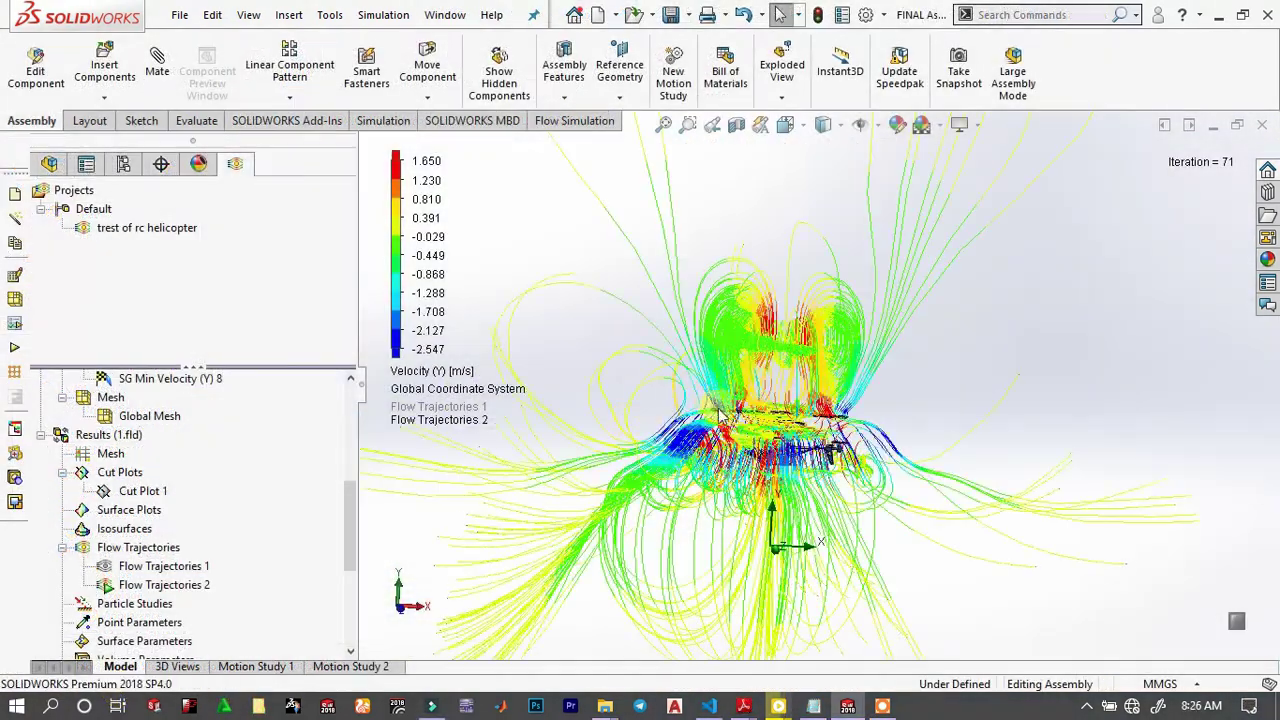
Orbit the flow-trajectory view around the helicopter
{"action": "middle_click_drag", "start_coordinate": [722, 414], "coordinate": [686, 438]}
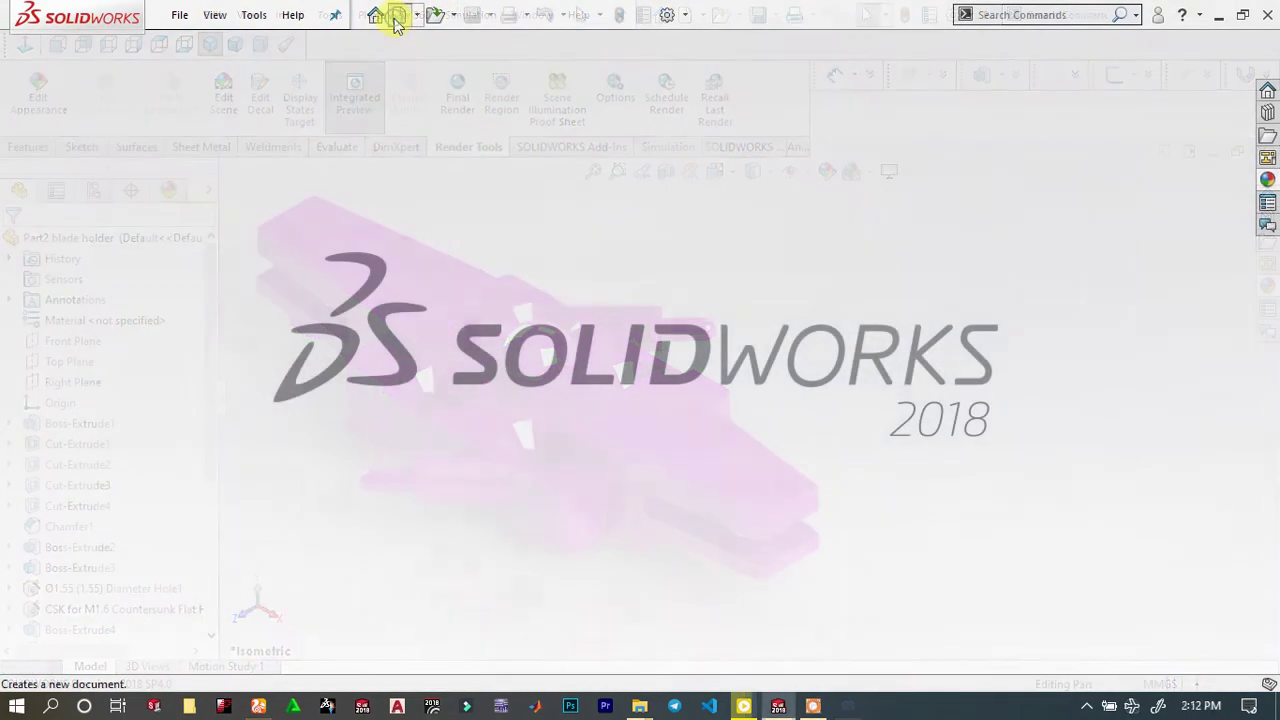
Create a new part and start a sketch on the Top Plane
{"action": "left_click", "coordinate": [397, 18]}
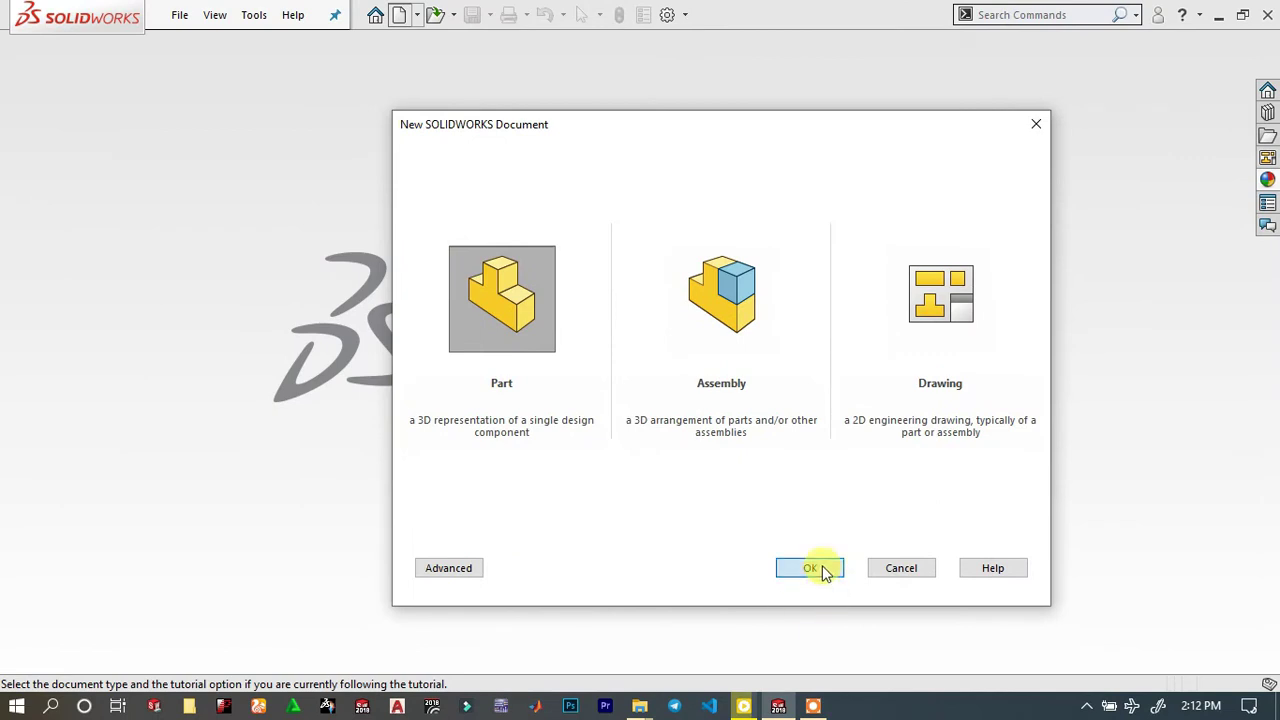
{"action": "left_click", "coordinate": [816, 567]}
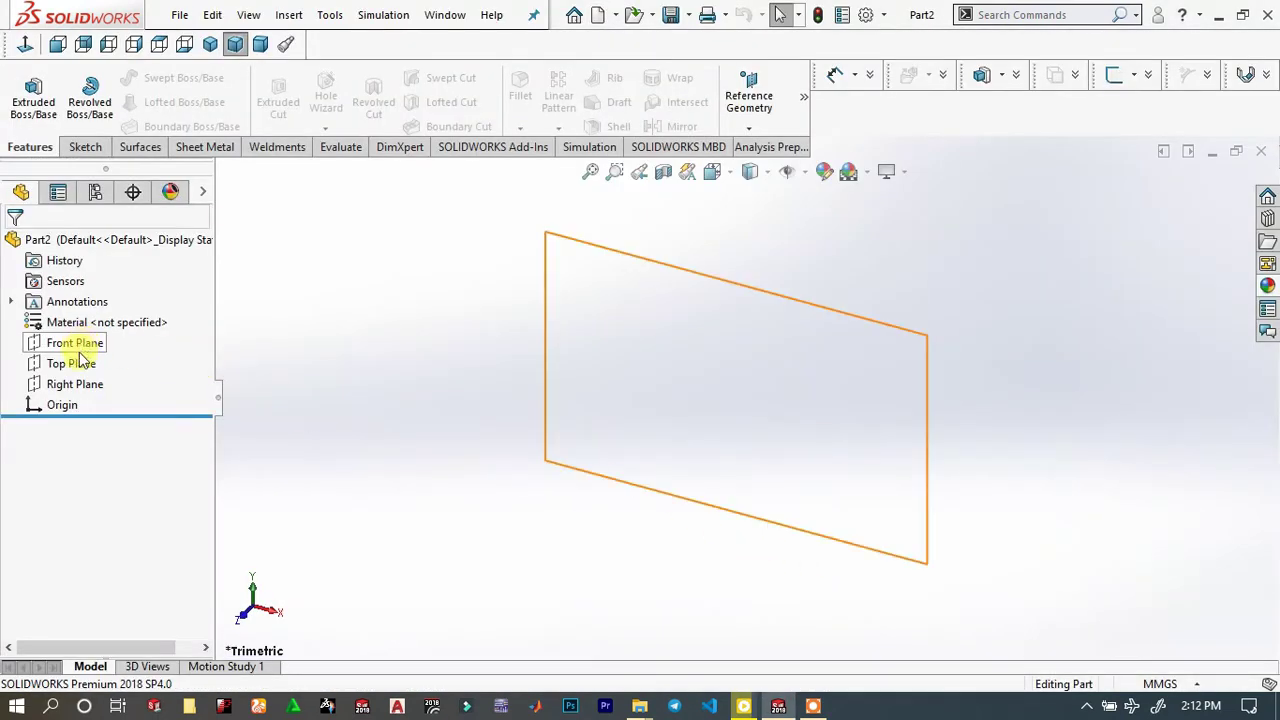
{"action": "left_click", "coordinate": [78, 363]}
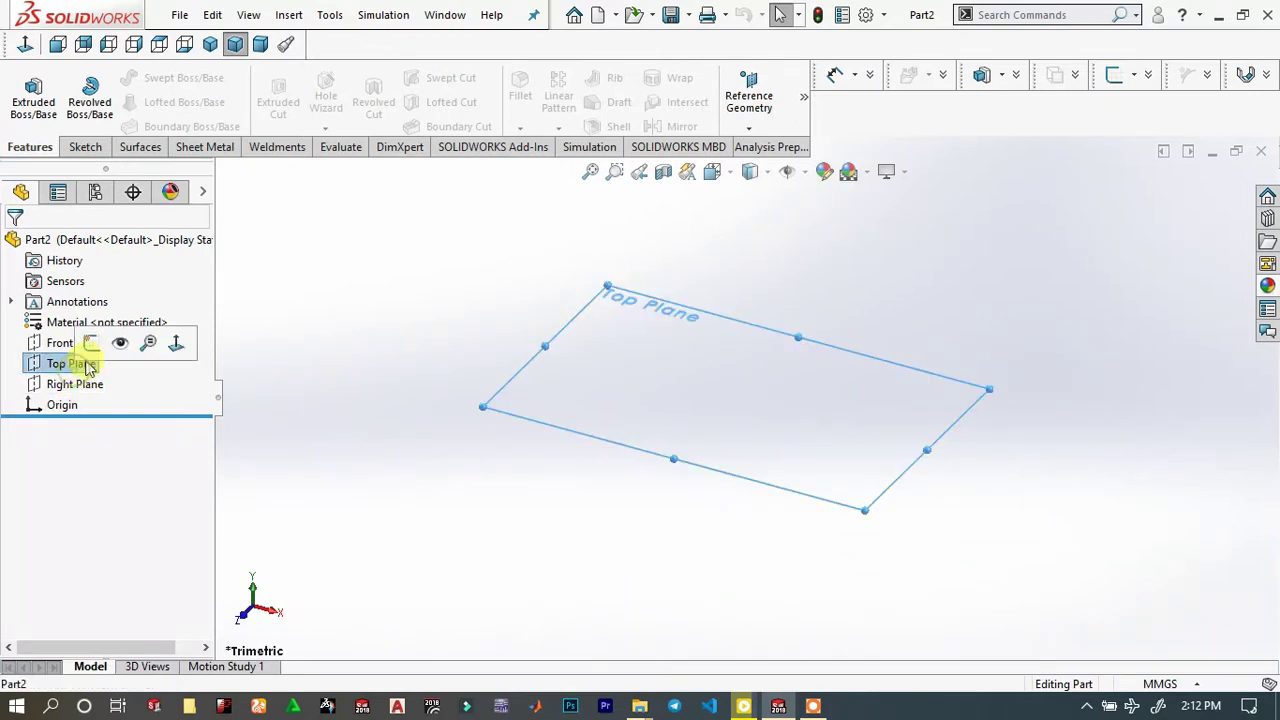
{"action": "left_click", "coordinate": [95, 341]}
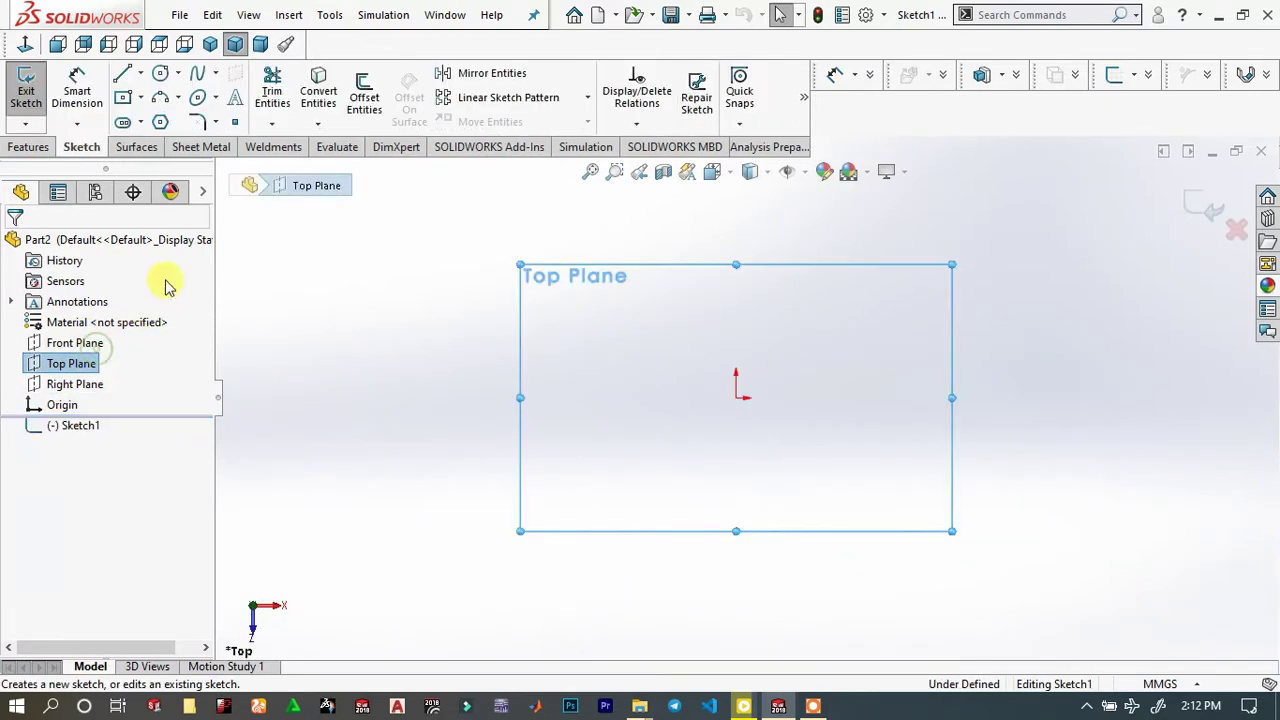
Draw a centre rectangle at the origin and dimension it 30 × 10 mm
{"action": "left_click", "coordinate": [123, 97]}
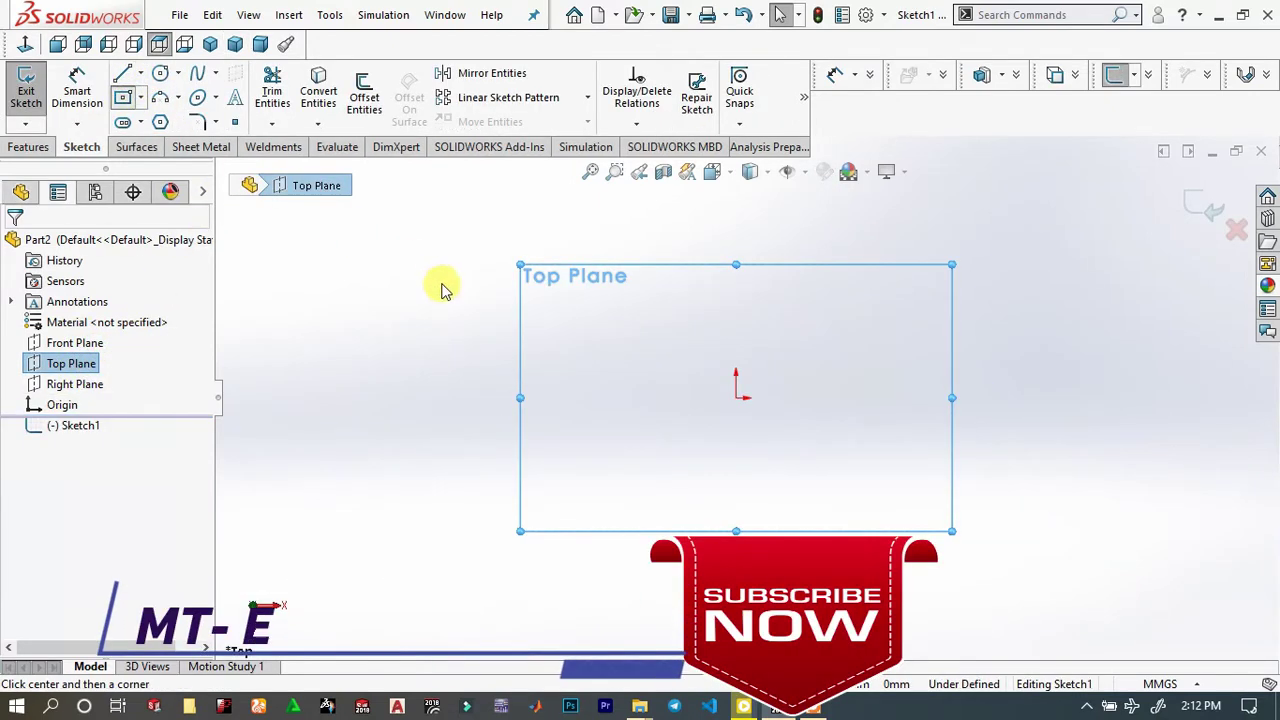
{"action": "left_click", "coordinate": [736, 398]}
{"action": "left_click", "coordinate": [1029, 332]}
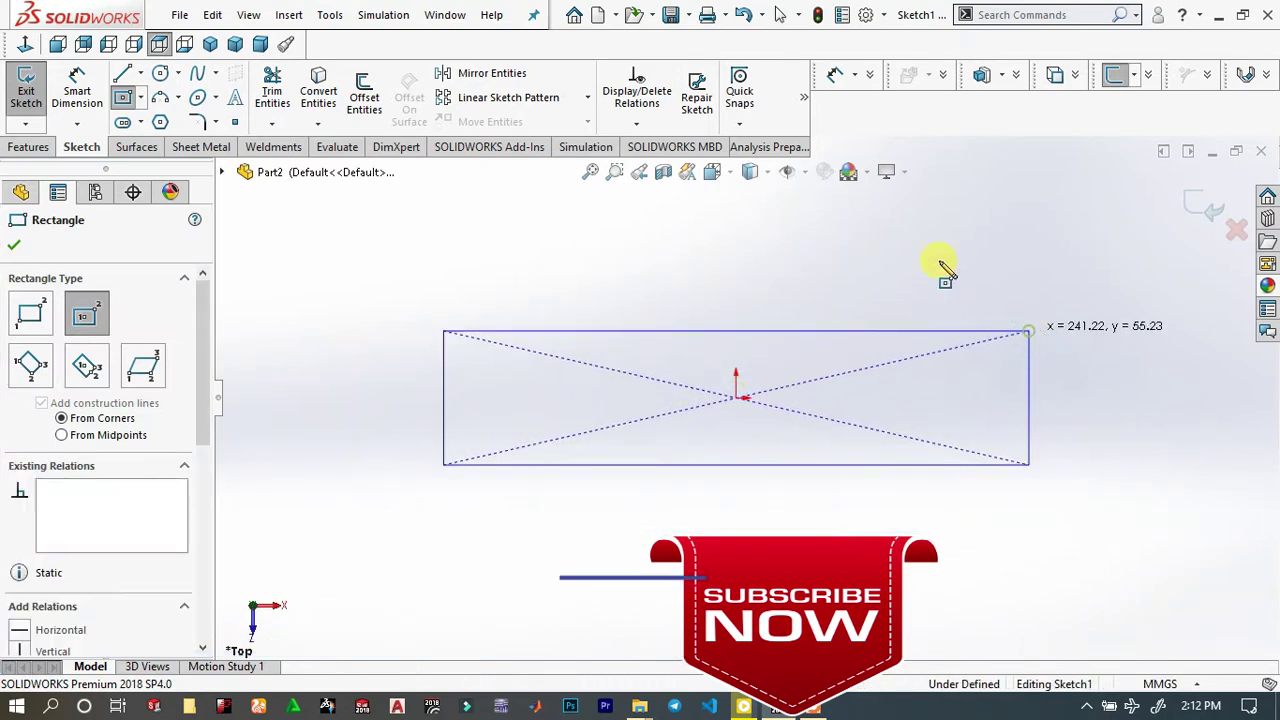
{"action": "left_click", "coordinate": [97, 92]}
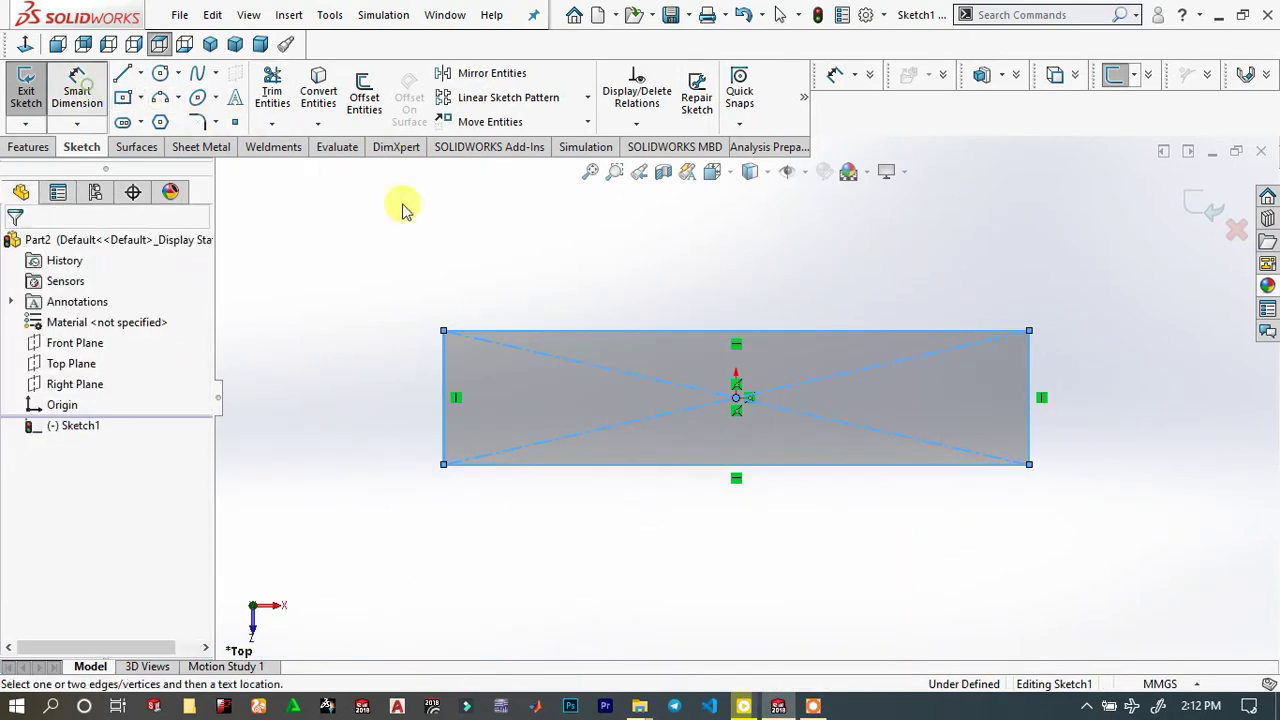
{"action": "left_click", "coordinate": [678, 336]}
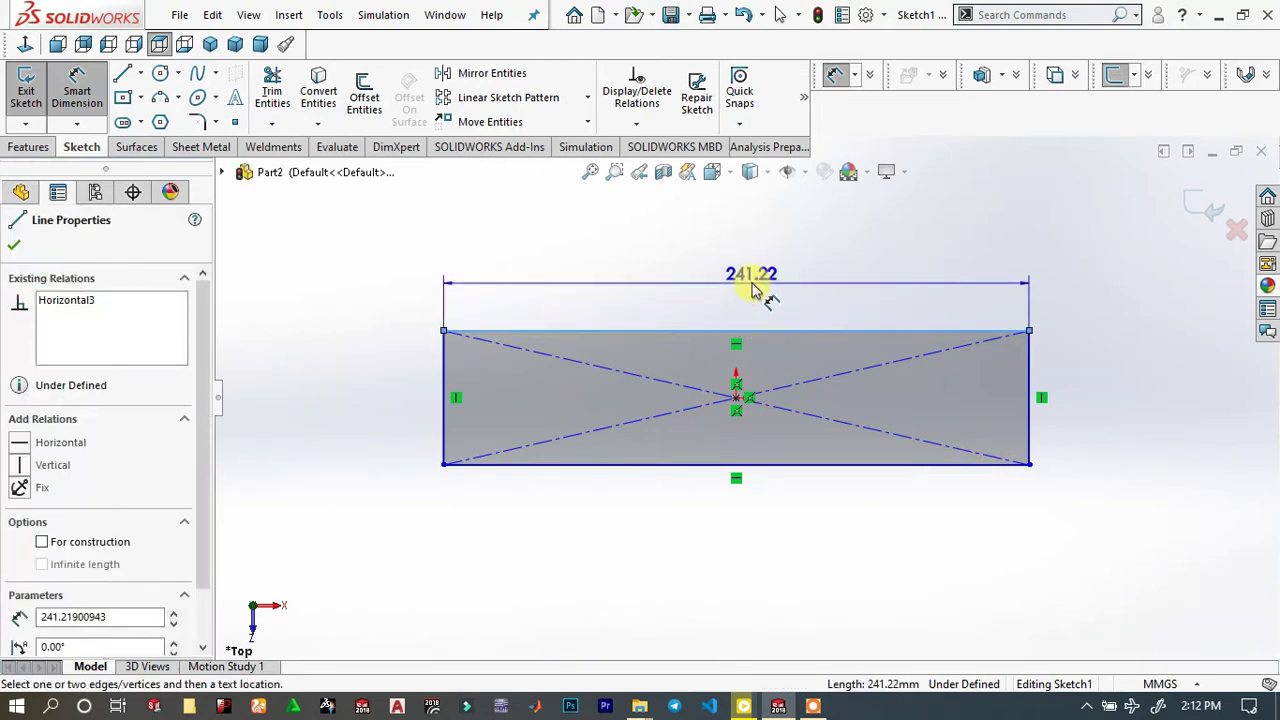
{"action": "left_click", "coordinate": [754, 286]}
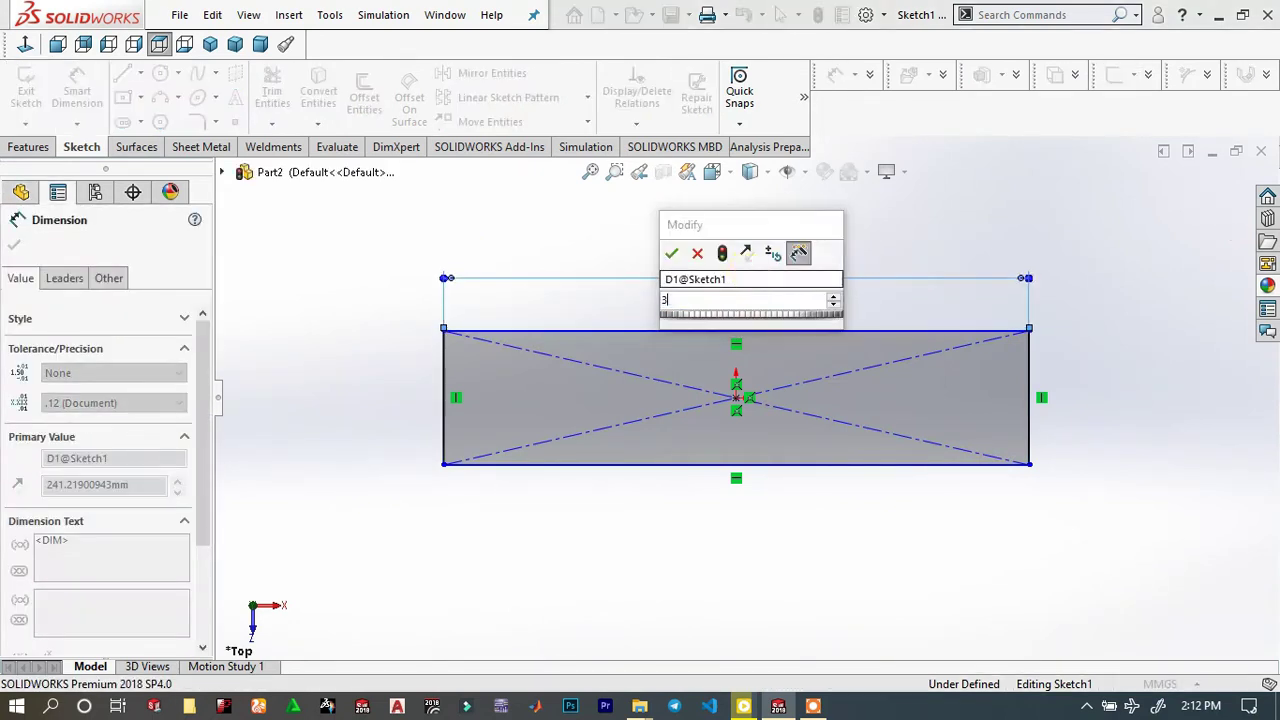
{"action": "type", "text": "30"}
{"action": "key", "text": "Return"}
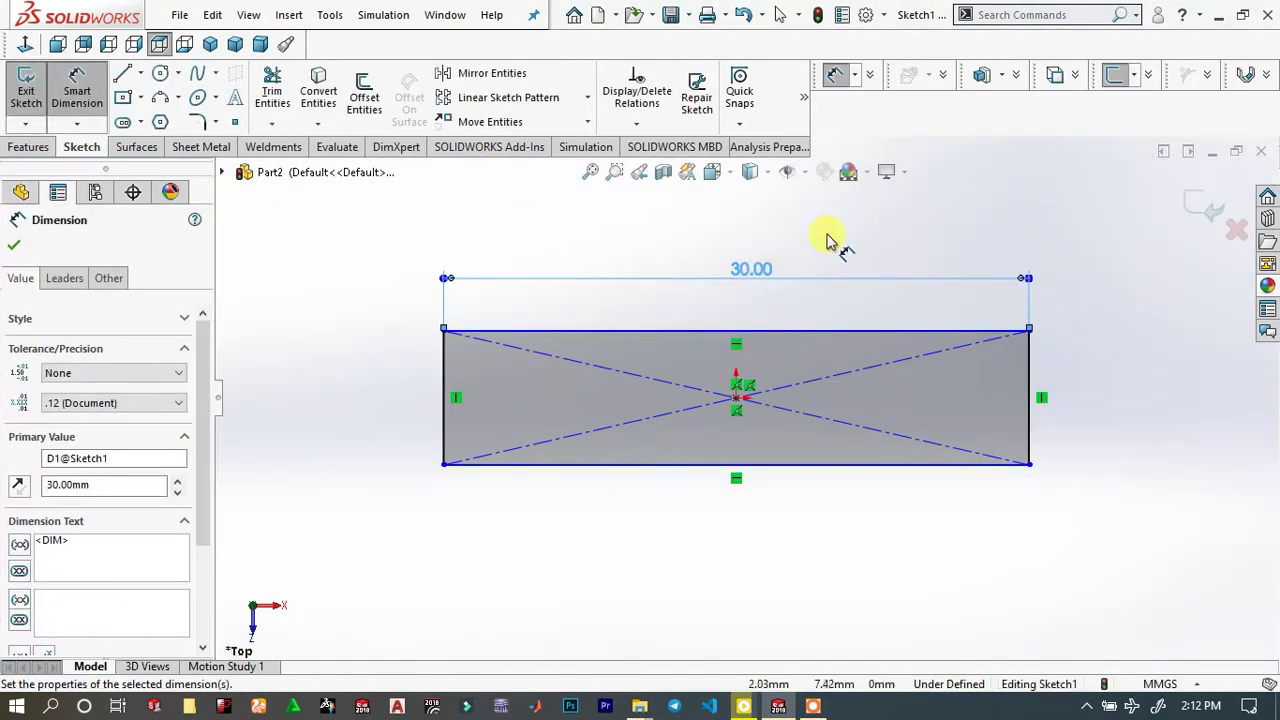
{"action": "left_click", "coordinate": [1075, 413]}
{"action": "left_click", "coordinate": [1079, 408]}
{"action": "type", "text": "1"}
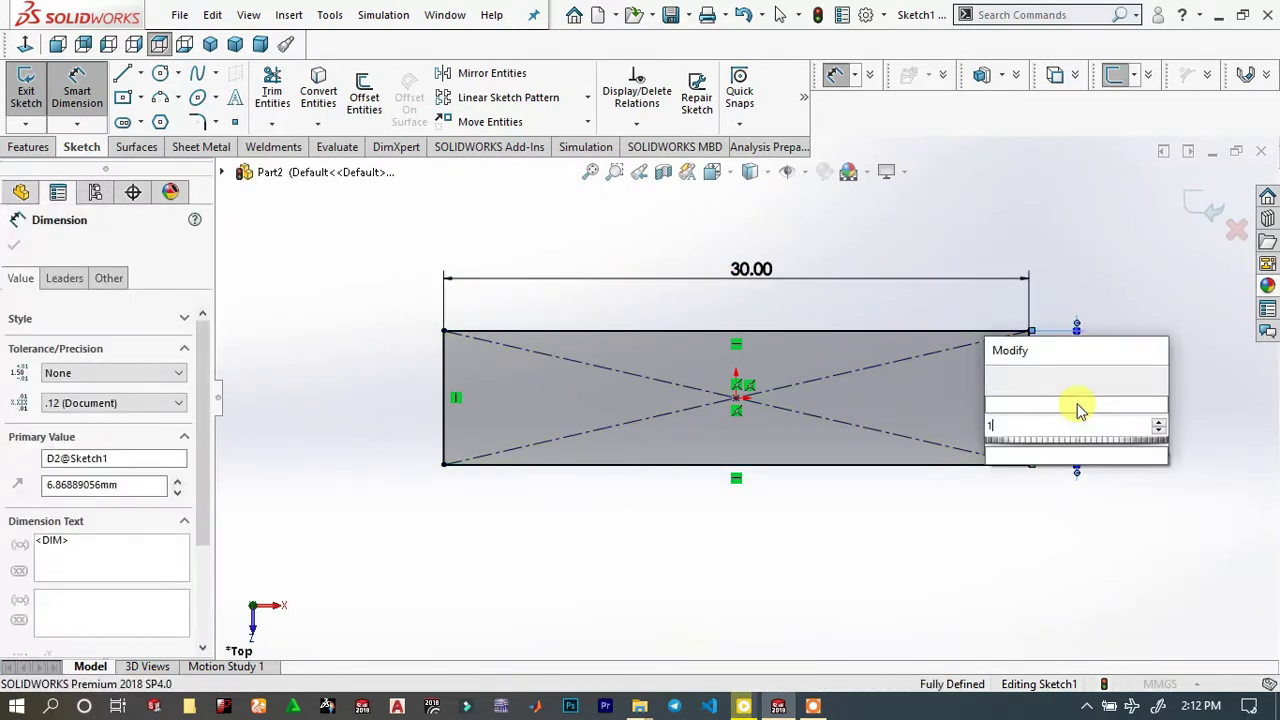
{"action": "type", "text": "0"}
{"action": "key", "text": "Return"}
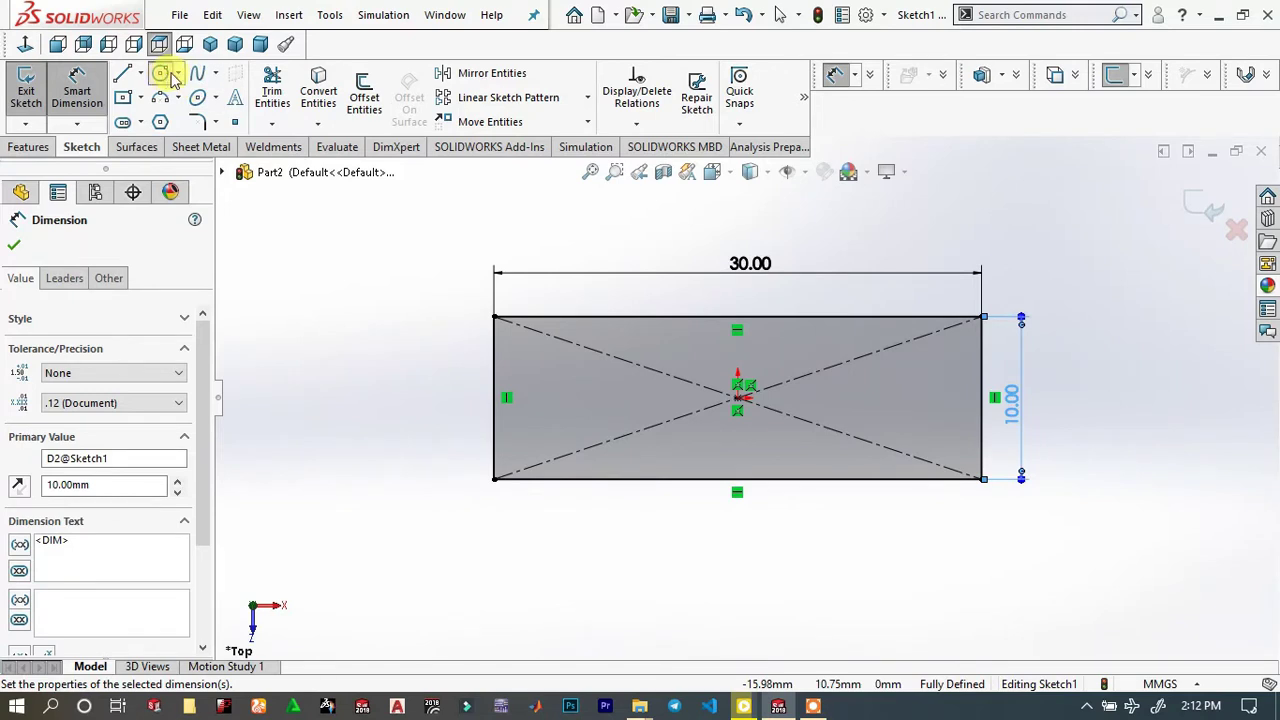
Add a circle centred on the origin and dimension its diameter to 3 mm
{"action": "left_click", "coordinate": [162, 74]}
{"action": "left_click", "coordinate": [737, 397]}
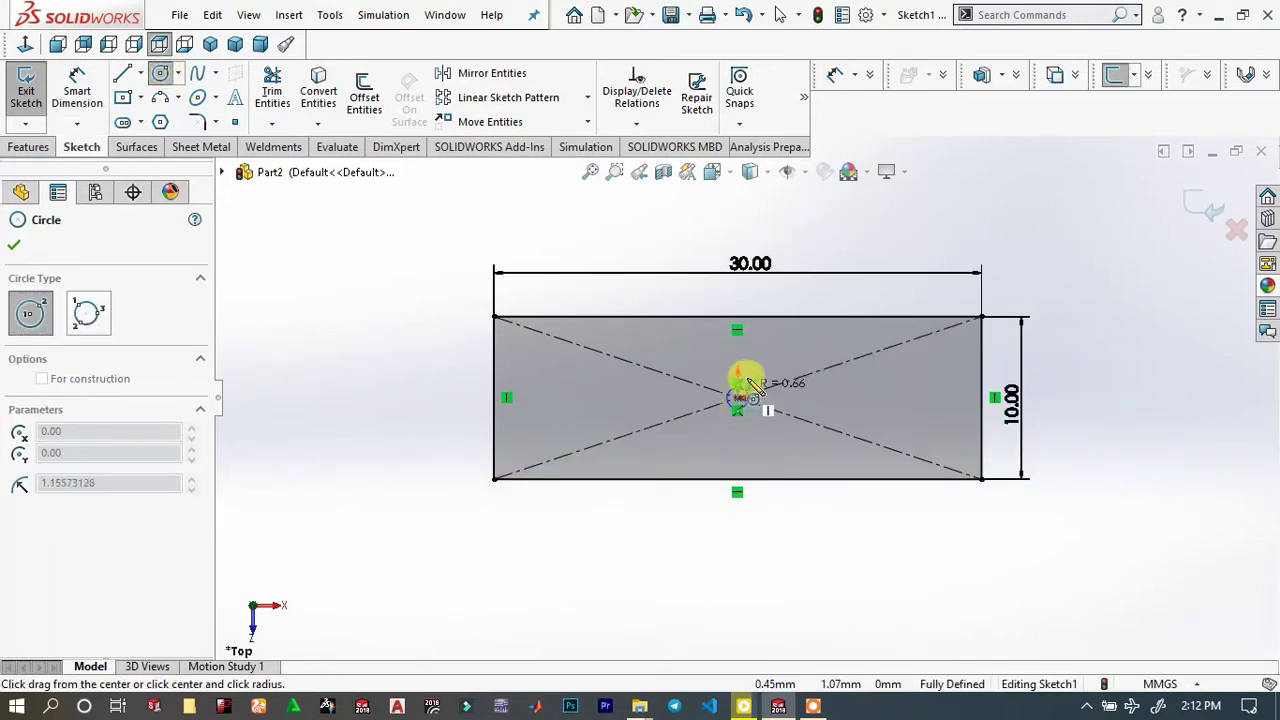
{"action": "left_click", "coordinate": [749, 366]}
{"action": "left_click", "coordinate": [100, 105]}
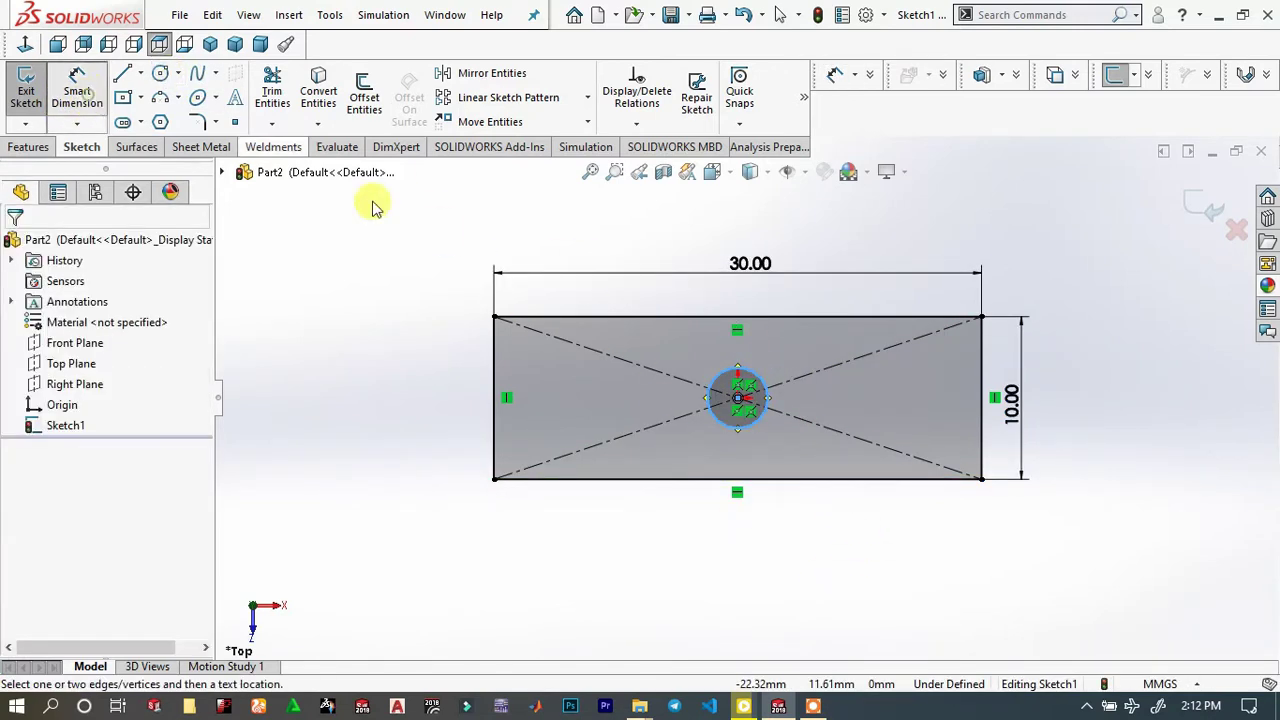
{"action": "left_click", "coordinate": [765, 382]}
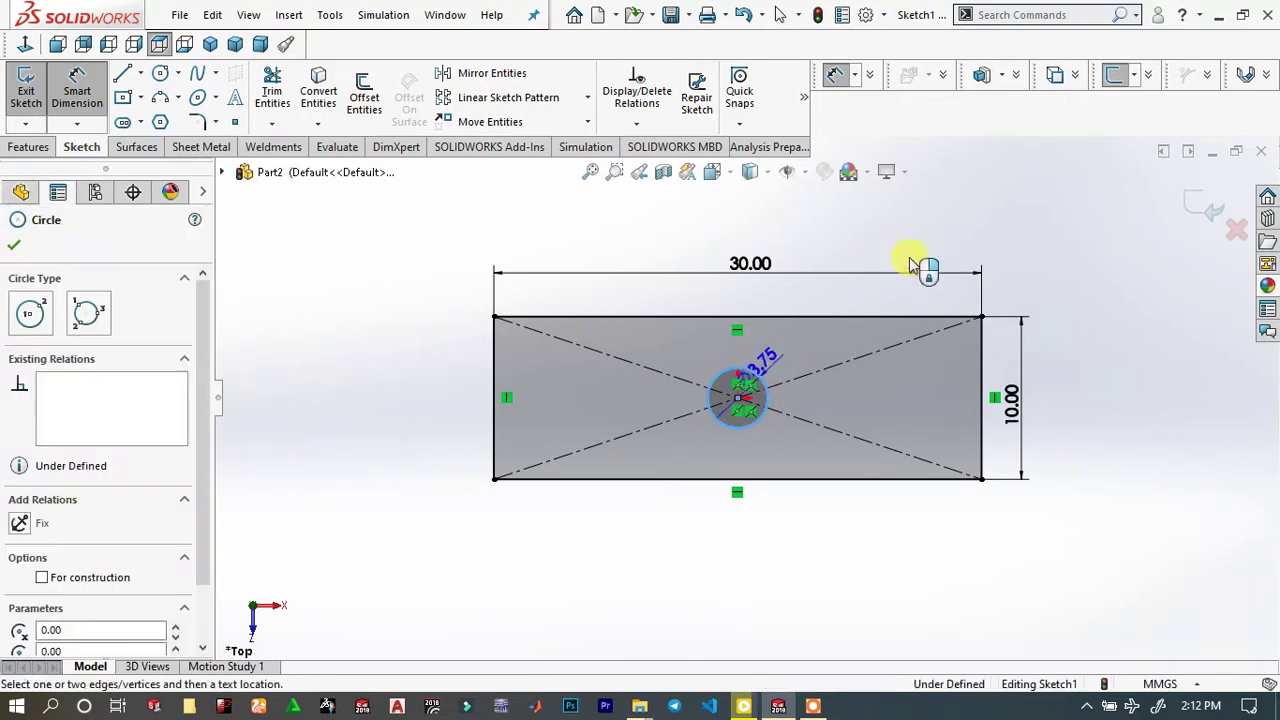
{"action": "left_click", "coordinate": [957, 240]}
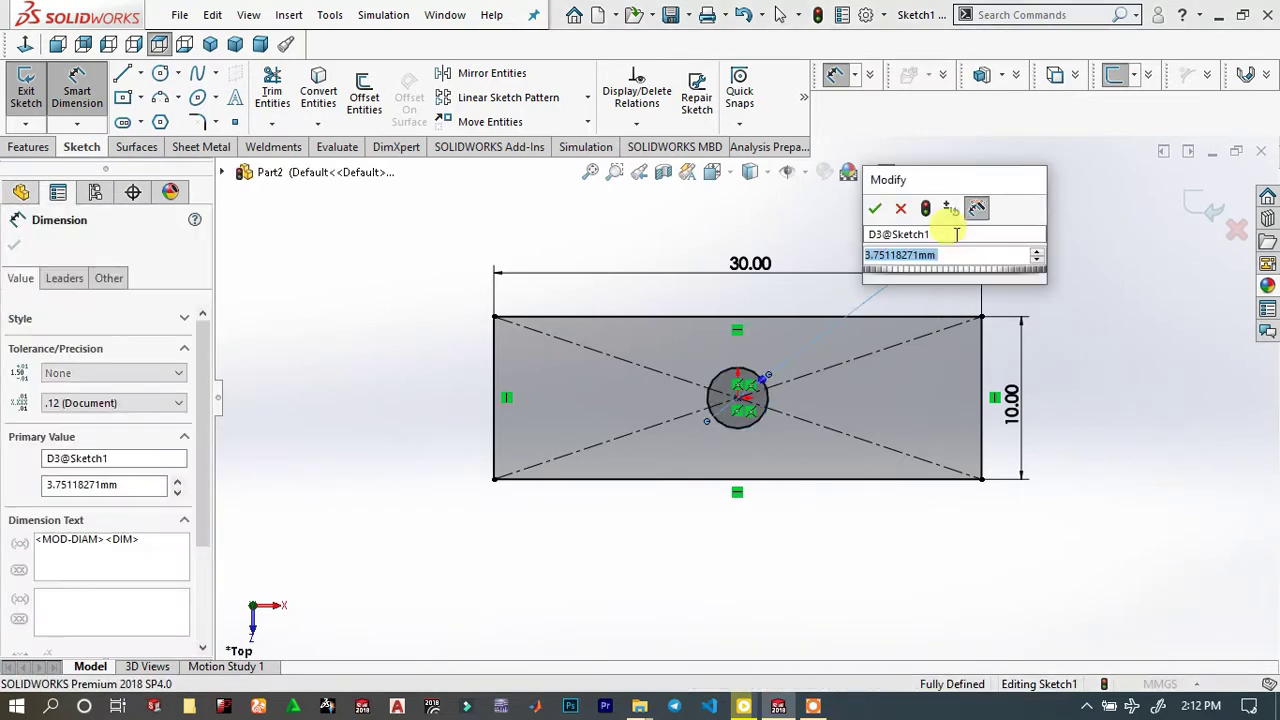
{"action": "type", "text": "3.00mm"}
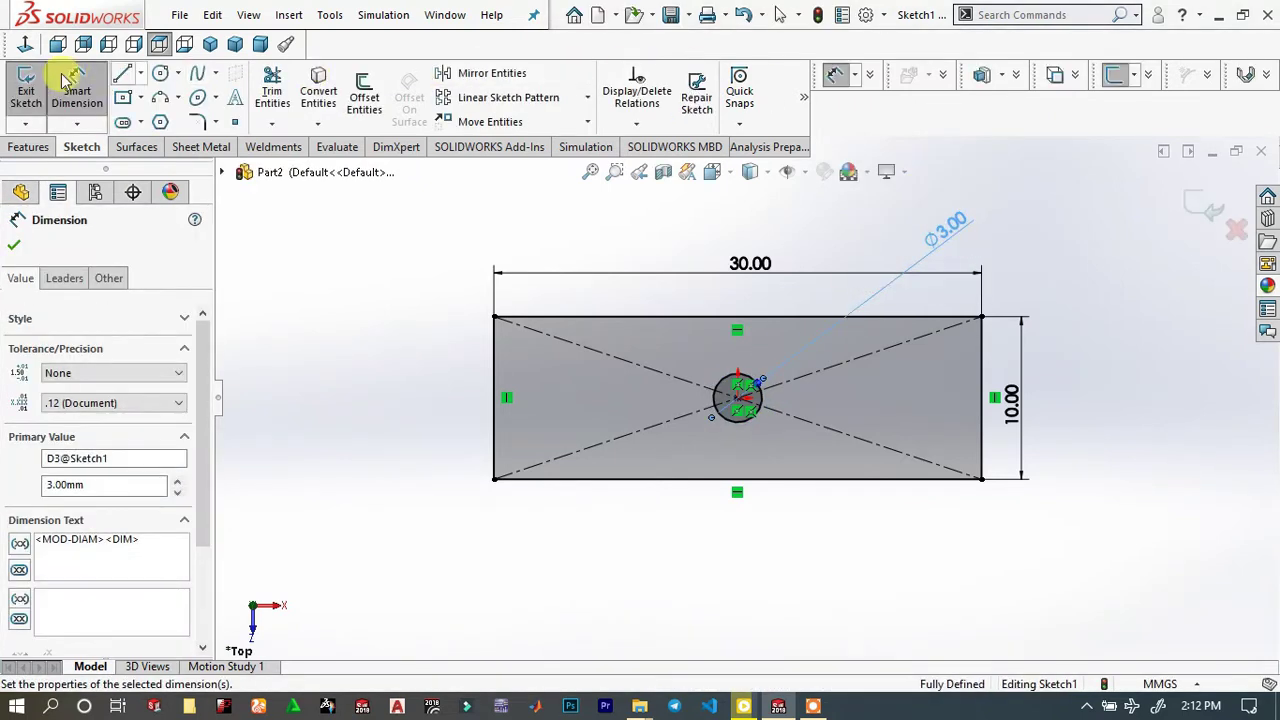
Extrude the sketch 4.5 mm blind into a solid block as Boss-Extrude1
{"action": "left_click", "coordinate": [27, 147]}
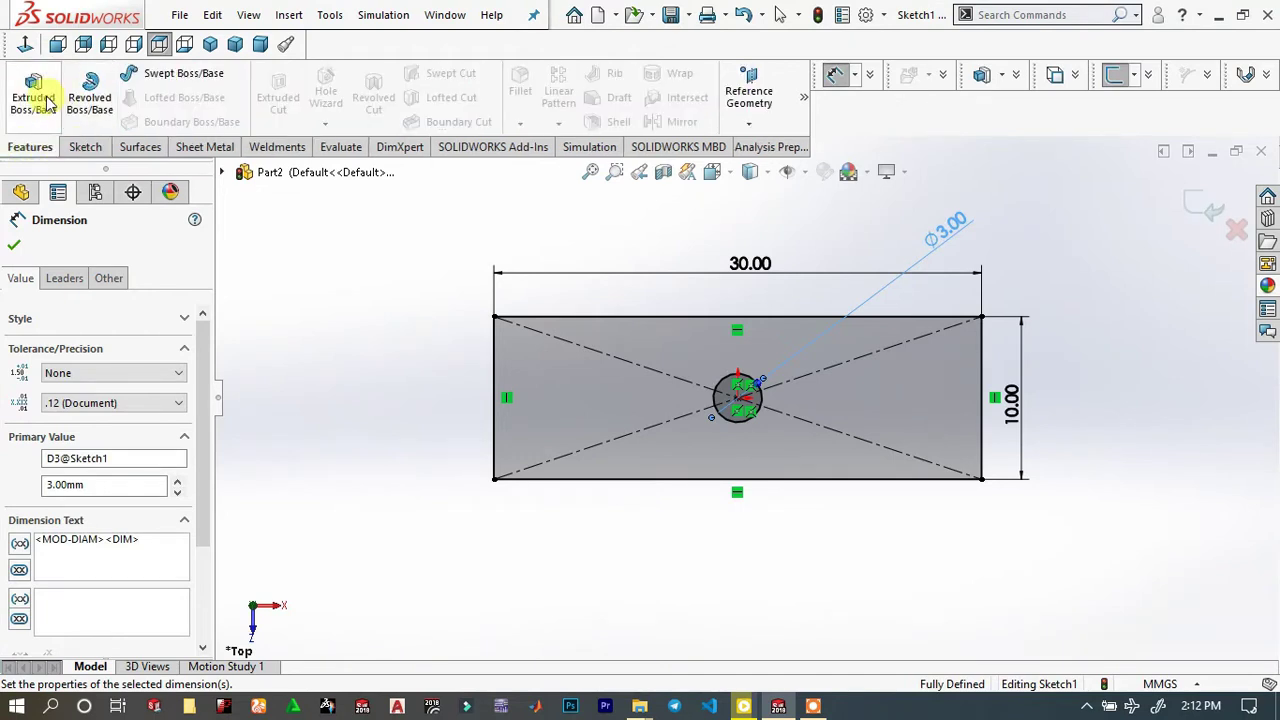
{"action": "left_click", "coordinate": [45, 98]}
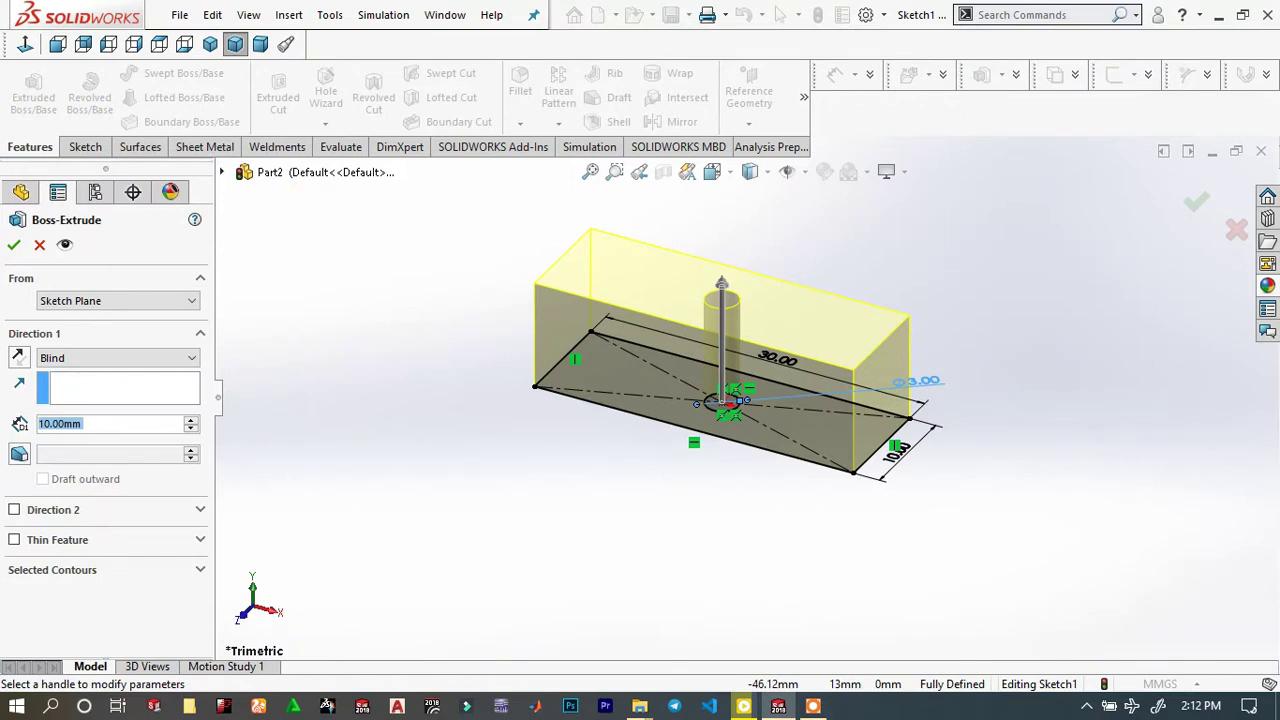
{"action": "type", "text": "4"}
{"action": "key", "text": "Return"}
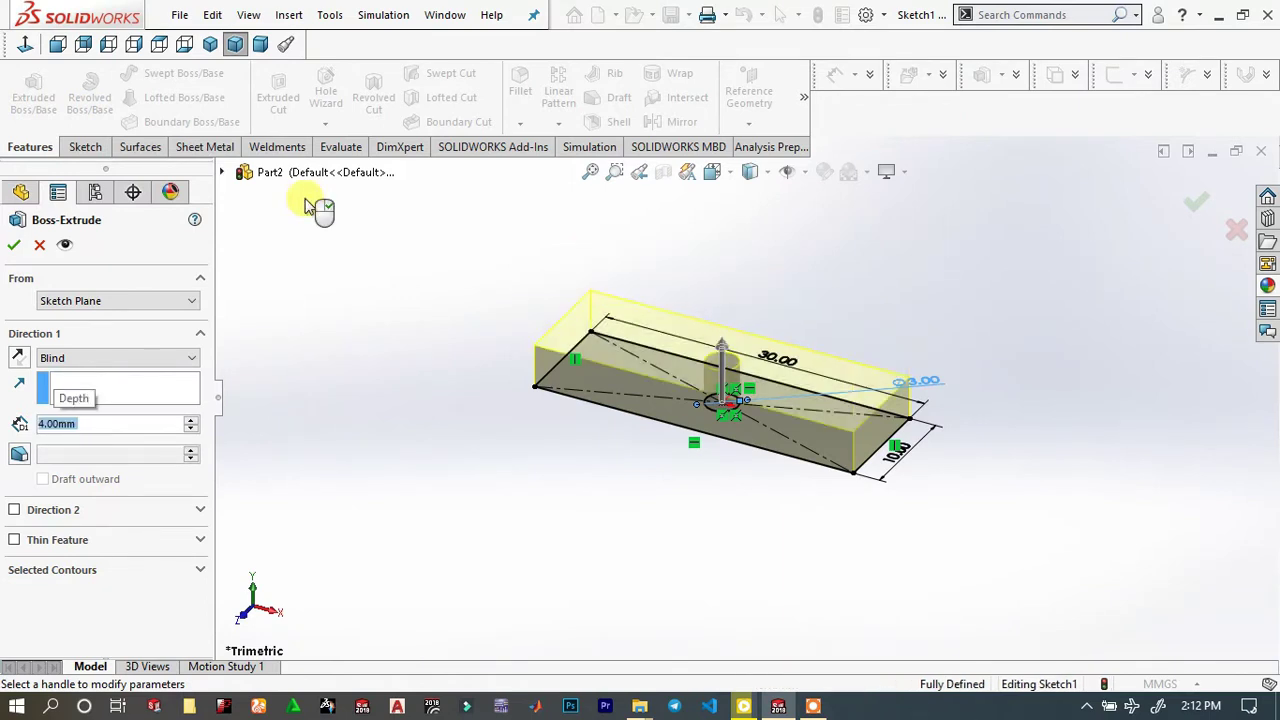
{"action": "type", "text": "4.5"}
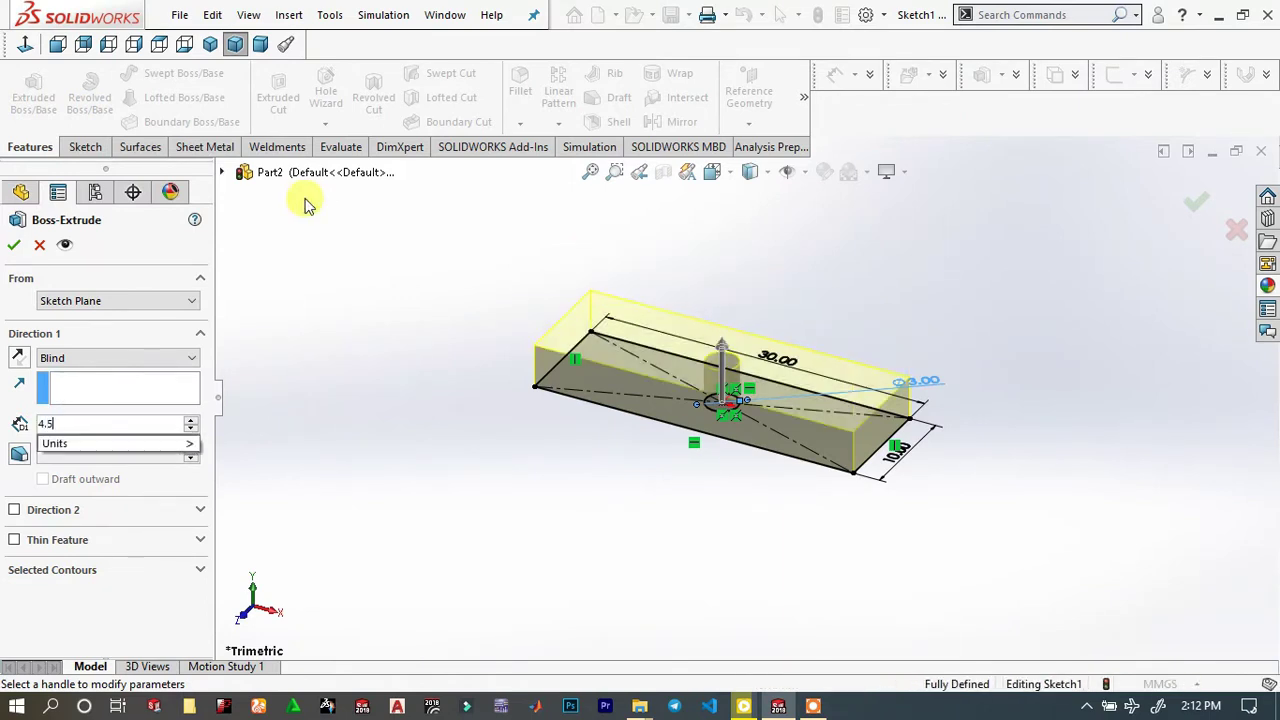
{"action": "key", "text": "Return"}
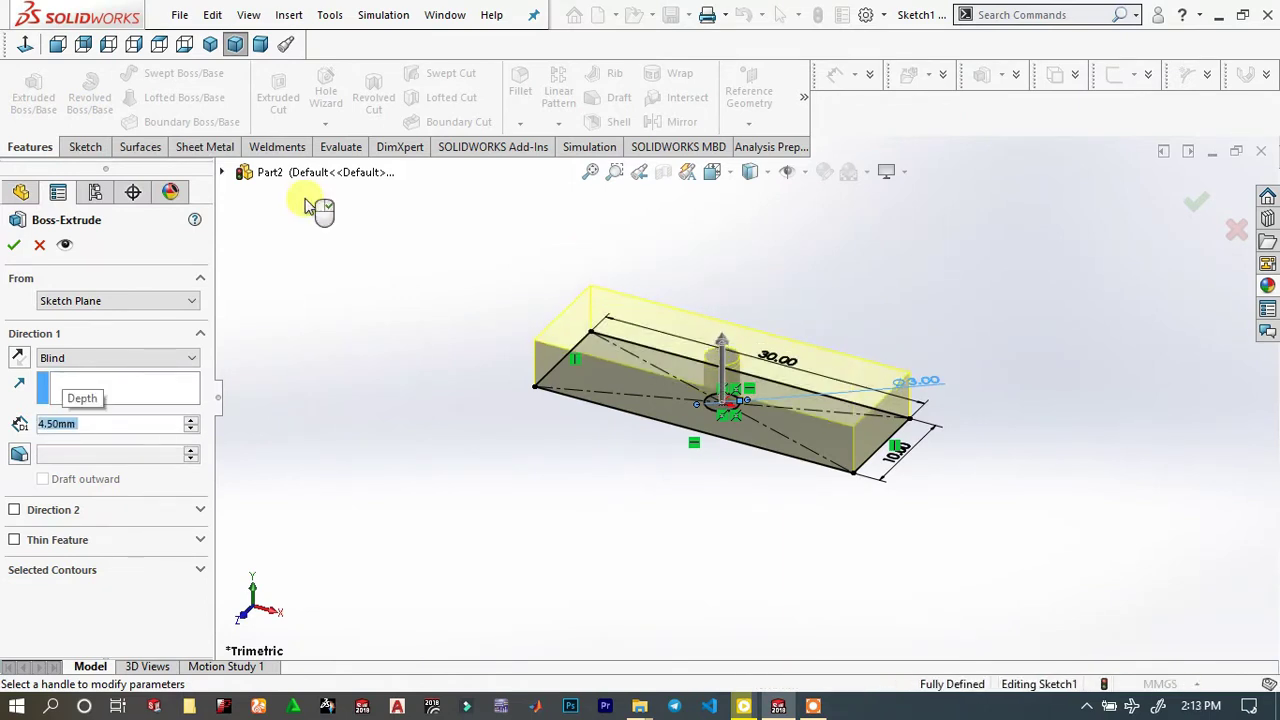
{"action": "left_click", "coordinate": [12, 244]}
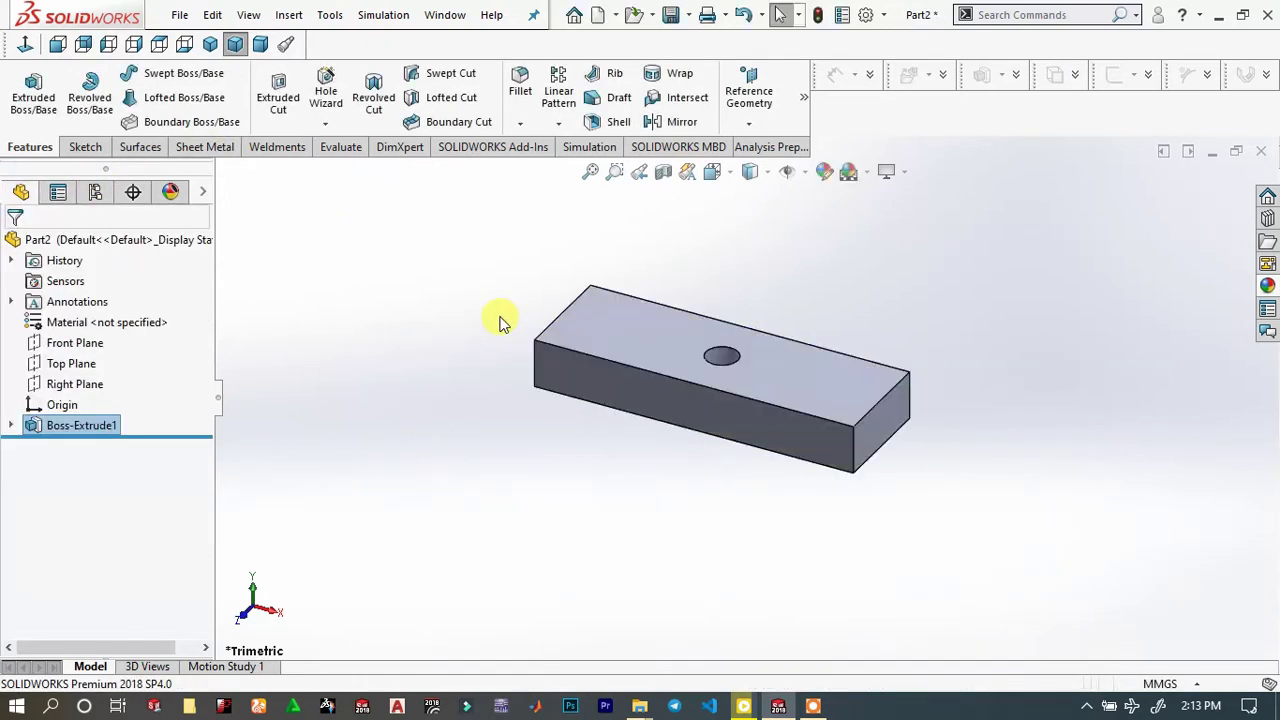
On the block's top face, sketch a centred rectangle around the hole
{"action": "left_click", "coordinate": [790, 383]}
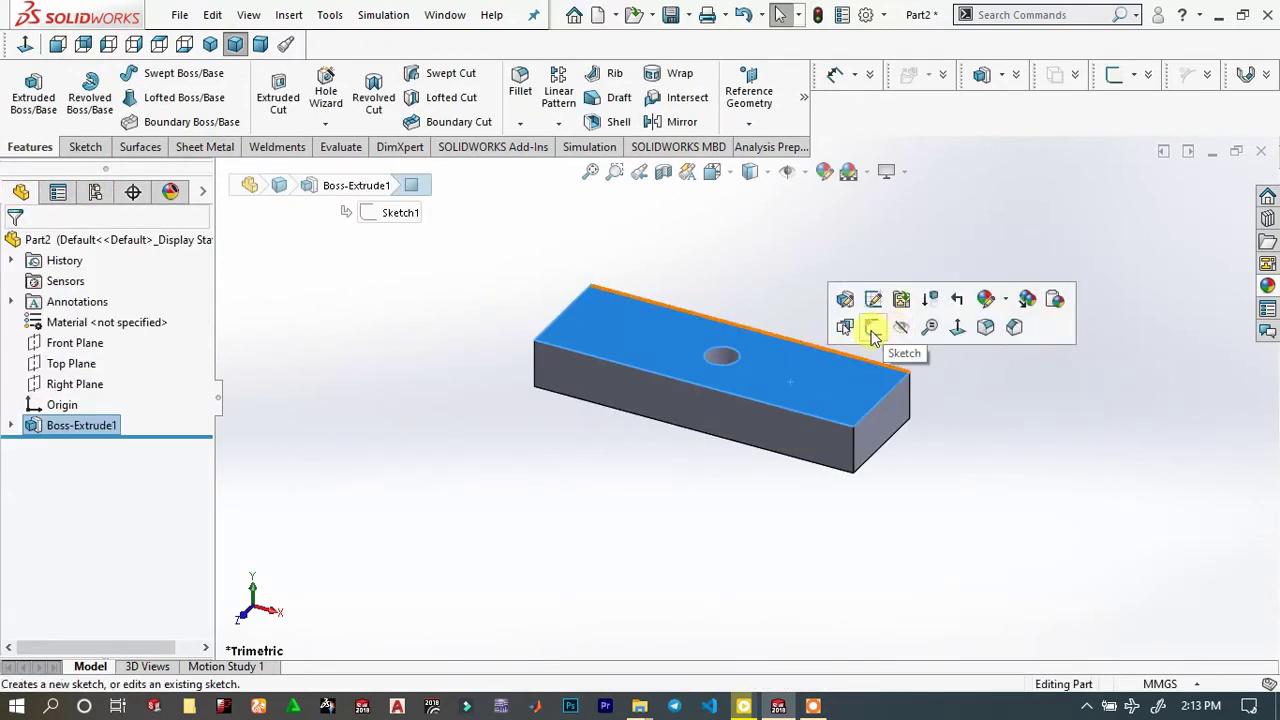
{"action": "left_click", "coordinate": [869, 331]}
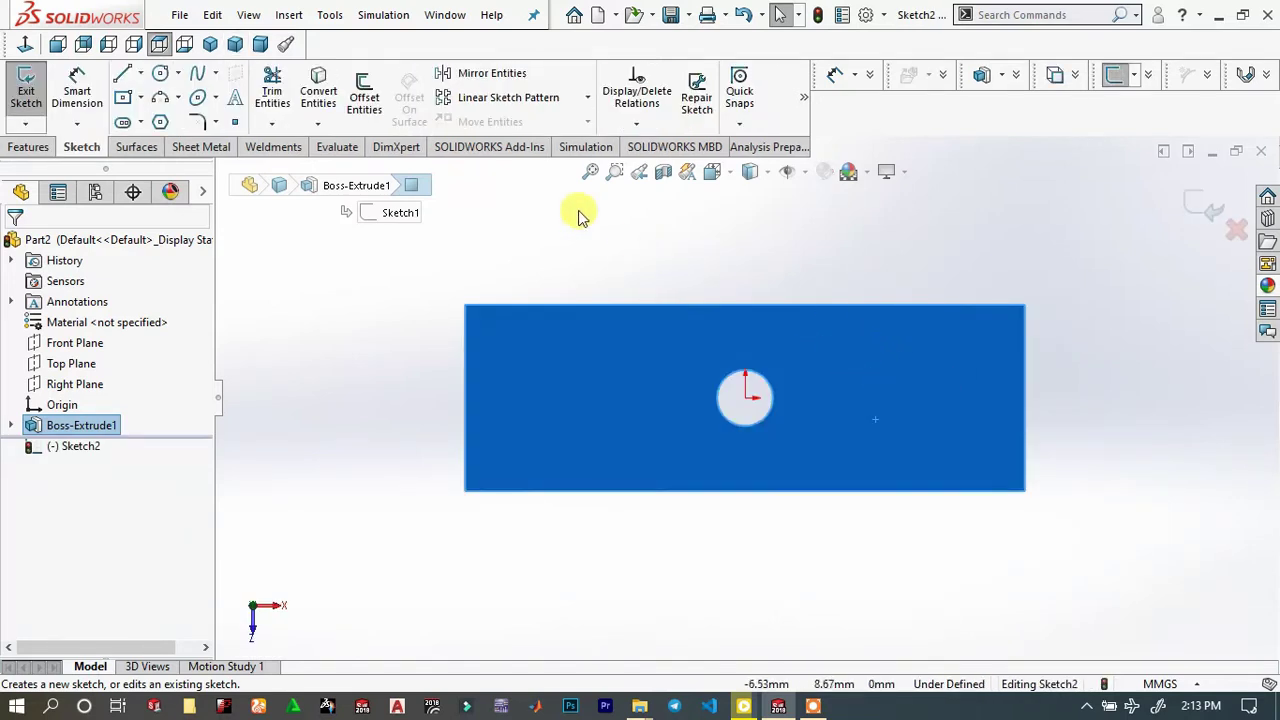
{"action": "left_click", "coordinate": [232, 128]}
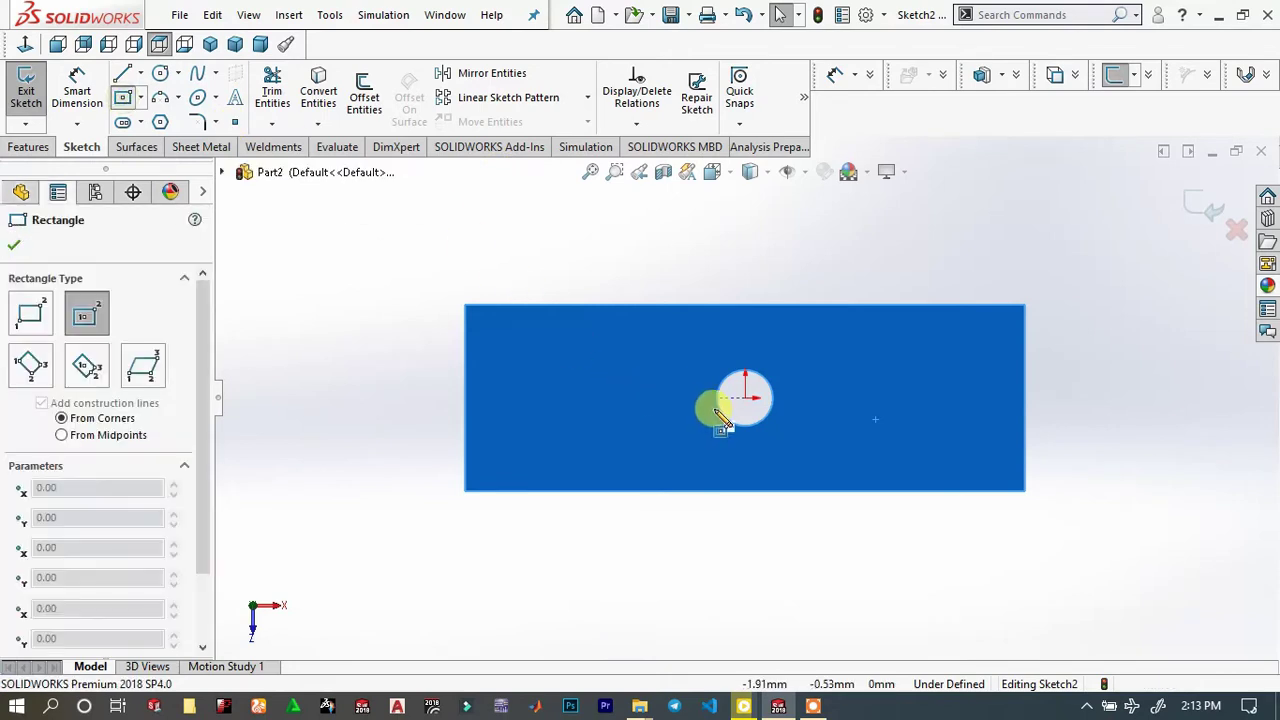
{"action": "left_click", "coordinate": [745, 400]}
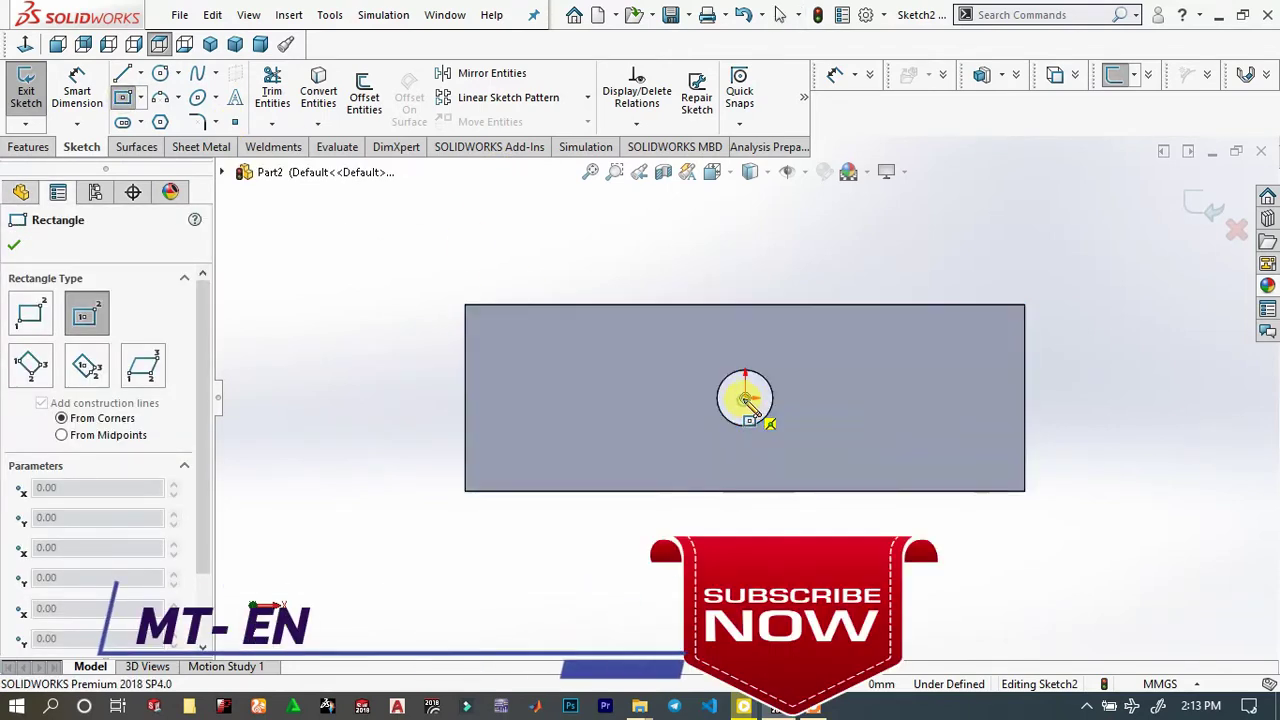
{"action": "left_click", "coordinate": [846, 305]}
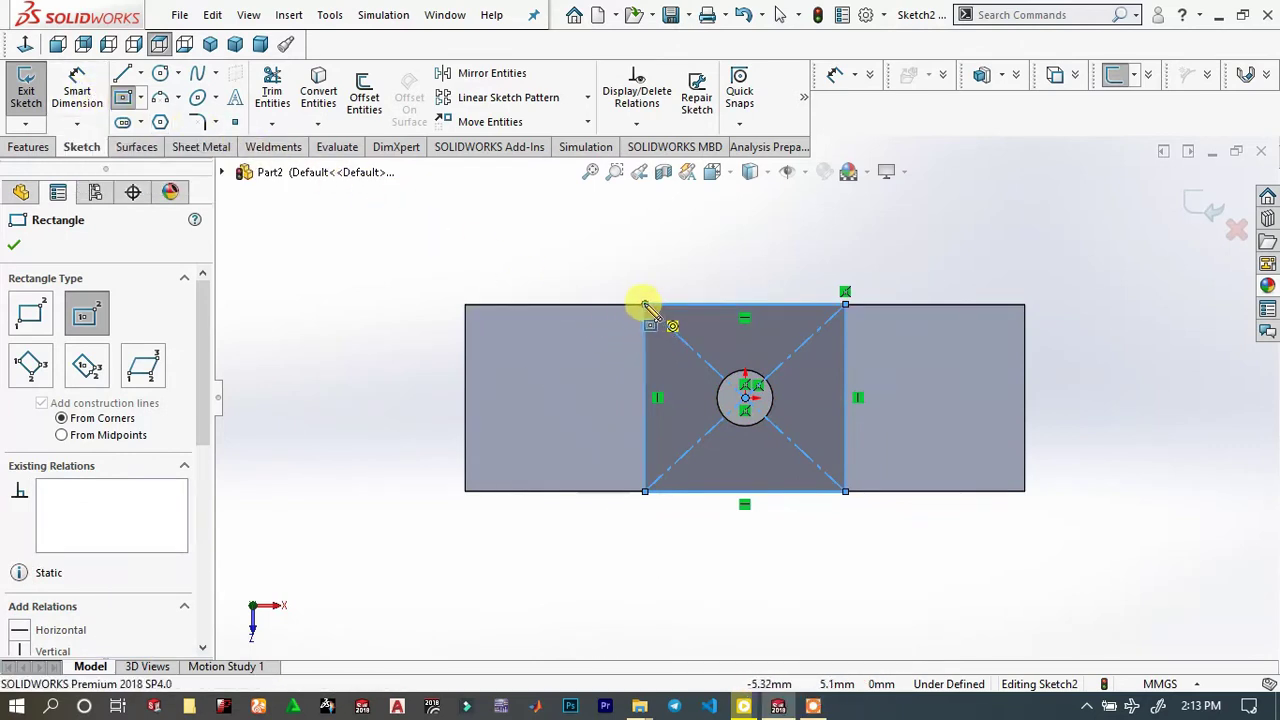
Draw small corner rectangles at the square's top-left and bottom-right corners
{"action": "left_click", "coordinate": [30, 316]}
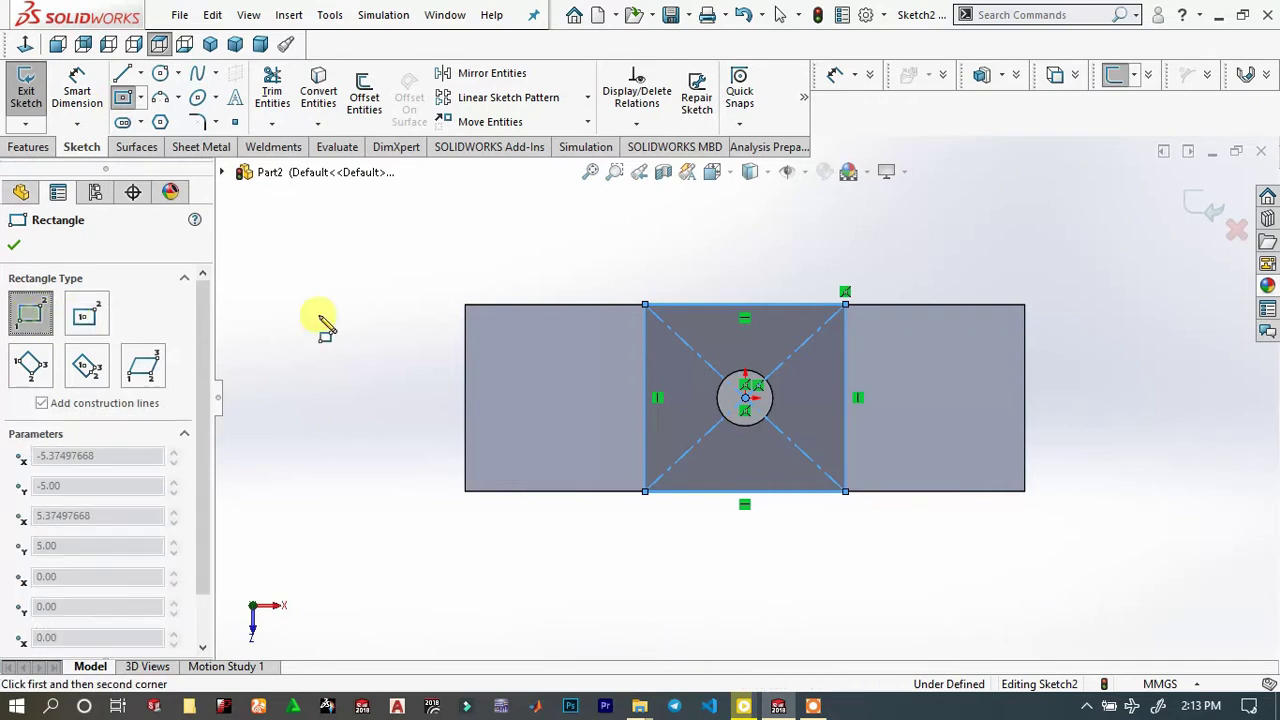
{"action": "left_click", "coordinate": [645, 305]}
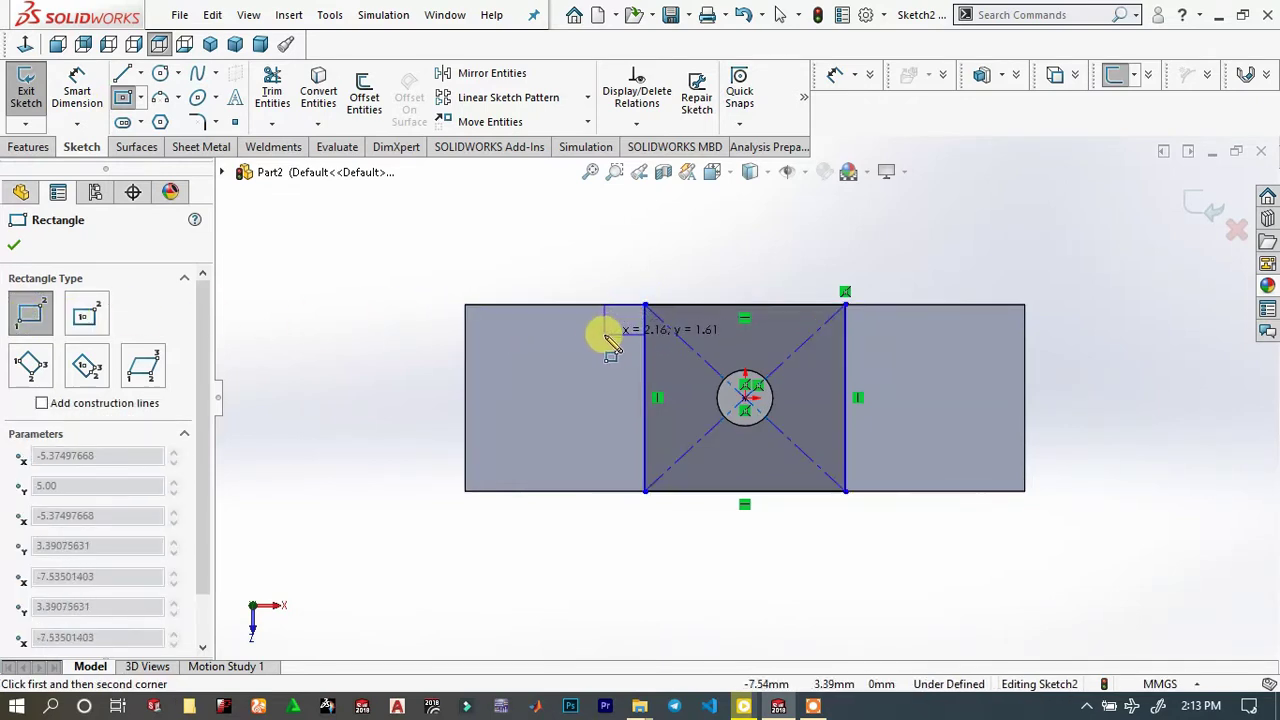
{"action": "left_click", "coordinate": [604, 333]}
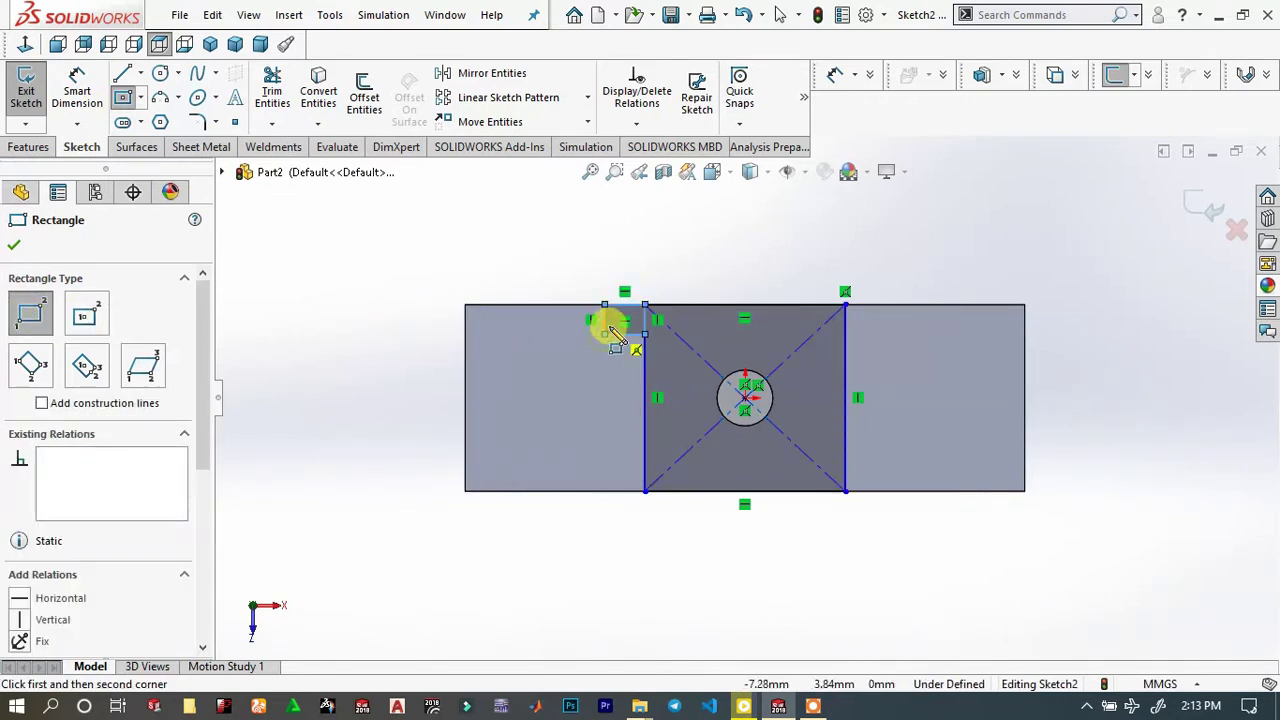
{"action": "left_click", "coordinate": [846, 491]}
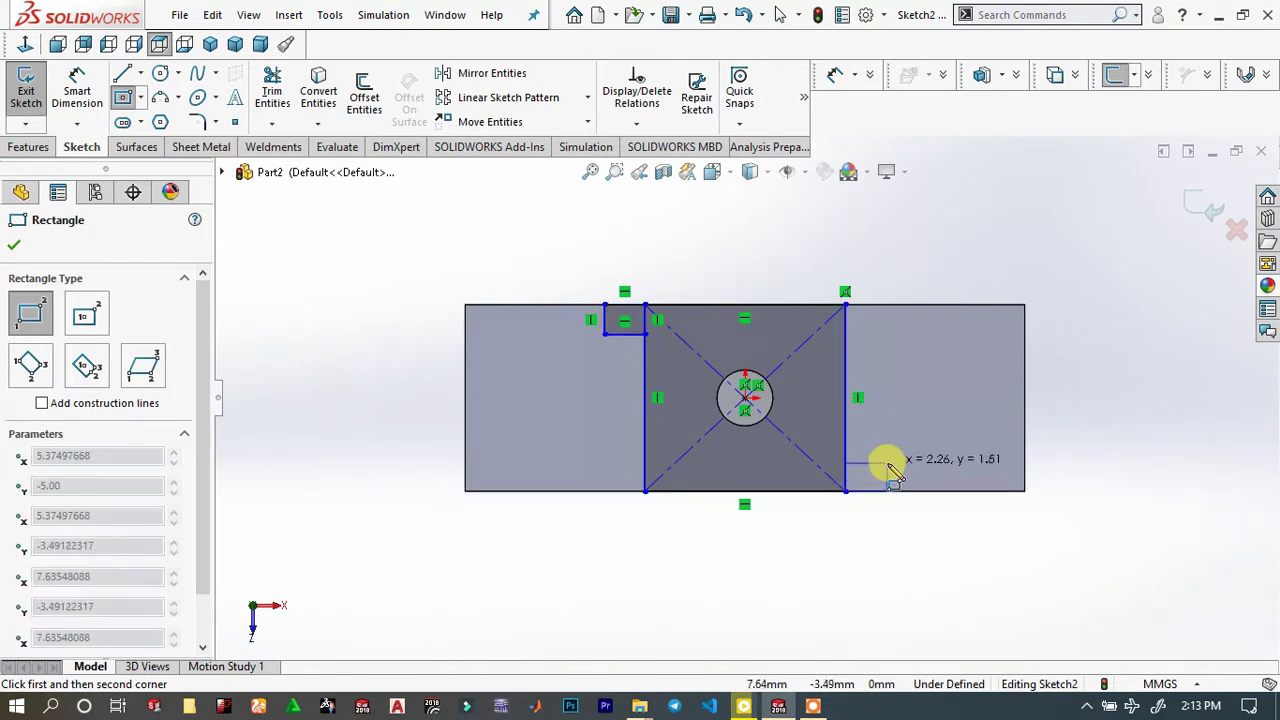
{"action": "left_click", "coordinate": [887, 459]}
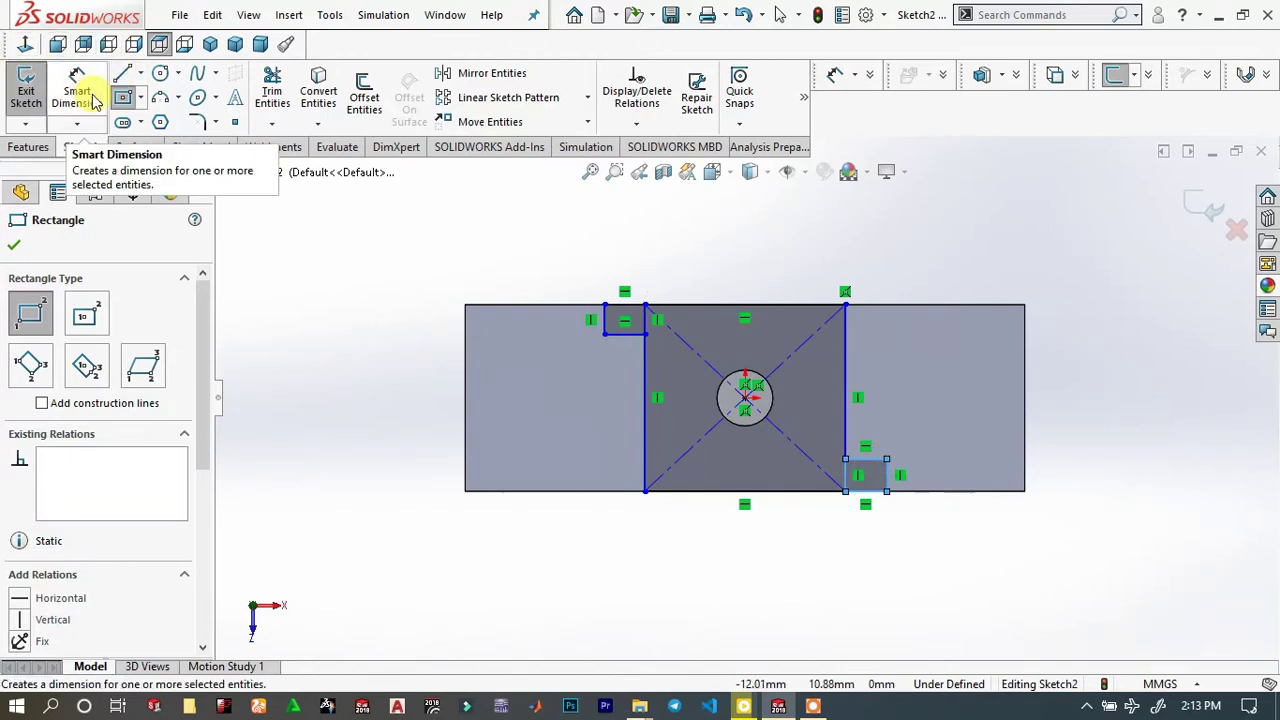
Add Equal relations between the two small rectangles' horizontal edges and between their vertical edges
{"action": "right_click", "coordinate": [363, 272]}
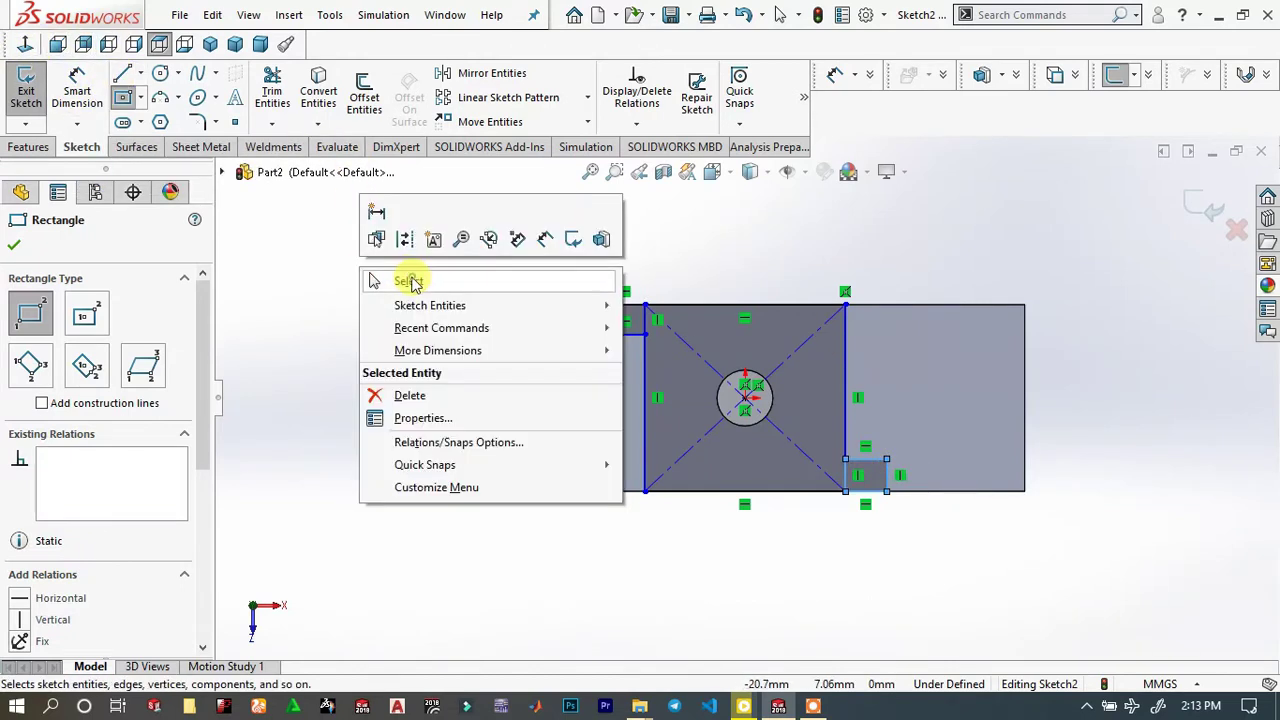
{"action": "left_click", "coordinate": [411, 281]}
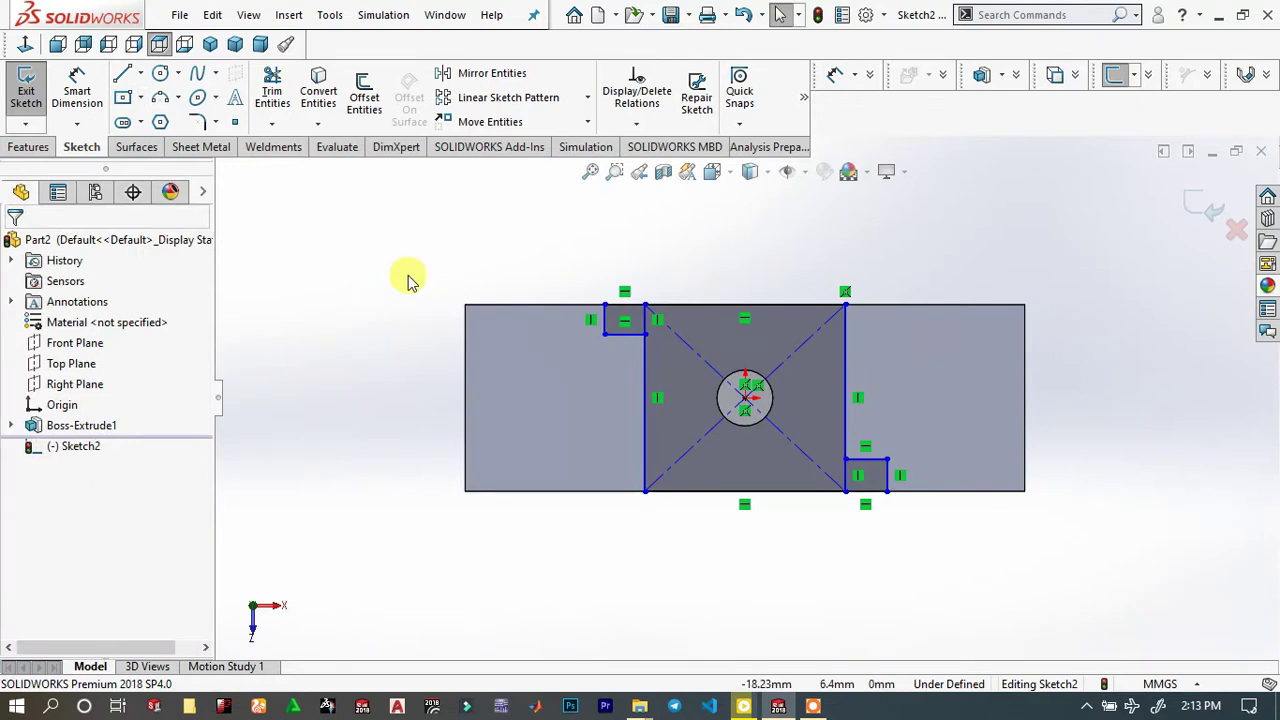
{"action": "left_click", "coordinate": [875, 460]}
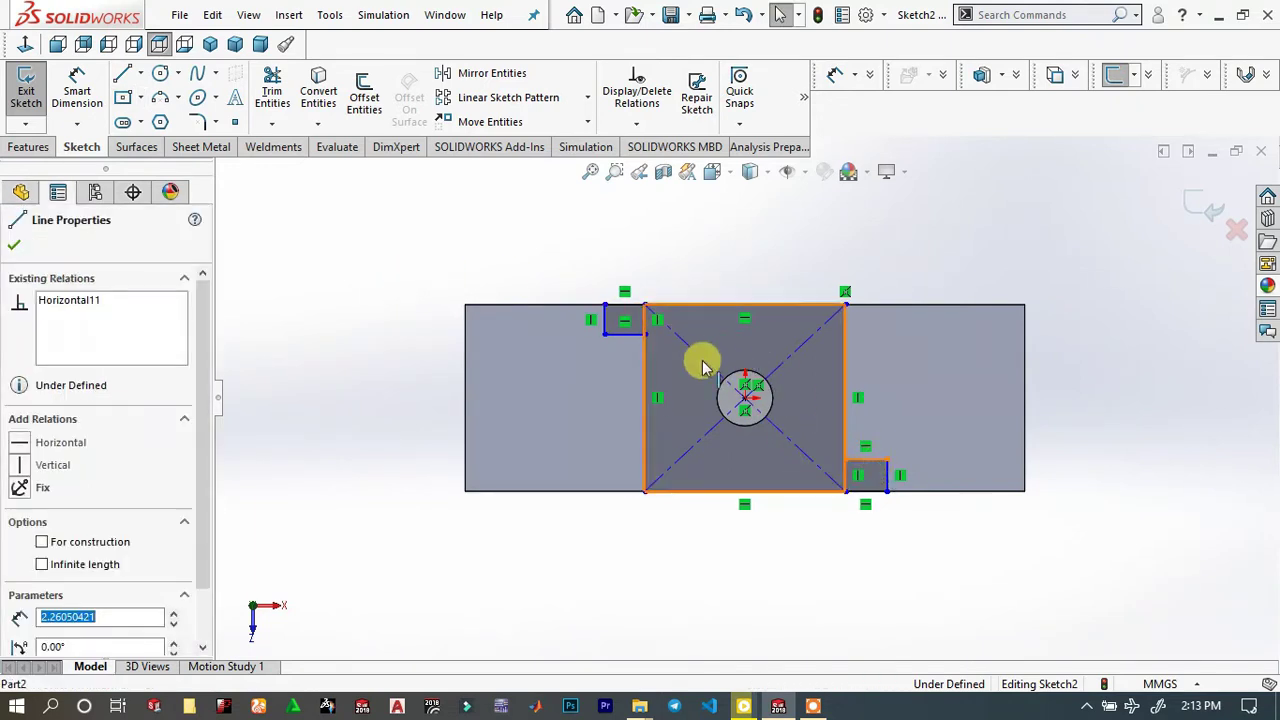
{"action": "left_click", "coordinate": [622, 338], "text": "ctrl"}
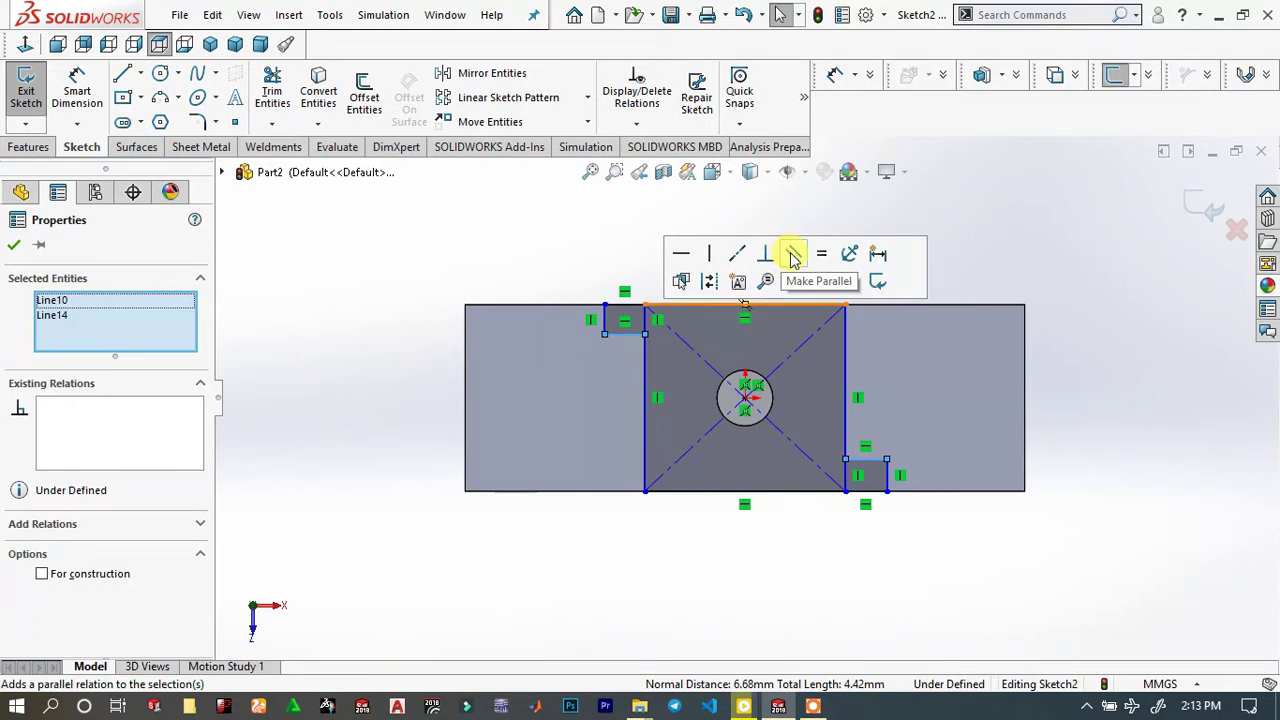
{"action": "left_click", "coordinate": [820, 256]}
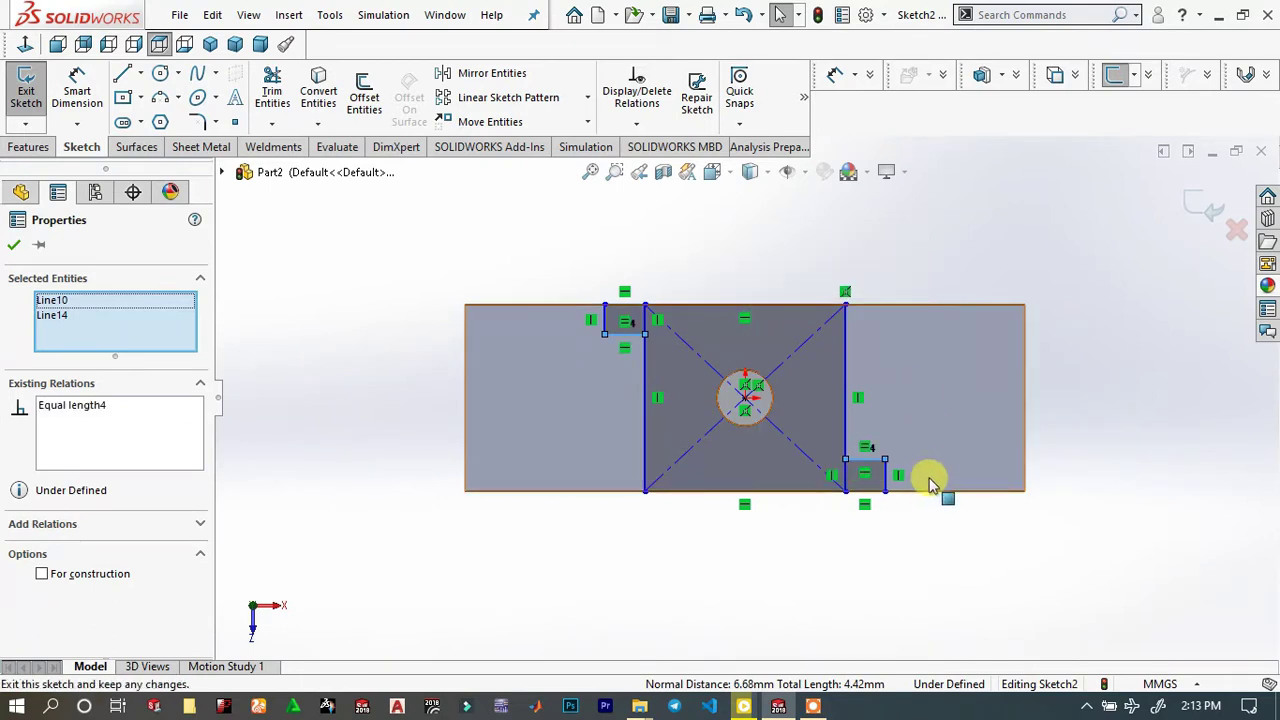
{"action": "left_click", "coordinate": [886, 472]}
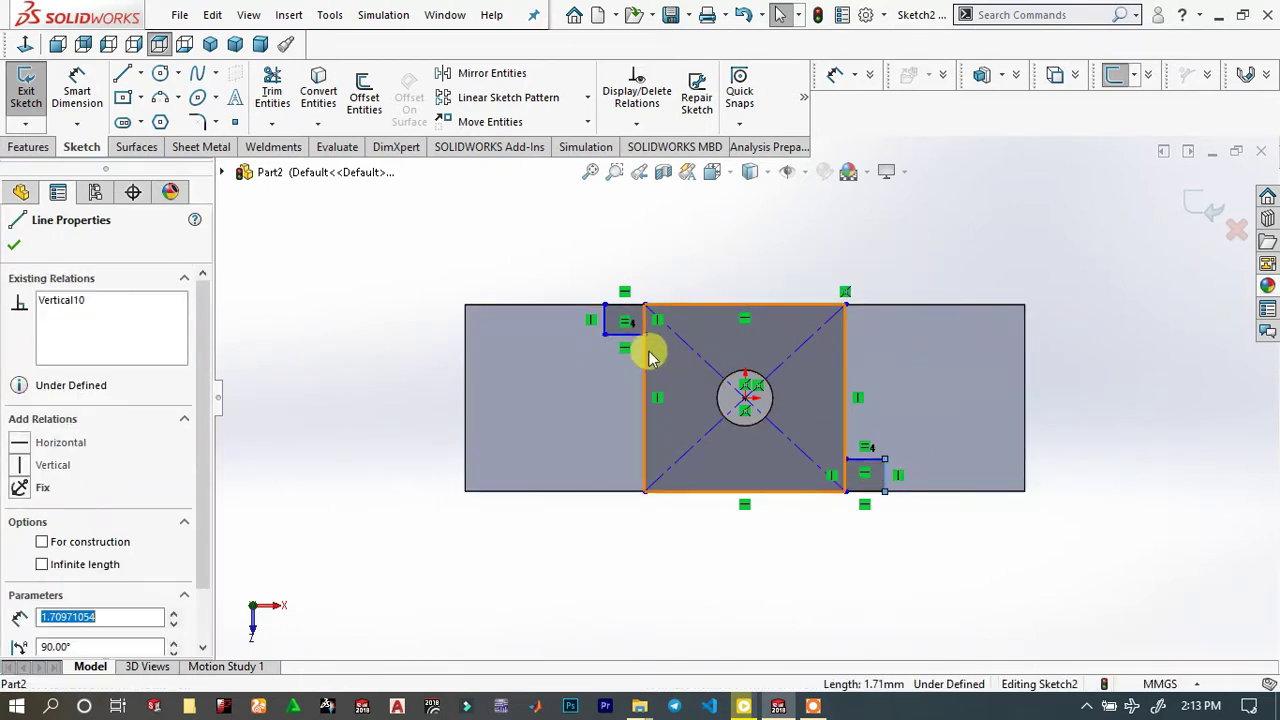
{"action": "left_click", "coordinate": [609, 320], "text": "ctrl"}
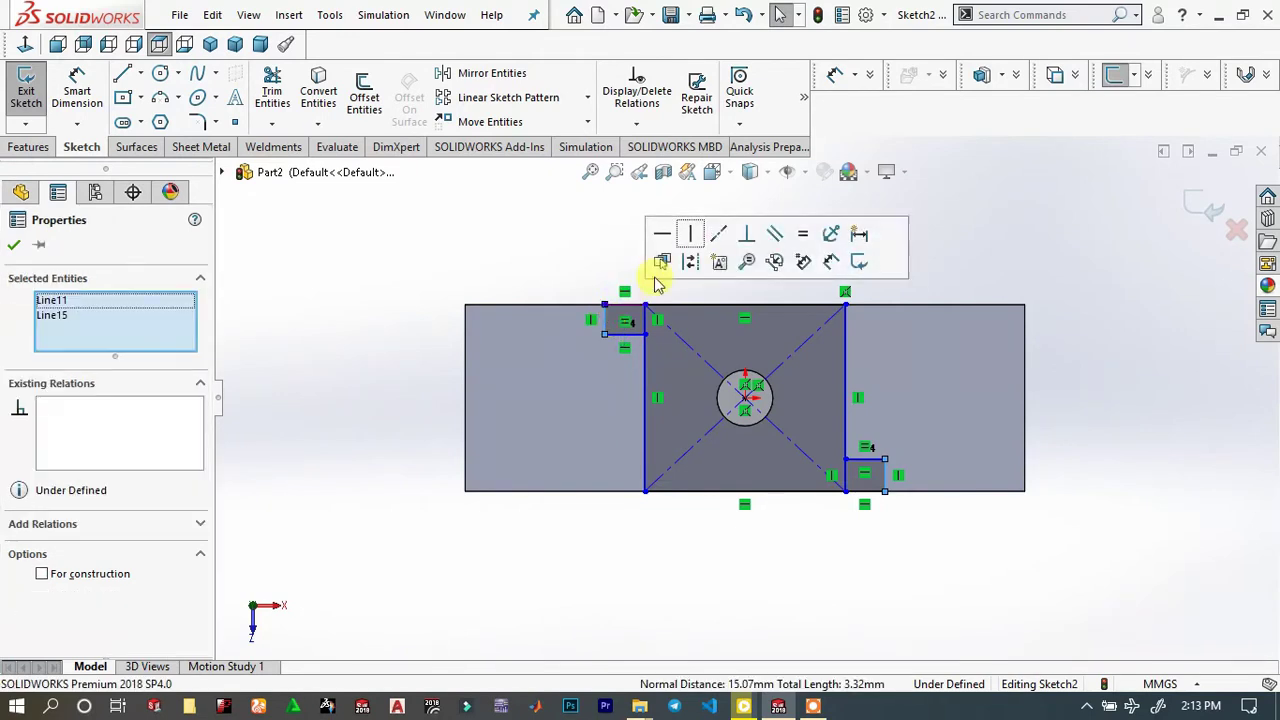
{"action": "left_click", "coordinate": [803, 240]}
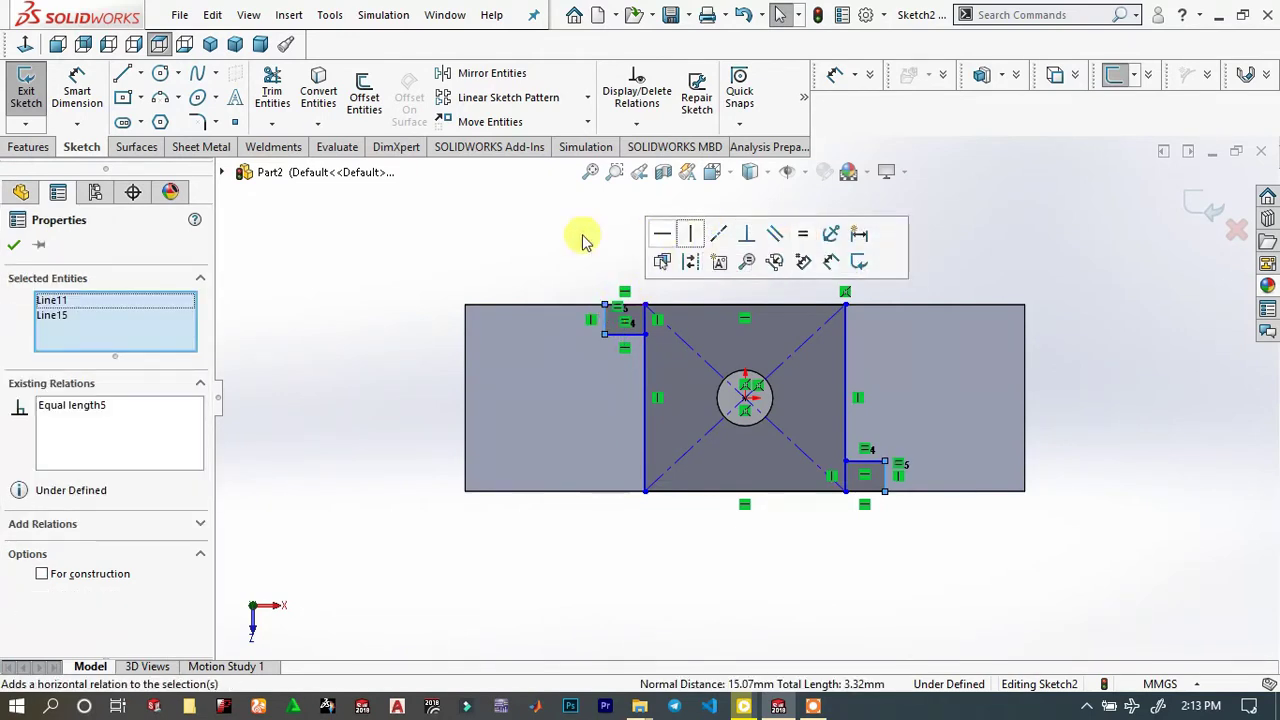
{"action": "left_click", "coordinate": [510, 234]}
{"action": "left_click", "coordinate": [90, 92]}
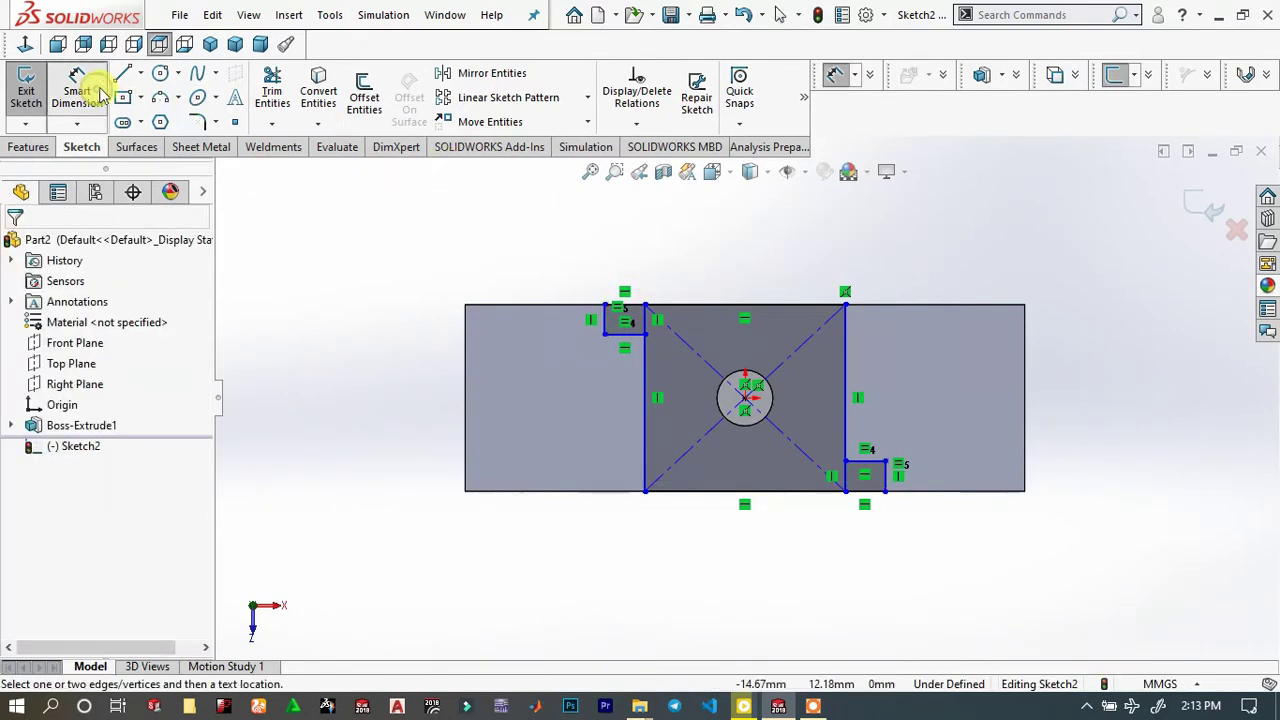
Dimension the centre square's bottom edge to 8.50 mm
{"action": "left_click", "coordinate": [767, 533]}
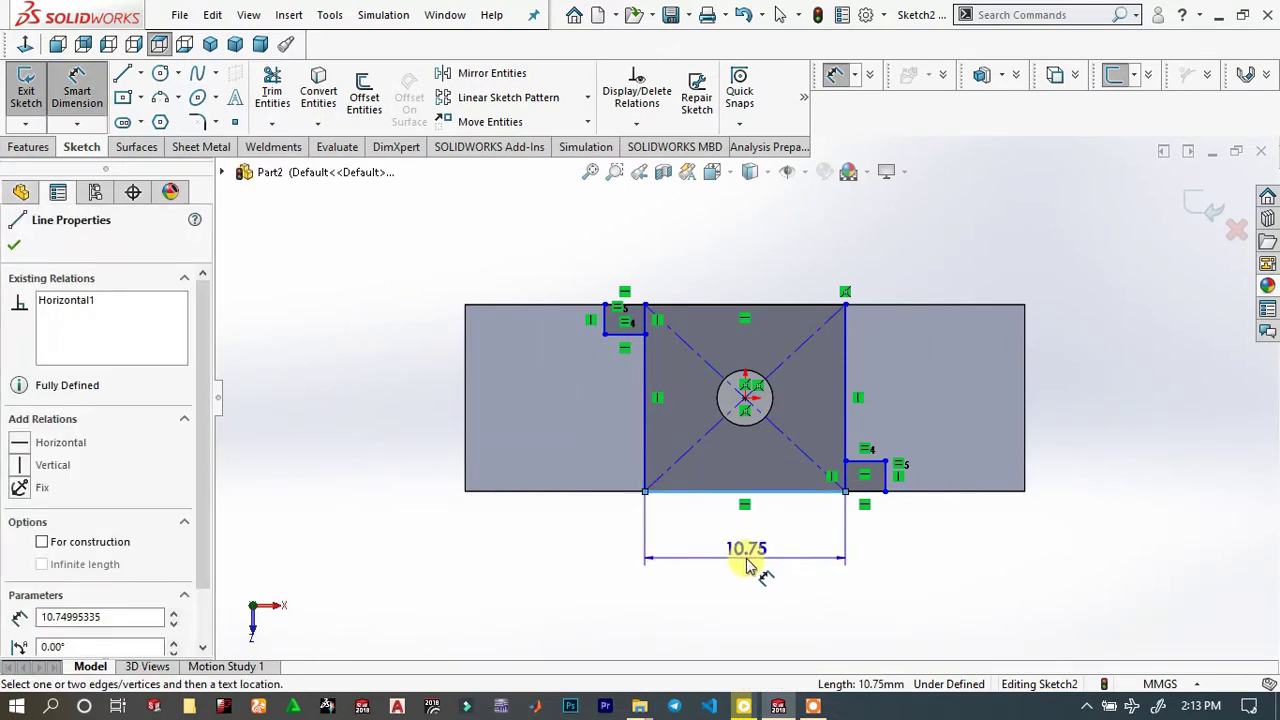
{"action": "left_click", "coordinate": [741, 565]}
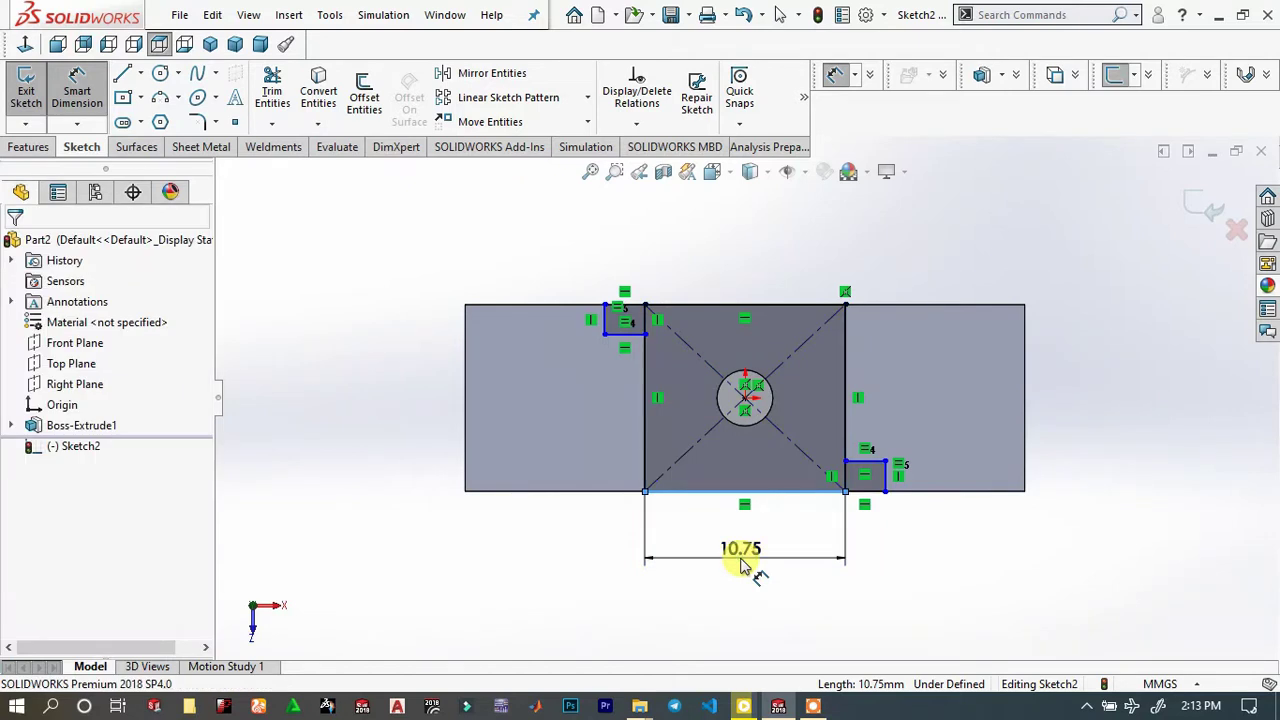
{"action": "type", "text": "8.5"}
{"action": "key", "text": "Return"}
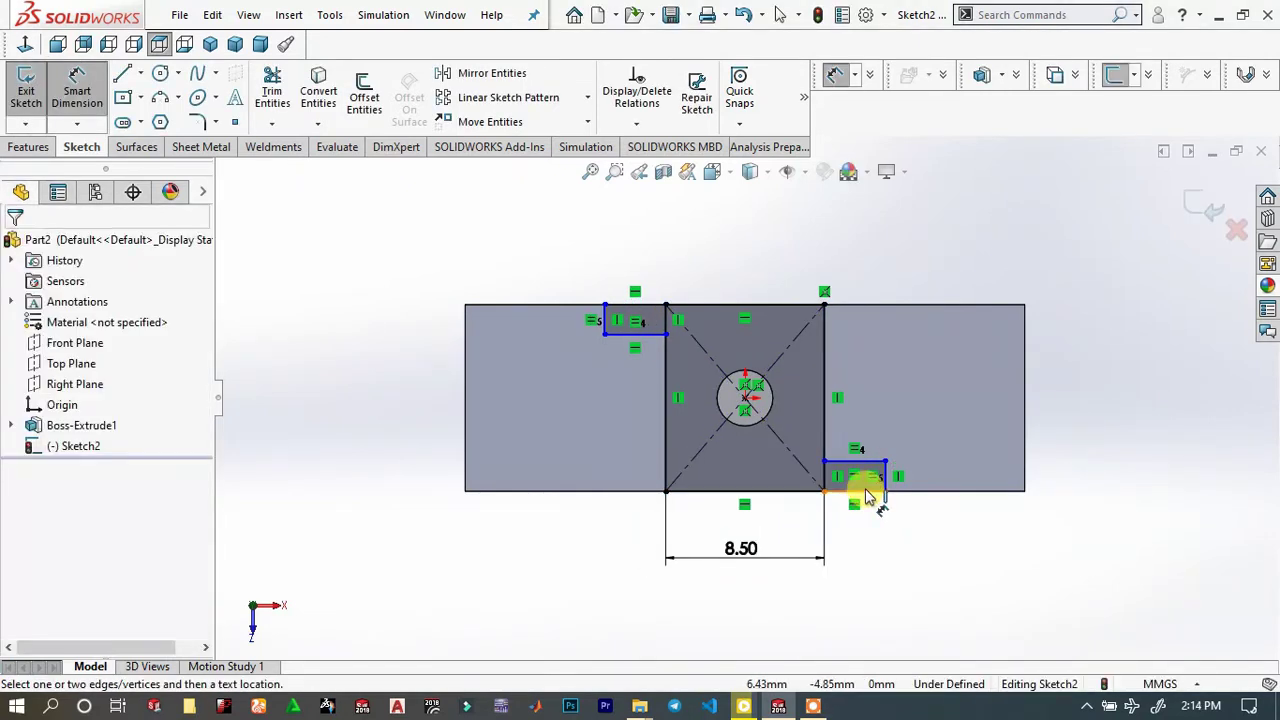
Dimension the small corner rectangle to 2.50 mm wide and 2.20 mm high
{"action": "left_click", "coordinate": [880, 538]}
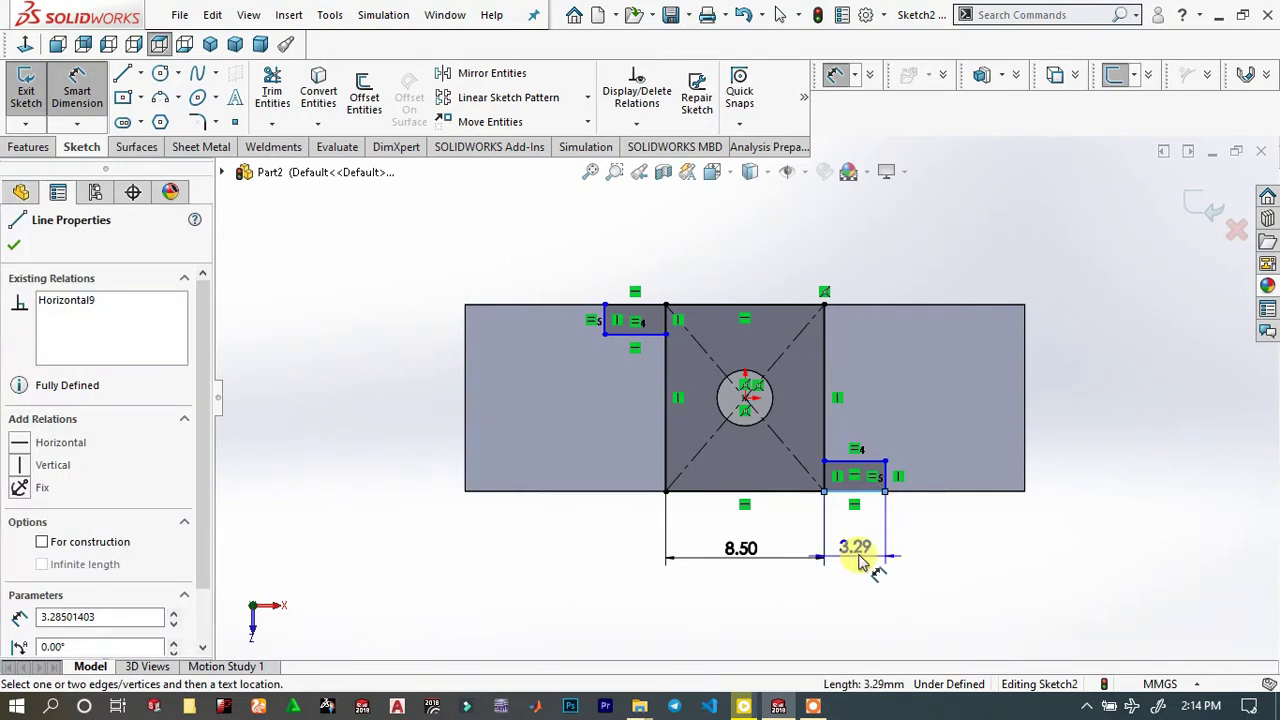
{"action": "left_click", "coordinate": [865, 558]}
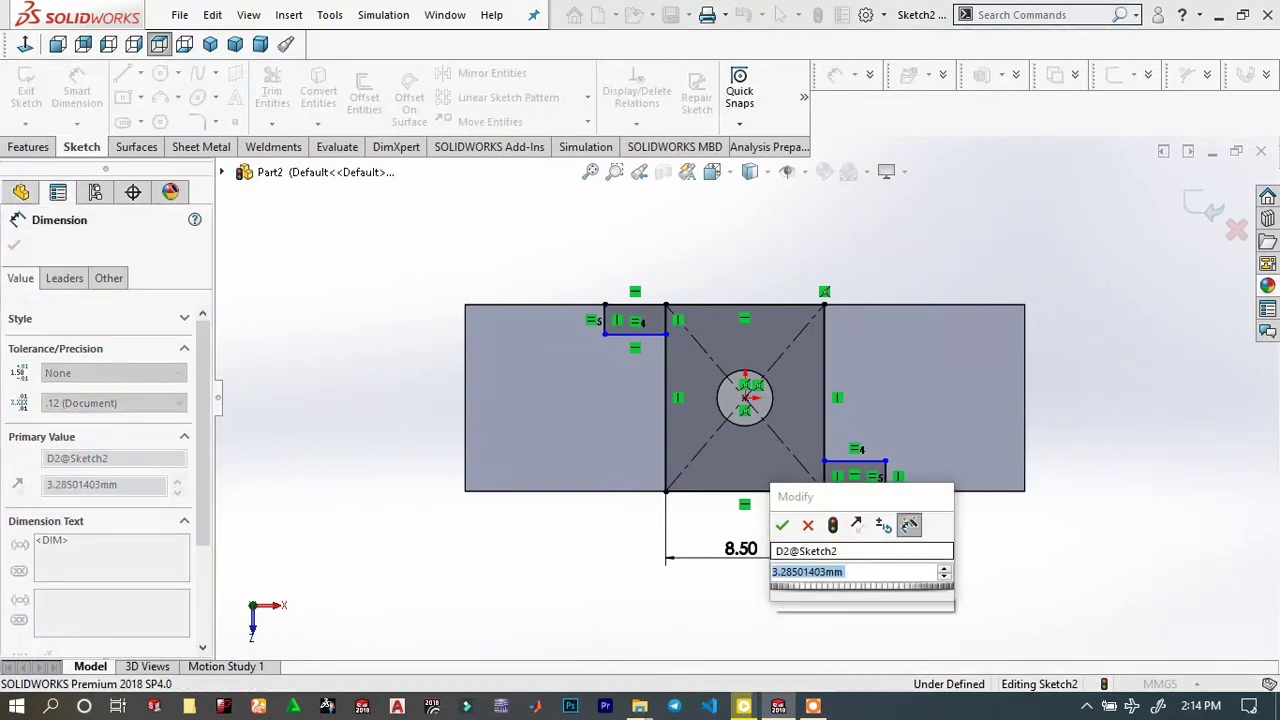
{"action": "type", "text": "3.5"}
{"action": "key", "text": "Return"}
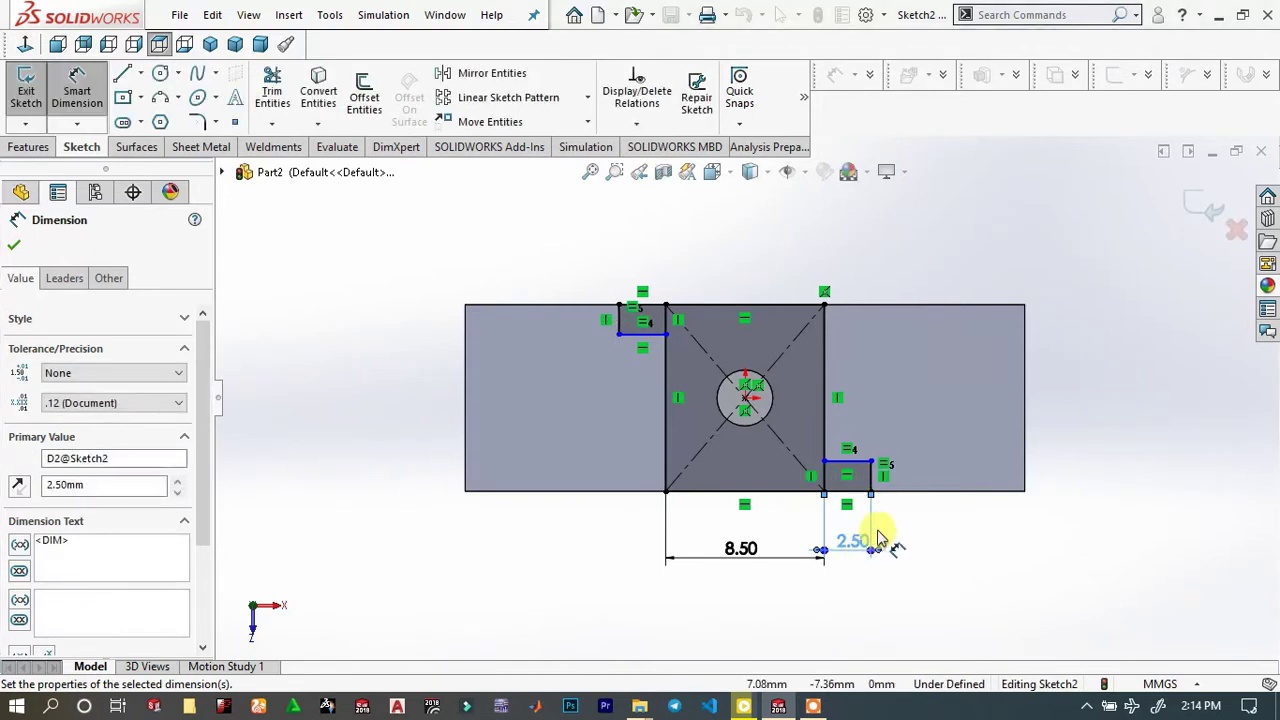
{"action": "left_click", "coordinate": [871, 476]}
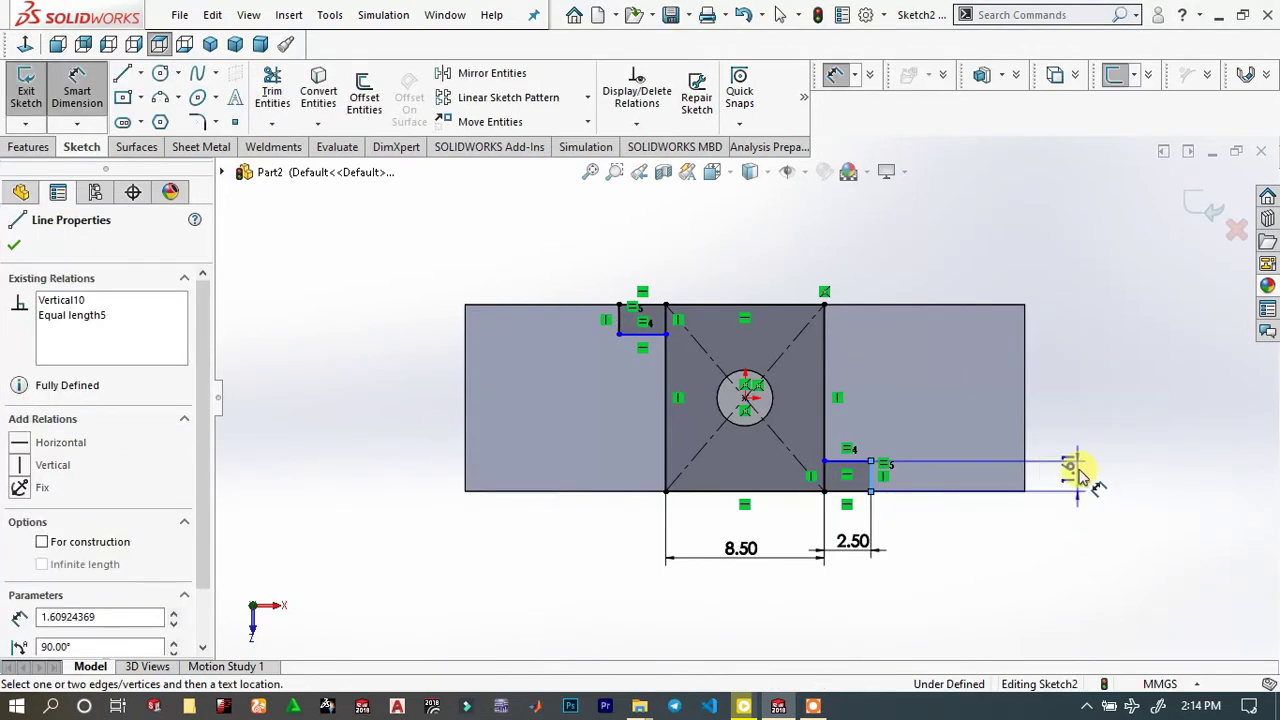
{"action": "left_click", "coordinate": [1130, 461]}
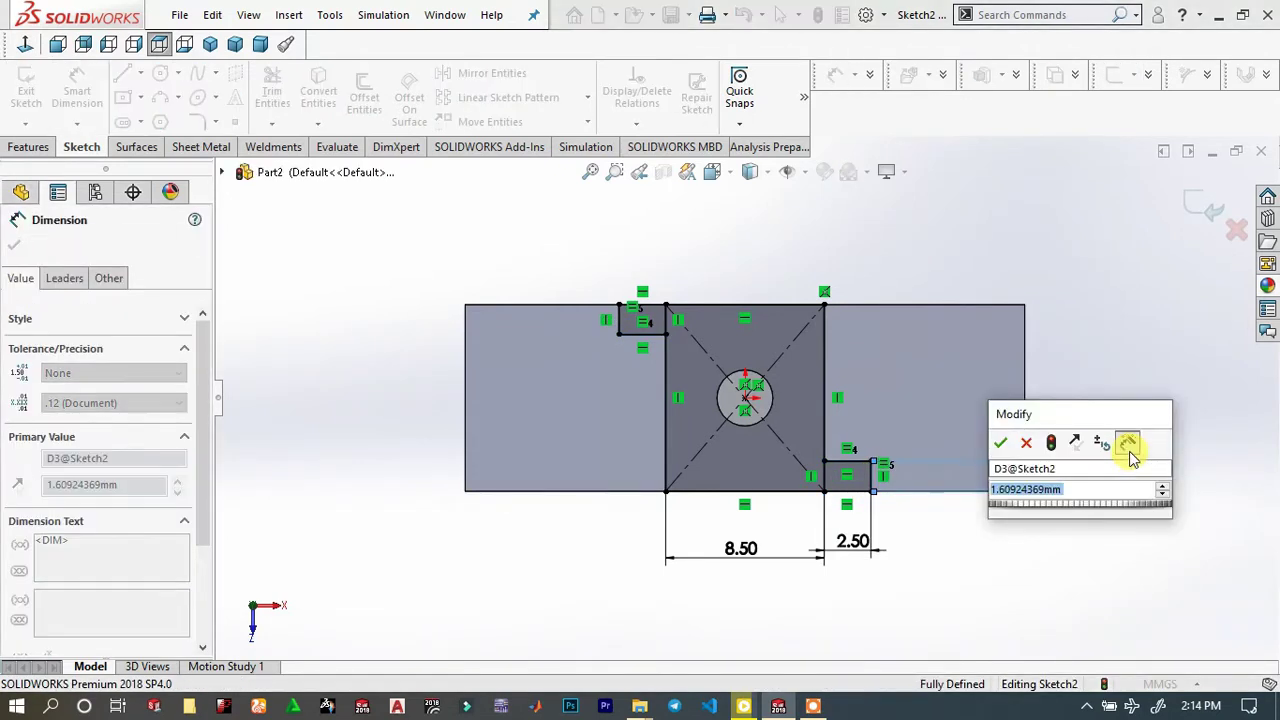
{"action": "type", "text": "2."}
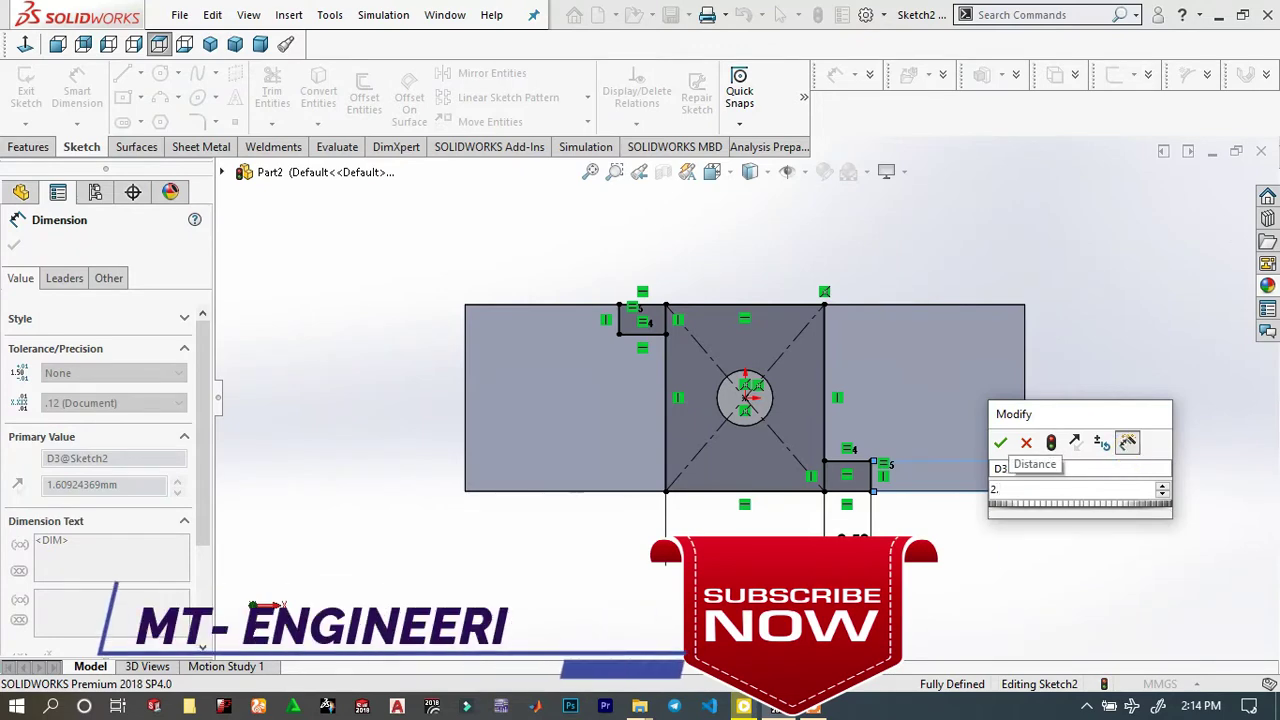
{"action": "type", "text": "2"}
{"action": "key", "text": "Return"}
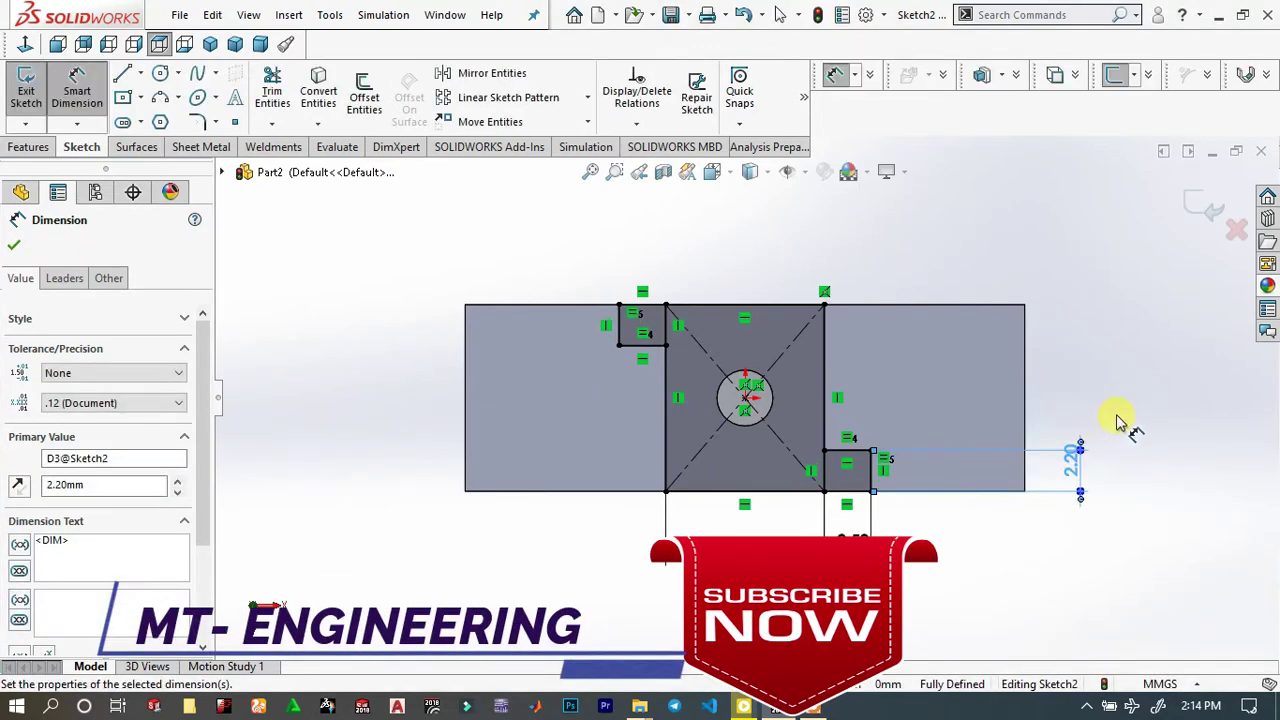
{"action": "left_click", "coordinate": [1068, 393]}
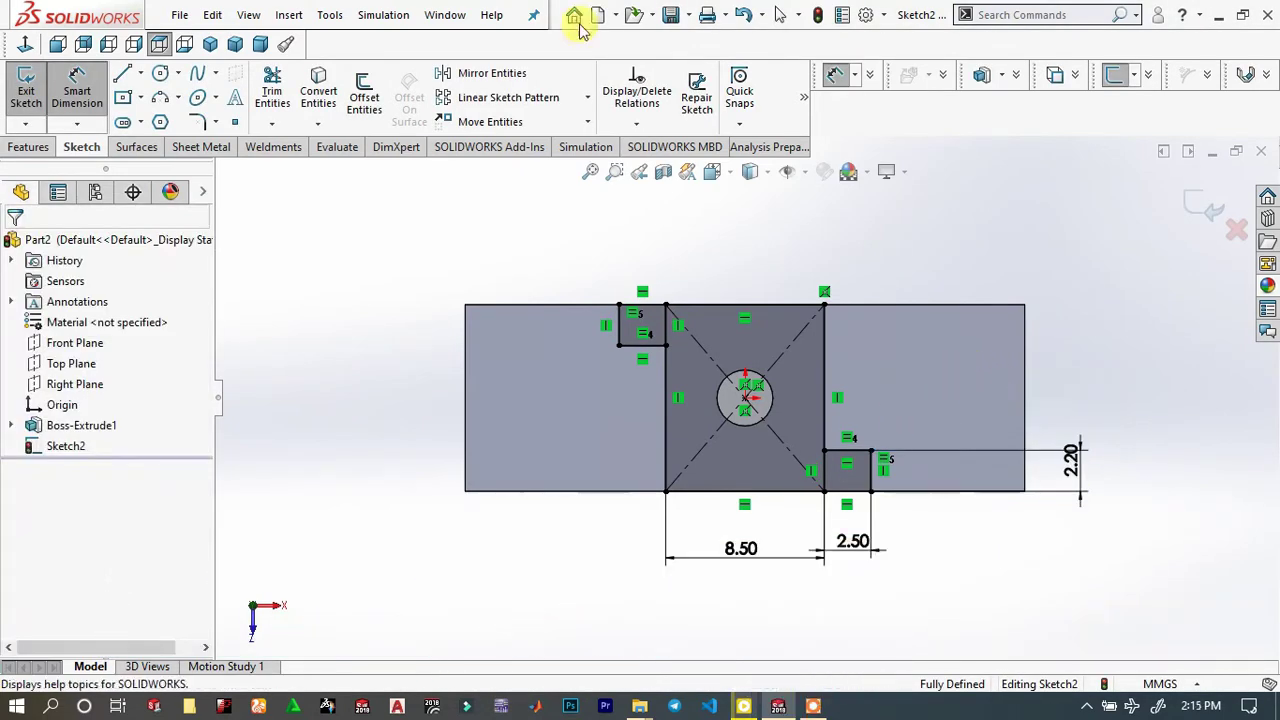
Draw a circle on the hole's centre and dimension it to 3.5 mm diameter
{"action": "left_click", "coordinate": [160, 80]}
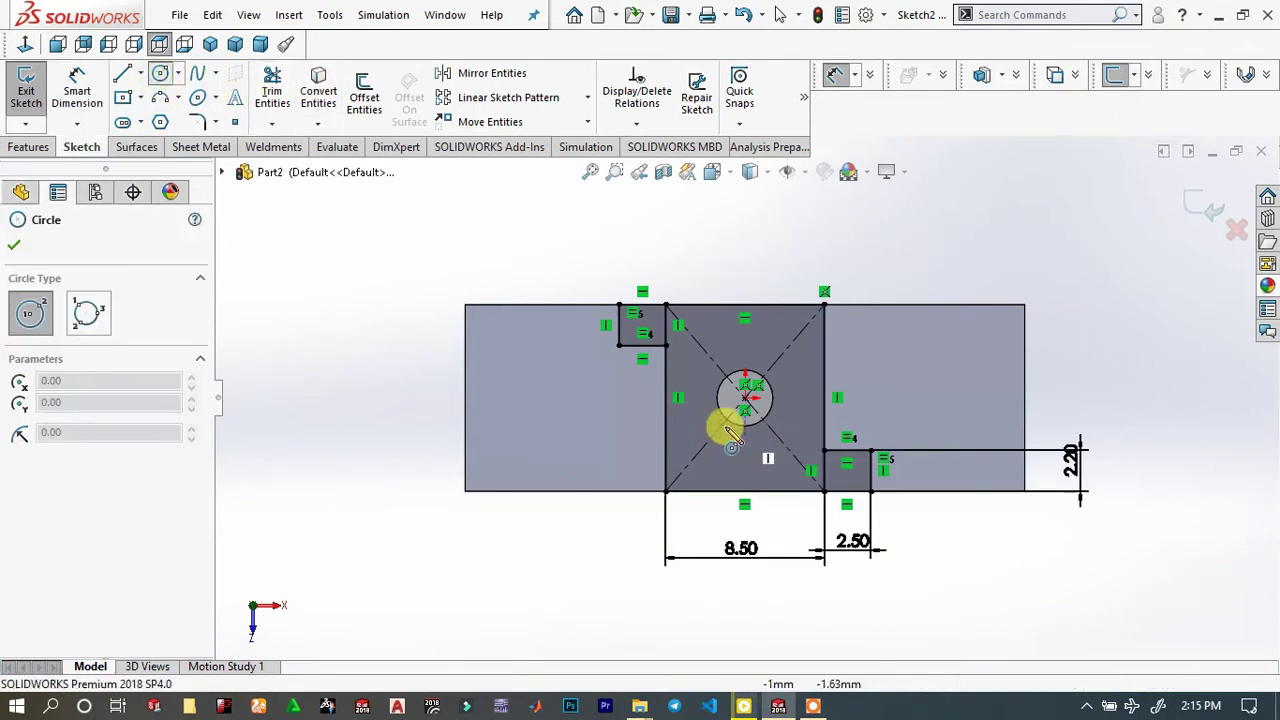
{"action": "left_click", "coordinate": [745, 399]}
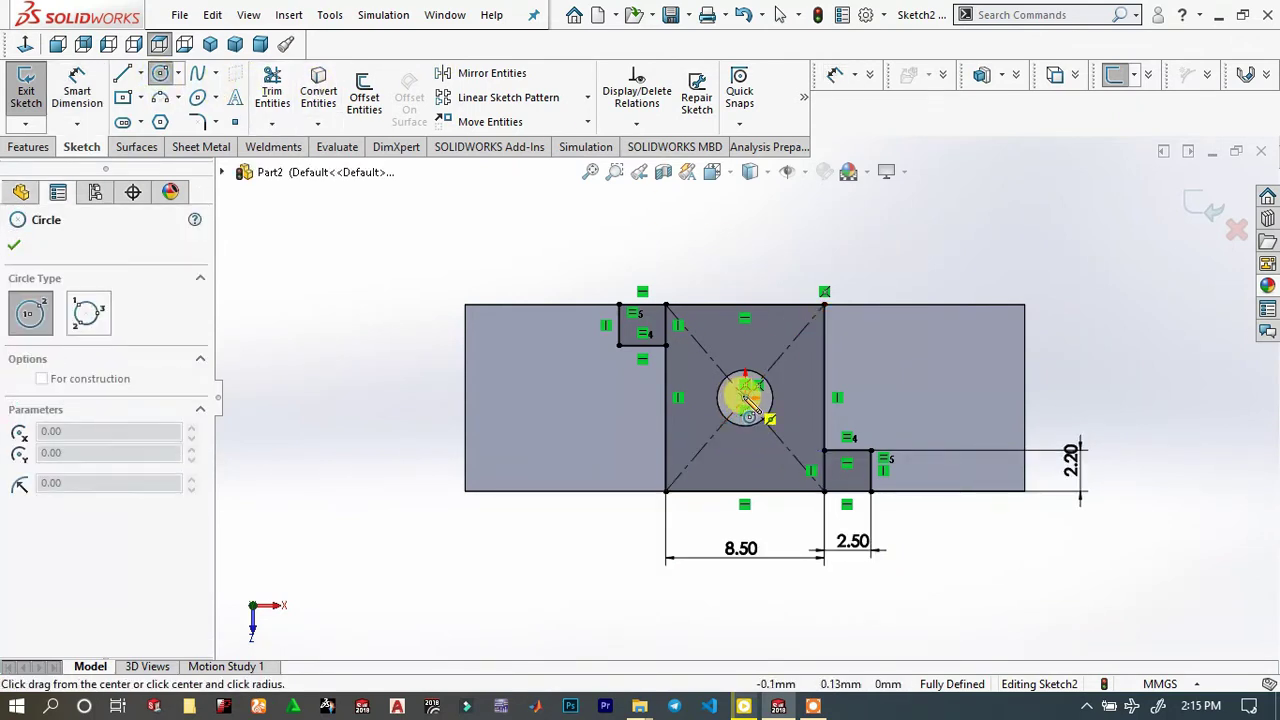
{"action": "left_click", "coordinate": [763, 357]}
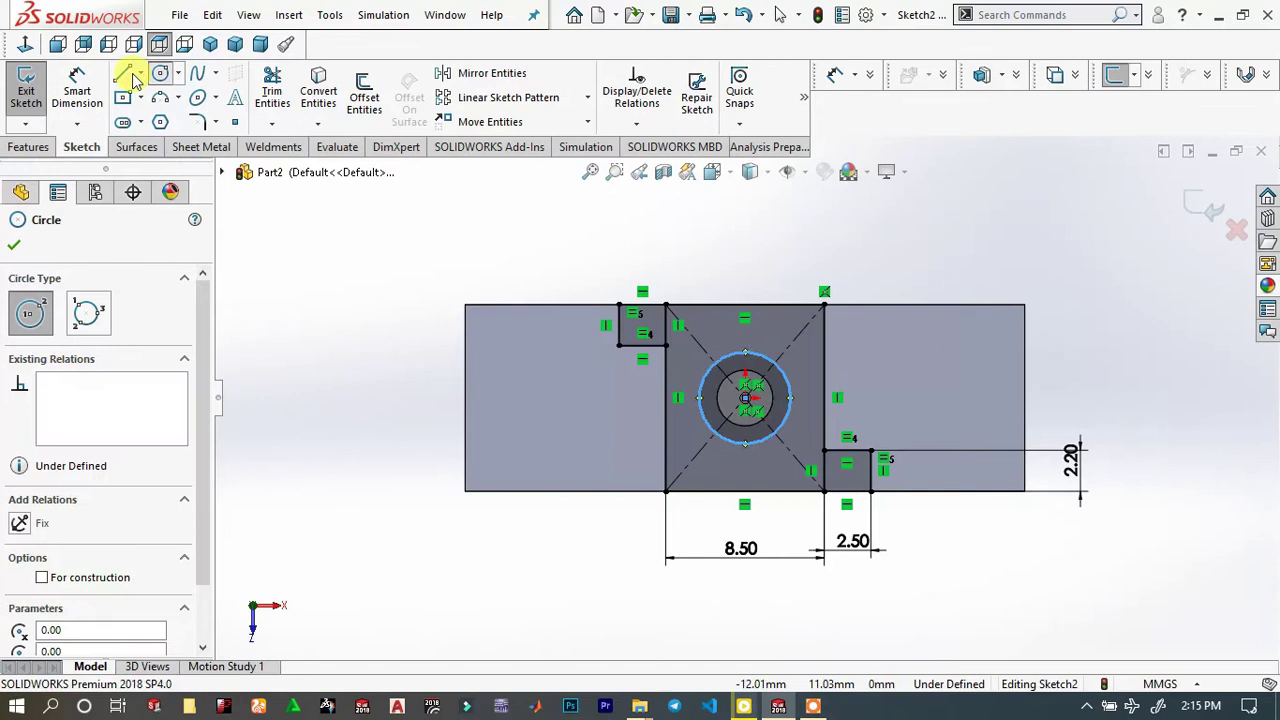
{"action": "left_click", "coordinate": [62, 100]}
{"action": "left_click", "coordinate": [760, 360]}
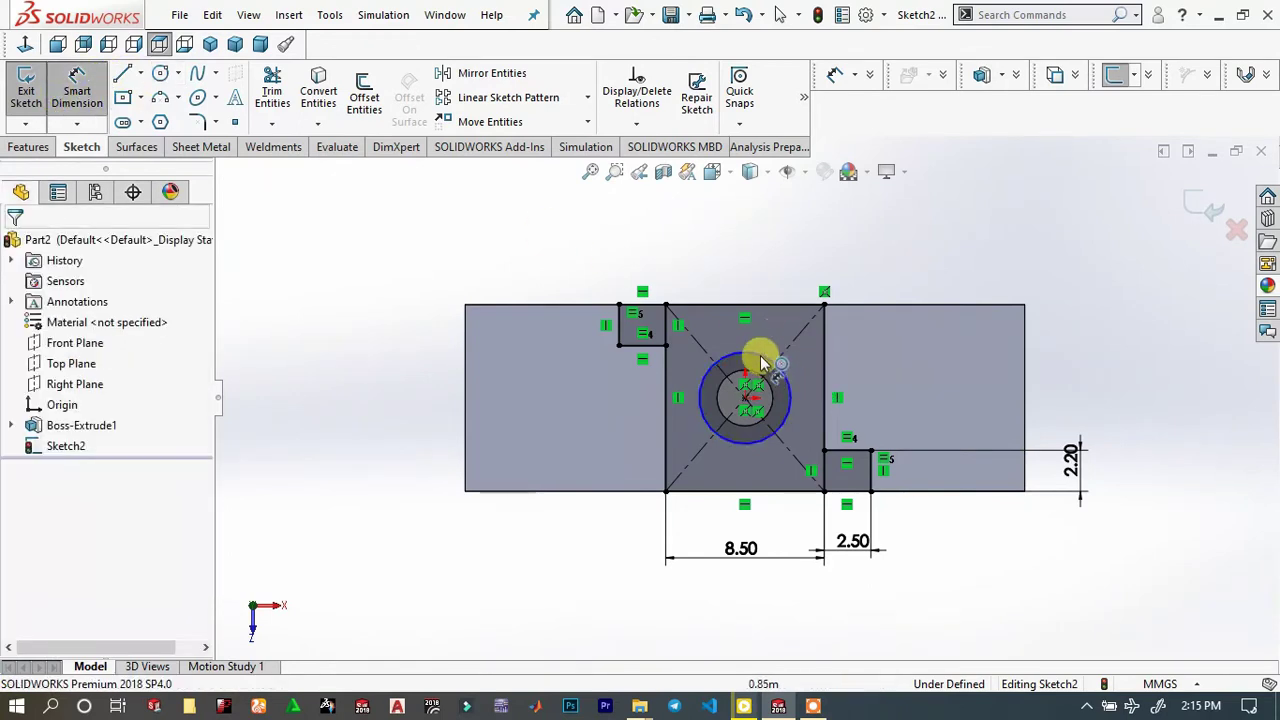
{"action": "left_click", "coordinate": [772, 260]}
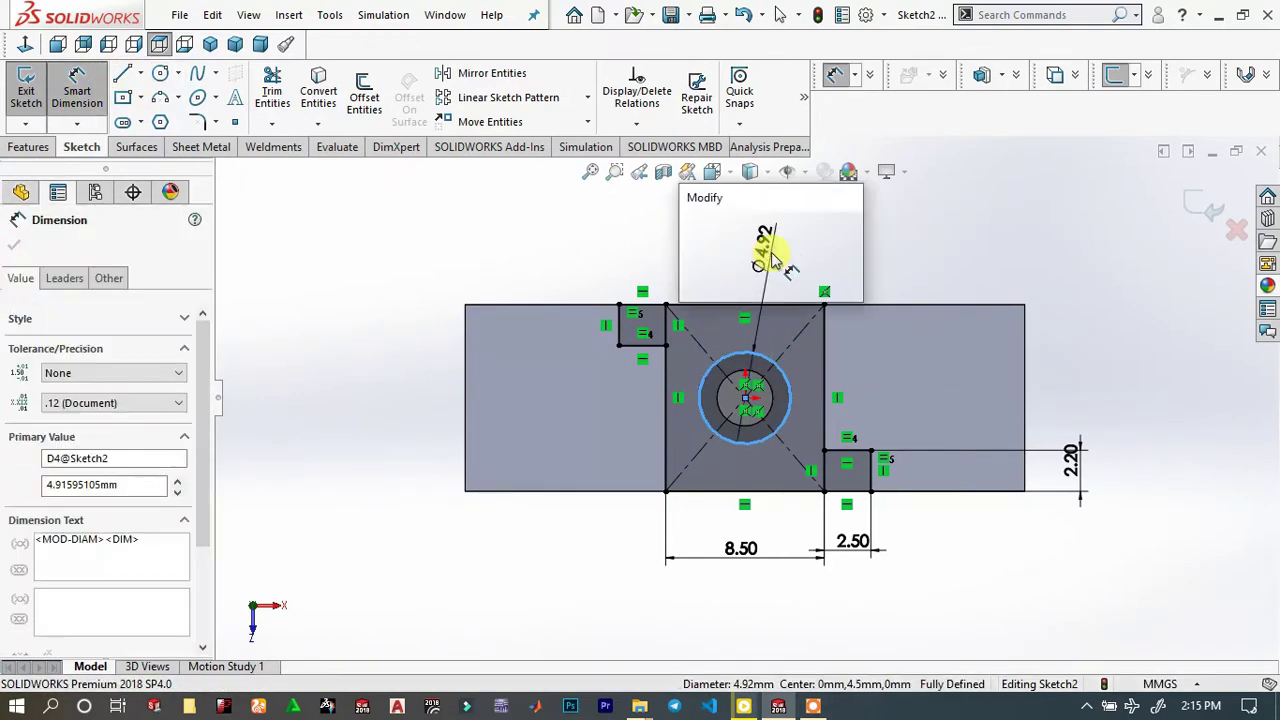
{"action": "type", "text": "3.5"}
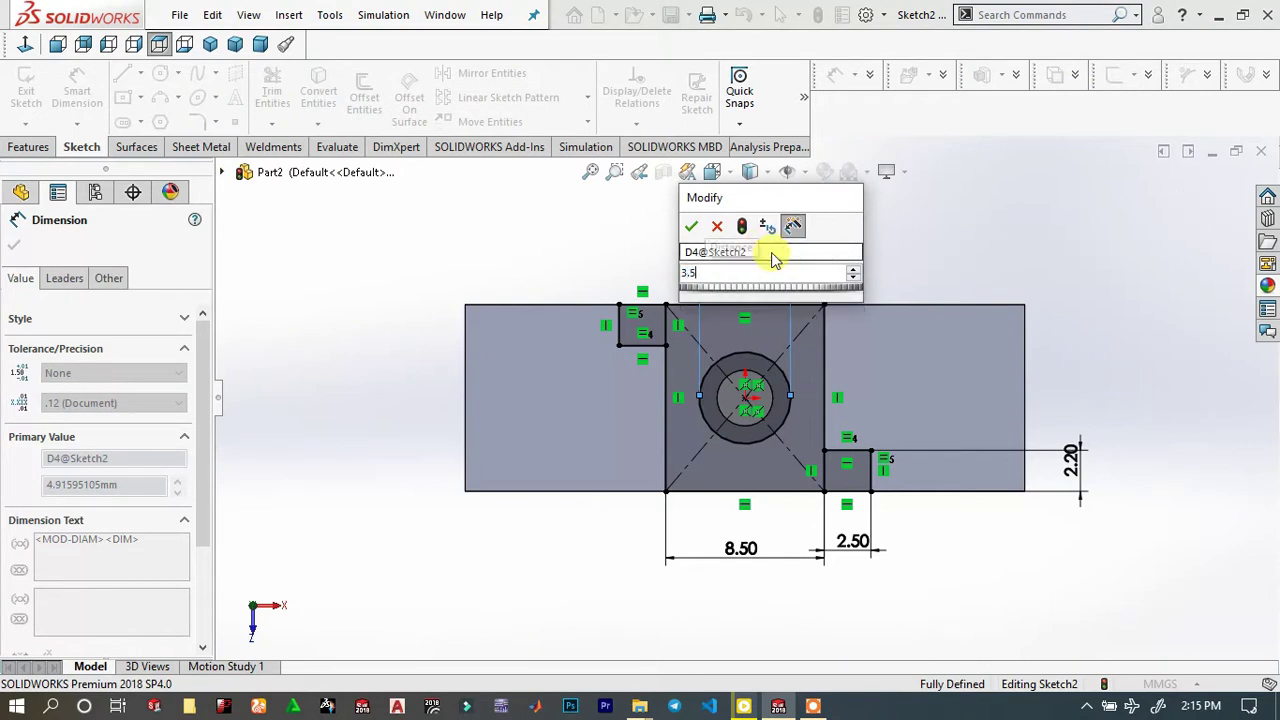
{"action": "key", "text": "Return"}
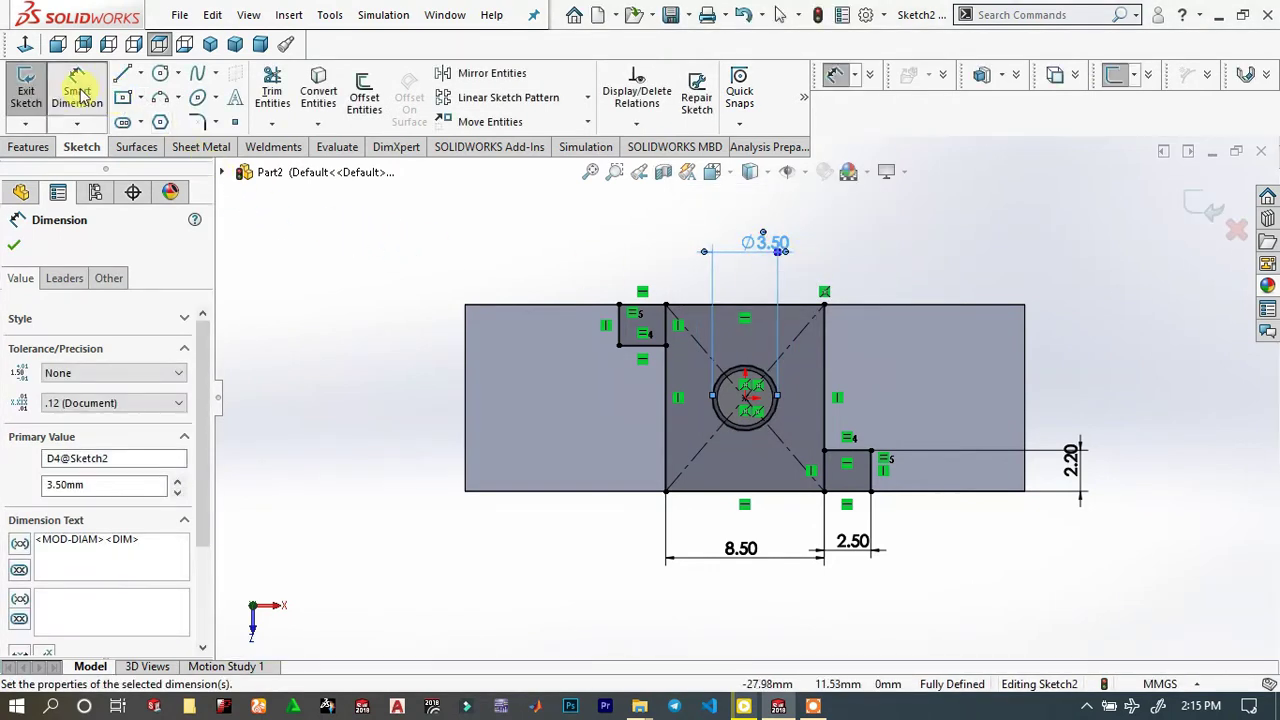
{"action": "left_click", "coordinate": [13, 150]}
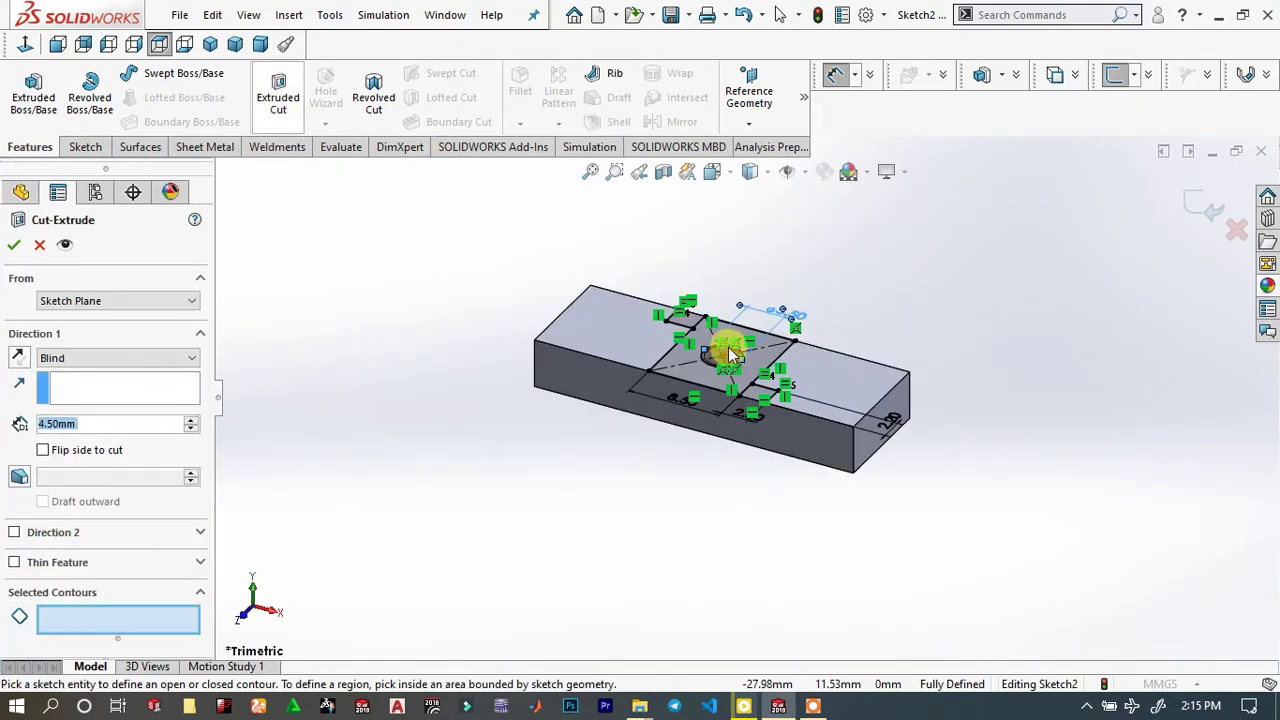
Extruded-cut the square pocket and both corner notches 1.50 mm deep as Cut-Extrude1
{"action": "scroll", "coordinate": [765, 390], "scroll_direction": "down", "scroll_amount": 3}
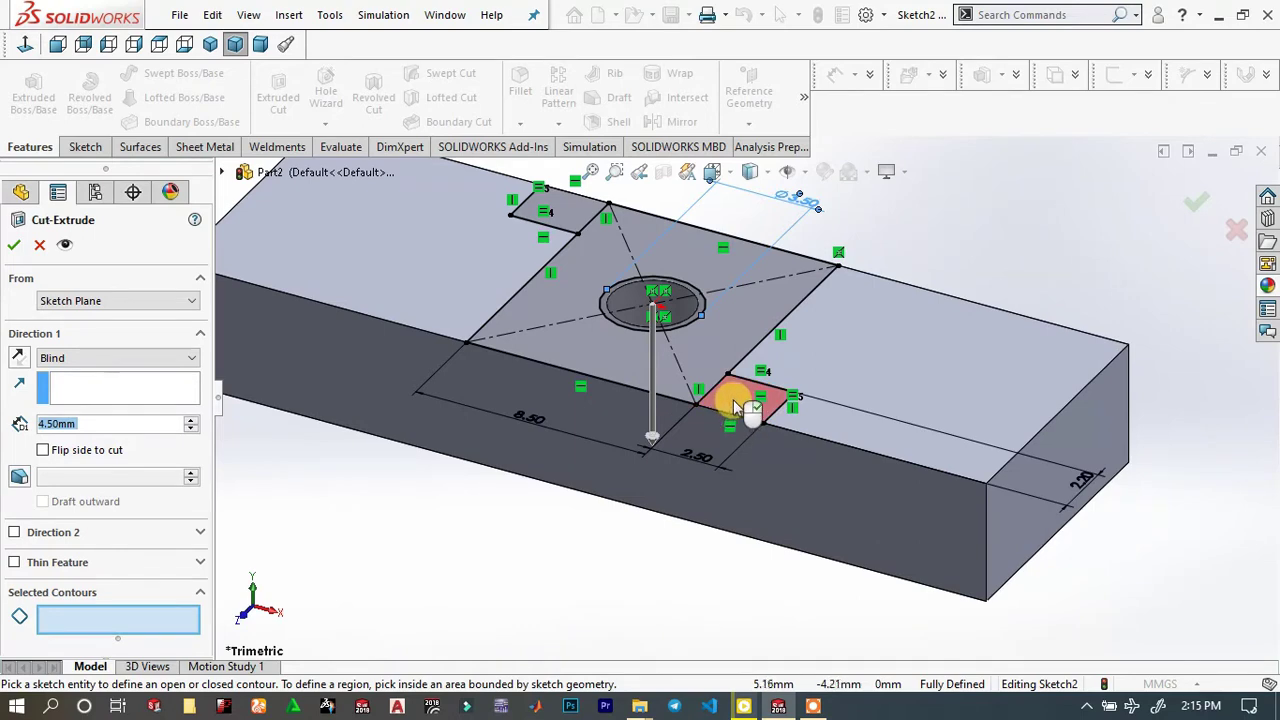
{"action": "left_click", "coordinate": [737, 403]}
{"action": "left_click", "coordinate": [716, 338]}
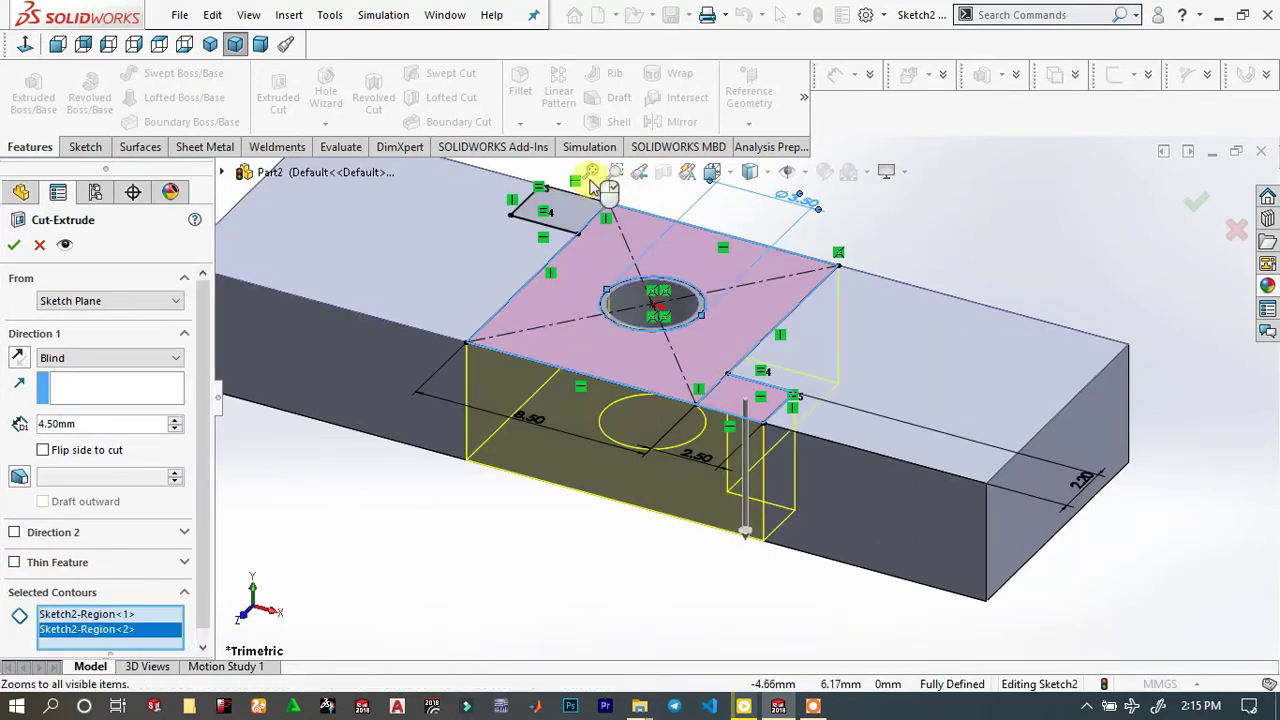
{"action": "left_click", "coordinate": [575, 222]}
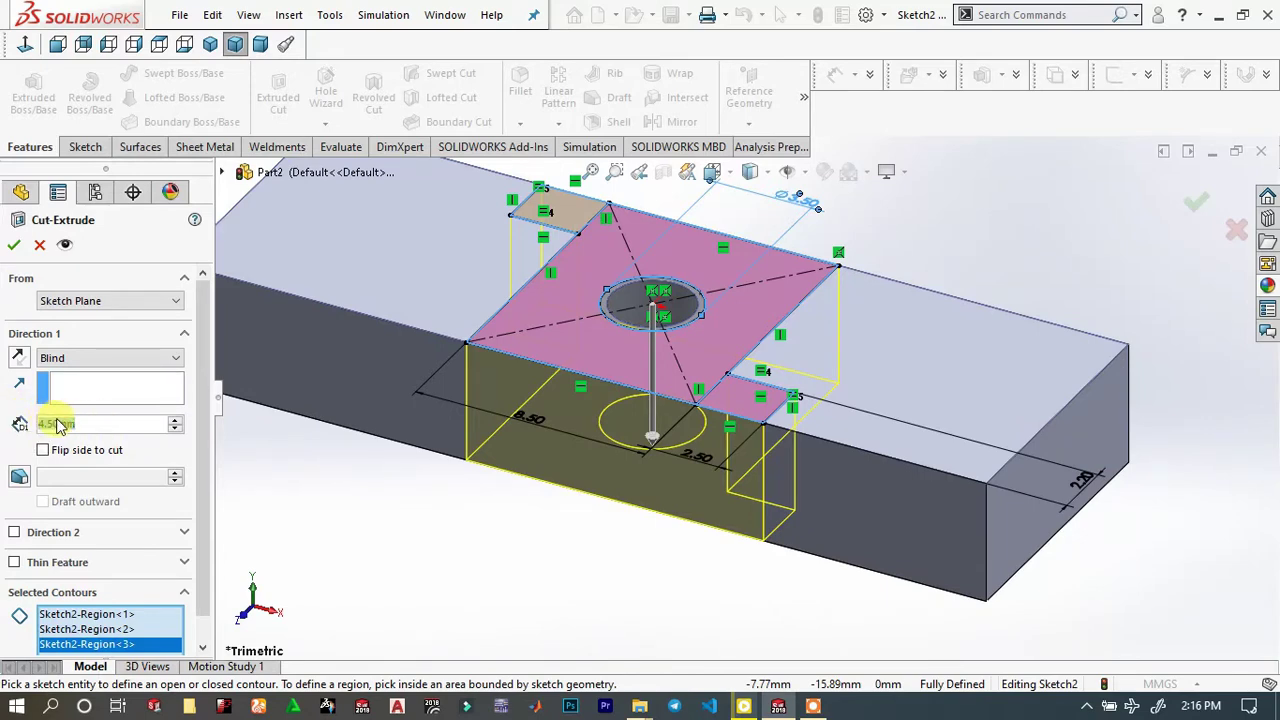
{"action": "type", "text": "1.5"}
{"action": "key", "text": "Return"}
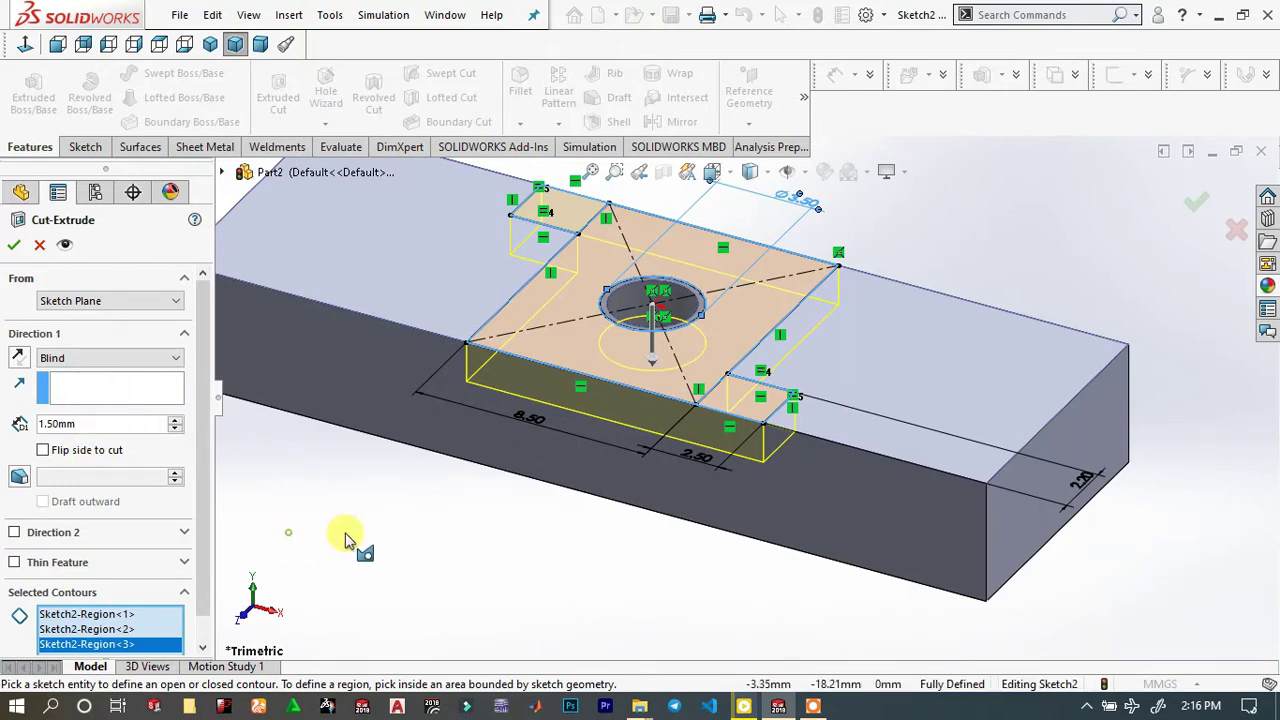
{"action": "left_click", "coordinate": [1195, 198]}
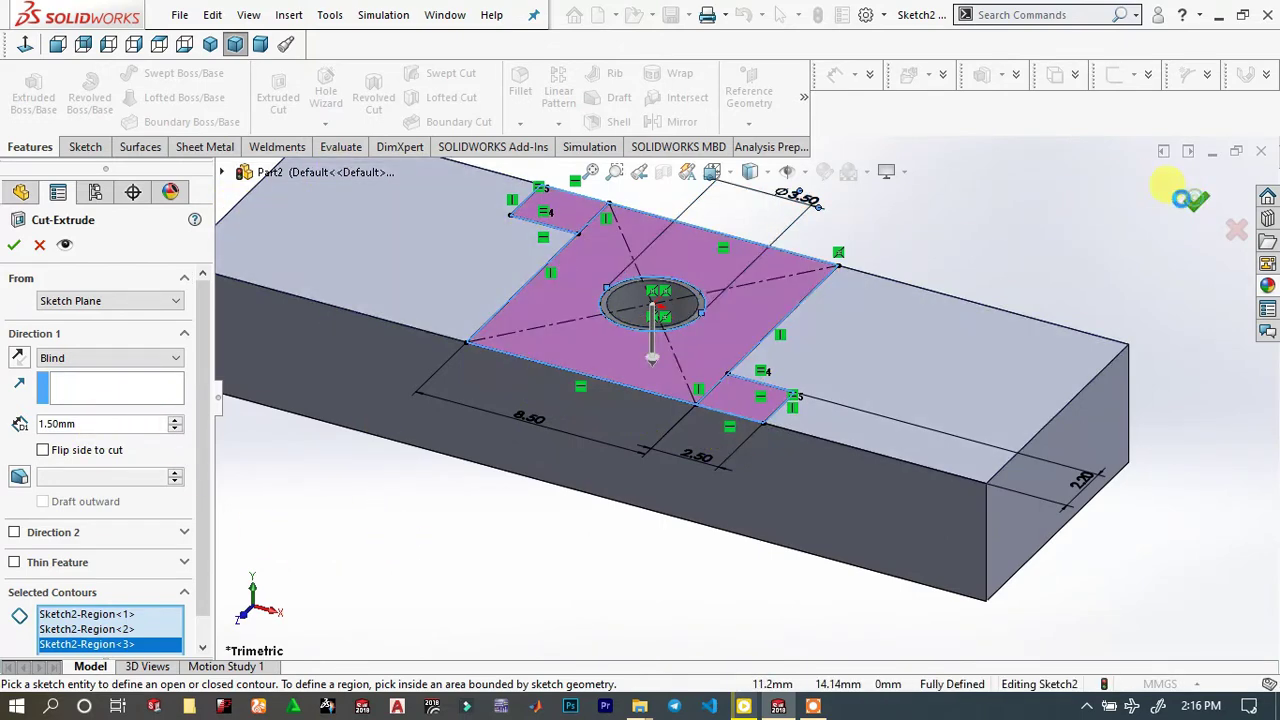
{"action": "scroll", "coordinate": [641, 347], "scroll_direction": "down", "scroll_amount": 2}
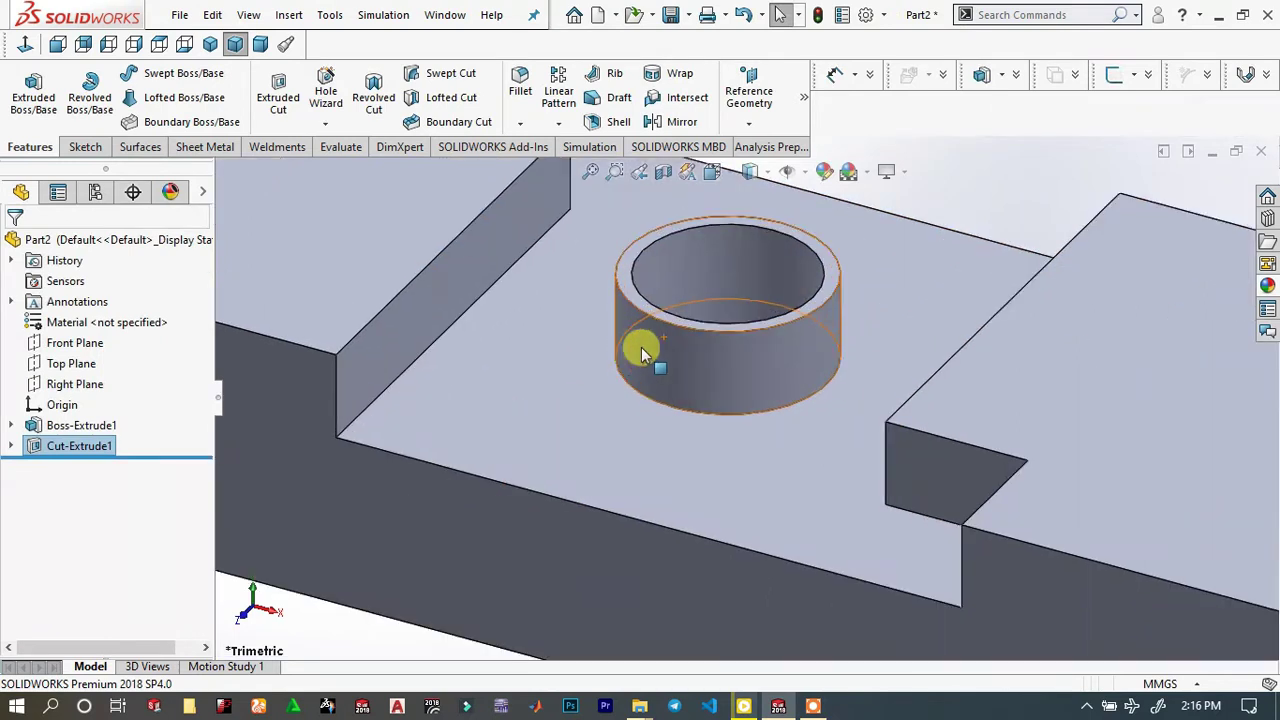
{"action": "scroll", "coordinate": [748, 341], "scroll_direction": "up", "scroll_amount": 4}
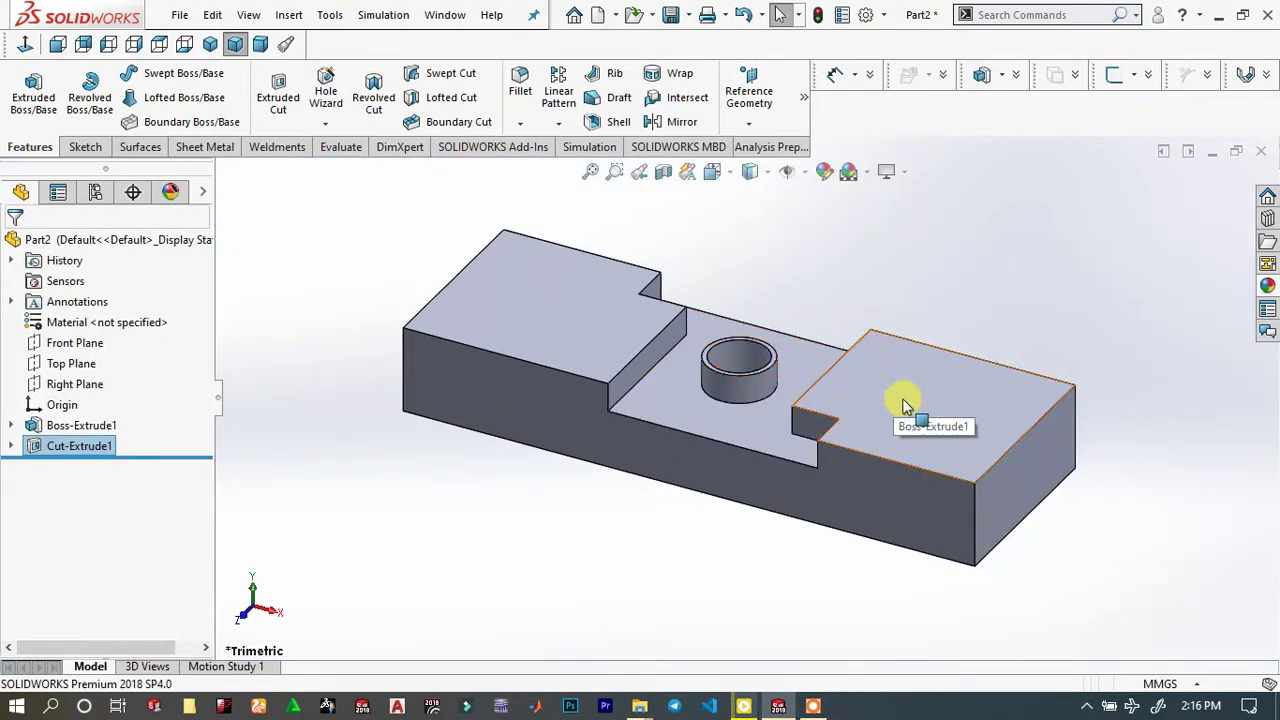
{"action": "left_click", "coordinate": [626, 313]}
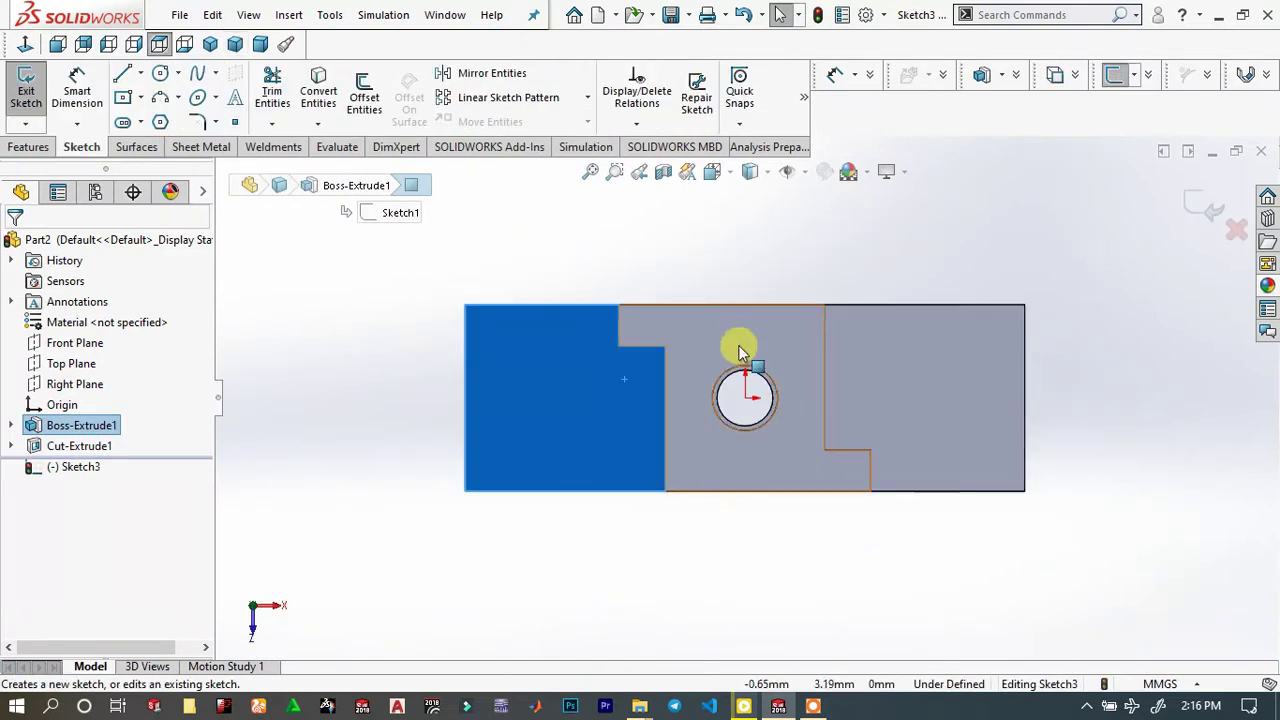
Draw a centre rectangle from the boss centre out to the block's right end edge
{"action": "scroll", "coordinate": [725, 415], "scroll_direction": "down", "scroll_amount": 3}
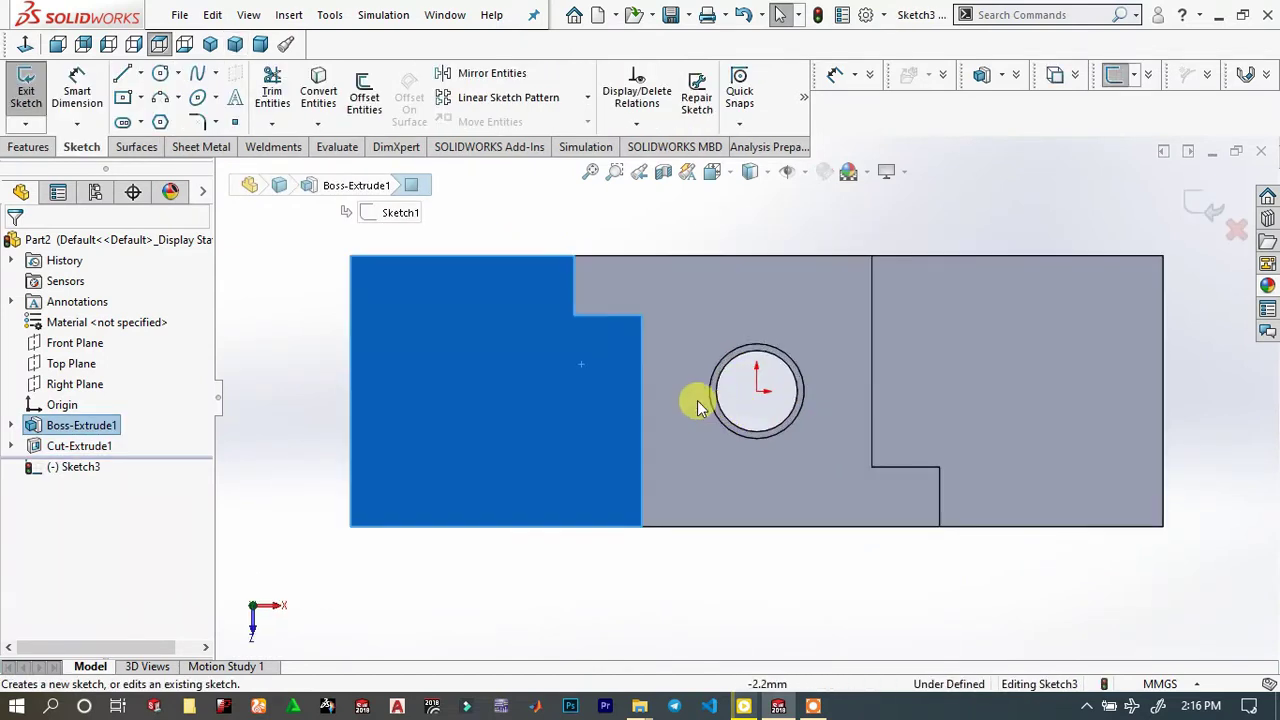
{"action": "scroll", "coordinate": [694, 400], "scroll_direction": "up", "scroll_amount": 1}
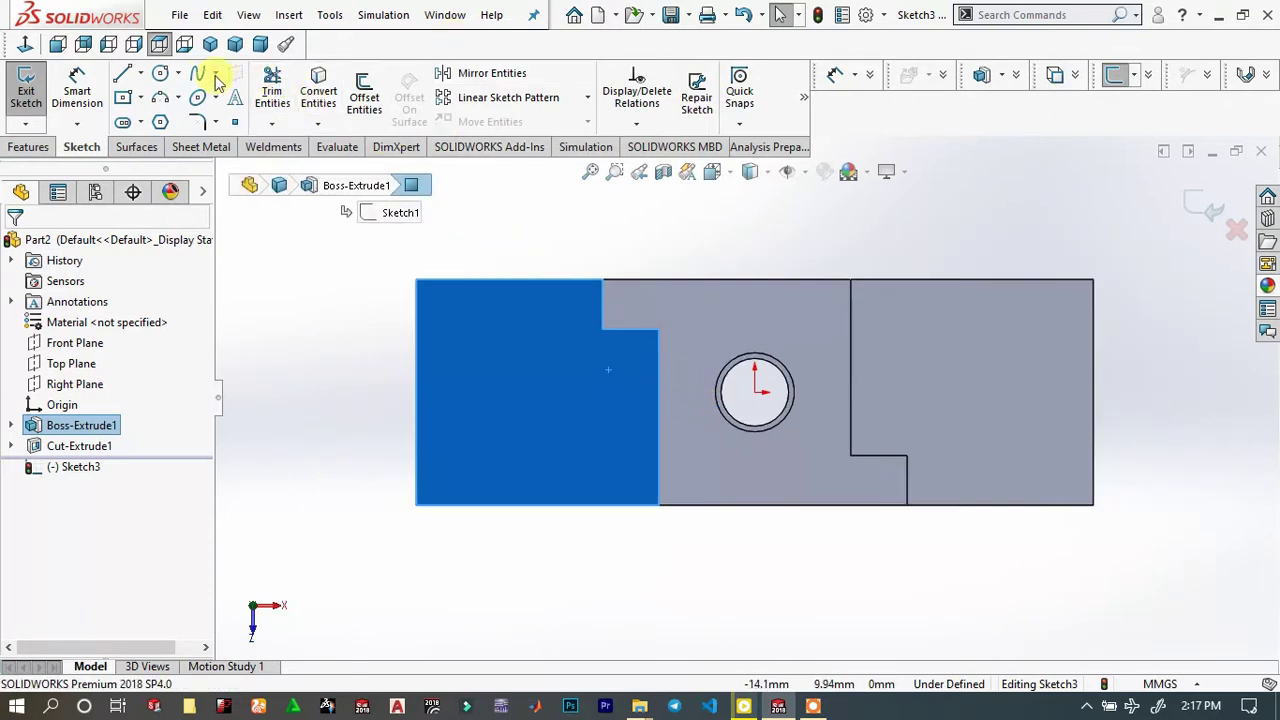
{"action": "left_click", "coordinate": [127, 99]}
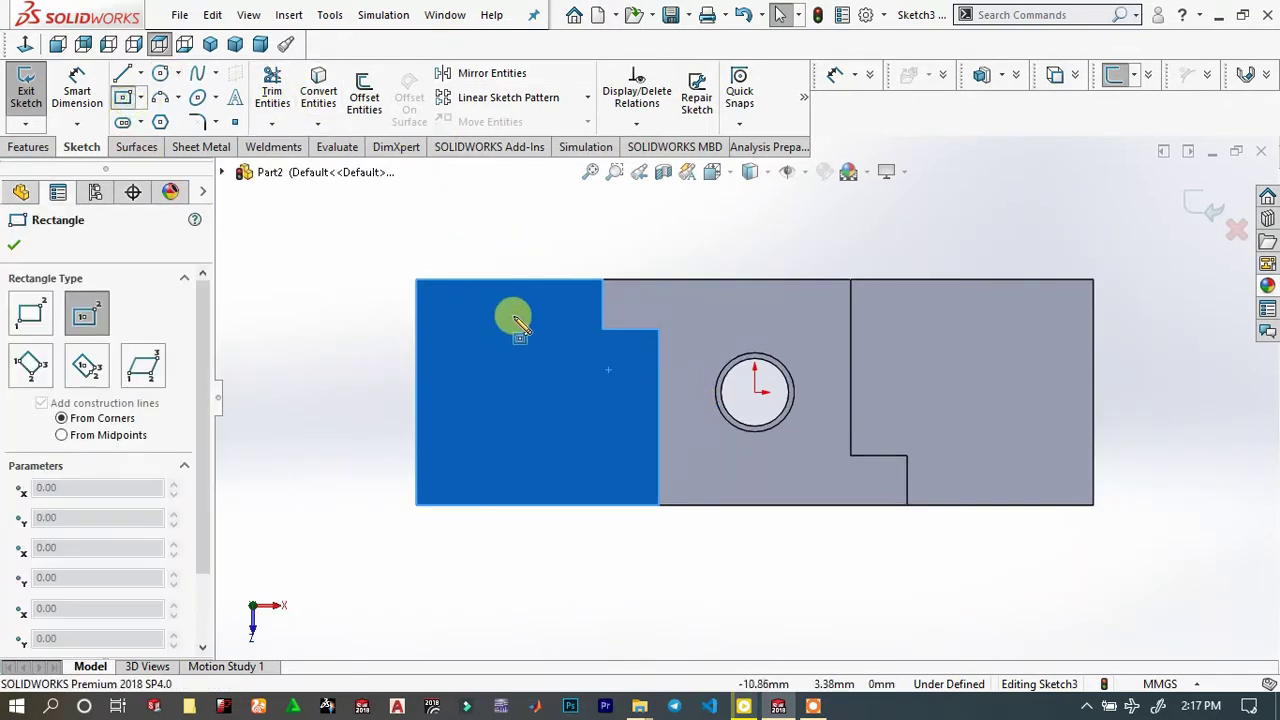
{"action": "left_click", "coordinate": [755, 391]}
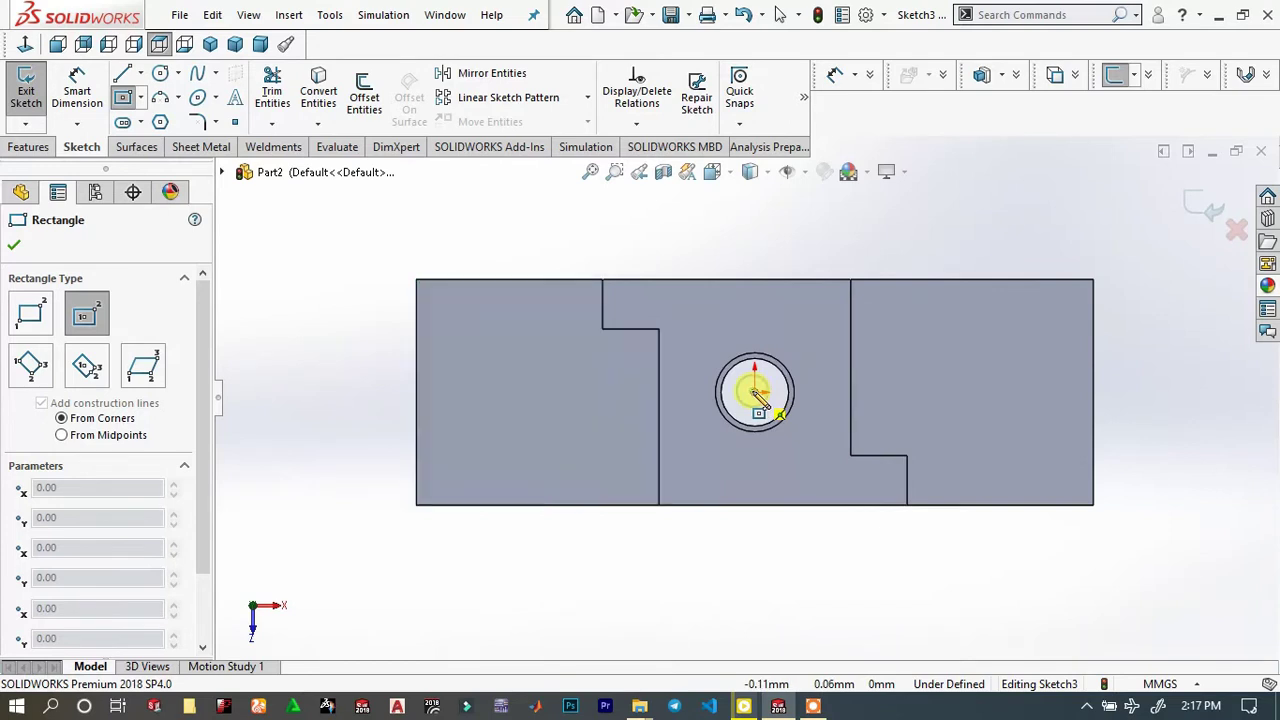
{"action": "left_click", "coordinate": [1094, 364]}
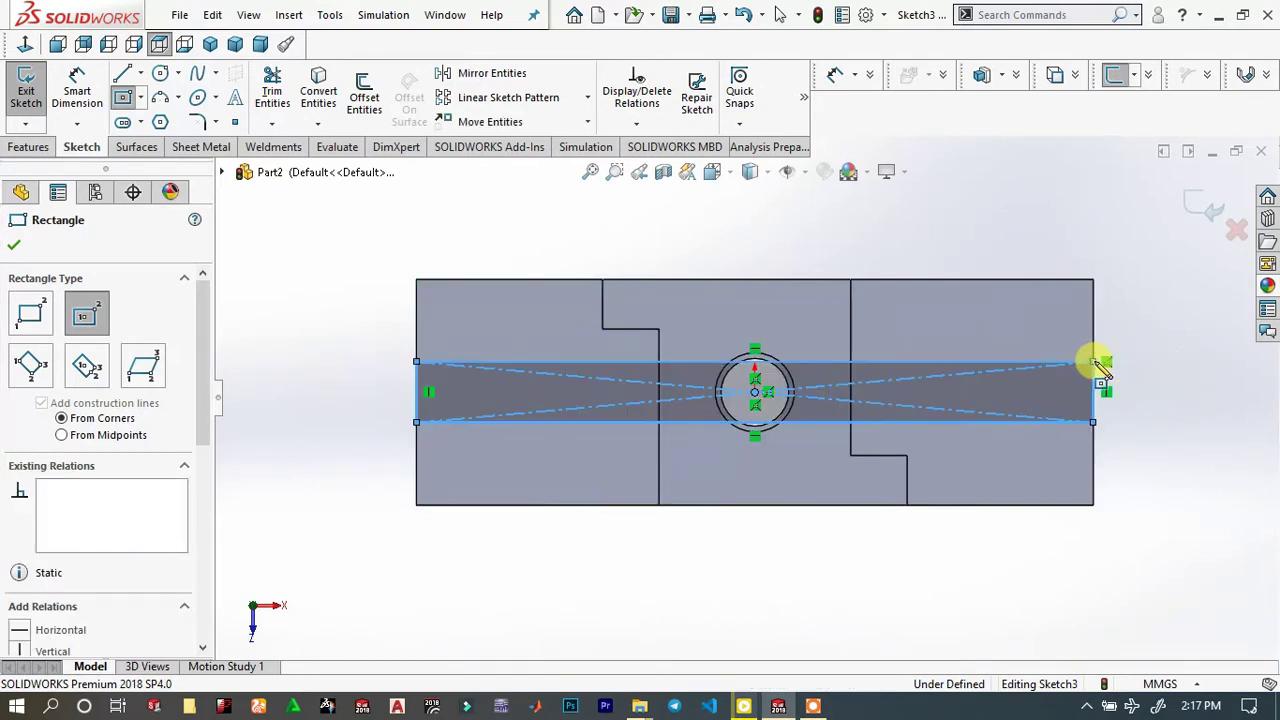
{"action": "key", "text": "Escape"}
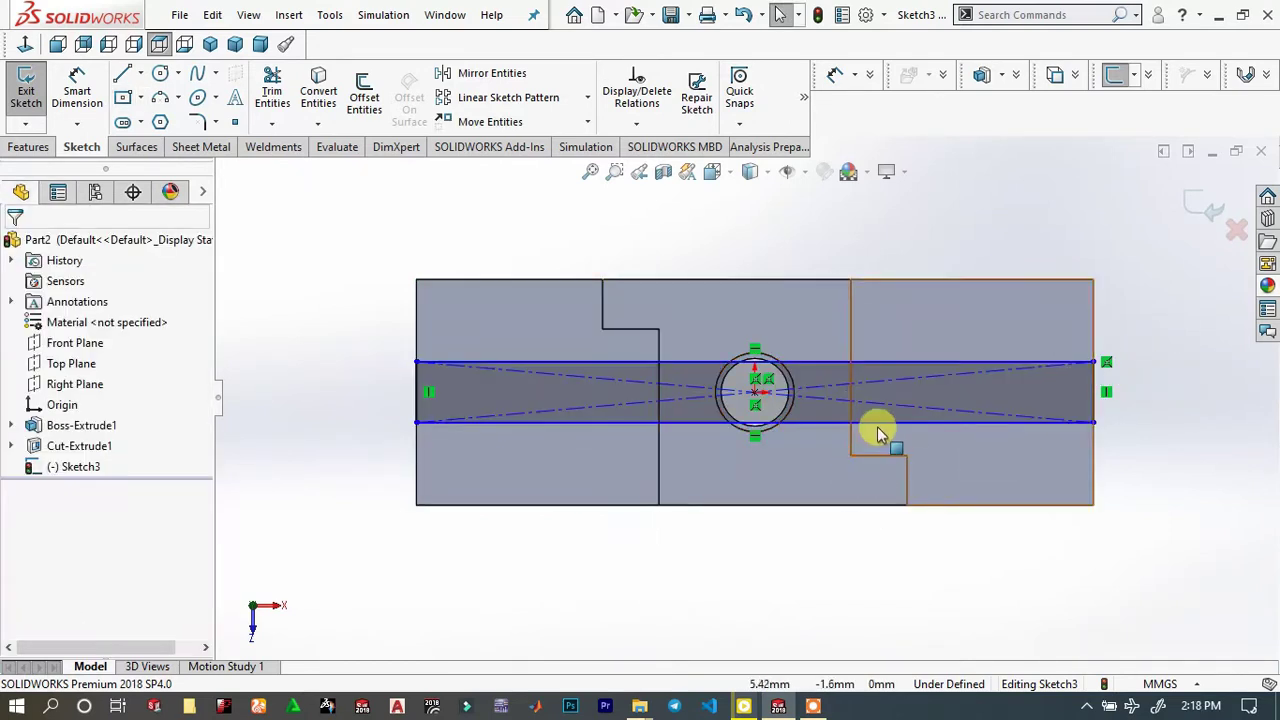
Make the rectangle's top edge tangent to the boss's circular edge
{"action": "left_click", "coordinate": [762, 363]}
{"action": "scroll", "coordinate": [748, 370], "scroll_direction": "down", "scroll_amount": 5}
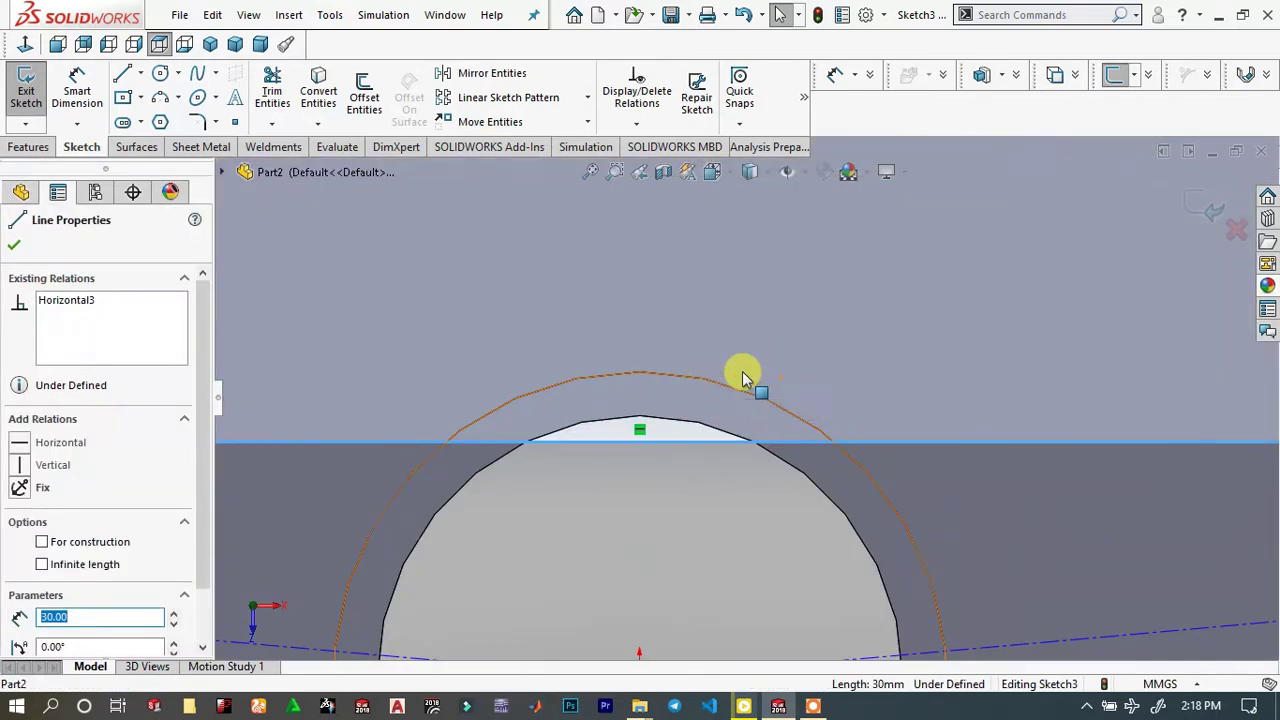
{"action": "left_click", "coordinate": [643, 376], "text": "ctrl"}
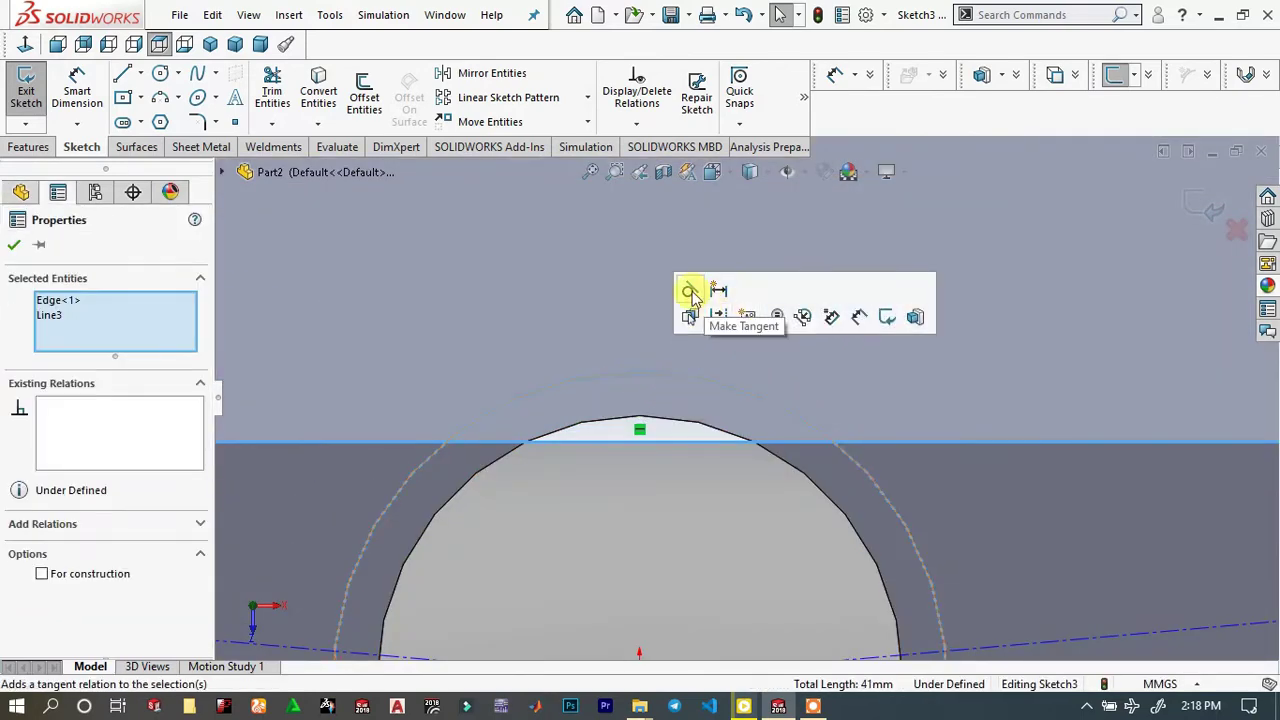
{"action": "left_click", "coordinate": [689, 289]}
{"action": "scroll", "coordinate": [630, 465], "scroll_direction": "up", "scroll_amount": 5}
{"action": "scroll", "coordinate": [685, 458], "scroll_direction": "up", "scroll_amount": 3}
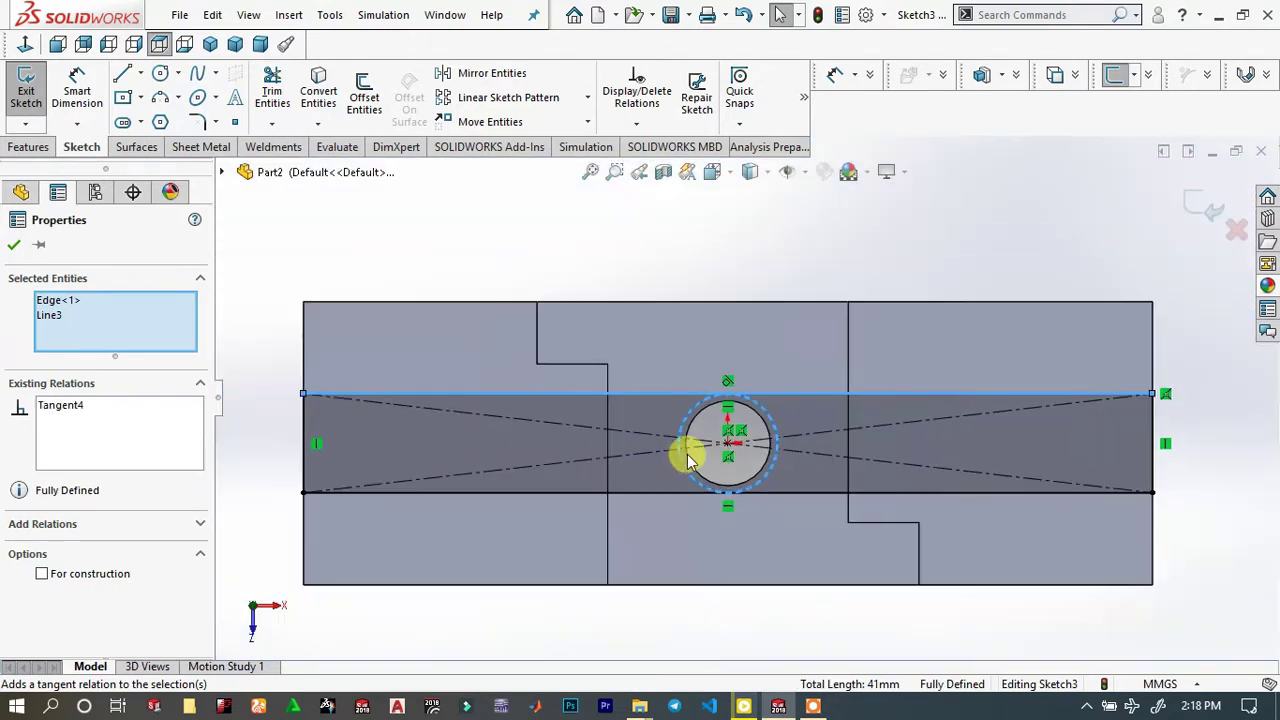
{"action": "key", "text": "Escape"}
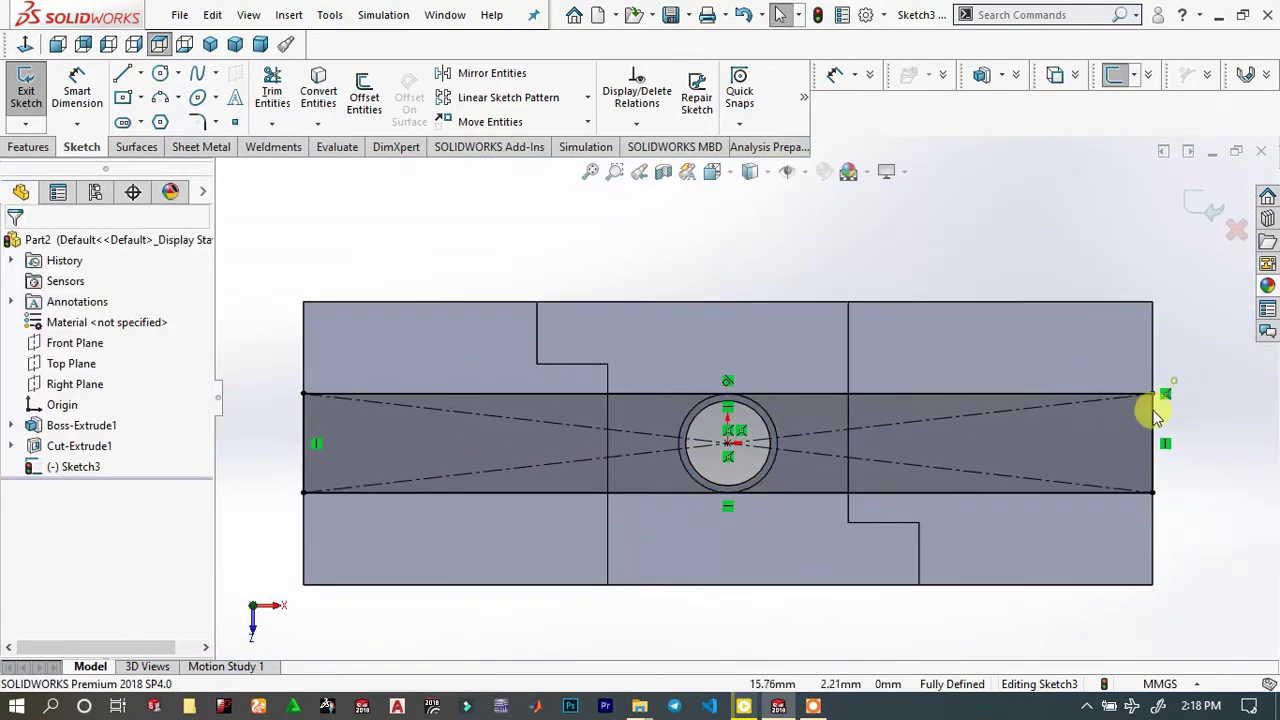
Convert all four rectangle lines into construction geometry
{"action": "mouse_move", "coordinate": [1173, 383]}
{"action": "left_mouse_down"}
{"action": "mouse_move", "coordinate": [457, 525]}
{"action": "mouse_move", "coordinate": [100, 543]}
{"action": "mouse_move", "coordinate": [163, 534]}
{"action": "left_mouse_up"}
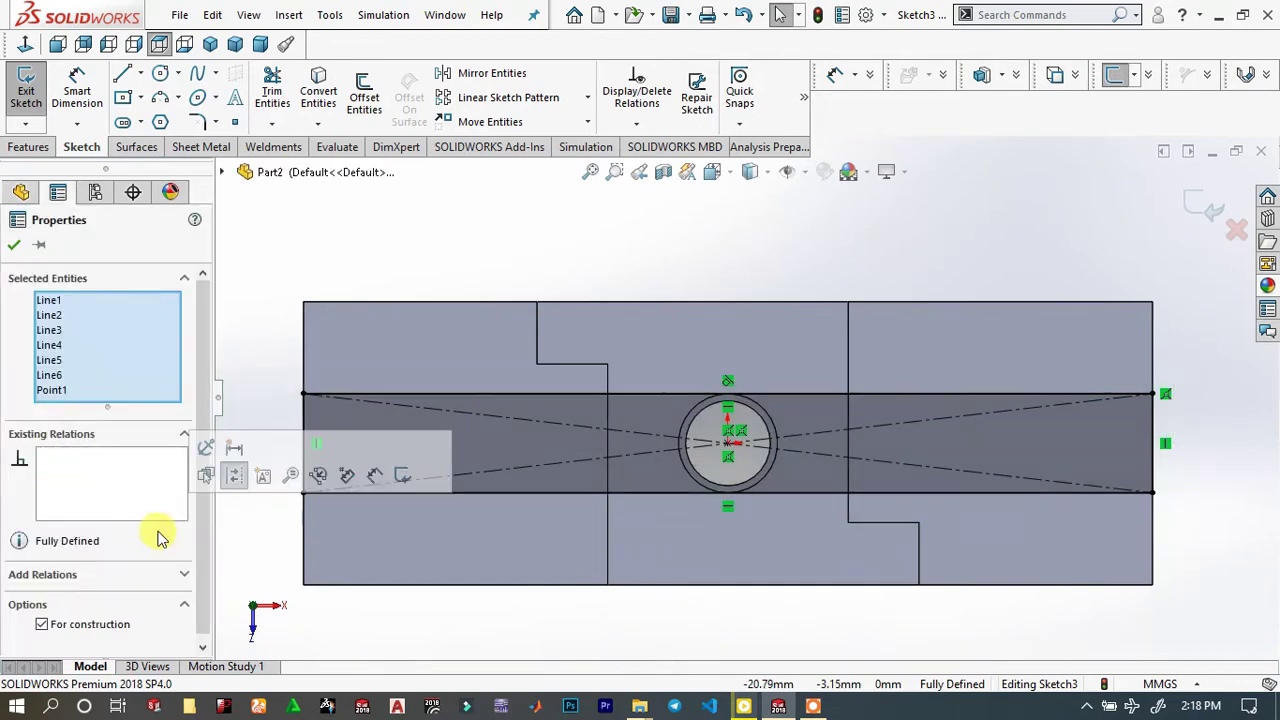
{"action": "left_click", "coordinate": [246, 550]}
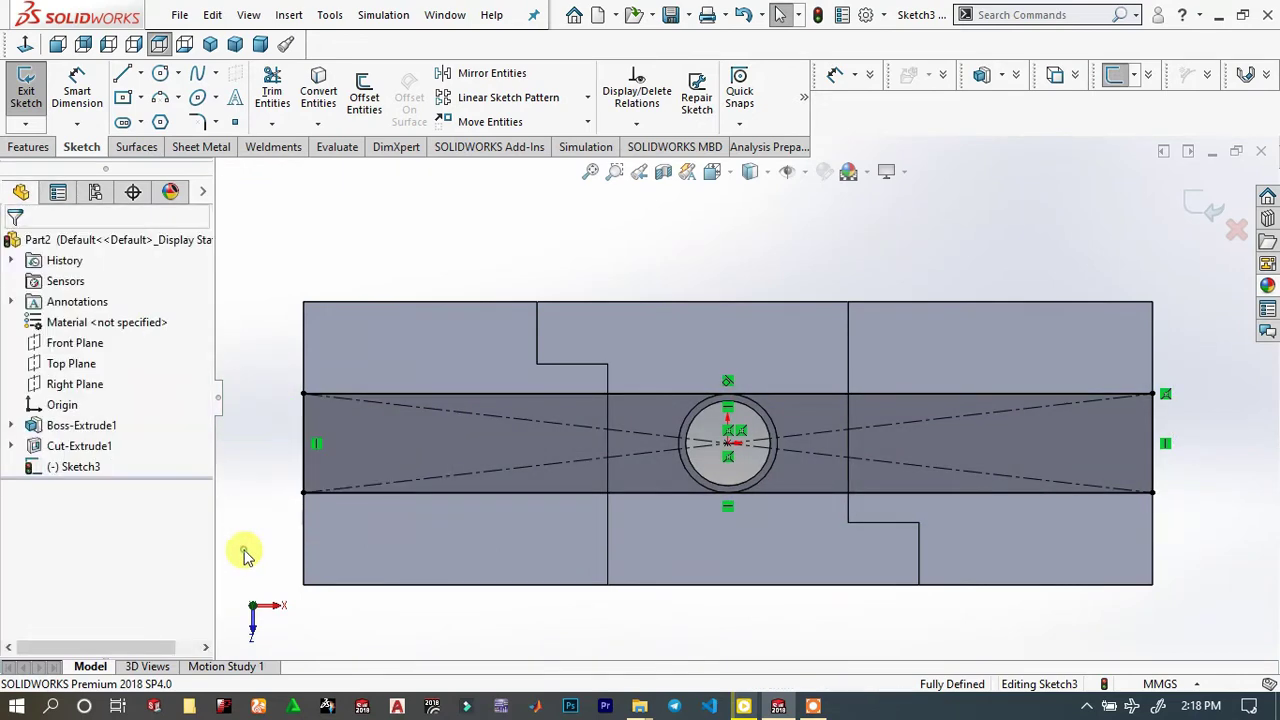
{"action": "left_click", "coordinate": [310, 444]}
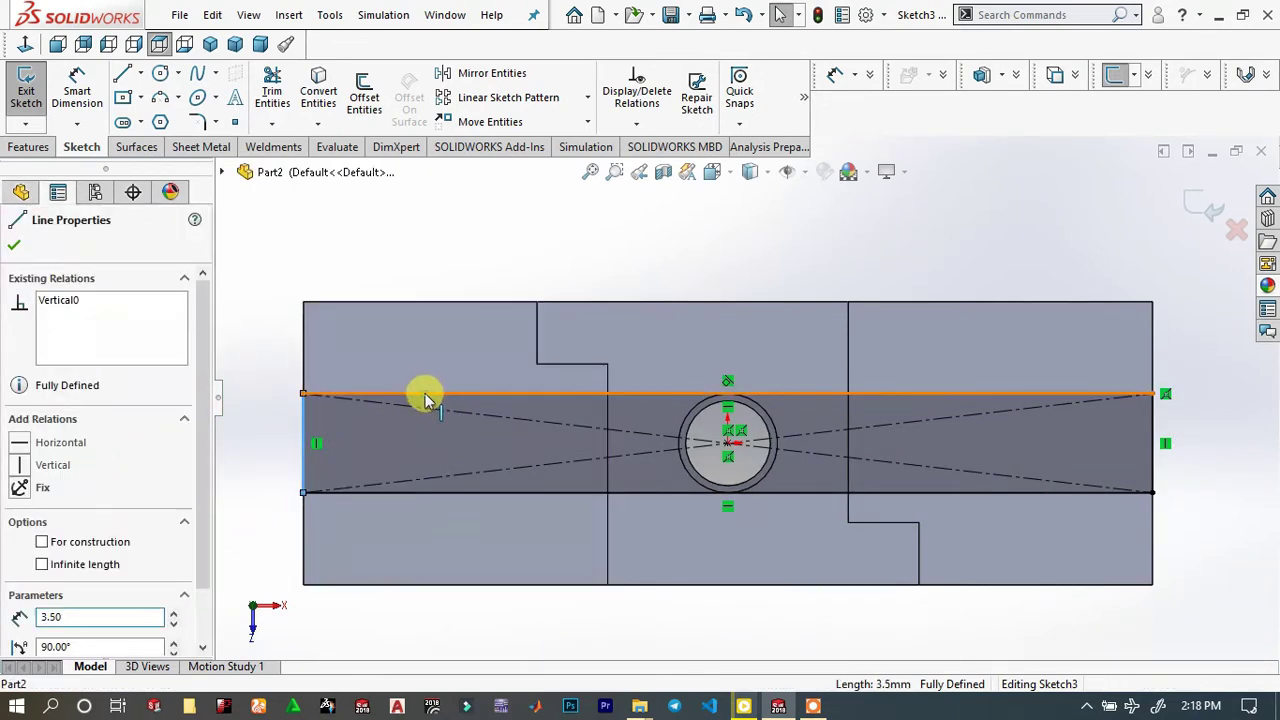
{"action": "left_click", "coordinate": [423, 394]}
{"action": "left_click", "coordinate": [1155, 444], "text": "ctrl"}
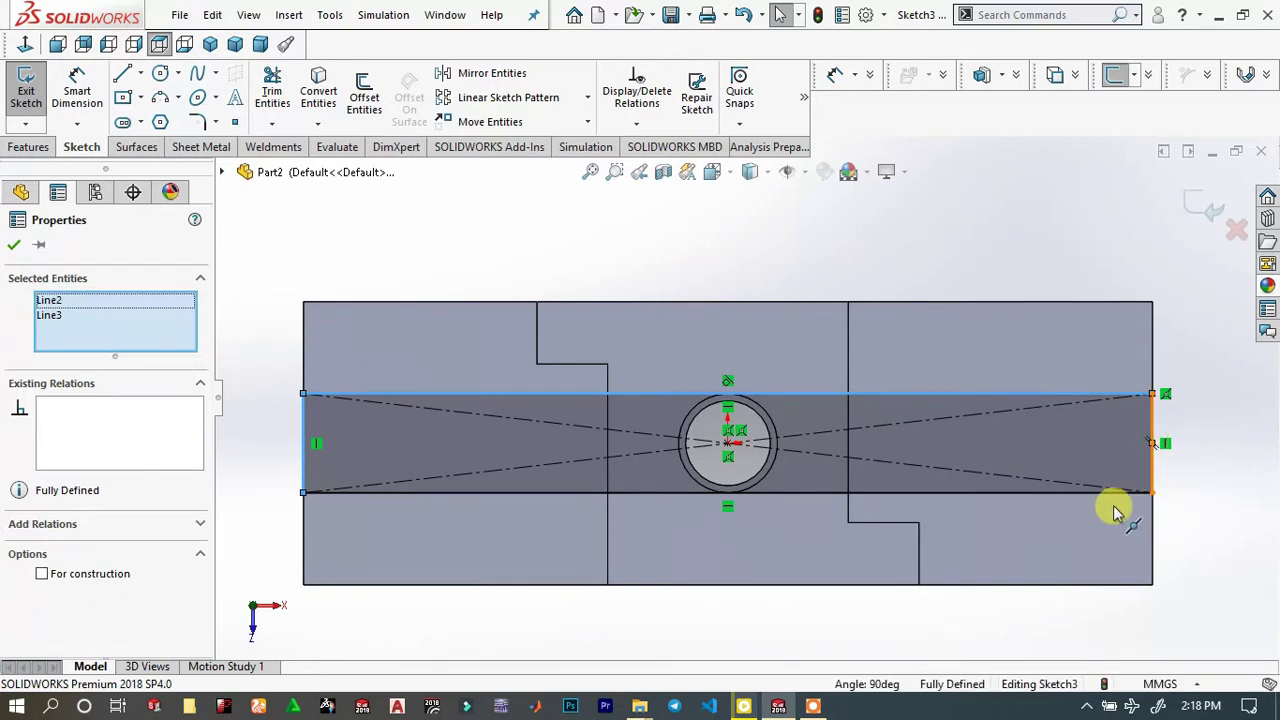
{"action": "left_click", "coordinate": [1080, 494], "text": "ctrl"}
{"action": "double_click", "coordinate": [1069, 496]}
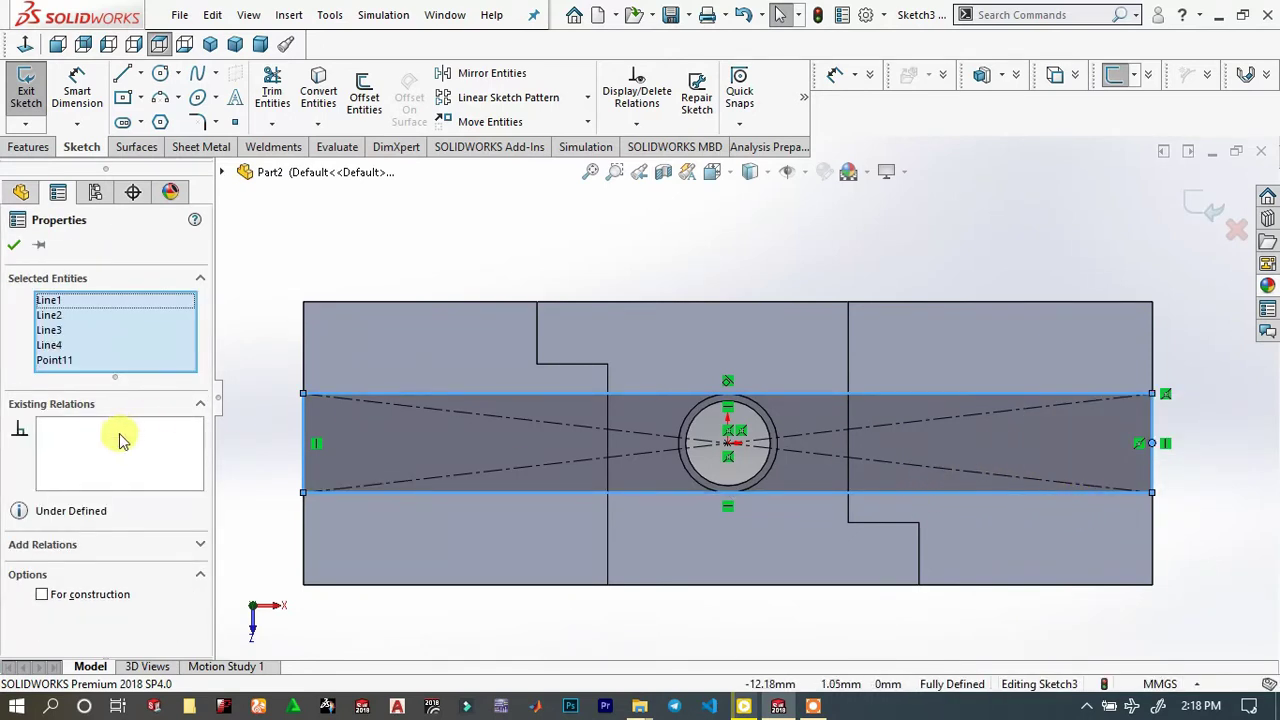
{"action": "left_click", "coordinate": [42, 595]}
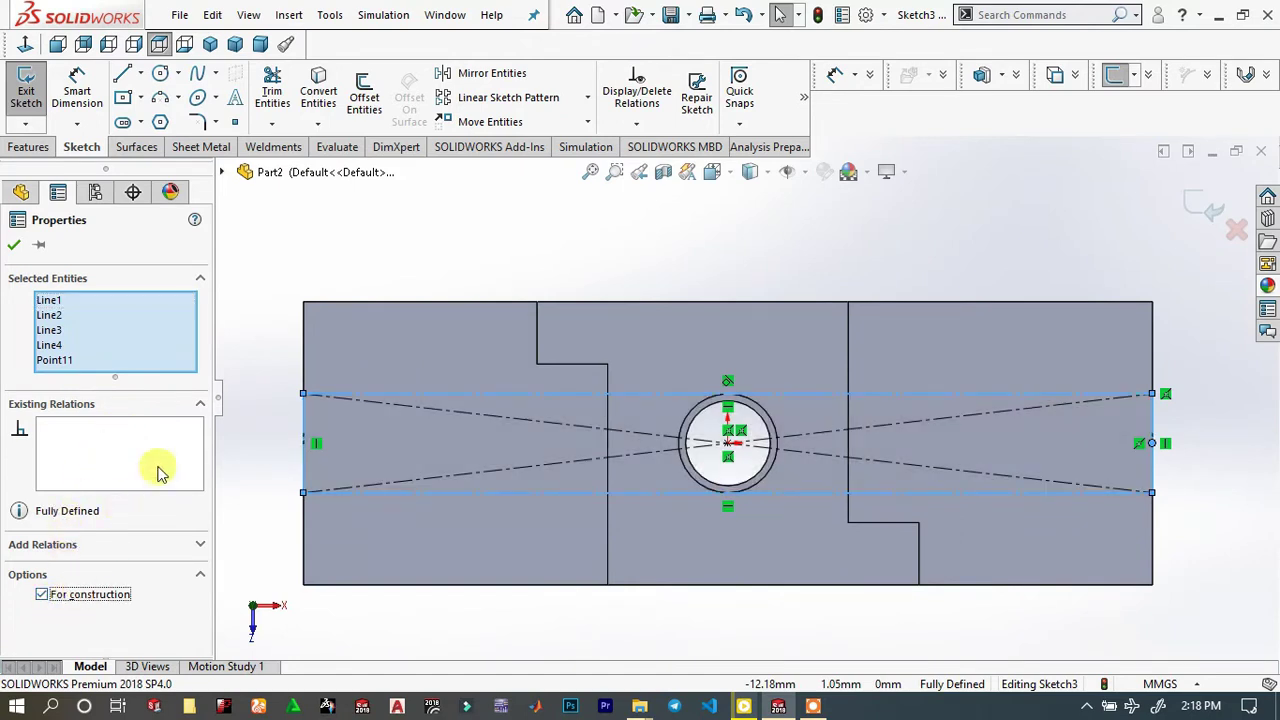
{"action": "left_click", "coordinate": [280, 405]}
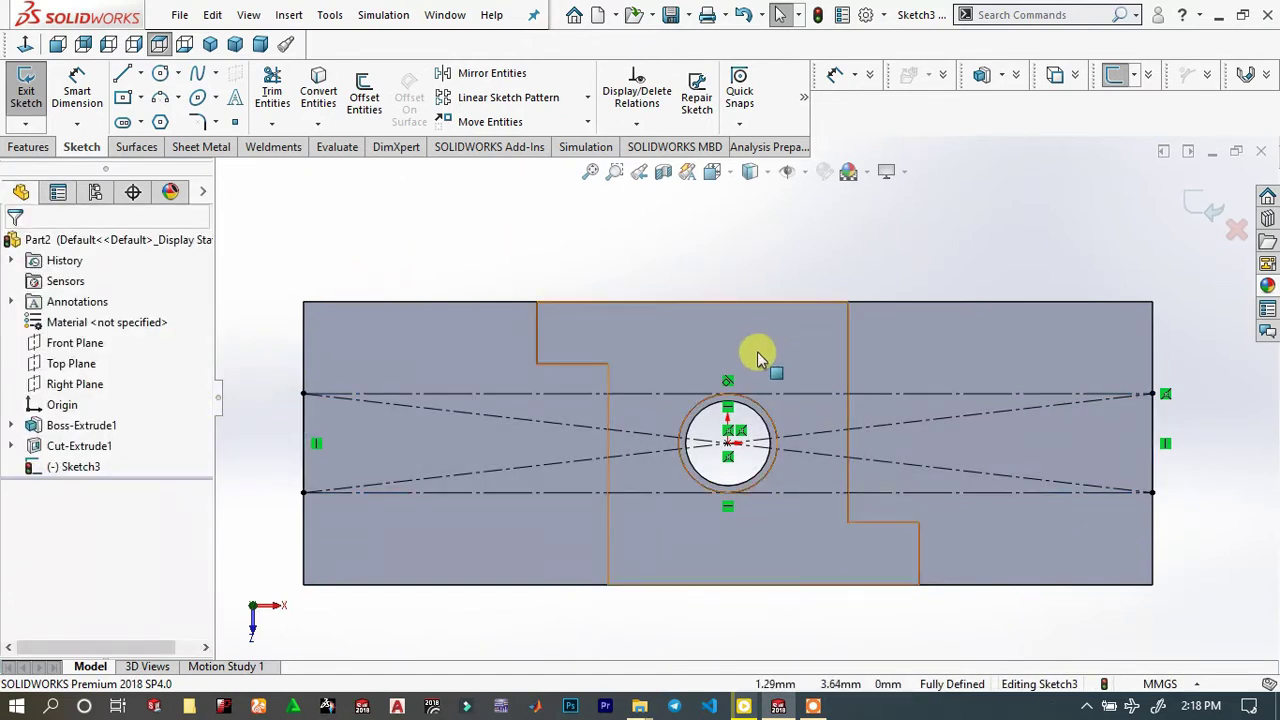
{"action": "left_click", "coordinate": [303, 433]}
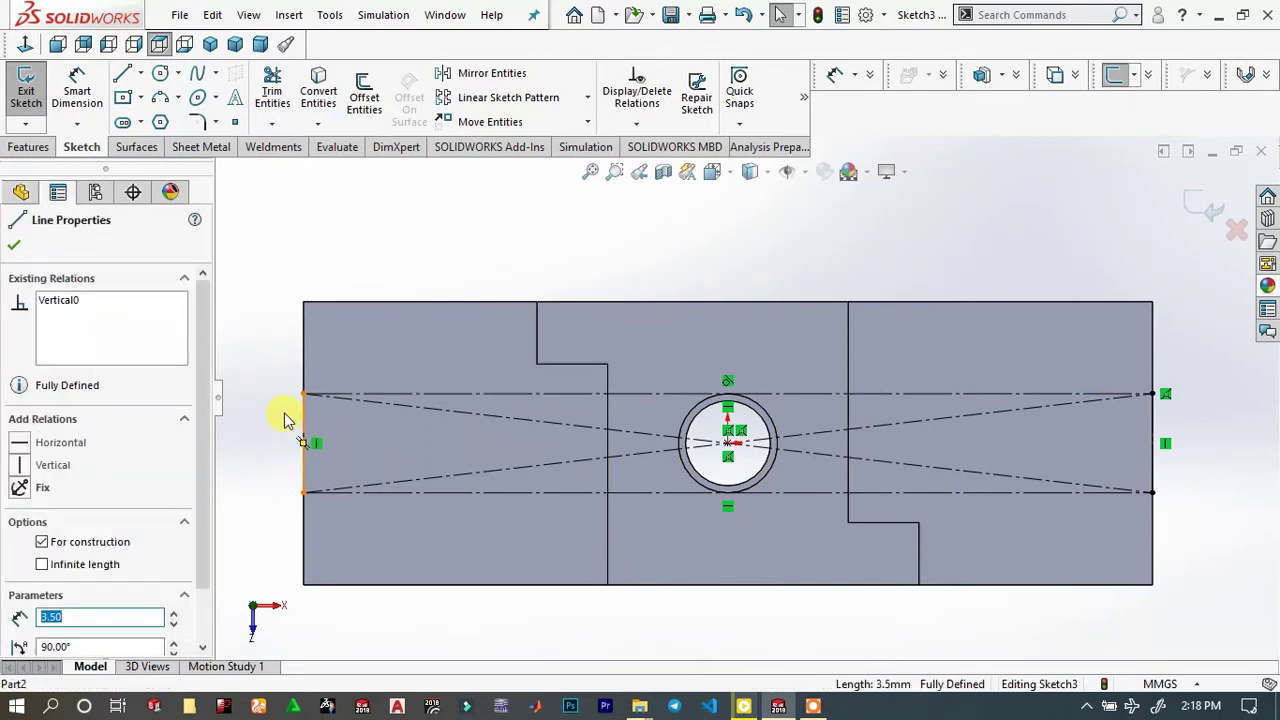
{"action": "left_click", "coordinate": [282, 405]}
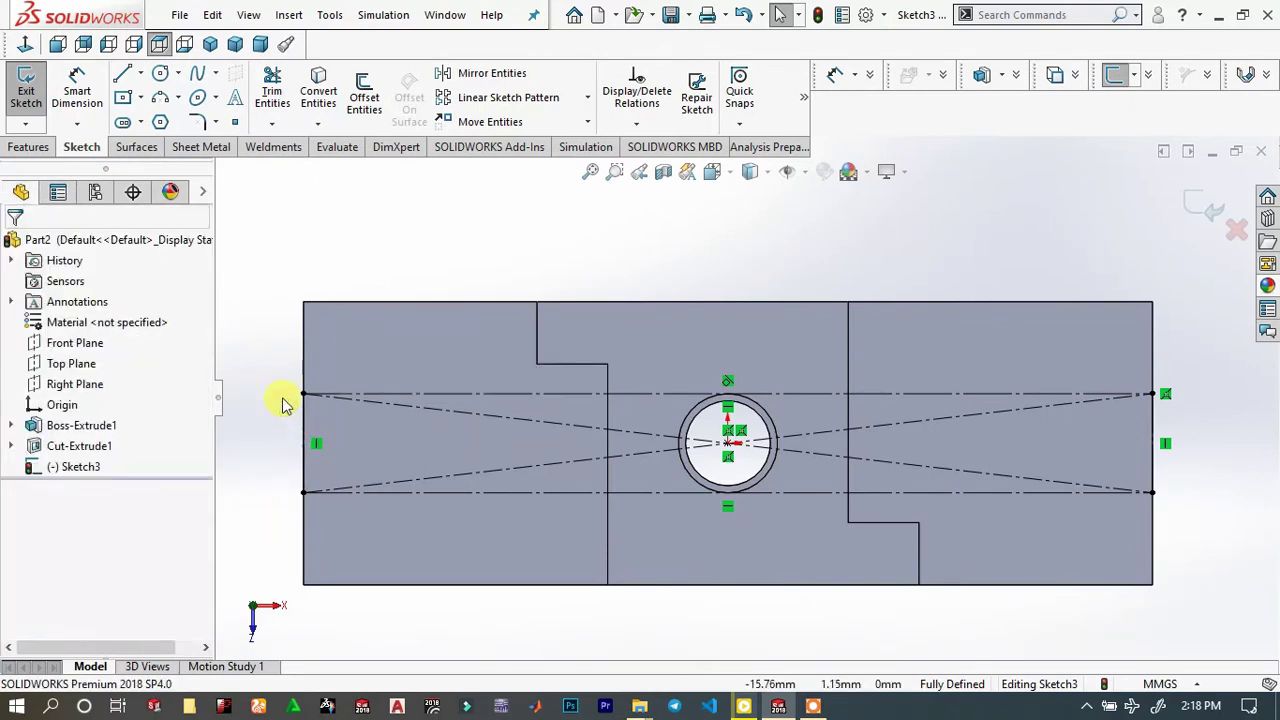
Draw a closed tapered wedge profile at the block's top-left corner with lines
{"action": "left_click", "coordinate": [123, 74]}
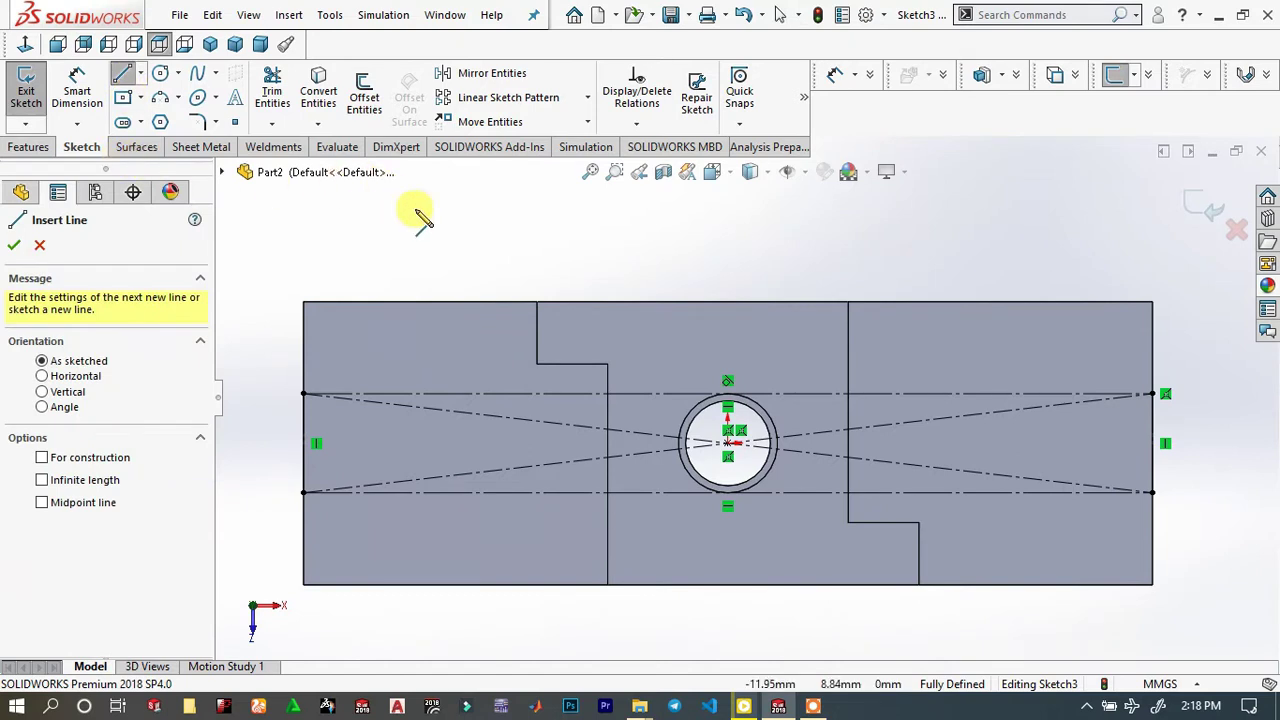
{"action": "left_click", "coordinate": [304, 393]}
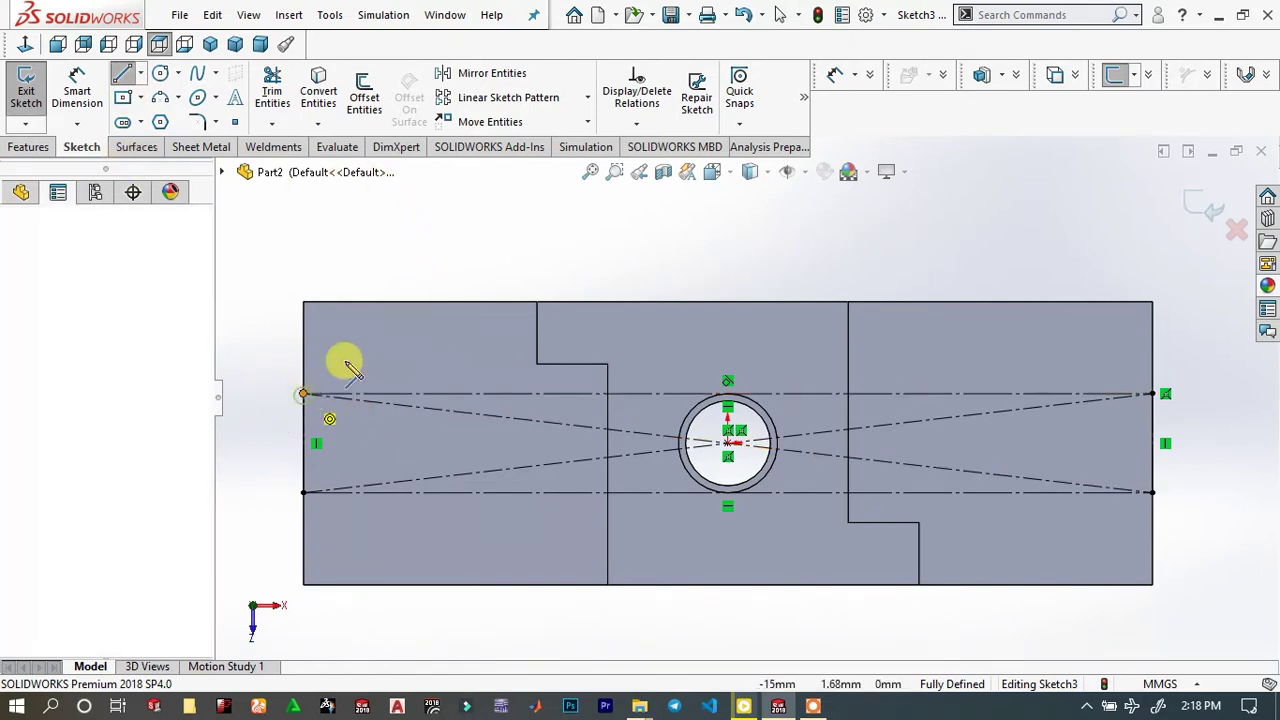
{"action": "left_click", "coordinate": [537, 366]}
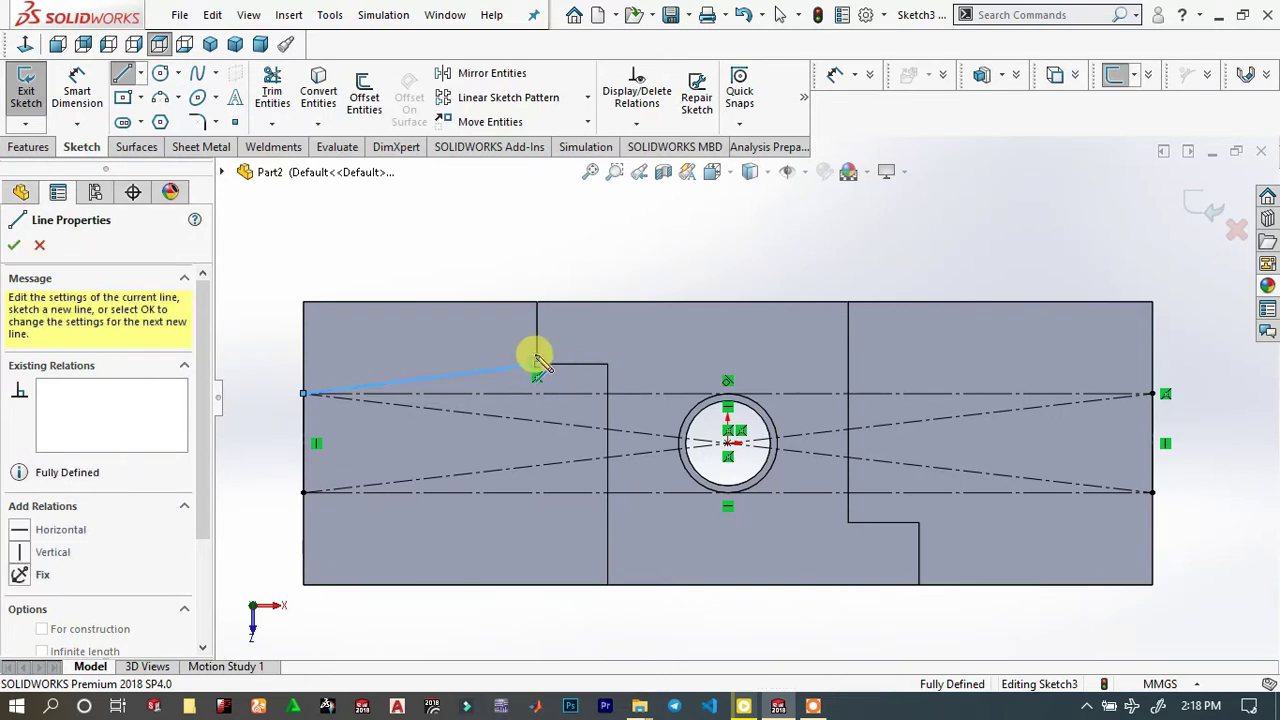
{"action": "left_click", "coordinate": [537, 300]}
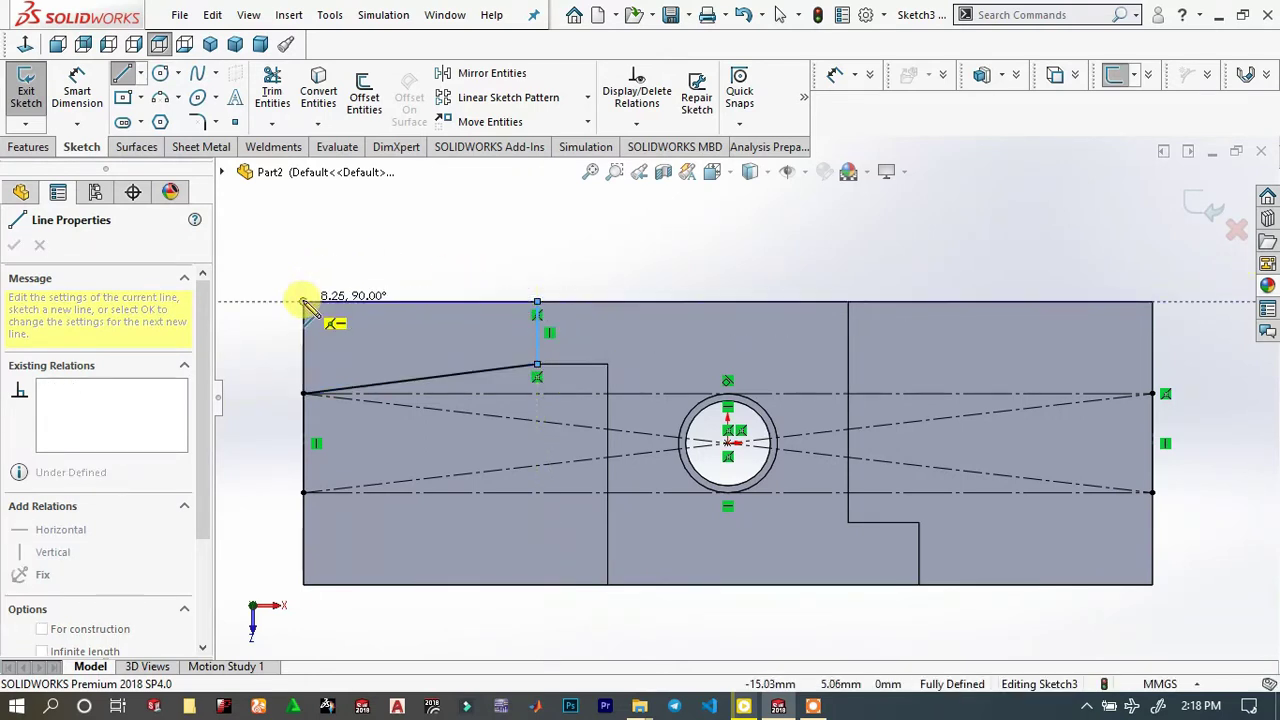
{"action": "left_click", "coordinate": [304, 301]}
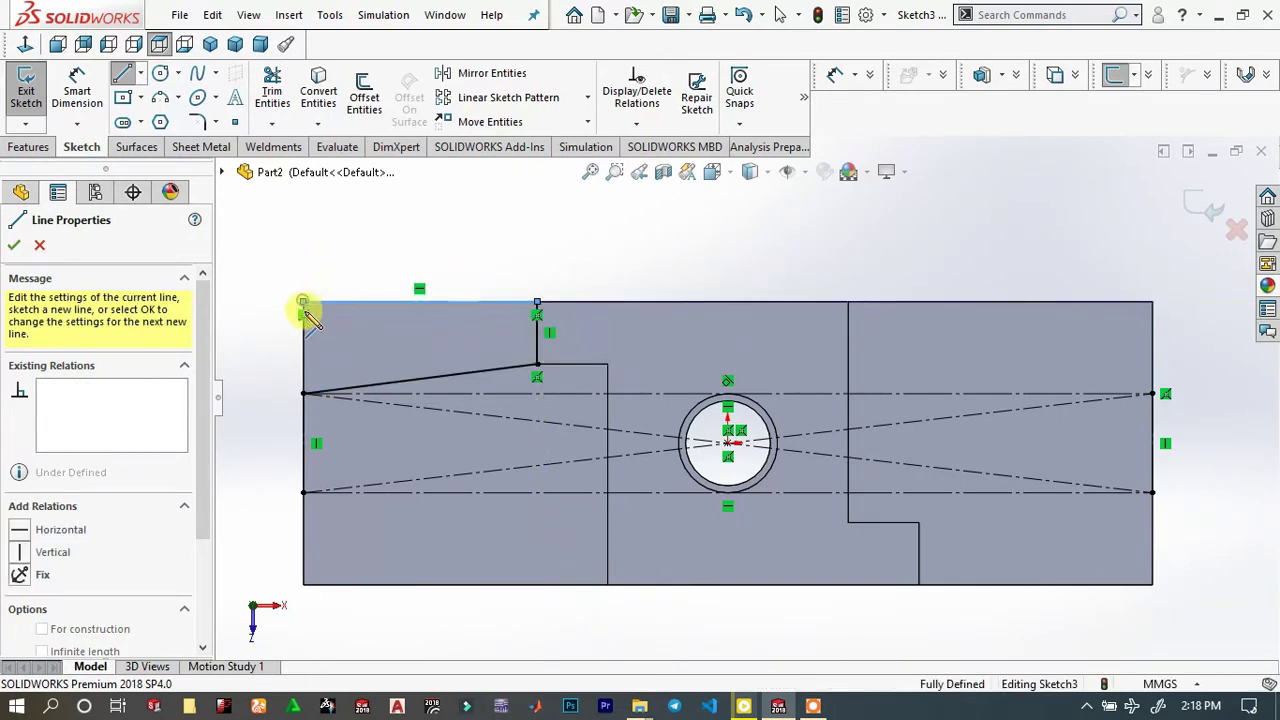
{"action": "left_click", "coordinate": [304, 393]}
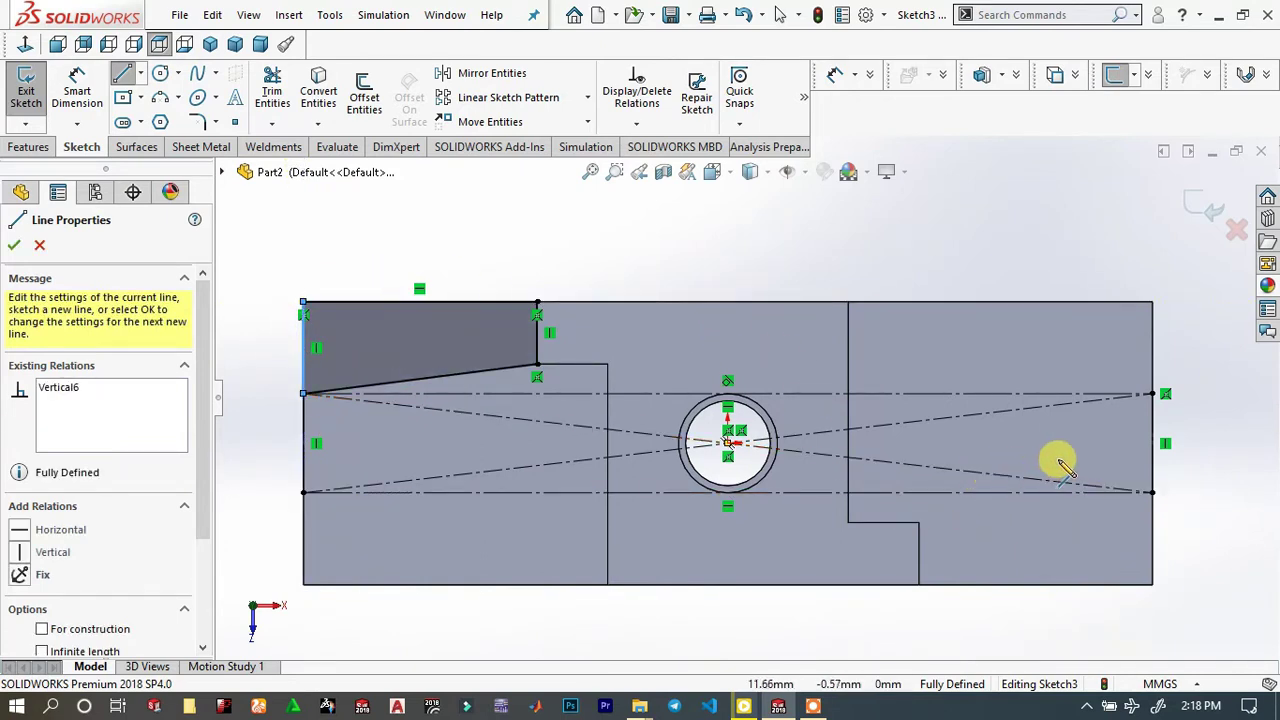
Draw the matching closed tapered wedge profile at the bottom-right corner
{"action": "left_click", "coordinate": [919, 583]}
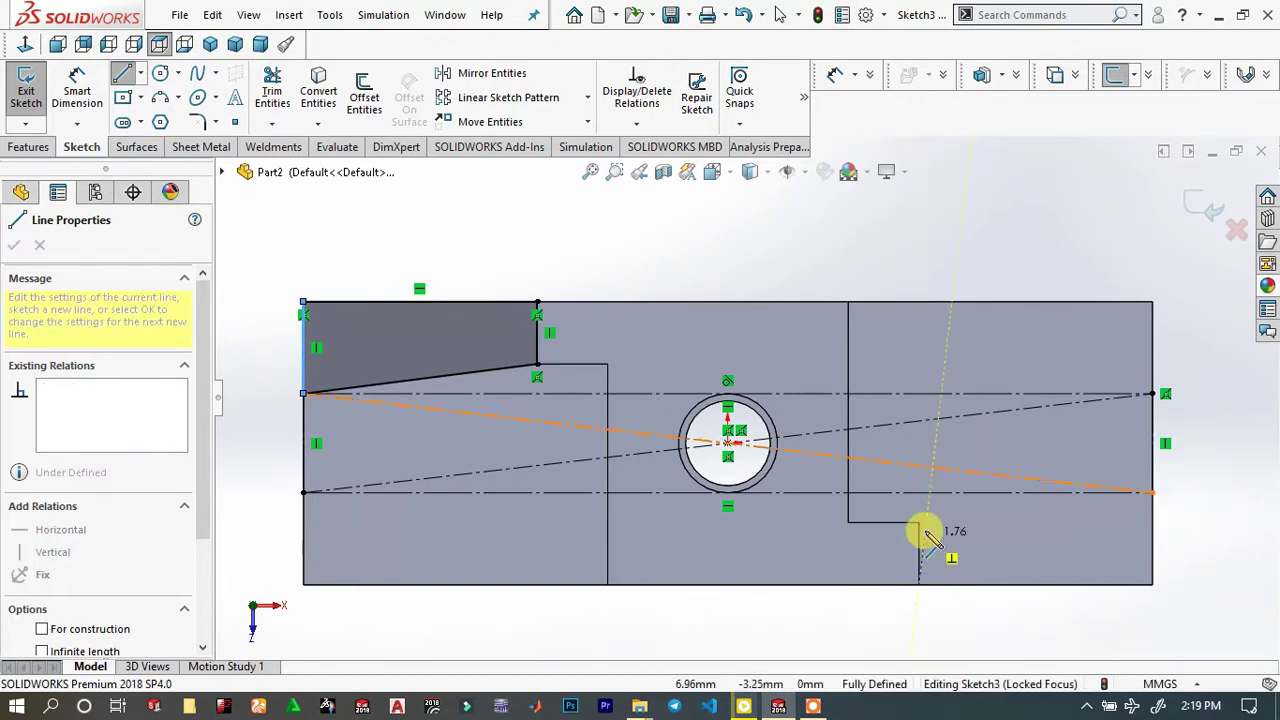
{"action": "left_click", "coordinate": [919, 522]}
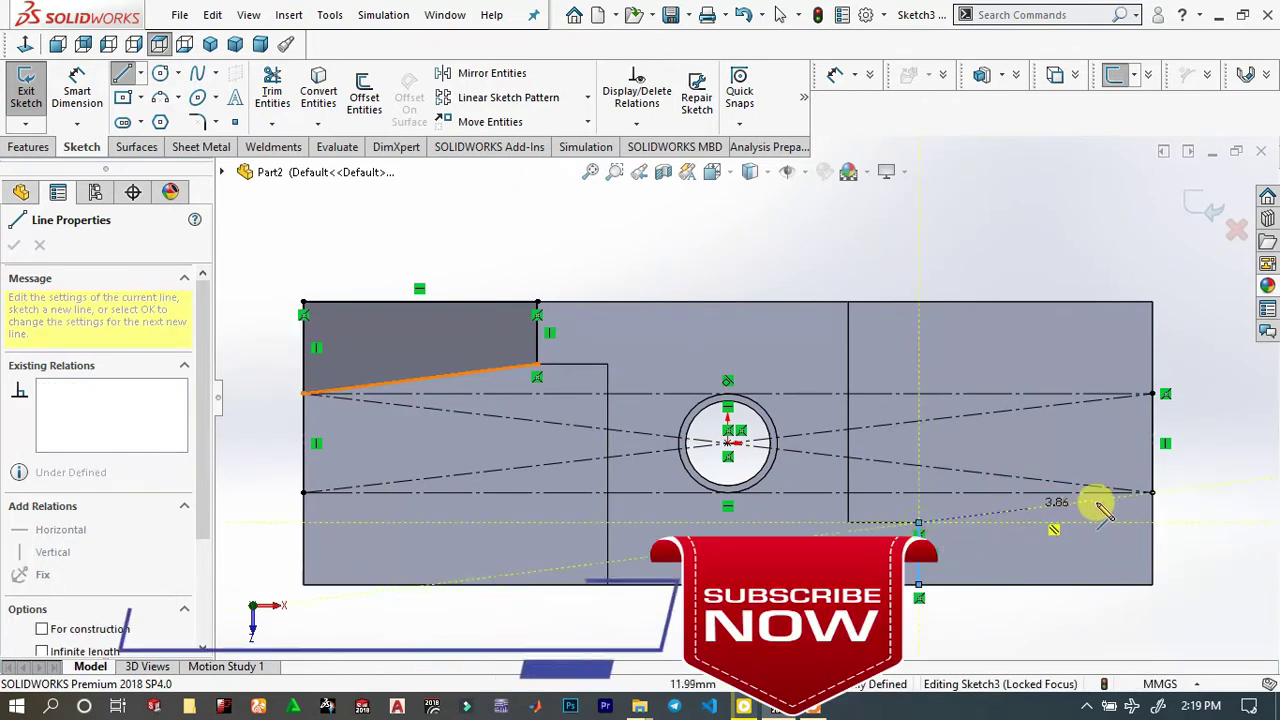
{"action": "left_click", "coordinate": [1152, 493]}
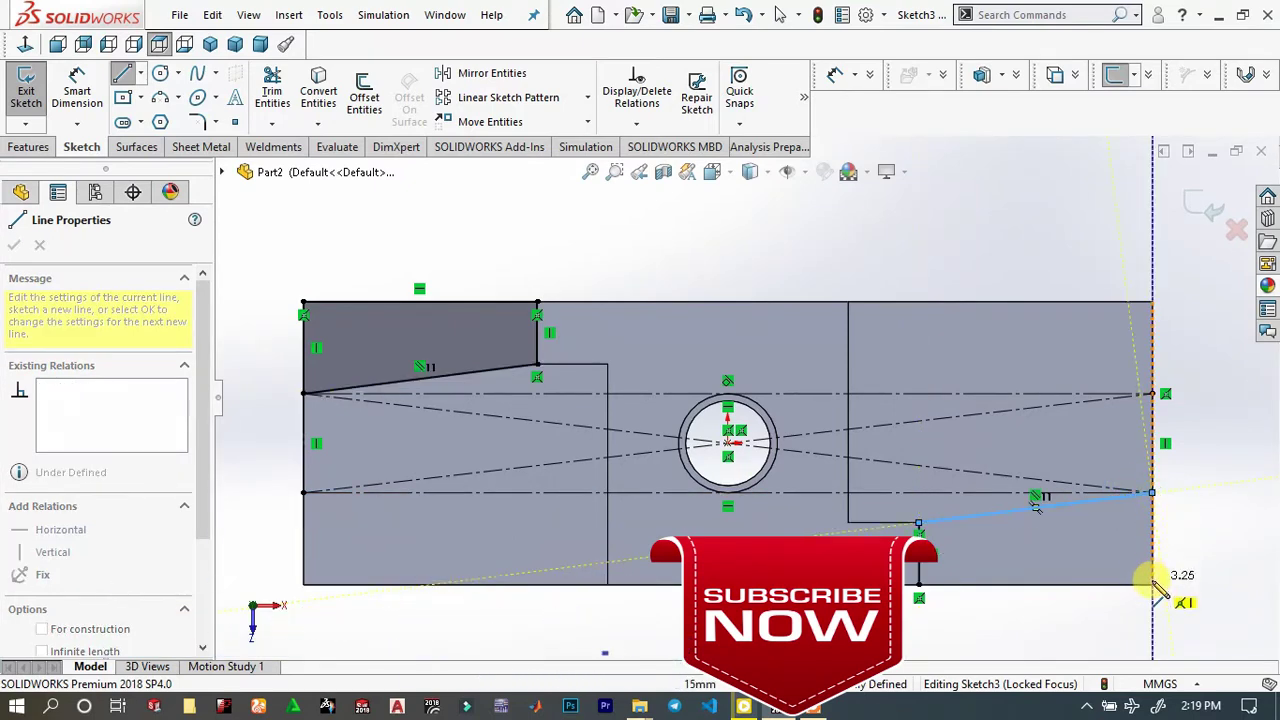
{"action": "left_click", "coordinate": [1152, 584]}
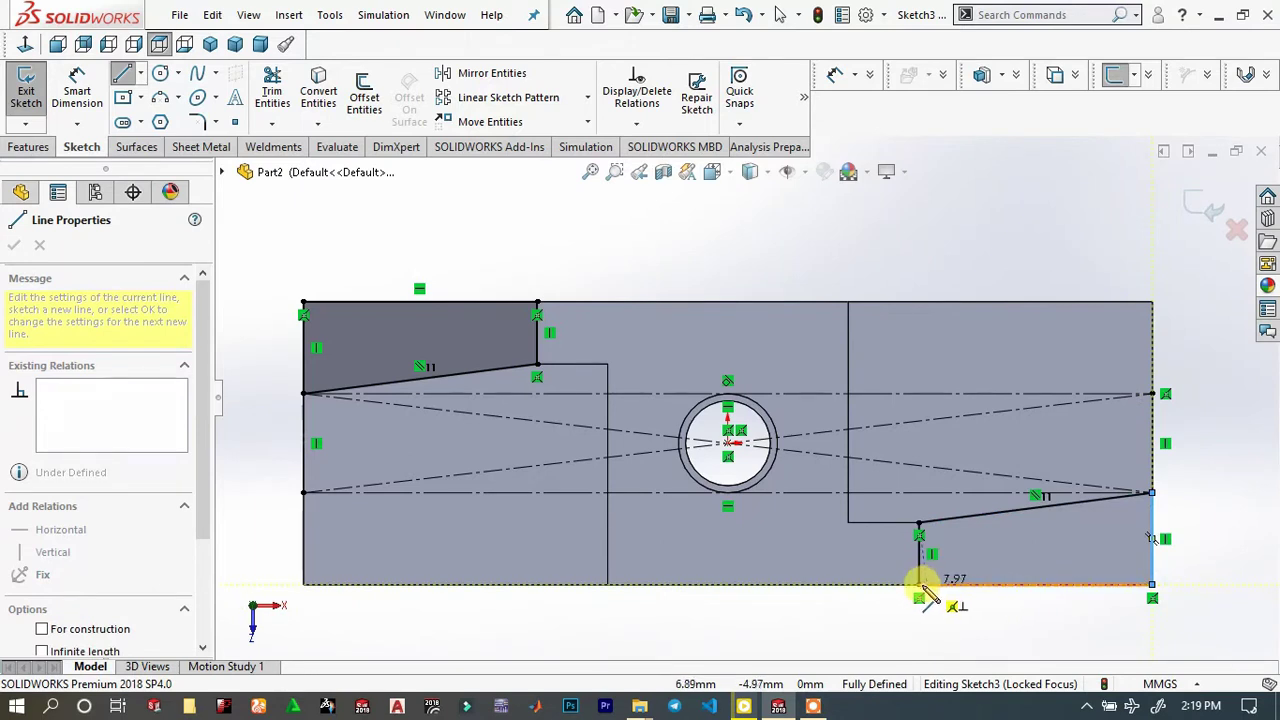
{"action": "left_click", "coordinate": [919, 584]}
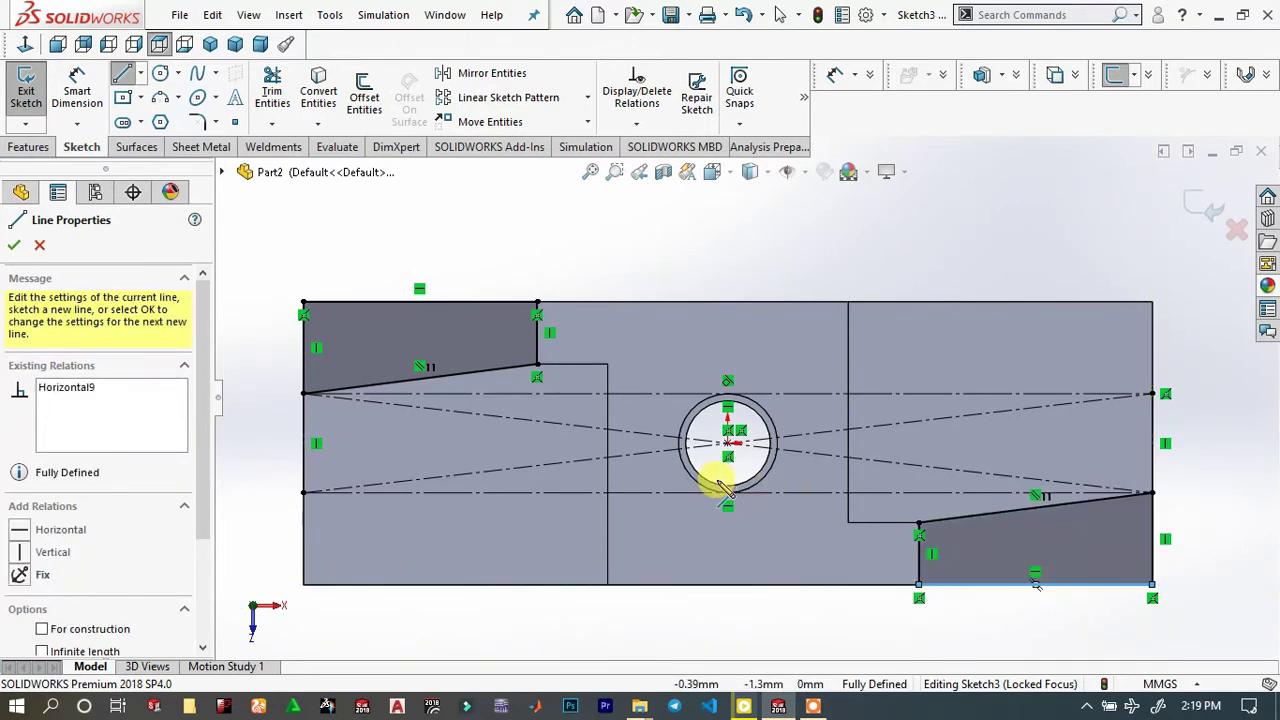
Add a horizontal construction centreline across the middle of the block
{"action": "left_click", "coordinate": [262, 446]}
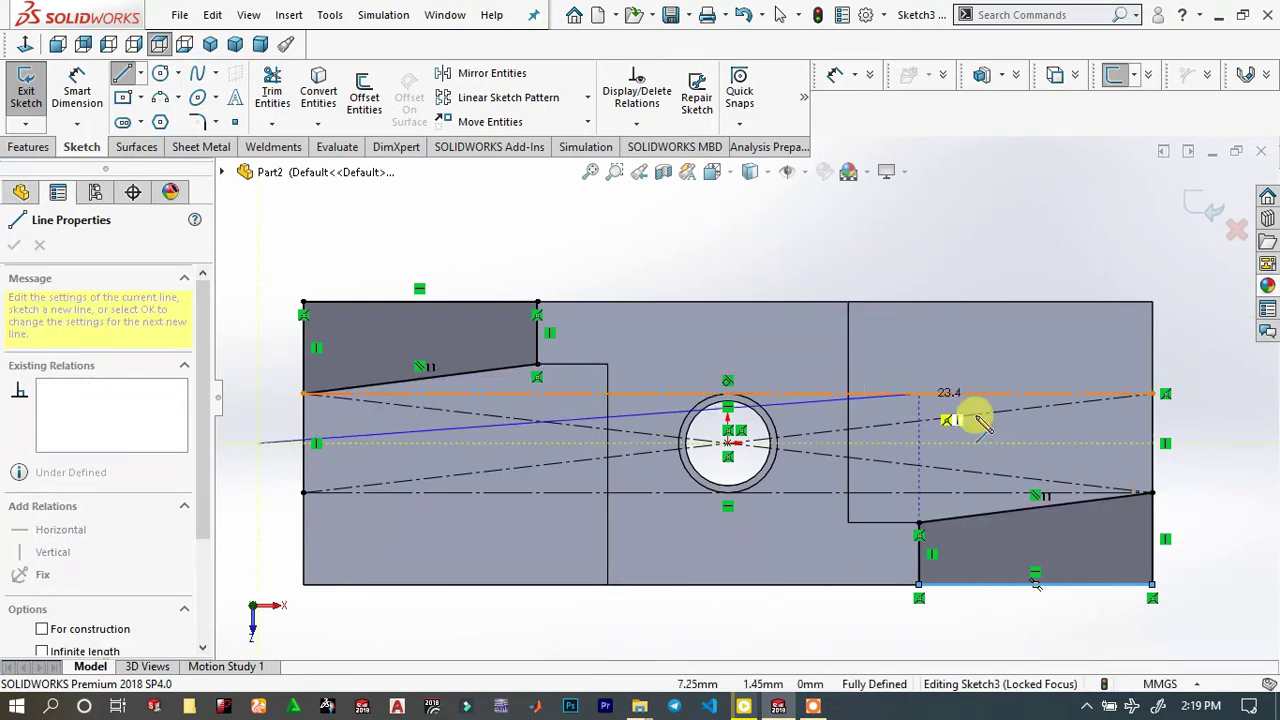
{"action": "left_click", "coordinate": [1152, 442]}
{"action": "right_click", "coordinate": [1160, 436]}
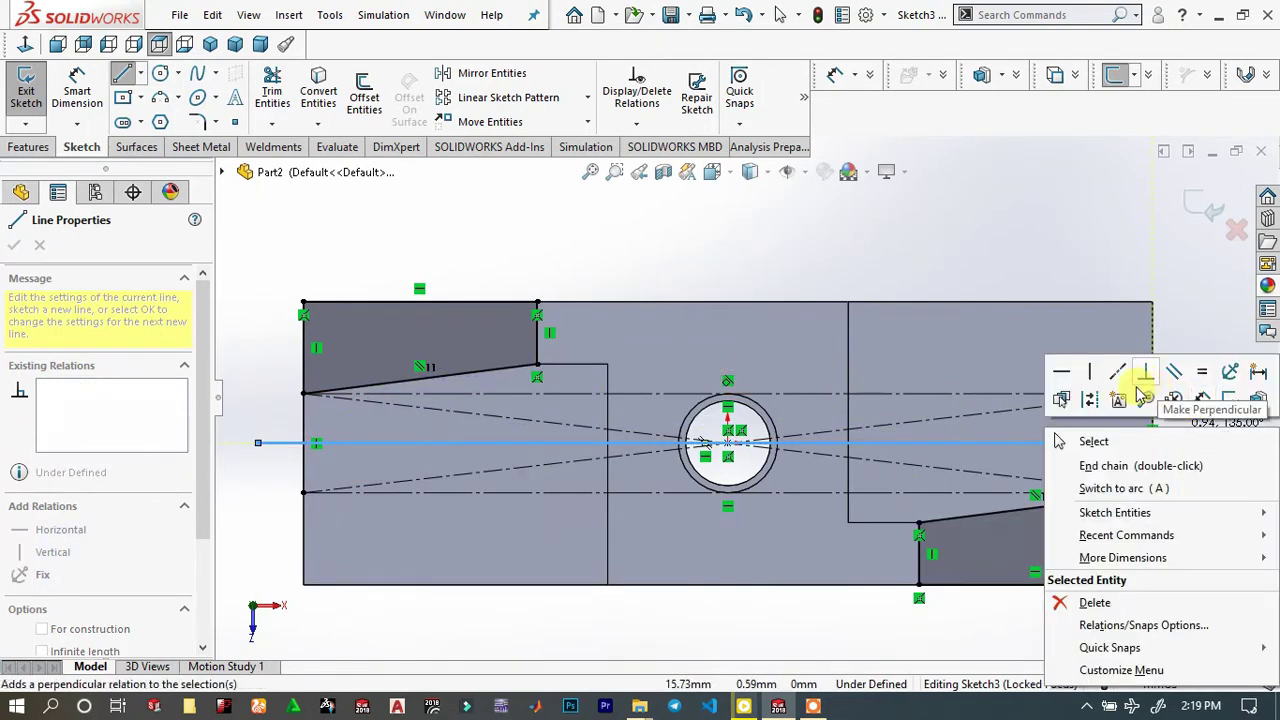
{"action": "left_click", "coordinate": [1090, 400]}
{"action": "key", "text": "Escape"}
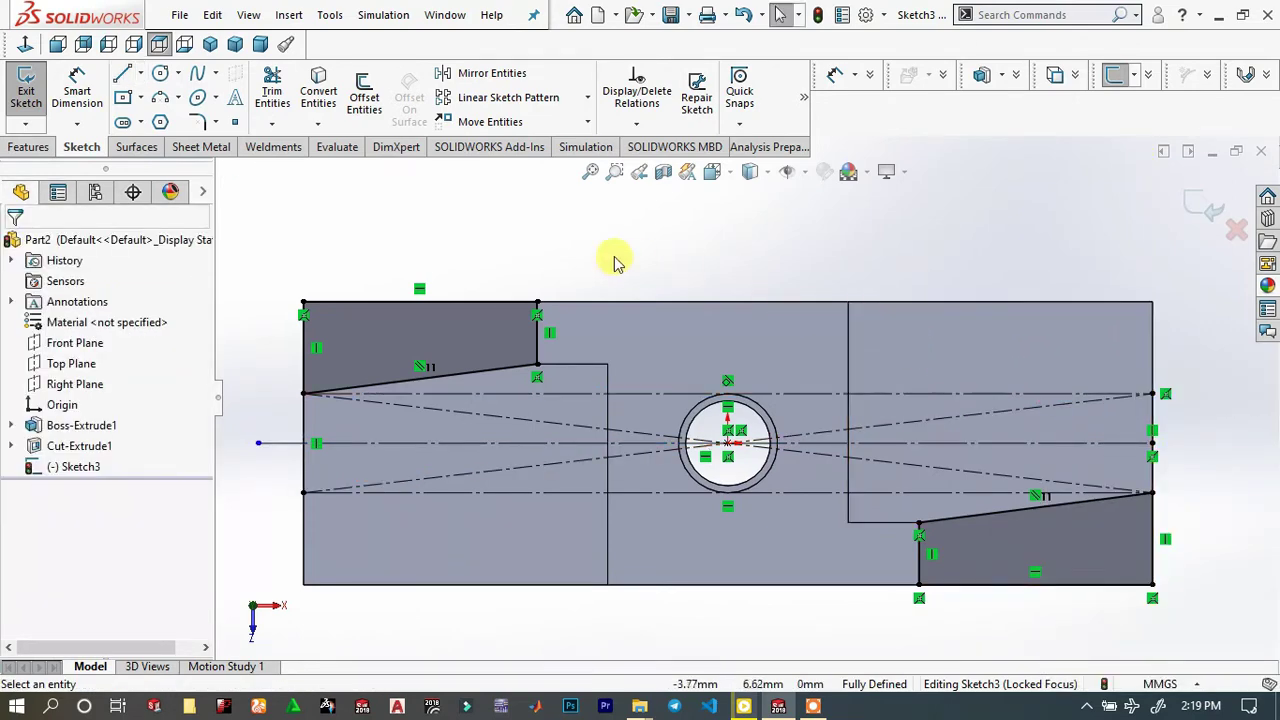
Mirror the top-left and bottom-right wedge profiles about the horizontal centreline
{"action": "mouse_move", "coordinate": [563, 262]}
{"action": "left_mouse_down"}
{"action": "mouse_move", "coordinate": [480, 380]}
{"action": "mouse_move", "coordinate": [373, 374]}
{"action": "mouse_move", "coordinate": [305, 388]}
{"action": "mouse_move", "coordinate": [277, 376]}
{"action": "left_mouse_up"}
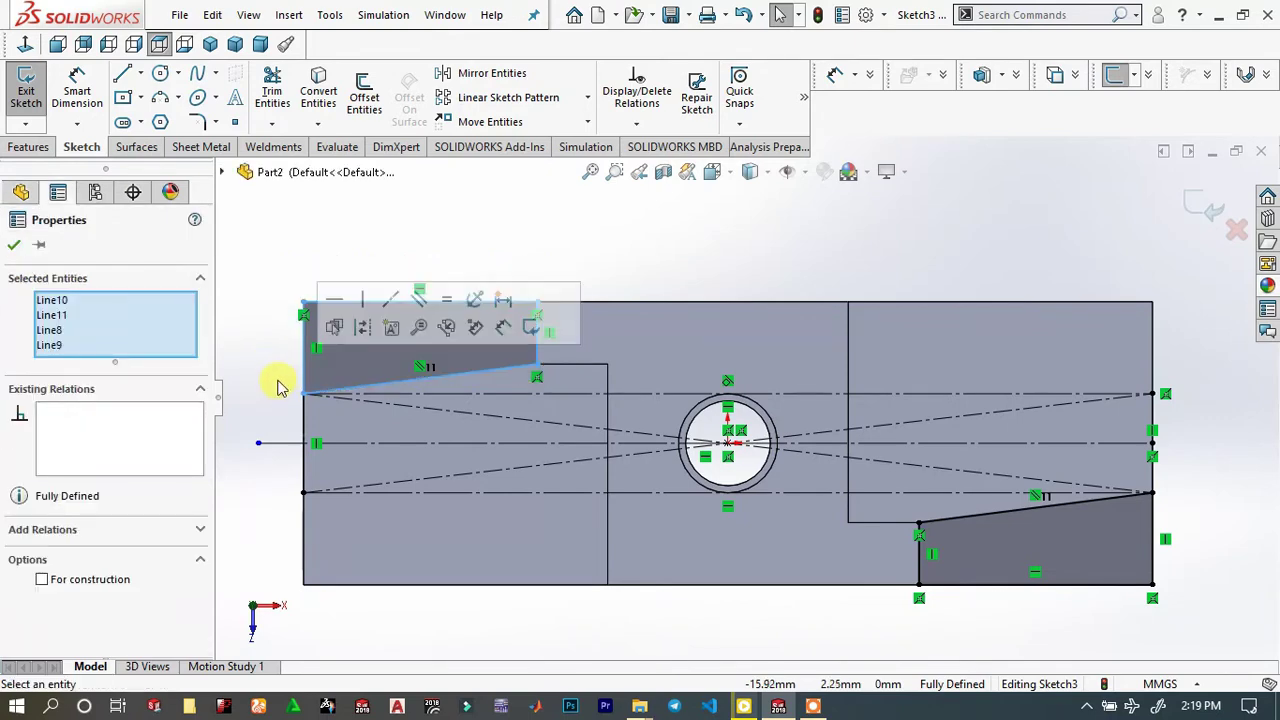
{"action": "left_click_drag", "start_coordinate": [1200, 521], "coordinate": [851, 606]}
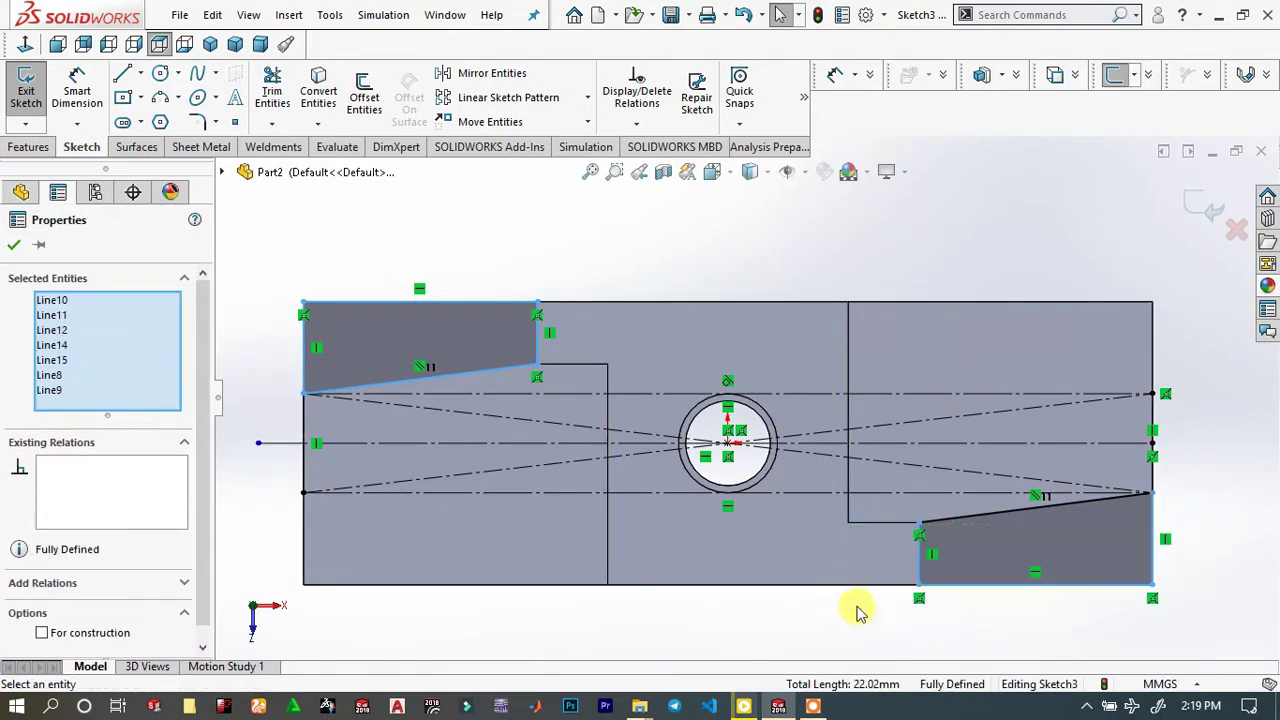
{"action": "left_click", "coordinate": [981, 523]}
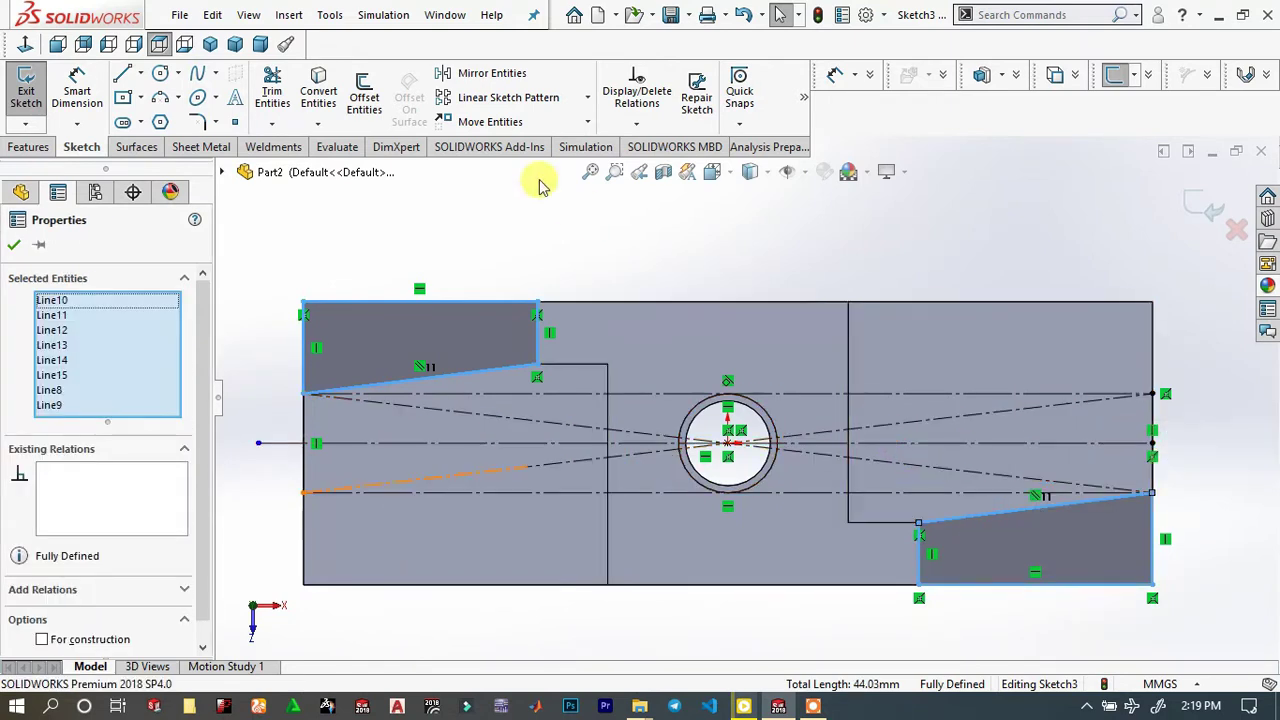
{"action": "left_click", "coordinate": [485, 77]}
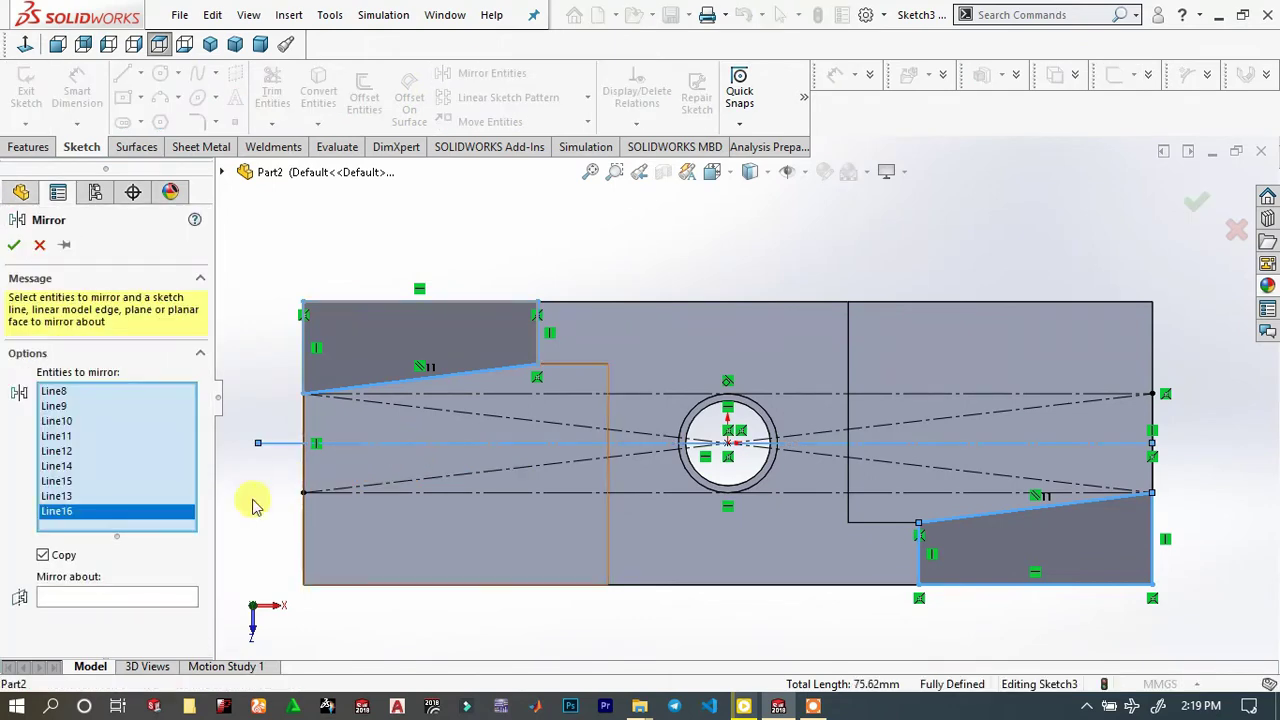
{"action": "left_click", "coordinate": [152, 597]}
{"action": "left_click", "coordinate": [409, 445]}
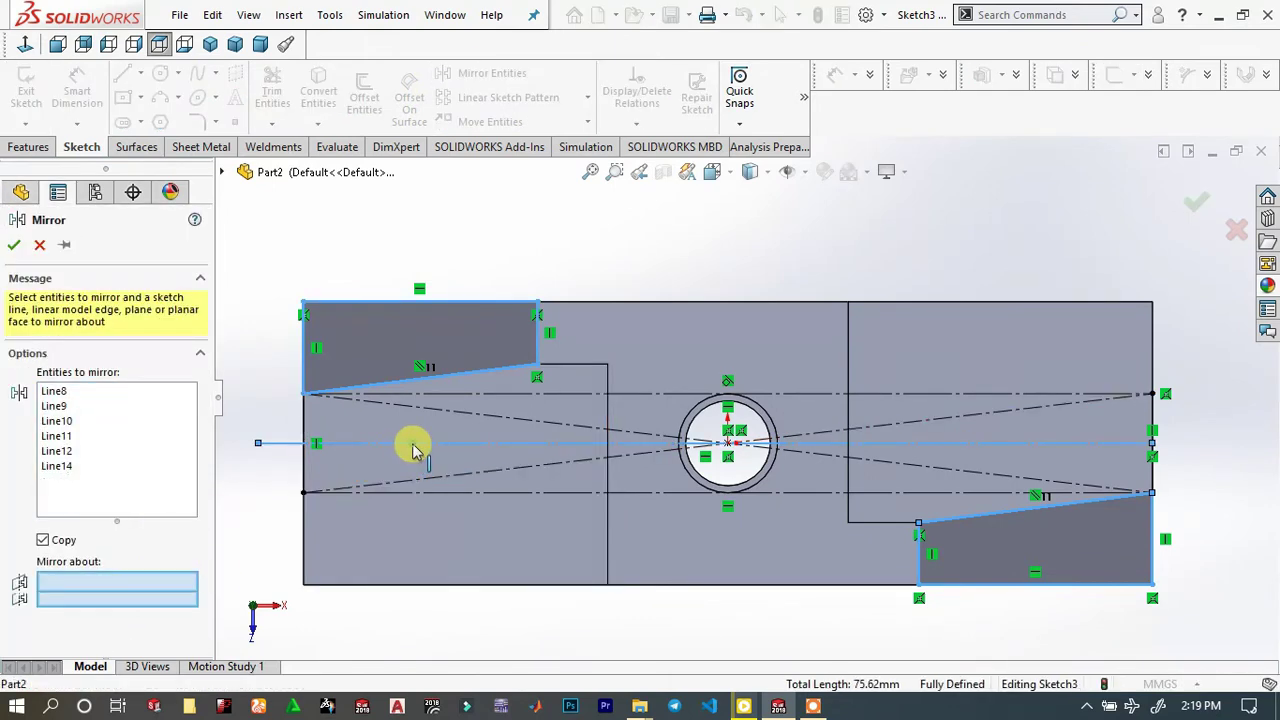
{"action": "left_click", "coordinate": [15, 246]}
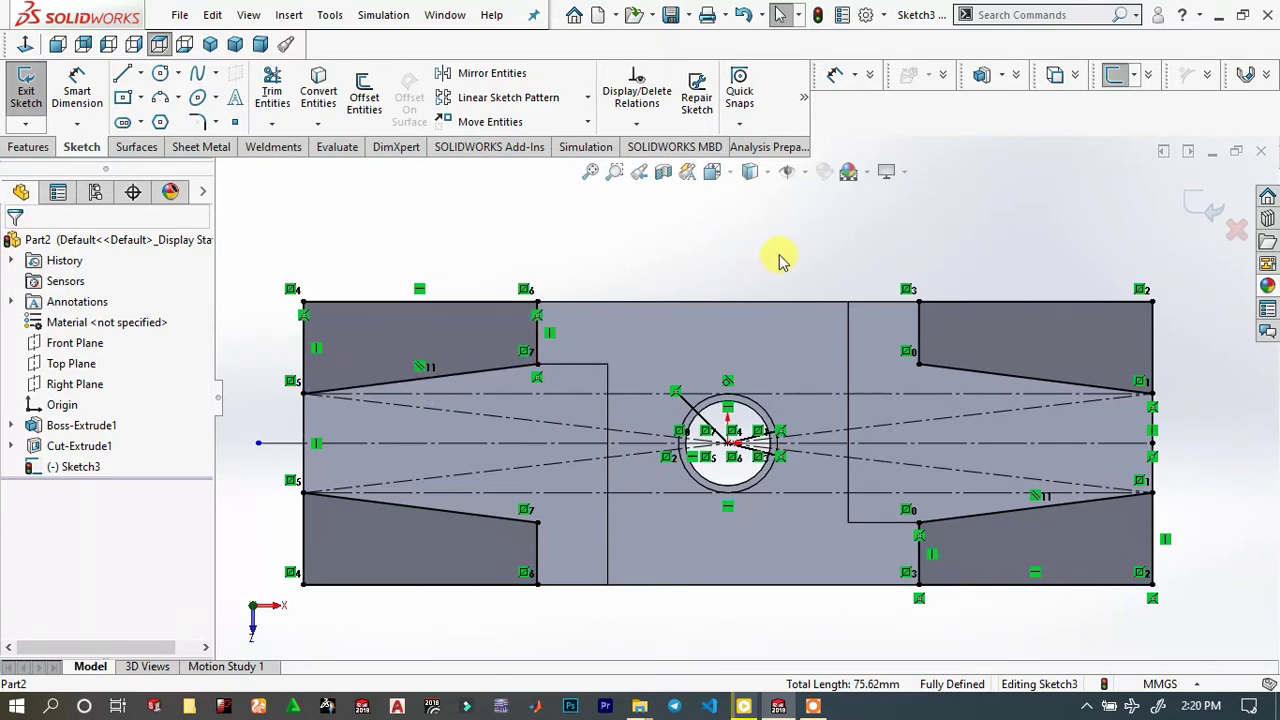
Extrude-cut the four corner wedges with Through All - Both
{"action": "left_click", "coordinate": [26, 147]}
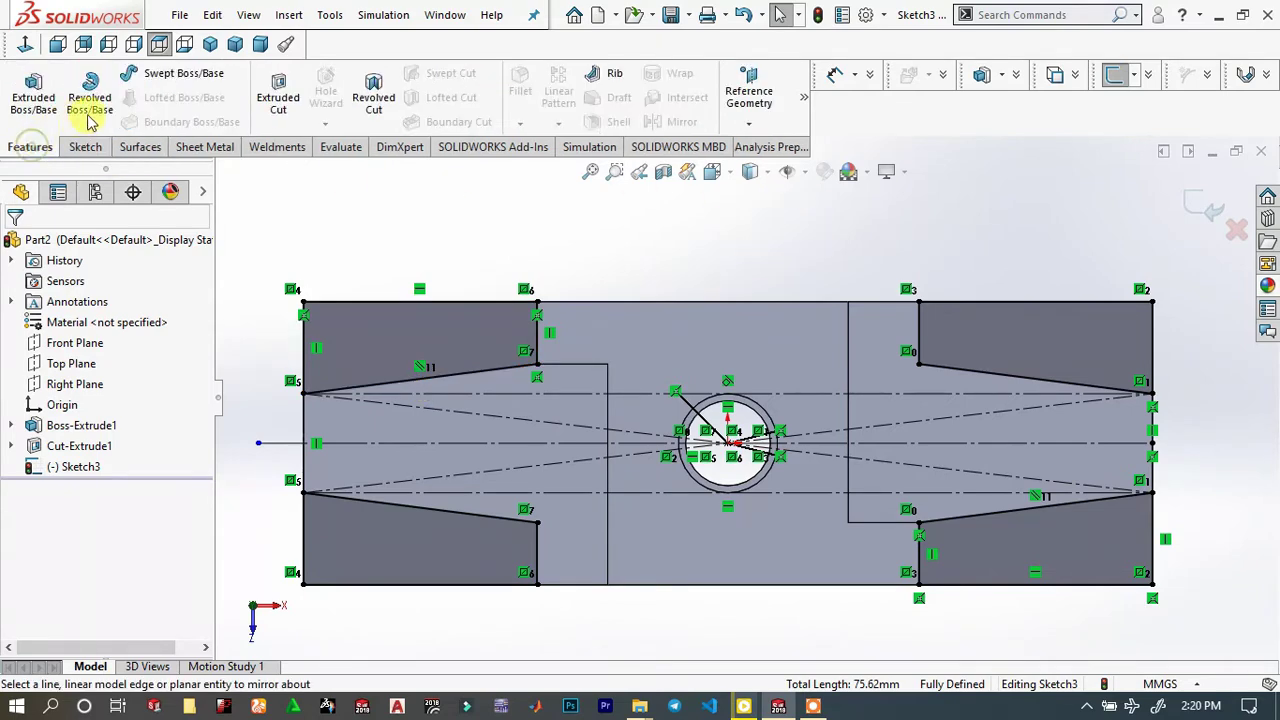
{"action": "left_click", "coordinate": [292, 87]}
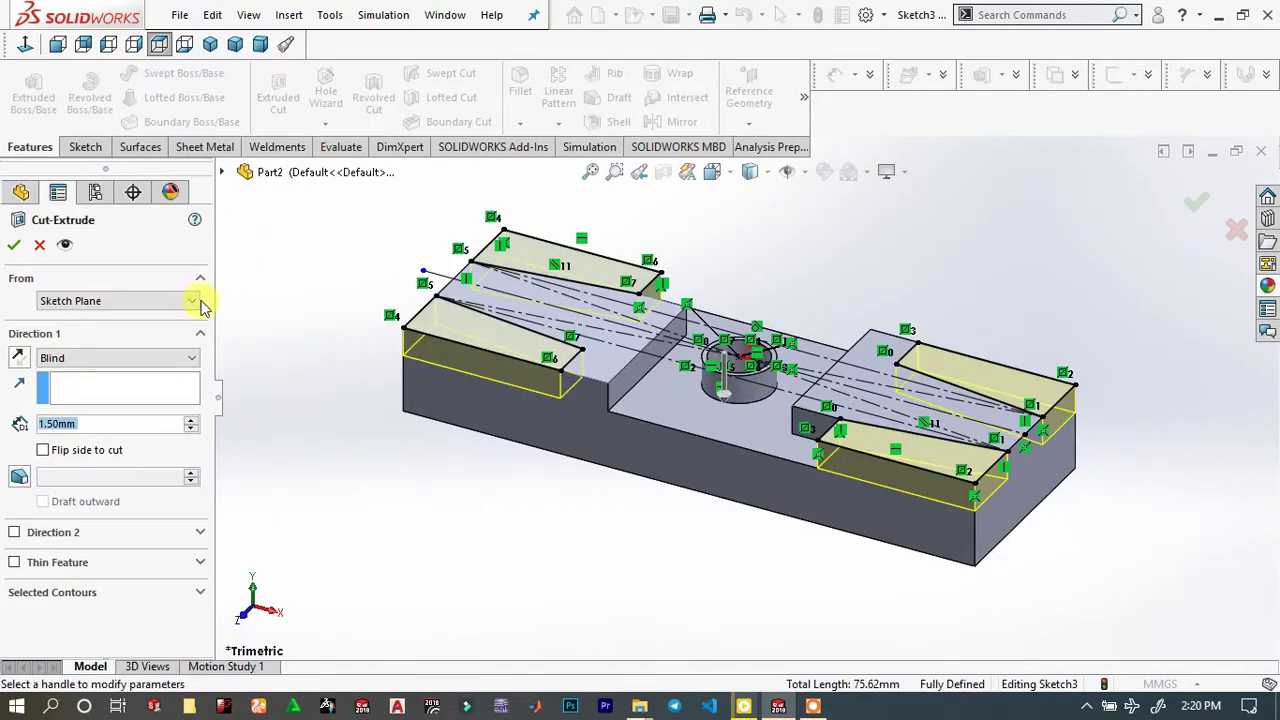
{"action": "left_click", "coordinate": [72, 360]}
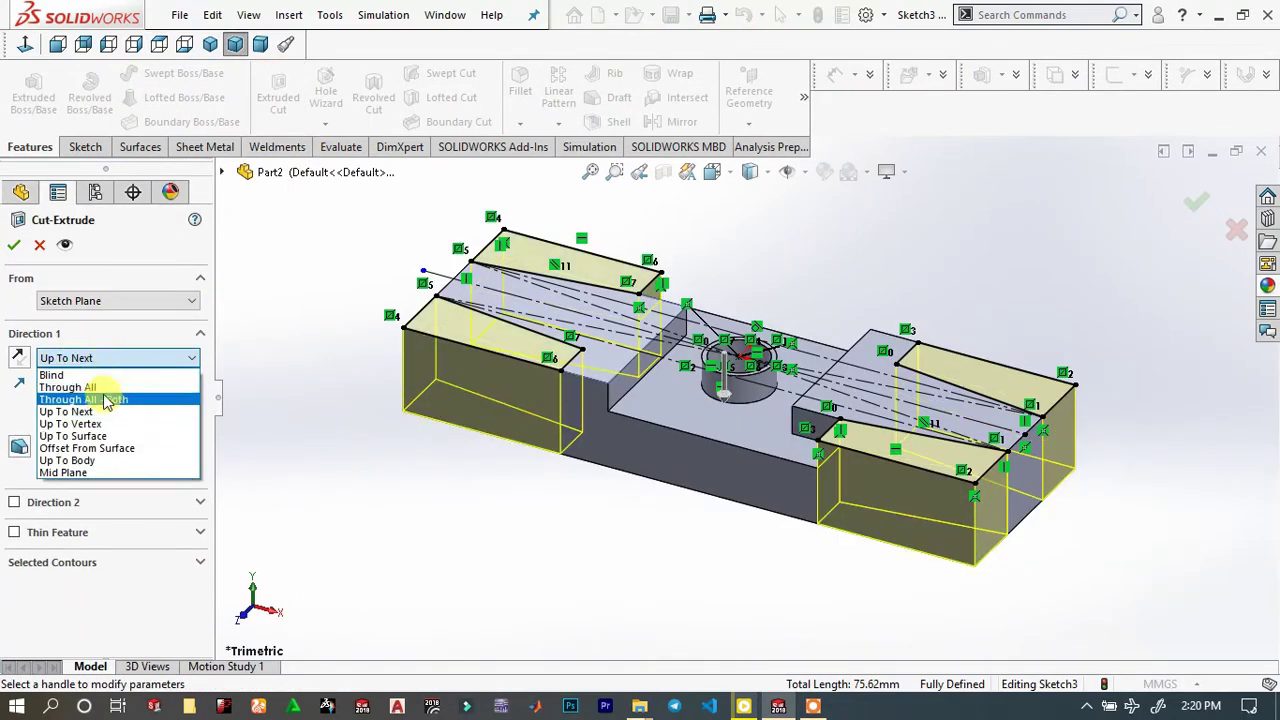
{"action": "left_click", "coordinate": [88, 393]}
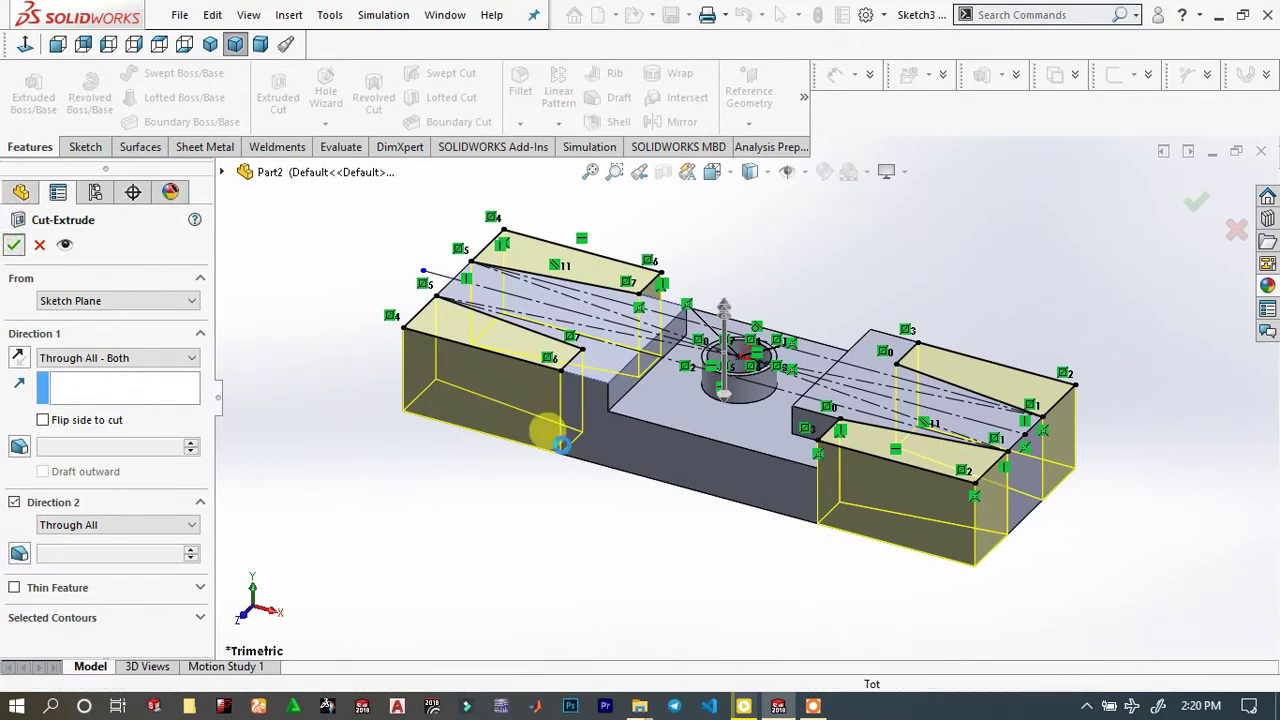
{"action": "key", "text": "Return"}
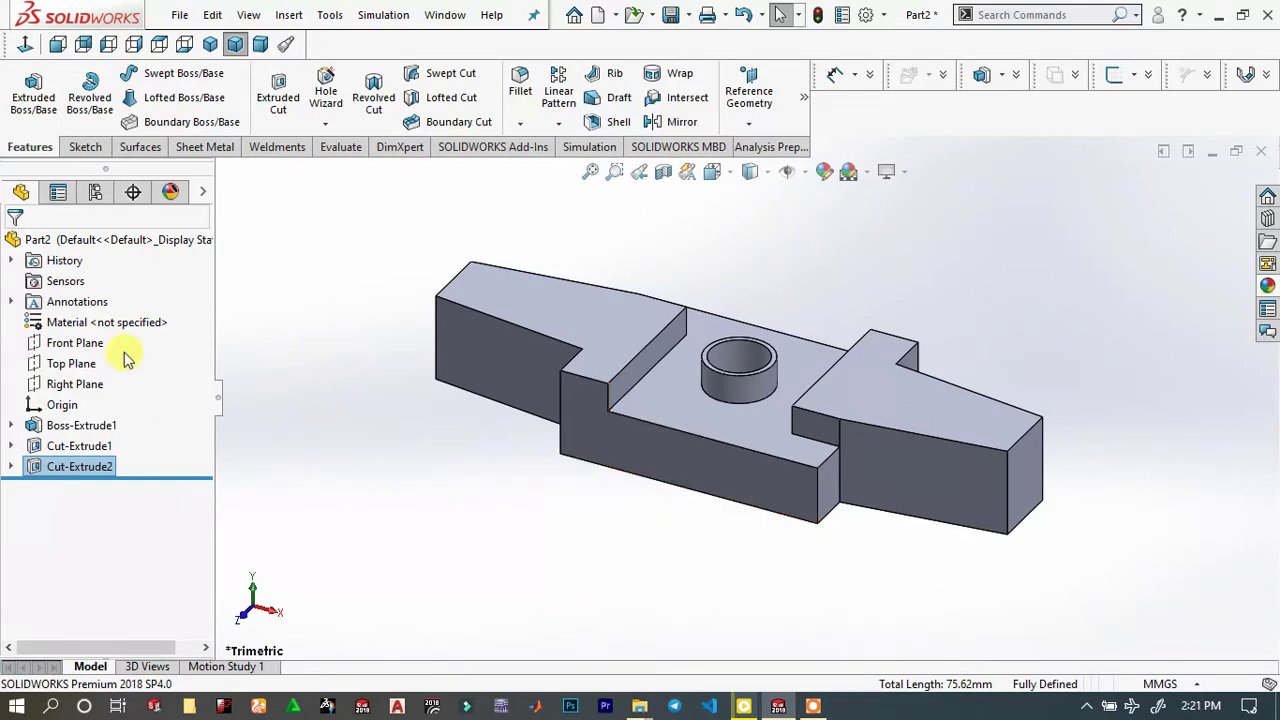
Start a sketch on the Front Plane and draw a small corner rectangle on the bottom edge
{"action": "left_click", "coordinate": [88, 342]}
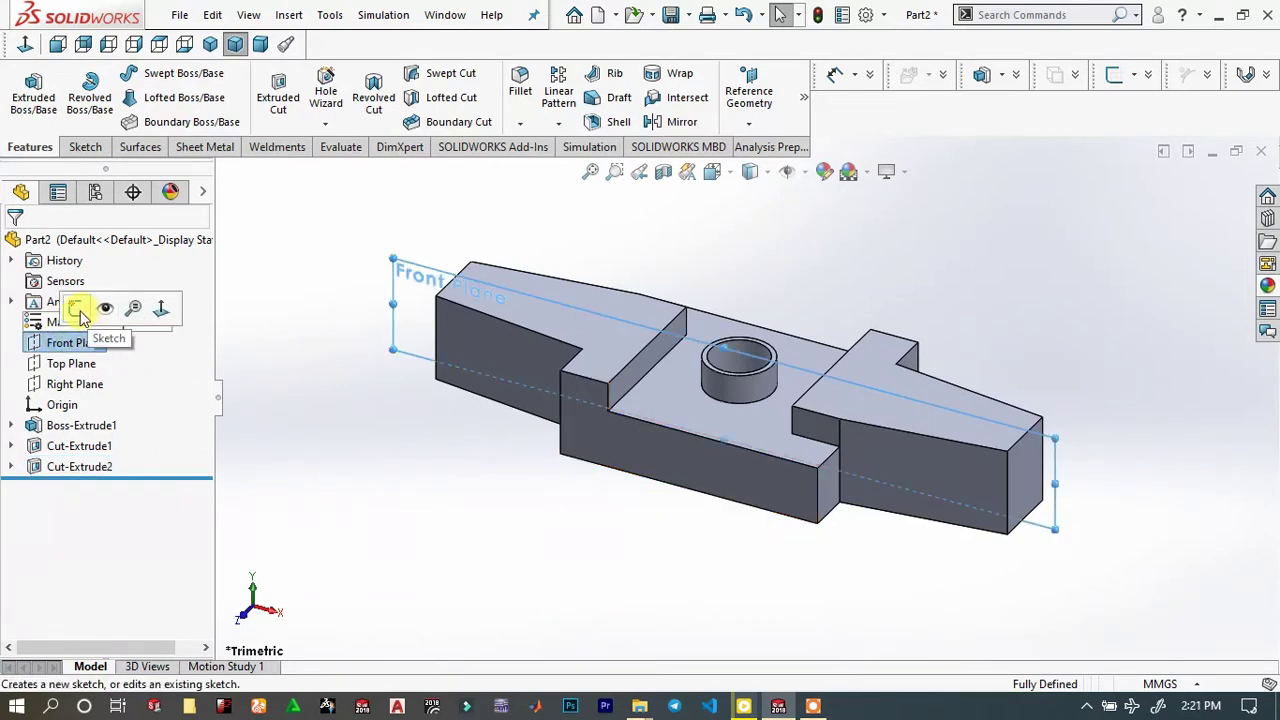
{"action": "left_click", "coordinate": [78, 313]}
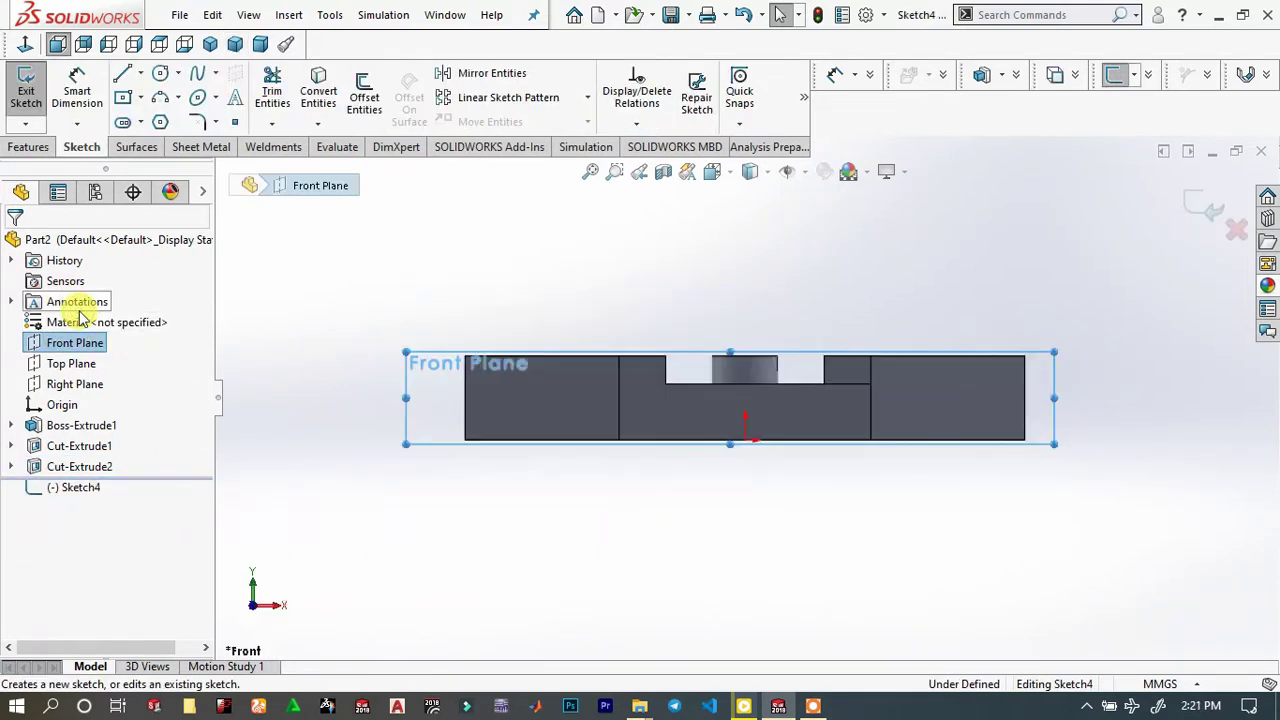
{"action": "left_click", "coordinate": [140, 97]}
{"action": "left_click", "coordinate": [150, 121]}
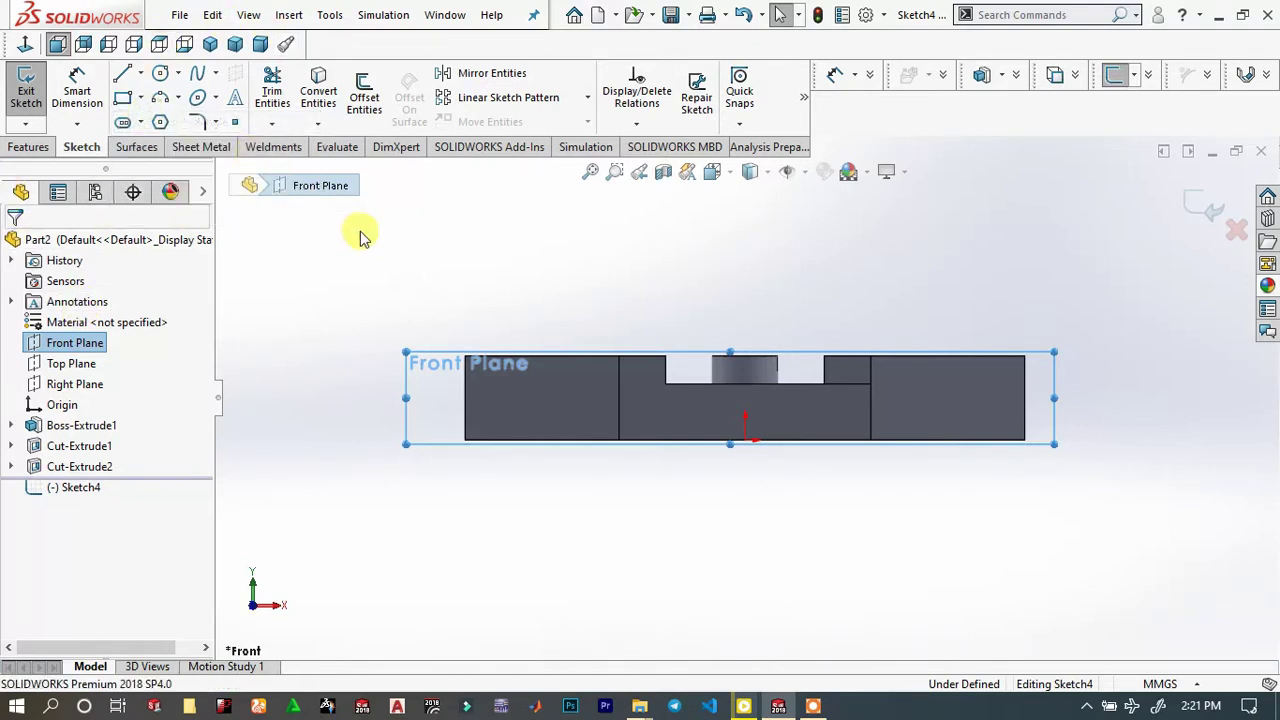
{"action": "scroll", "coordinate": [620, 440], "scroll_direction": "down", "scroll_amount": 5}
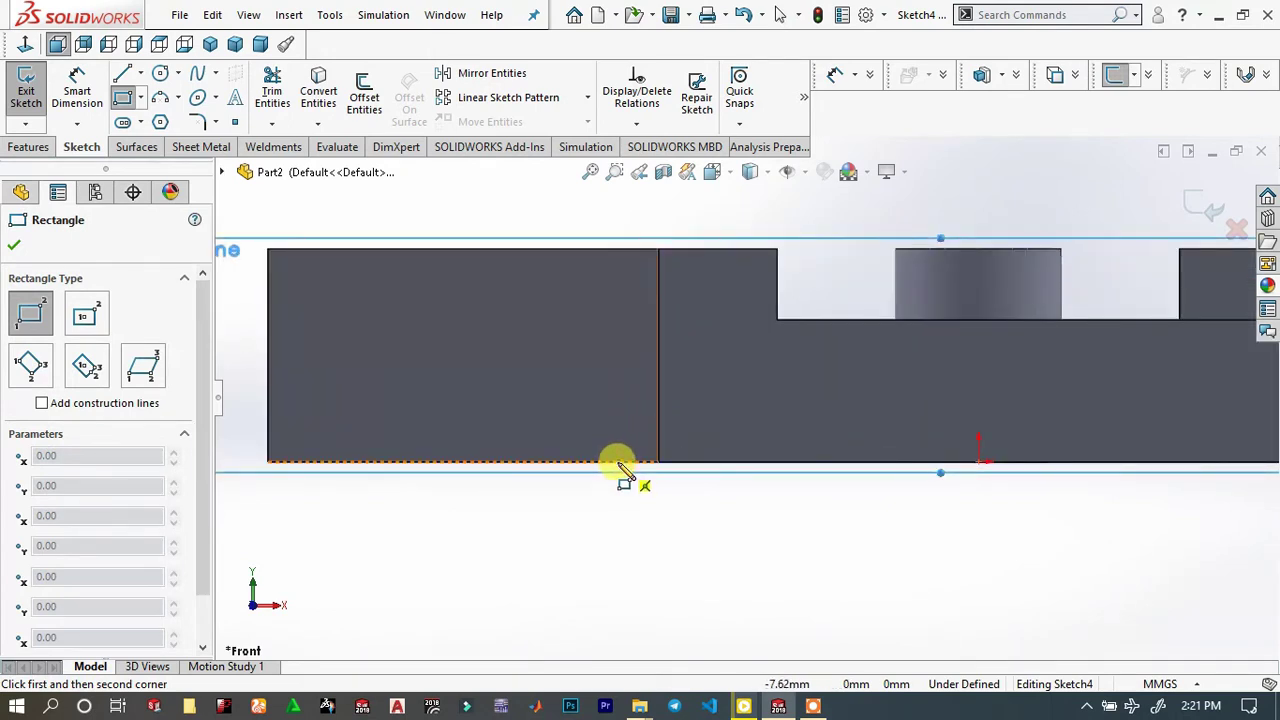
{"action": "left_click", "coordinate": [618, 463]}
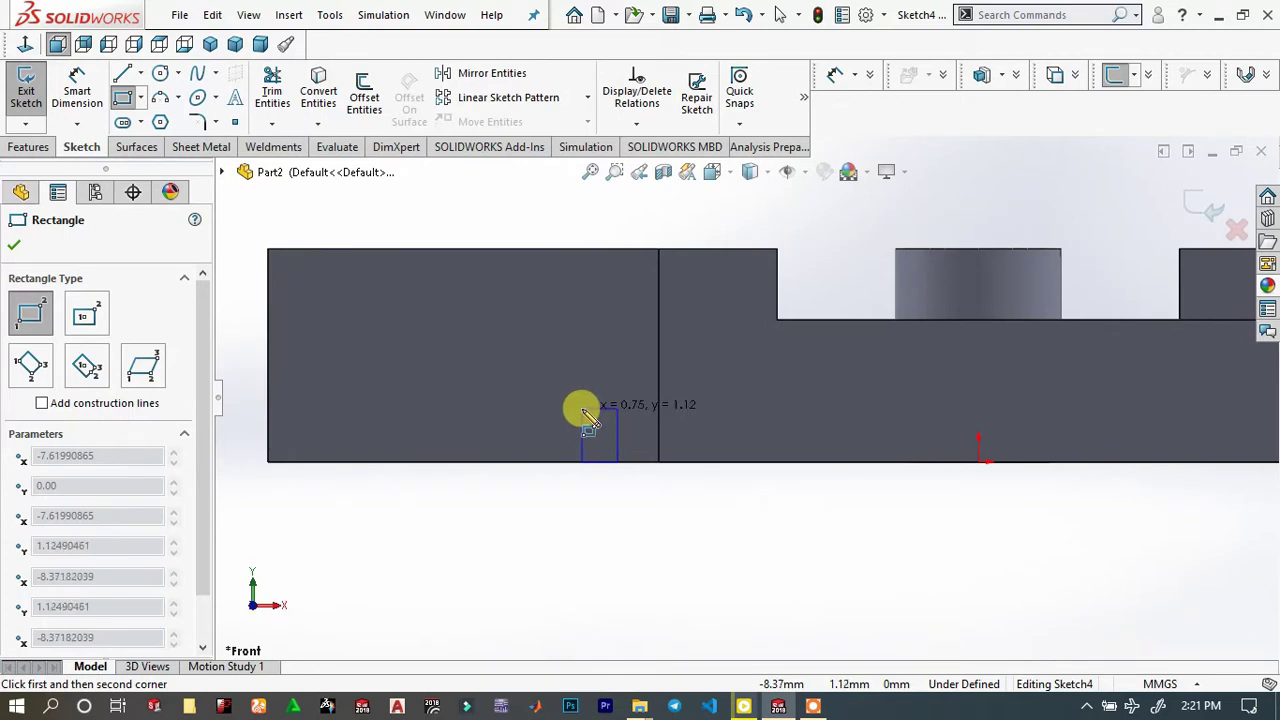
{"action": "left_click", "coordinate": [581, 408]}
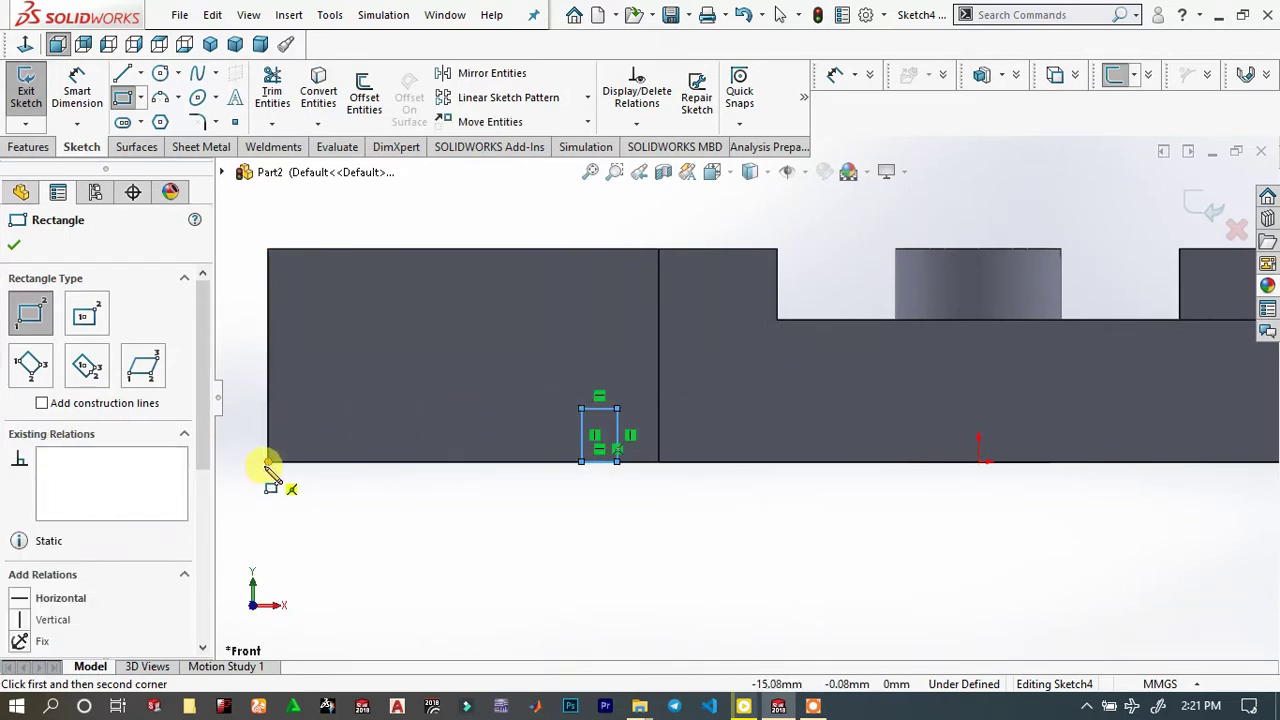
Draw two stacked corner rectangles at the block's lower-left corner
{"action": "left_click", "coordinate": [268, 462]}
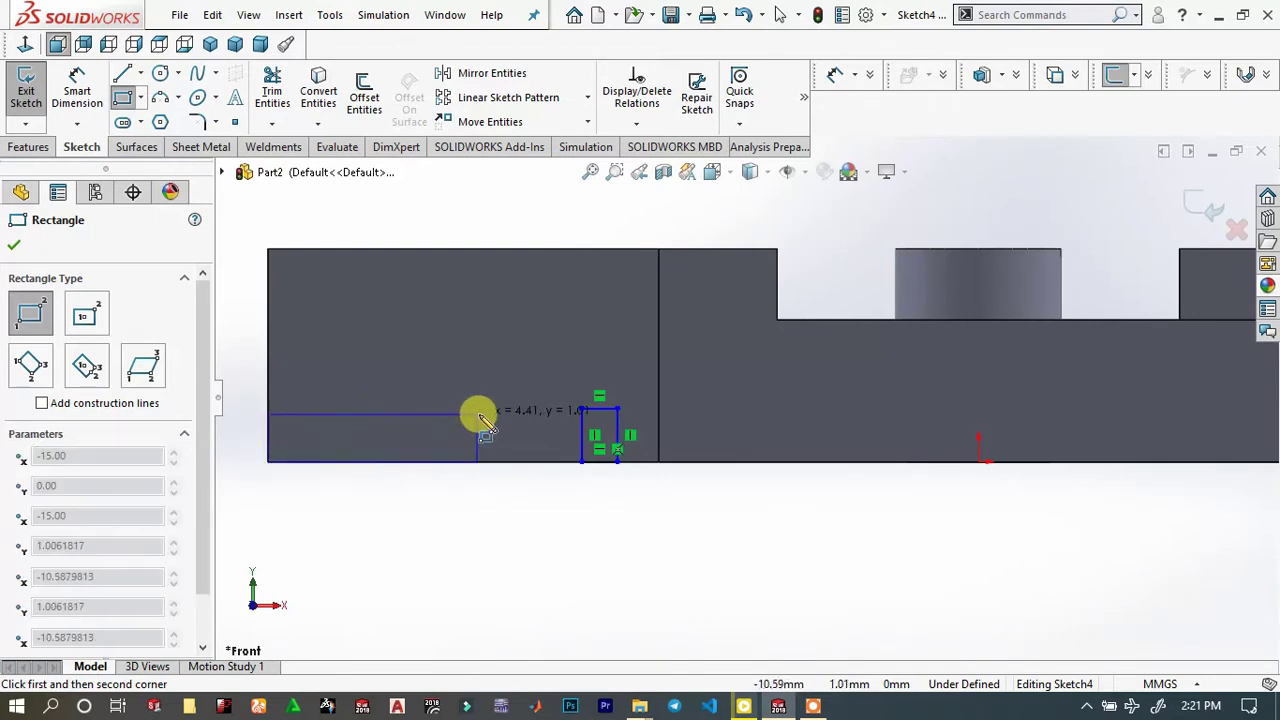
{"action": "left_click", "coordinate": [490, 414]}
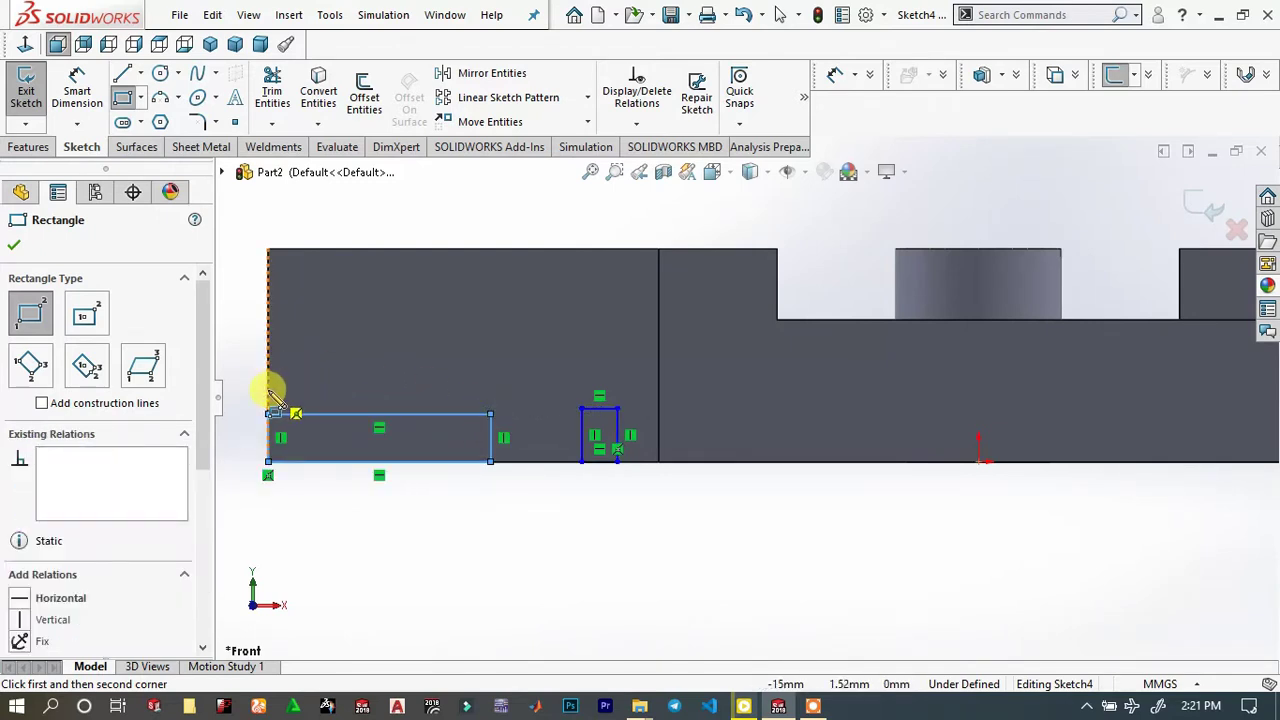
{"action": "left_click", "coordinate": [268, 413]}
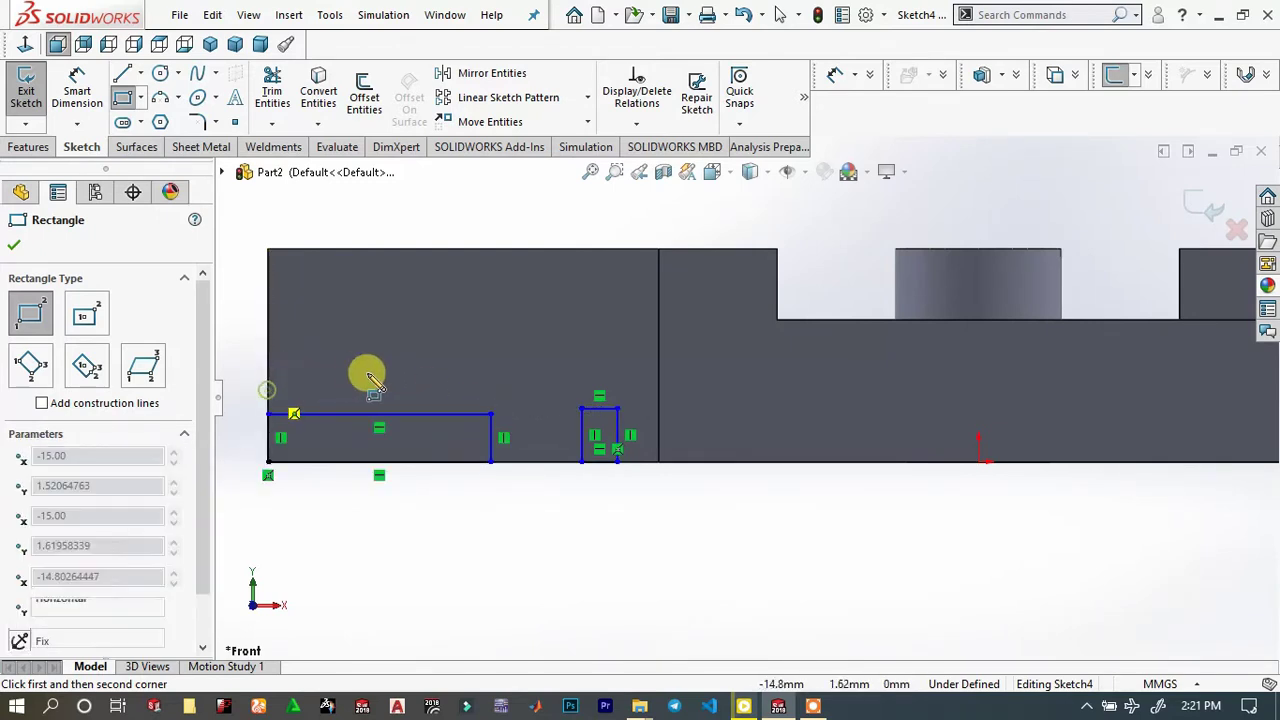
{"action": "left_click", "coordinate": [490, 365]}
{"action": "right_click", "coordinate": [692, 490]}
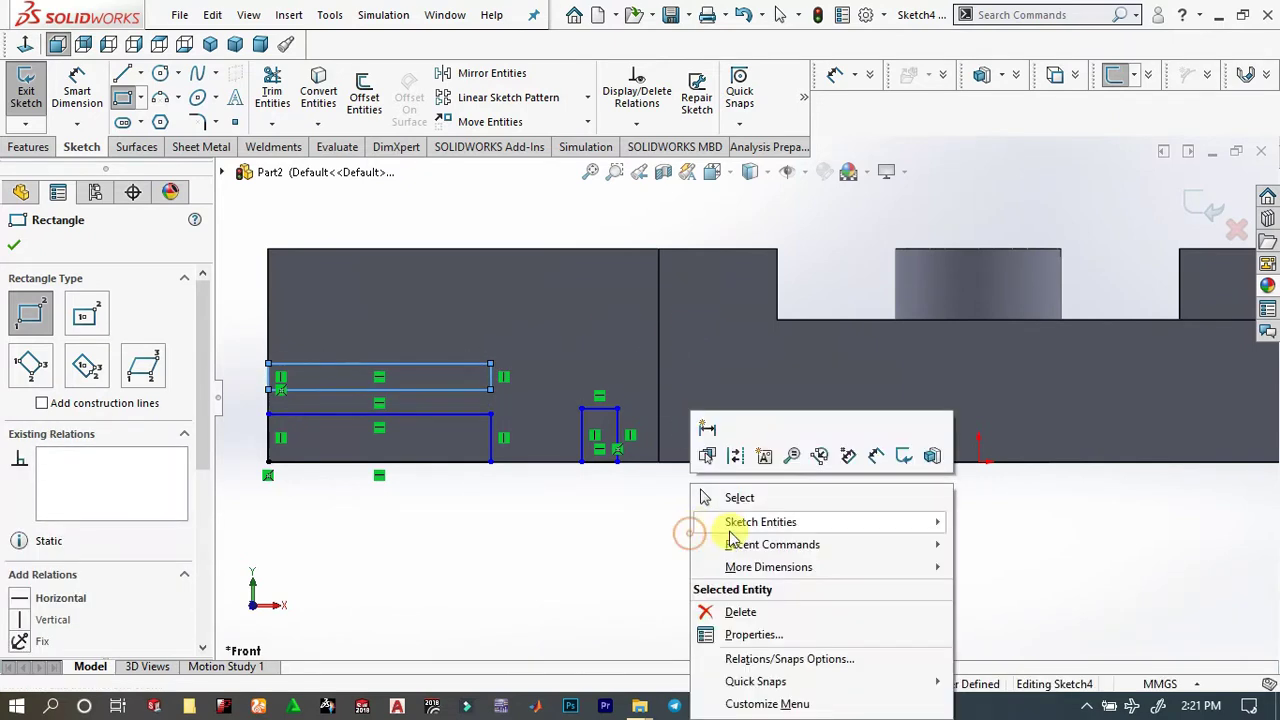
{"action": "left_click", "coordinate": [745, 498]}
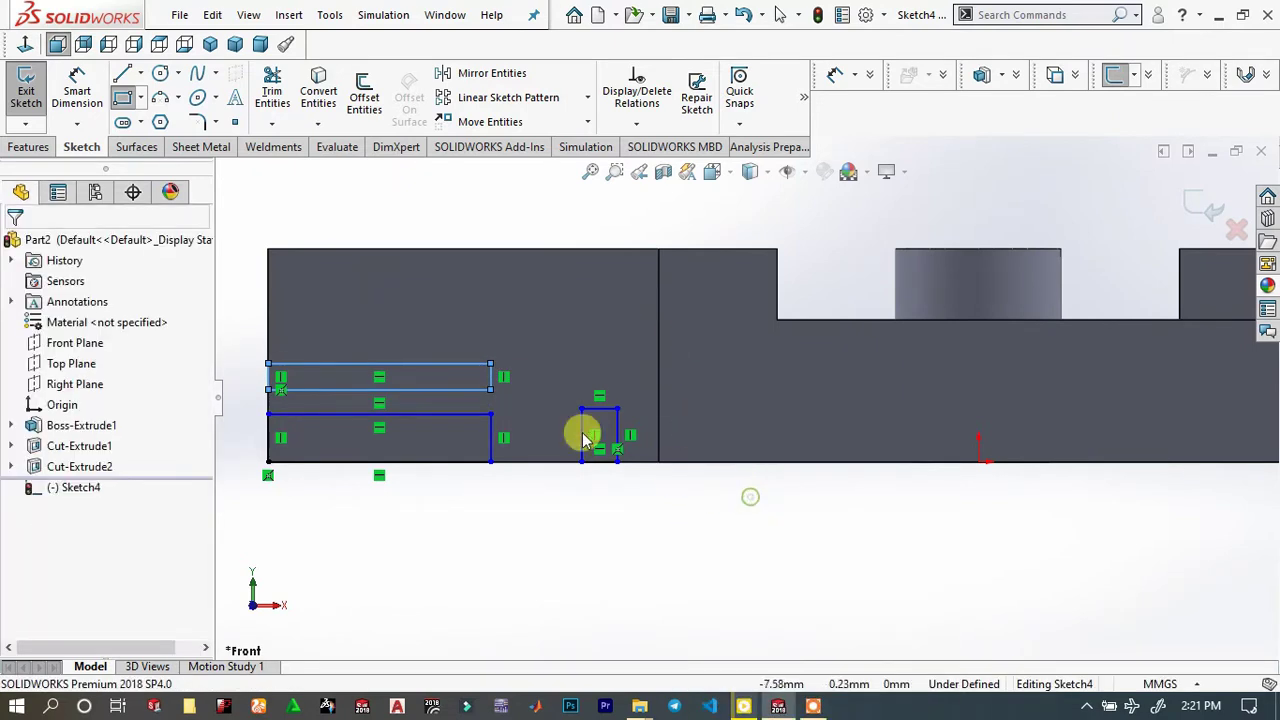
Make the rectangles' right edges collinear and the small and lower rectangles' top edges collinear
{"action": "left_click", "coordinate": [497, 440]}
{"action": "left_click", "coordinate": [490, 380], "text": "ctrl"}
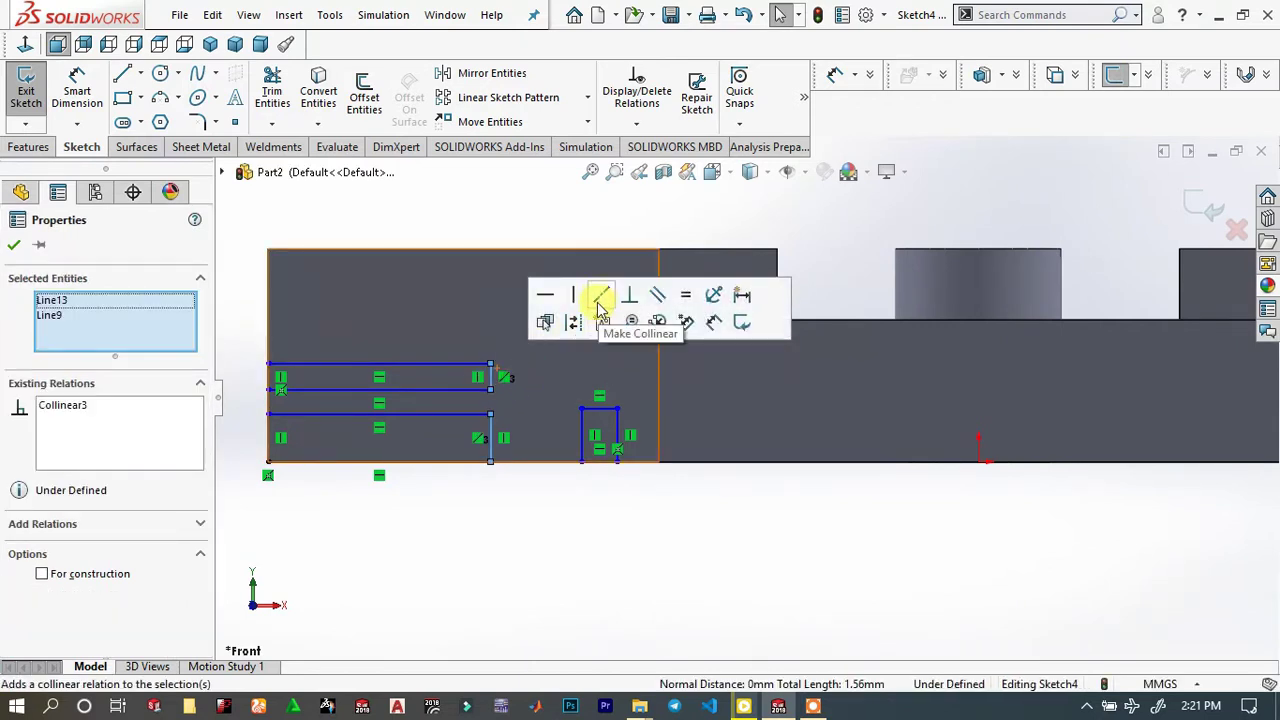
{"action": "left_click", "coordinate": [560, 552]}
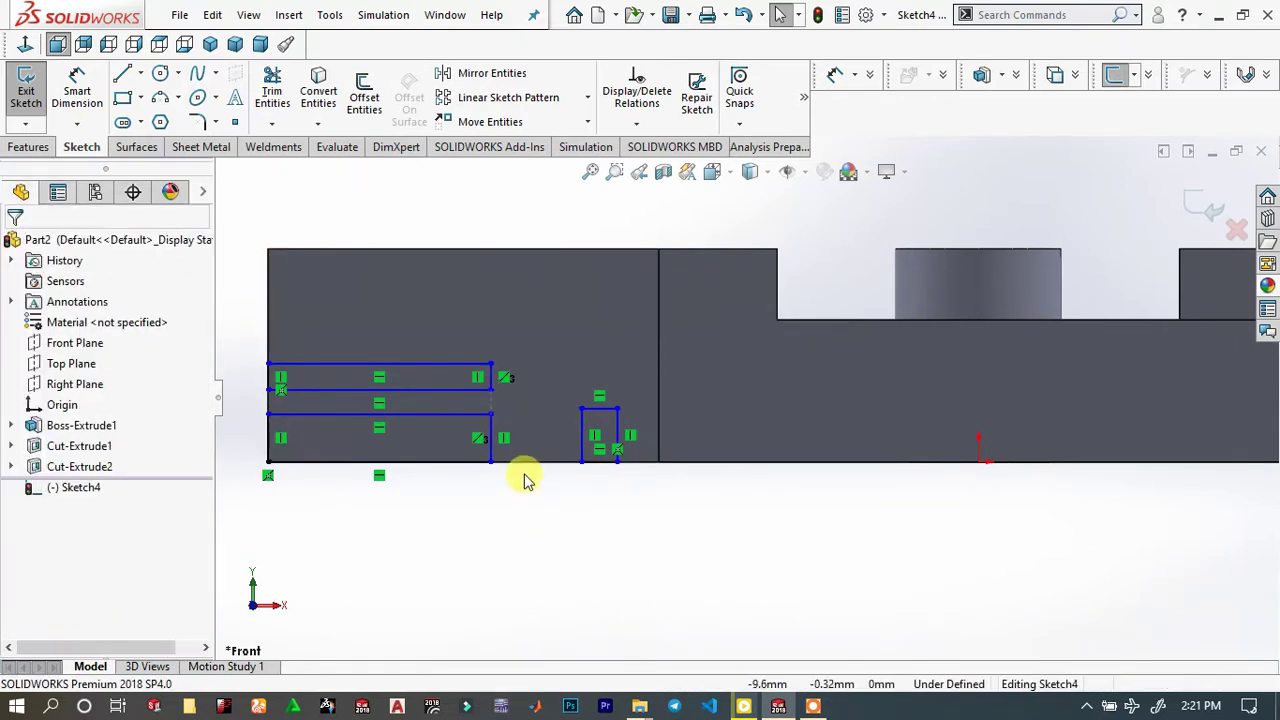
{"action": "left_click", "coordinate": [597, 410]}
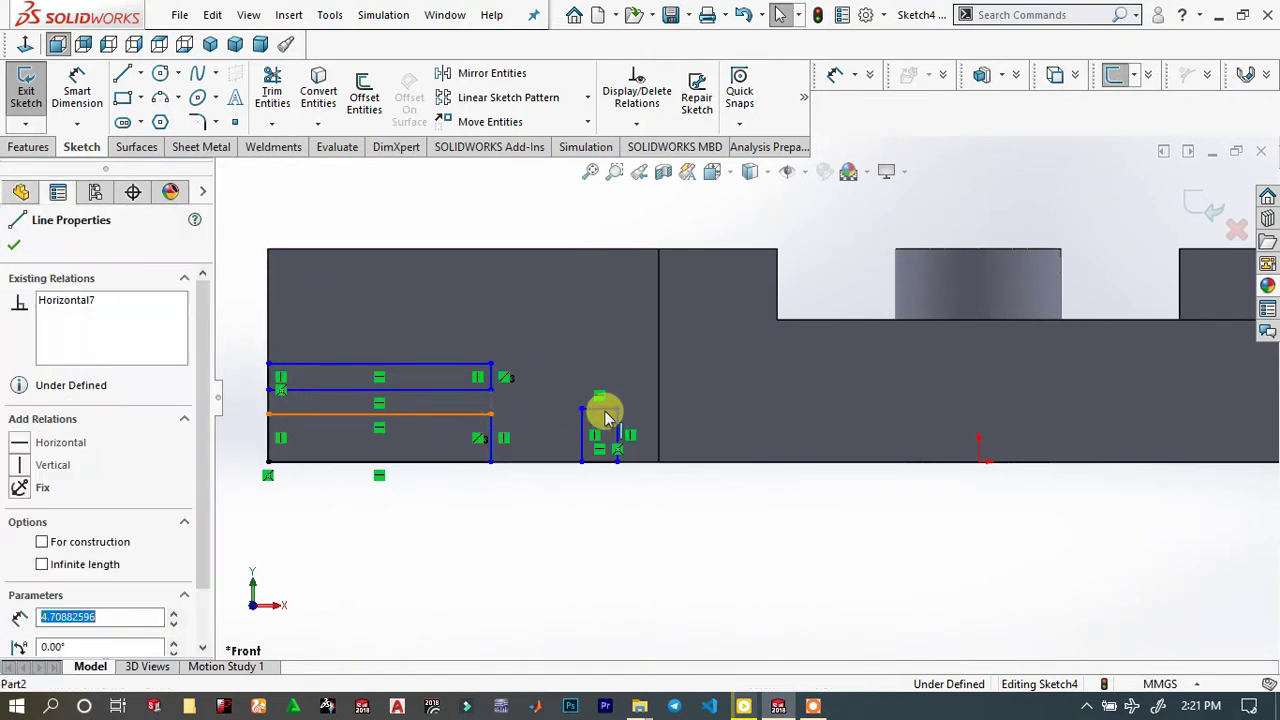
{"action": "left_click", "coordinate": [600, 410], "text": "ctrl"}
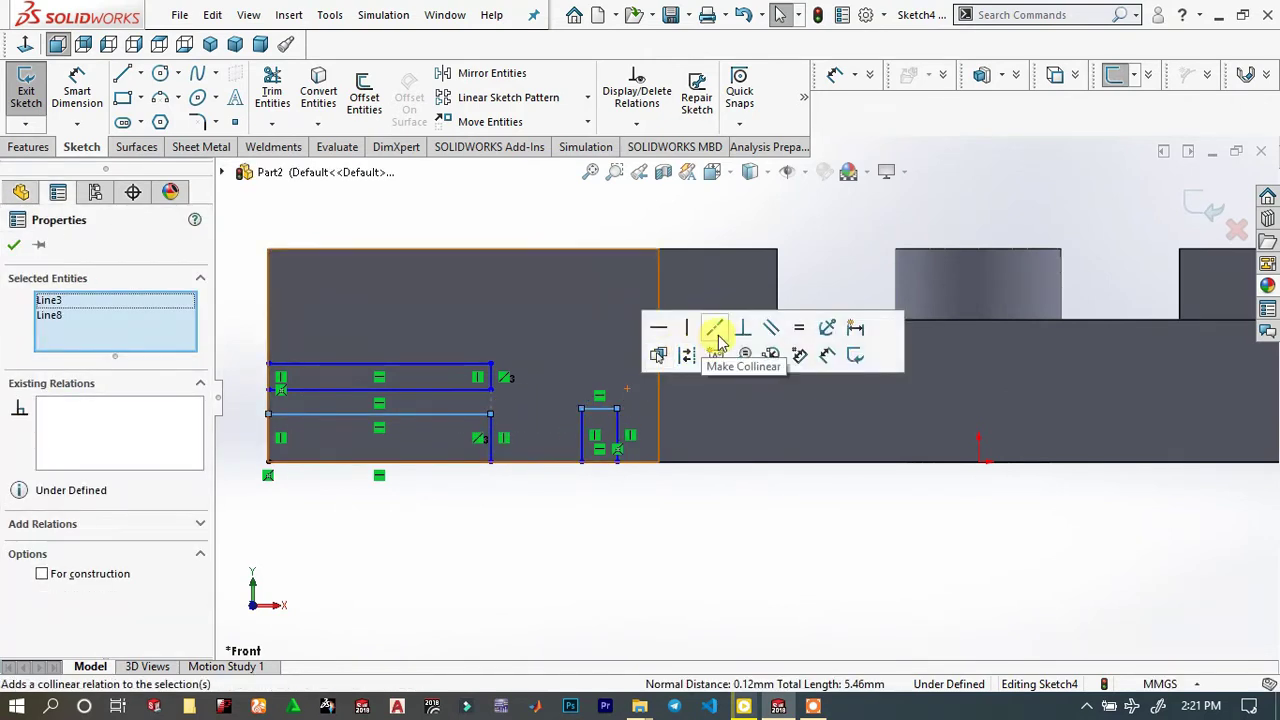
{"action": "left_click", "coordinate": [571, 500]}
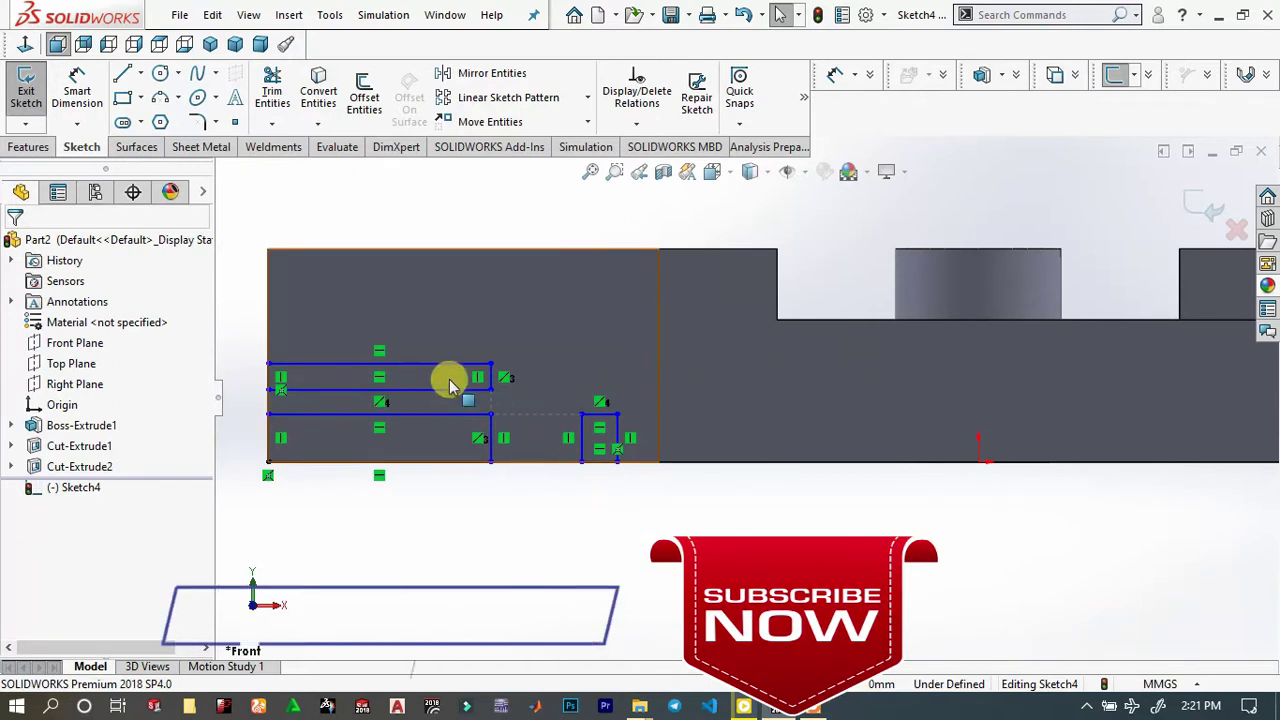
{"action": "scroll", "coordinate": [540, 393], "scroll_direction": "down", "scroll_amount": 2}
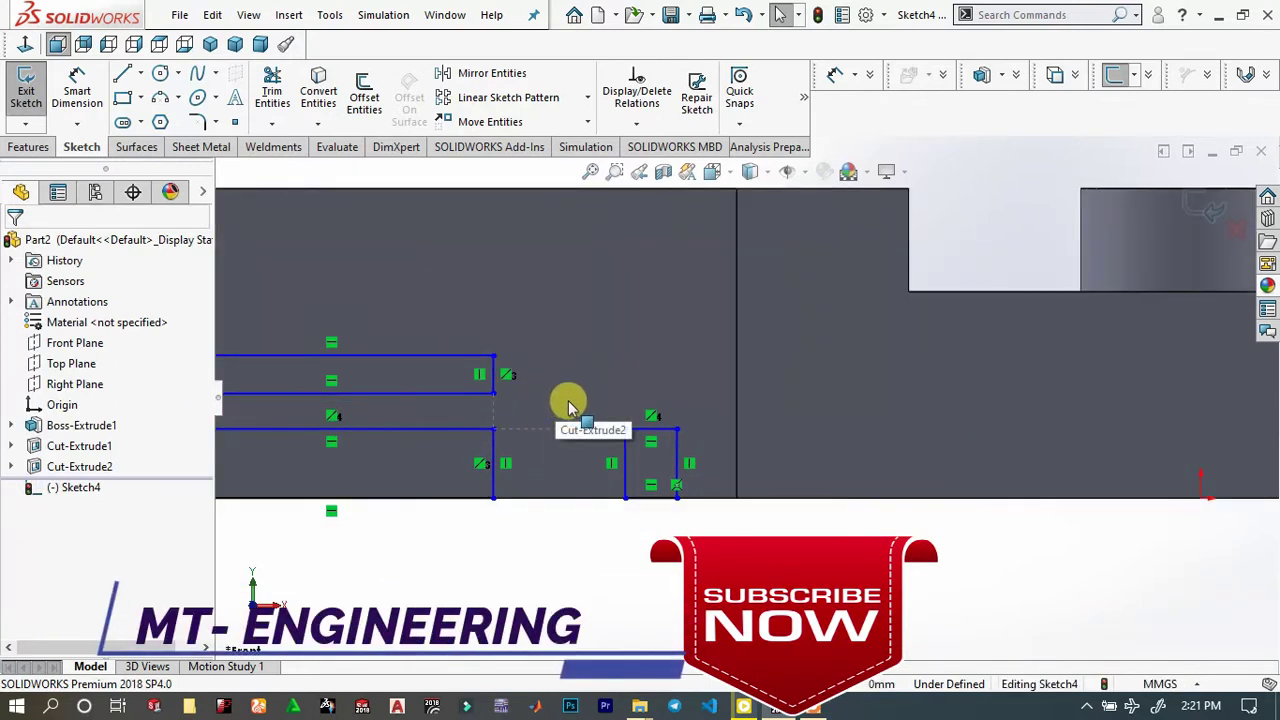
{"action": "scroll", "coordinate": [600, 408], "scroll_direction": "up", "scroll_amount": 1}
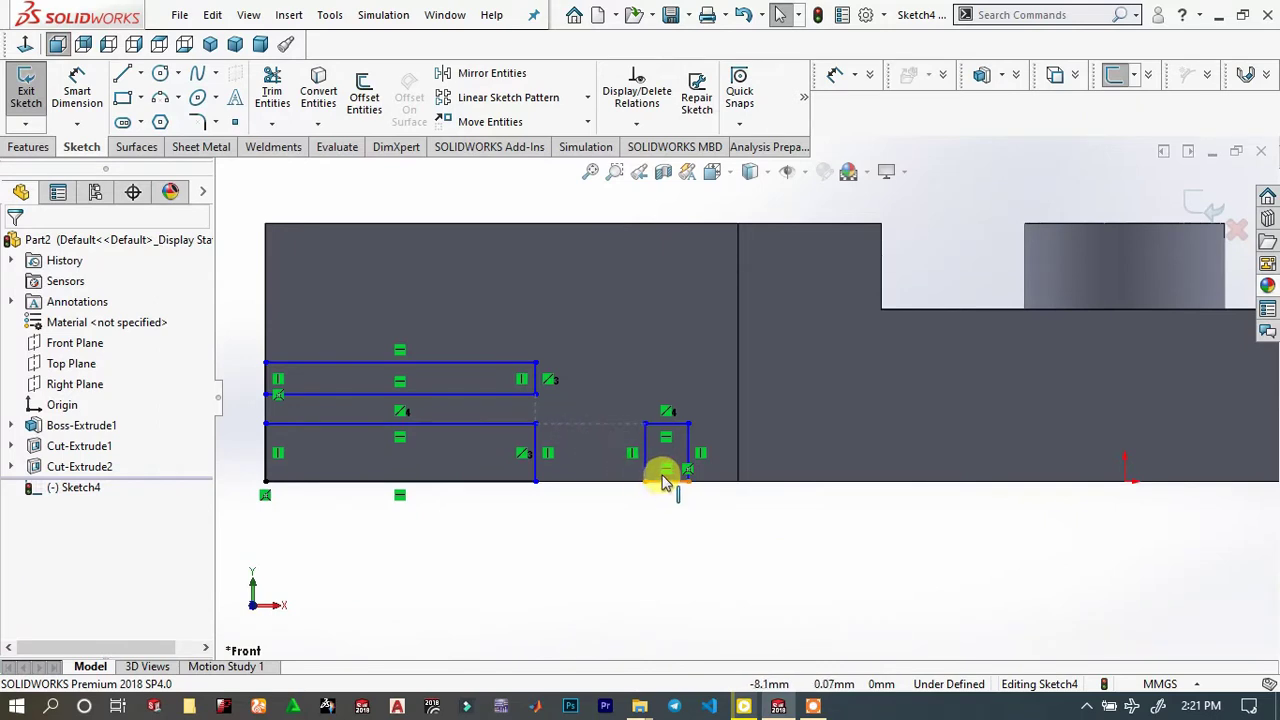
{"action": "mouse_move", "coordinate": [663, 477]}
{"action": "left_mouse_down"}
{"action": "mouse_move", "coordinate": [677, 457]}
{"action": "mouse_move", "coordinate": [665, 472]}
{"action": "left_mouse_up"}
{"action": "left_click", "coordinate": [600, 571]}
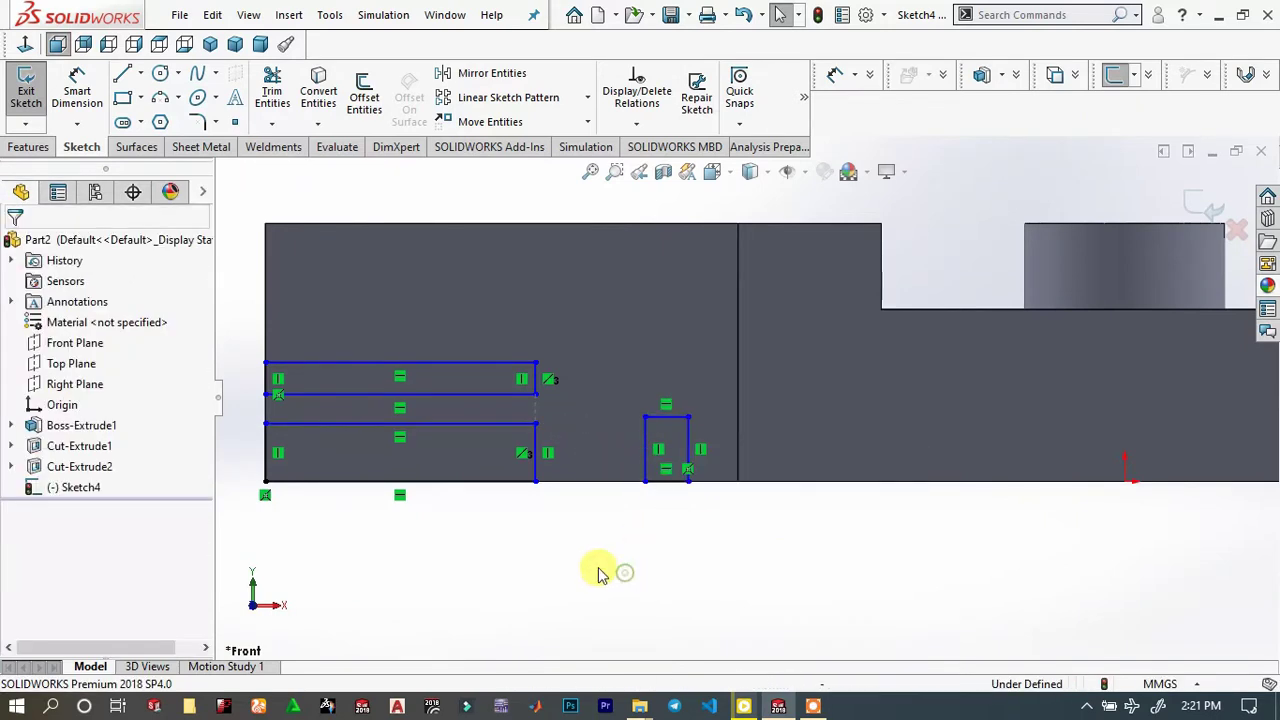
{"action": "left_click", "coordinate": [80, 88]}
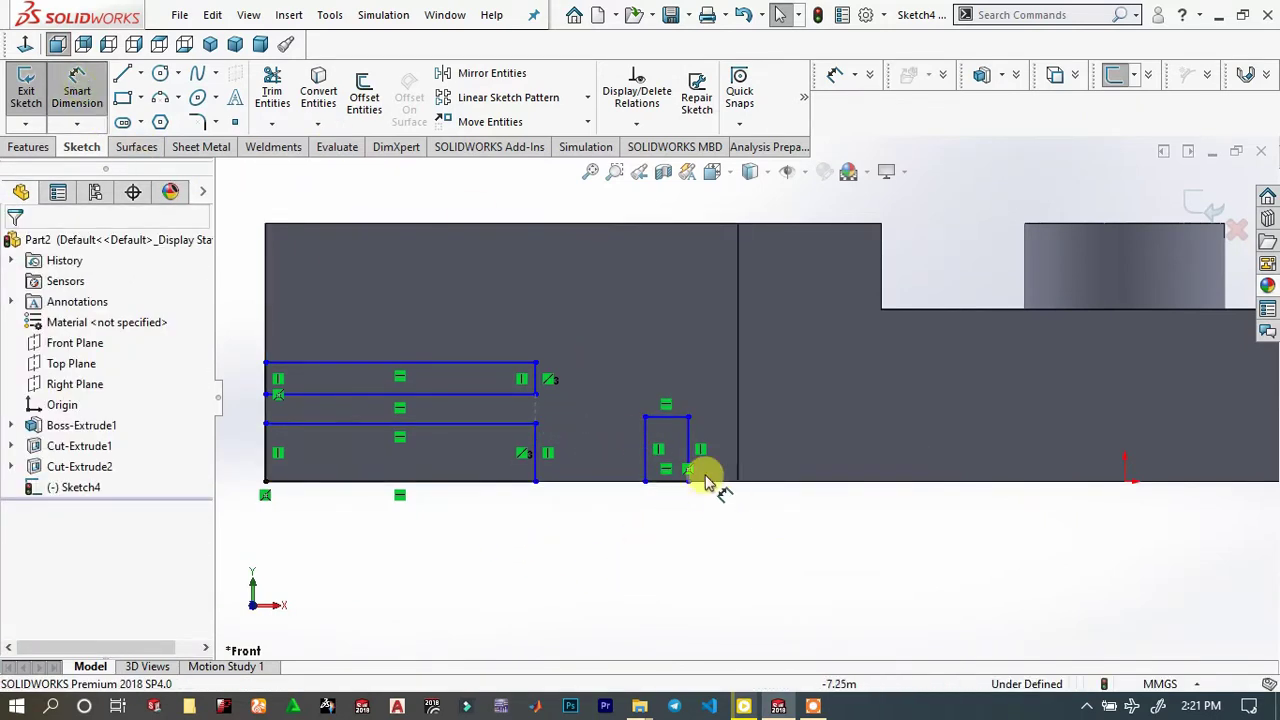
Dimension the small rectangle's width at 0.50 and its gap to the step at 1.00
{"action": "left_click", "coordinate": [668, 420]}
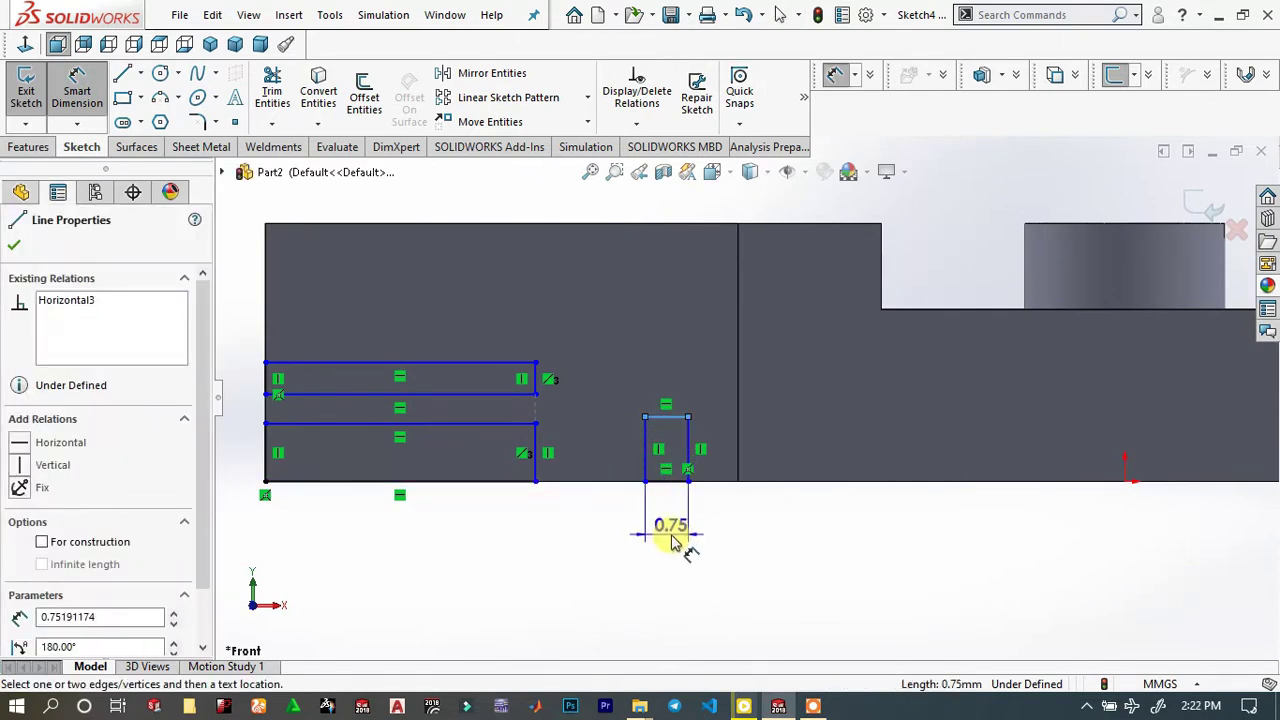
{"action": "left_click", "coordinate": [672, 541]}
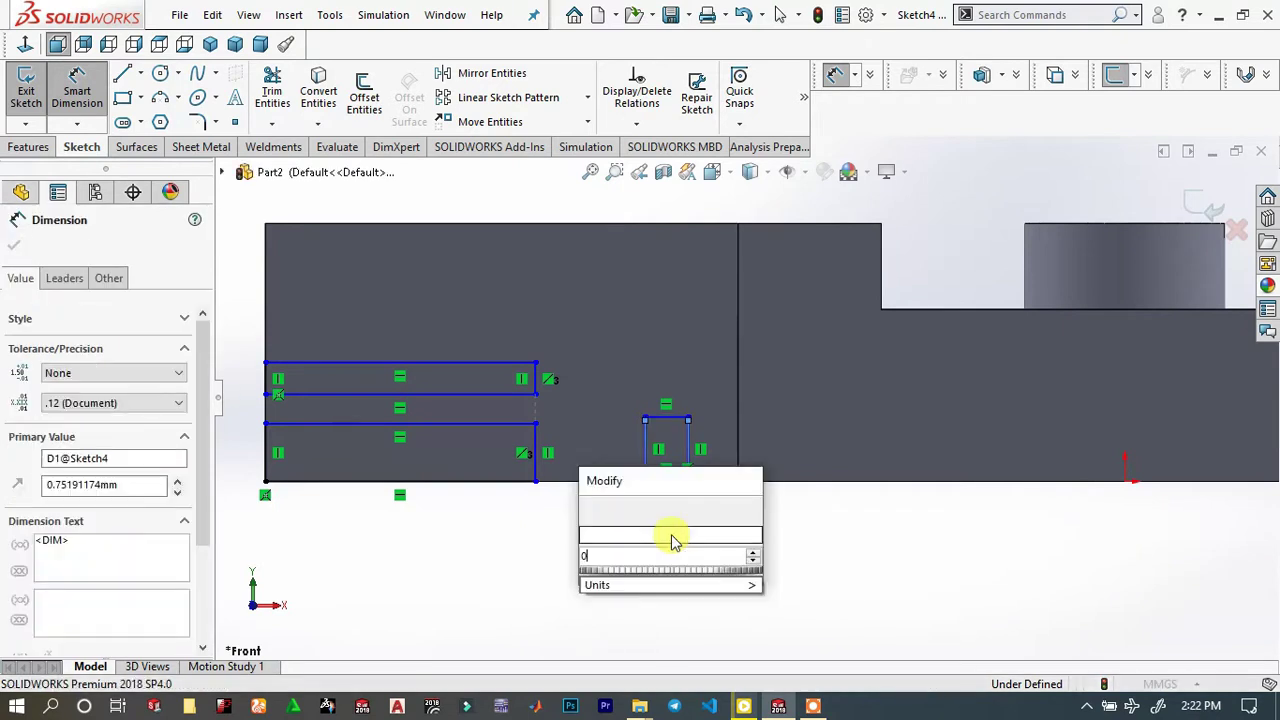
{"action": "key", "text": "Return"}
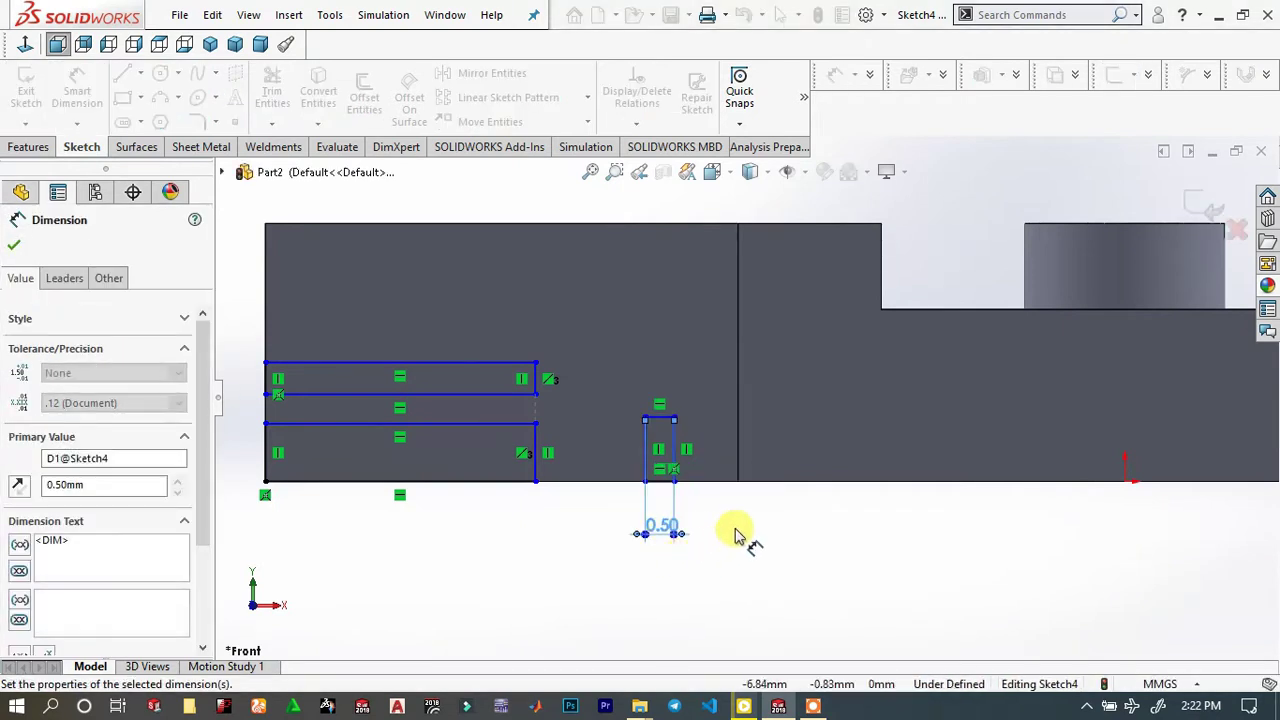
{"action": "left_click", "coordinate": [737, 529]}
{"action": "left_click", "coordinate": [738, 443]}
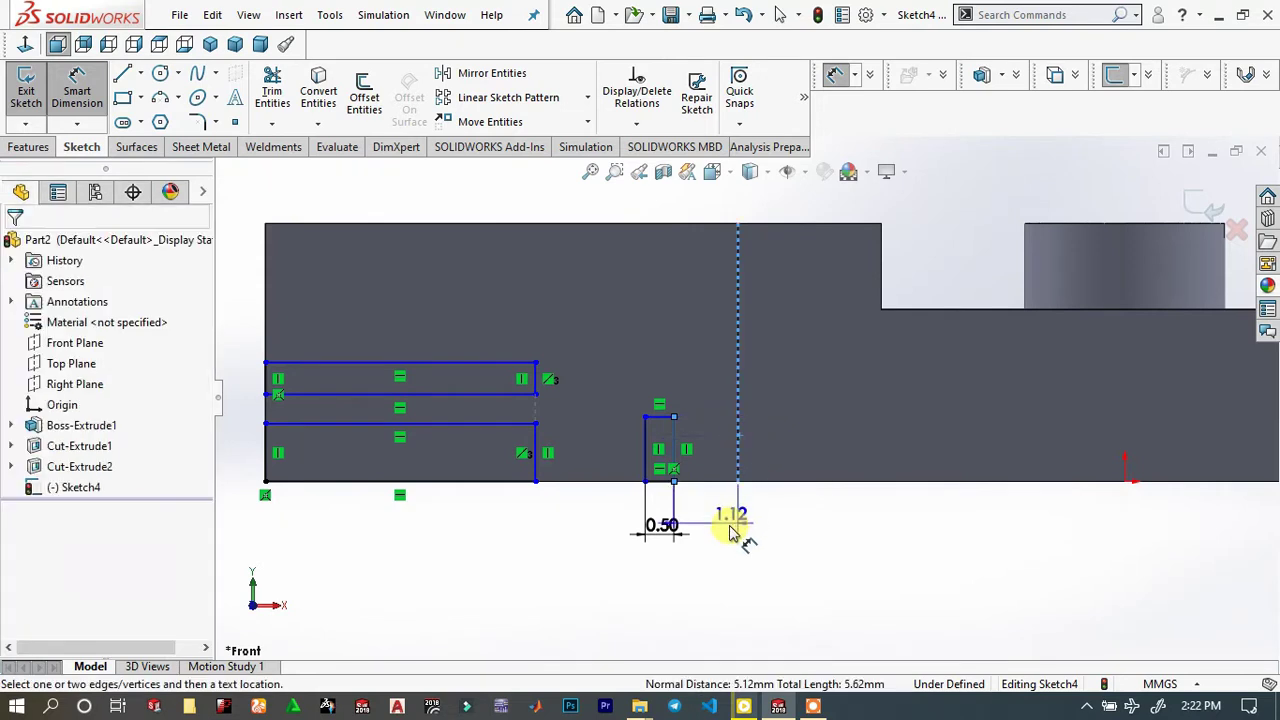
{"action": "left_click", "coordinate": [729, 532]}
{"action": "type", "text": "1.00mm"}
{"action": "key", "text": "Return"}
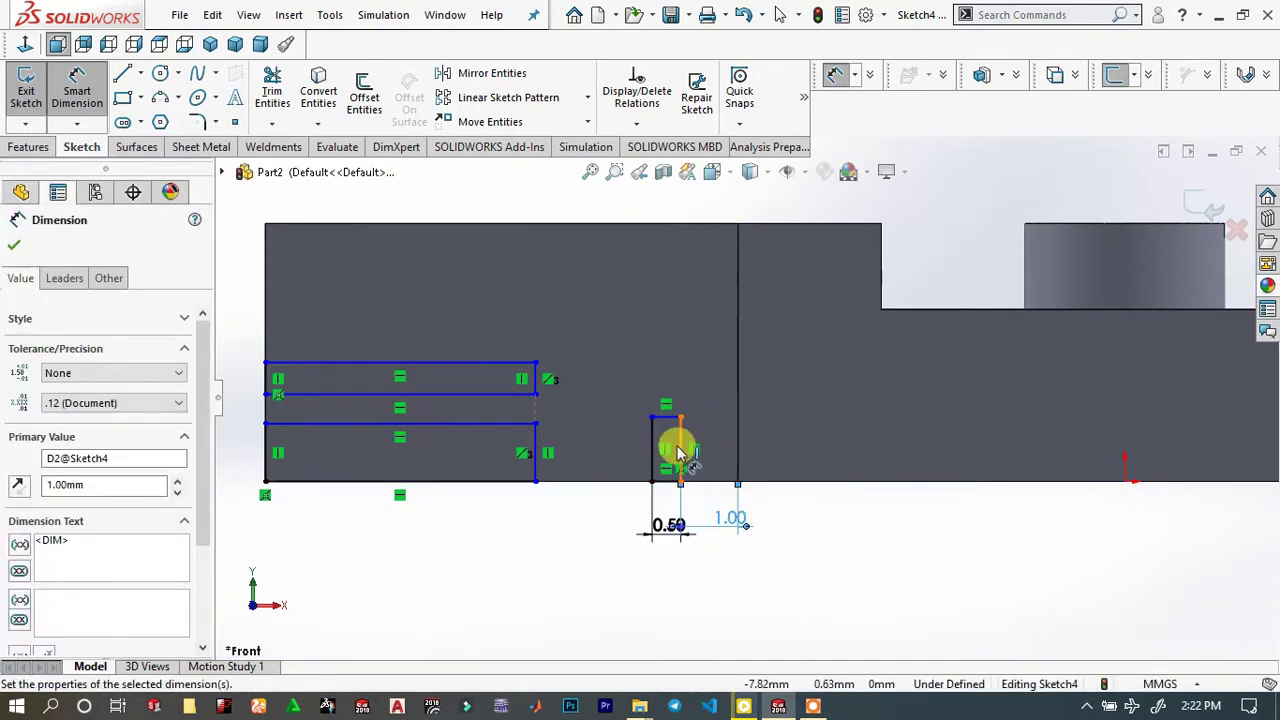
Set the small rectangle's height to 0.50 and the spacing between the left rectangles to 0.75
{"action": "left_click", "coordinate": [678, 452]}
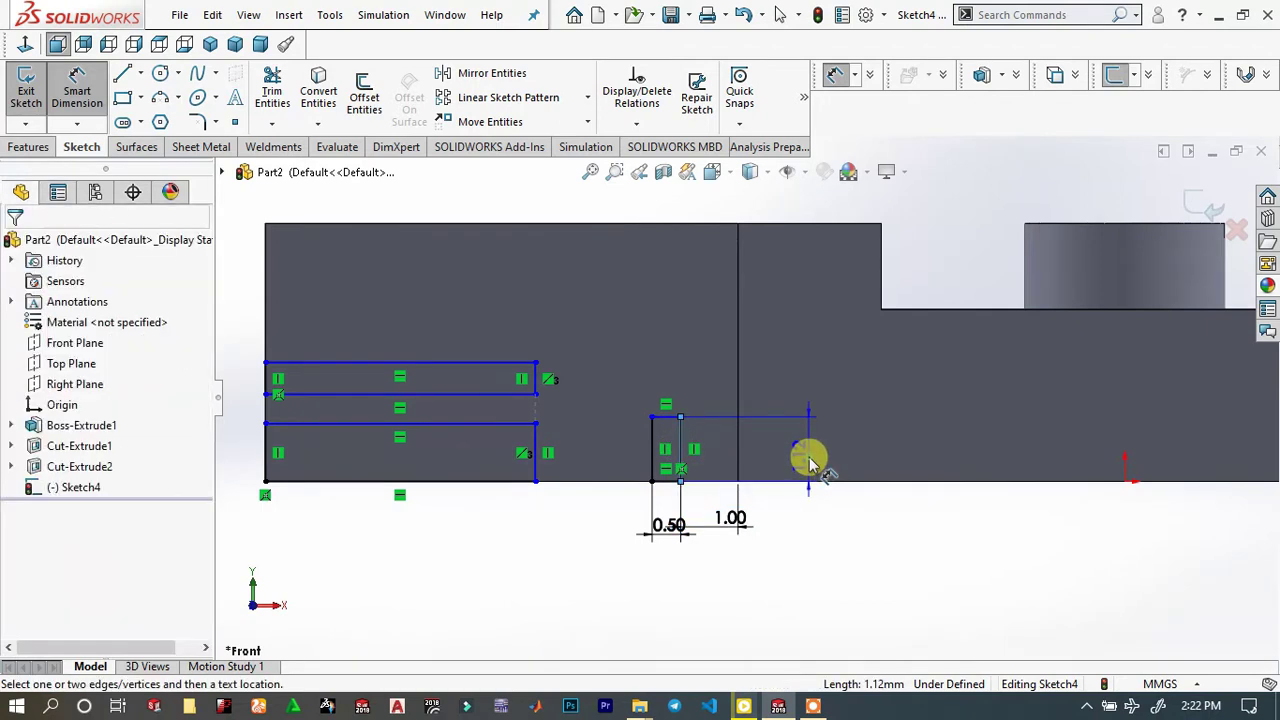
{"action": "left_click", "coordinate": [810, 462]}
{"action": "type", "text": "0.5"}
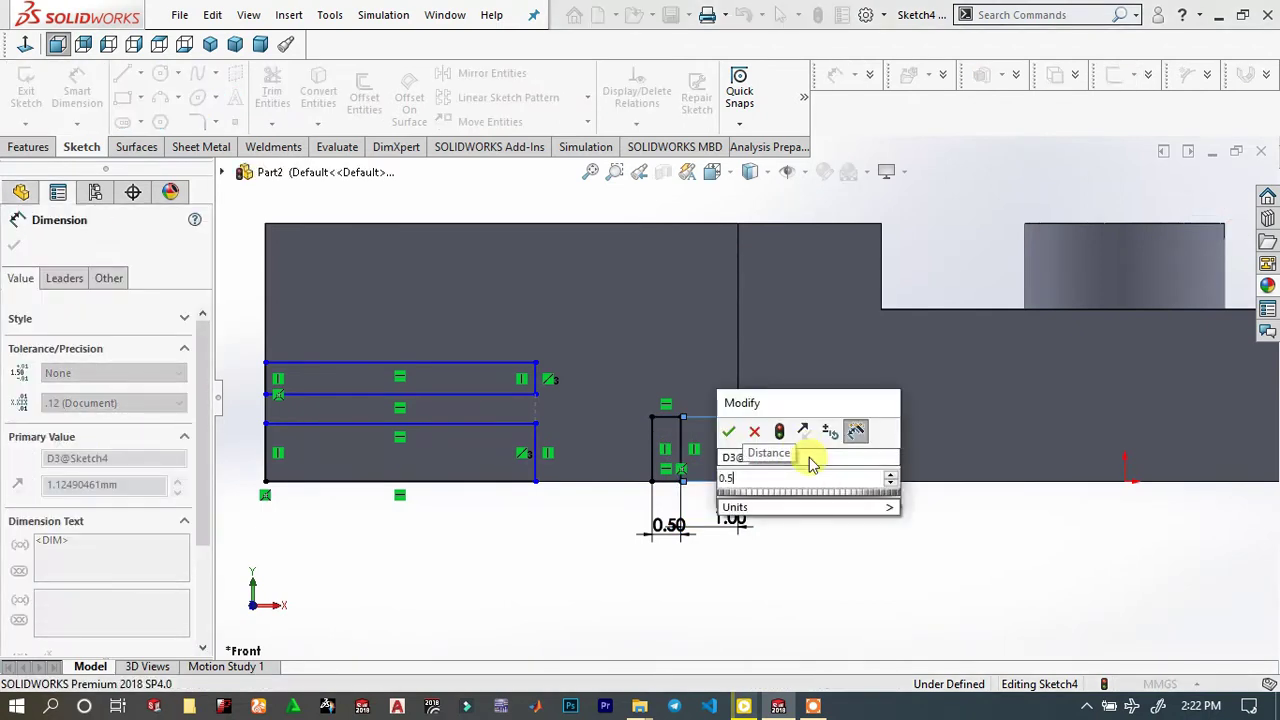
{"action": "key", "text": "Return"}
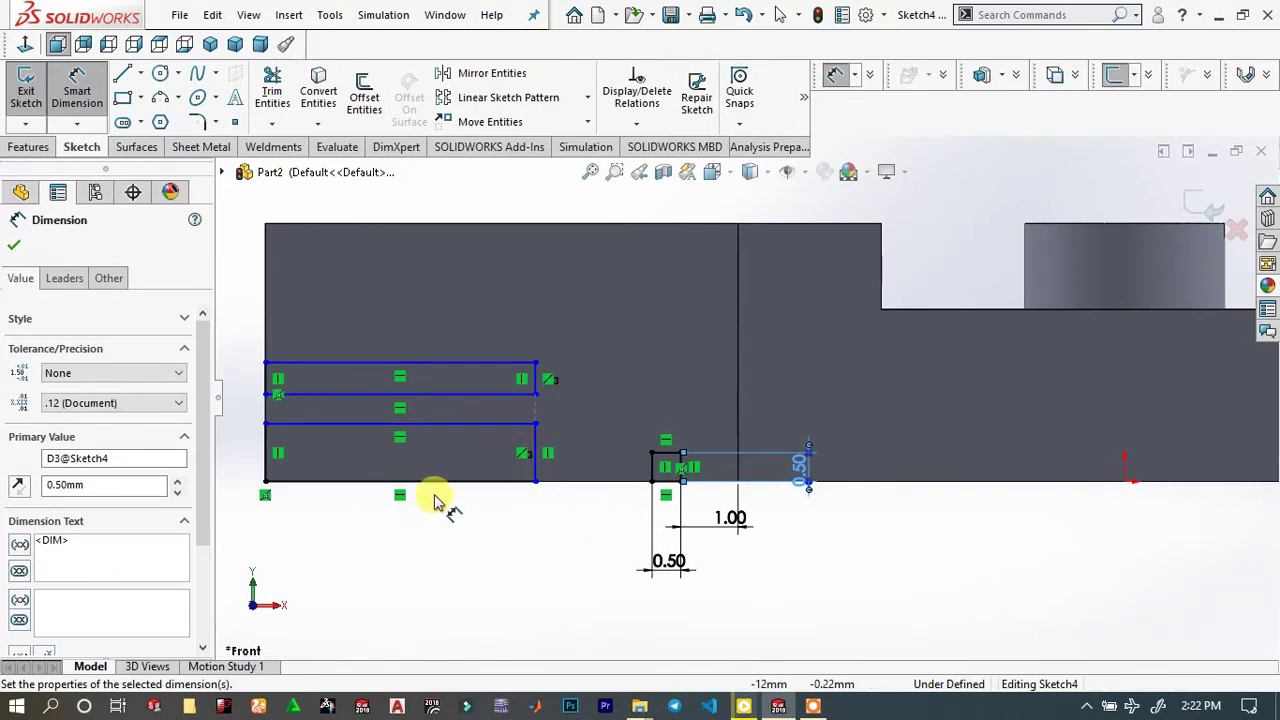
{"action": "left_click", "coordinate": [357, 407]}
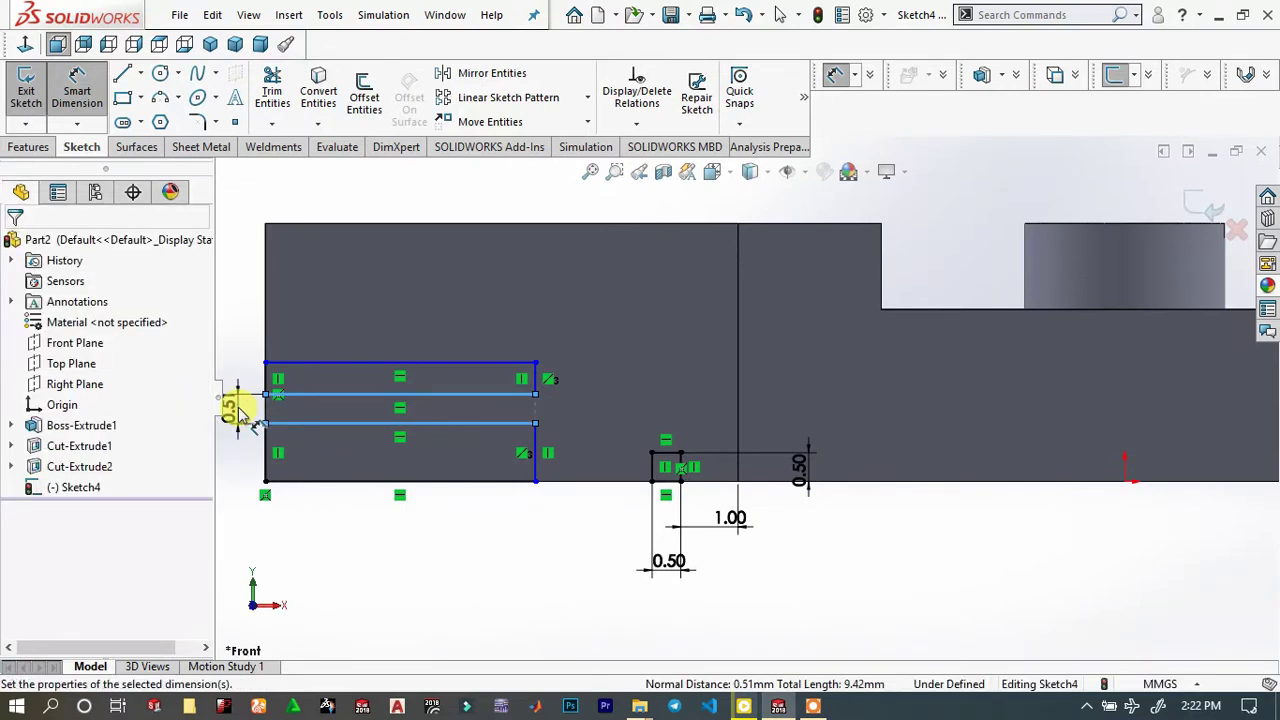
{"action": "left_click", "coordinate": [238, 412]}
{"action": "type", "text": "0.75"}
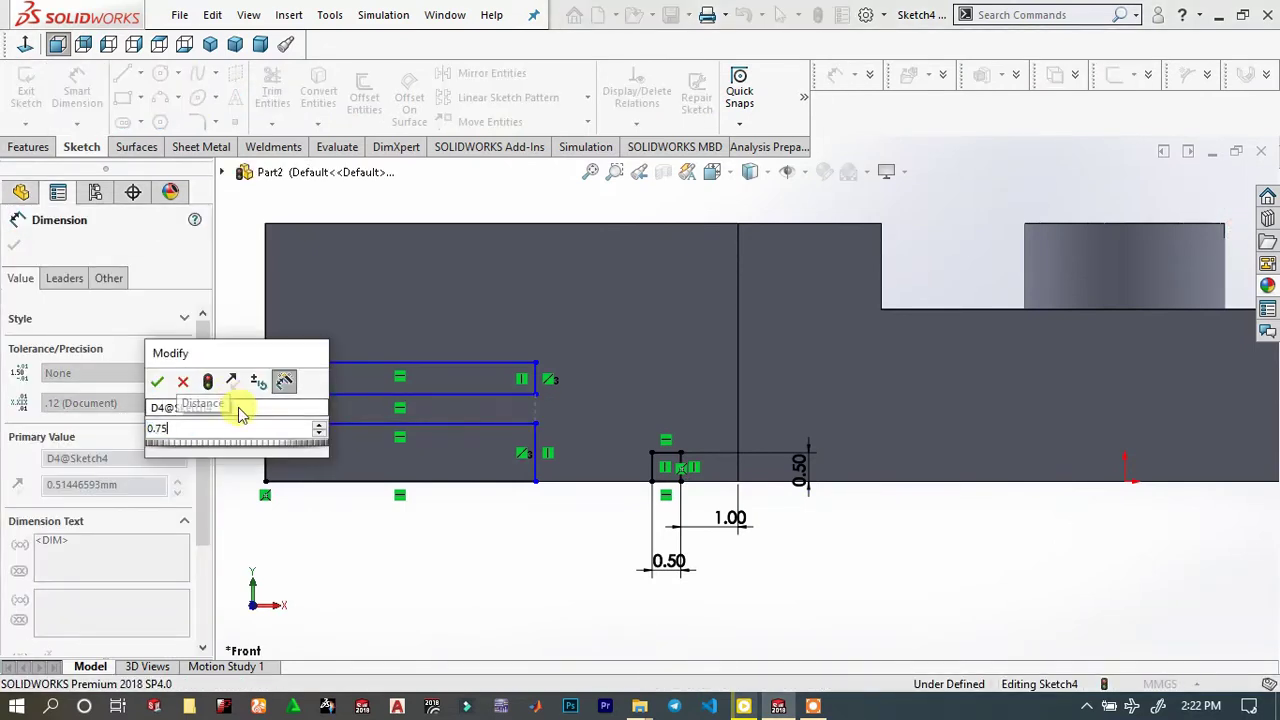
{"action": "key", "text": "Return"}
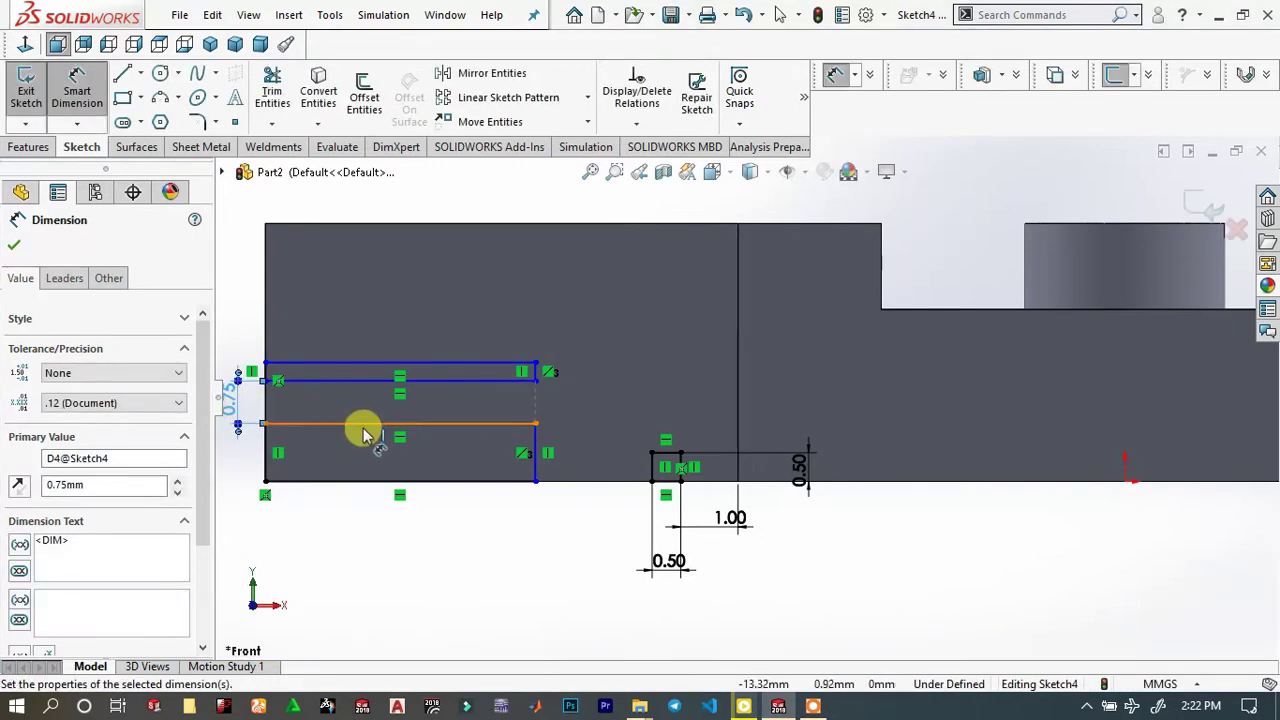
{"action": "left_click", "coordinate": [365, 435]}
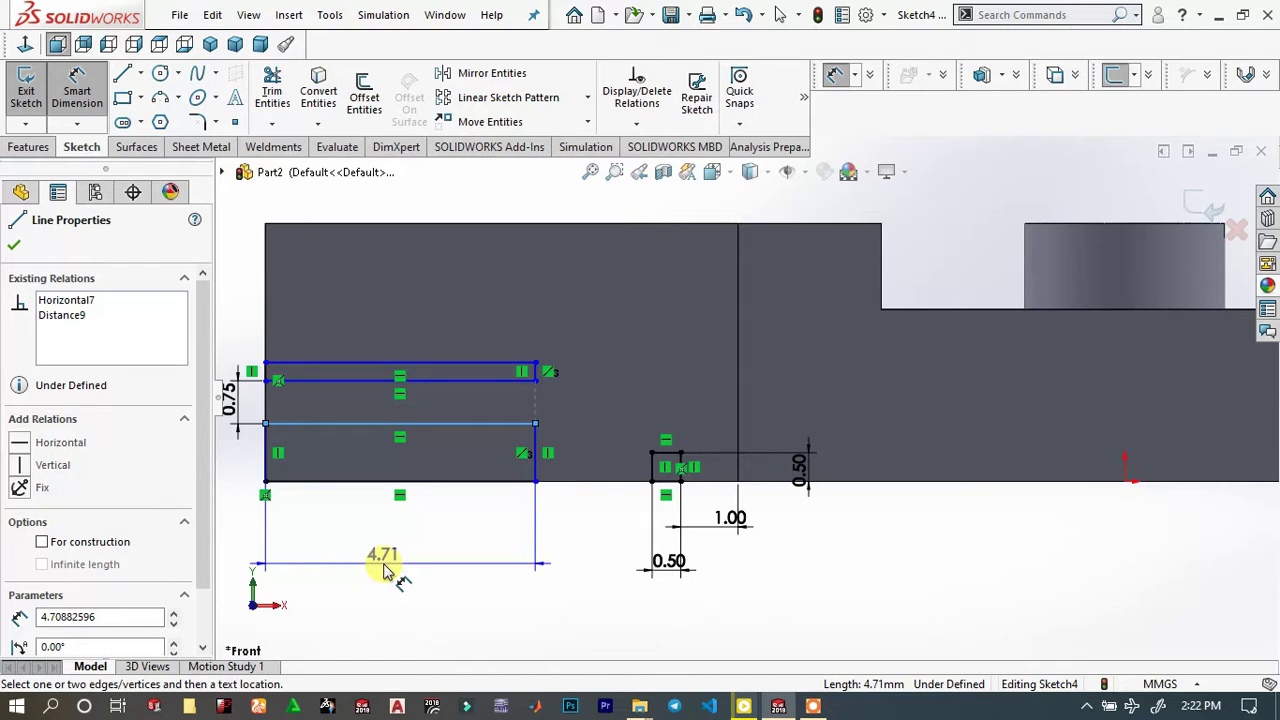
{"action": "key", "text": "Escape"}
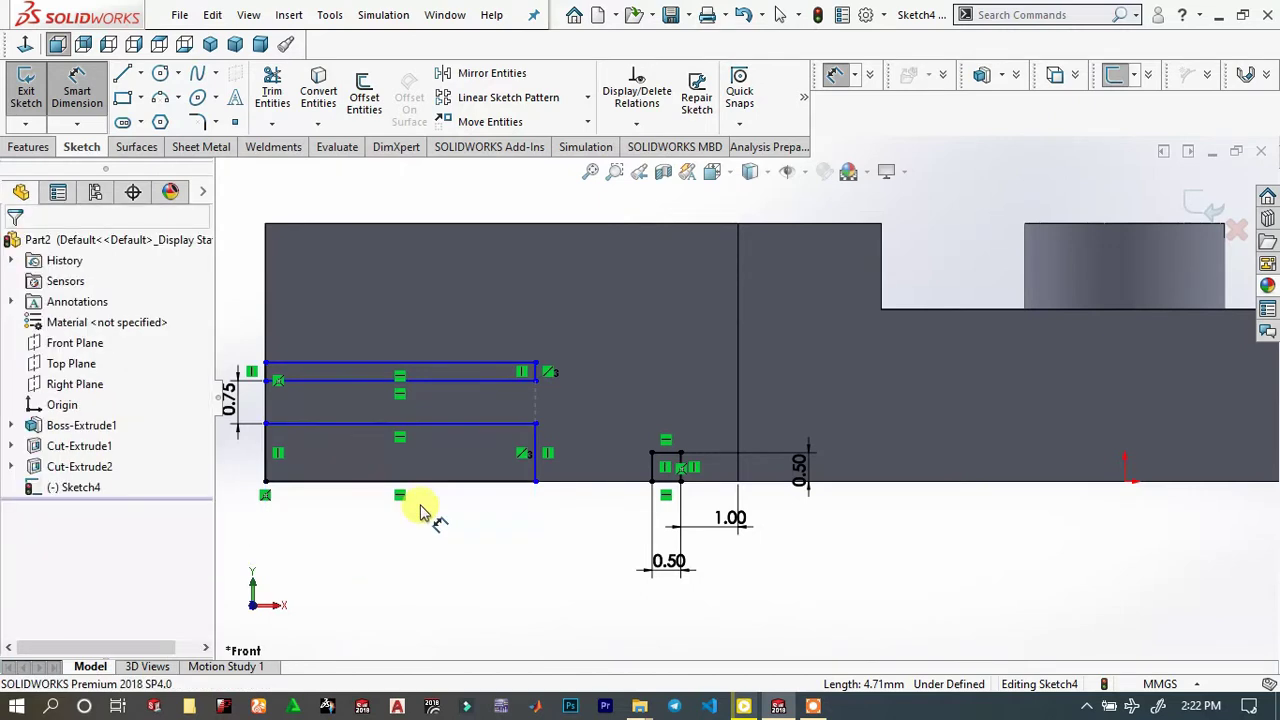
Add a 0.50 horizontal dimension for the slot end
{"action": "left_click", "coordinate": [651, 472]}
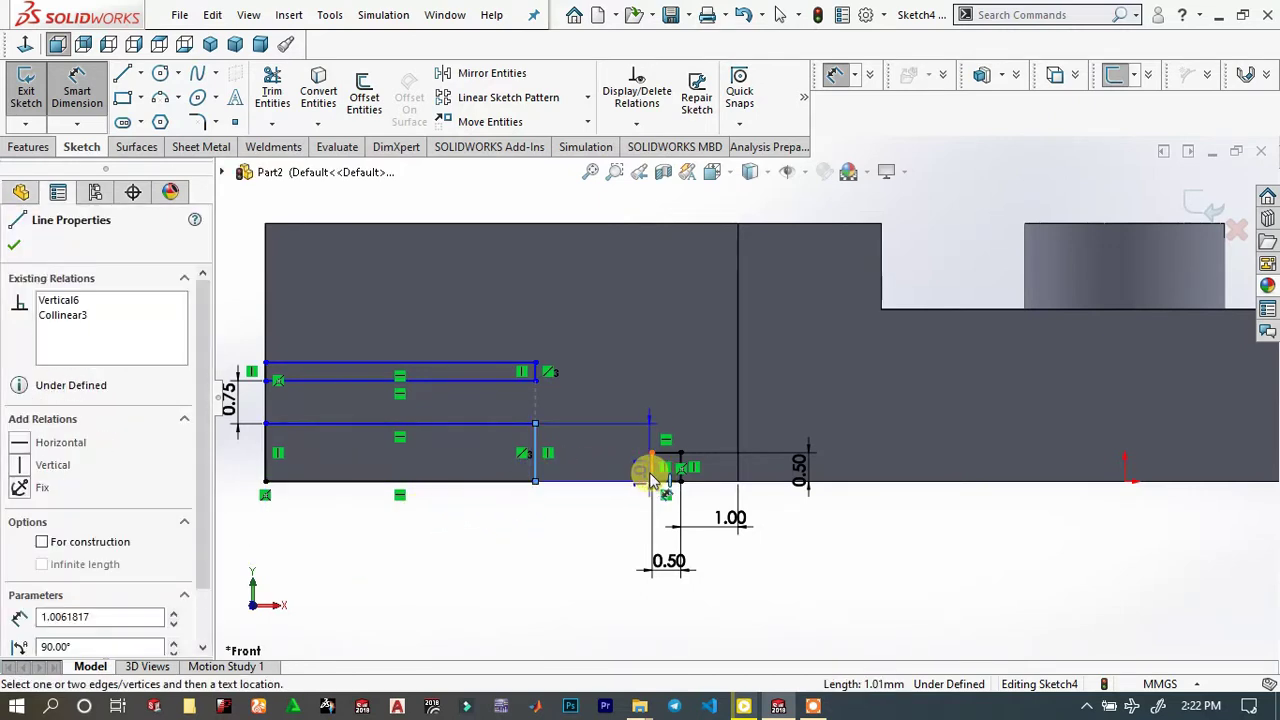
{"action": "left_click", "coordinate": [651, 476]}
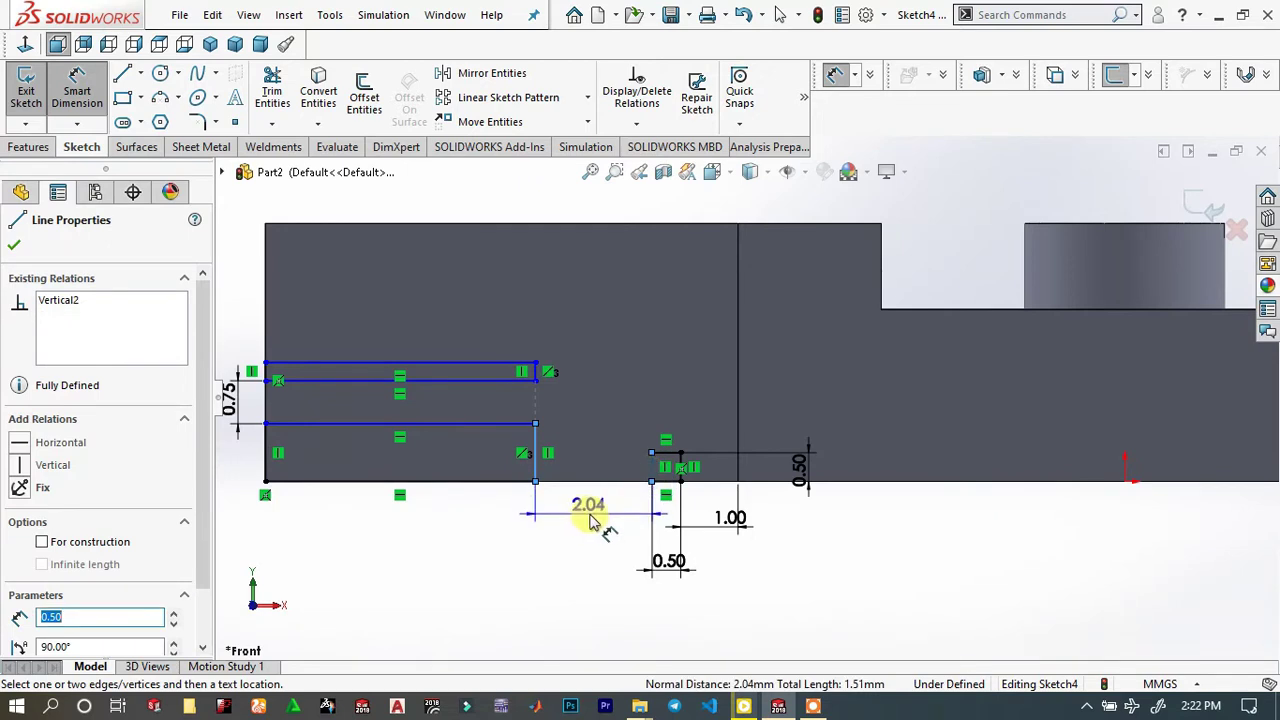
{"action": "key", "text": "Escape"}
{"action": "left_click", "coordinate": [593, 522]}
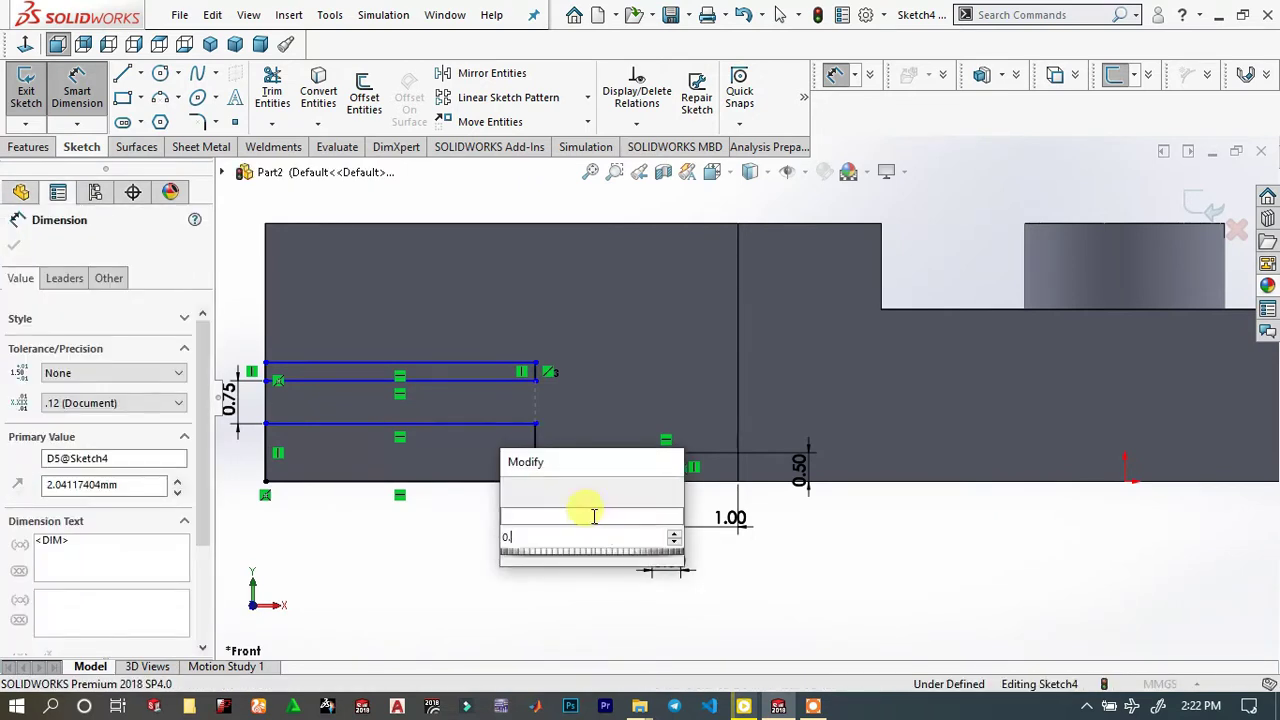
{"action": "type", "text": "0.5"}
{"action": "key", "text": "Return"}
{"action": "key", "text": "Escape"}
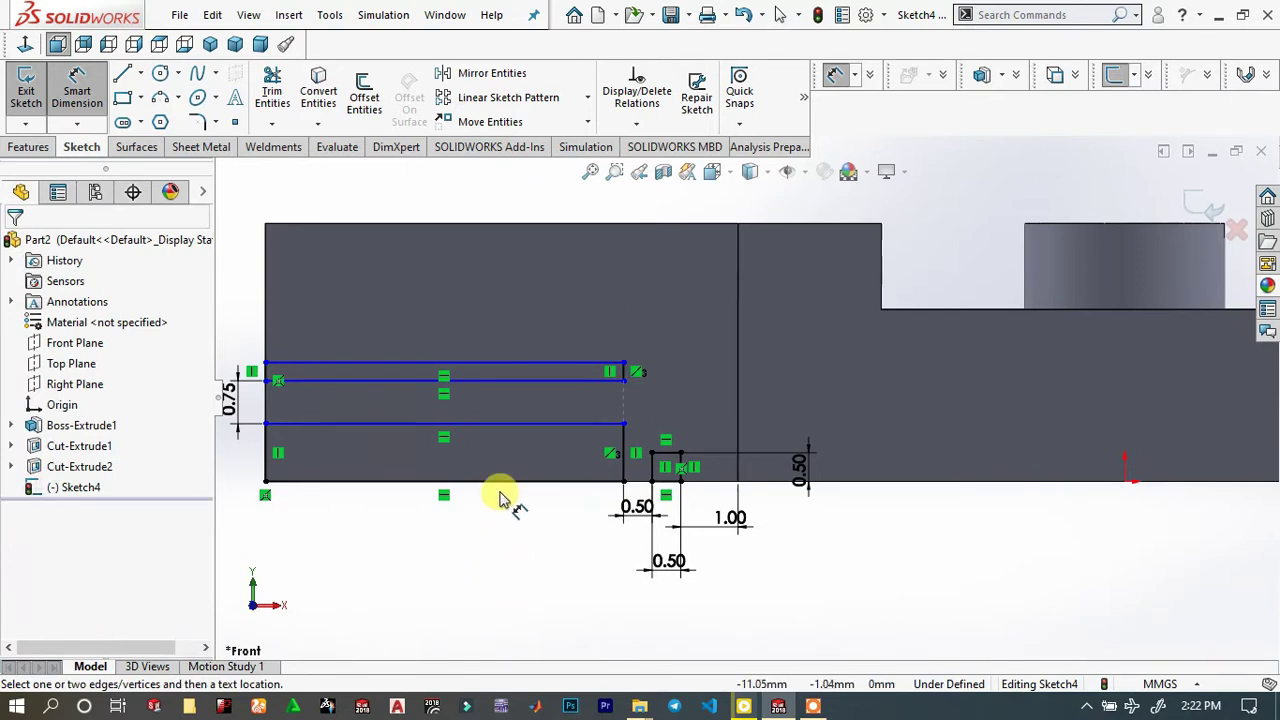
Dimension the upper and lower vertical heights at 1.25 each, fully defining the sketch
{"action": "left_click", "coordinate": [622, 373]}
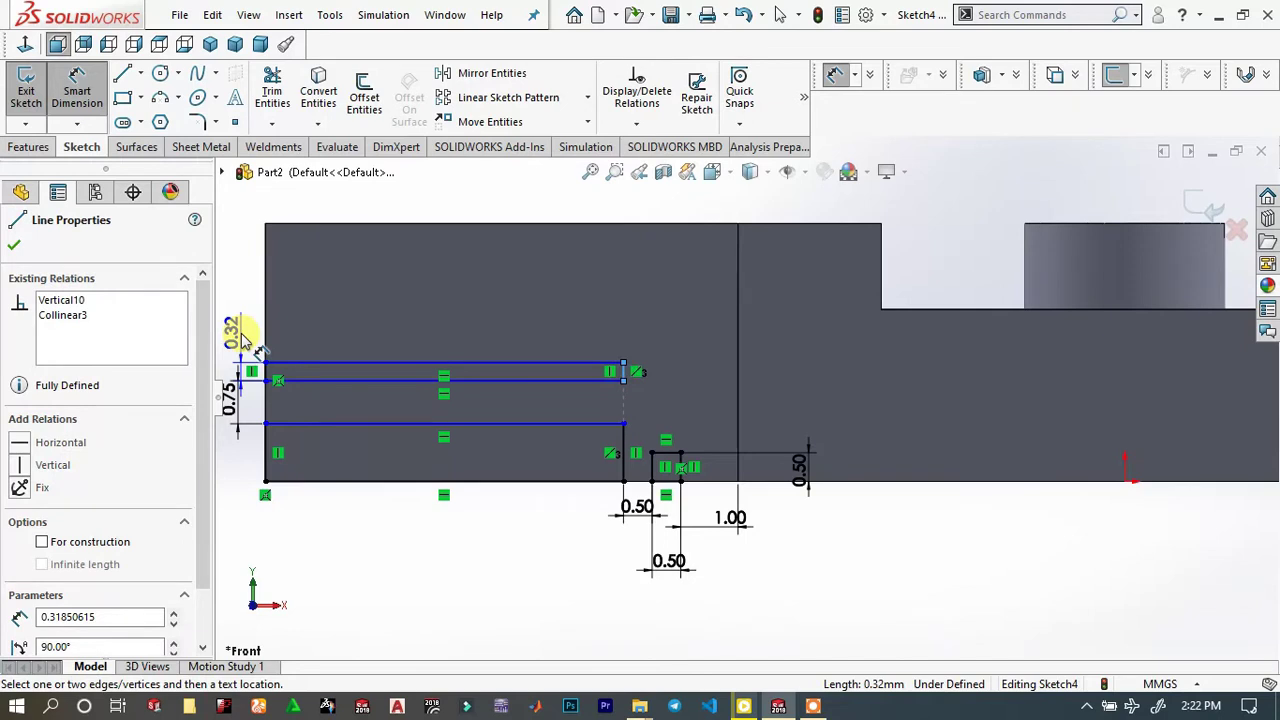
{"action": "left_click", "coordinate": [241, 333]}
{"action": "type", "text": "1."}
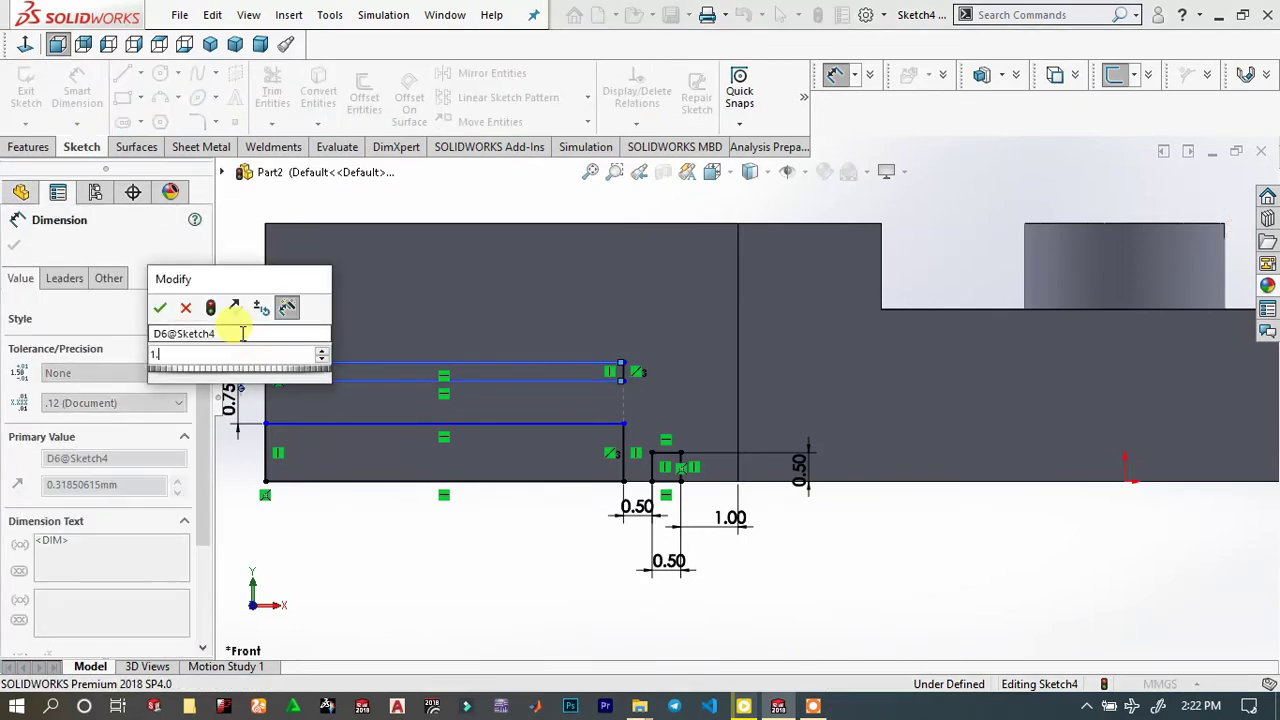
{"action": "type", "text": "25"}
{"action": "key", "text": "Return"}
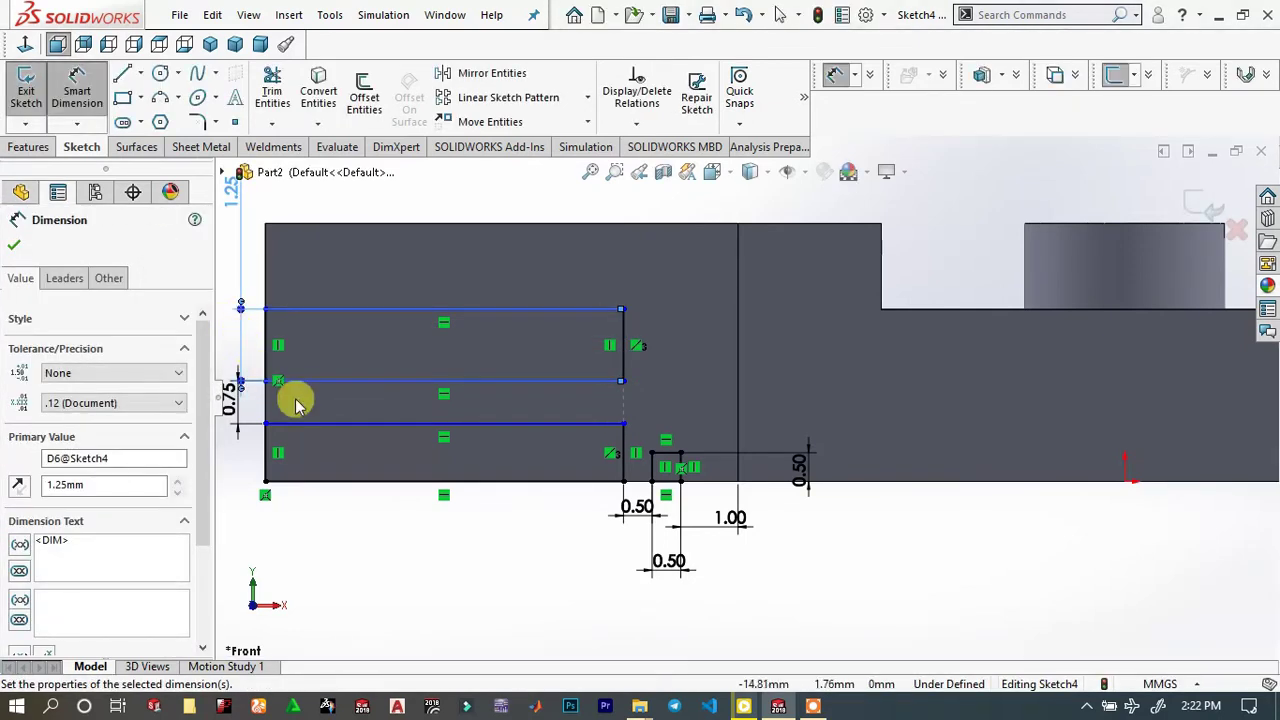
{"action": "left_click", "coordinate": [338, 524]}
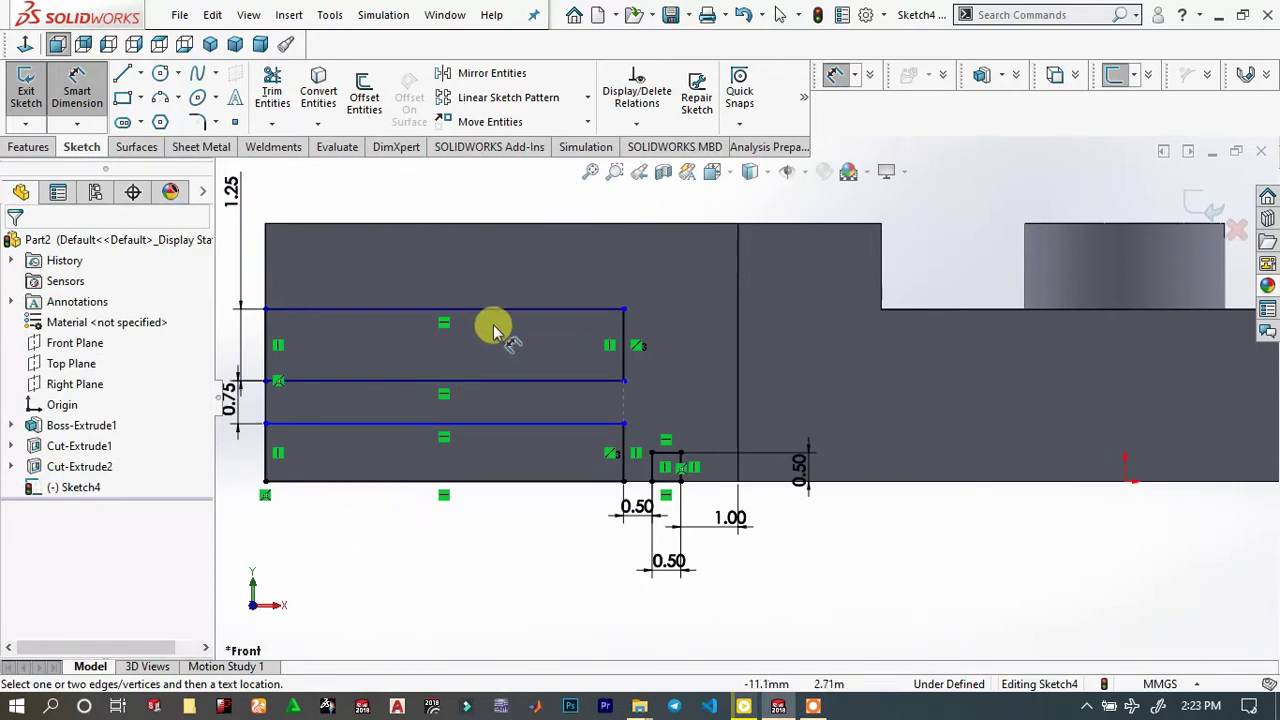
{"action": "left_click", "coordinate": [627, 440]}
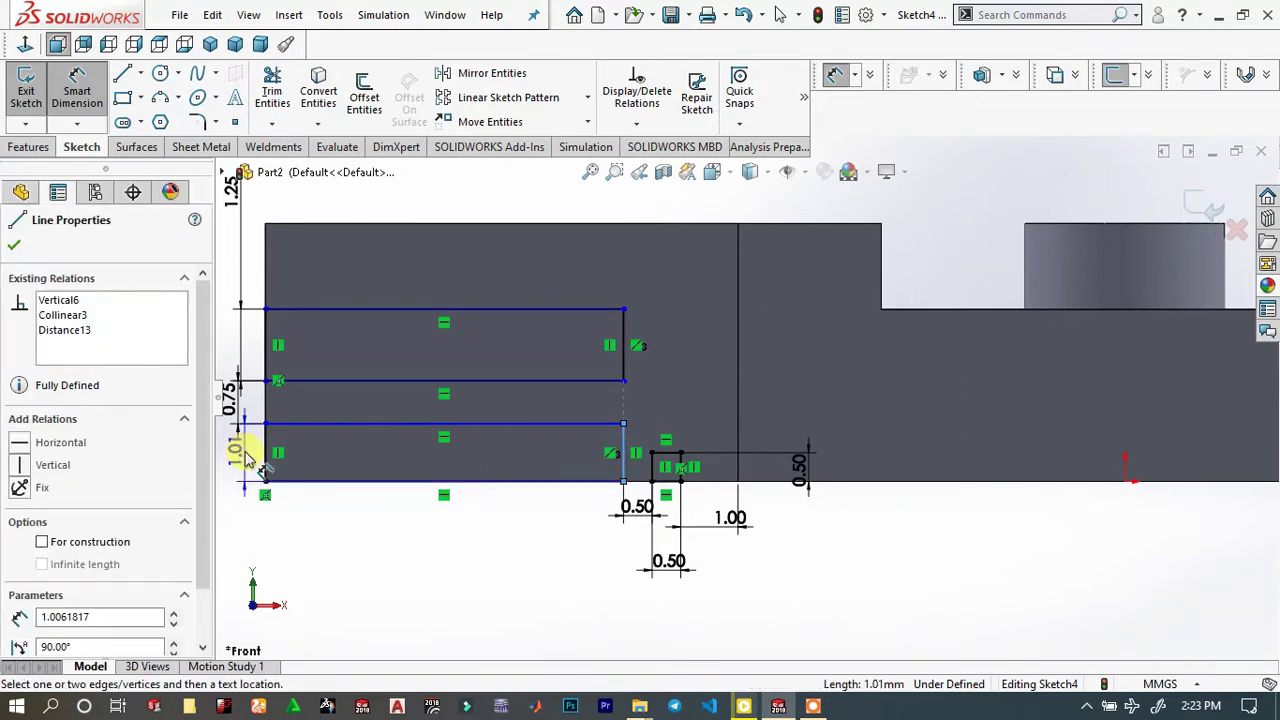
{"action": "left_click", "coordinate": [248, 458]}
{"action": "type", "text": "1."}
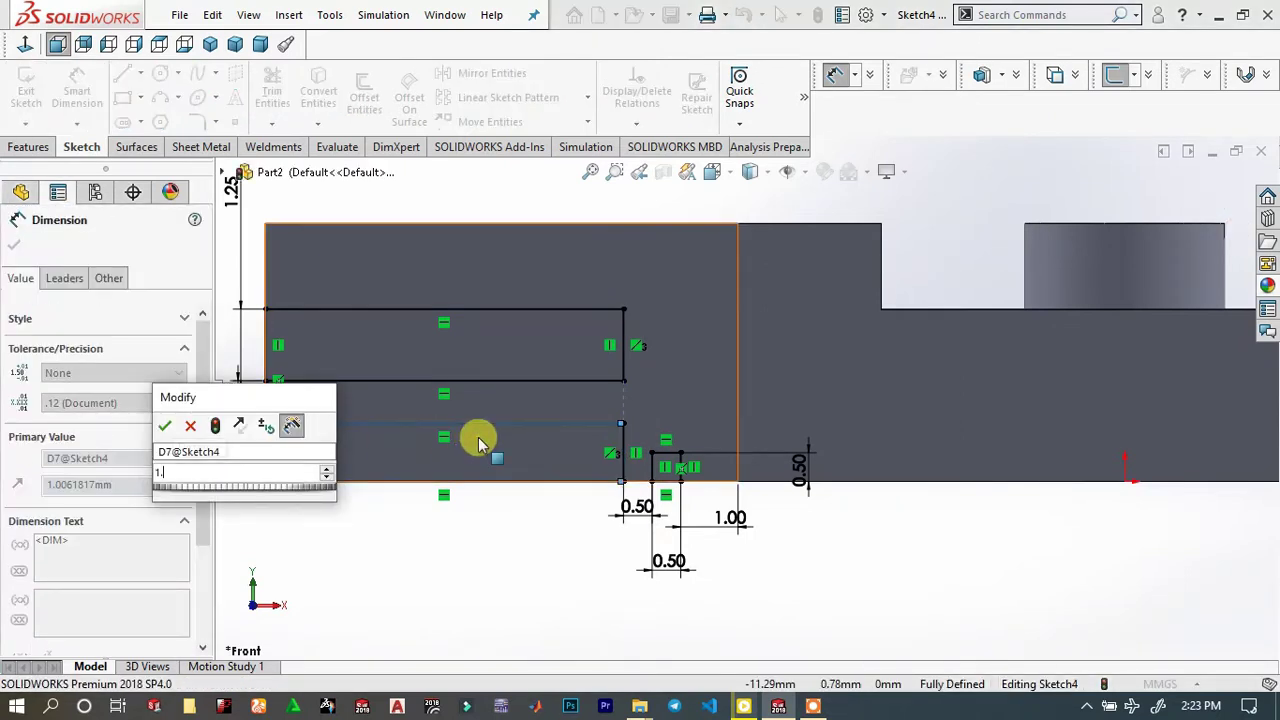
{"action": "type", "text": "25"}
{"action": "key", "text": "Return"}
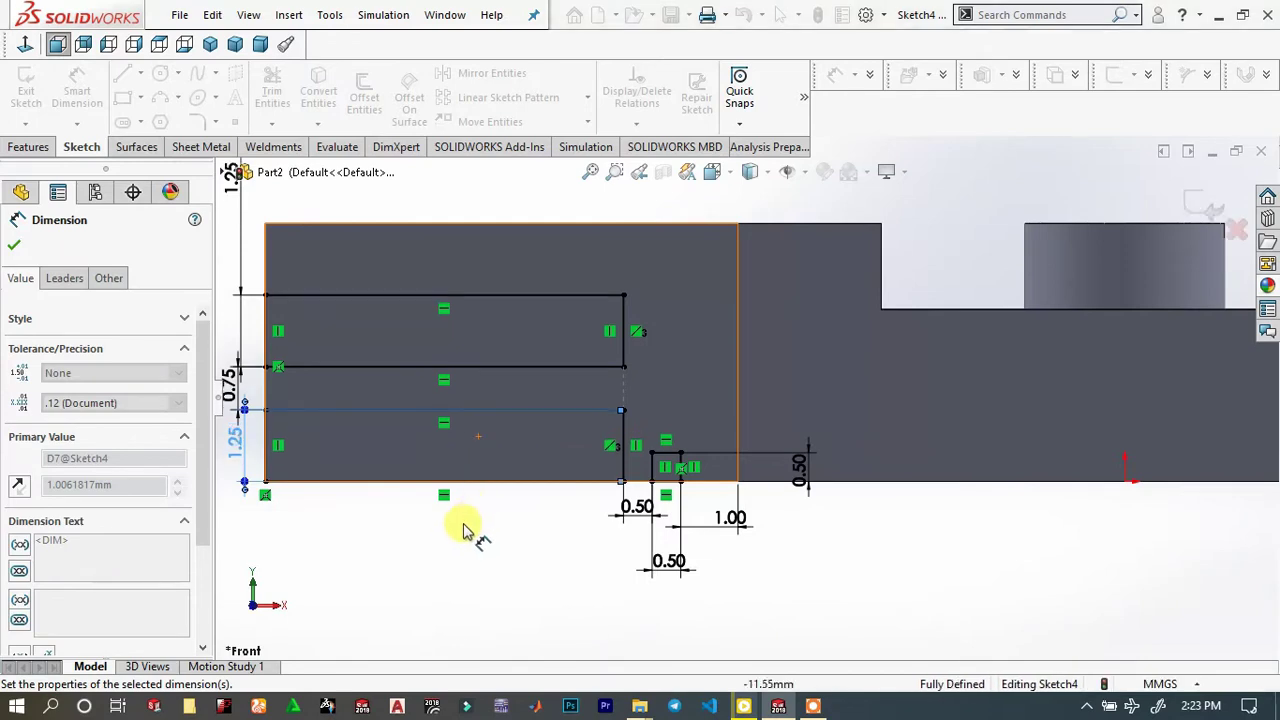
{"action": "left_click", "coordinate": [471, 543]}
{"action": "scroll", "coordinate": [732, 455], "scroll_direction": "up", "scroll_amount": 1}
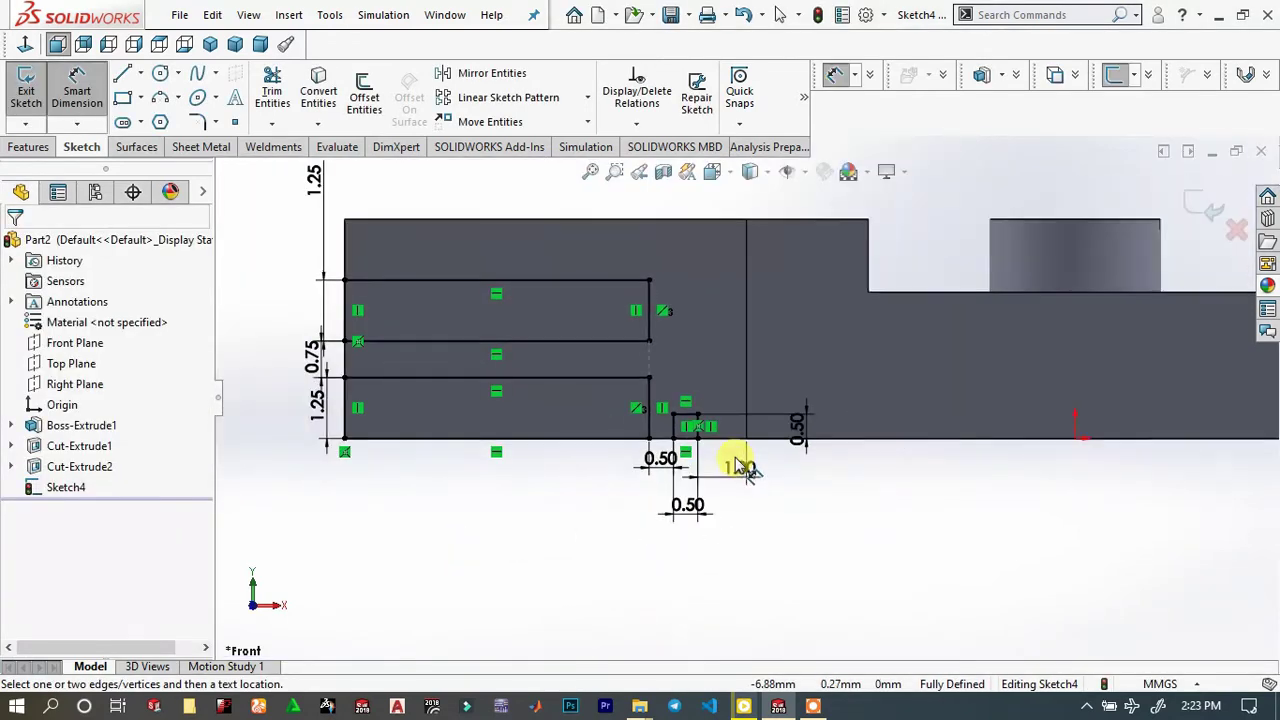
{"action": "scroll", "coordinate": [740, 467], "scroll_direction": "up", "scroll_amount": 2}
{"action": "left_click", "coordinate": [20, 150]}
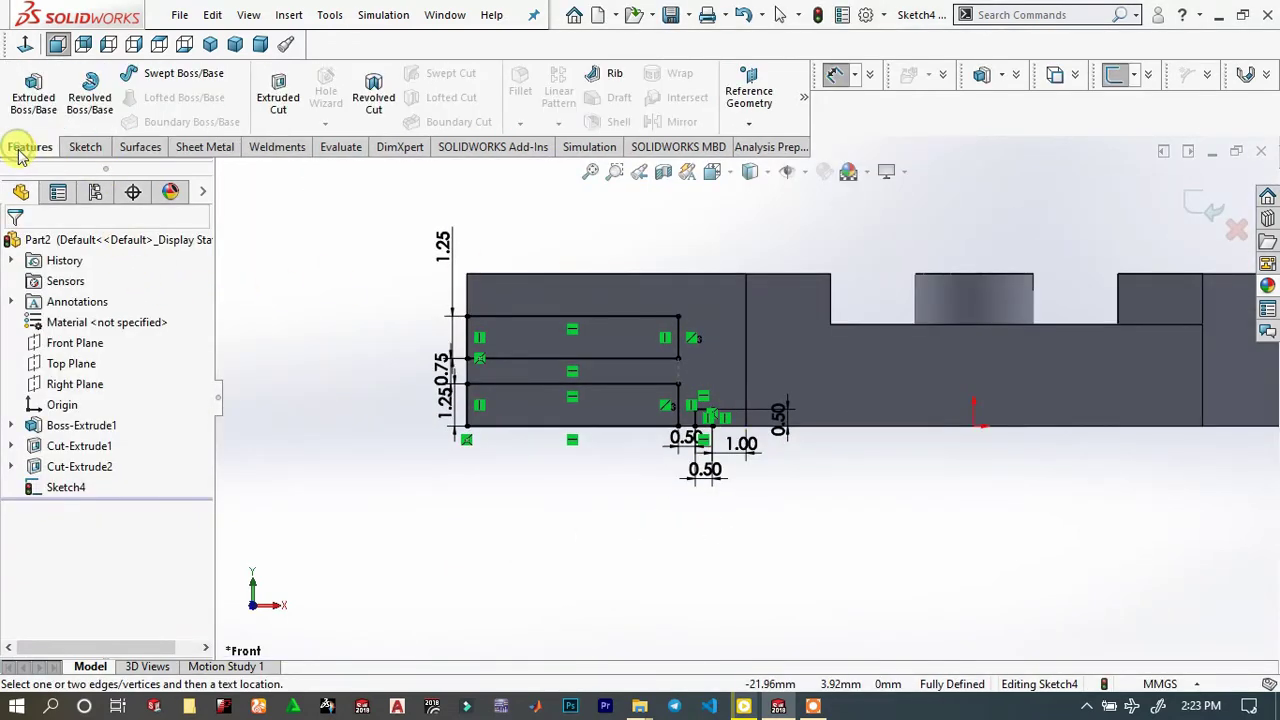
Extrude-cut the slots Through All - Both, then start a new sketch on the top face
{"action": "left_click", "coordinate": [276, 100]}
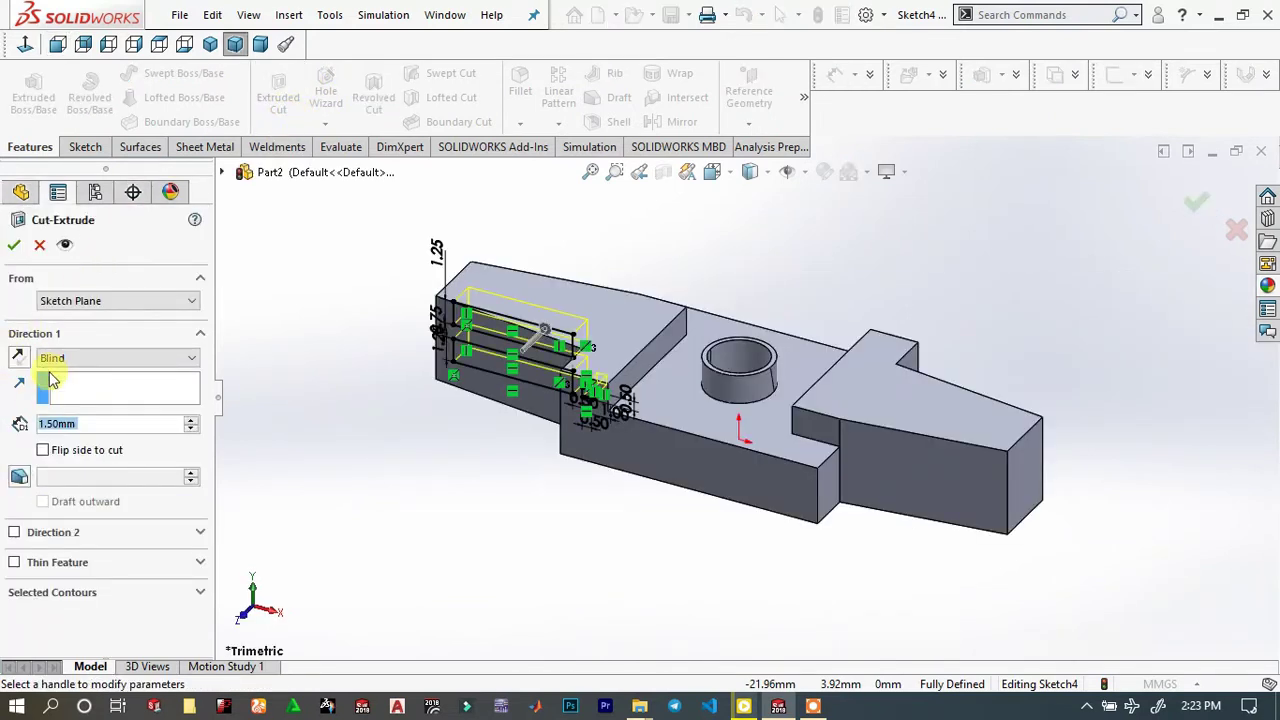
{"action": "left_click", "coordinate": [82, 360]}
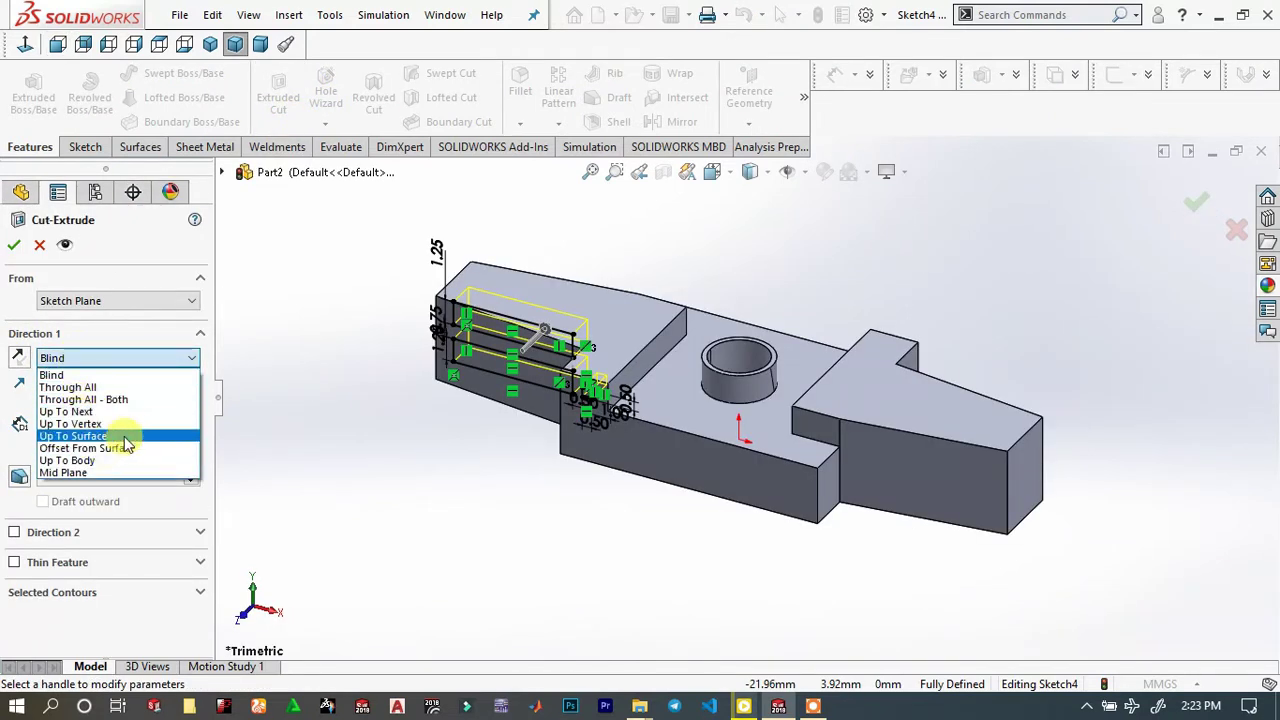
{"action": "left_click", "coordinate": [138, 401]}
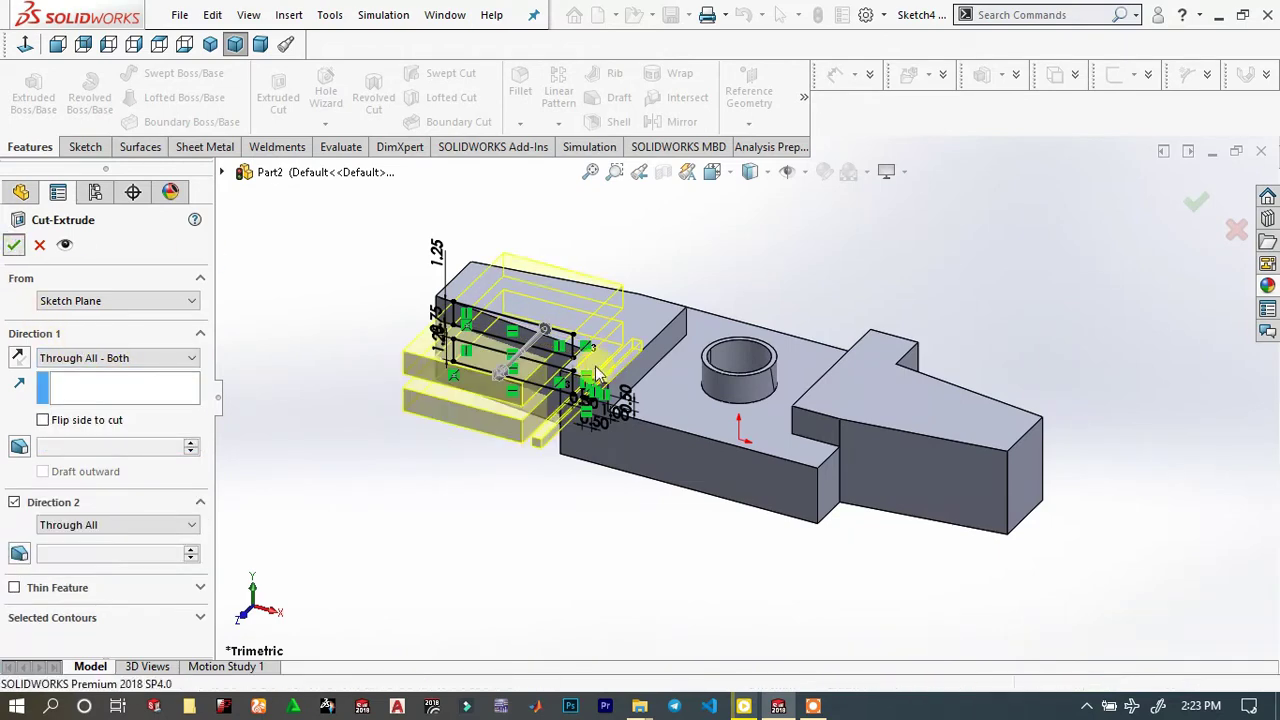
{"action": "key", "text": "Return"}
{"action": "left_click", "coordinate": [710, 358]}
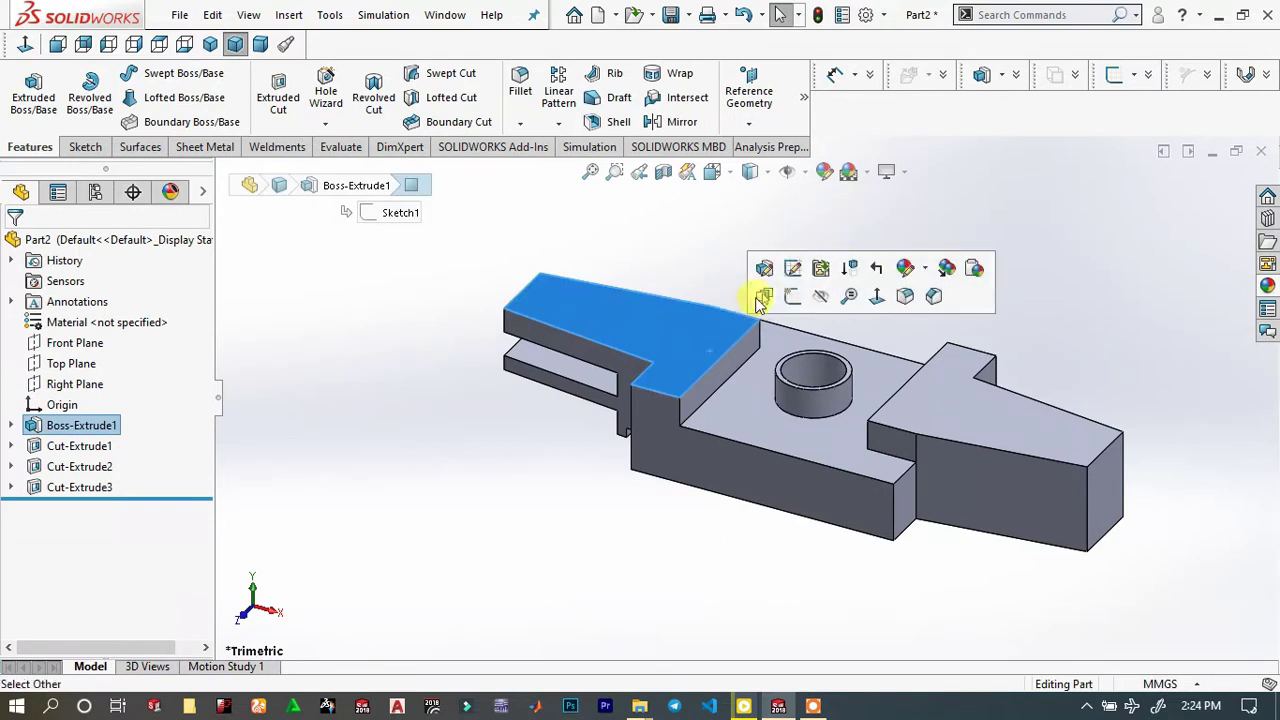
{"action": "left_click", "coordinate": [789, 267]}
Draw two corner rectangles filling the left and right notches beside the angled ends
{"action": "scroll", "coordinate": [740, 470], "scroll_direction": "down", "scroll_amount": 3}
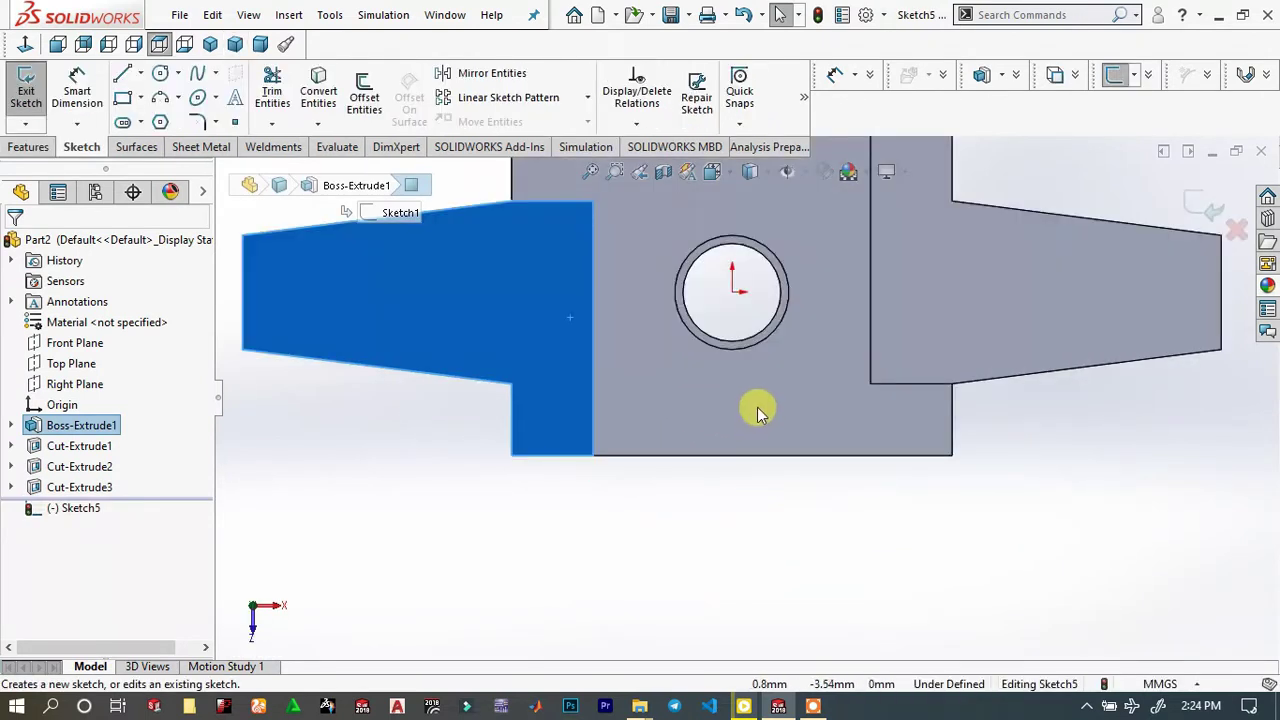
{"action": "left_click", "coordinate": [123, 97]}
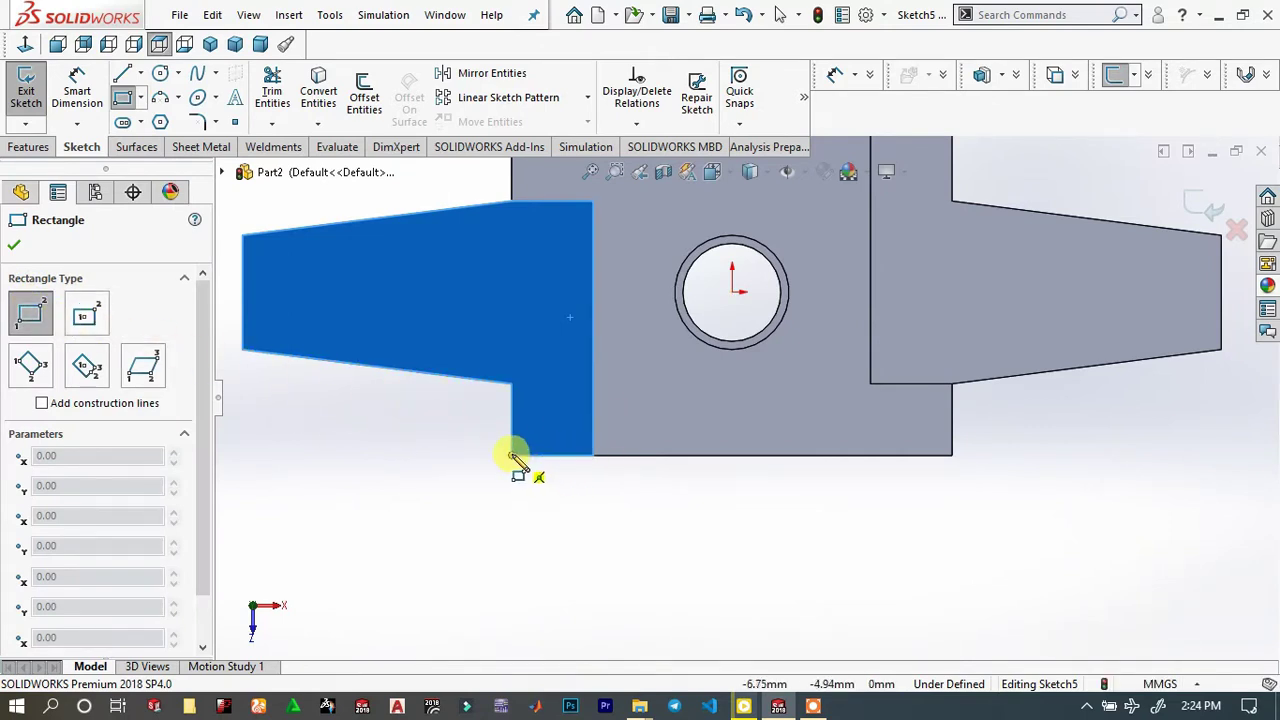
{"action": "left_click", "coordinate": [593, 456]}
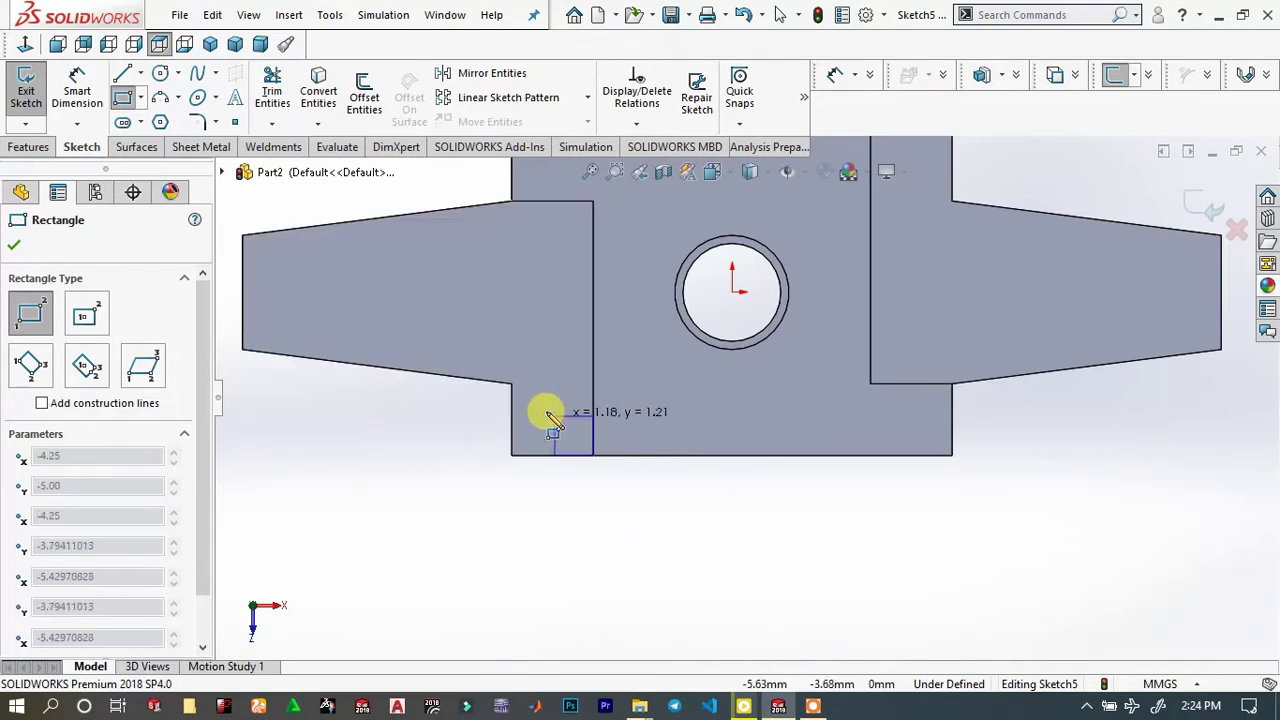
{"action": "left_click", "coordinate": [512, 383]}
{"action": "scroll", "coordinate": [811, 349], "scroll_direction": "up", "scroll_amount": 5}
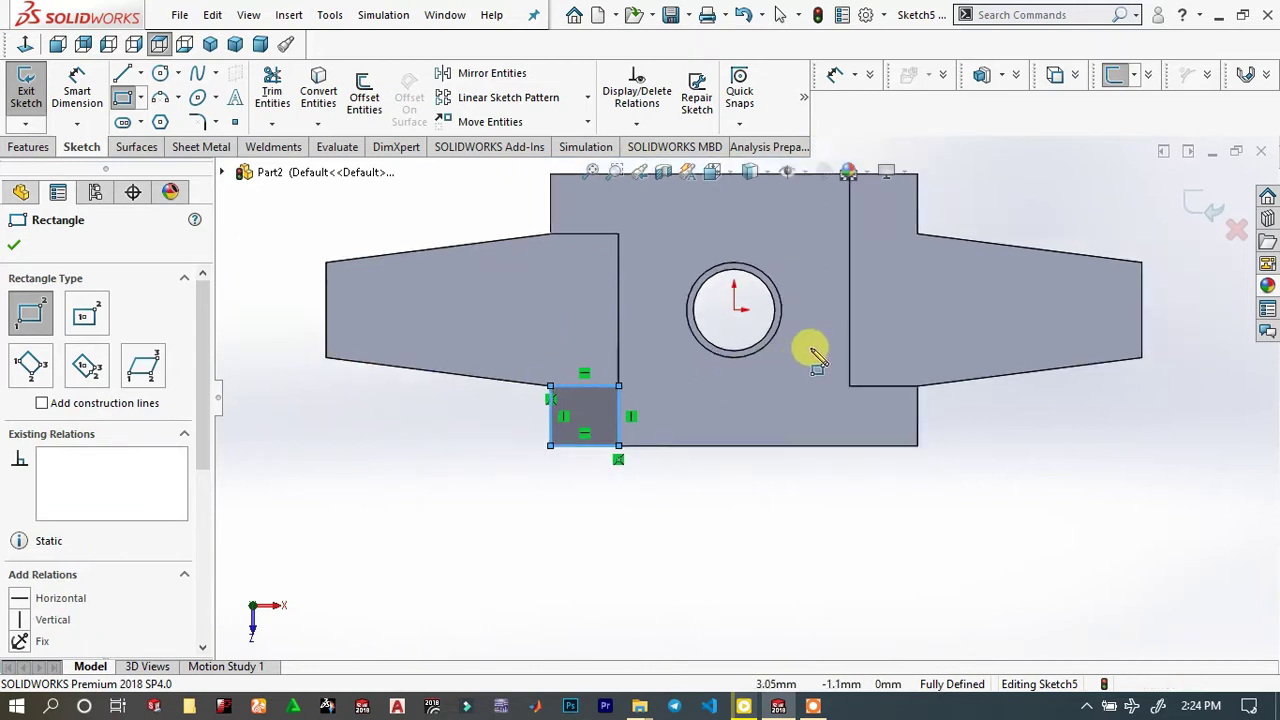
{"action": "scroll", "coordinate": [822, 345], "scroll_direction": "down", "scroll_amount": 5}
{"action": "scroll", "coordinate": [822, 345], "scroll_direction": "down", "scroll_amount": 4}
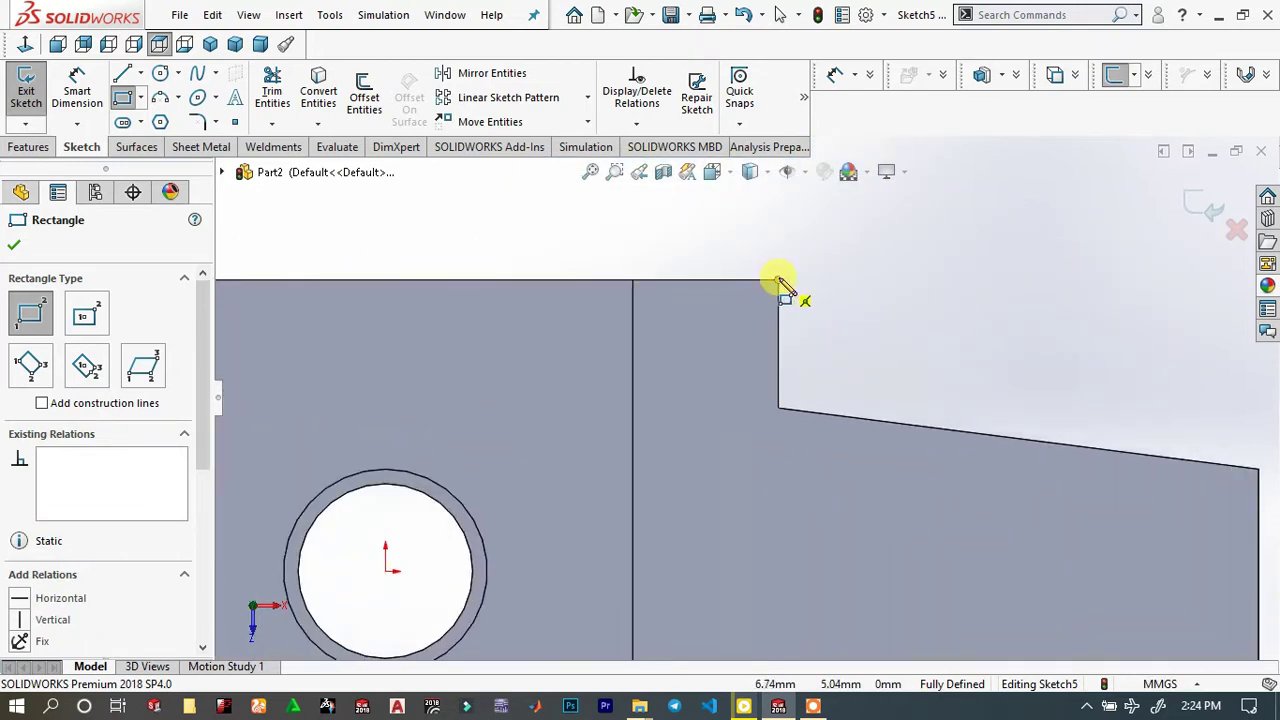
{"action": "left_click", "coordinate": [778, 291]}
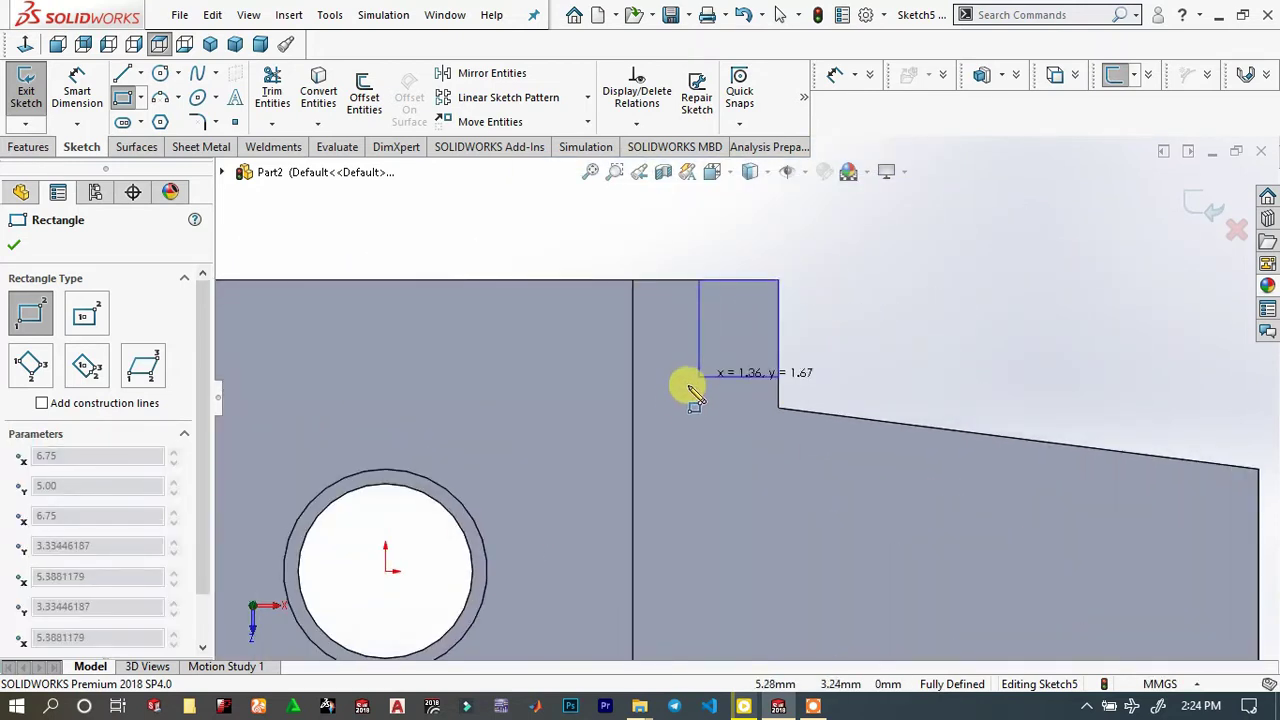
{"action": "left_click", "coordinate": [632, 402]}
{"action": "right_click", "coordinate": [866, 363]}
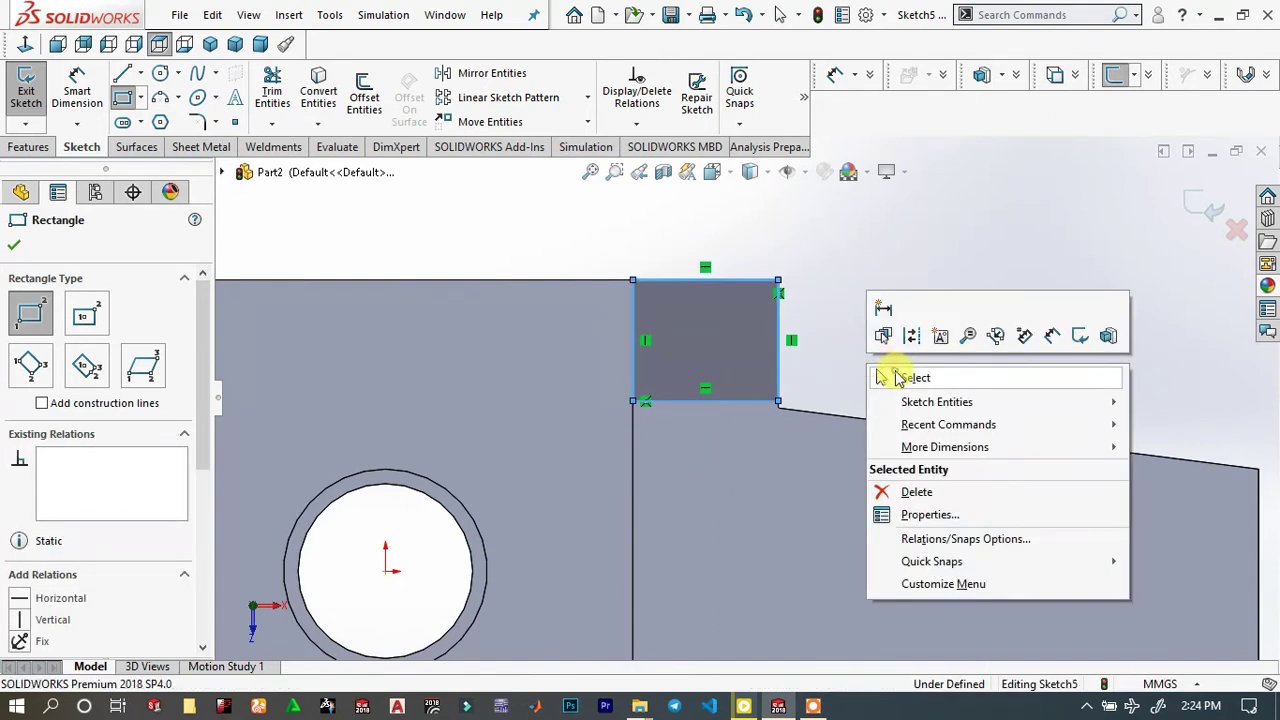
{"action": "left_click", "coordinate": [903, 374]}
Make a rectangle corner coincident with the sloped edge's end point to fully define the sketch
{"action": "left_click", "coordinate": [778, 401]}
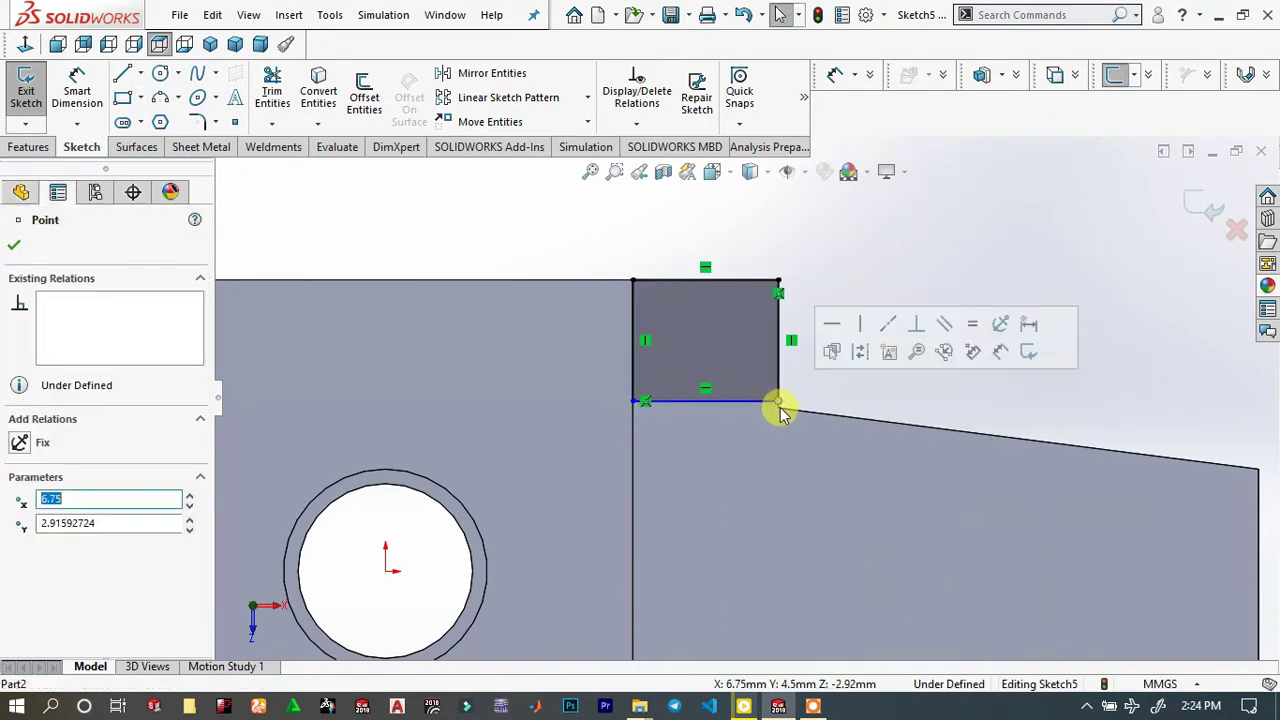
{"action": "scroll", "coordinate": [778, 407], "scroll_direction": "down", "scroll_amount": 5}
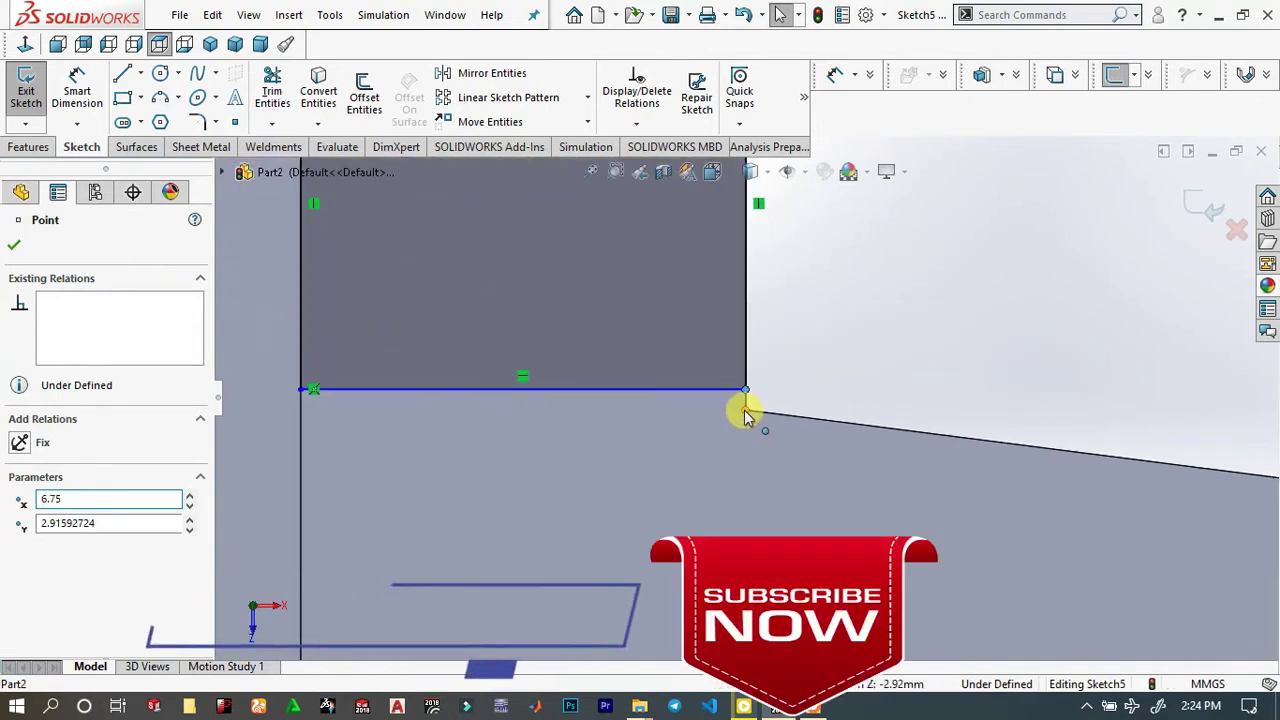
{"action": "left_click", "coordinate": [744, 410], "text": "ctrl"}
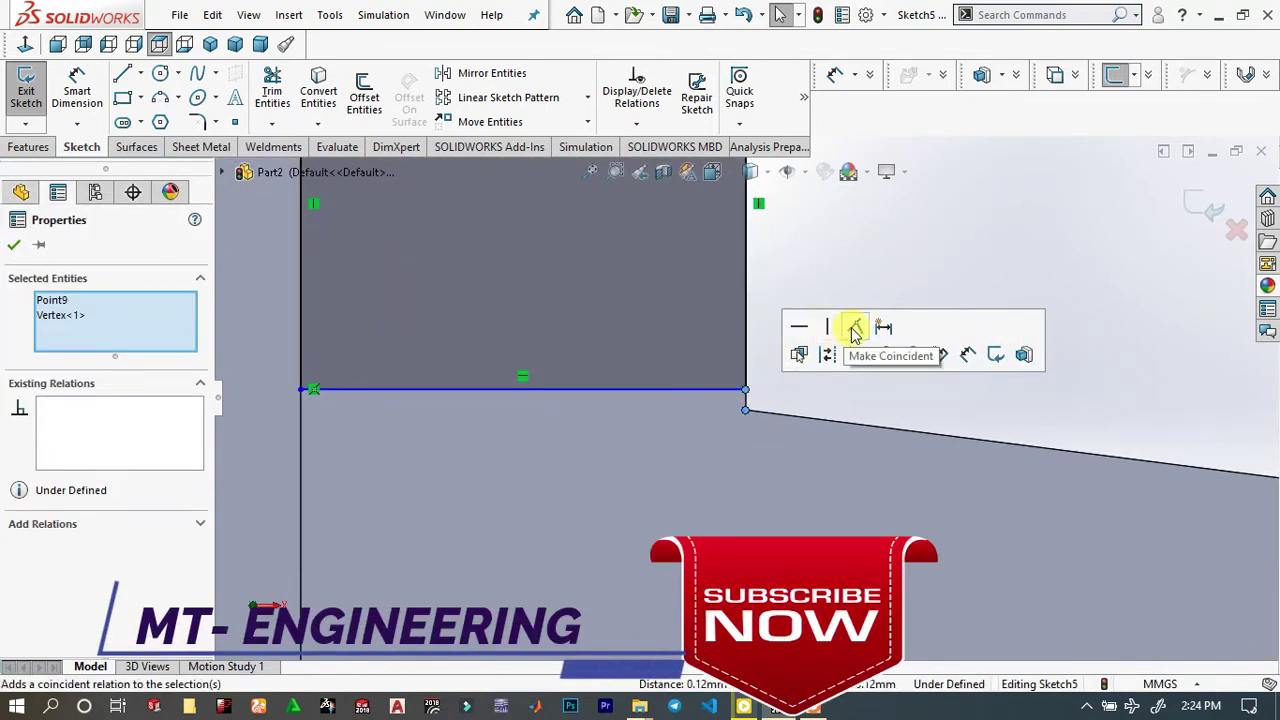
{"action": "left_click", "coordinate": [851, 329]}
{"action": "scroll", "coordinate": [751, 390], "scroll_direction": "up", "scroll_amount": 3}
{"action": "scroll", "coordinate": [752, 386], "scroll_direction": "up", "scroll_amount": 5}
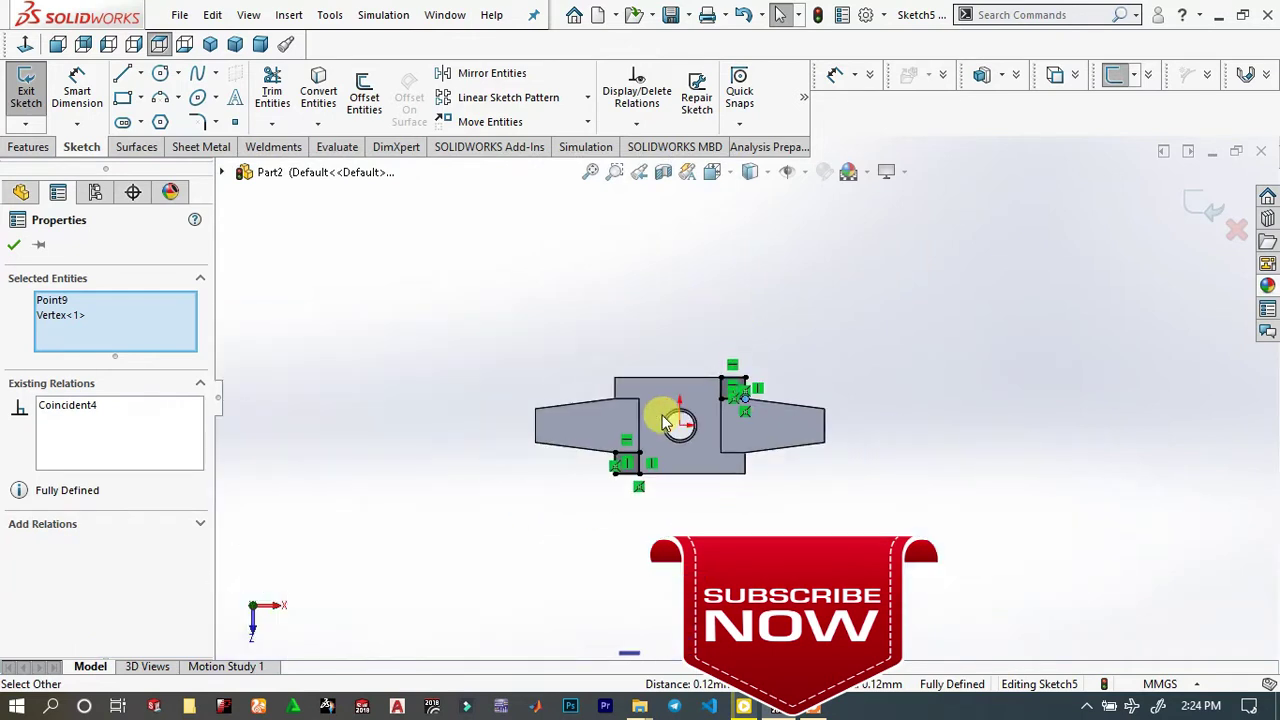
{"action": "scroll", "coordinate": [669, 449], "scroll_direction": "down", "scroll_amount": 4}
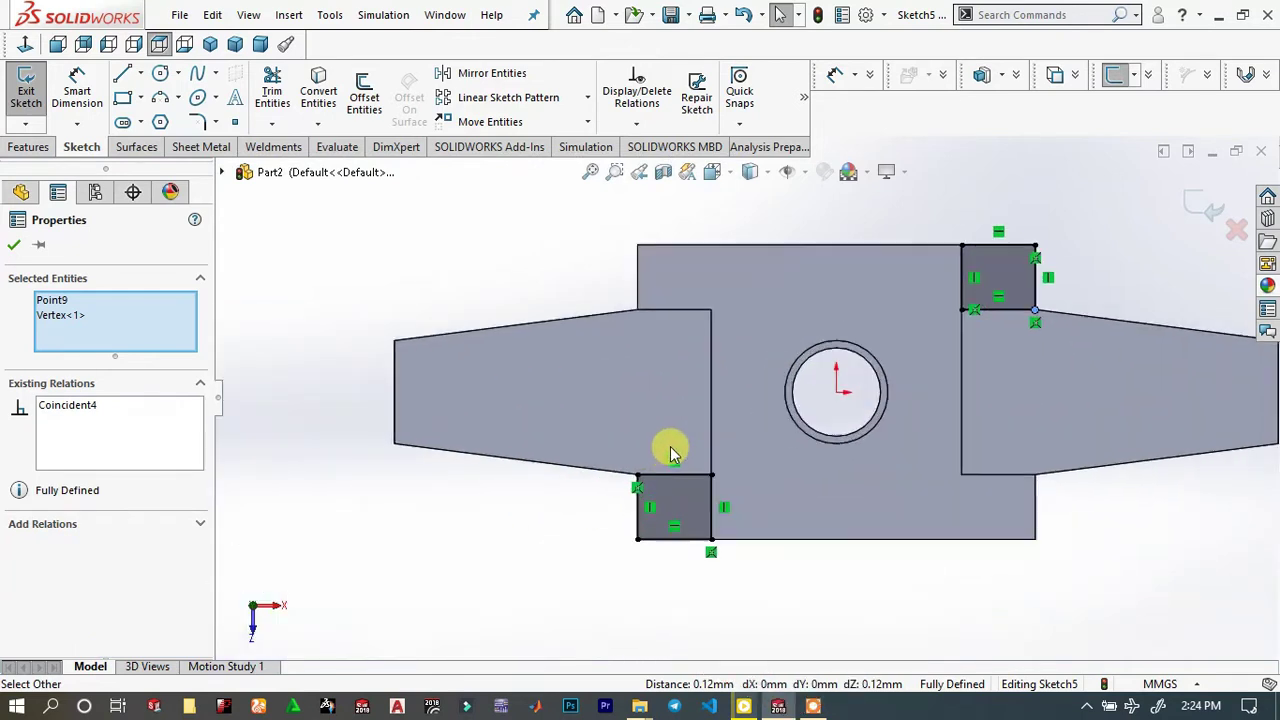
{"action": "left_click", "coordinate": [46, 152]}
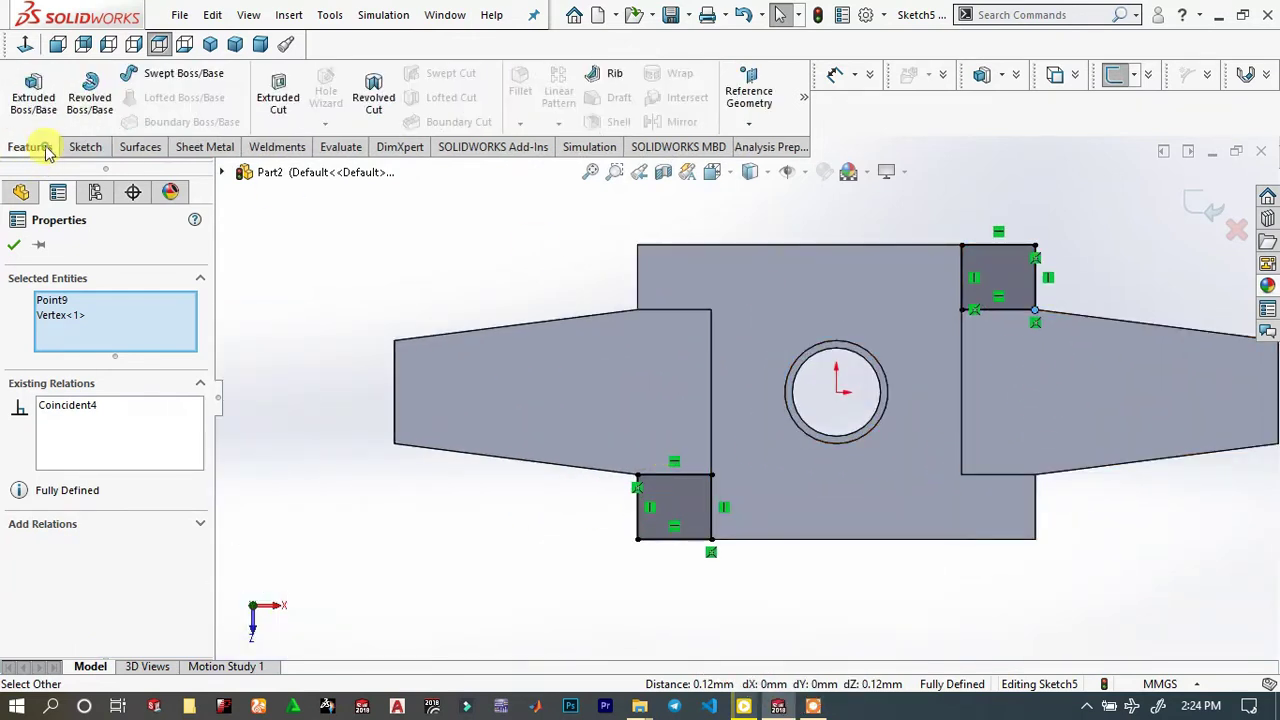
Extrude-cut the two rectangles Blind 1.00 mm deep into the top face
{"action": "left_click", "coordinate": [289, 91]}
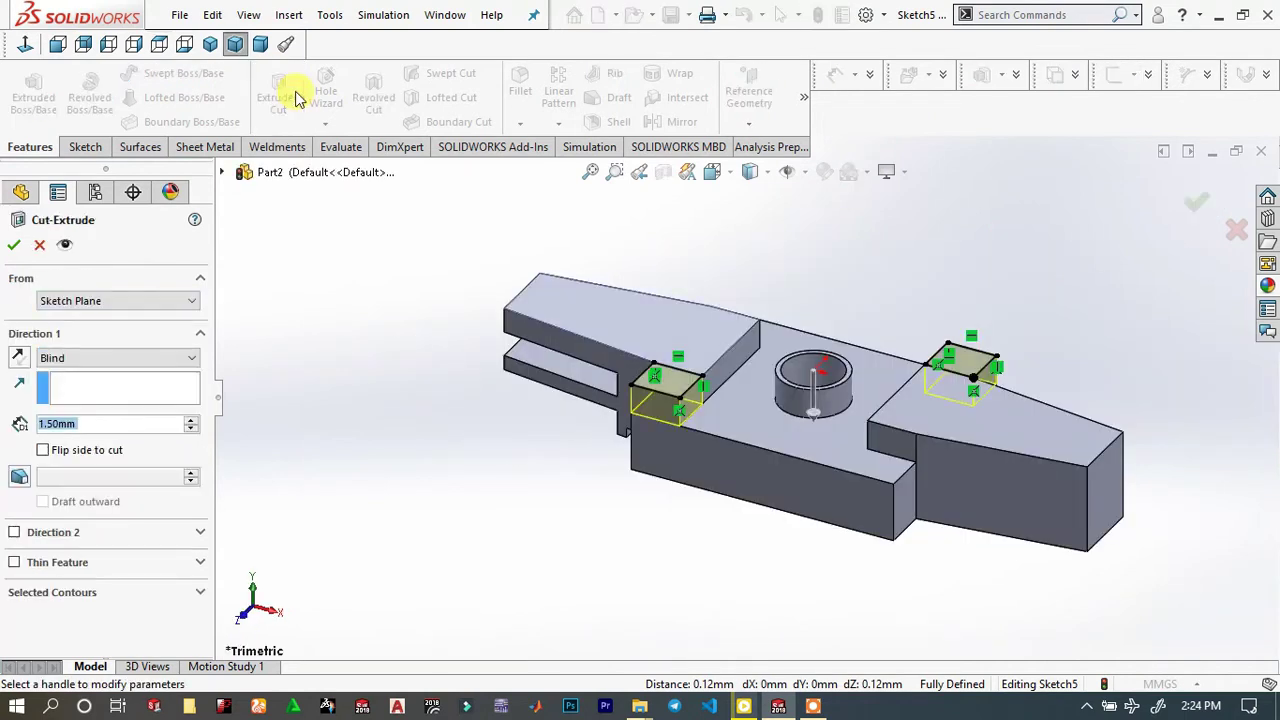
{"action": "left_click", "coordinate": [11, 245]}
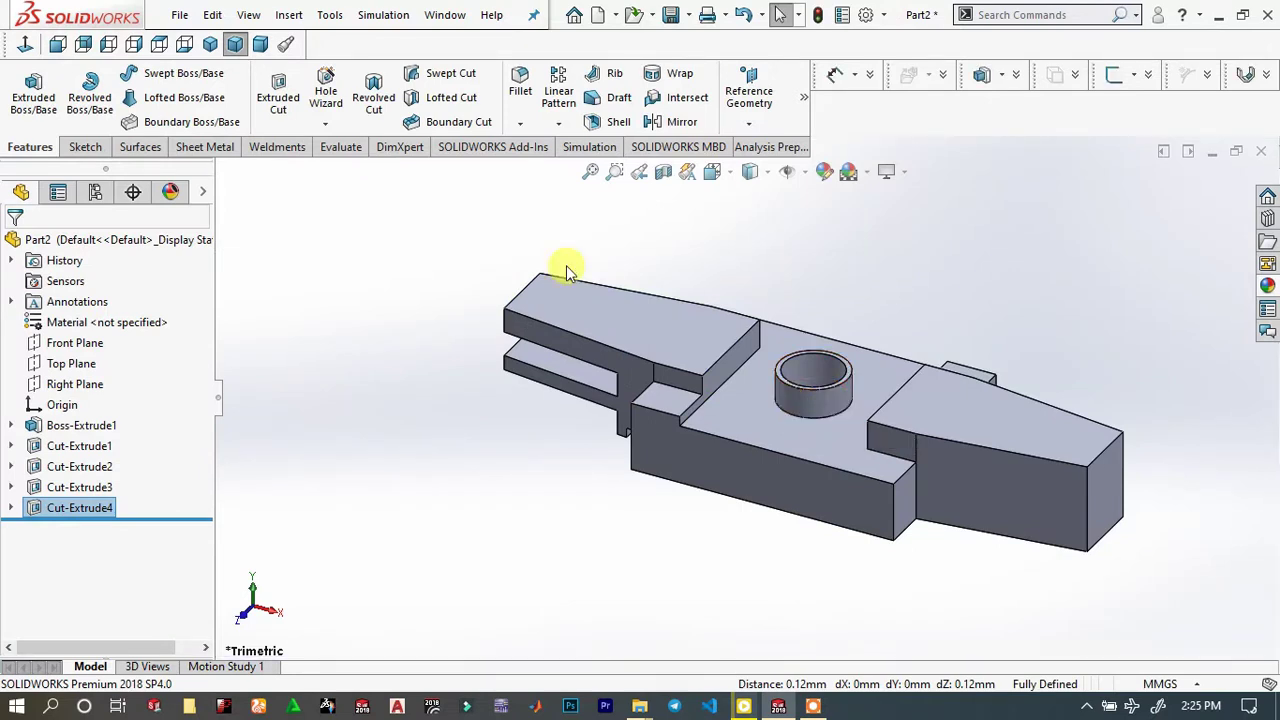
{"action": "left_click", "coordinate": [567, 336]}
Chamfer the four top edges of both angled ends at 2 mm
{"action": "left_click", "coordinate": [573, 333]}
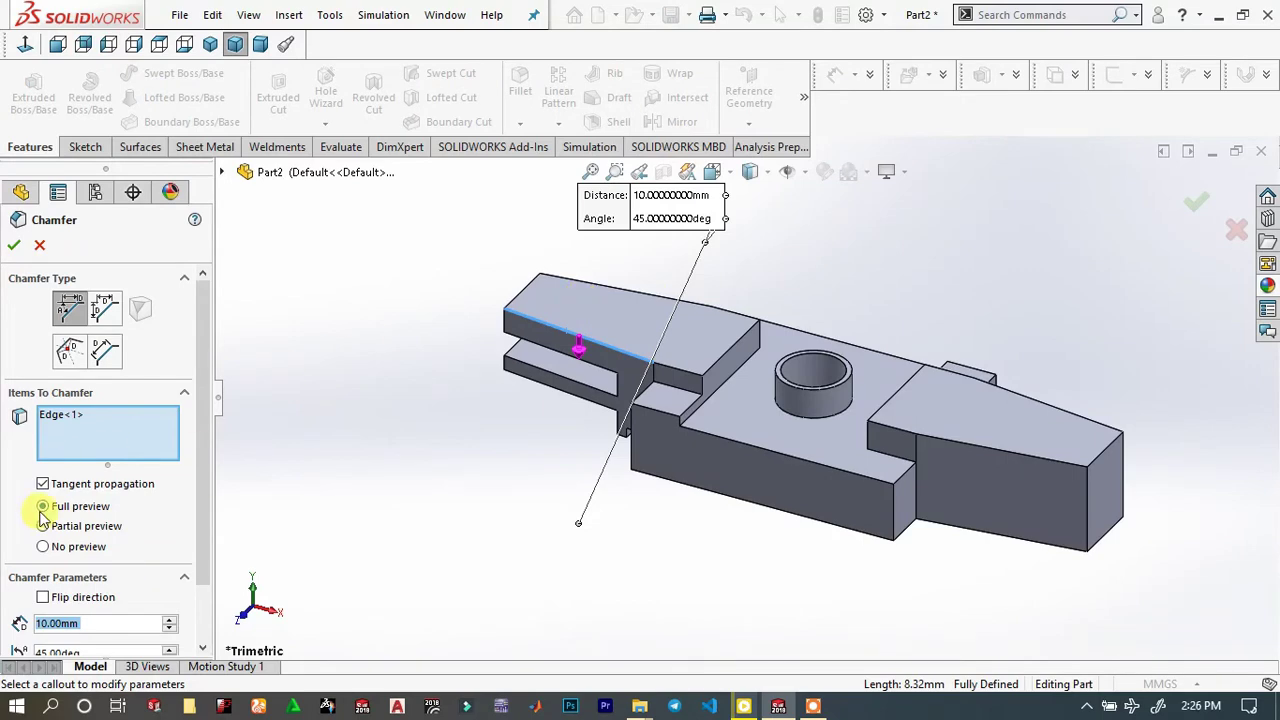
{"action": "type", "text": "2"}
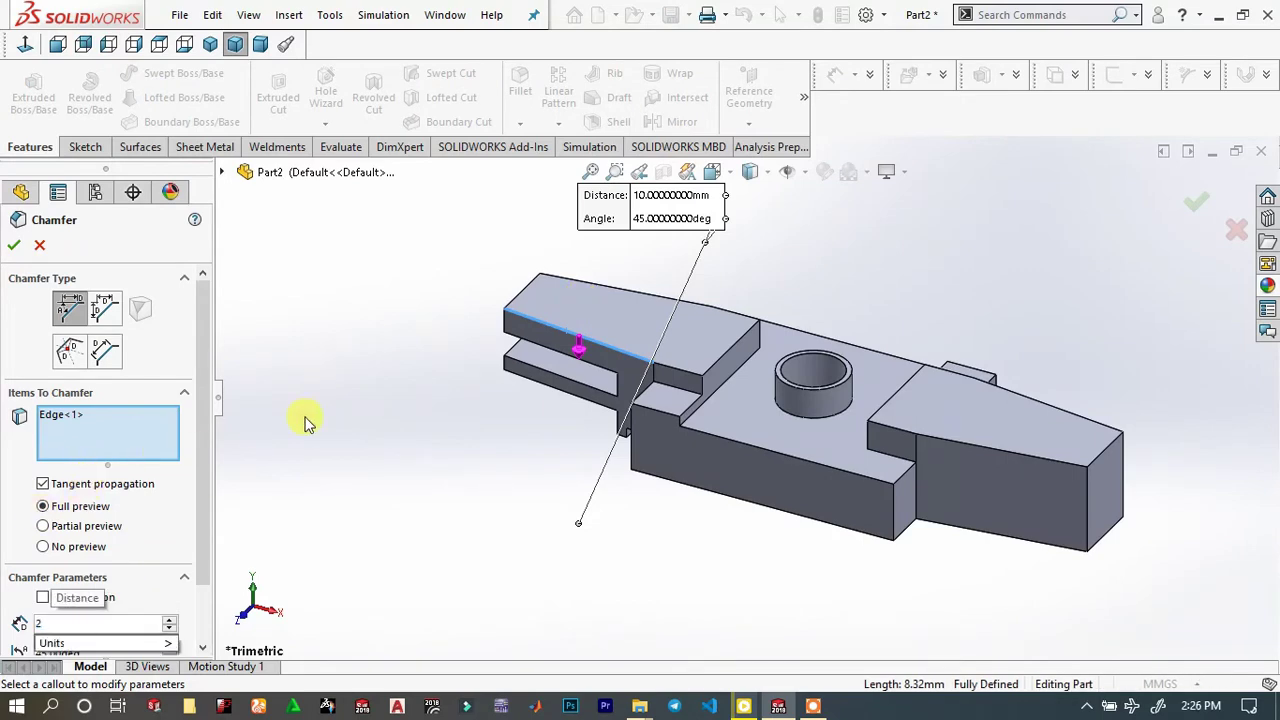
{"action": "key", "text": "Return"}
{"action": "middle_click_drag", "start_coordinate": [392, 307], "coordinate": [677, 429]}
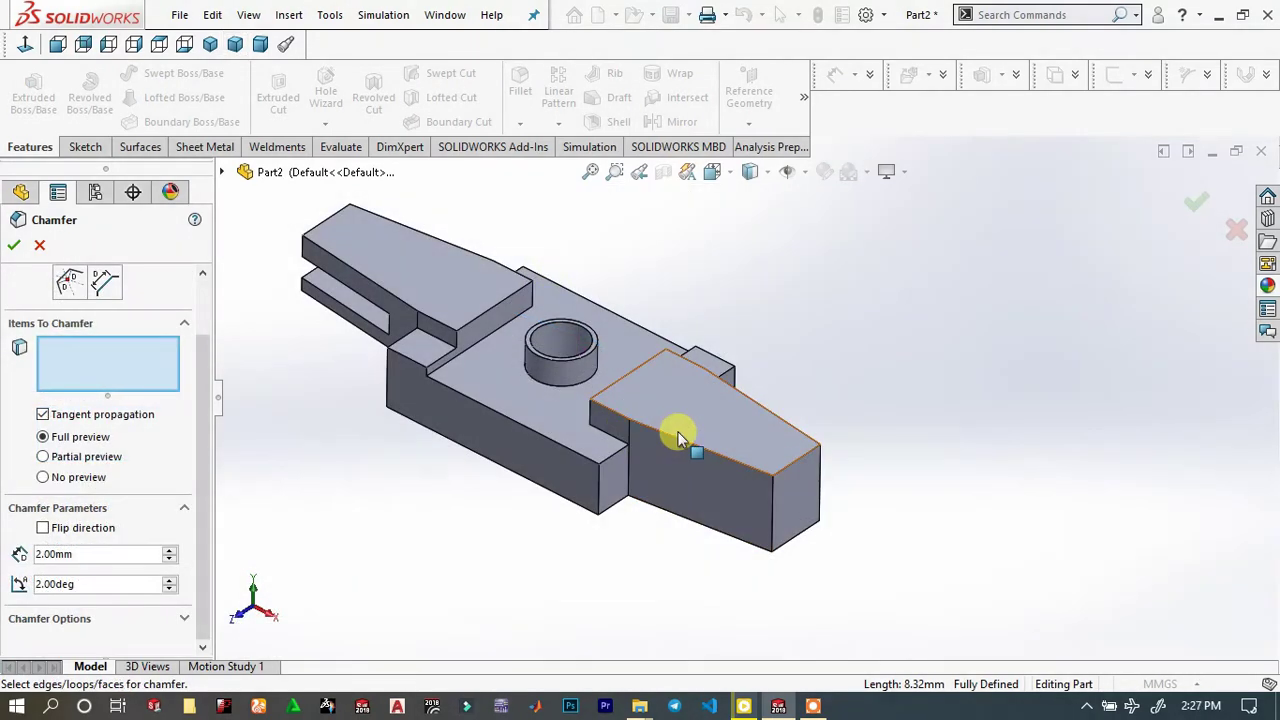
{"action": "left_click", "coordinate": [677, 446]}
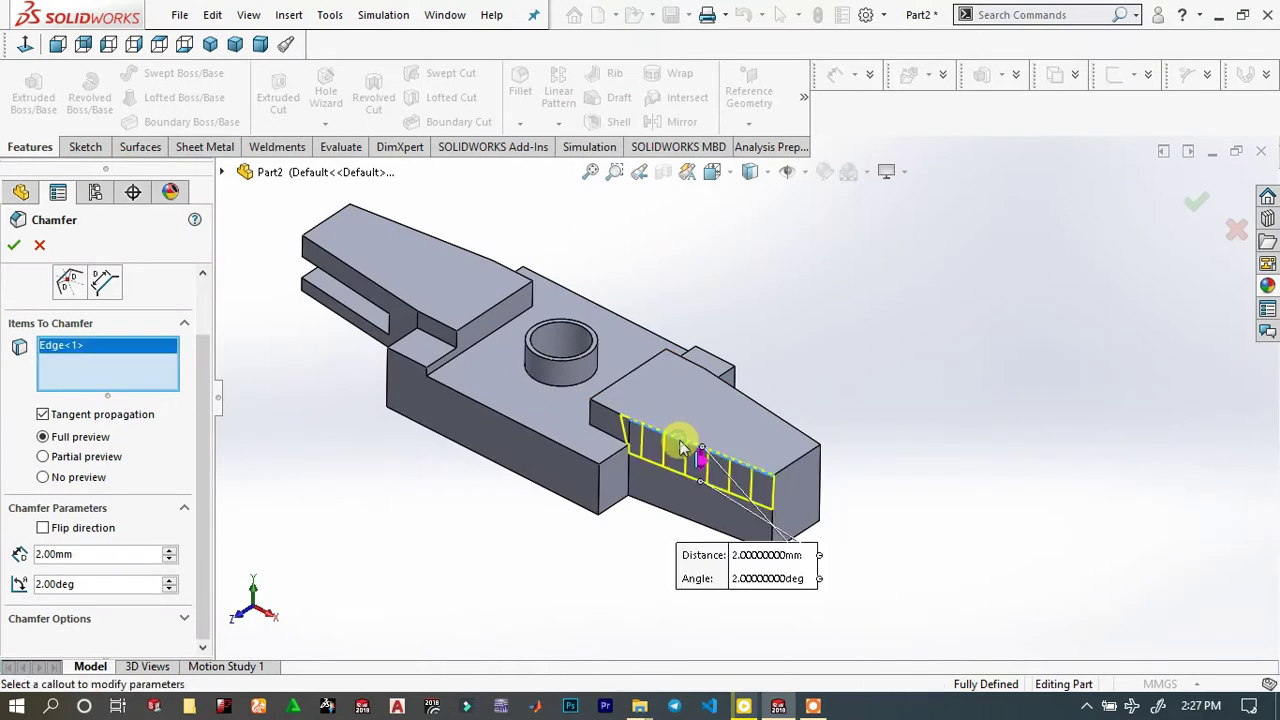
{"action": "left_click", "coordinate": [773, 418]}
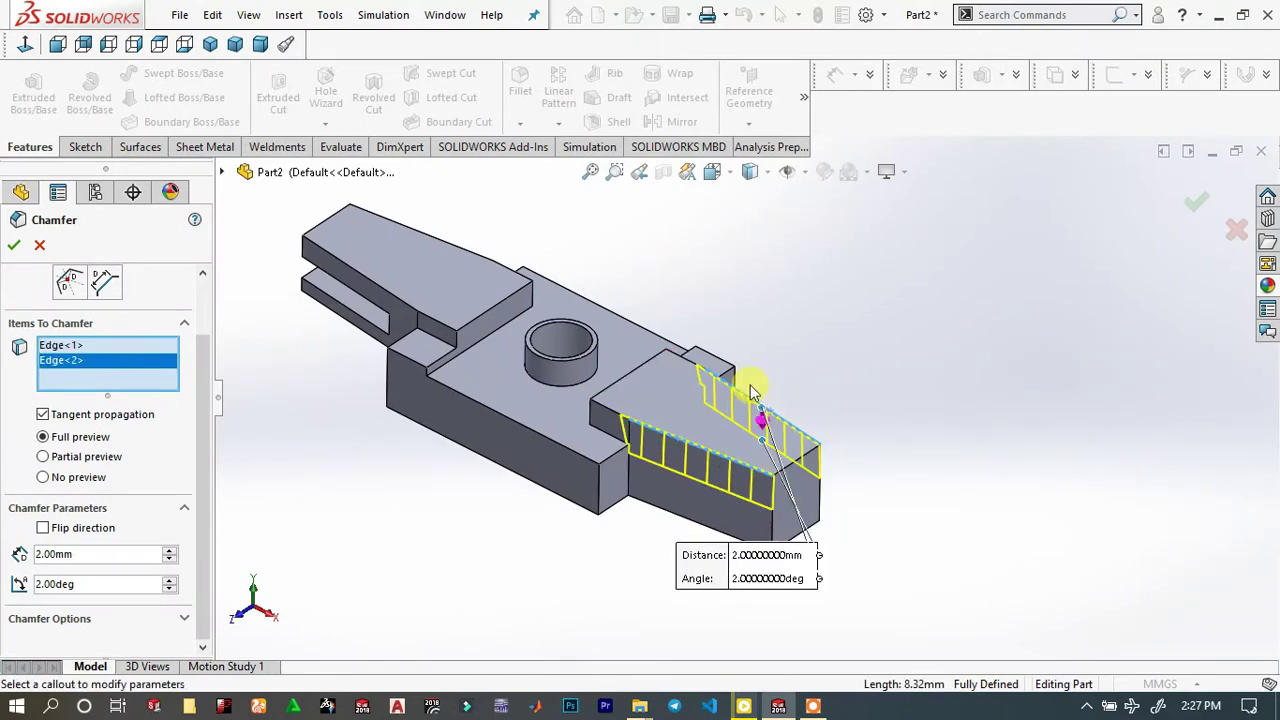
{"action": "left_click", "coordinate": [440, 245]}
{"action": "left_click", "coordinate": [360, 280]}
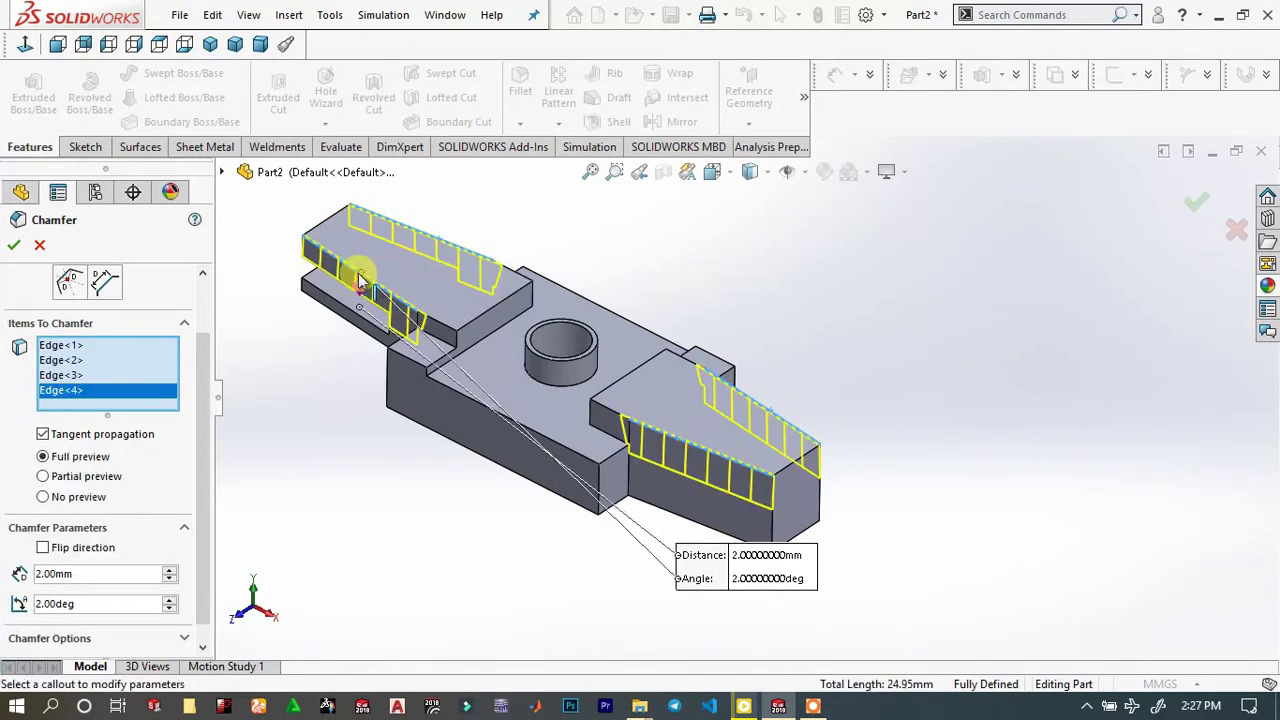
{"action": "left_click", "coordinate": [15, 245]}
{"action": "scroll", "coordinate": [712, 518], "scroll_direction": "down", "scroll_amount": 5}
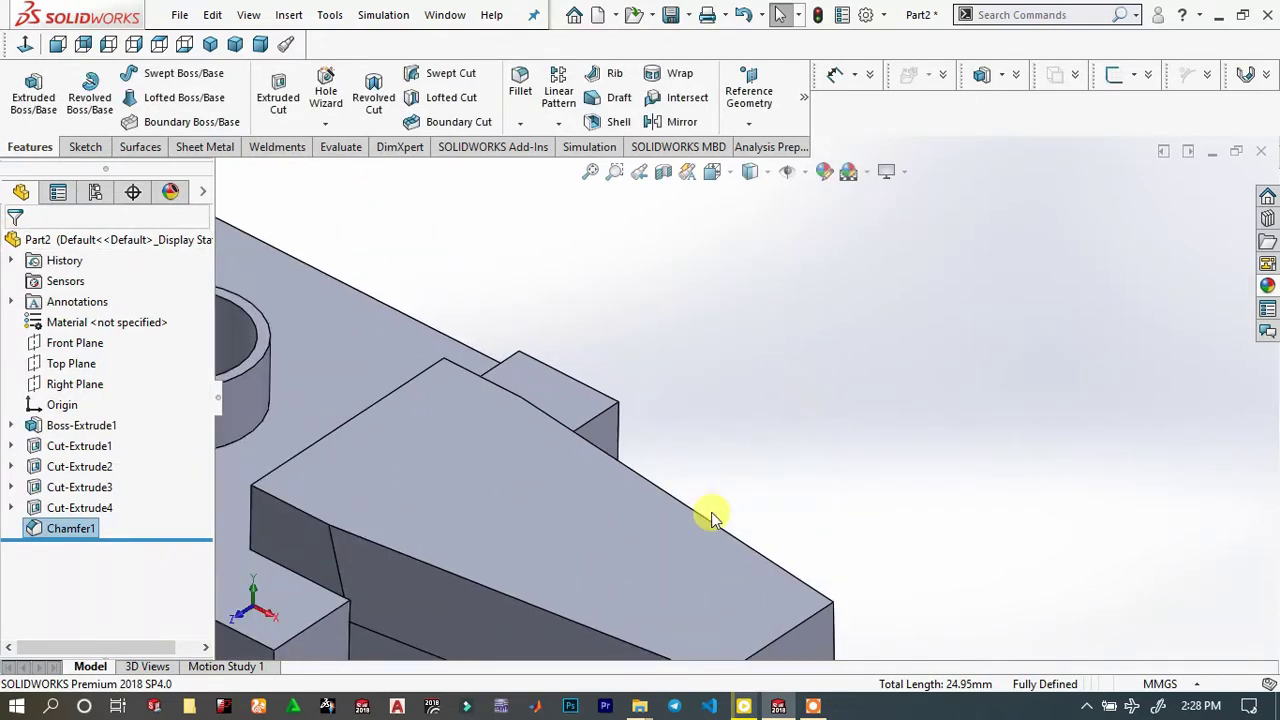
Orbit to the block's underside and start a new sketch on its bottom face
{"action": "scroll", "coordinate": [712, 518], "scroll_direction": "up", "scroll_amount": 5}
{"action": "middle_click_drag", "start_coordinate": [623, 500], "coordinate": [643, 408]}
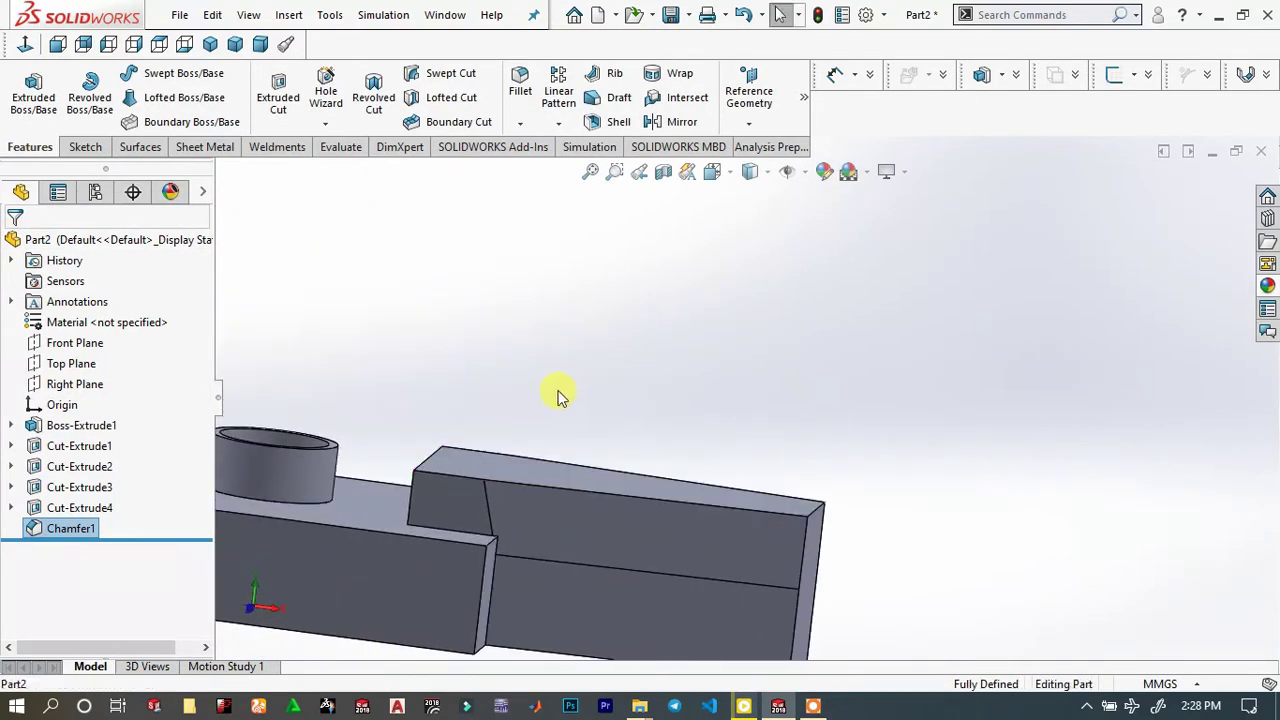
{"action": "scroll", "coordinate": [558, 396], "scroll_direction": "up", "scroll_amount": 4}
{"action": "middle_click_drag", "start_coordinate": [500, 414], "coordinate": [434, 537]}
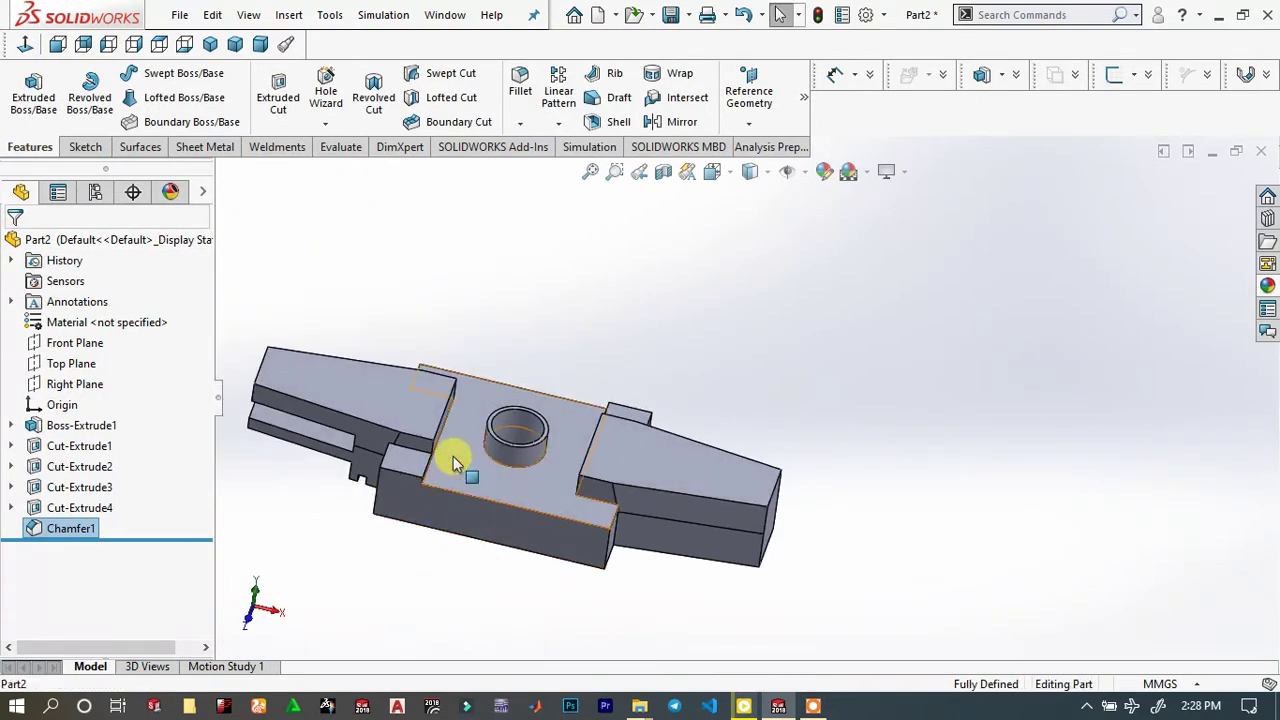
{"action": "middle_click_drag", "start_coordinate": [453, 456], "coordinate": [706, 431]}
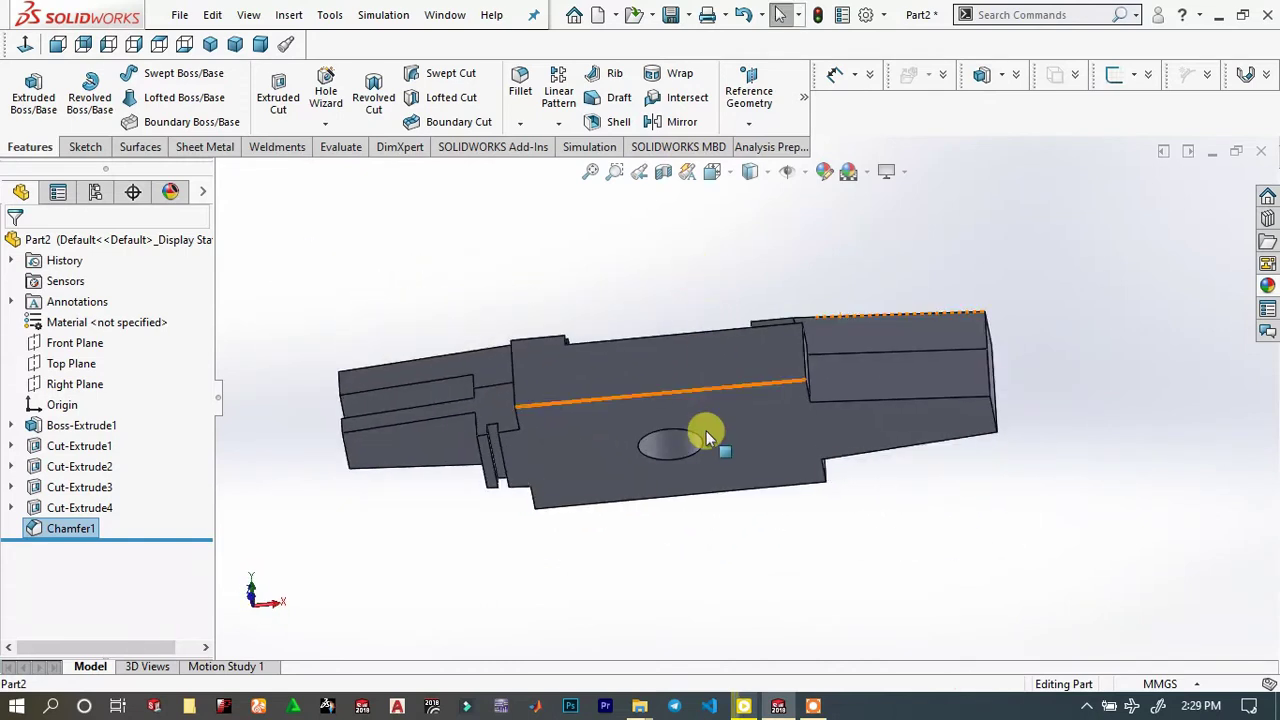
{"action": "left_click", "coordinate": [577, 419]}
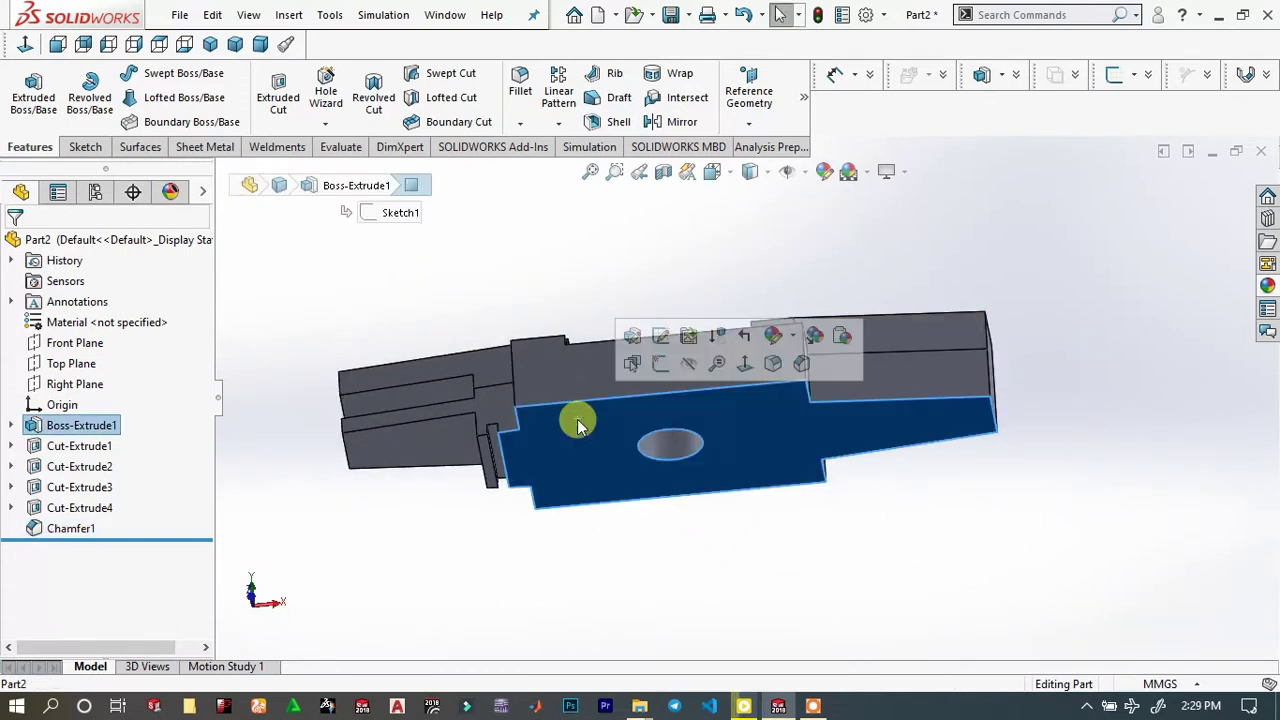
{"action": "left_click", "coordinate": [657, 367]}
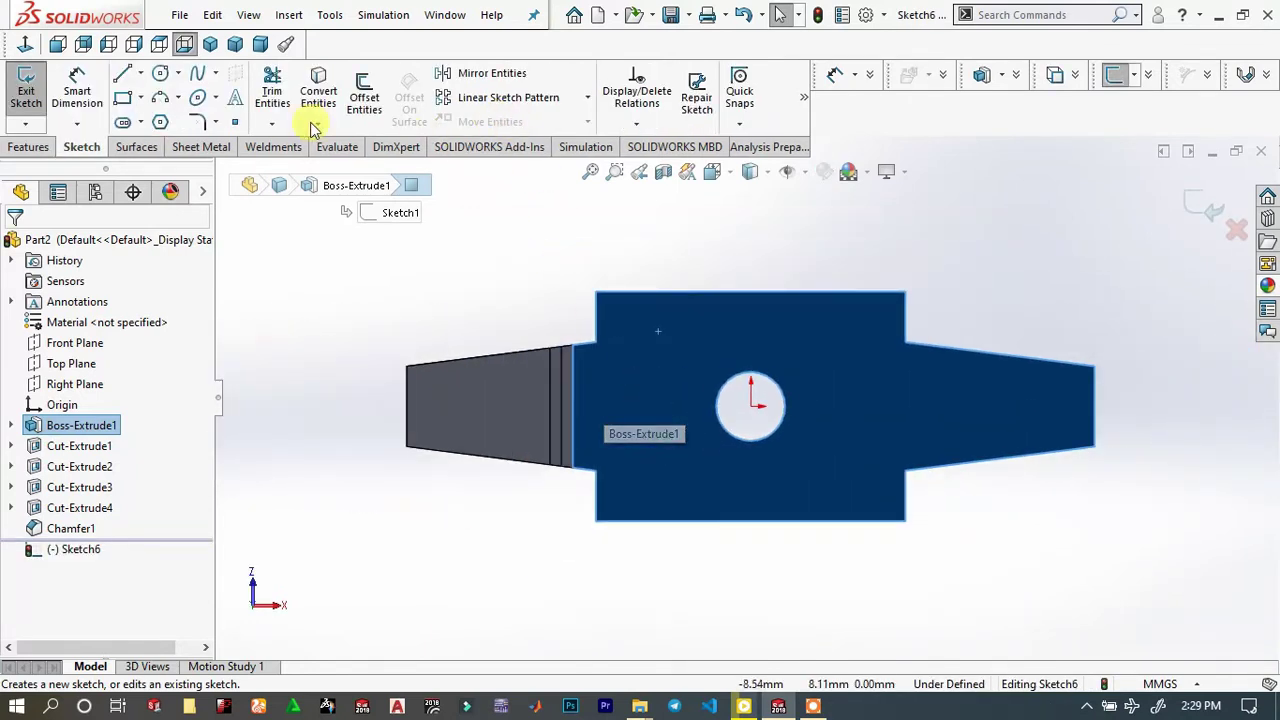
Draw small circles above and below the central hole and one on the left tab
{"action": "left_click", "coordinate": [161, 75]}
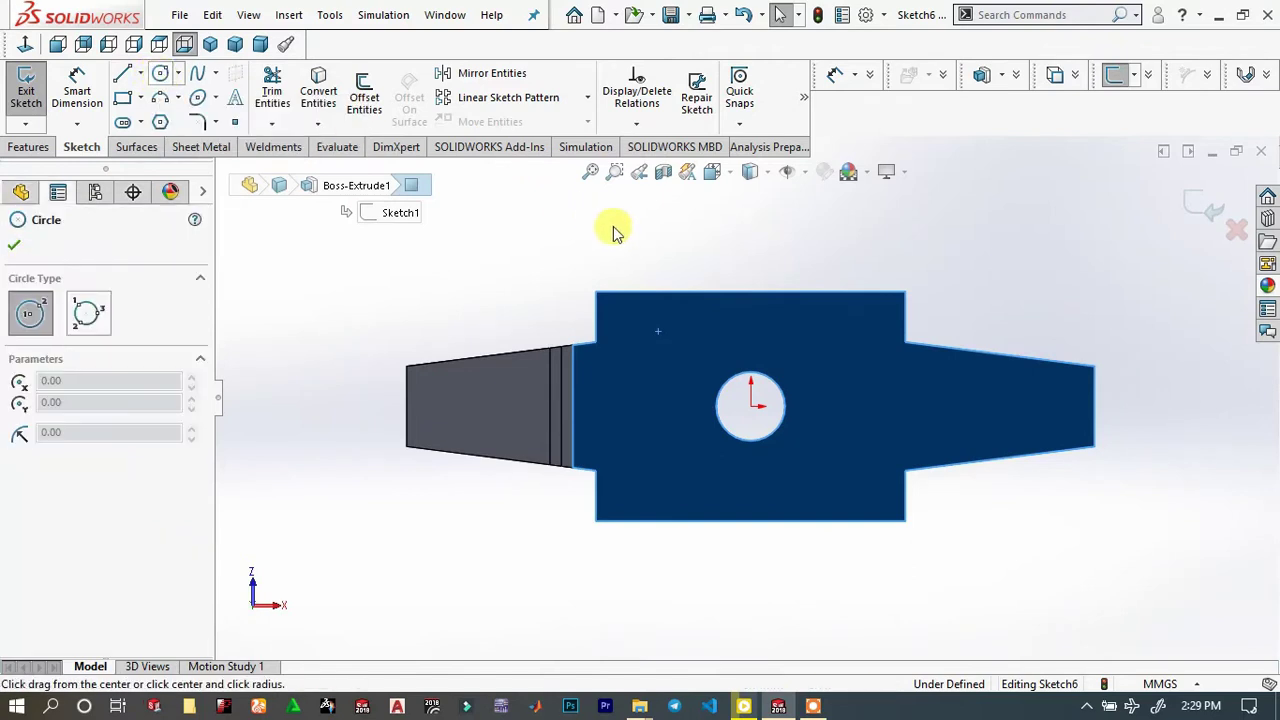
{"action": "left_click", "coordinate": [649, 338]}
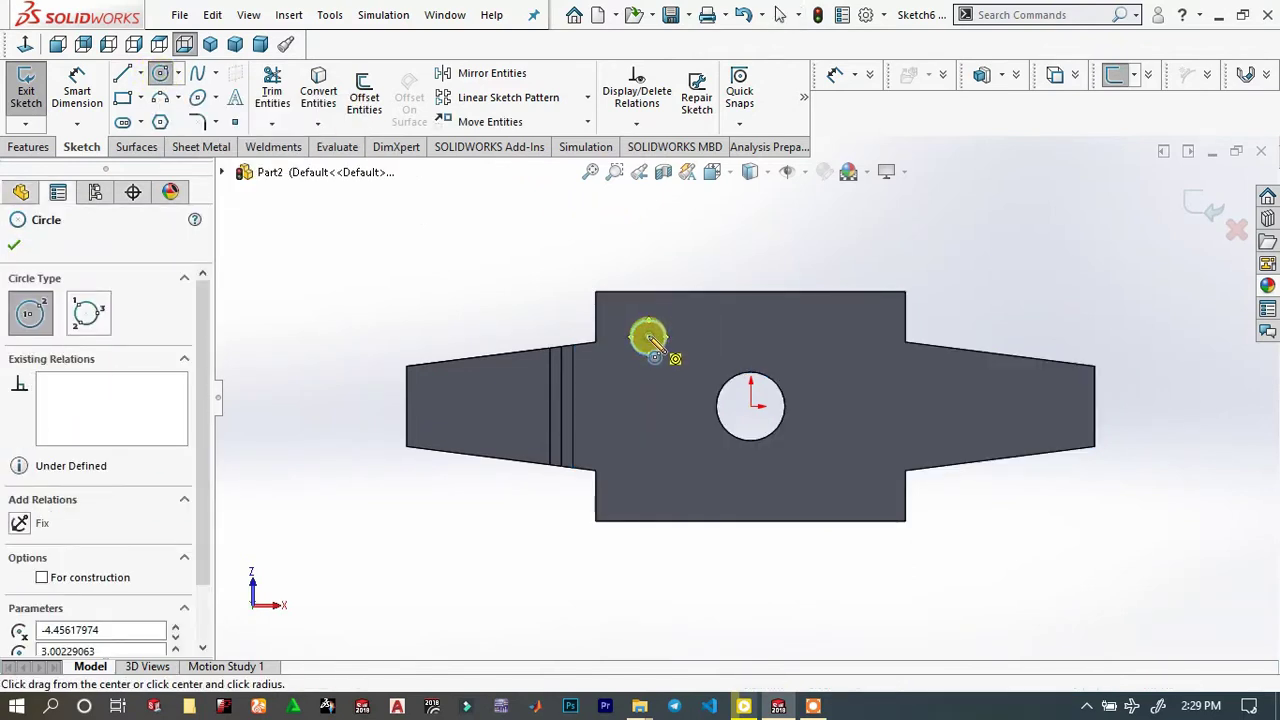
{"action": "left_click", "coordinate": [653, 342]}
{"action": "left_click", "coordinate": [654, 344]}
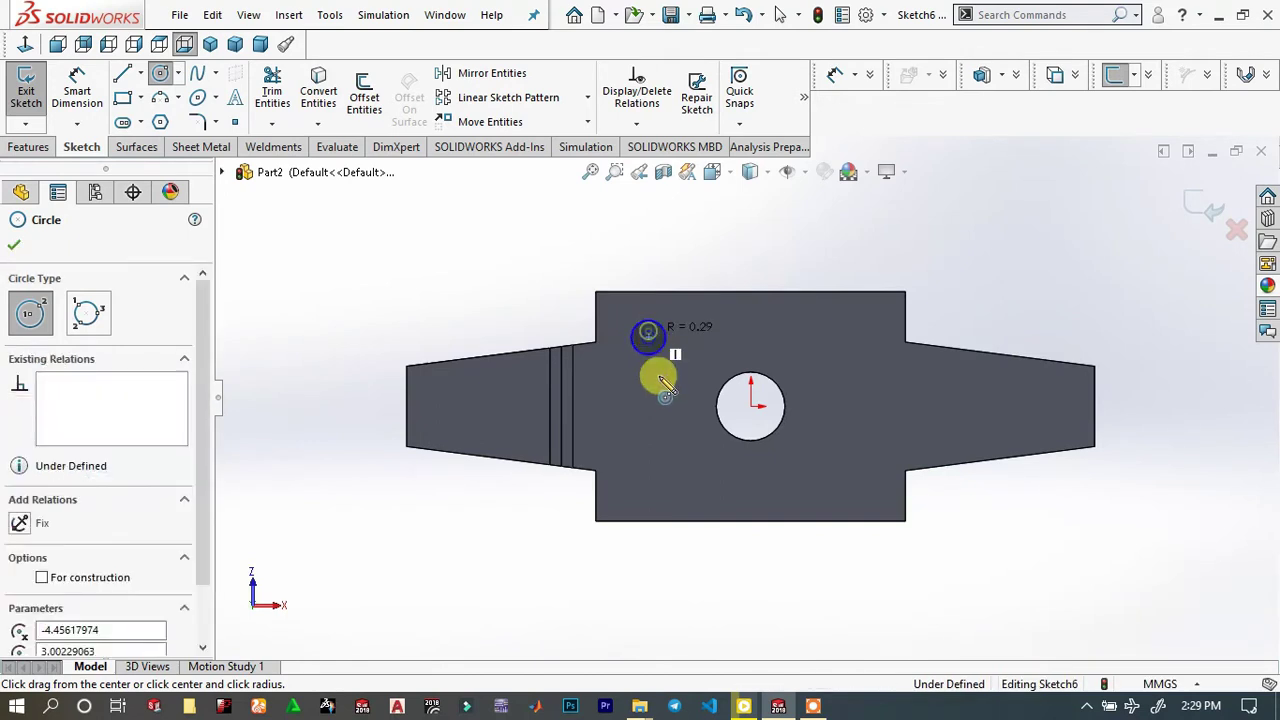
{"action": "left_click", "coordinate": [648, 490]}
{"action": "left_click", "coordinate": [652, 479]}
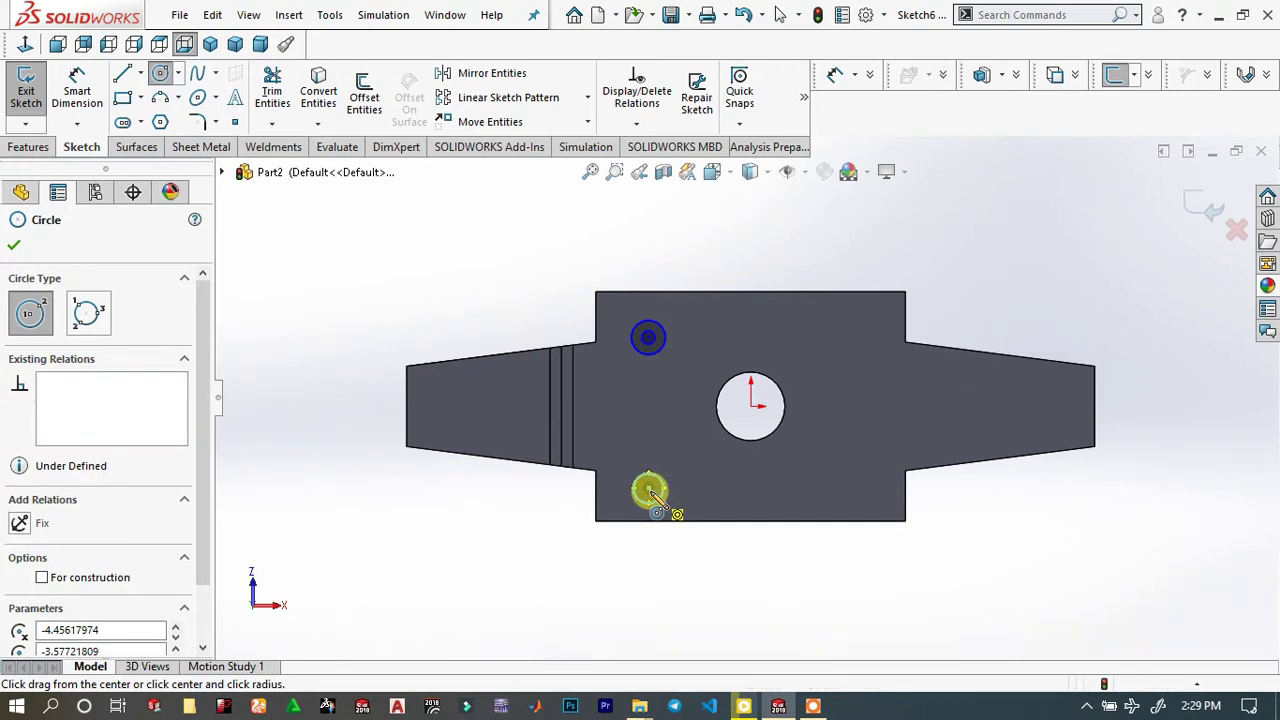
{"action": "left_click", "coordinate": [651, 490]}
{"action": "left_click", "coordinate": [652, 485]}
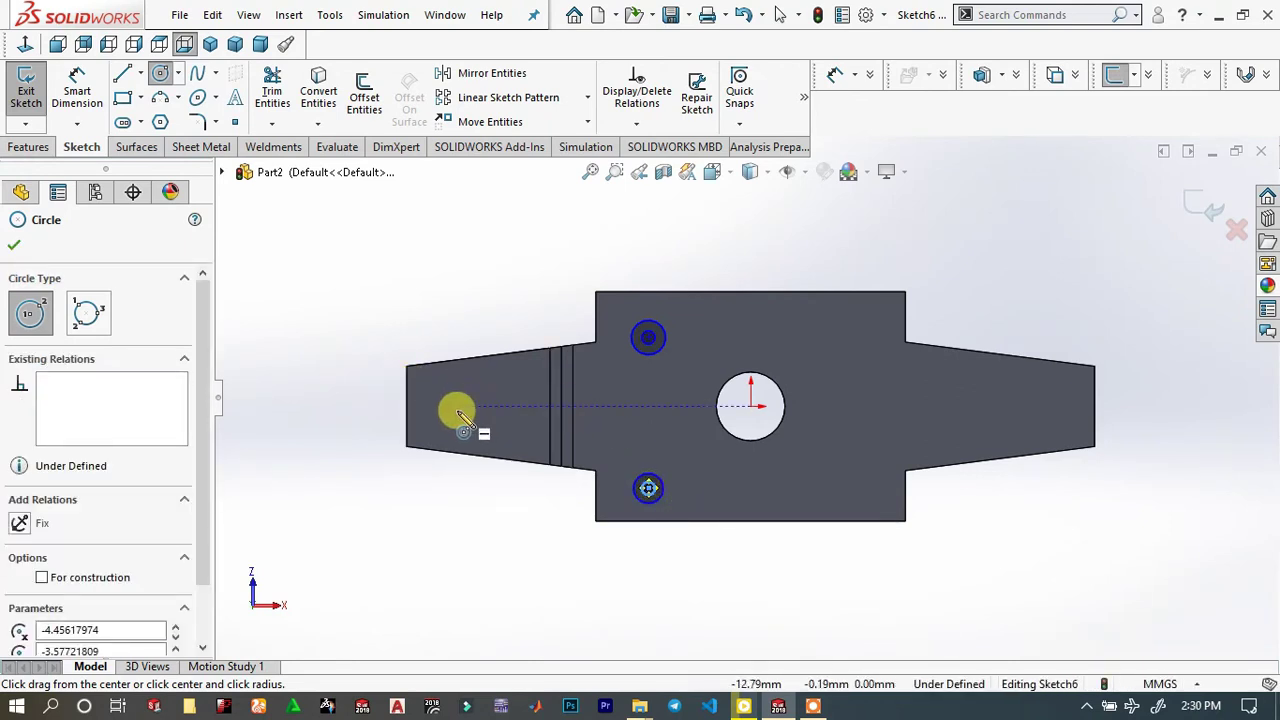
{"action": "left_click", "coordinate": [458, 406]}
{"action": "left_click", "coordinate": [468, 388]}
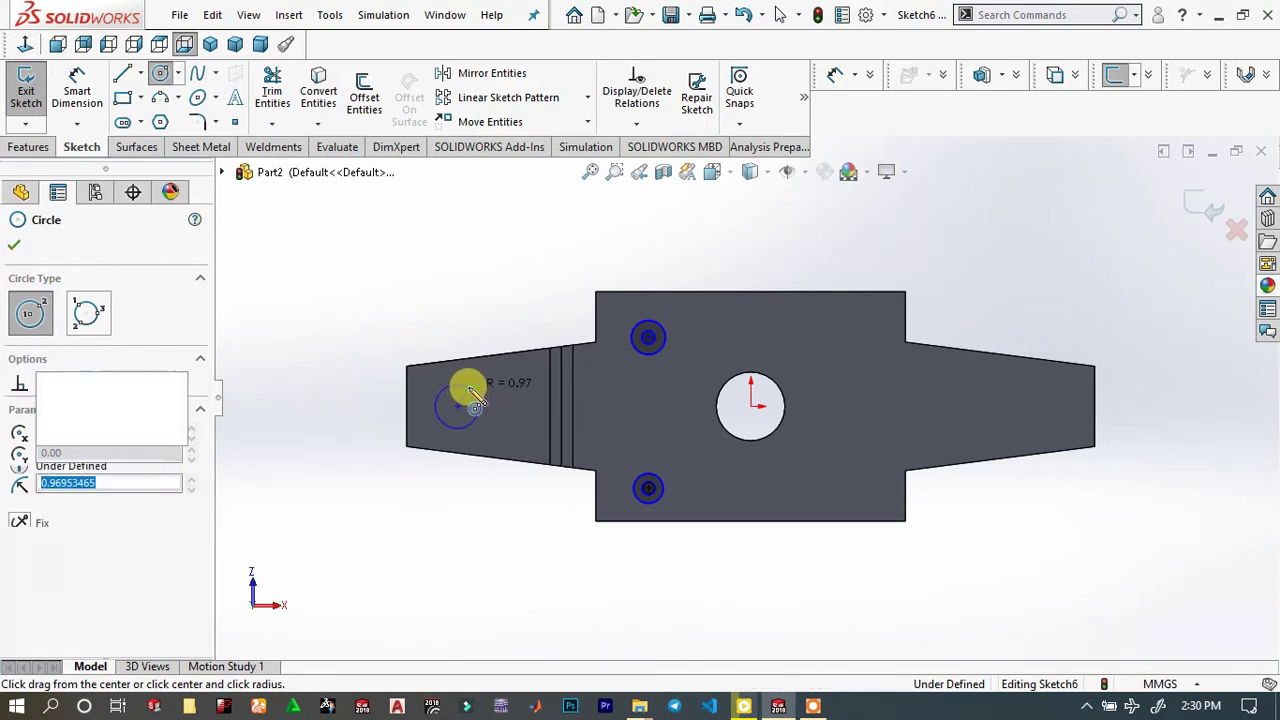
{"action": "right_click", "coordinate": [430, 278]}
{"action": "left_click", "coordinate": [471, 279]}
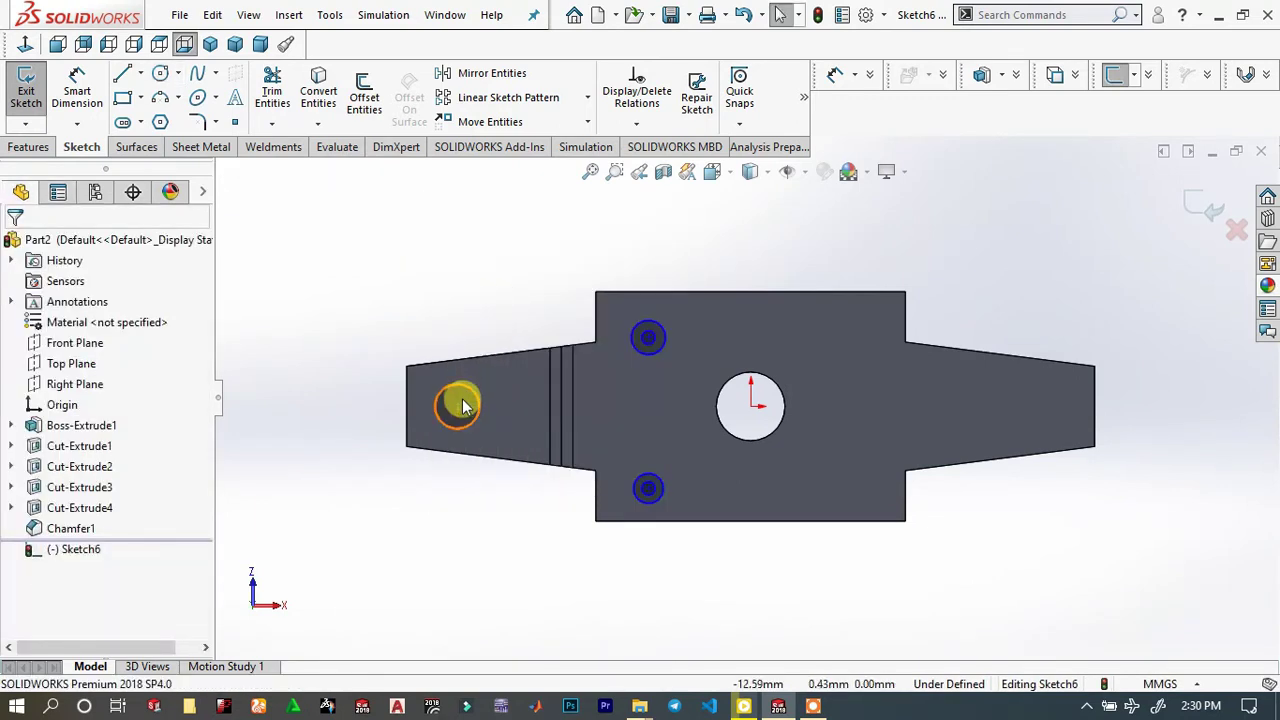
Make the left circle level with the origin and align the upper and lower circles vertically
{"action": "left_click", "coordinate": [457, 407]}
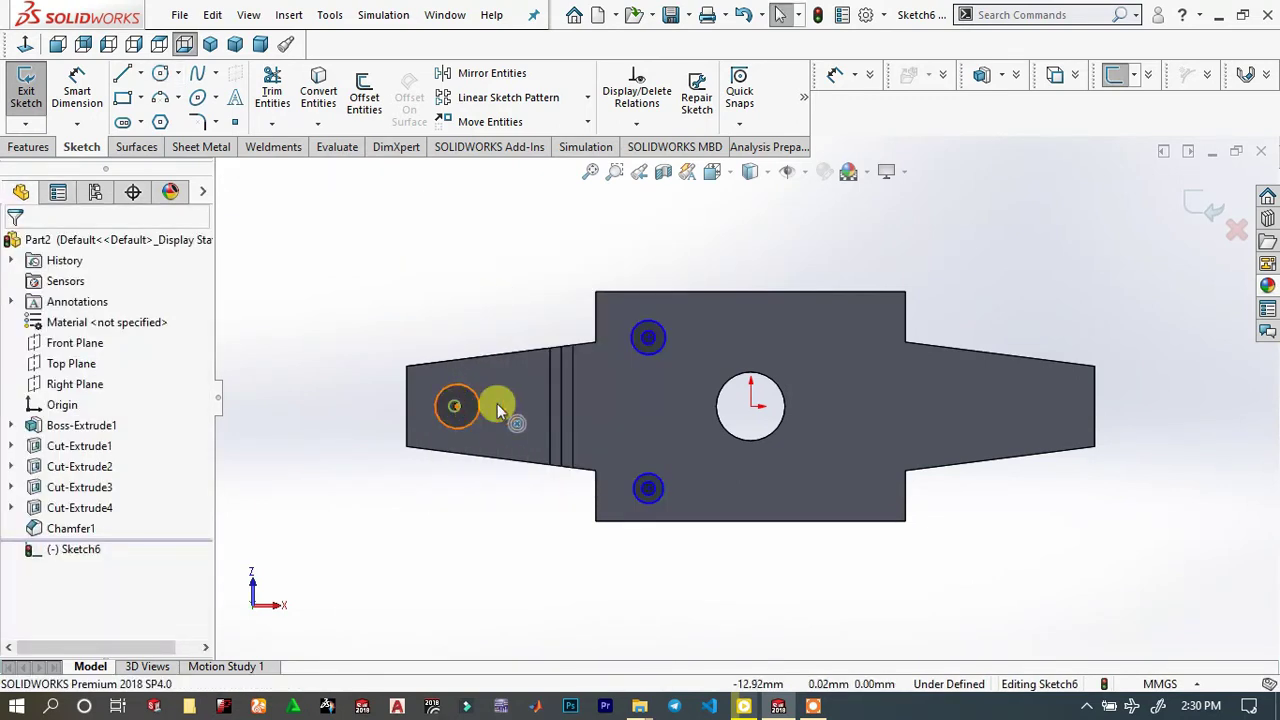
{"action": "left_click", "coordinate": [752, 410], "text": "ctrl"}
{"action": "left_click", "coordinate": [808, 332]}
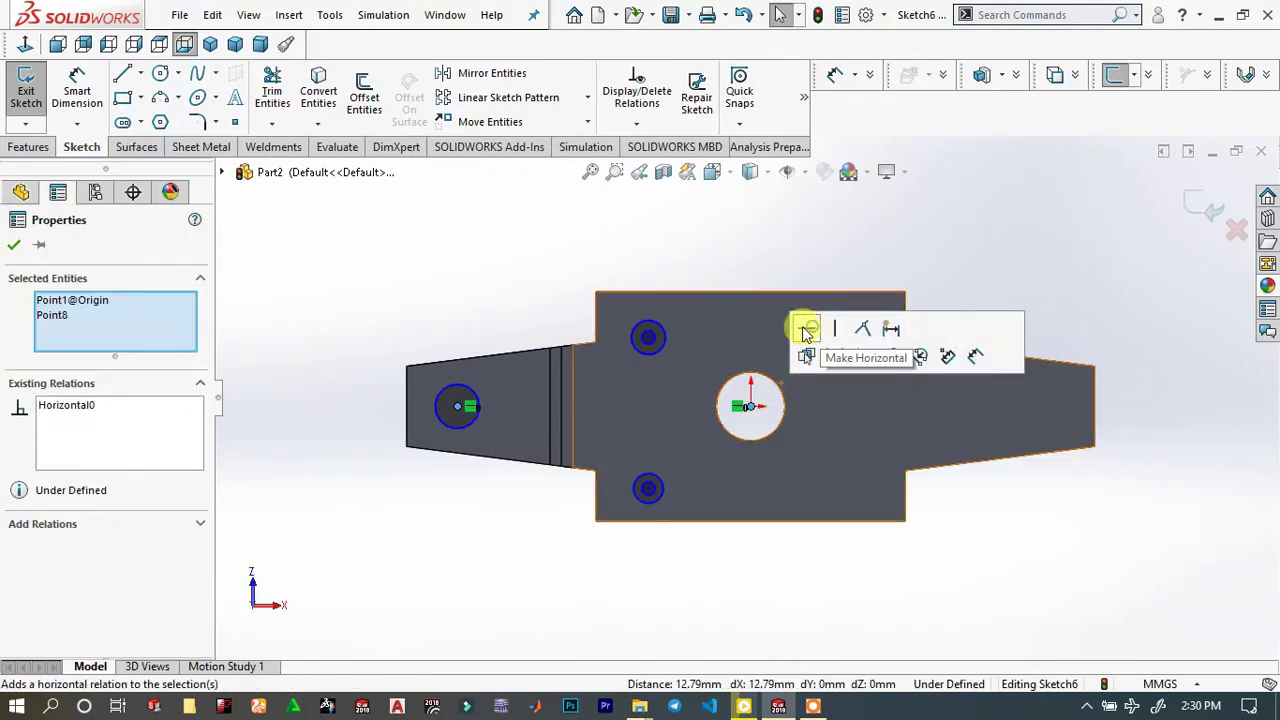
{"action": "left_click", "coordinate": [649, 337]}
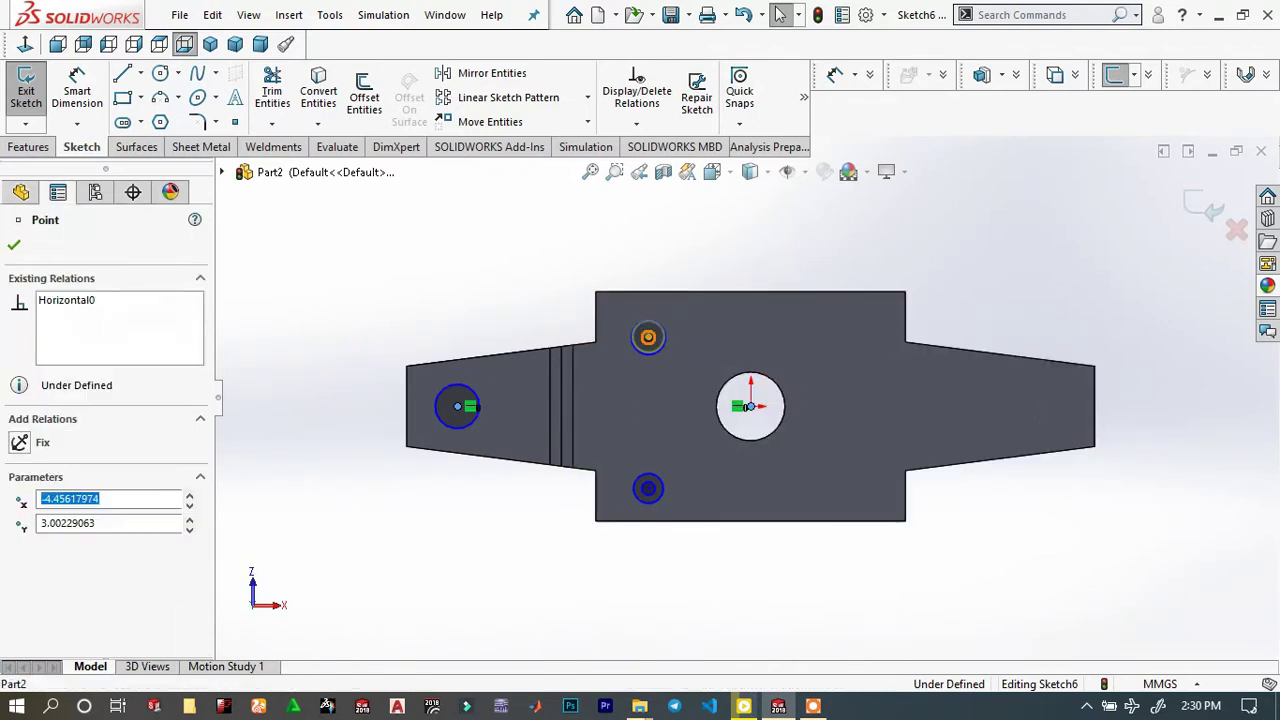
{"action": "scroll", "coordinate": [662, 476], "scroll_direction": "up", "scroll_amount": 5}
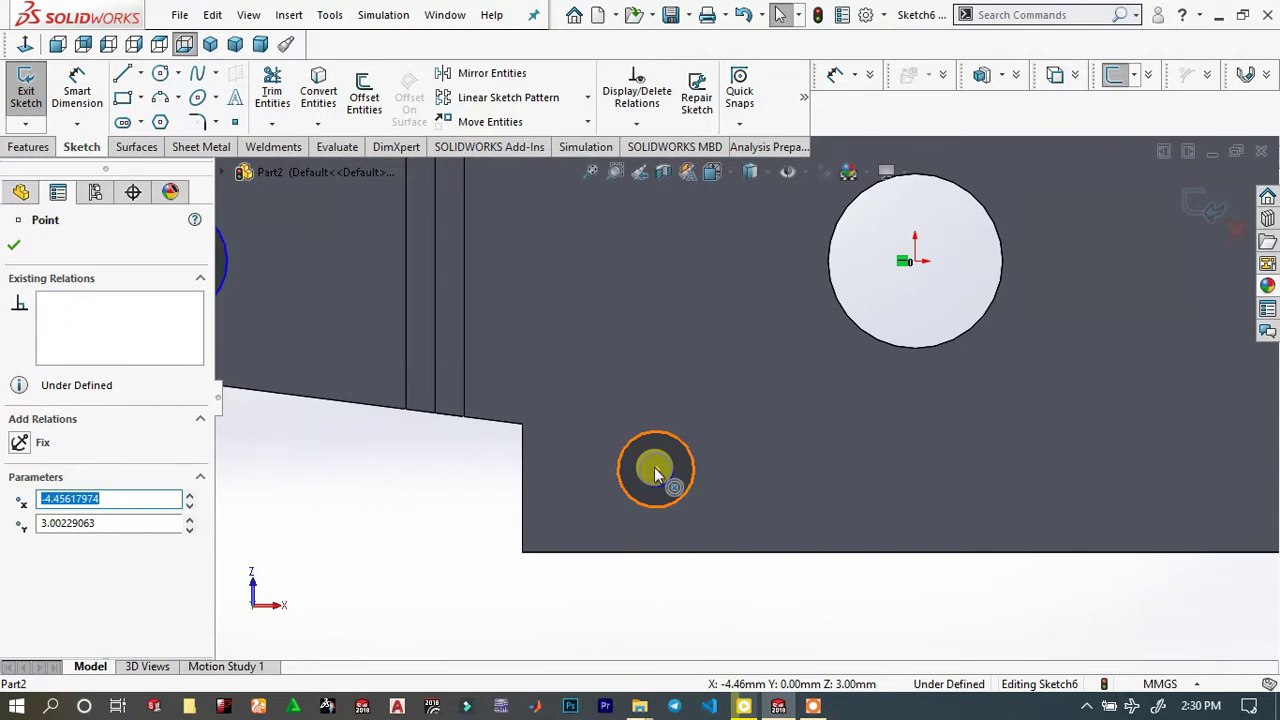
{"action": "left_click", "coordinate": [656, 470], "text": "ctrl"}
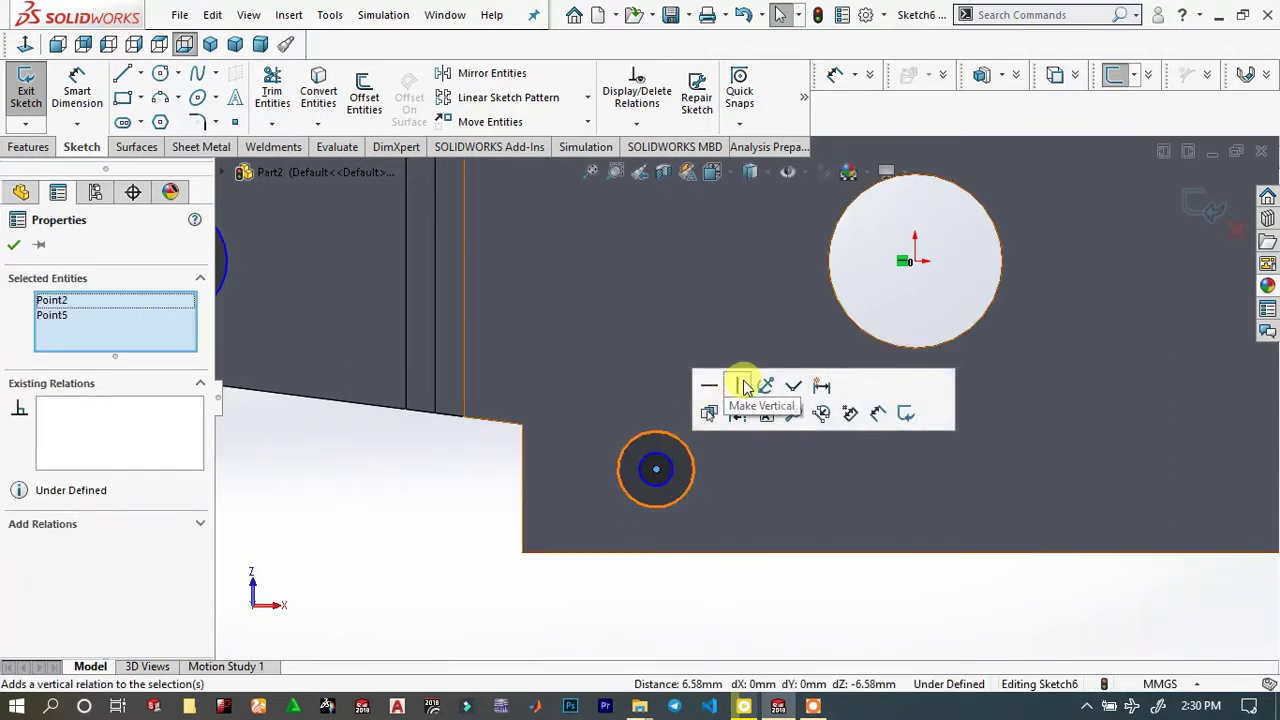
{"action": "left_click", "coordinate": [744, 388]}
Add Equal relations between the upper and lower outer circles
{"action": "left_click", "coordinate": [437, 466]}
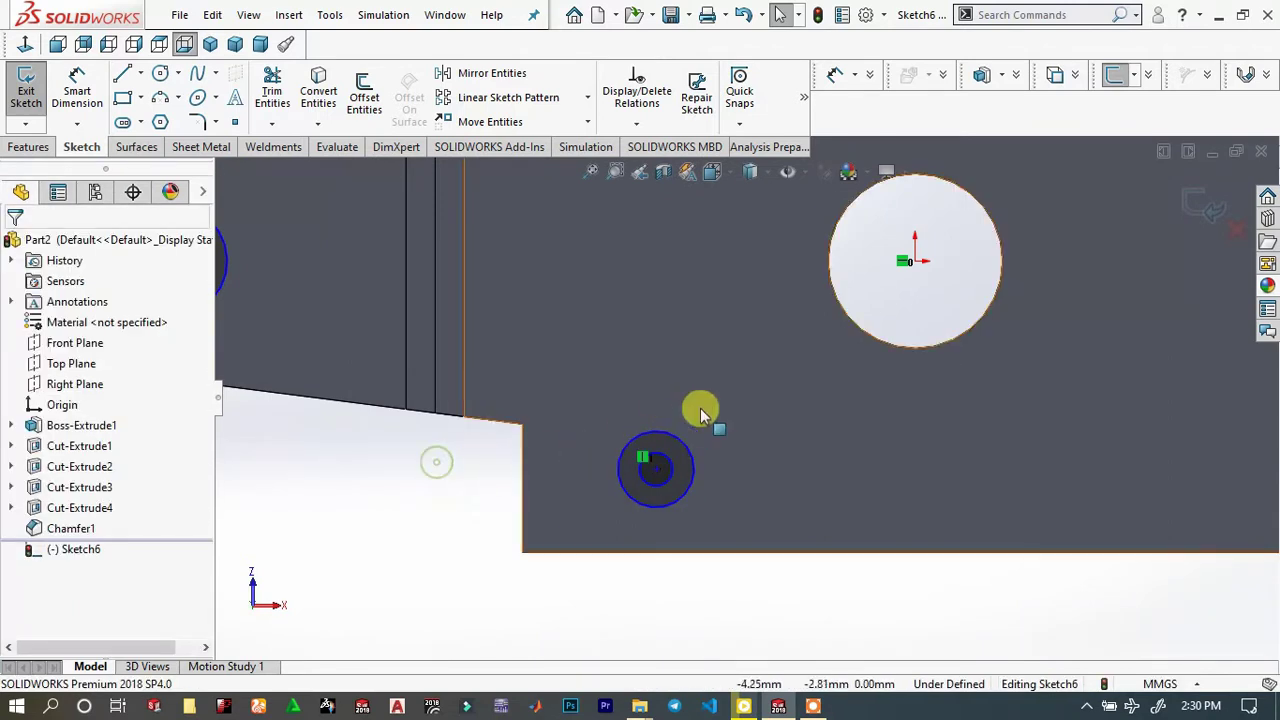
{"action": "scroll", "coordinate": [760, 360], "scroll_direction": "down", "scroll_amount": 5}
{"action": "scroll", "coordinate": [800, 330], "scroll_direction": "up", "scroll_amount": 2}
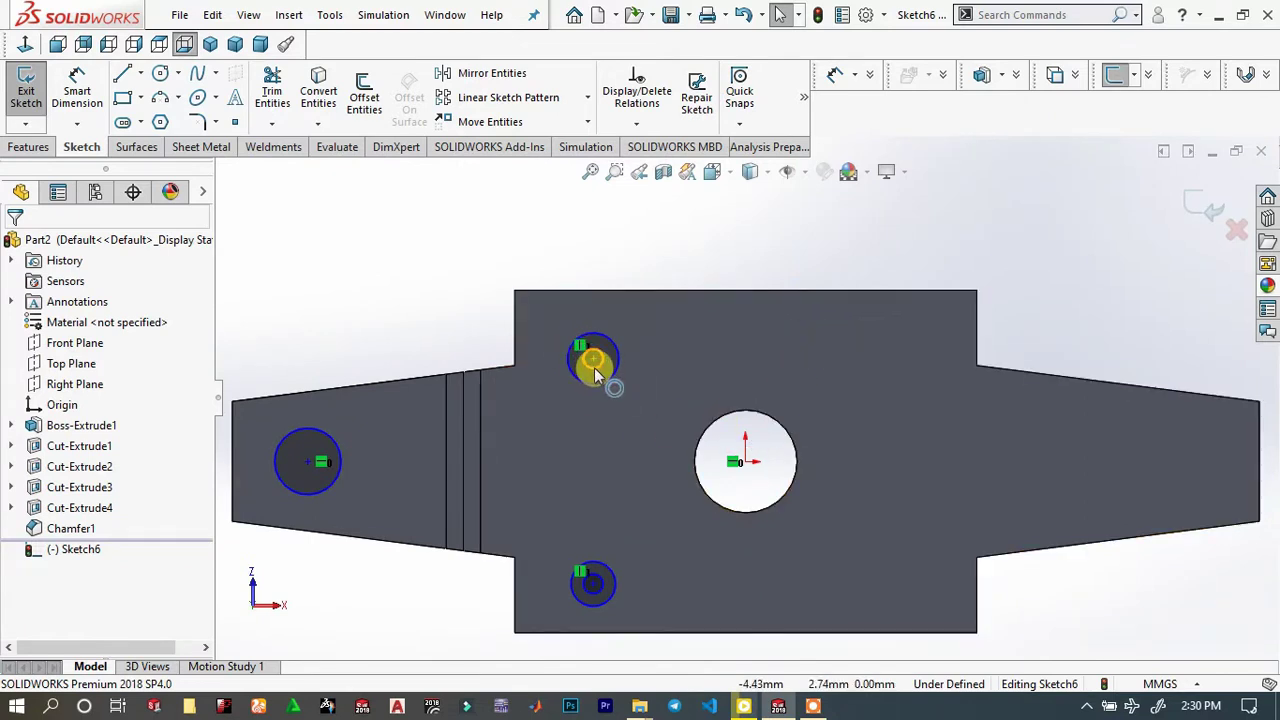
{"action": "left_click", "coordinate": [590, 585]}
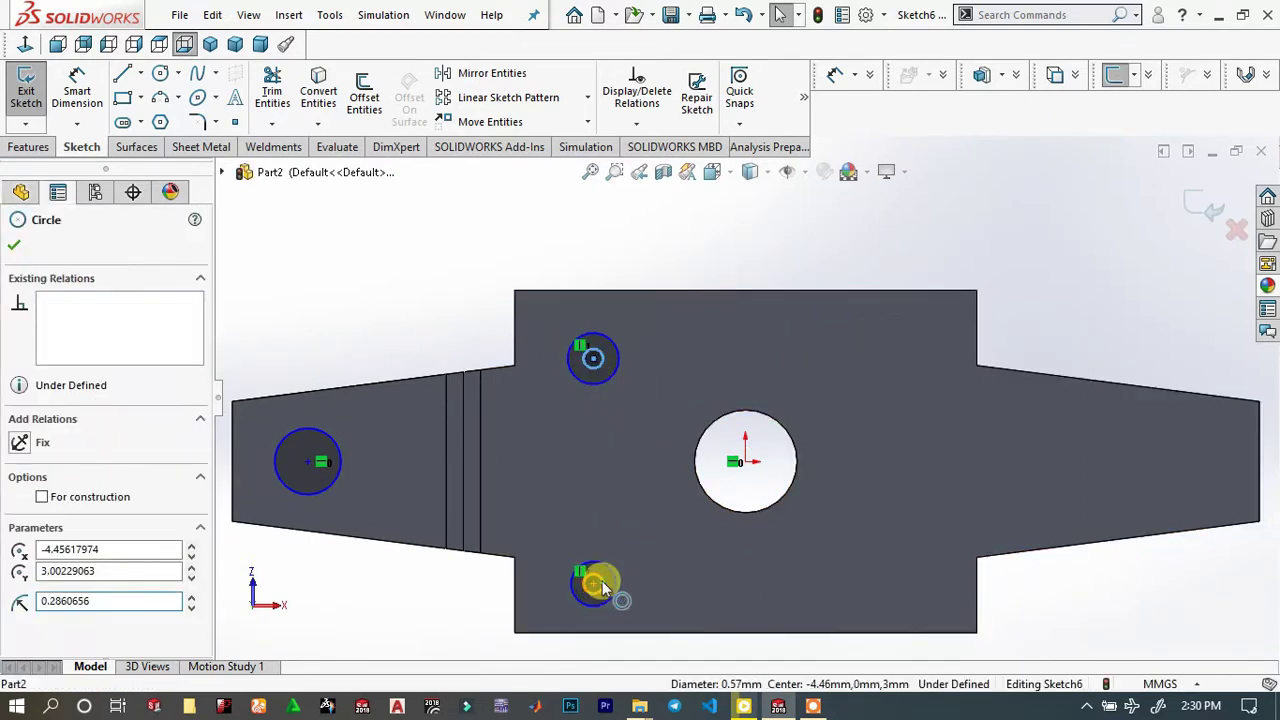
{"action": "left_click", "coordinate": [706, 496], "text": "ctrl"}
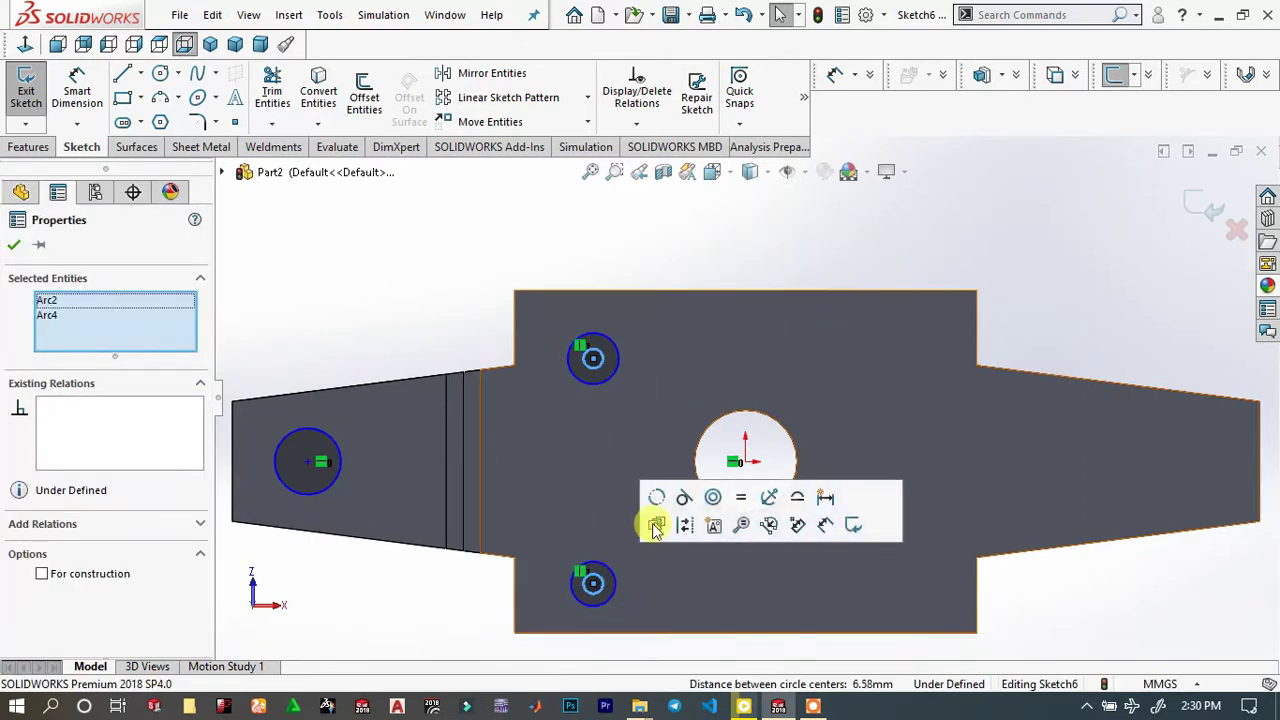
{"action": "left_click", "coordinate": [741, 497]}
{"action": "left_click", "coordinate": [611, 371]}
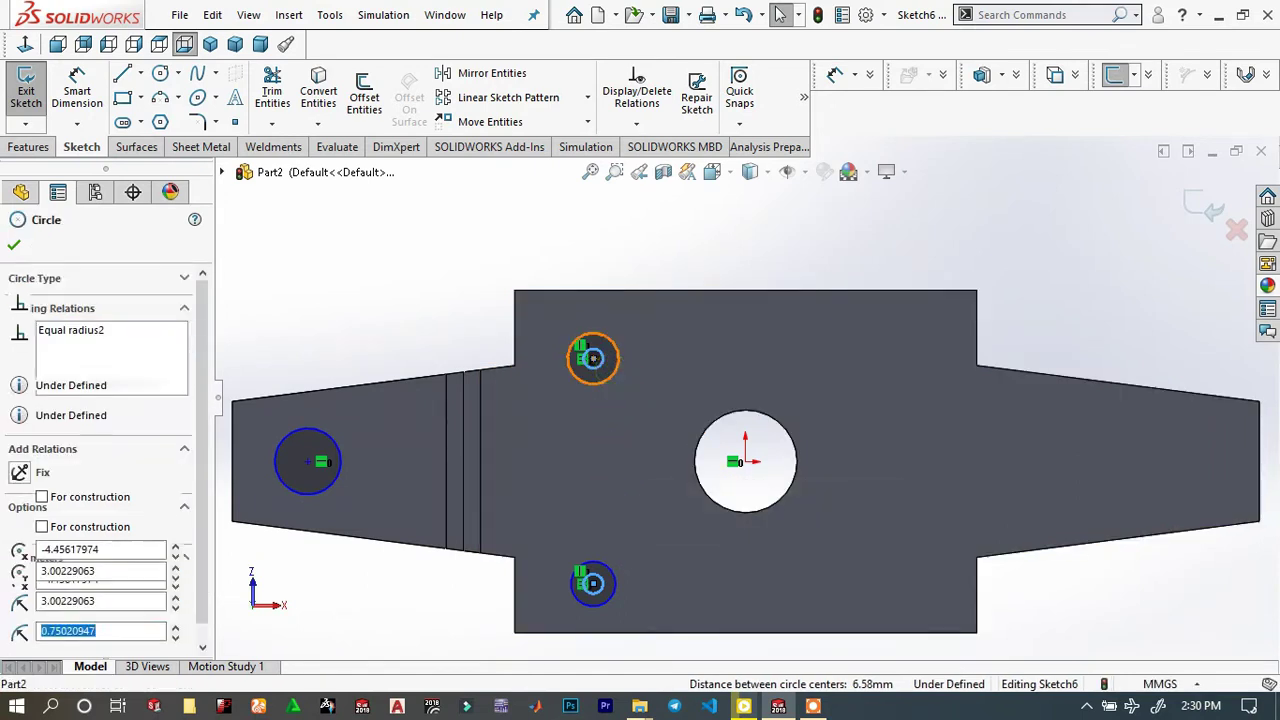
{"action": "left_click", "coordinate": [610, 563]}
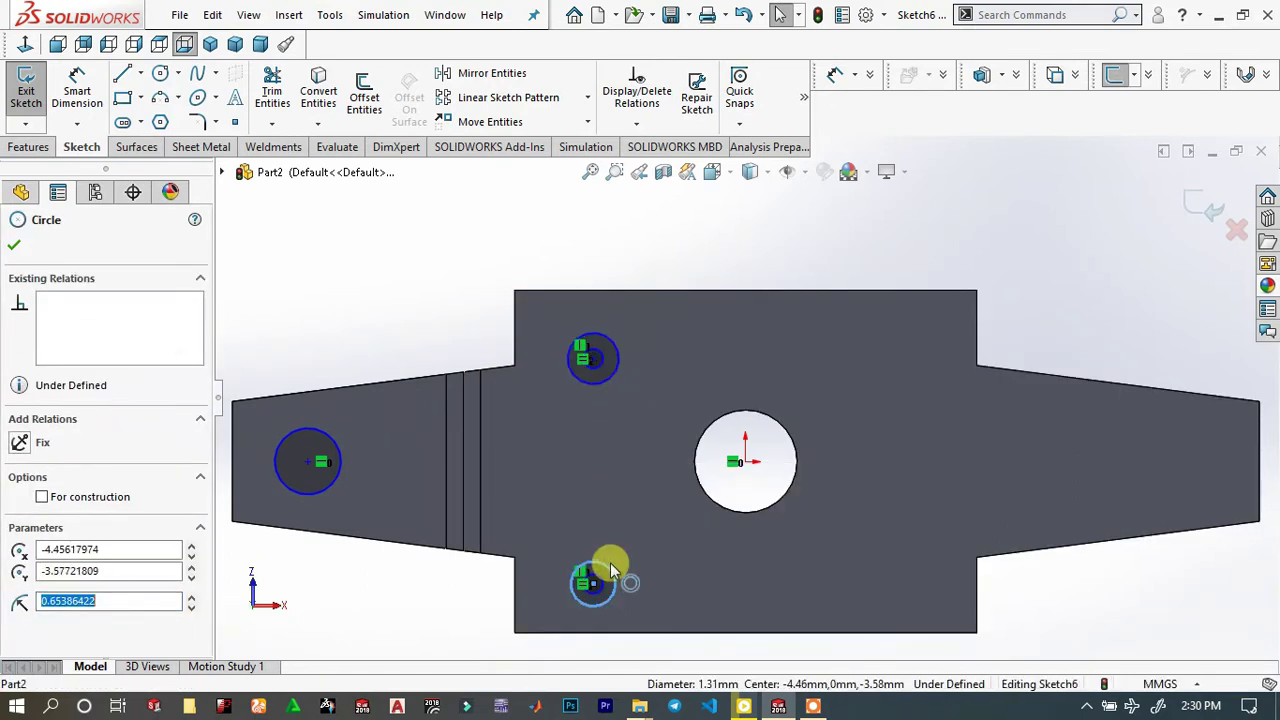
{"action": "left_click", "coordinate": [621, 366], "text": "ctrl"}
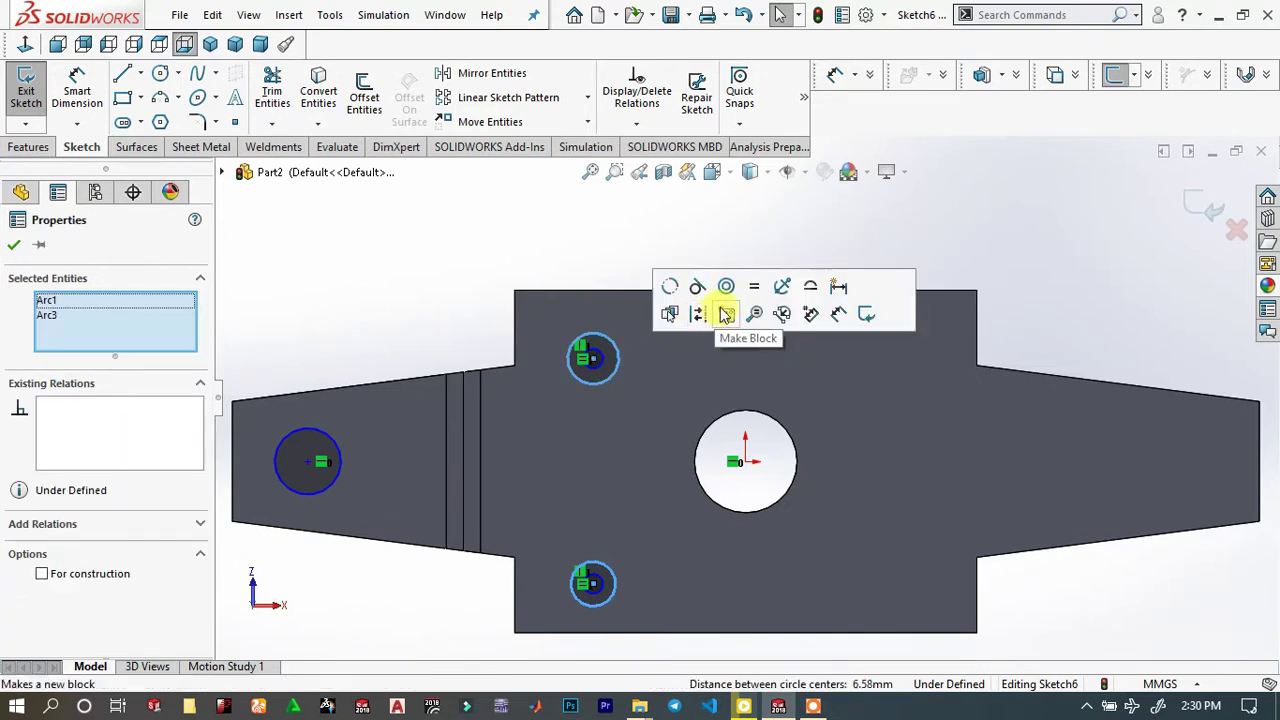
{"action": "left_click", "coordinate": [757, 287]}
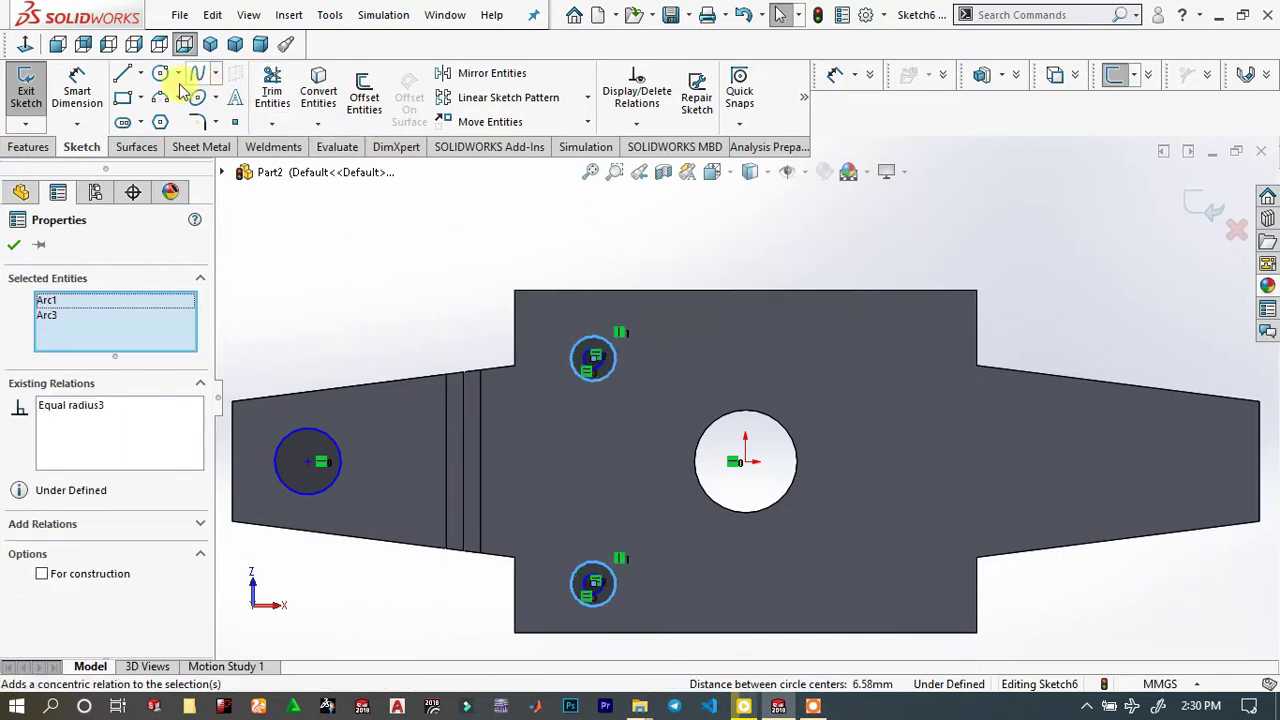
{"action": "left_click", "coordinate": [80, 88]}
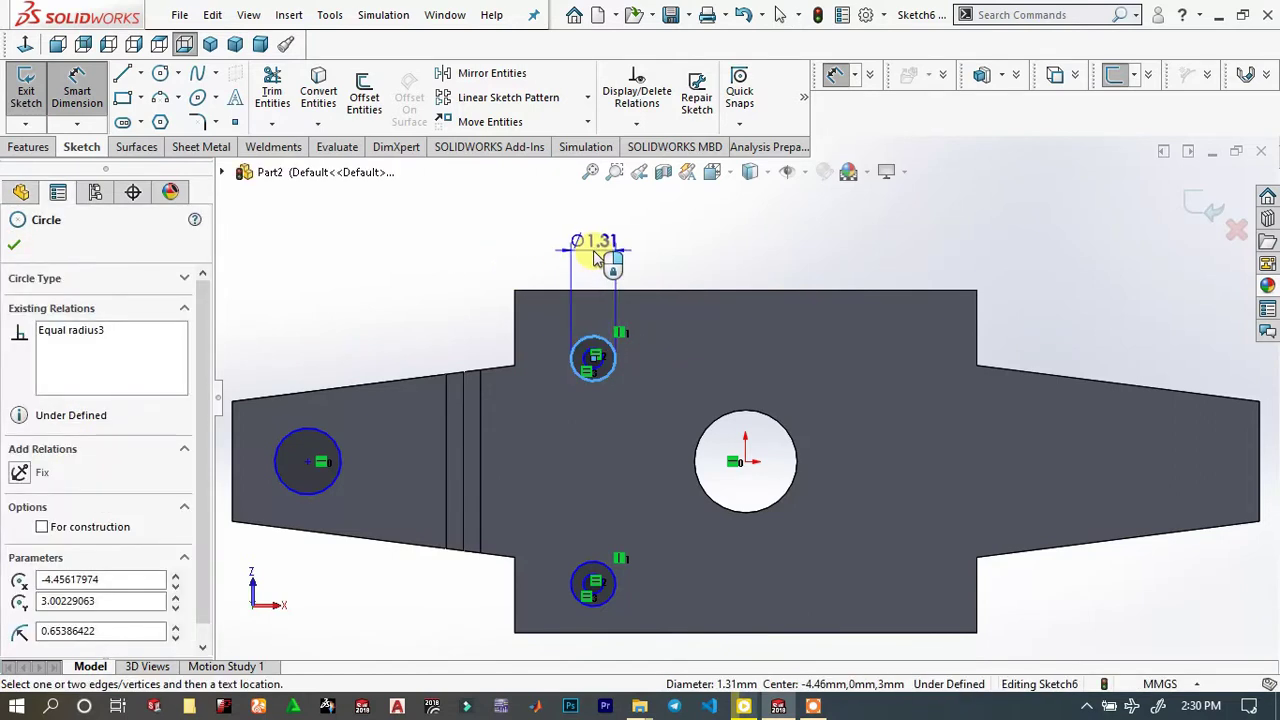
Dimension the upper outer circle to Ø2 mm and its inner circle to Ø1 mm
{"action": "left_click", "coordinate": [594, 258]}
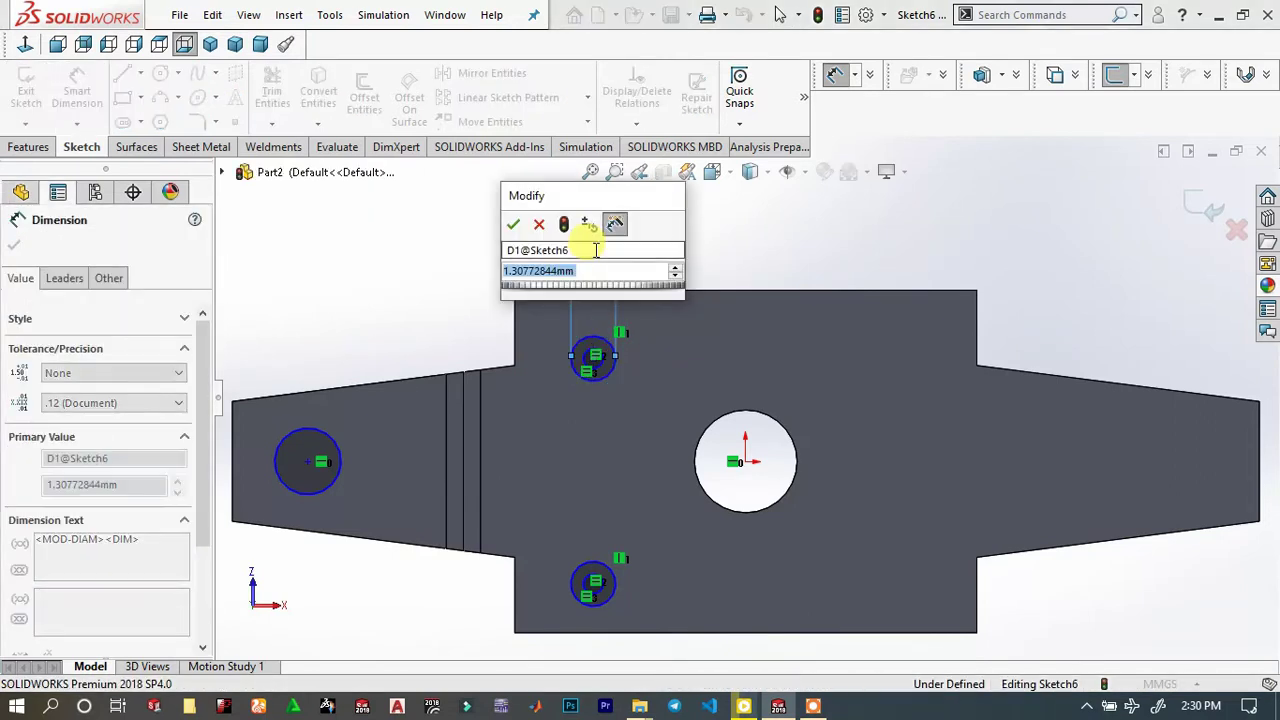
{"action": "type", "text": "2"}
{"action": "key", "text": "Return"}
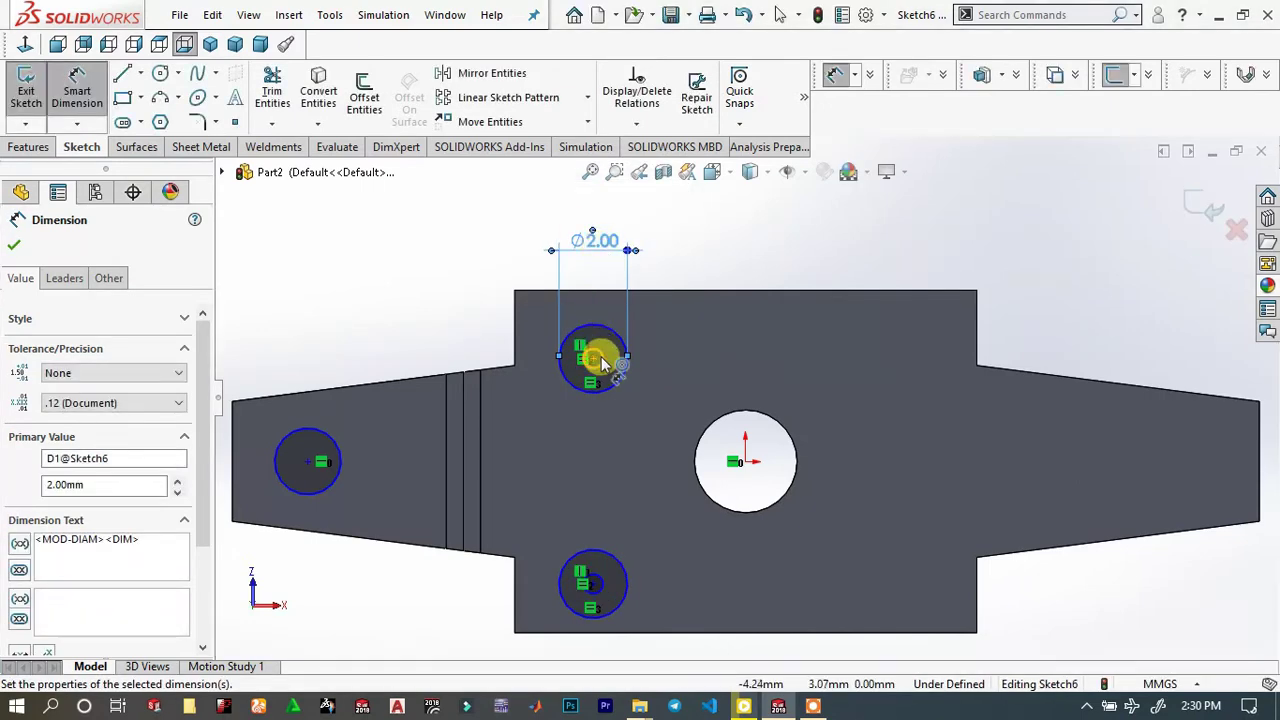
{"action": "left_click", "coordinate": [601, 365]}
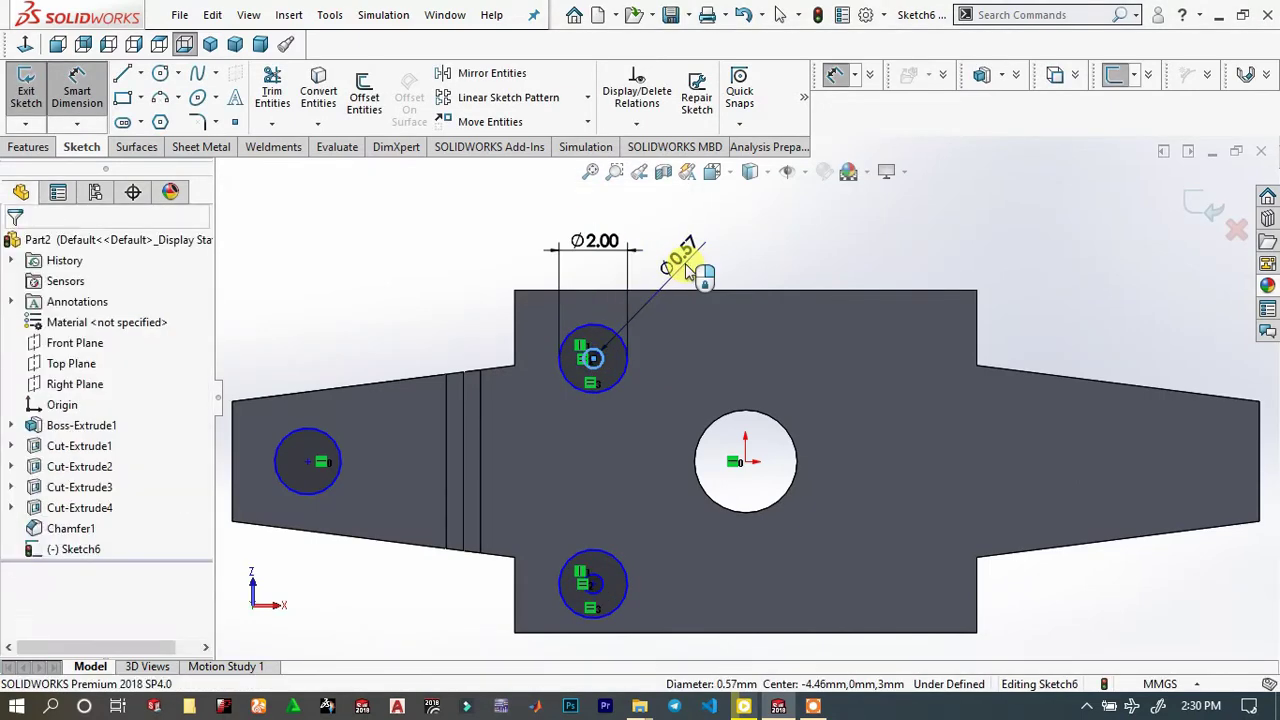
{"action": "left_click", "coordinate": [688, 268]}
{"action": "type", "text": "1"}
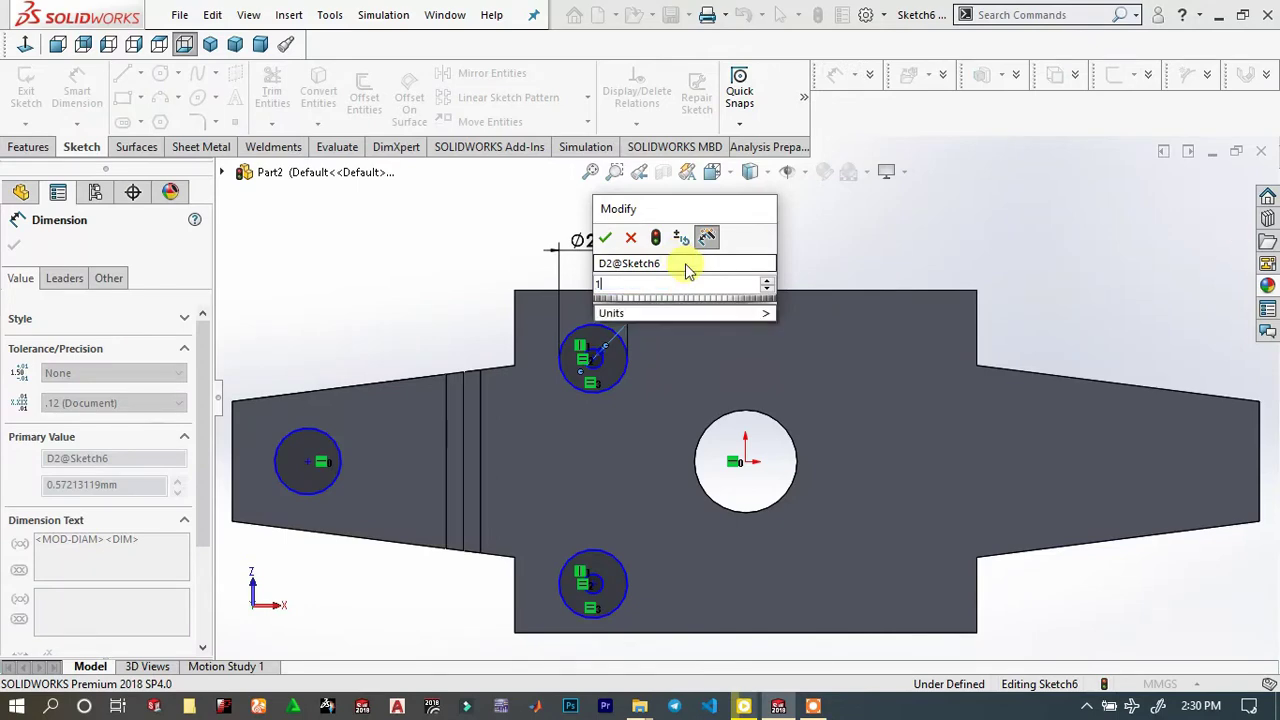
{"action": "key", "text": "Return"}
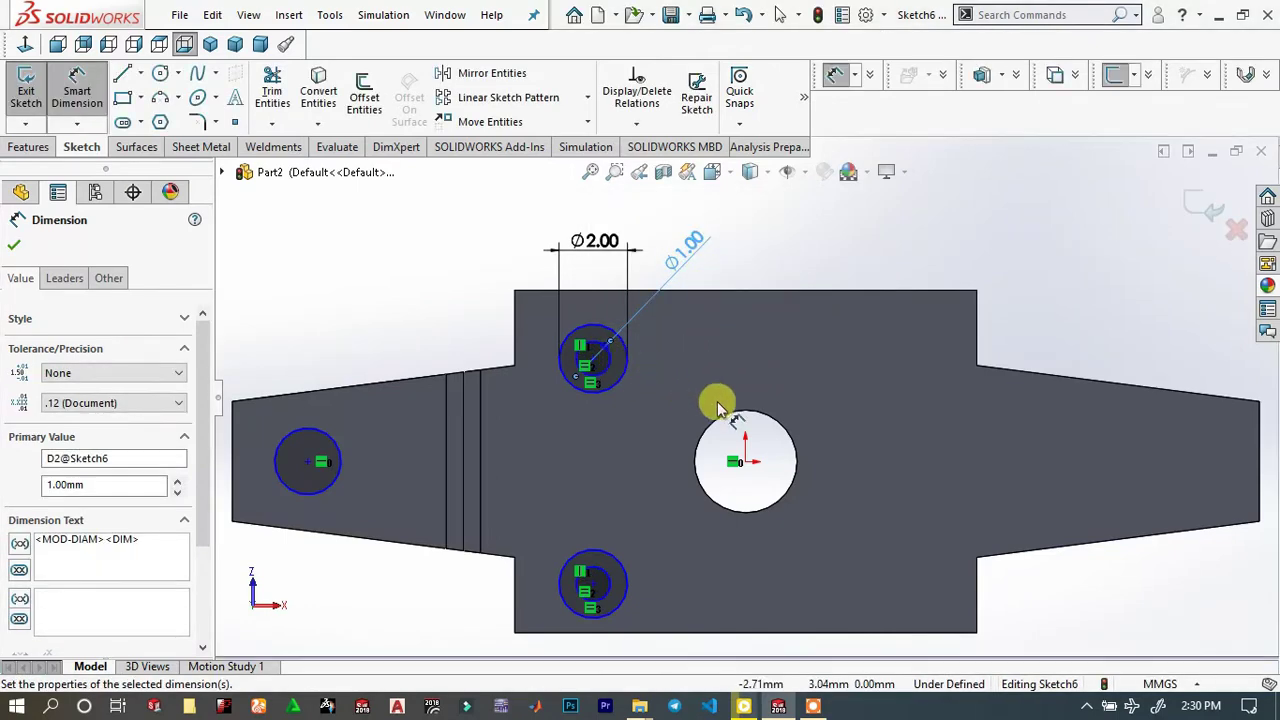
Set a 3 mm horizontal distance from the origin to the upper circle's centre
{"action": "scroll", "coordinate": [778, 468], "scroll_direction": "down", "scroll_amount": 2}
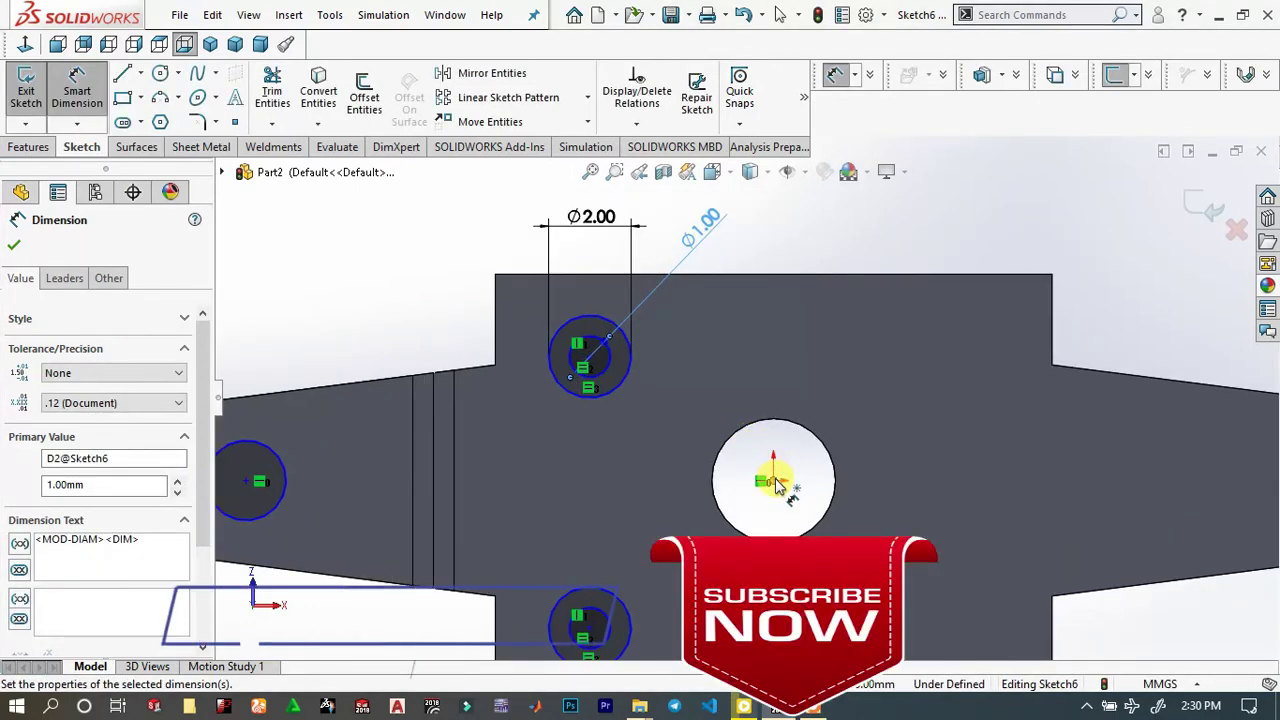
{"action": "left_click", "coordinate": [770, 481]}
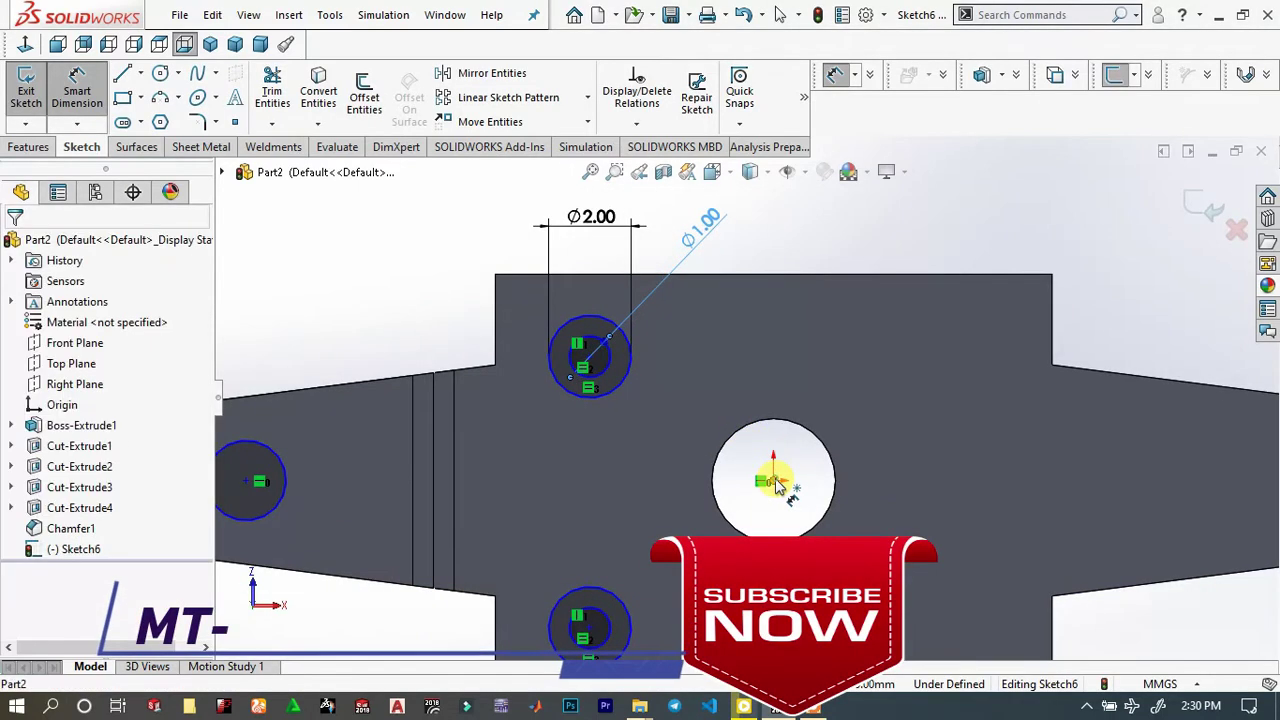
{"action": "left_click", "coordinate": [590, 360]}
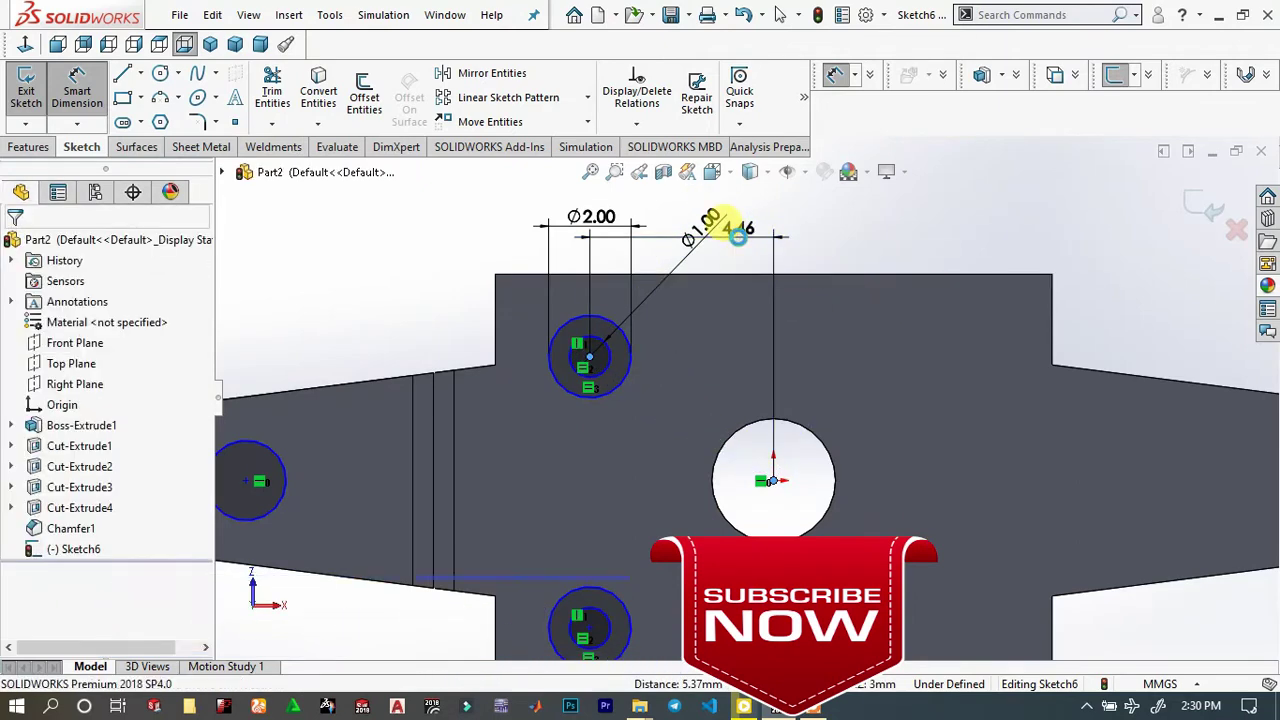
{"action": "left_click", "coordinate": [737, 230]}
{"action": "type", "text": "3"}
{"action": "key", "text": "Return"}
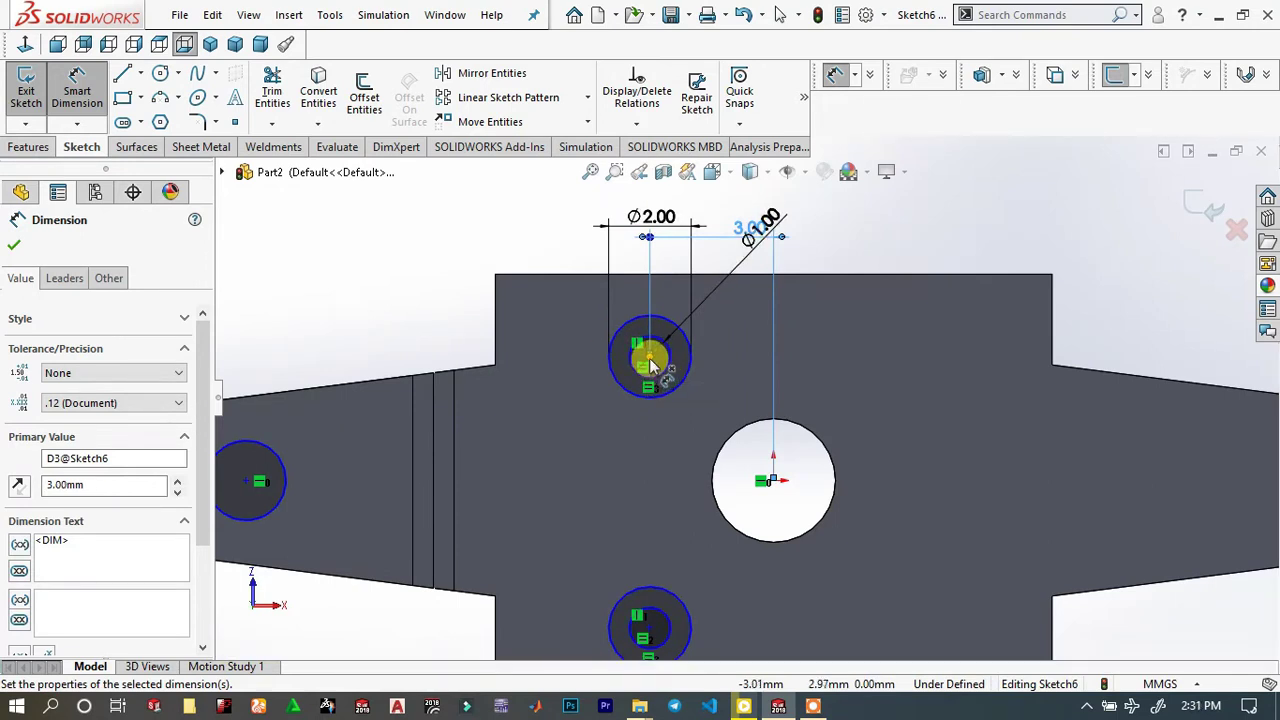
Add 3 mm vertical dimensions from the upper and lower circle centres to the centre hole
{"action": "left_click", "coordinate": [649, 359]}
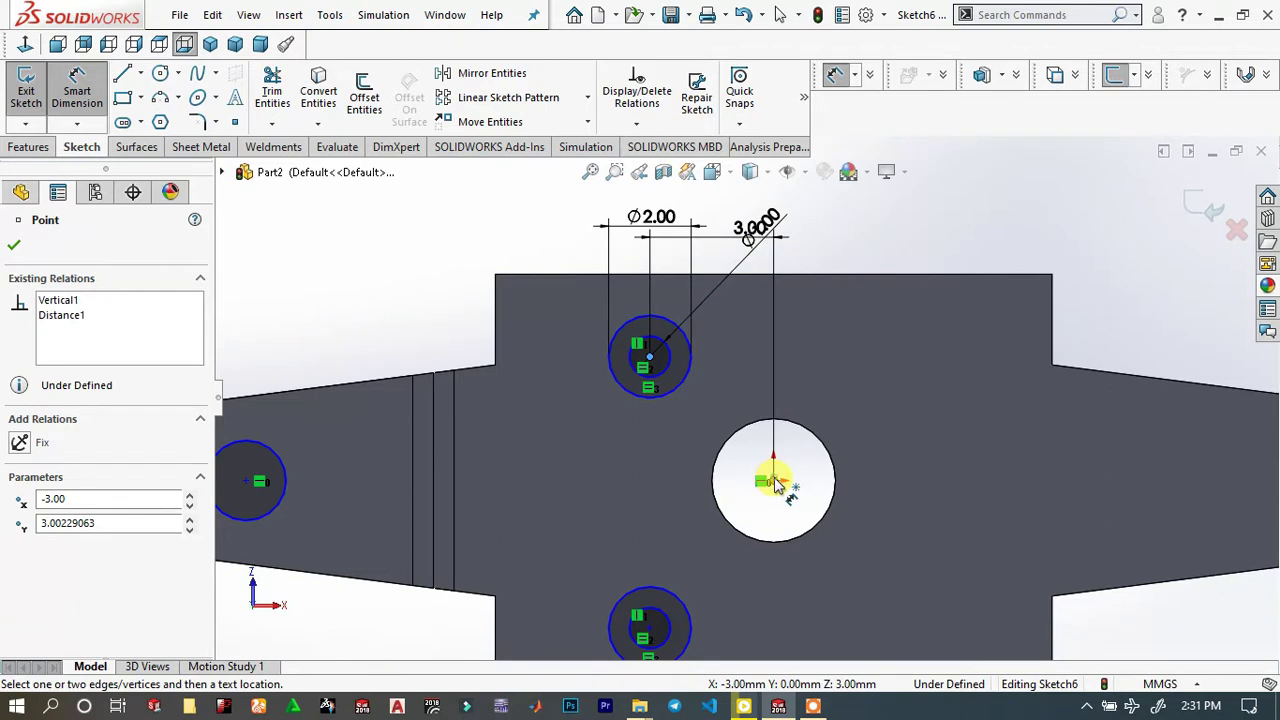
{"action": "left_click", "coordinate": [774, 481]}
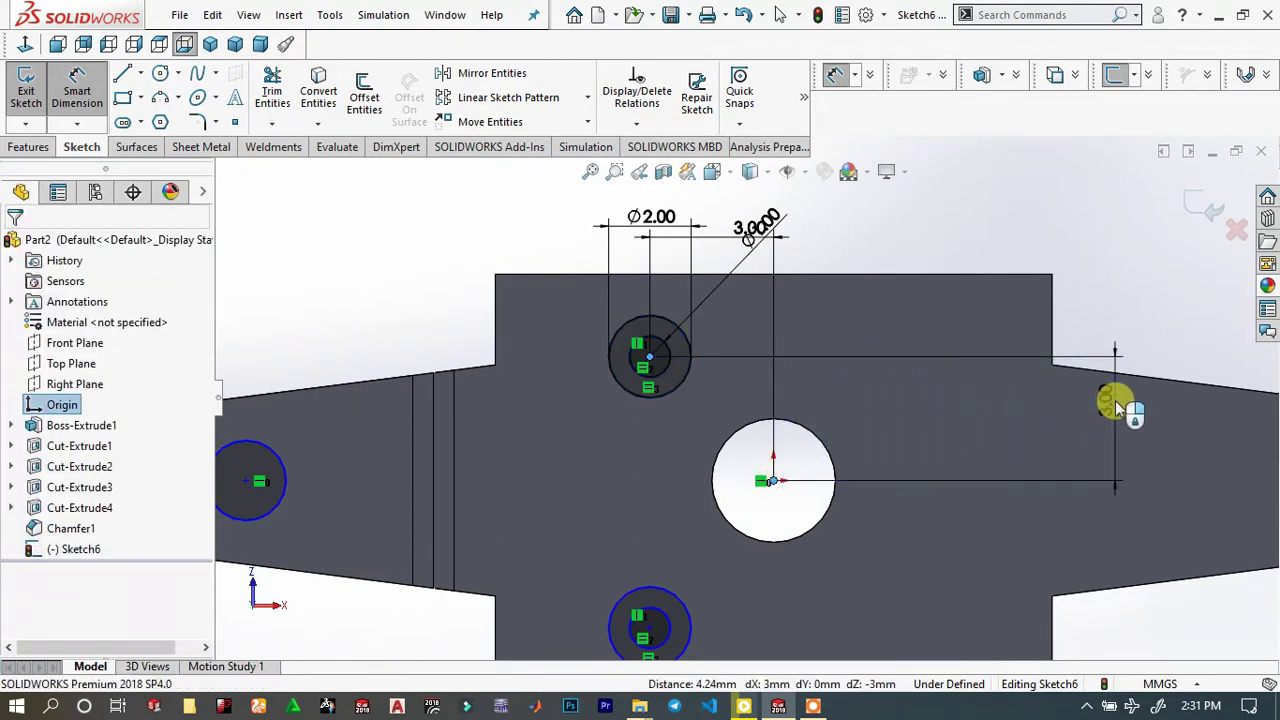
{"action": "left_click", "coordinate": [1115, 400]}
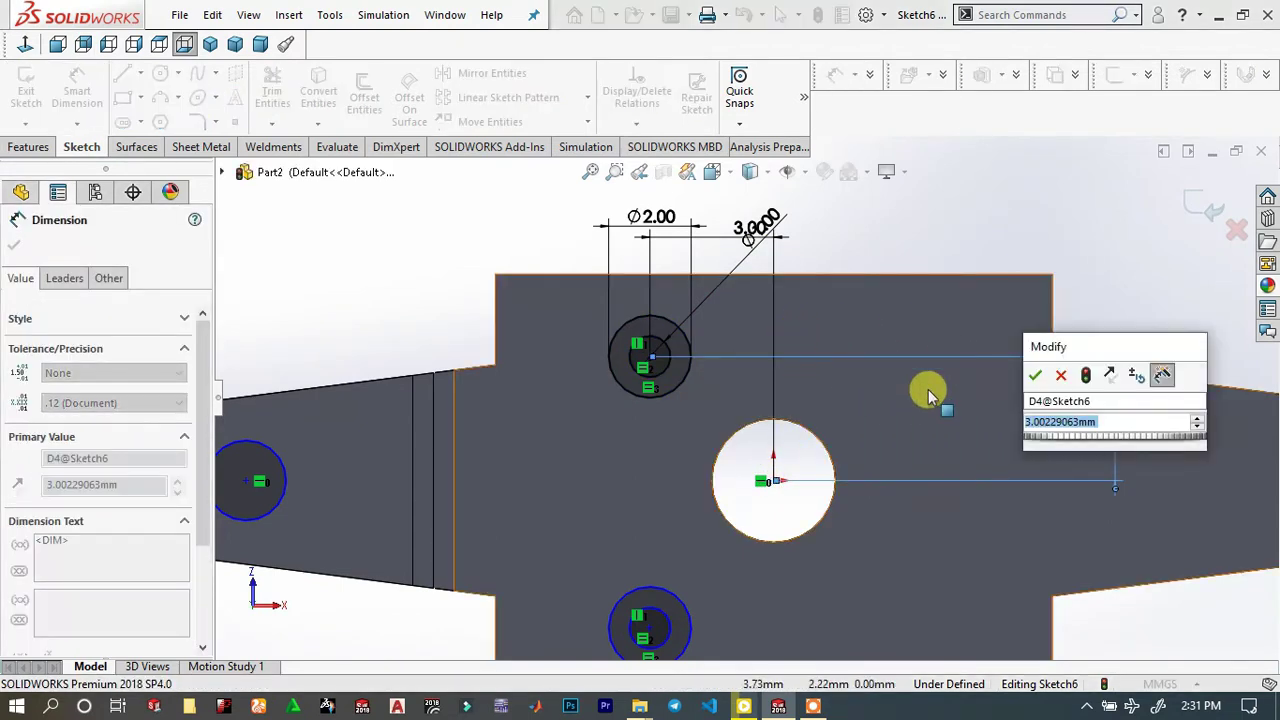
{"action": "type", "text": "3"}
{"action": "key", "text": "Return"}
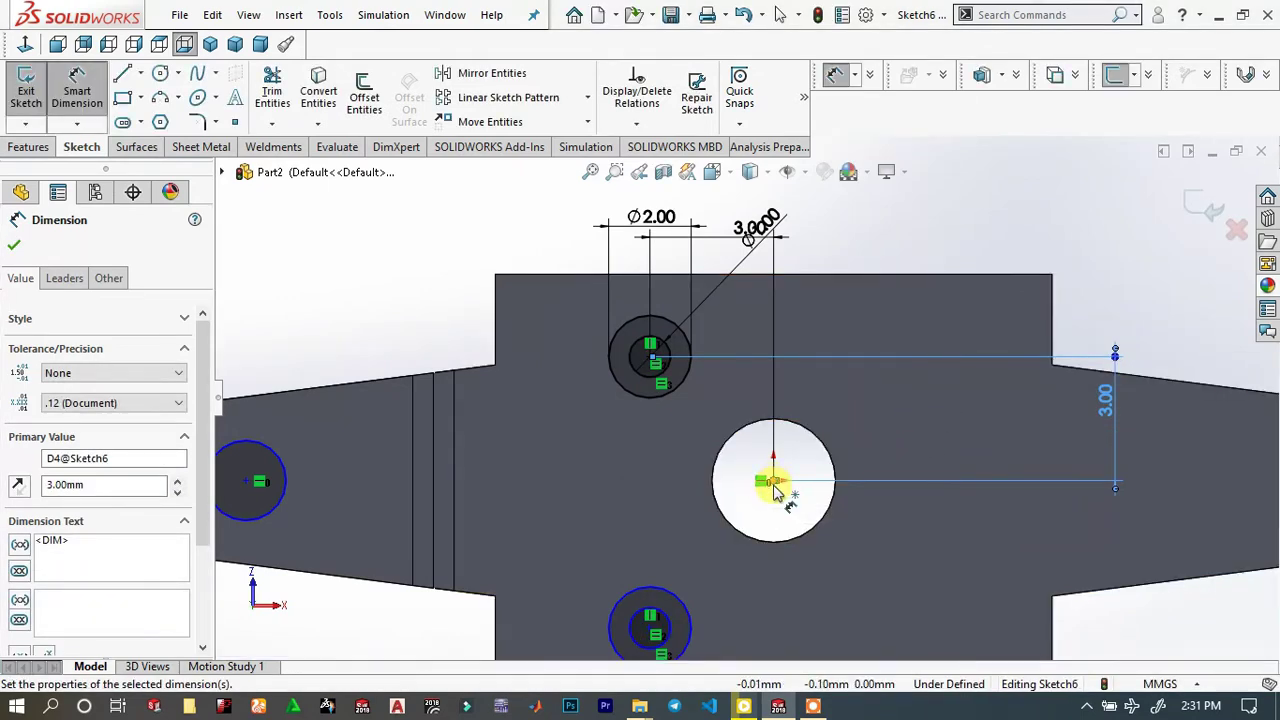
{"action": "key", "text": "Escape"}
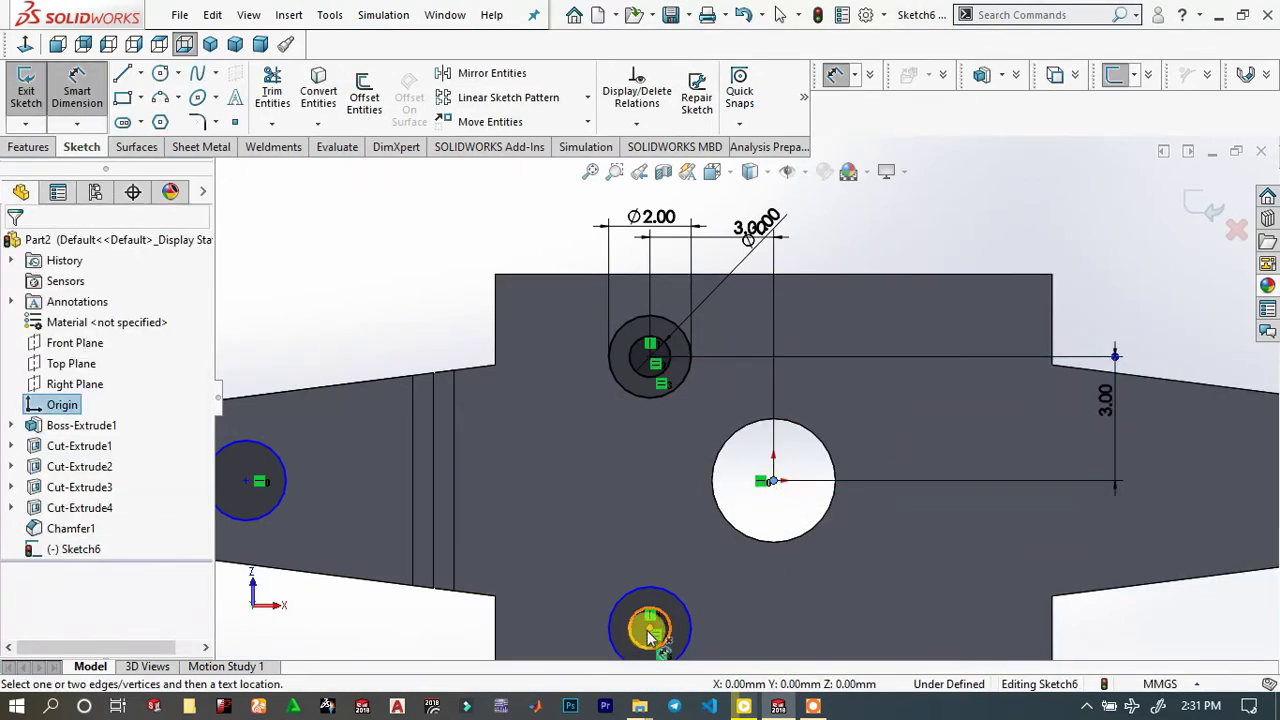
{"action": "left_click", "coordinate": [649, 631]}
{"action": "left_click", "coordinate": [774, 546]}
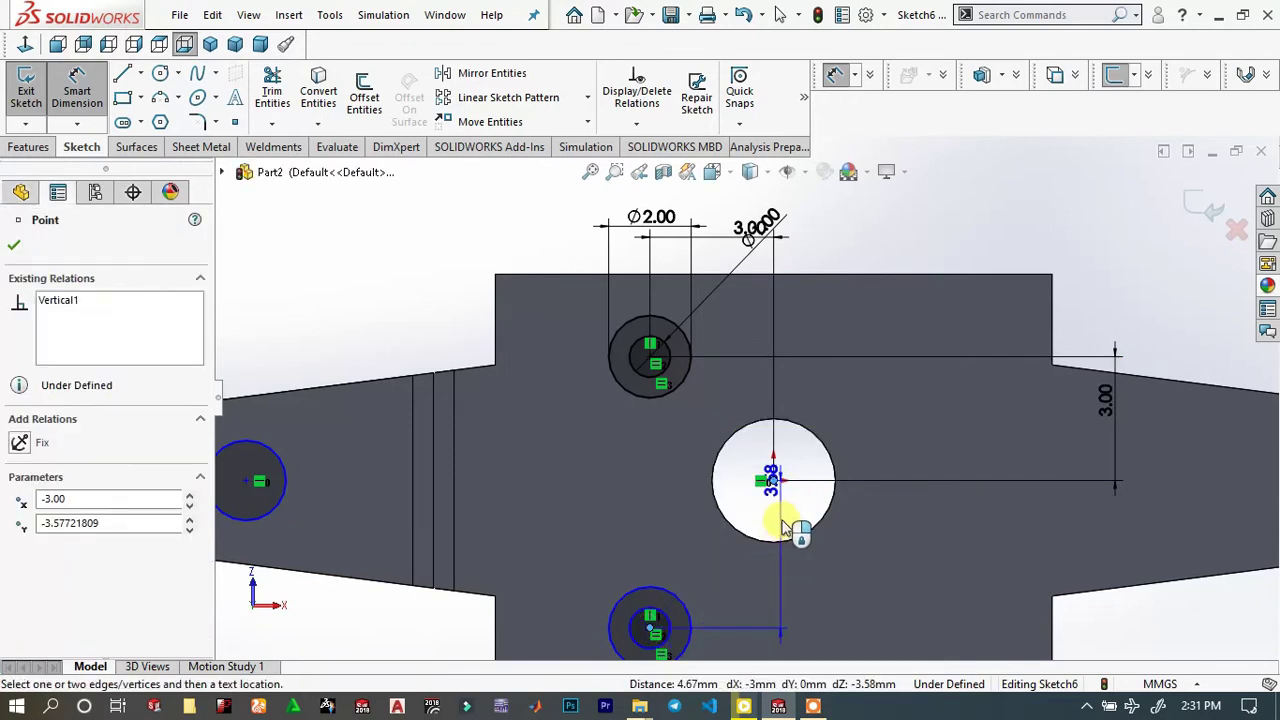
{"action": "left_click", "coordinate": [768, 518]}
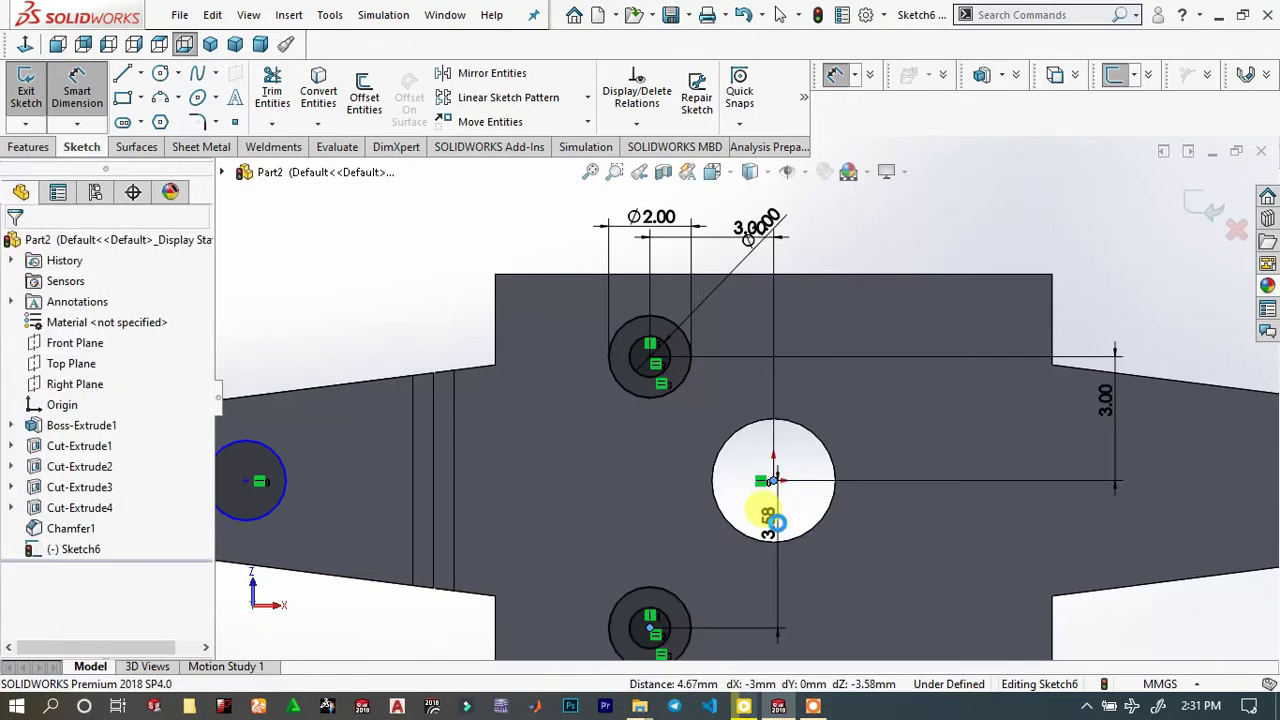
{"action": "key", "text": "Return"}
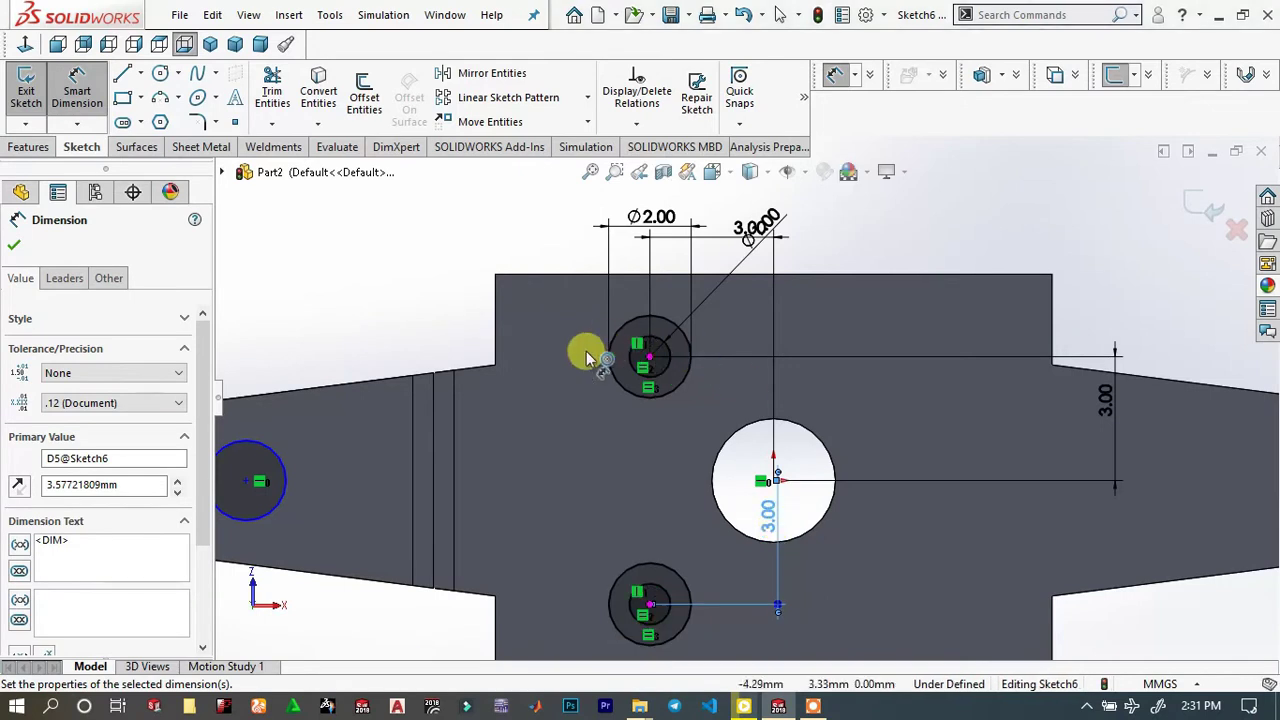
Dimension the left circle's centre 12.5 mm horizontally from the centre hole
{"action": "left_click", "coordinate": [247, 486]}
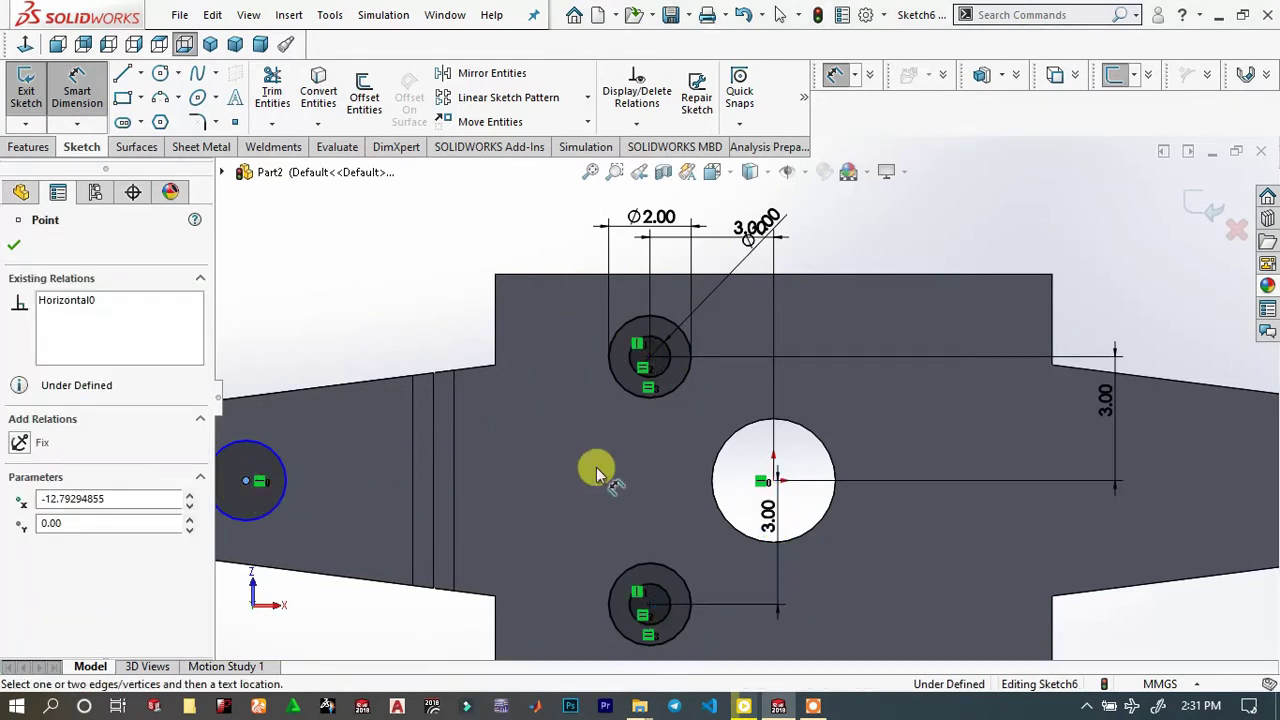
{"action": "left_click", "coordinate": [775, 483]}
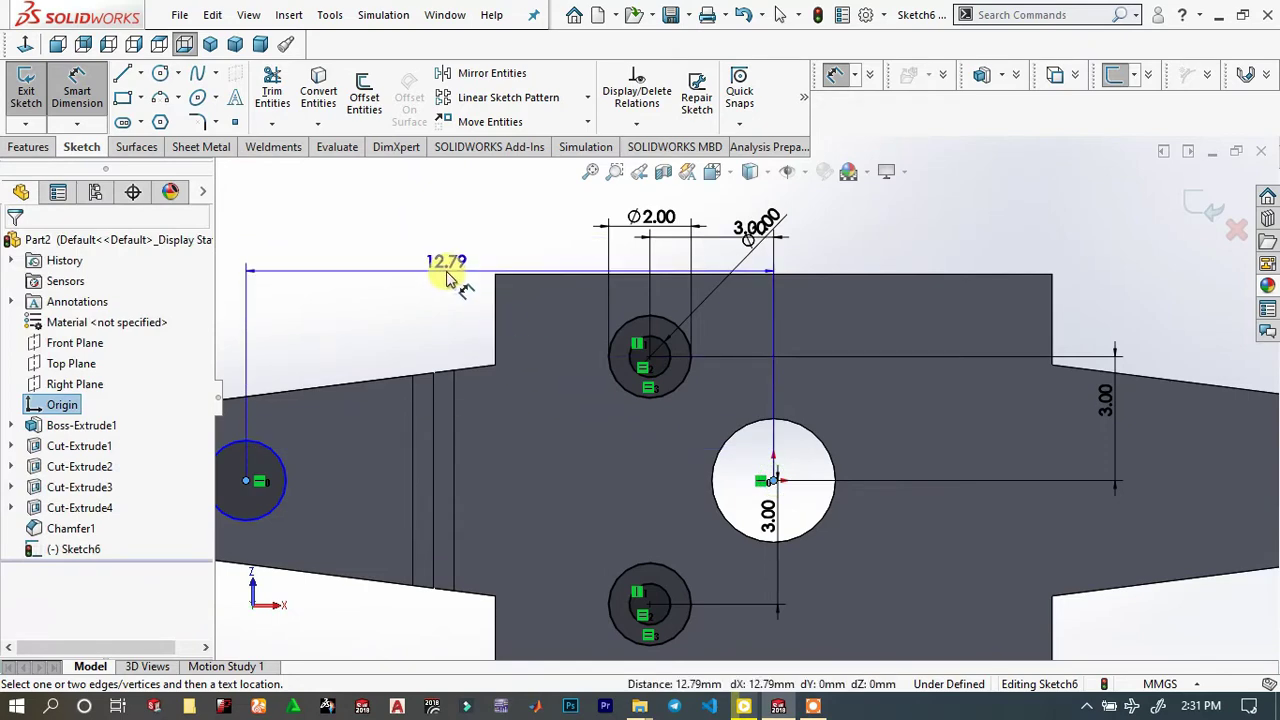
{"action": "left_click", "coordinate": [447, 279]}
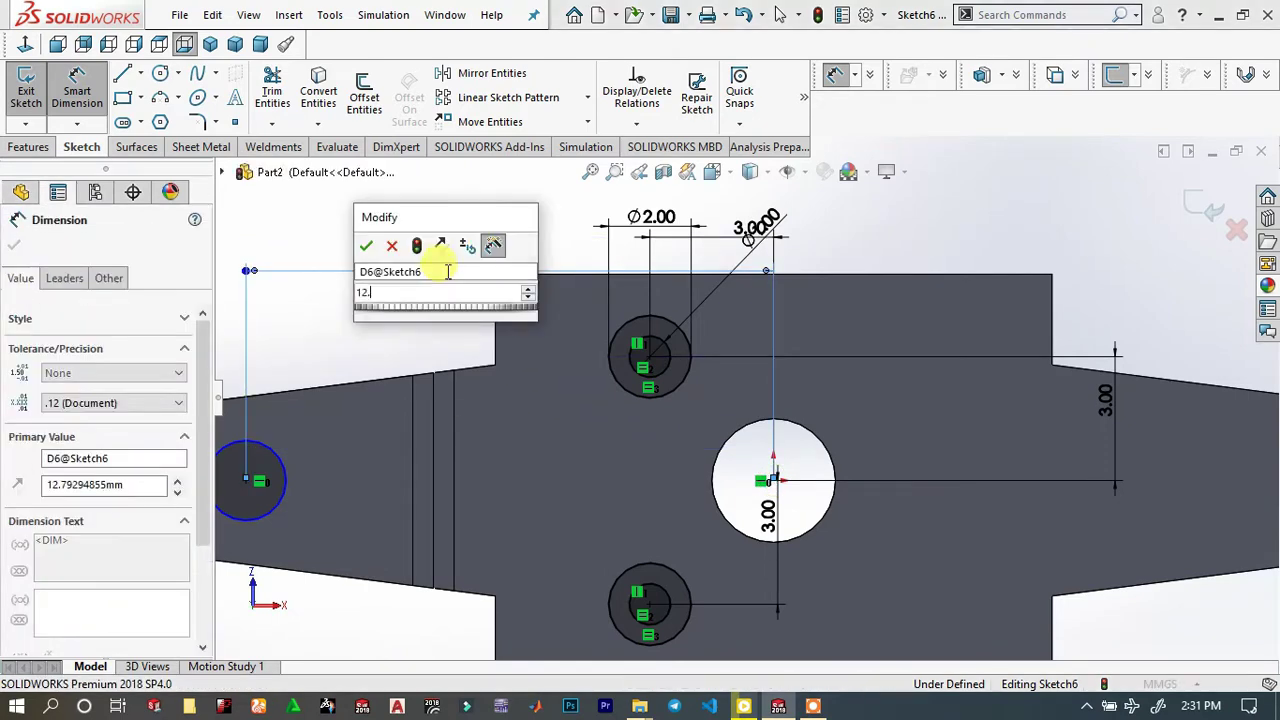
{"action": "key", "text": "Return"}
{"action": "scroll", "coordinate": [329, 471], "scroll_direction": "up", "scroll_amount": 3}
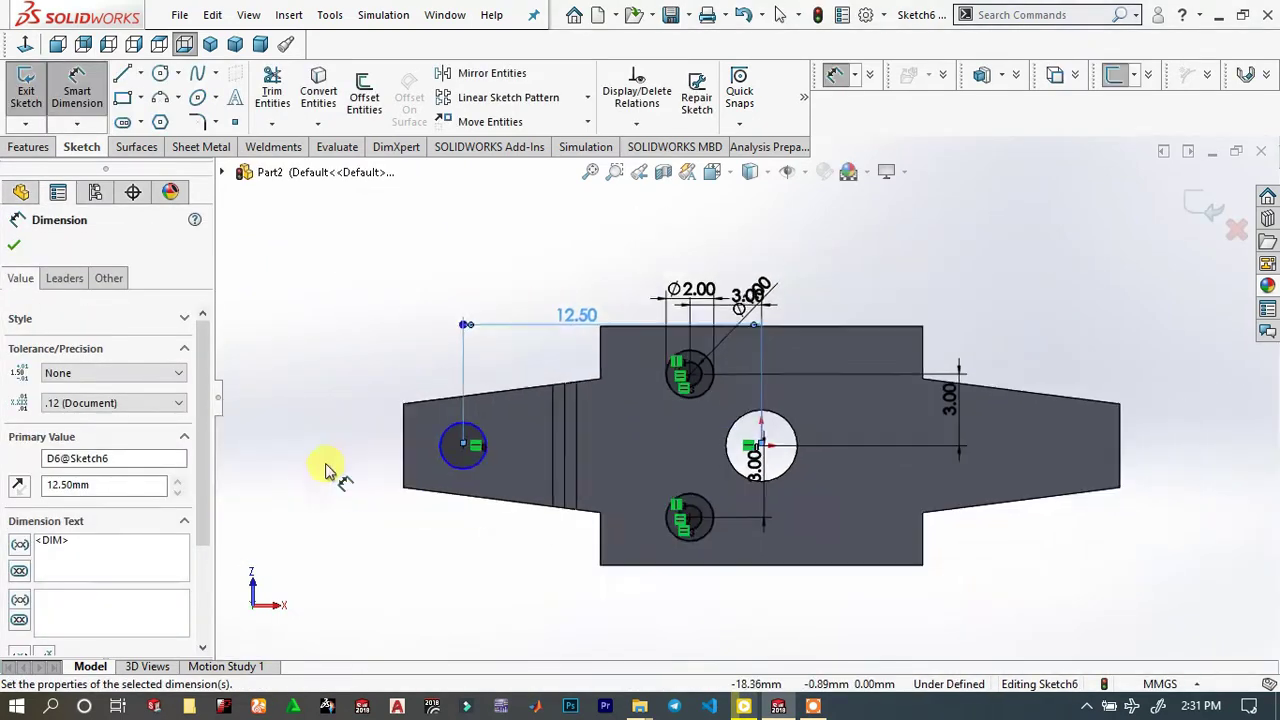
{"action": "scroll", "coordinate": [585, 465], "scroll_direction": "down", "scroll_amount": 2}
Give the left circle a Ø3.25 mm diameter, fully defining Sketch6, and show the Features commands
{"action": "left_click", "coordinate": [564, 433]}
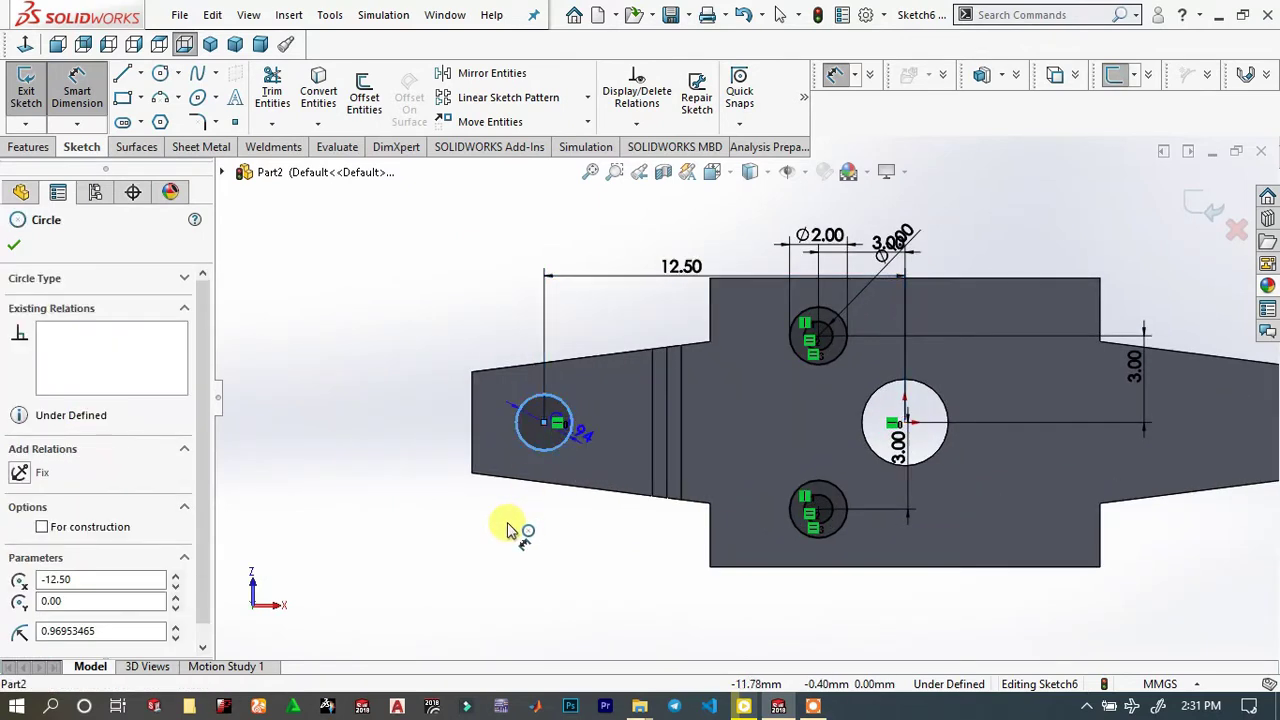
{"action": "left_click", "coordinate": [508, 530]}
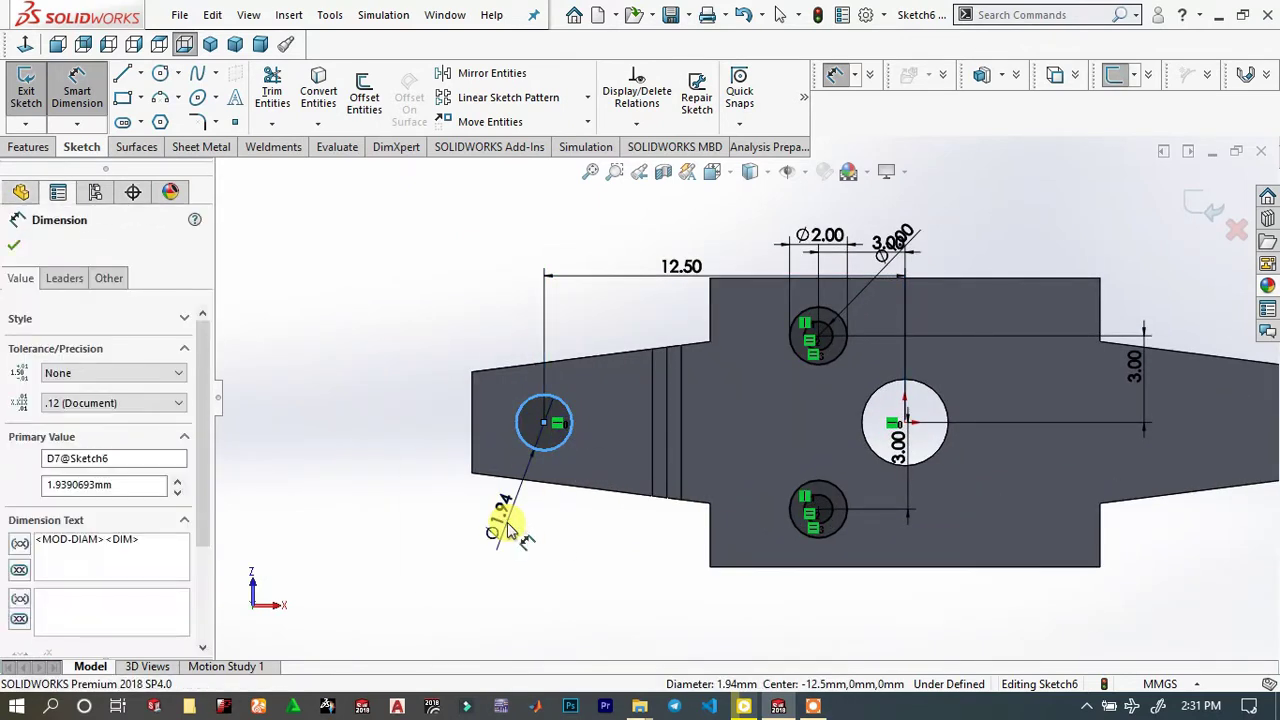
{"action": "type", "text": "3.25"}
{"action": "key", "text": "Return"}
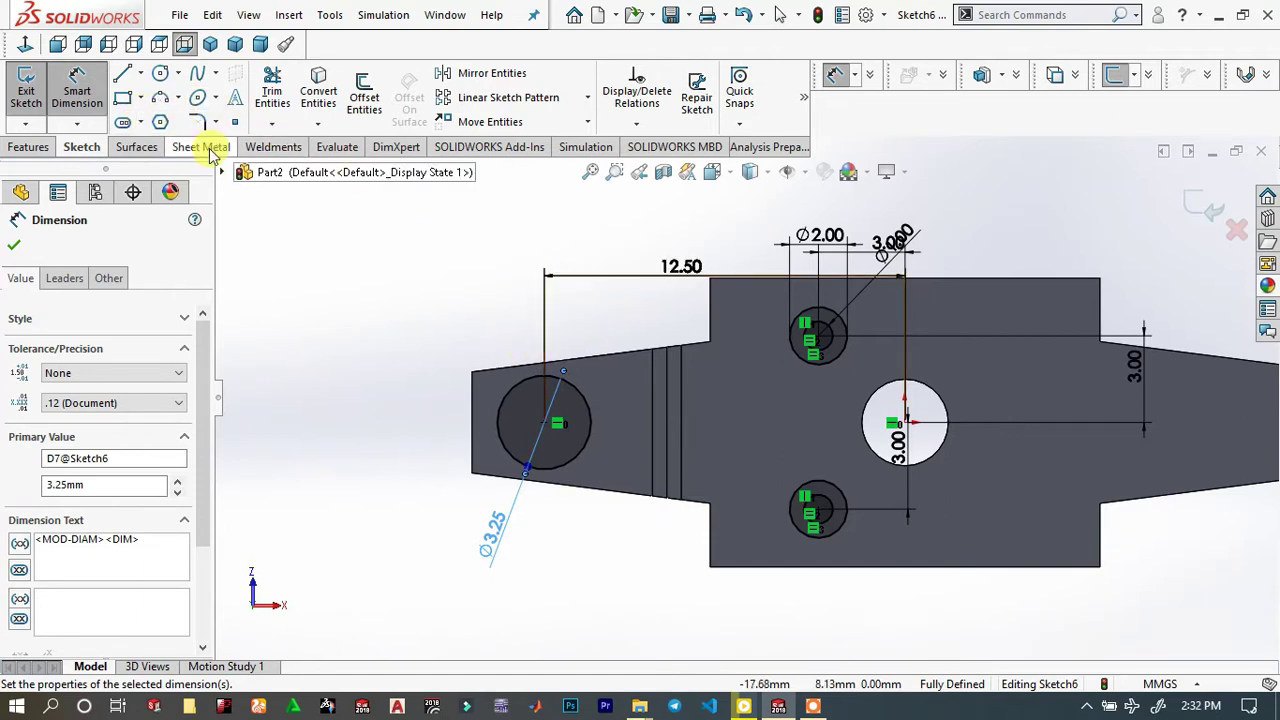
{"action": "left_click", "coordinate": [28, 147]}
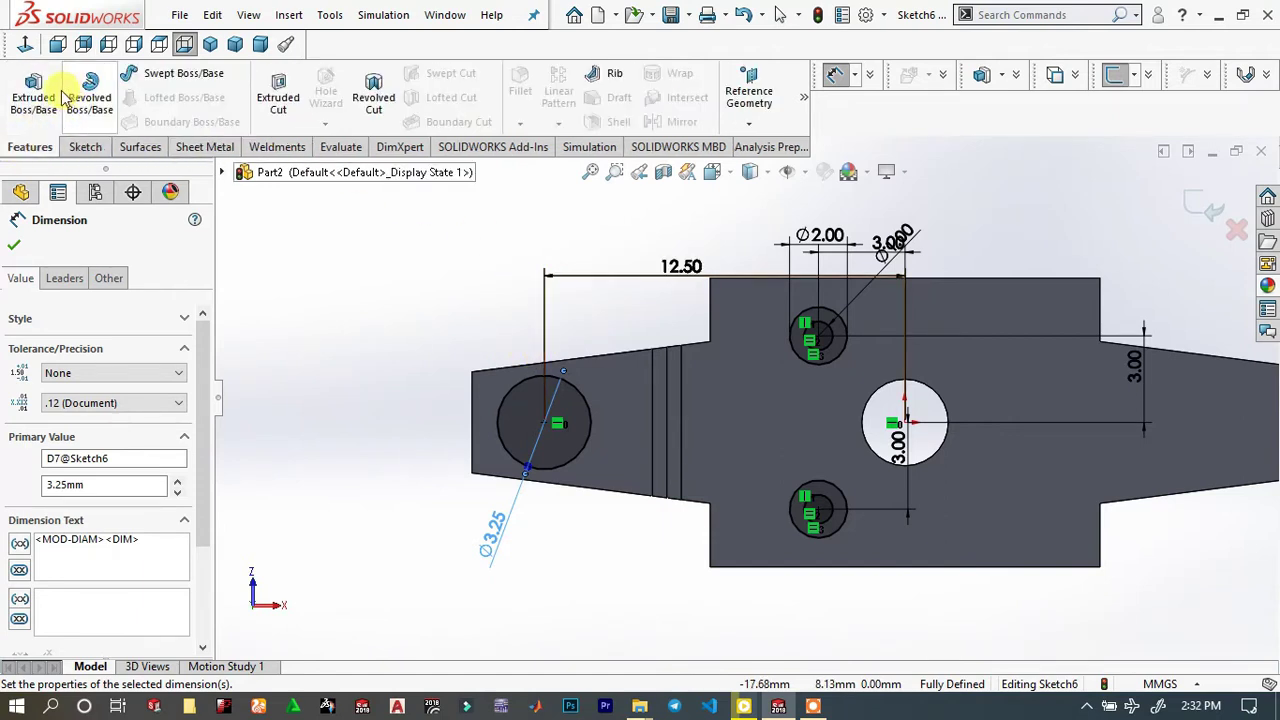
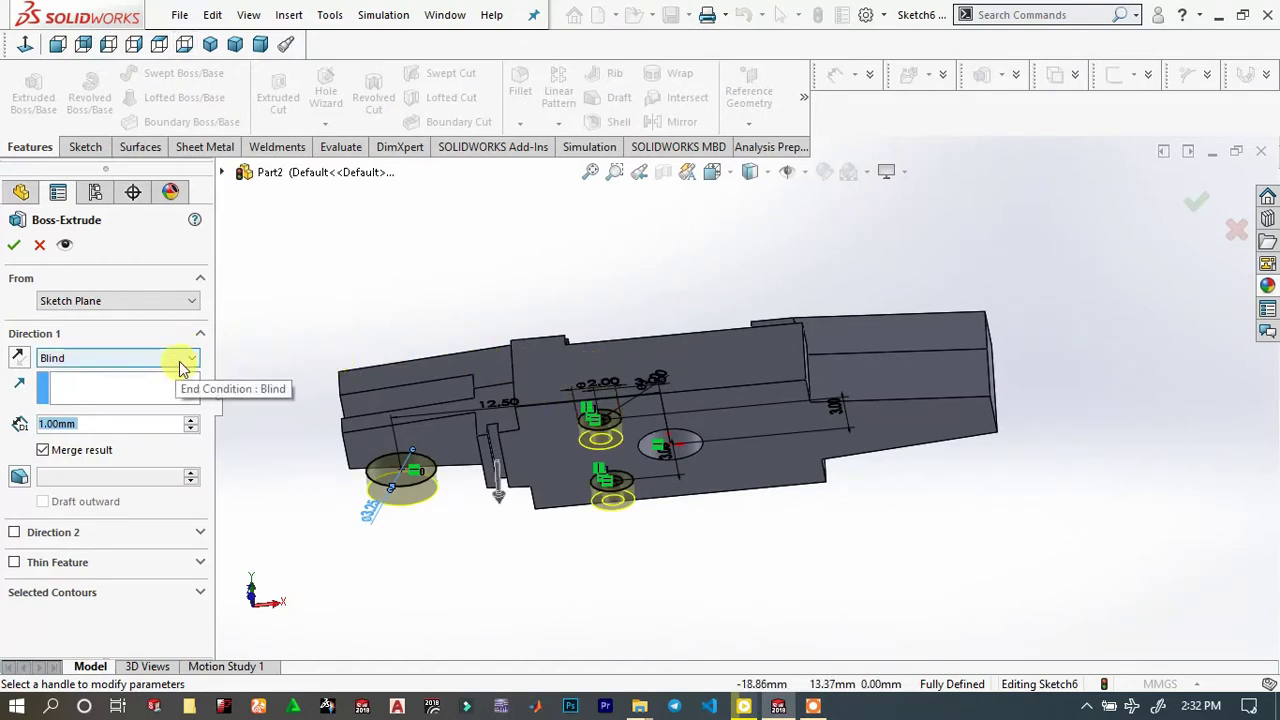
Complete the 1 mm Boss-Extrude3 and view the part's flat base face Normal To
{"action": "left_click", "coordinate": [14, 244]}
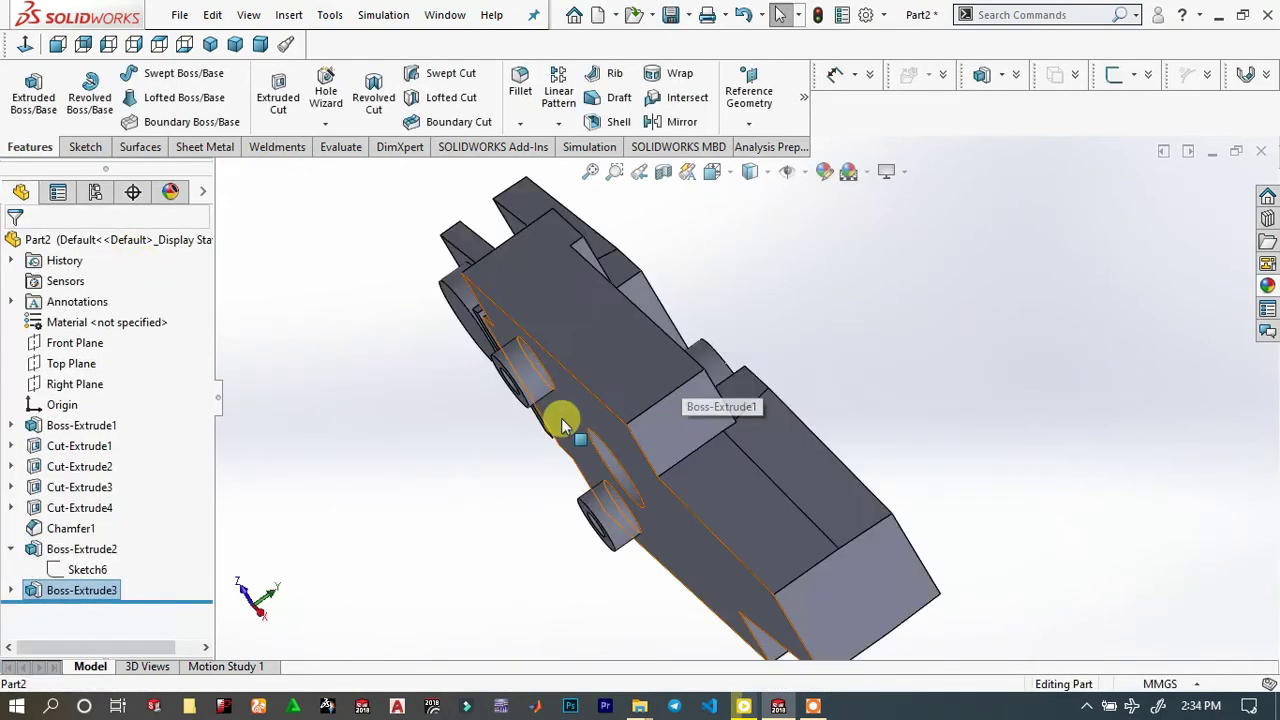
{"action": "middle_click_drag", "start_coordinate": [562, 425], "coordinate": [802, 357]}
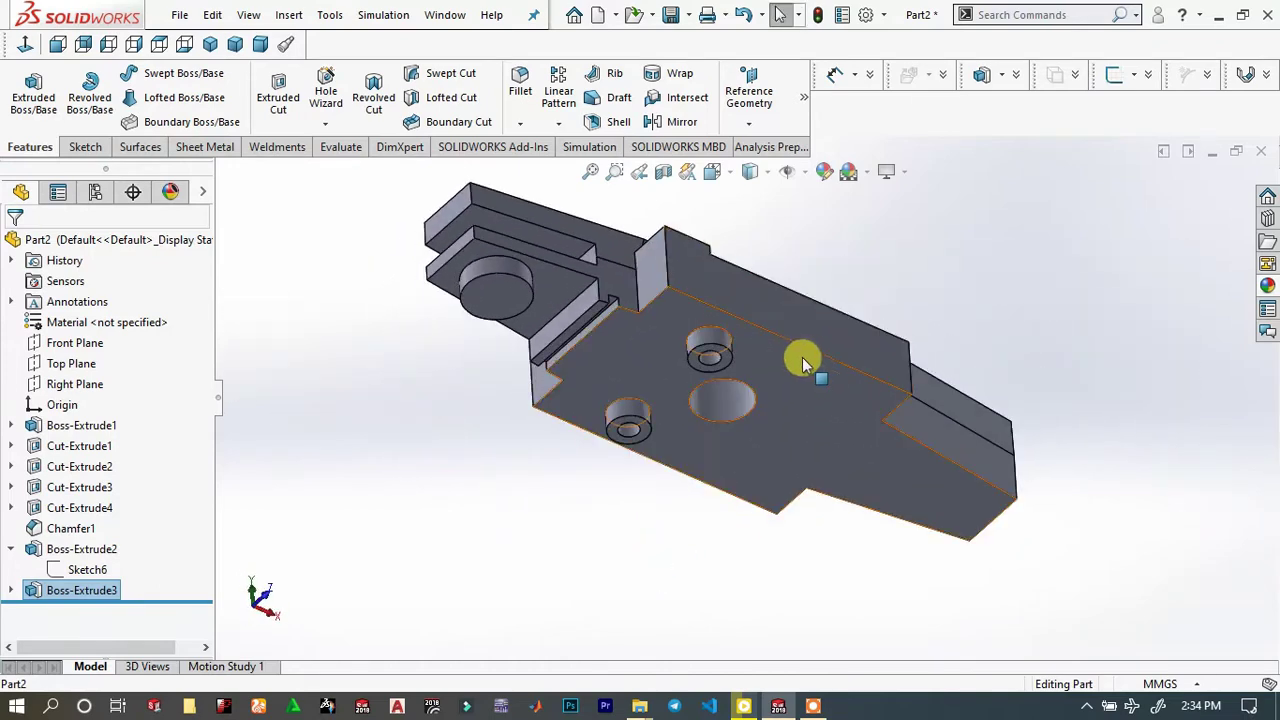
{"action": "left_click", "coordinate": [745, 355]}
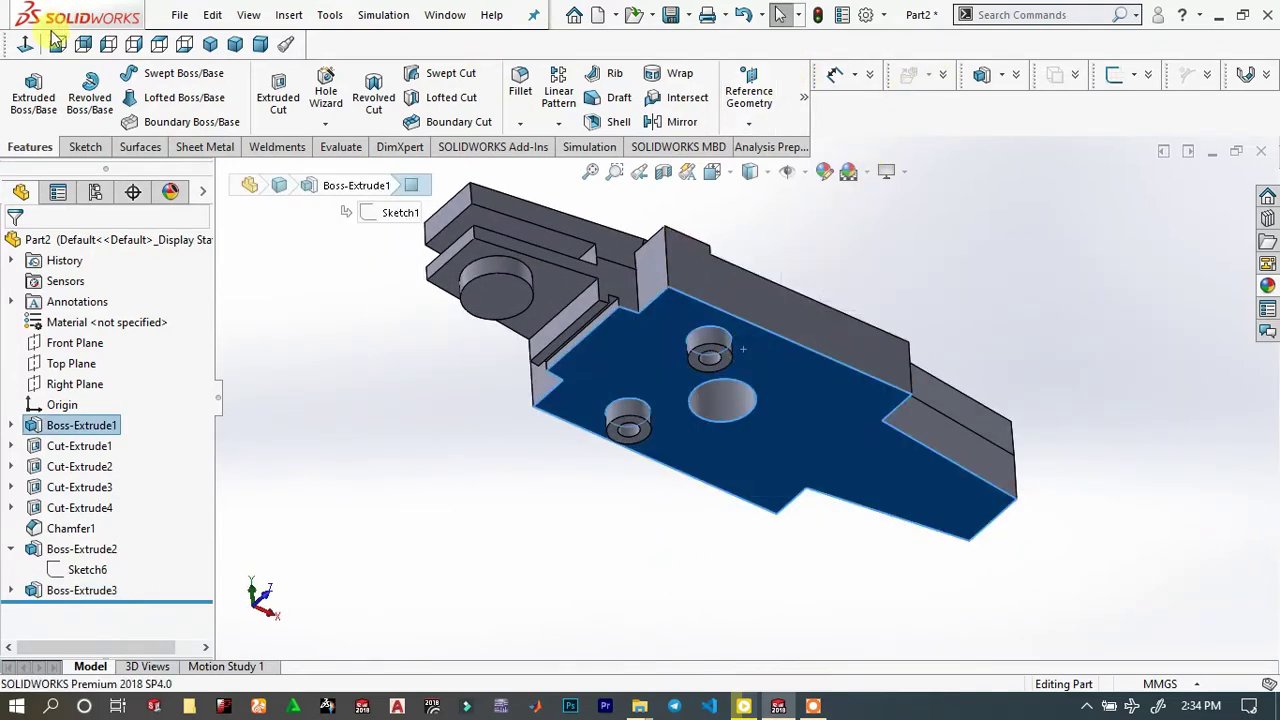
{"action": "left_click", "coordinate": [25, 45]}
Zoom the view on the base face and bring up the hole commands list
{"action": "scroll", "coordinate": [750, 382], "scroll_direction": "down", "scroll_amount": 2}
{"action": "scroll", "coordinate": [599, 406], "scroll_direction": "down", "scroll_amount": 2}
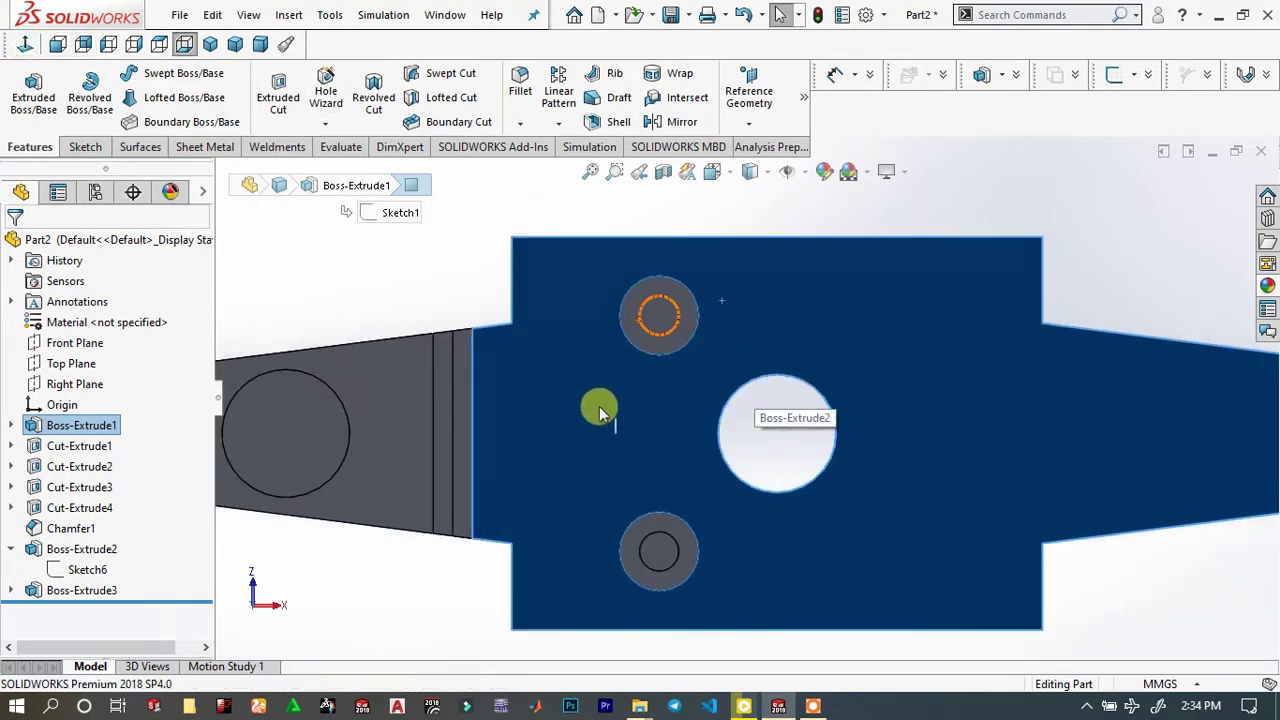
{"action": "scroll", "coordinate": [600, 408], "scroll_direction": "up", "scroll_amount": 2}
{"action": "scroll", "coordinate": [526, 348], "scroll_direction": "down", "scroll_amount": 2}
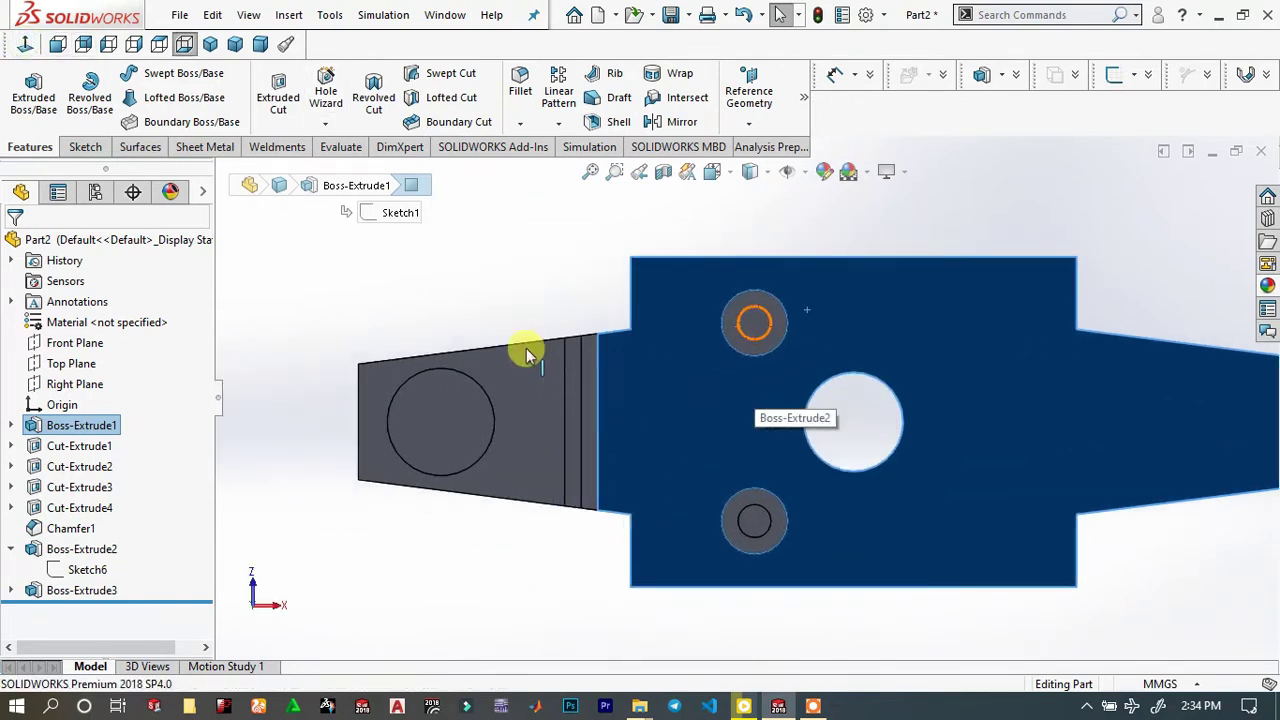
{"action": "left_click", "coordinate": [328, 128]}
Start a Hole Wizard hole of type Drill sizes with size Ø1.55
{"action": "left_click", "coordinate": [345, 163]}
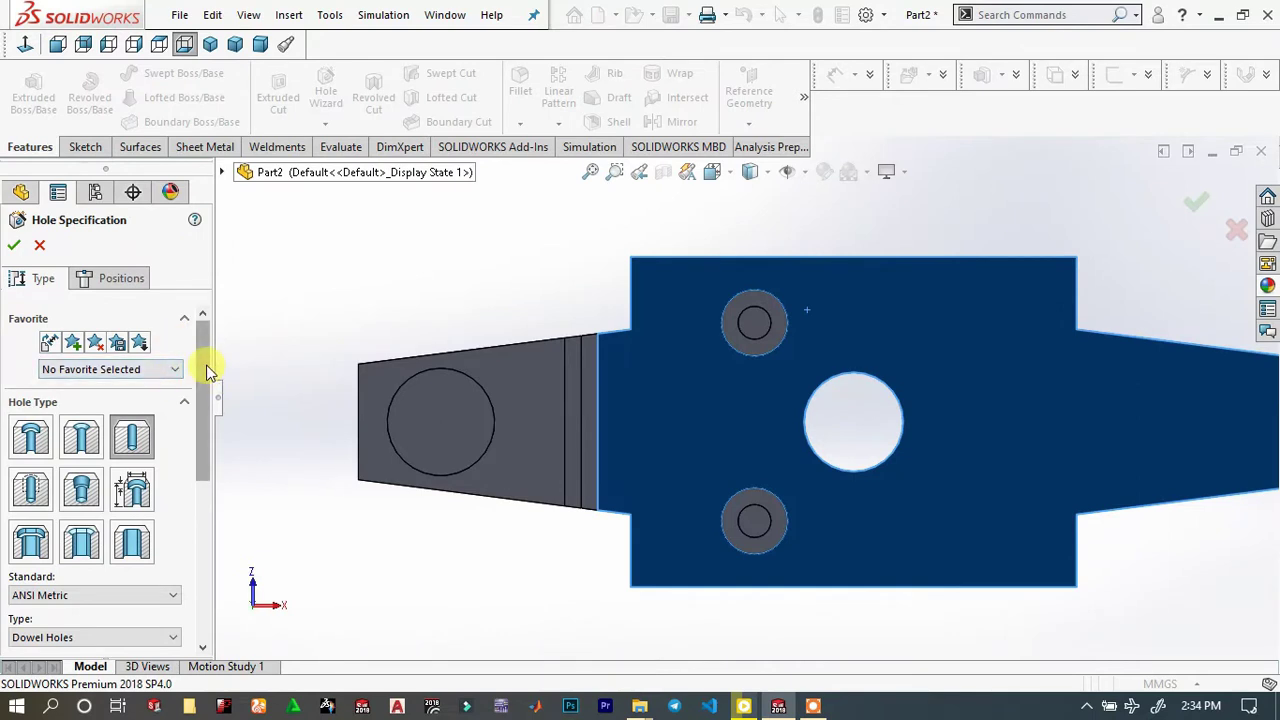
{"action": "left_click_drag", "start_coordinate": [207, 366], "coordinate": [213, 456]}
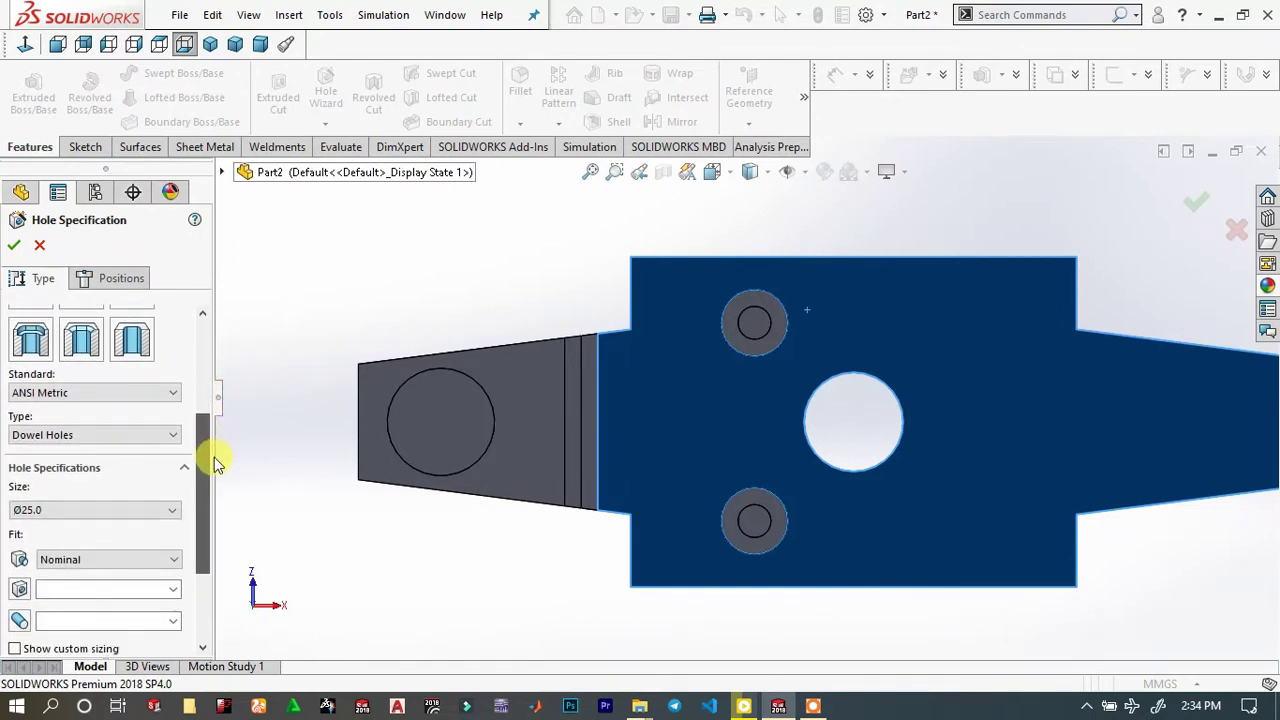
{"action": "scroll", "coordinate": [213, 462], "scroll_direction": "down", "scroll_amount": 2}
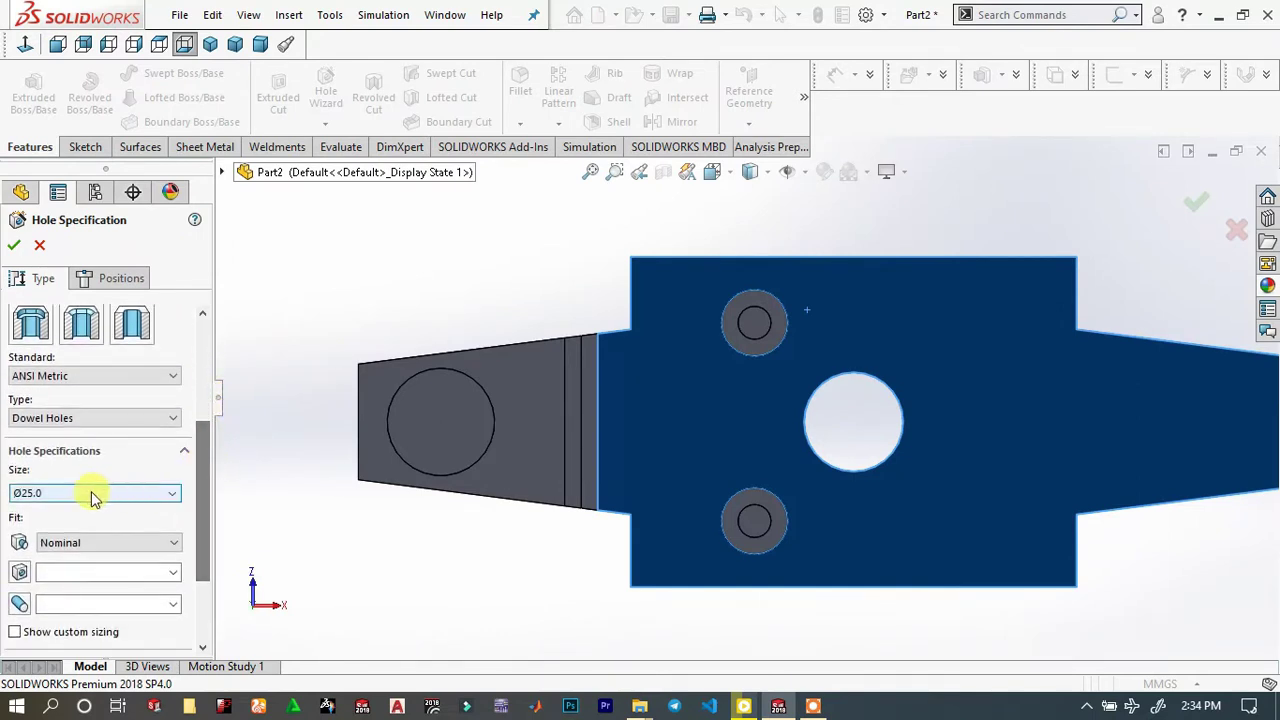
{"action": "left_click", "coordinate": [86, 420]}
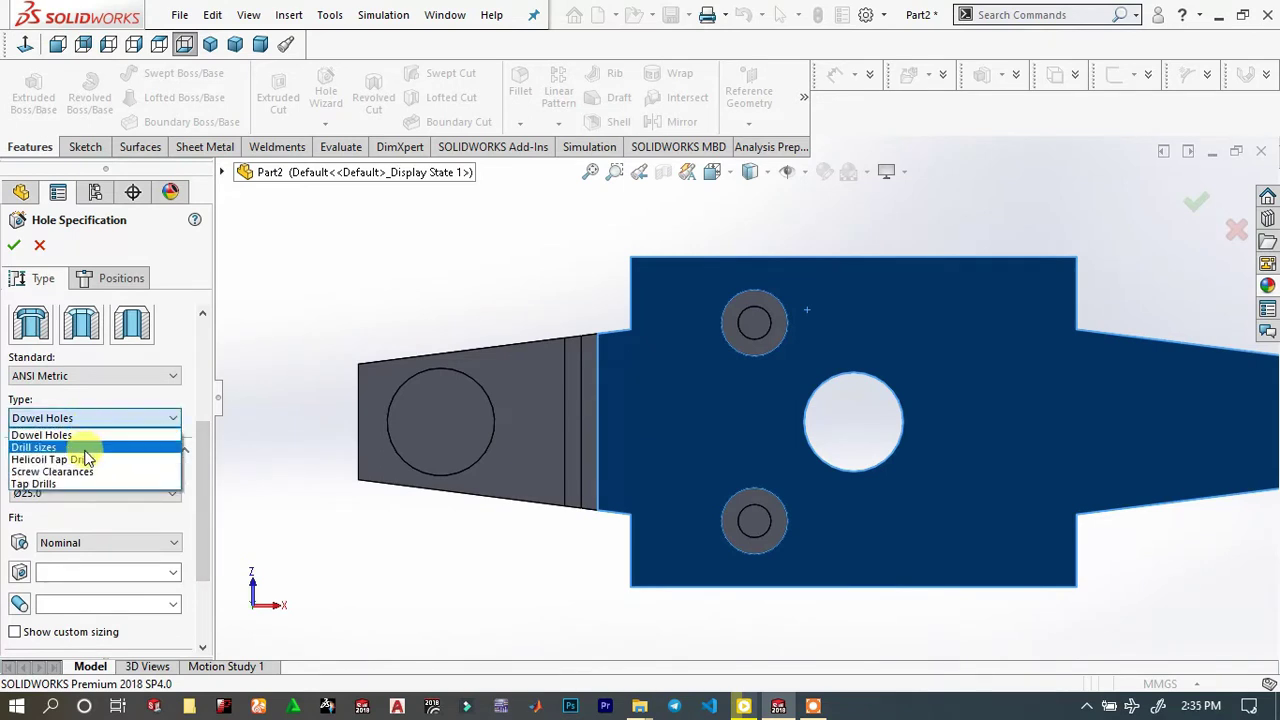
{"action": "left_click", "coordinate": [86, 447]}
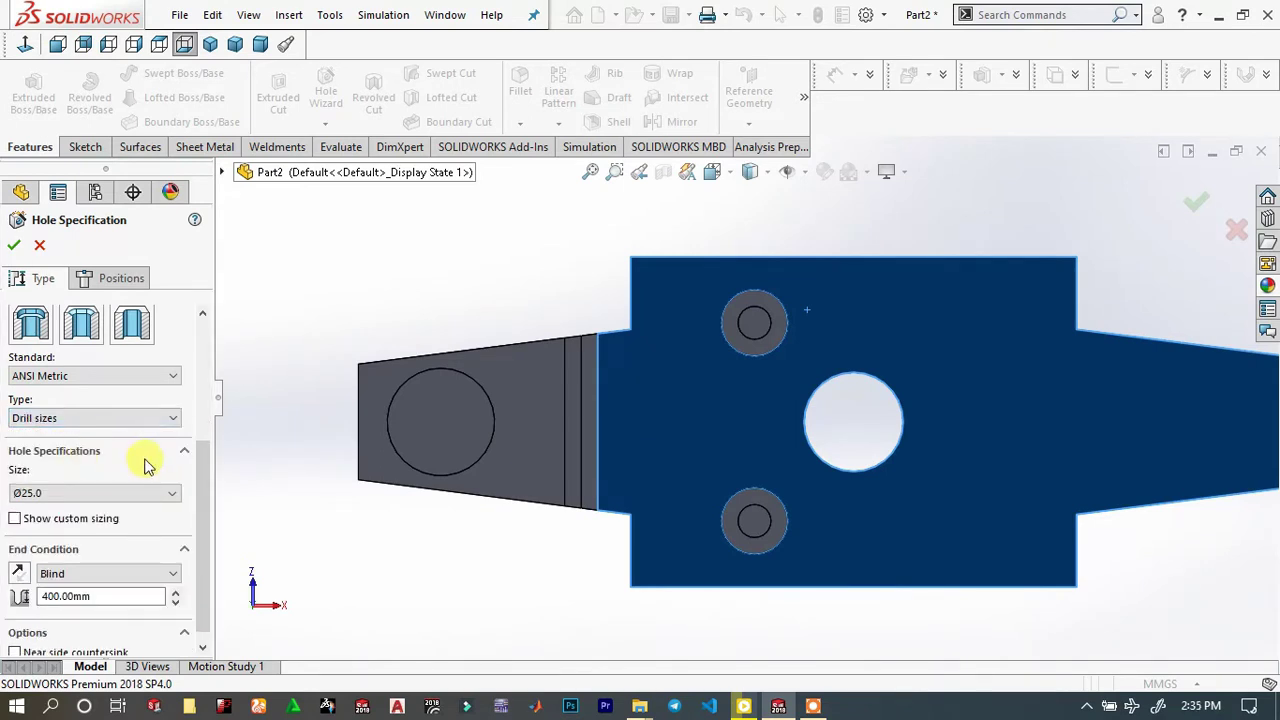
{"action": "left_click", "coordinate": [134, 492]}
{"action": "scroll", "coordinate": [72, 600], "scroll_direction": "down", "scroll_amount": 4}
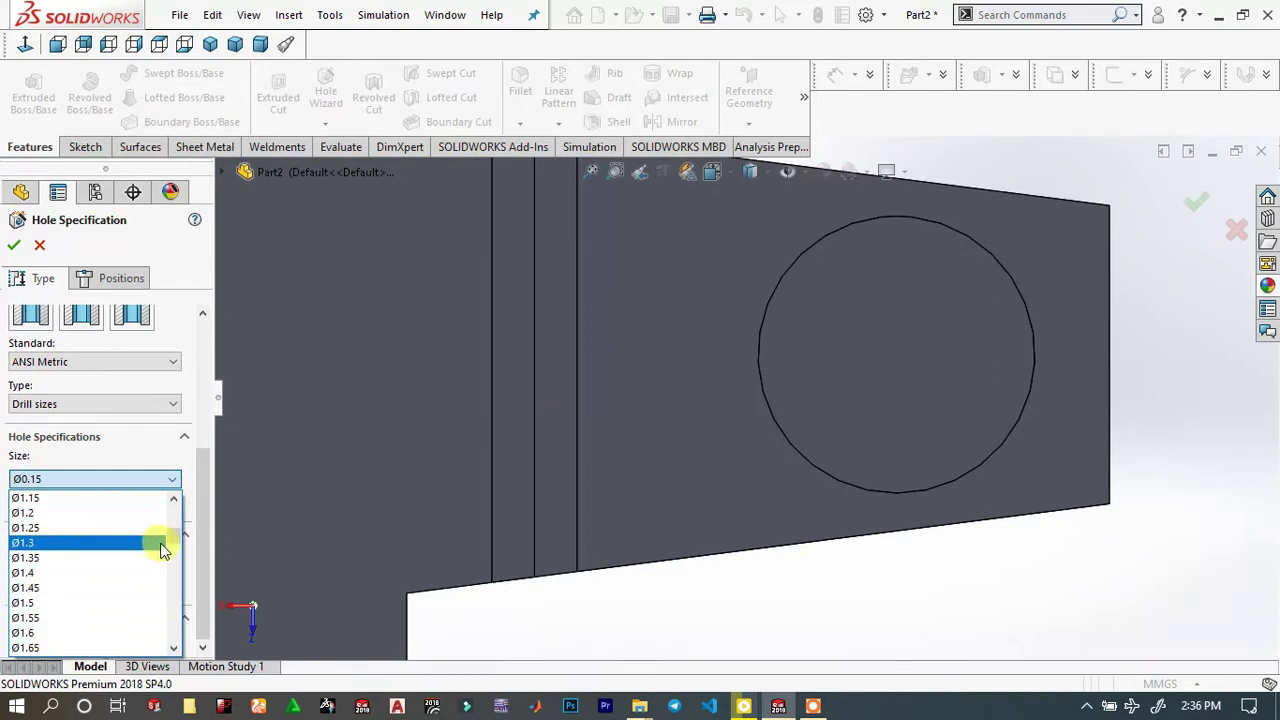
{"action": "left_click", "coordinate": [48, 617]}
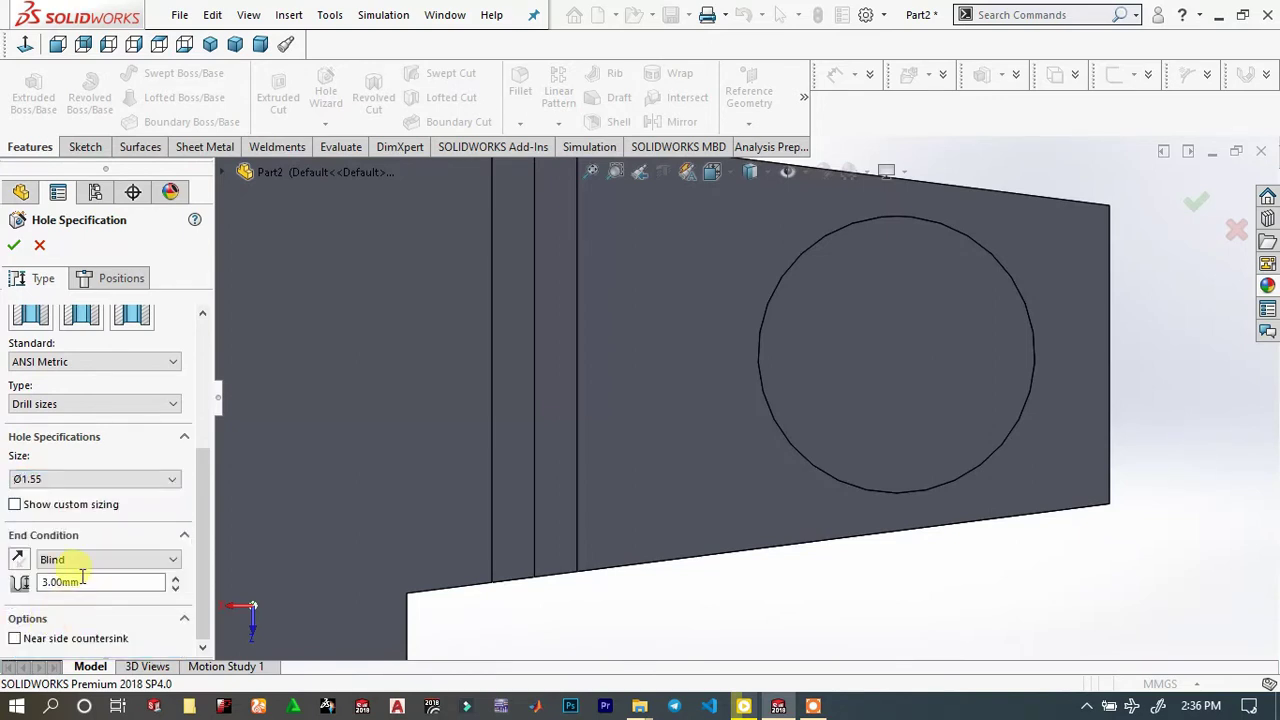
Position the Ø1.55 hole at the round boss's centre and create Hole1
{"action": "left_click", "coordinate": [106, 278]}
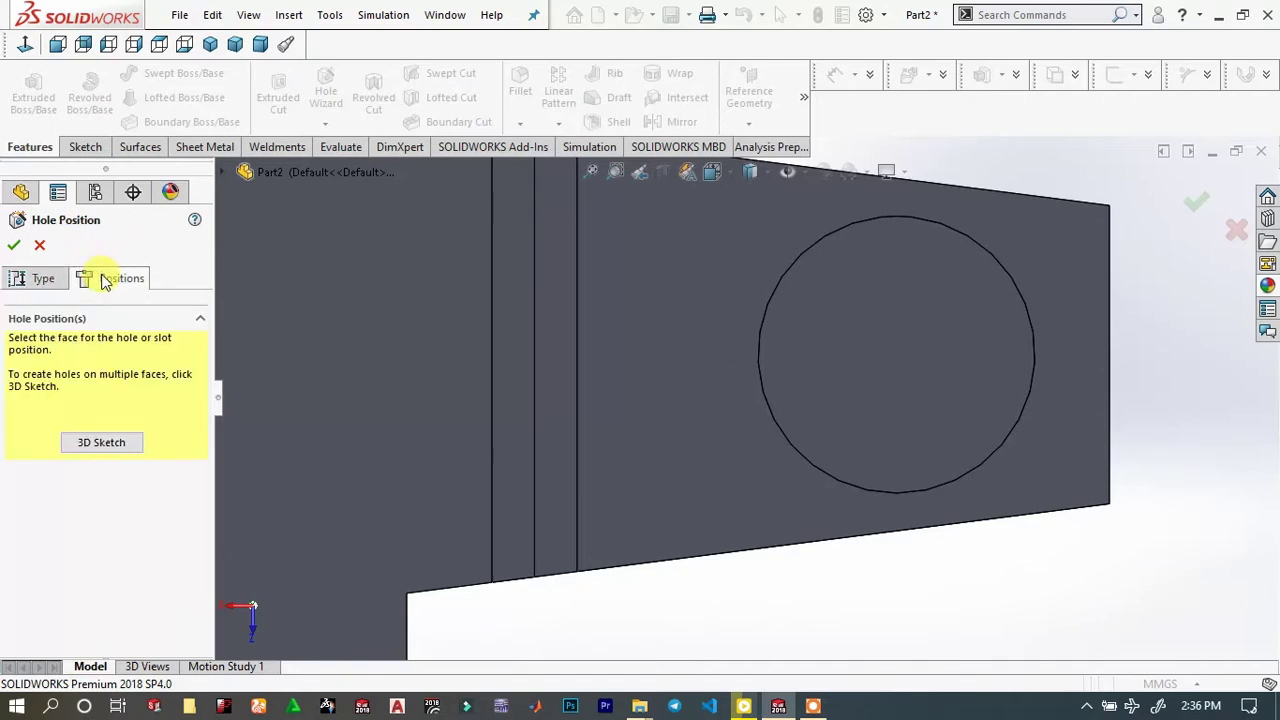
{"action": "left_click", "coordinate": [948, 345]}
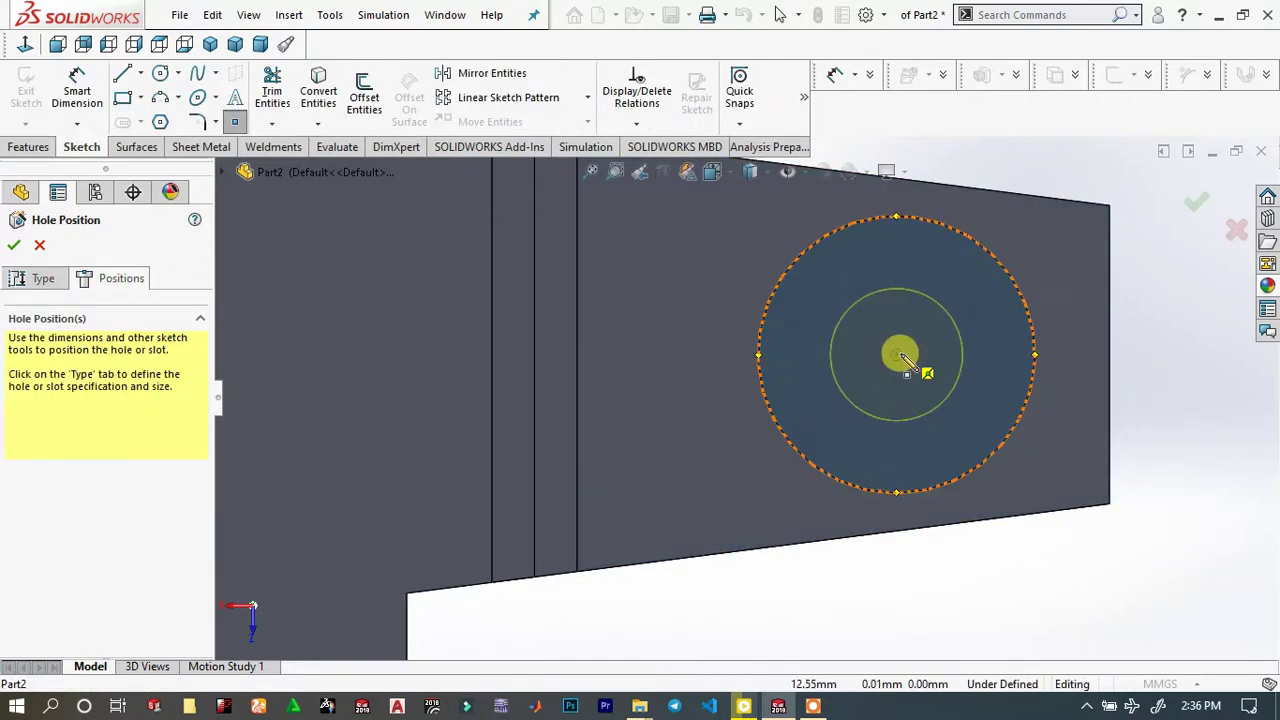
{"action": "left_click", "coordinate": [897, 361]}
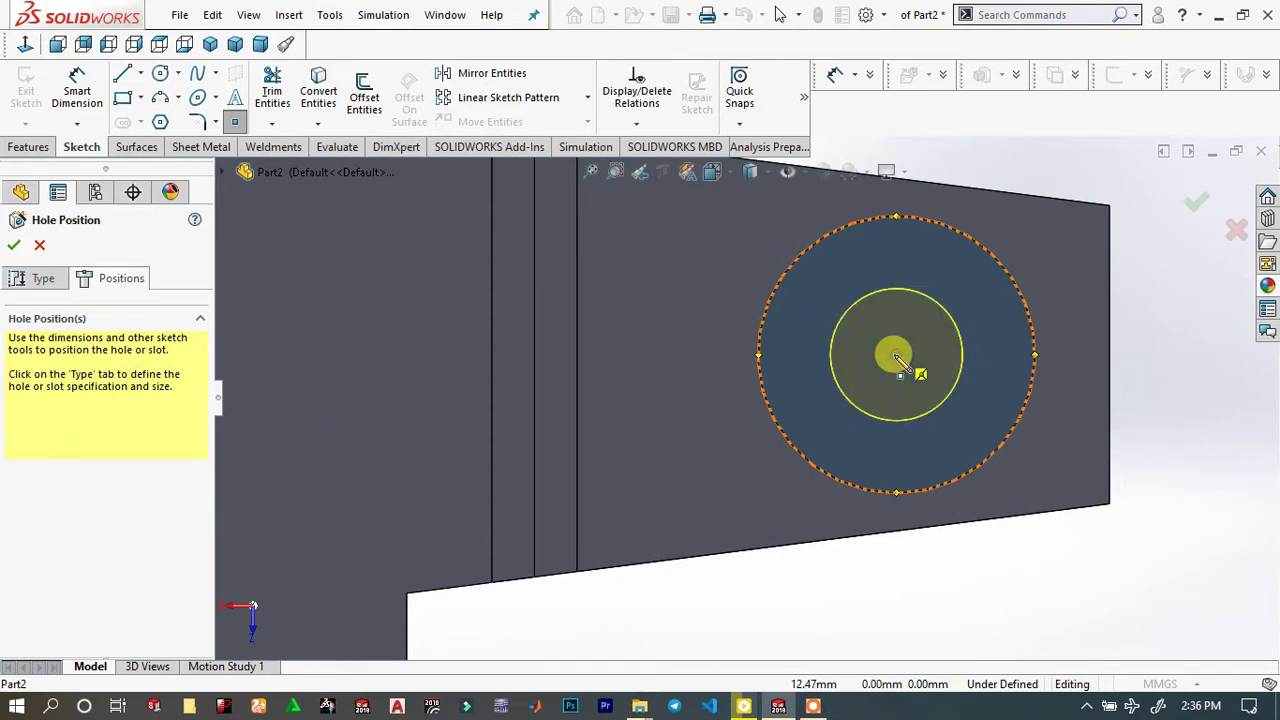
{"action": "left_click", "coordinate": [17, 246]}
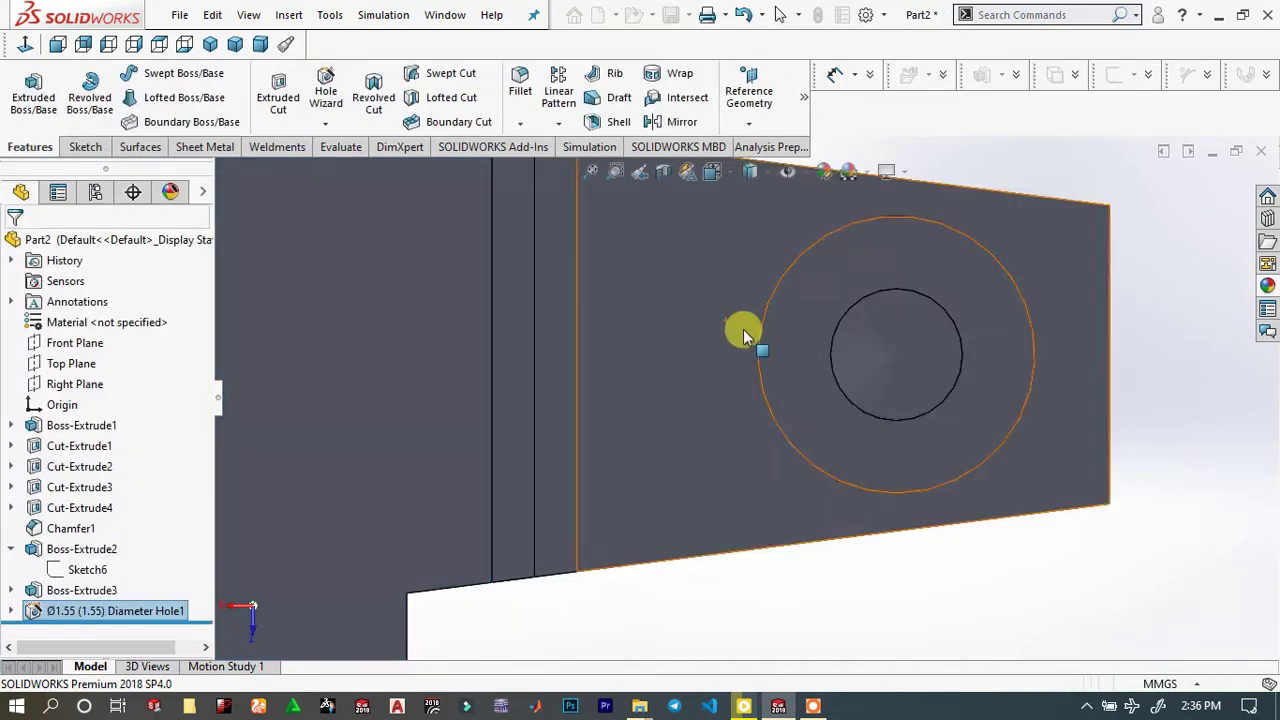
View the flat face around the central hole Normal To in wireframe display
{"action": "scroll", "coordinate": [880, 345], "scroll_direction": "up", "scroll_amount": 5}
{"action": "middle_click_drag", "start_coordinate": [687, 403], "coordinate": [531, 378]}
{"action": "left_click", "coordinate": [531, 378]}
{"action": "left_click", "coordinate": [892, 405]}
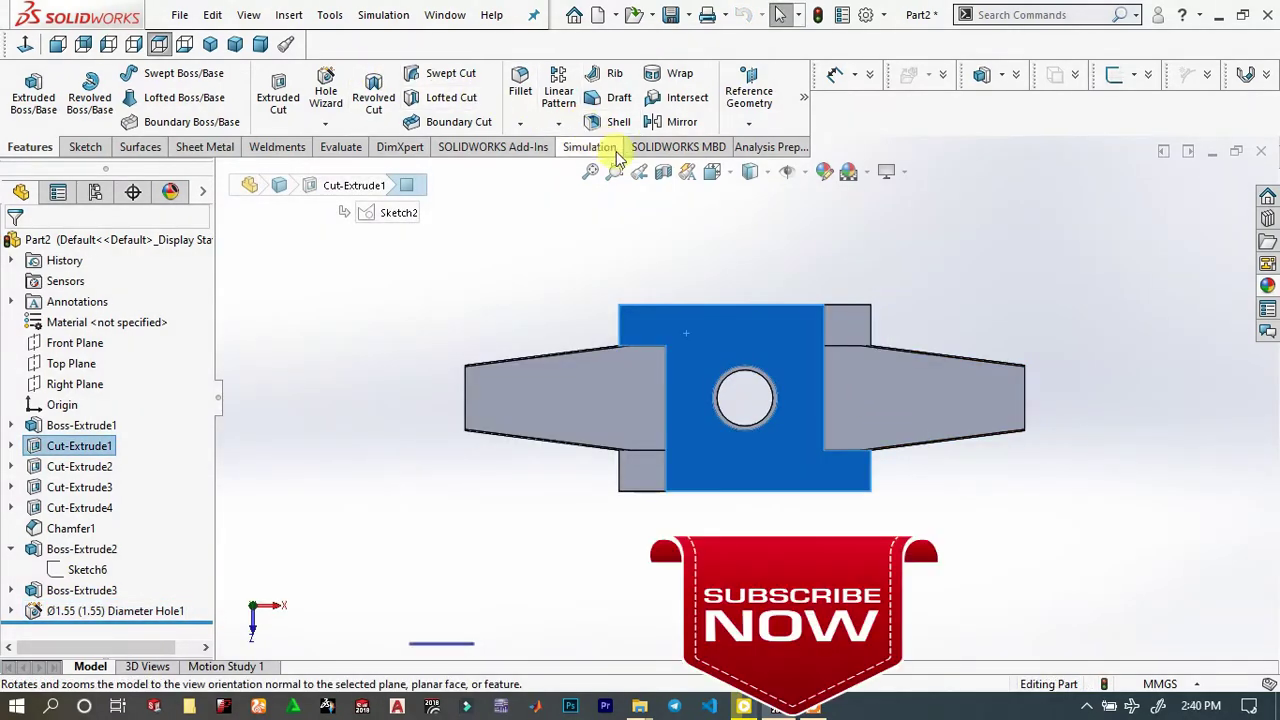
{"action": "left_click", "coordinate": [752, 171]}
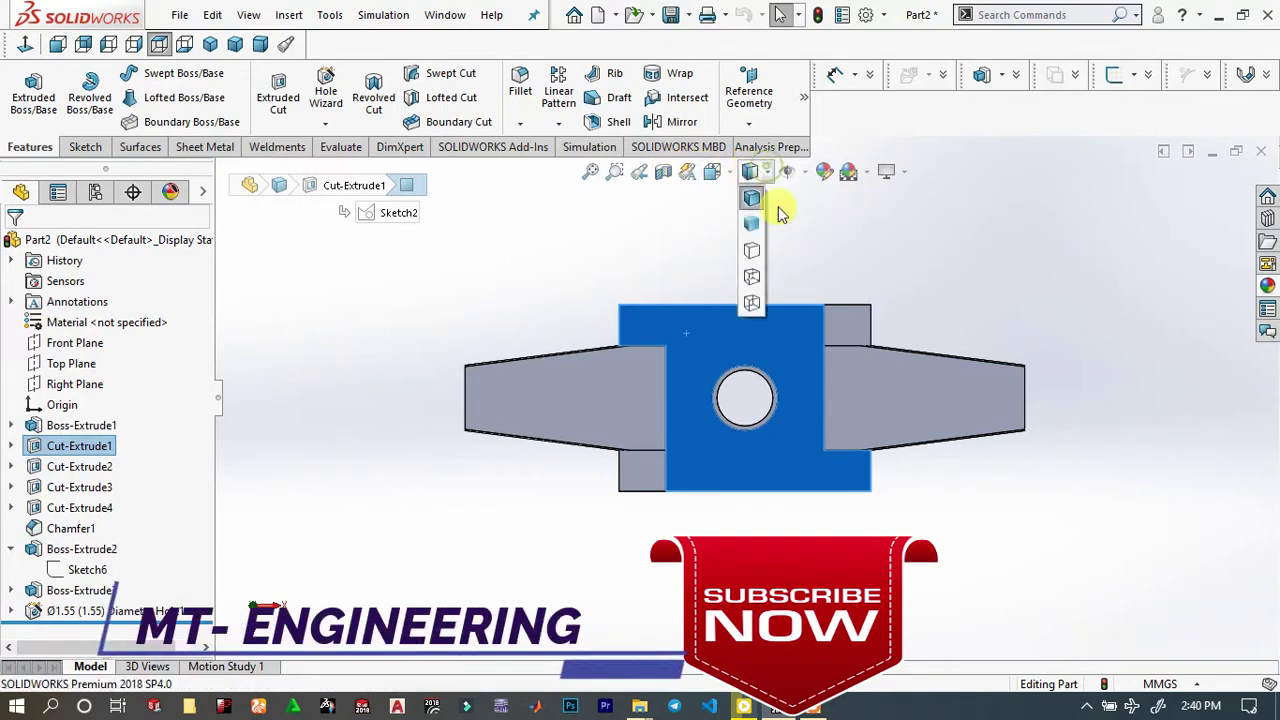
{"action": "left_click", "coordinate": [752, 302]}
{"action": "scroll", "coordinate": [745, 290], "scroll_direction": "down", "scroll_amount": 5}
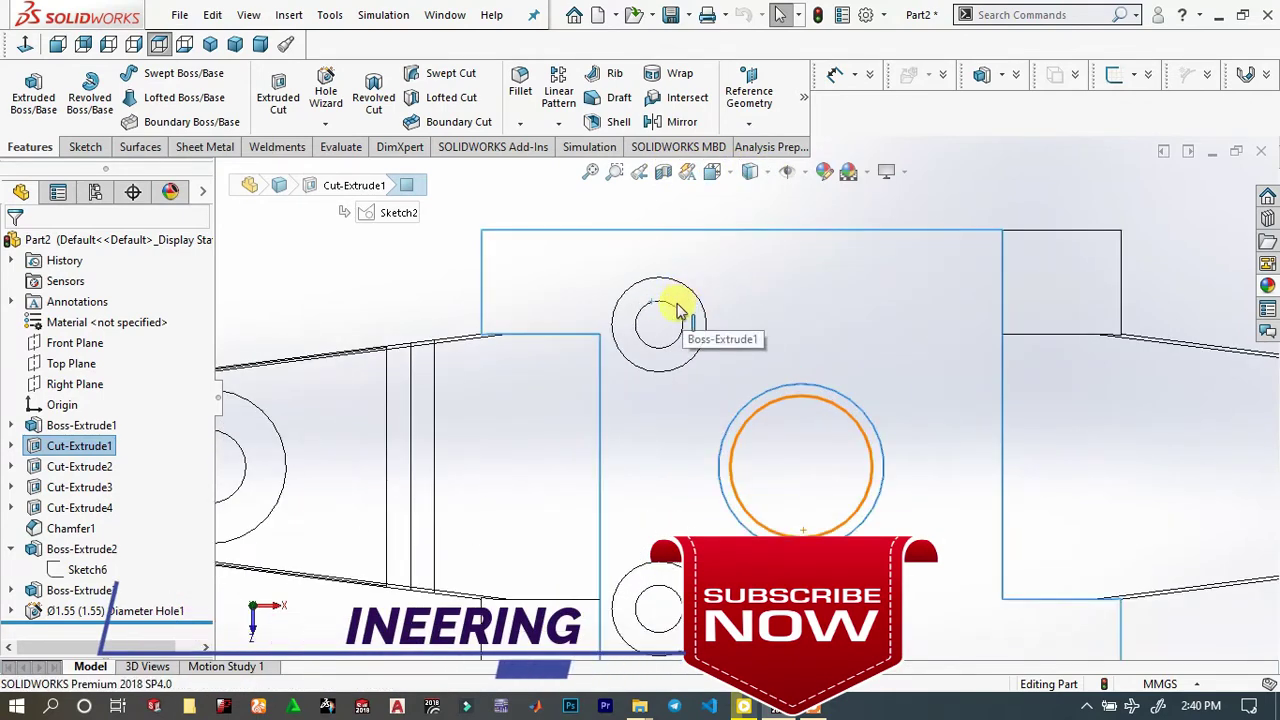
Start another Hole Wizard hole with a Through All end condition
{"action": "left_click", "coordinate": [340, 124]}
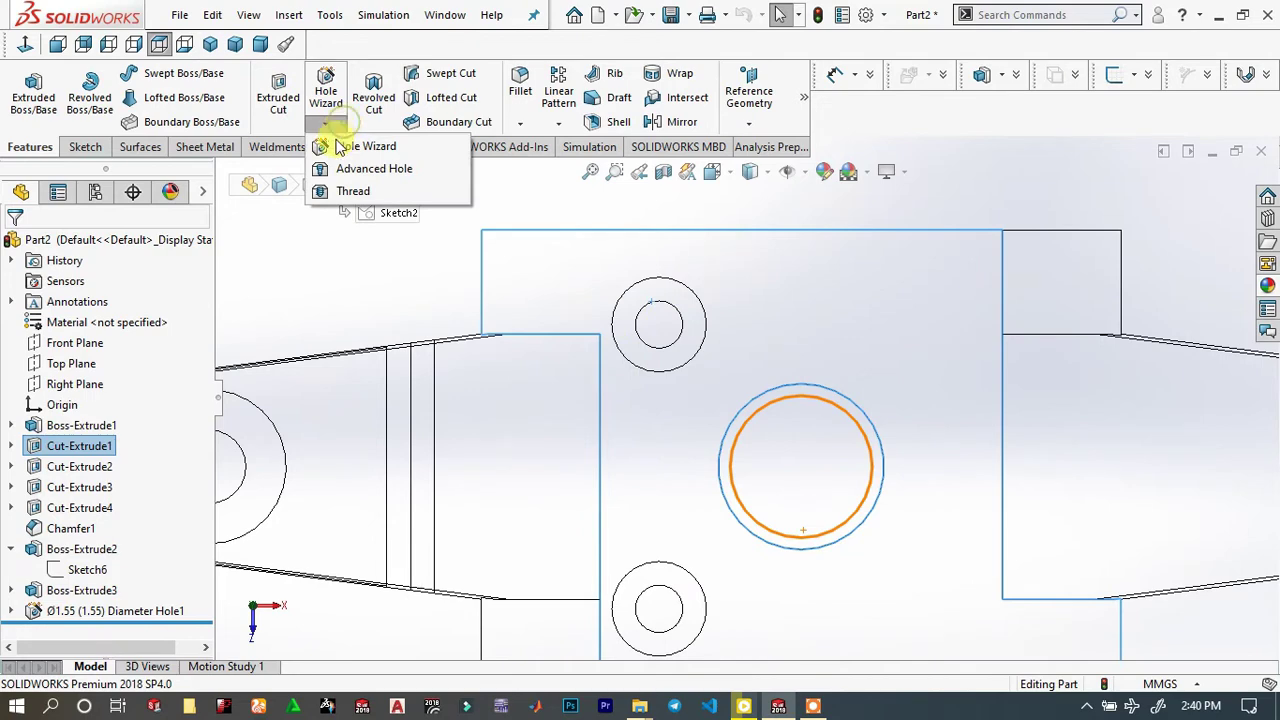
{"action": "left_click", "coordinate": [352, 146]}
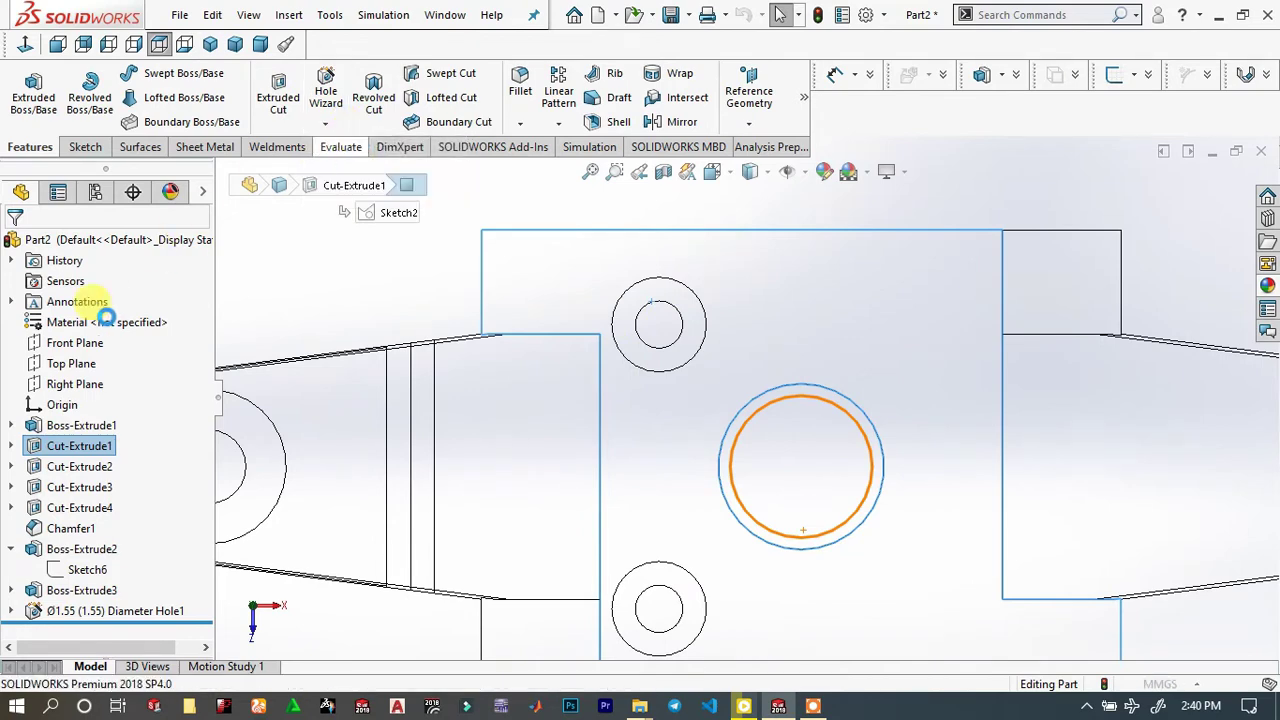
{"action": "scroll", "coordinate": [775, 440], "scroll_direction": "up", "scroll_amount": 3}
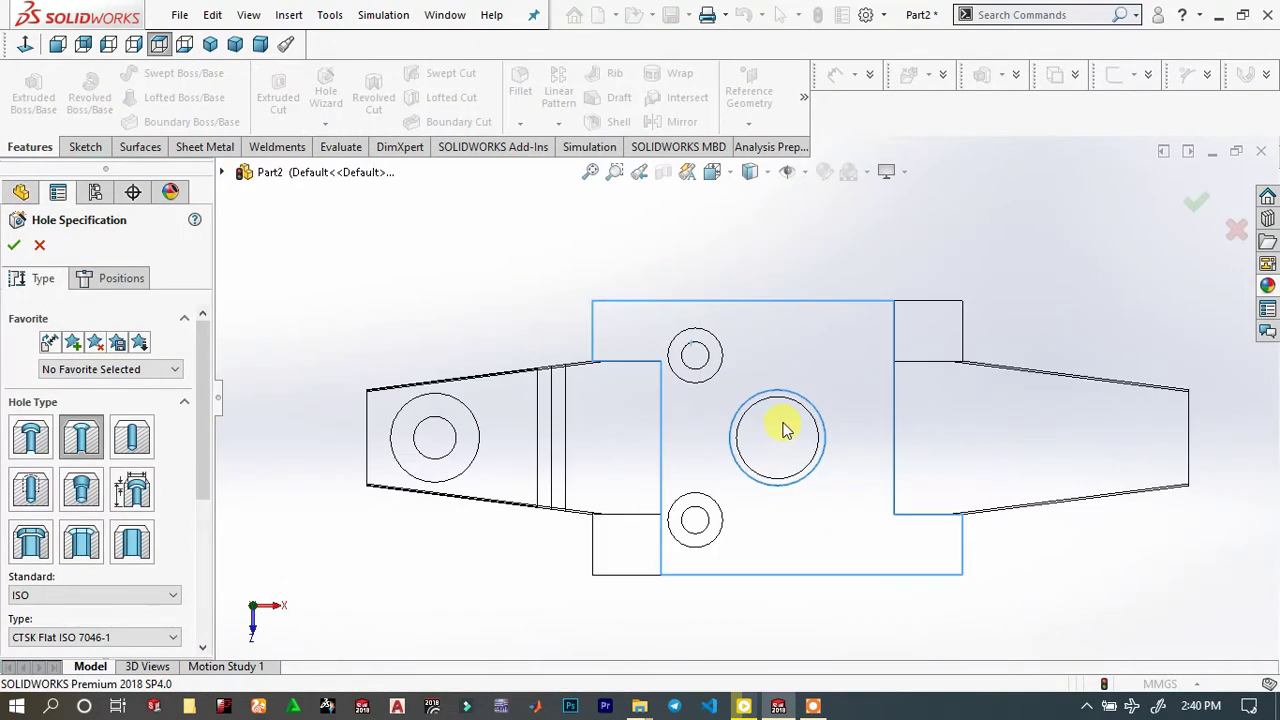
{"action": "left_click_drag", "start_coordinate": [201, 393], "coordinate": [143, 553]}
{"action": "left_click", "coordinate": [142, 558]}
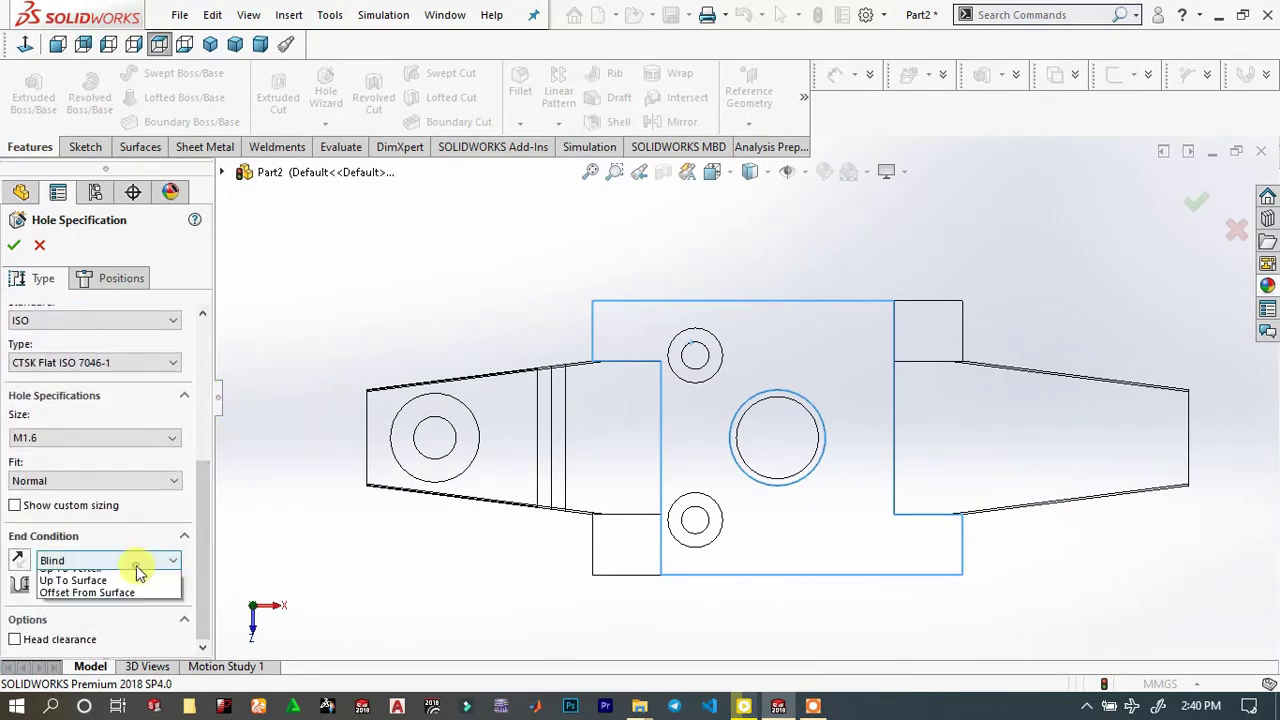
{"action": "left_click", "coordinate": [103, 590]}
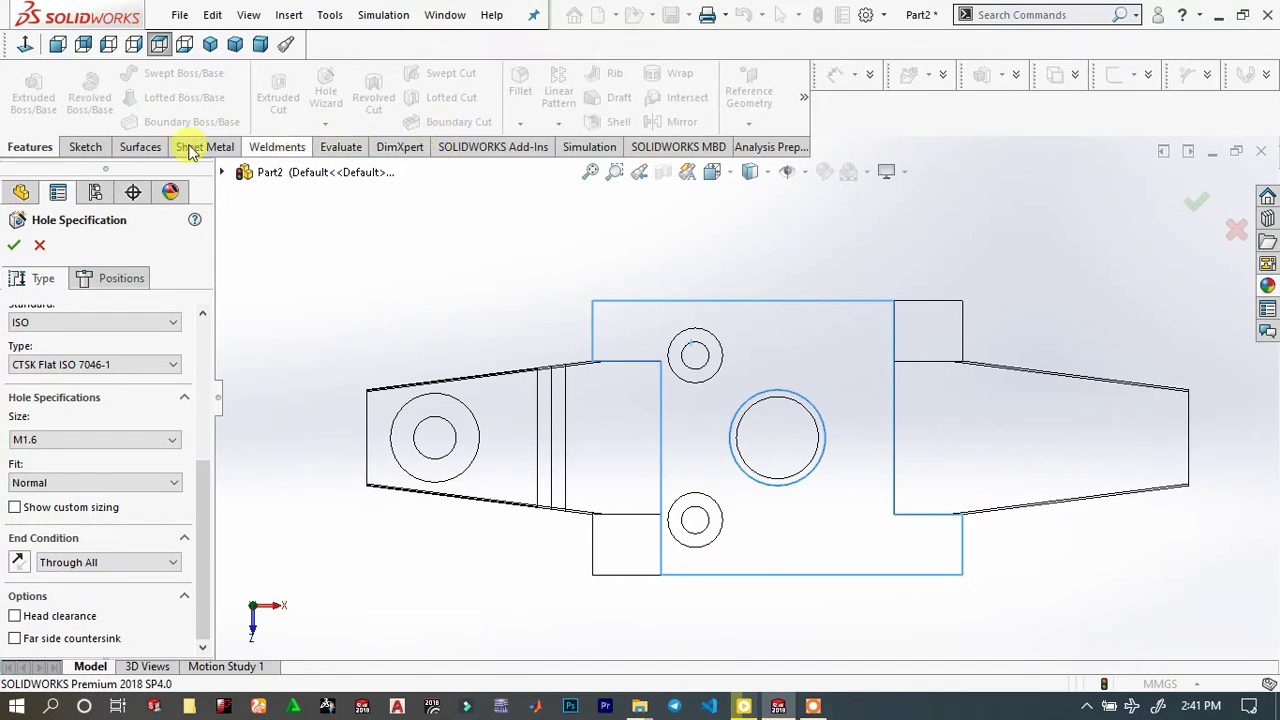
Place the hole on the existing hole centres in the bosses and create it
{"action": "left_click", "coordinate": [118, 283]}
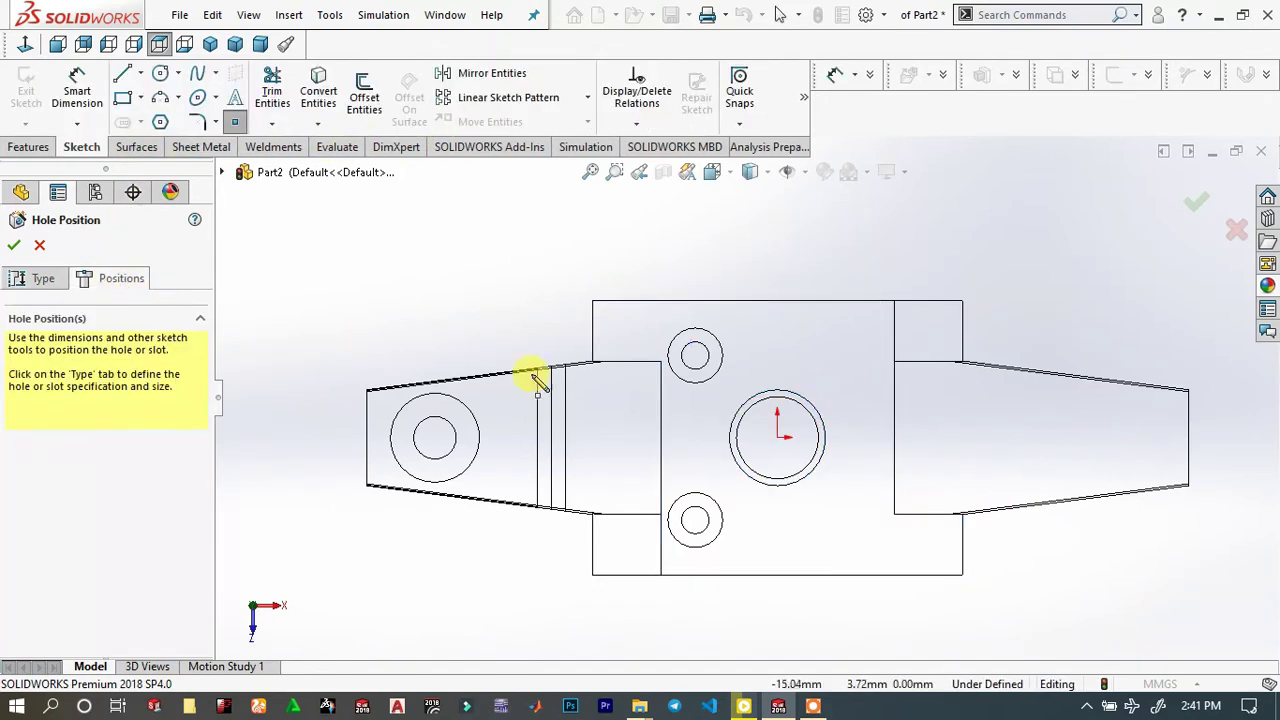
{"action": "scroll", "coordinate": [700, 355], "scroll_direction": "down", "scroll_amount": 4}
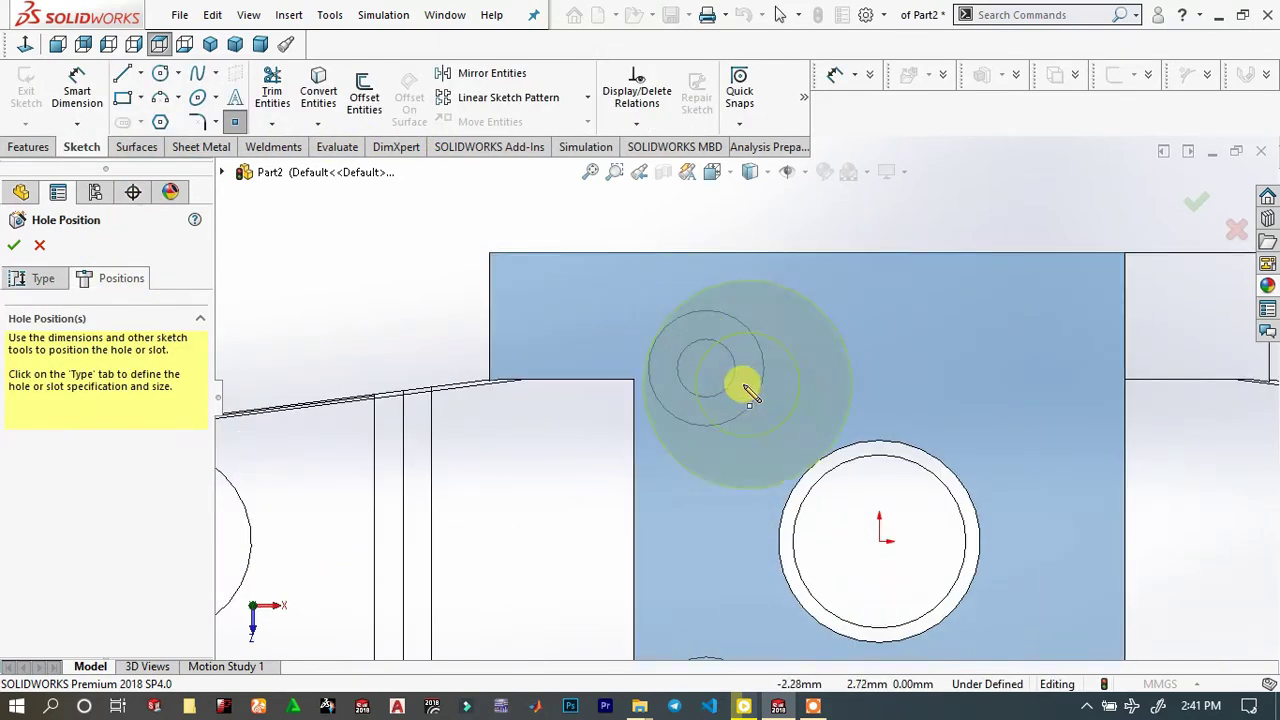
{"action": "left_click", "coordinate": [708, 370]}
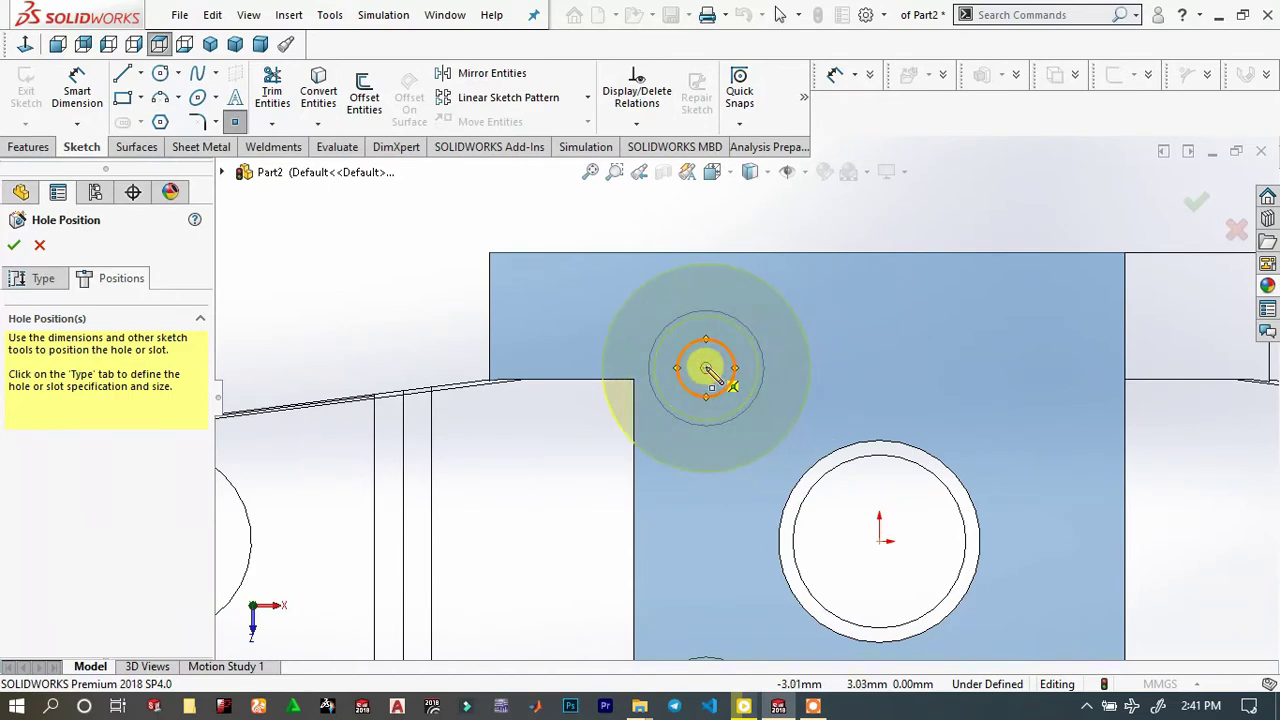
{"action": "scroll", "coordinate": [825, 460], "scroll_direction": "up", "scroll_amount": 5}
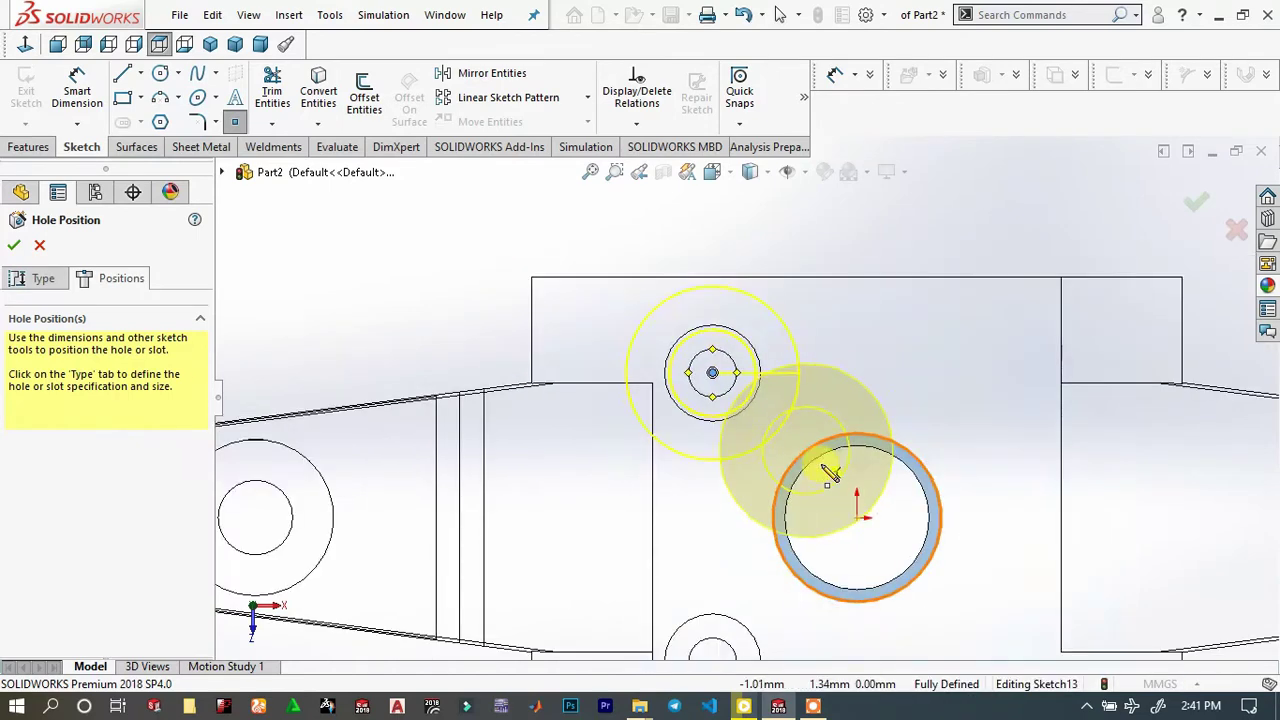
{"action": "scroll", "coordinate": [805, 518], "scroll_direction": "down", "scroll_amount": 3}
{"action": "scroll", "coordinate": [806, 520], "scroll_direction": "down", "scroll_amount": 3}
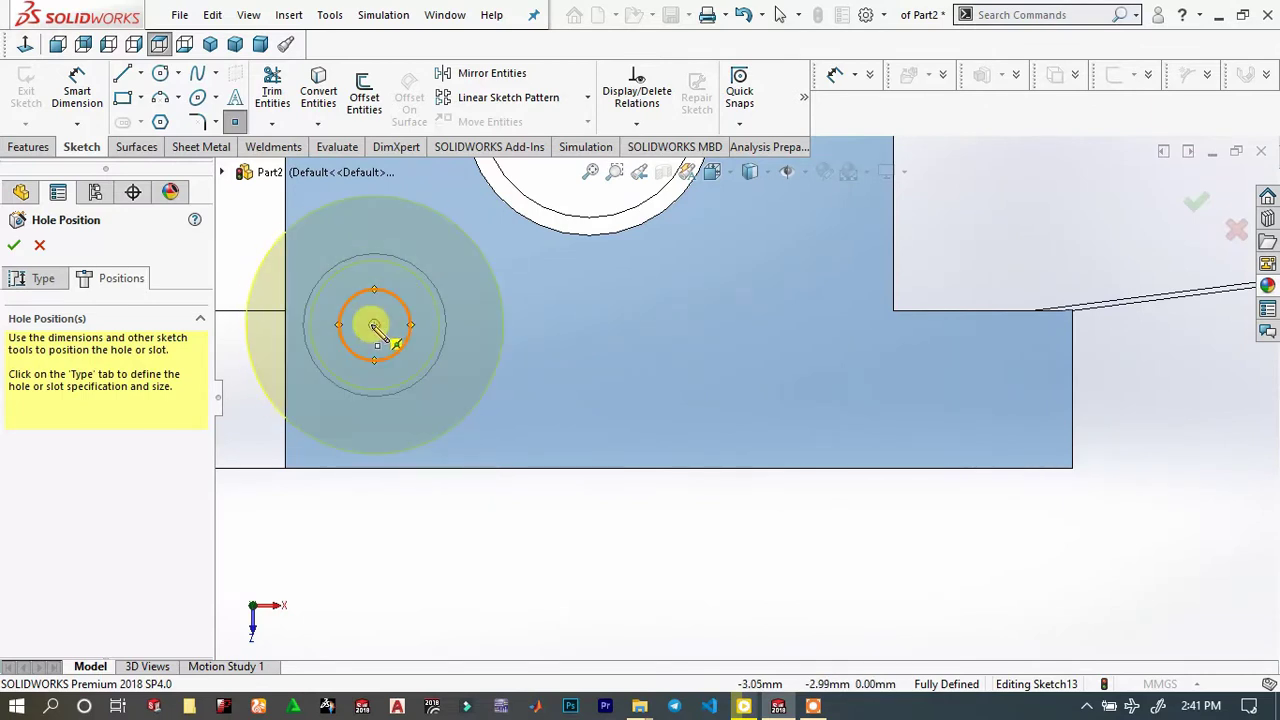
{"action": "left_click", "coordinate": [374, 326]}
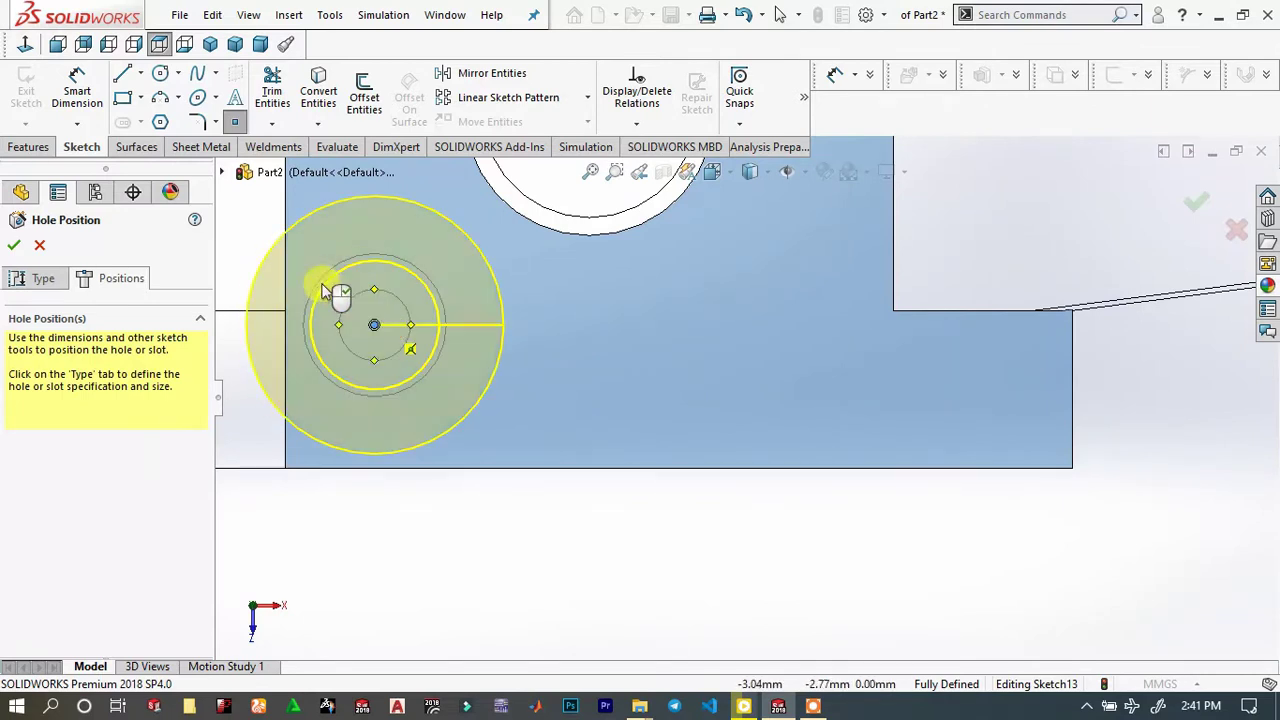
{"action": "left_click", "coordinate": [16, 247]}
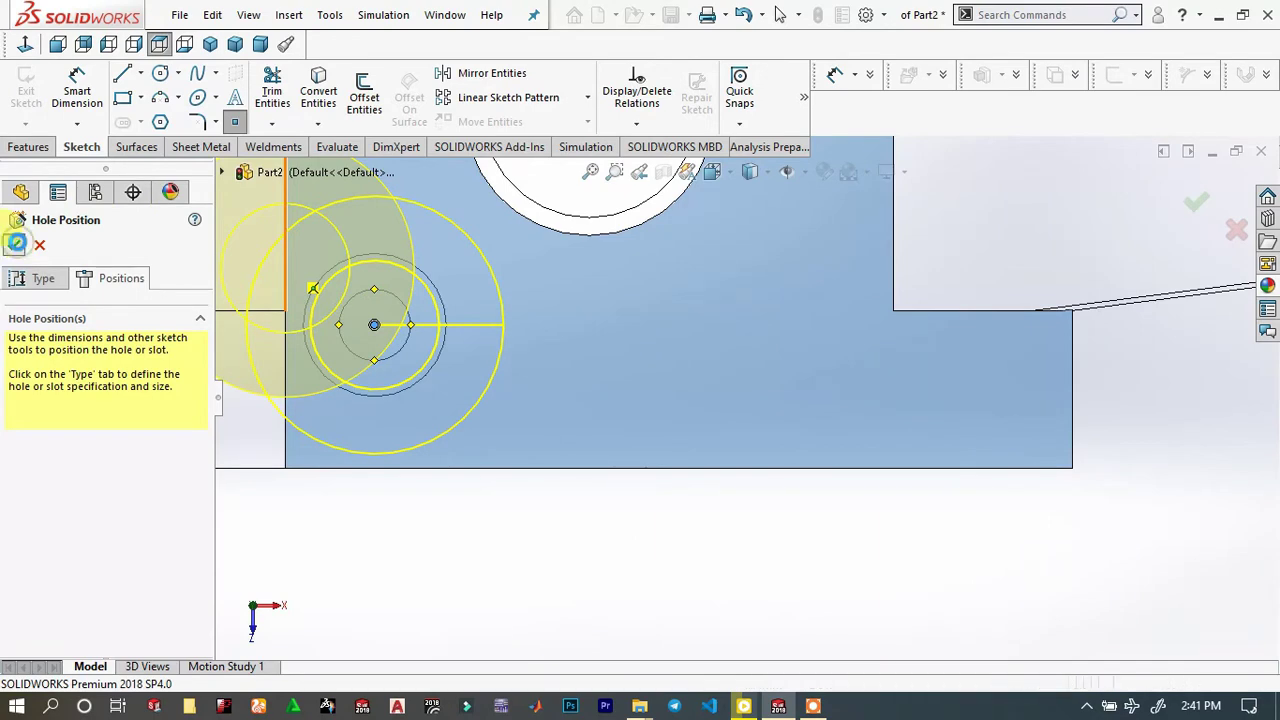
{"action": "left_click", "coordinate": [590, 171]}
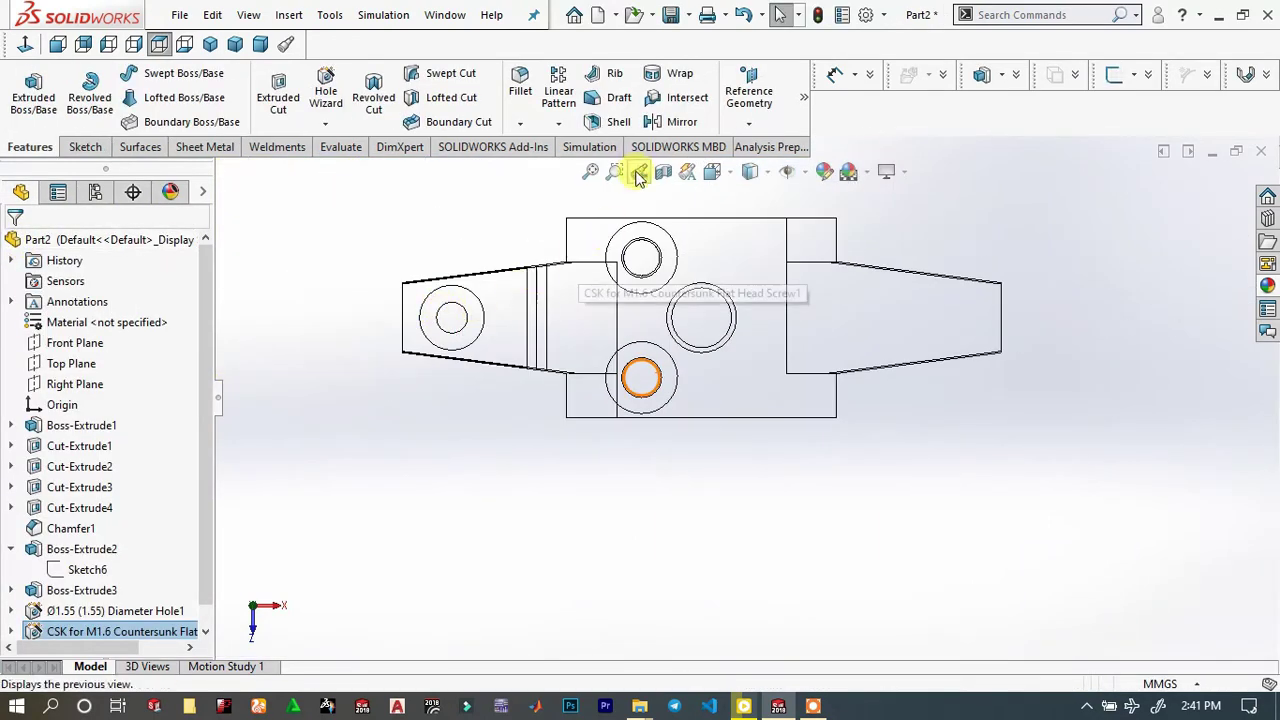
Switch to Shaded With Edges, orbit to a 3-D angle and select the holder's top face
{"action": "left_click", "coordinate": [764, 176]}
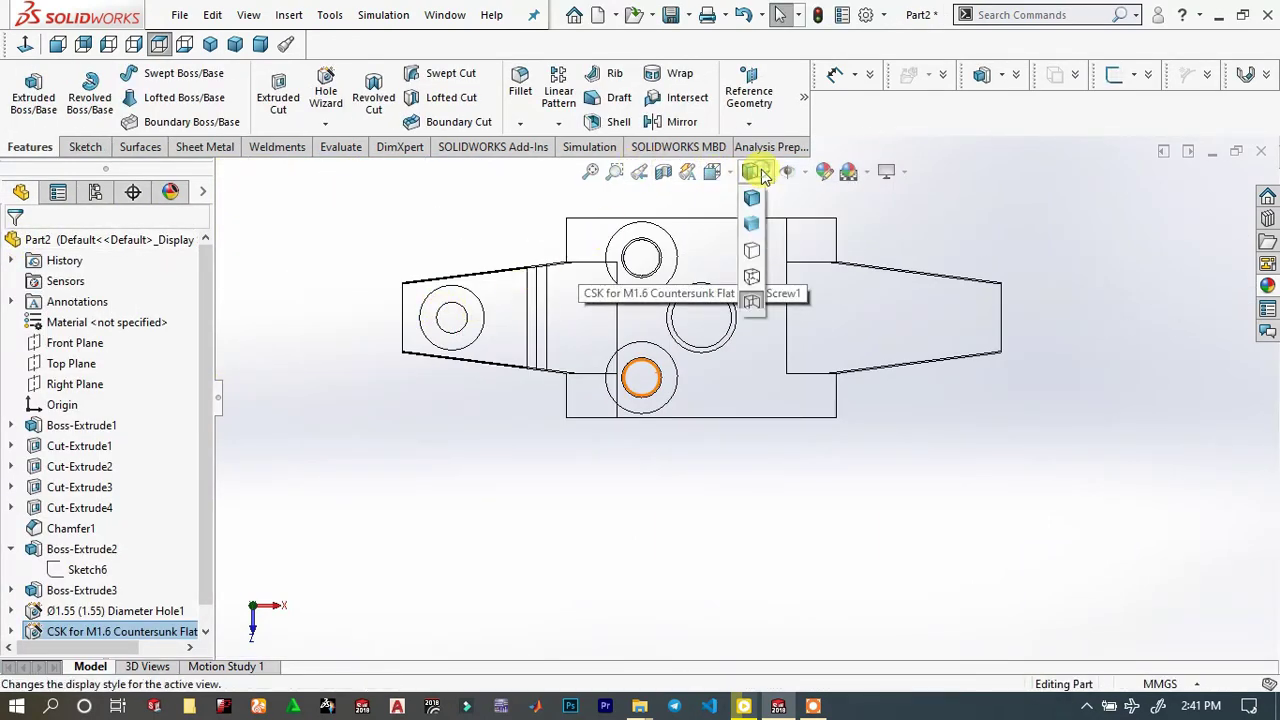
{"action": "left_click", "coordinate": [752, 199]}
{"action": "mouse_move", "coordinate": [636, 325]}
{"action": "middle_mouse_down"}
{"action": "mouse_move", "coordinate": [594, 271]}
{"action": "mouse_move", "coordinate": [586, 206]}
{"action": "mouse_move", "coordinate": [586, 300]}
{"action": "mouse_move", "coordinate": [612, 168]}
{"action": "mouse_move", "coordinate": [622, 418]}
{"action": "mouse_move", "coordinate": [600, 300]}
{"action": "mouse_move", "coordinate": [600, 177]}
{"action": "mouse_move", "coordinate": [594, 251]}
{"action": "mouse_move", "coordinate": [638, 56]}
{"action": "mouse_move", "coordinate": [630, 90]}
{"action": "mouse_move", "coordinate": [694, 491]}
{"action": "mouse_move", "coordinate": [680, 585]}
{"action": "mouse_move", "coordinate": [737, 271]}
{"action": "mouse_move", "coordinate": [586, 314]}
{"action": "mouse_move", "coordinate": [632, 228]}
{"action": "mouse_move", "coordinate": [669, 251]}
{"action": "mouse_move", "coordinate": [672, 283]}
{"action": "middle_mouse_up"}
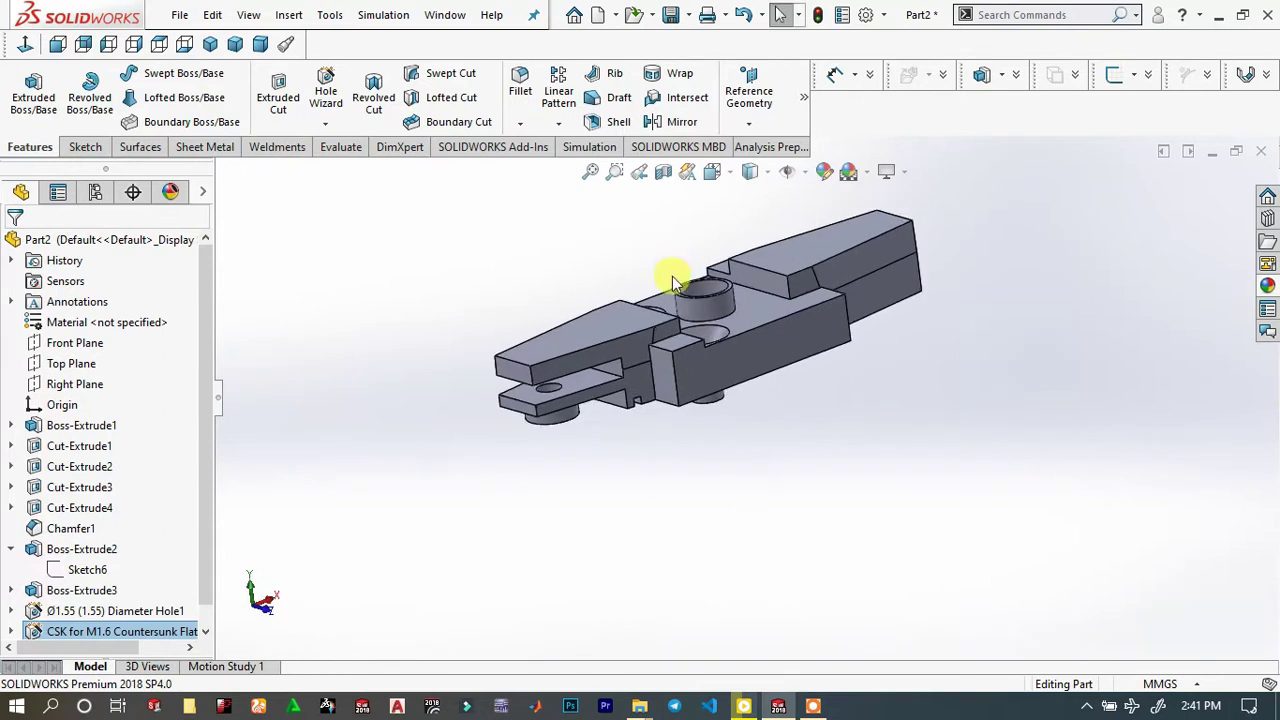
{"action": "left_click", "coordinate": [748, 307]}
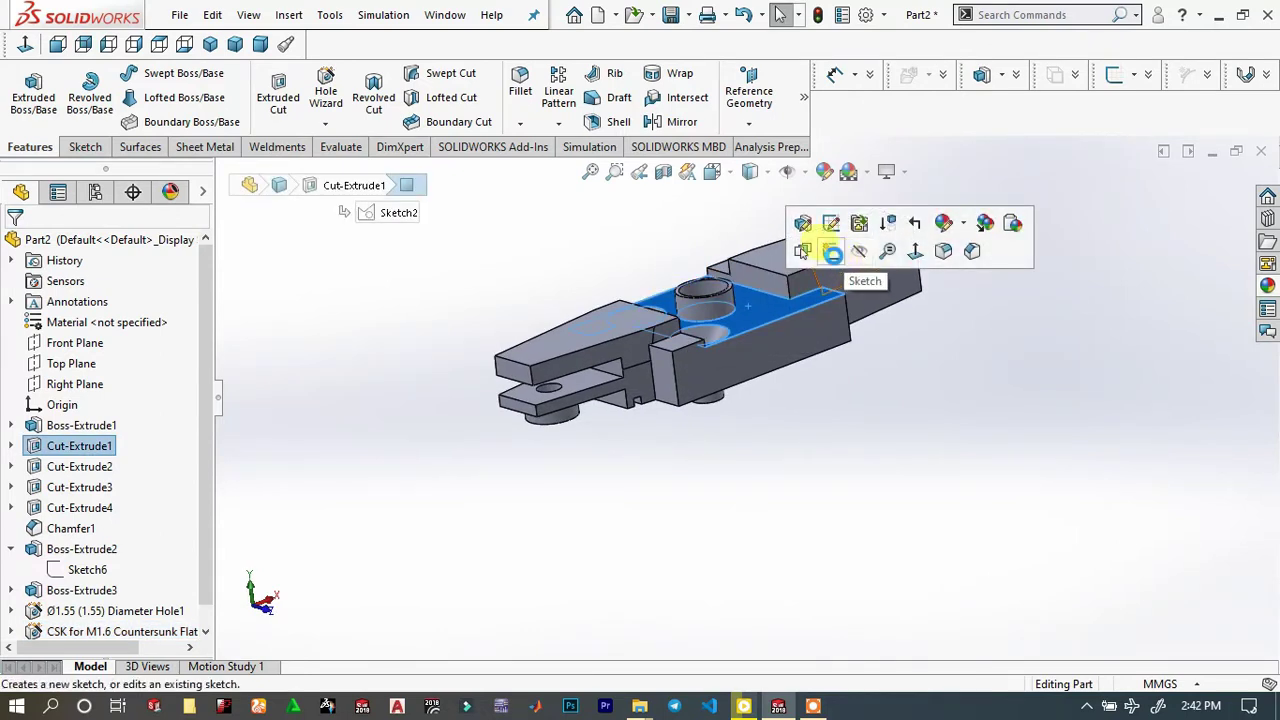
Sketch the slanted bar outline with lines on the top face's edge
{"action": "left_click", "coordinate": [832, 253]}
{"action": "scroll", "coordinate": [833, 256], "scroll_direction": "down", "scroll_amount": 5}
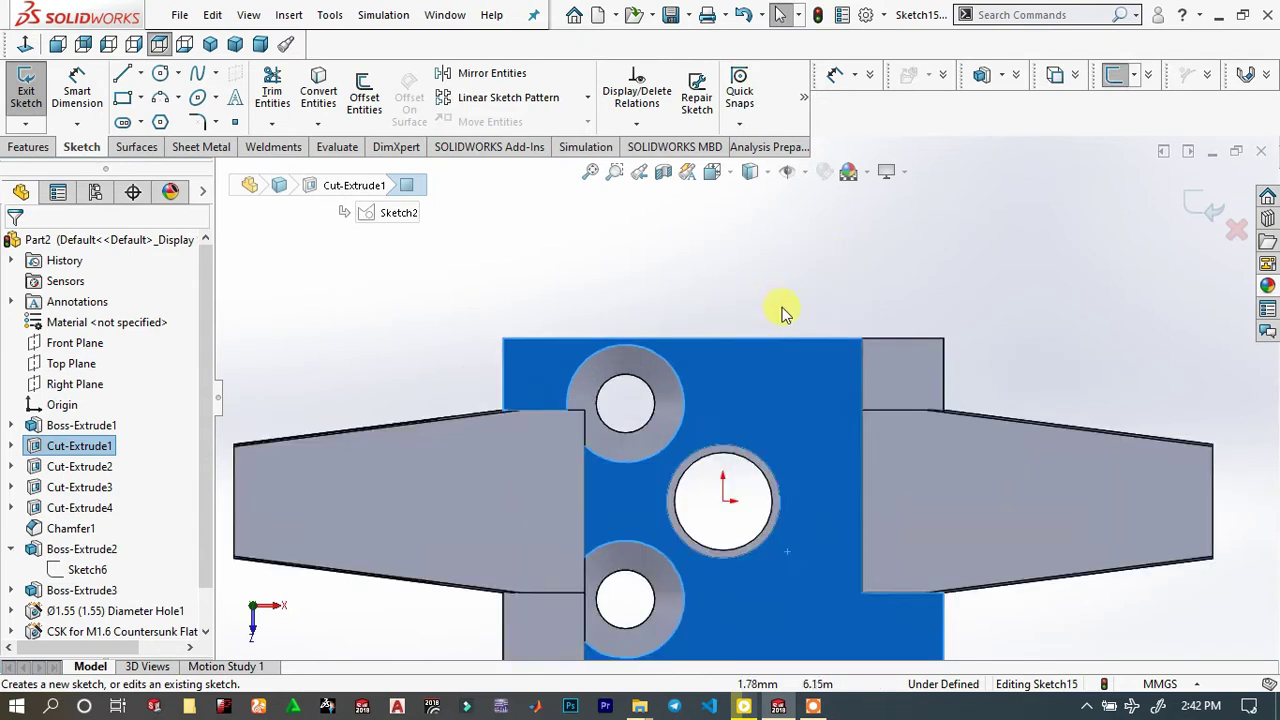
{"action": "left_click", "coordinate": [124, 76]}
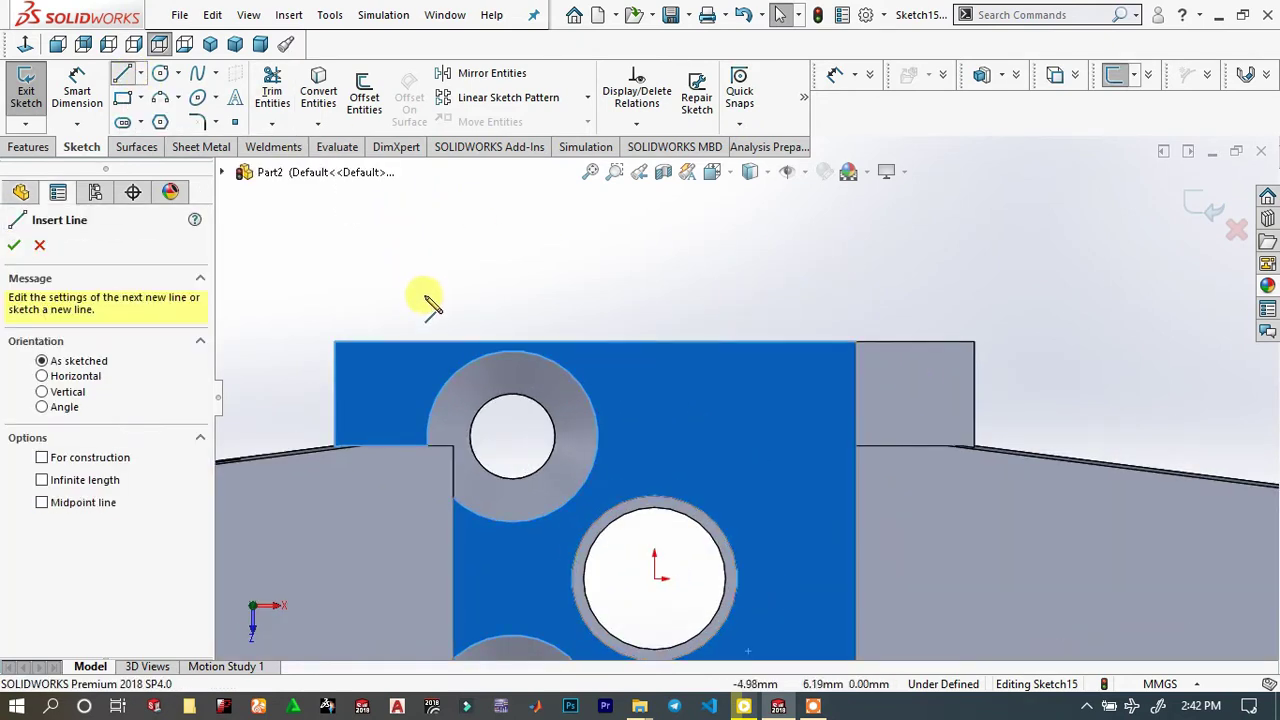
{"action": "left_click", "coordinate": [455, 342]}
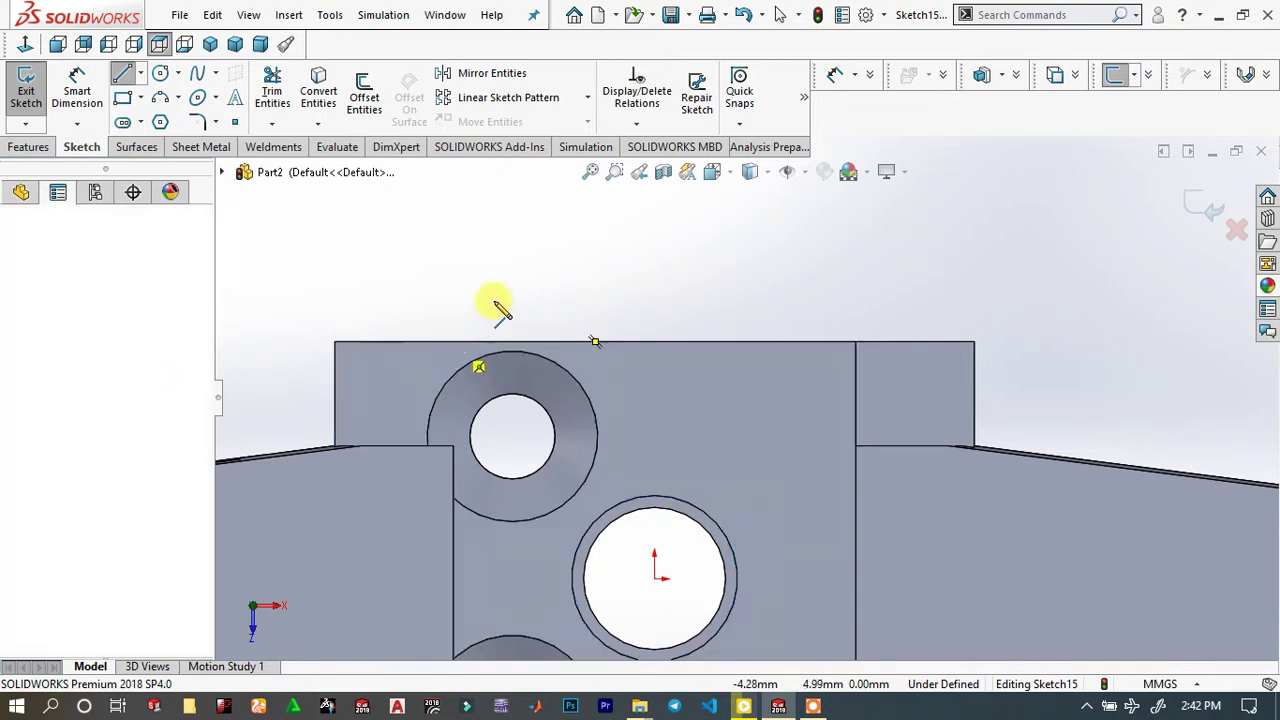
{"action": "left_click", "coordinate": [613, 195]}
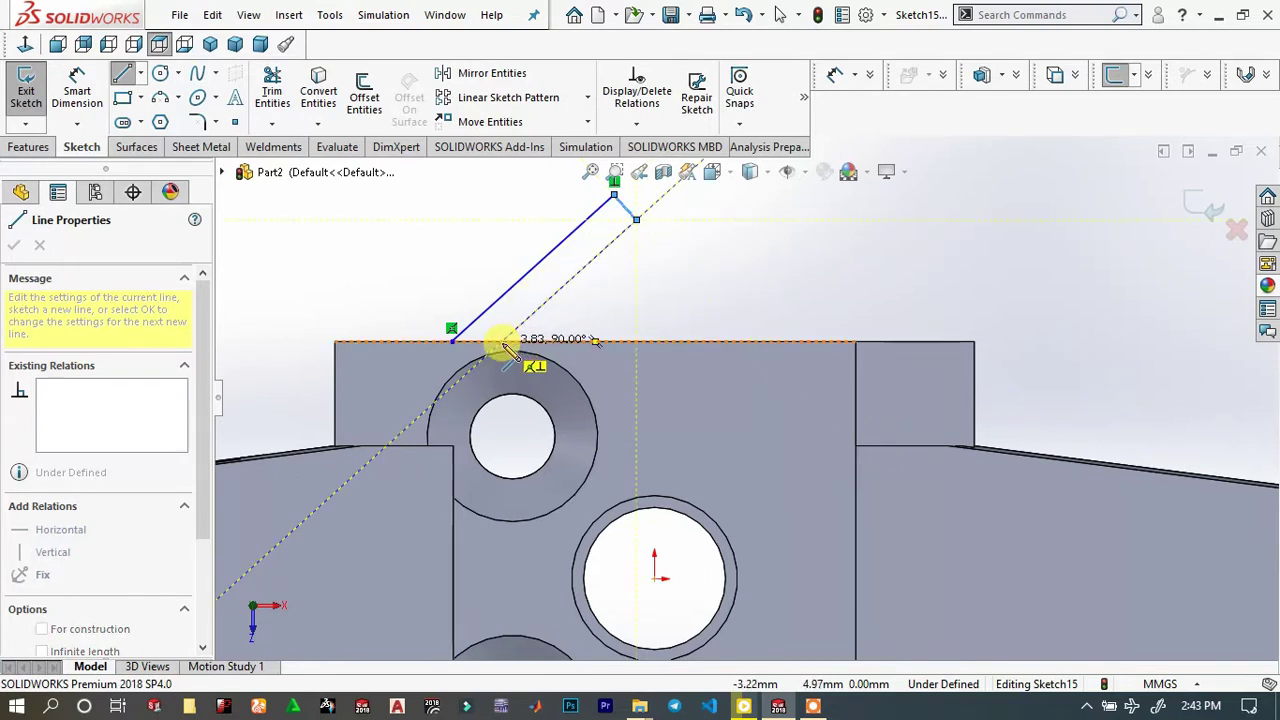
{"action": "left_click", "coordinate": [502, 341]}
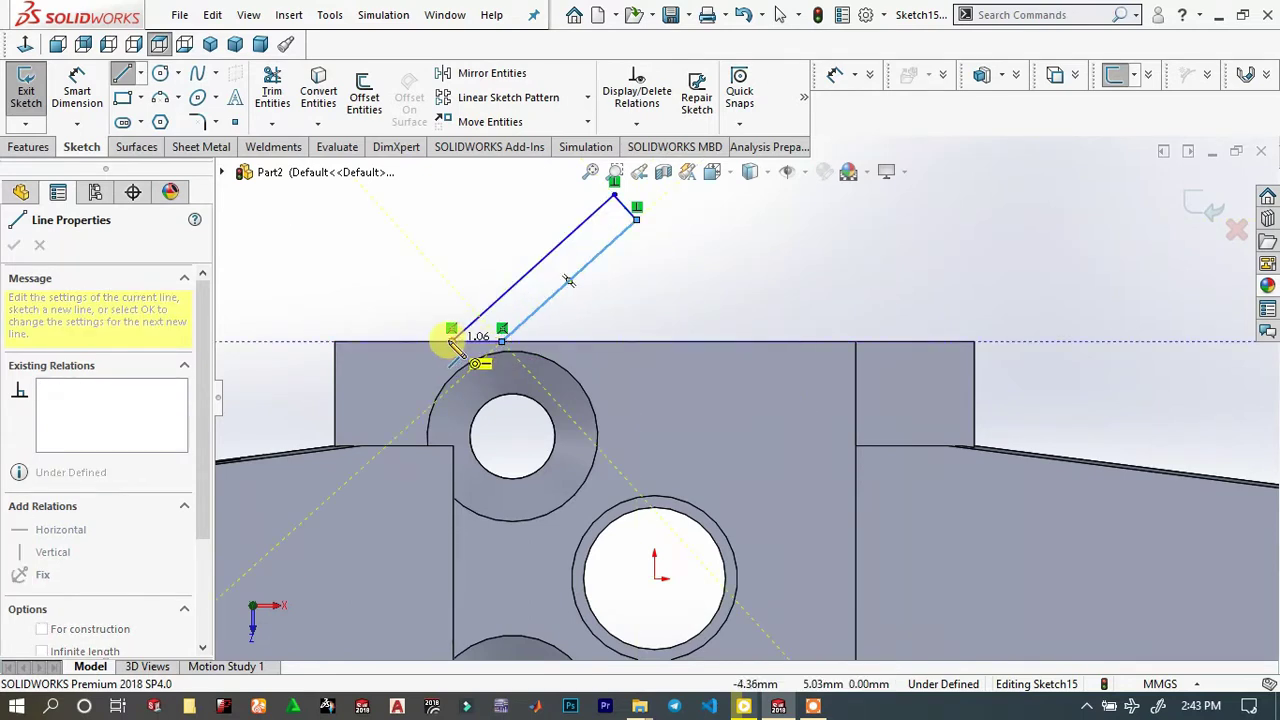
{"action": "double_click", "coordinate": [455, 343]}
{"action": "right_click", "coordinate": [375, 290]}
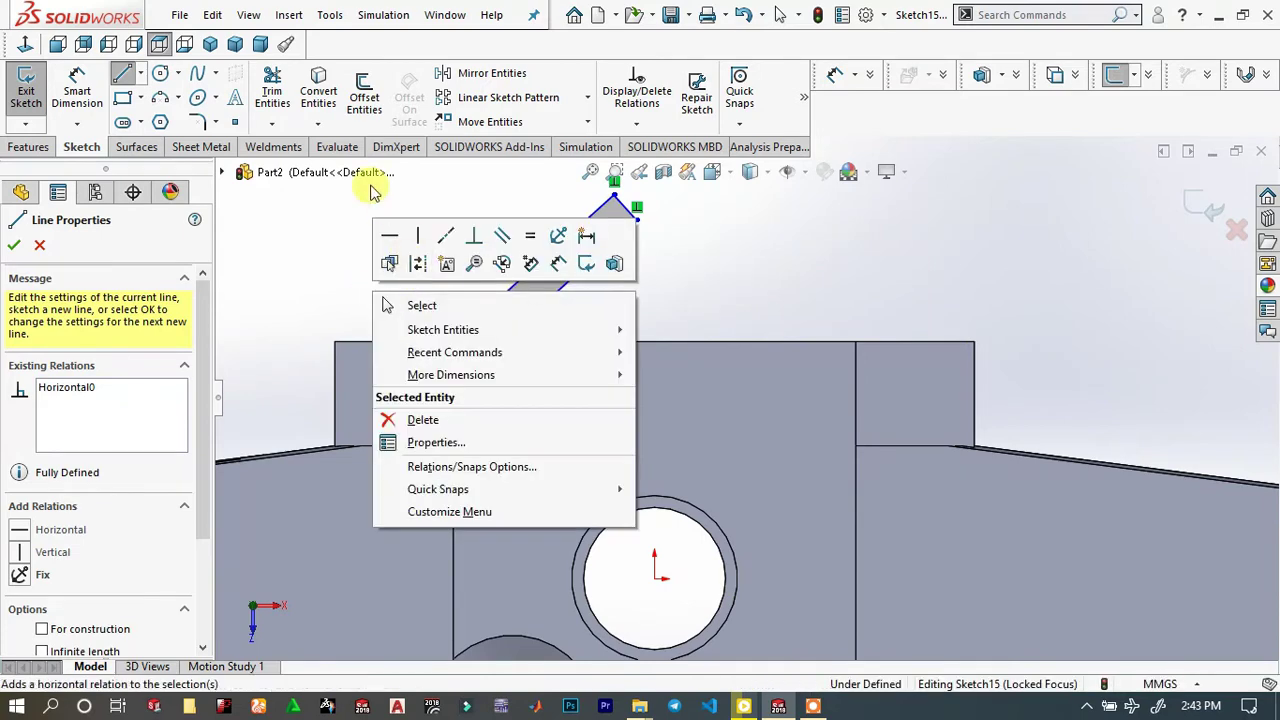
Dimension the bar's angle to the top edge at 45° and its short end at 0.60
{"action": "left_click", "coordinate": [76, 90]}
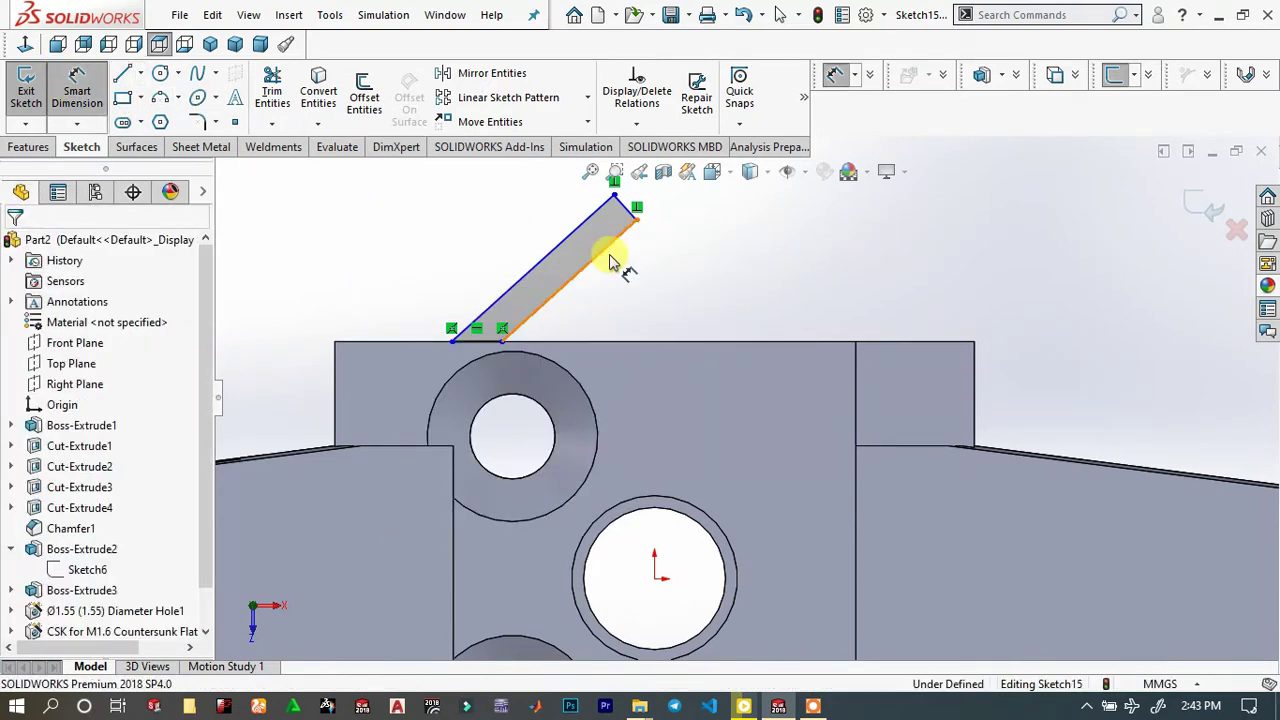
{"action": "left_click", "coordinate": [612, 344]}
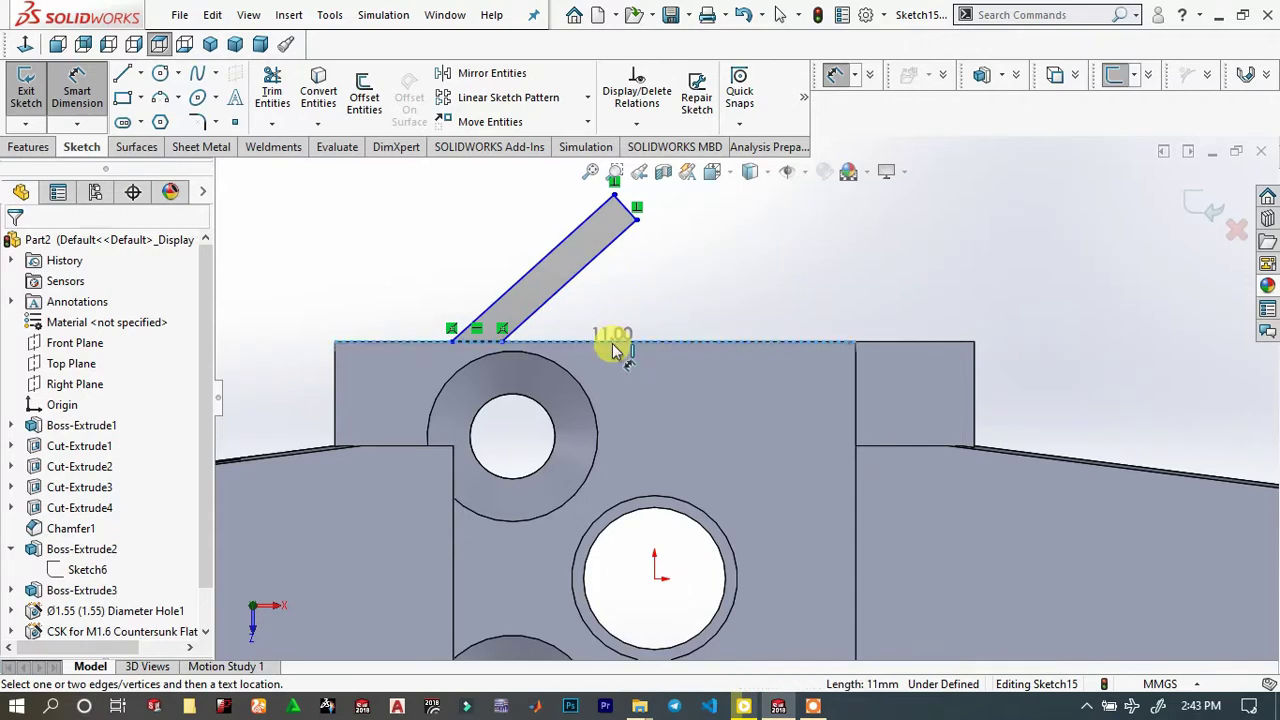
{"action": "left_click", "coordinate": [577, 272]}
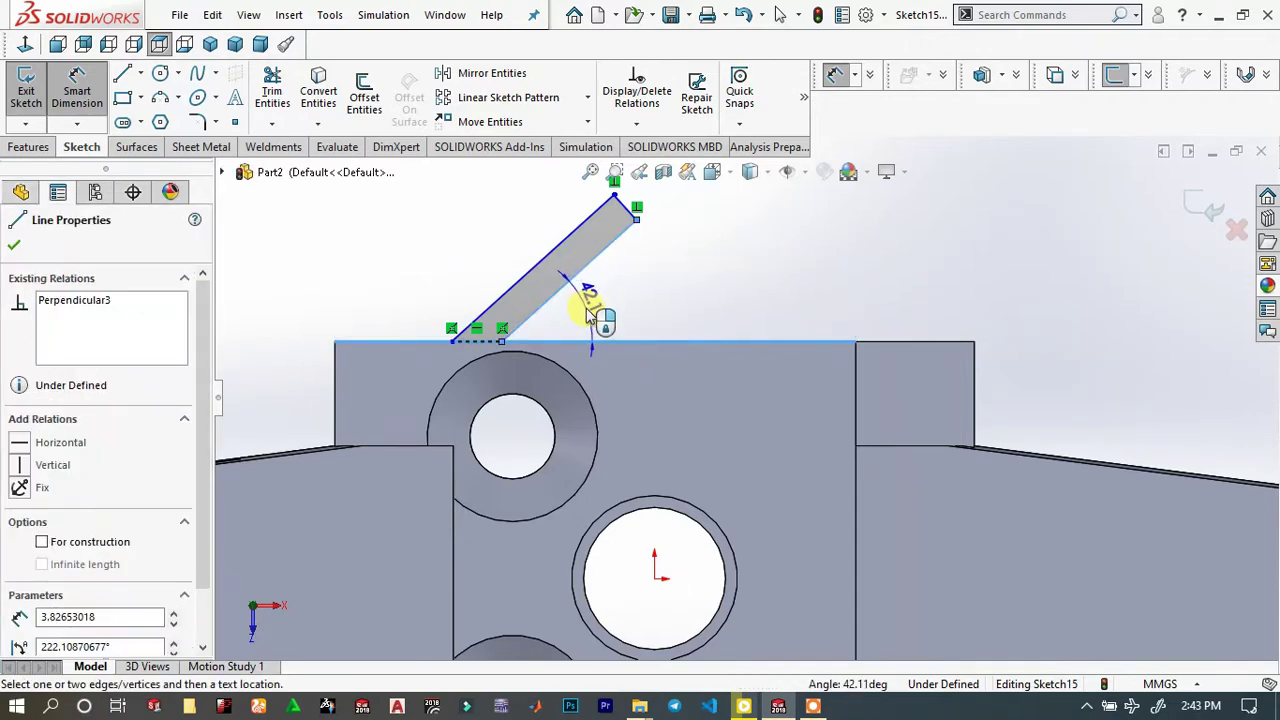
{"action": "left_click", "coordinate": [592, 310]}
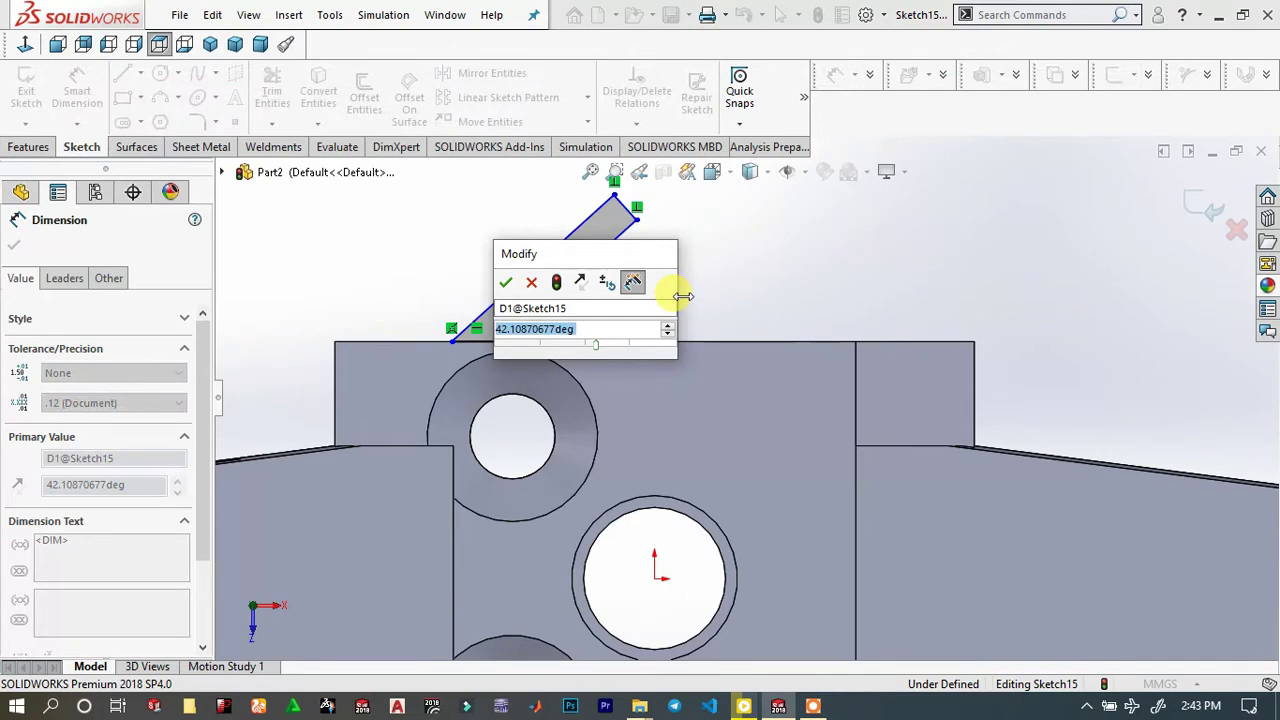
{"action": "type", "text": "45"}
{"action": "key", "text": "Return"}
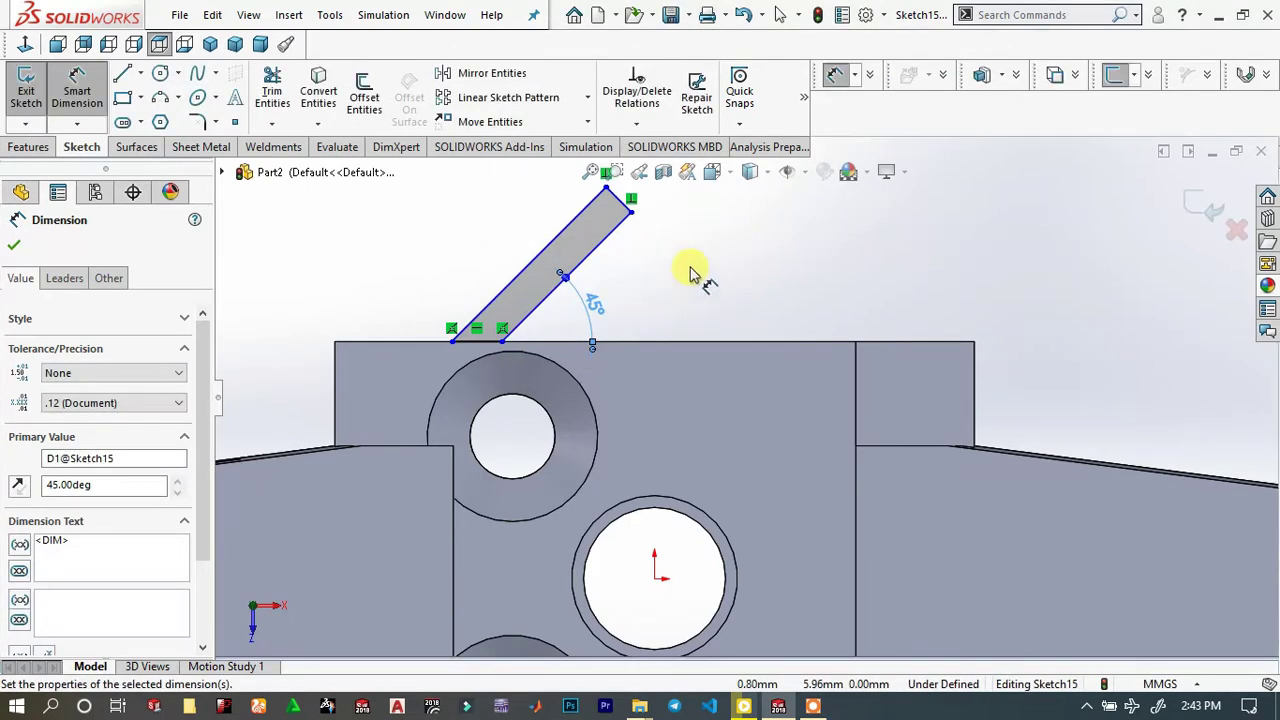
{"action": "scroll", "coordinate": [690, 272], "scroll_direction": "up", "scroll_amount": 2}
{"action": "scroll", "coordinate": [714, 301], "scroll_direction": "up", "scroll_amount": 1}
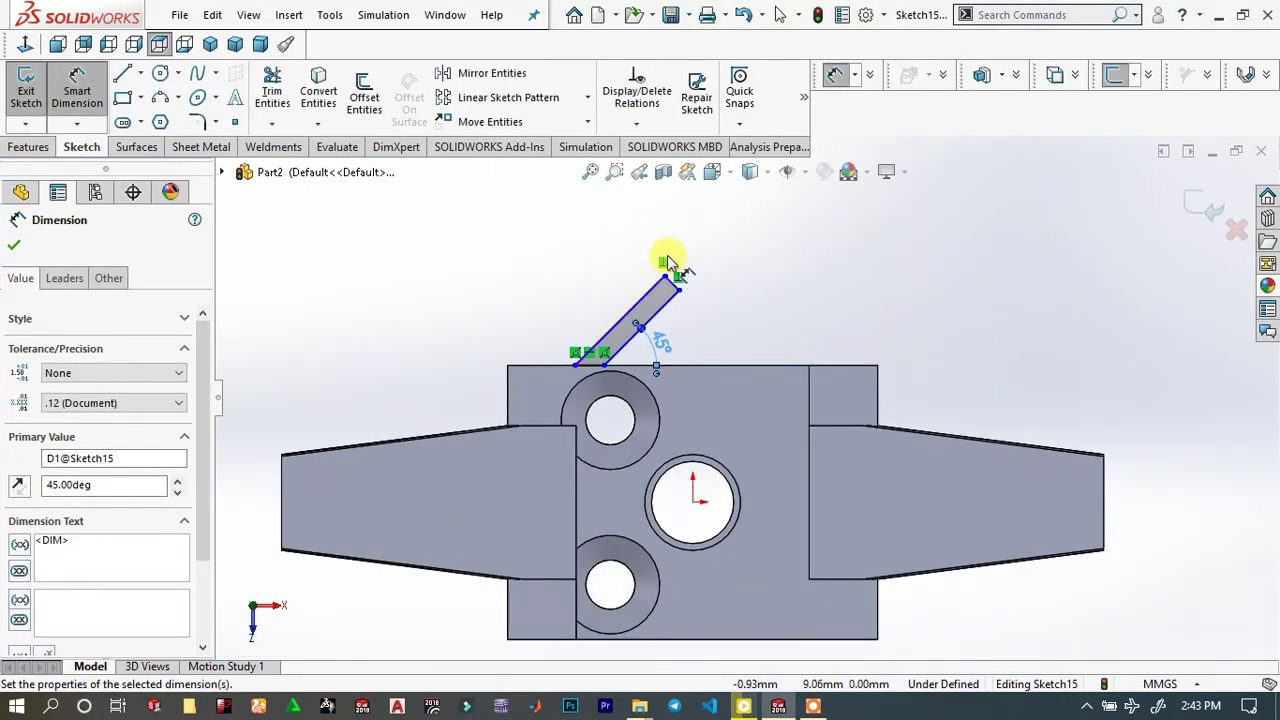
{"action": "left_click", "coordinate": [670, 291]}
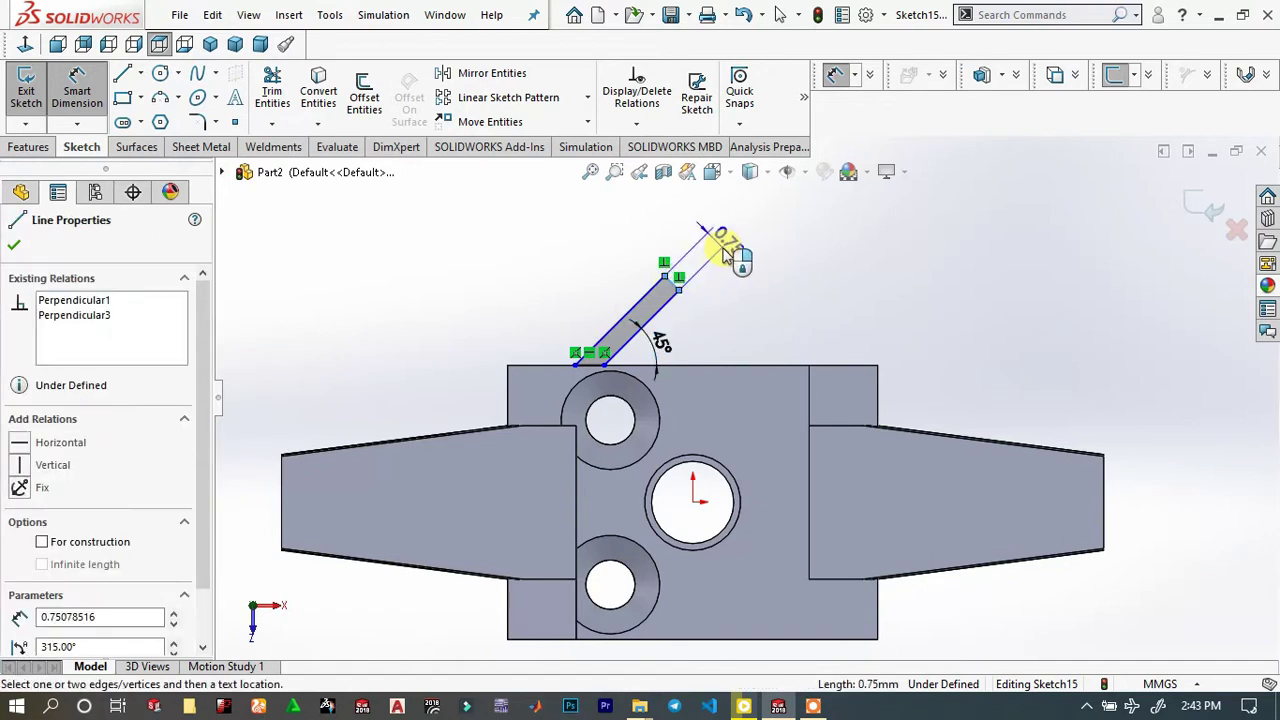
{"action": "left_click", "coordinate": [724, 254]}
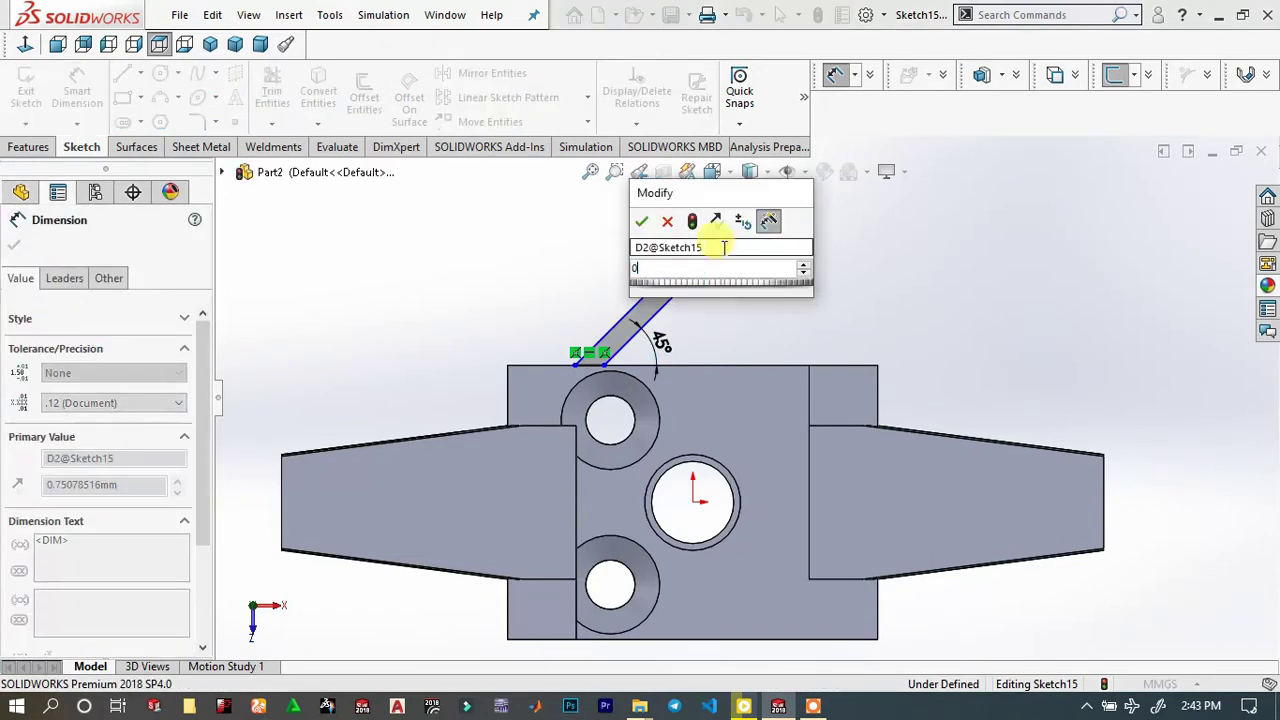
{"action": "type", "text": "0.6"}
{"action": "key", "text": "Return"}
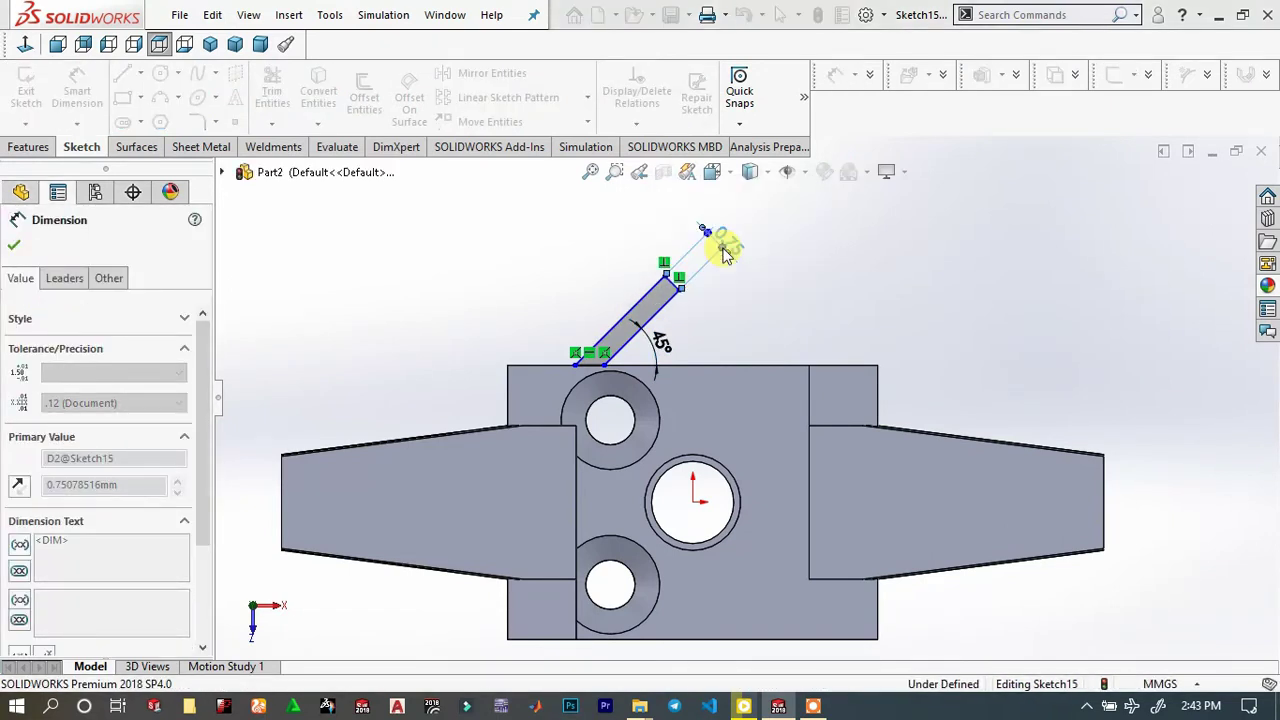
Set the long slanted line to 3.50 and its corner 3.50 from the left edge
{"action": "left_click", "coordinate": [662, 287]}
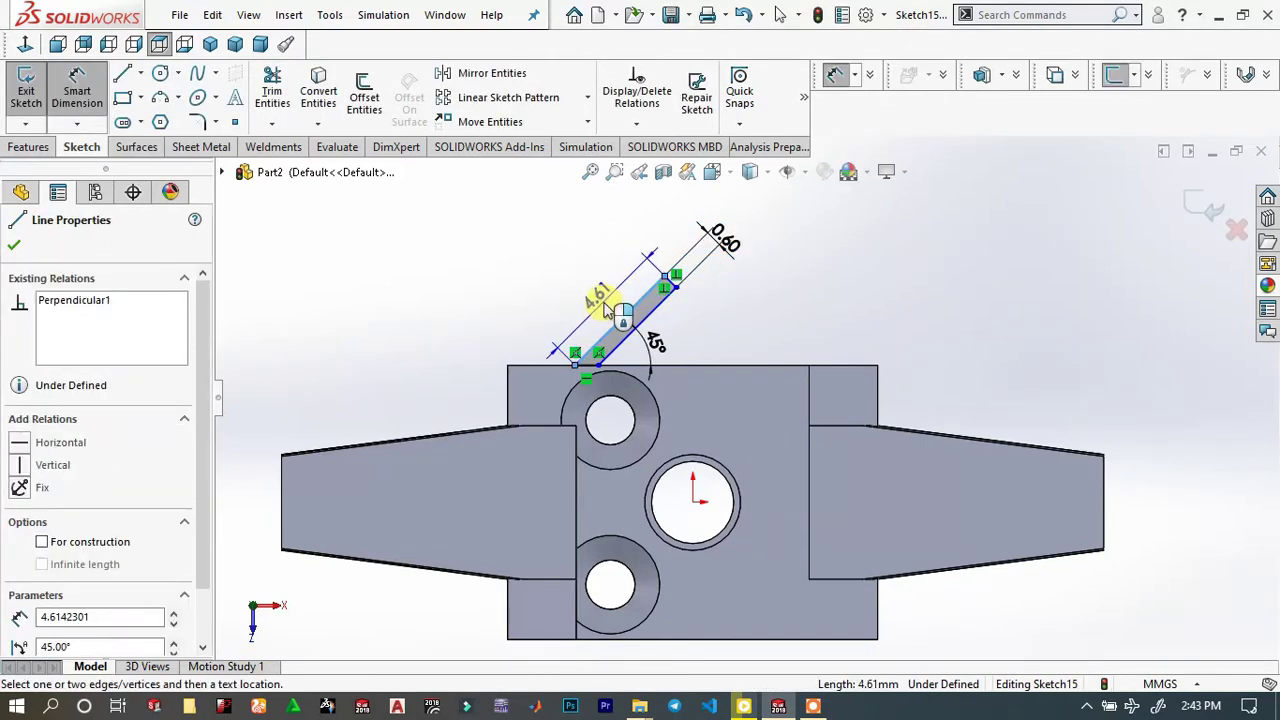
{"action": "left_click", "coordinate": [617, 298]}
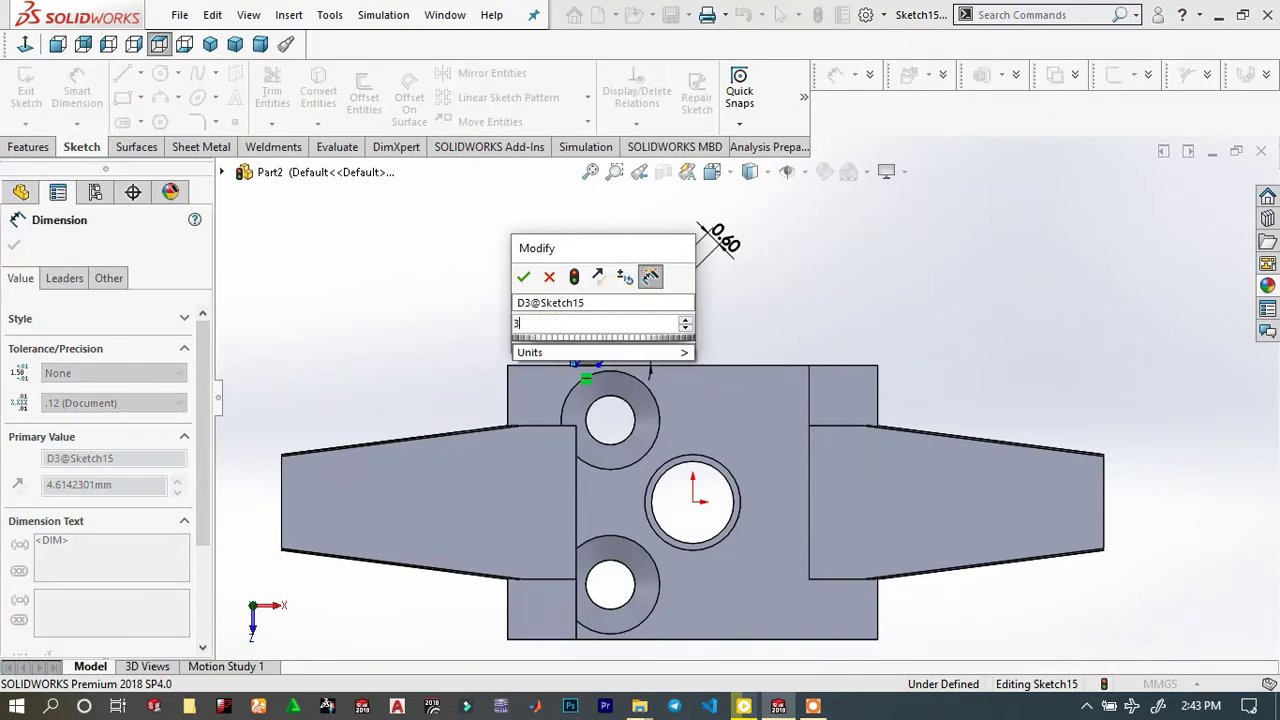
{"action": "key", "text": "Return"}
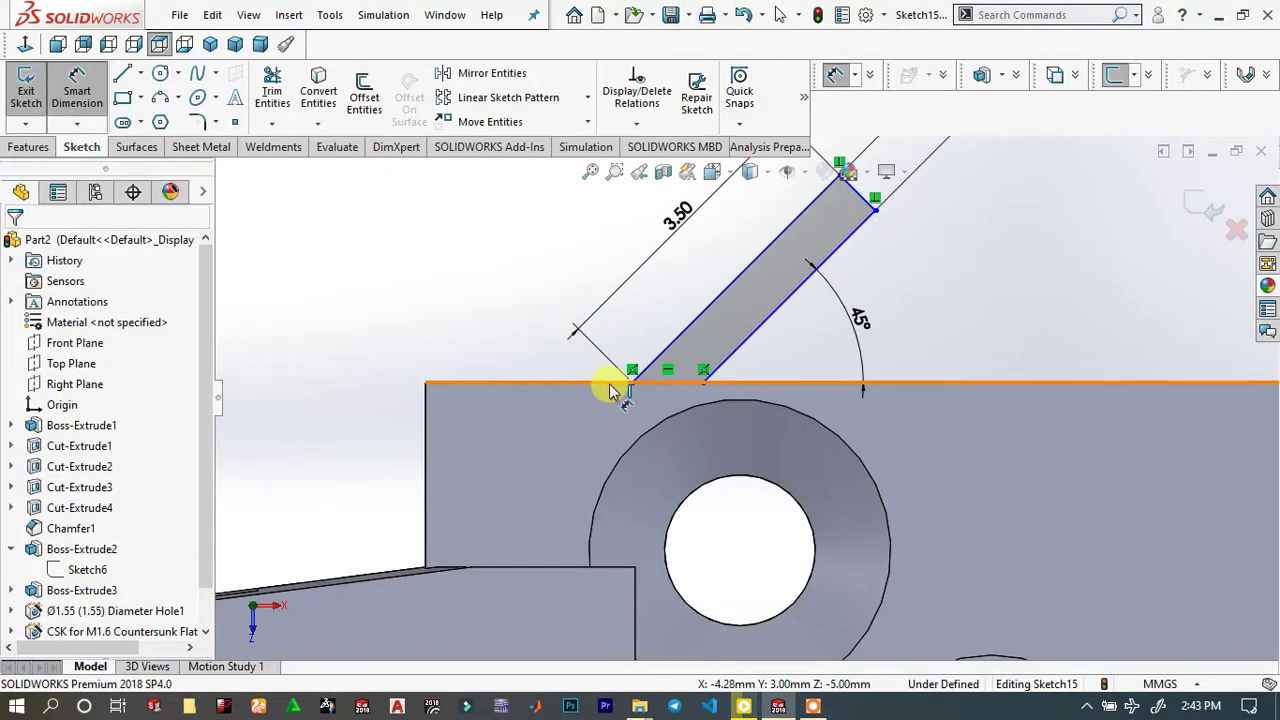
{"action": "left_click", "coordinate": [632, 380]}
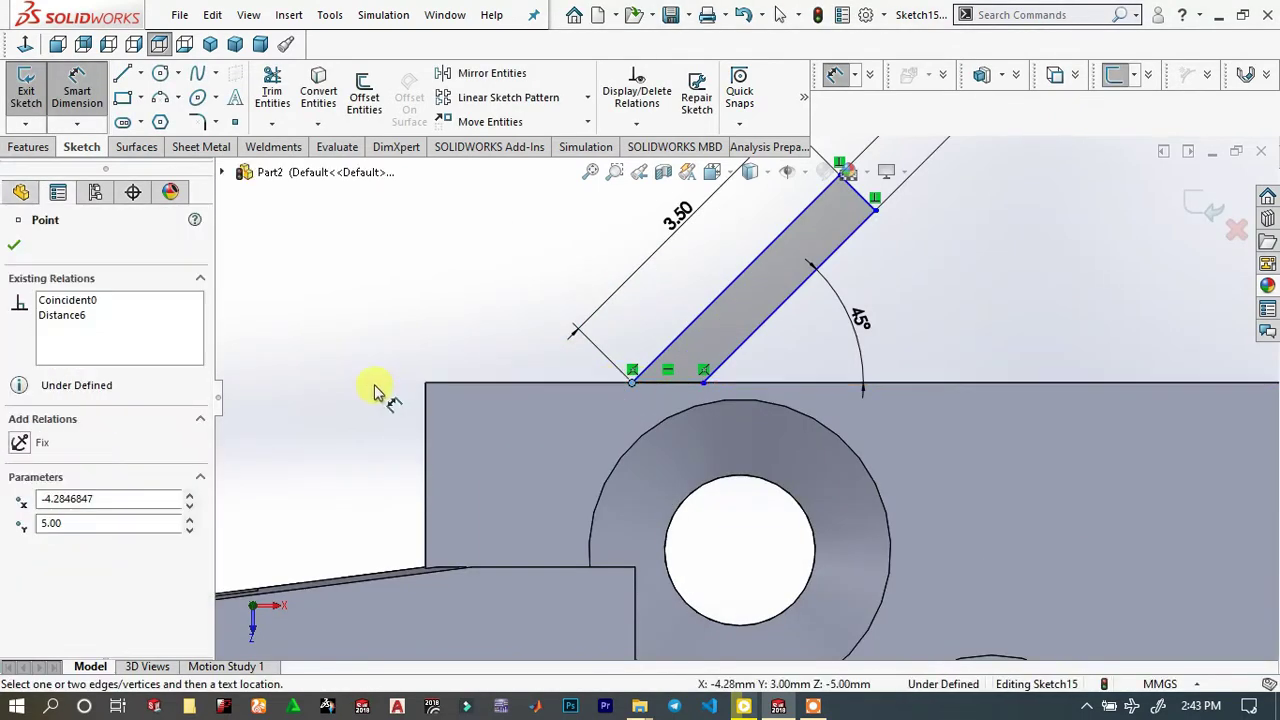
{"action": "left_click", "coordinate": [427, 405]}
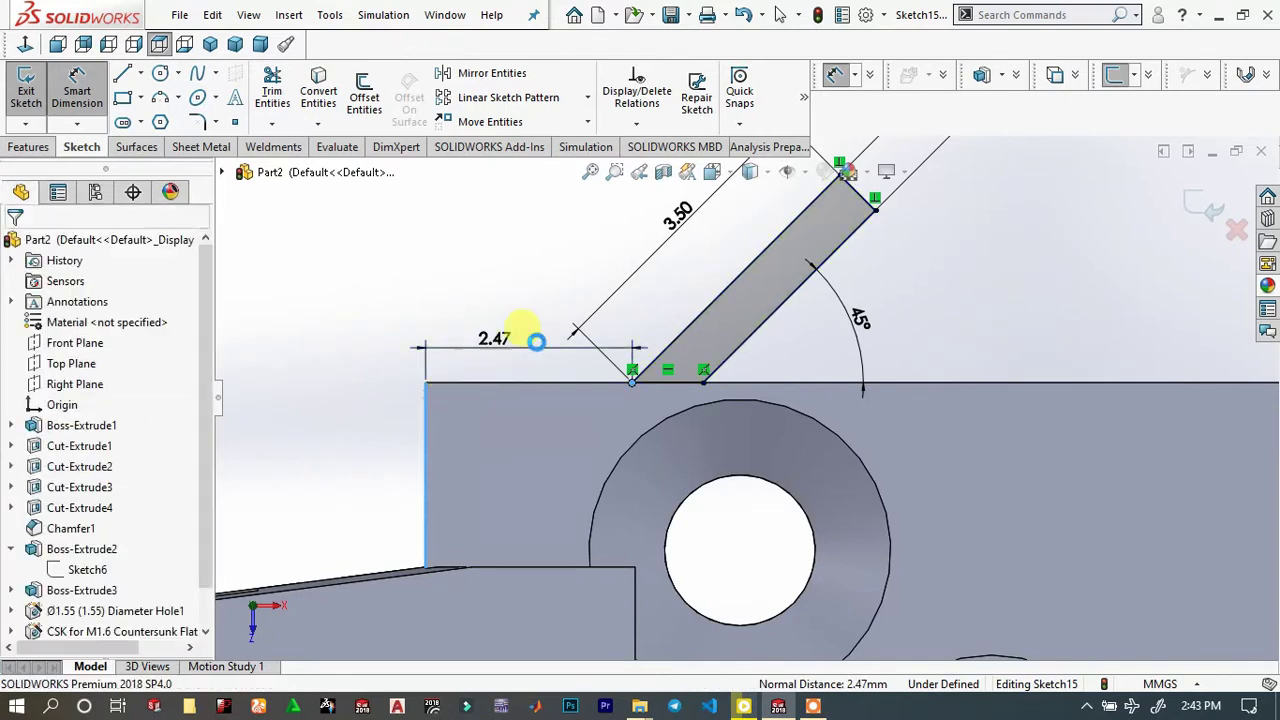
{"action": "left_click", "coordinate": [558, 338]}
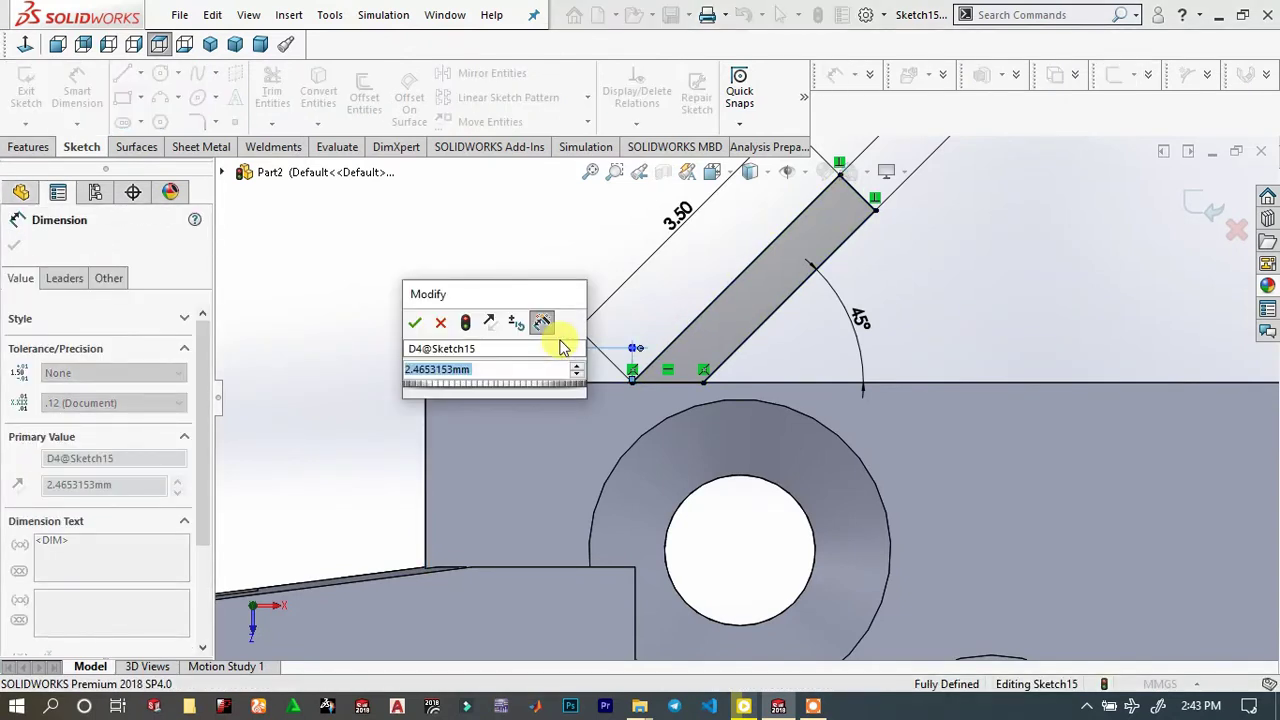
{"action": "type", "text": "3."}
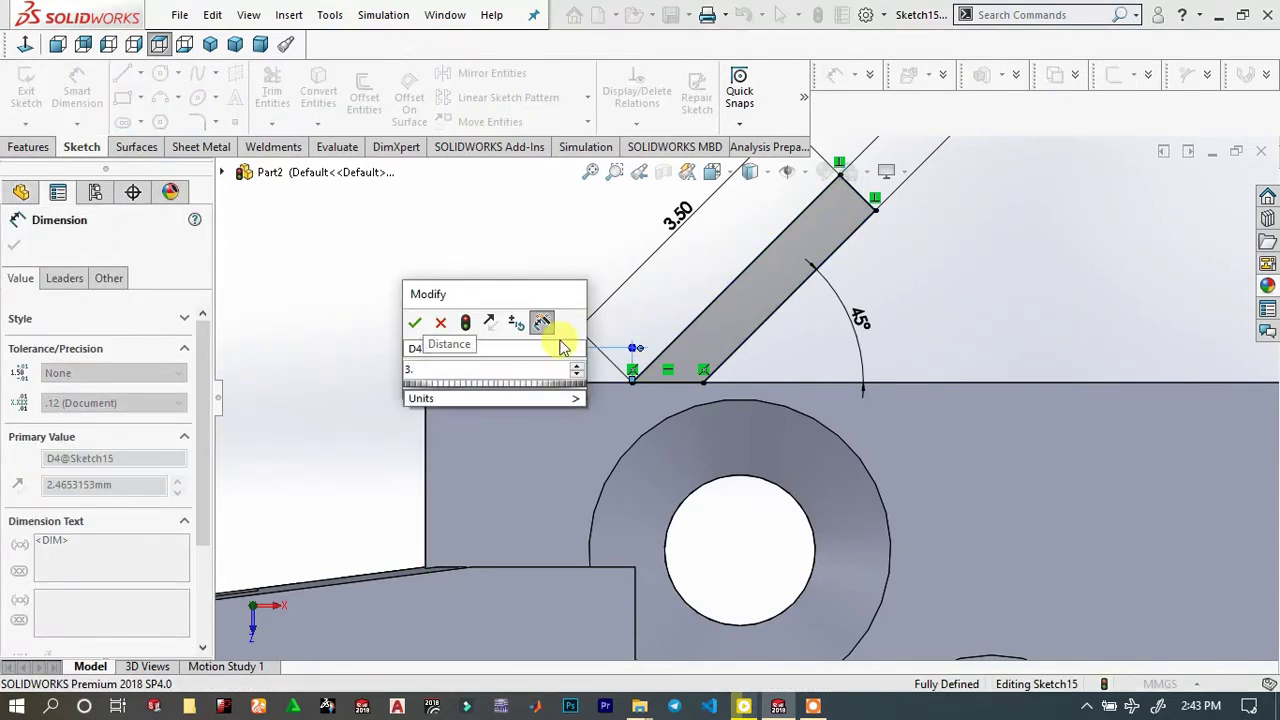
{"action": "type", "text": "5"}
{"action": "key", "text": "Return"}
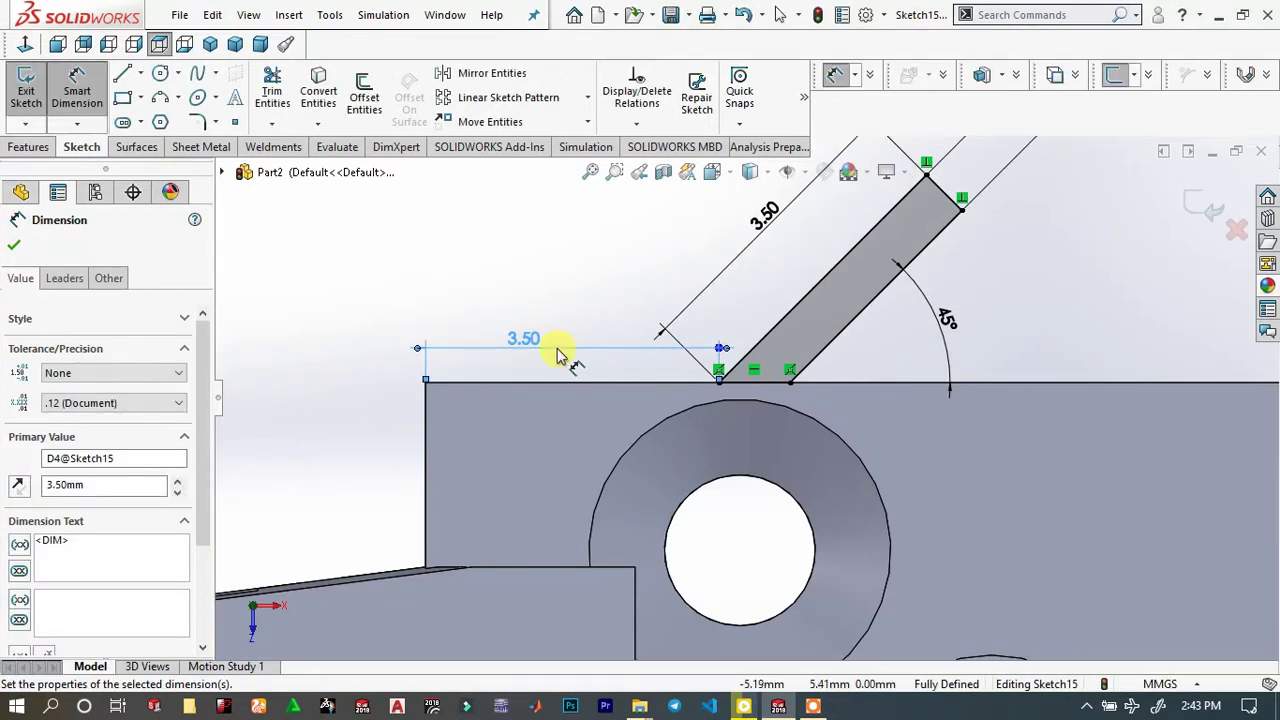
{"action": "left_click", "coordinate": [617, 286]}
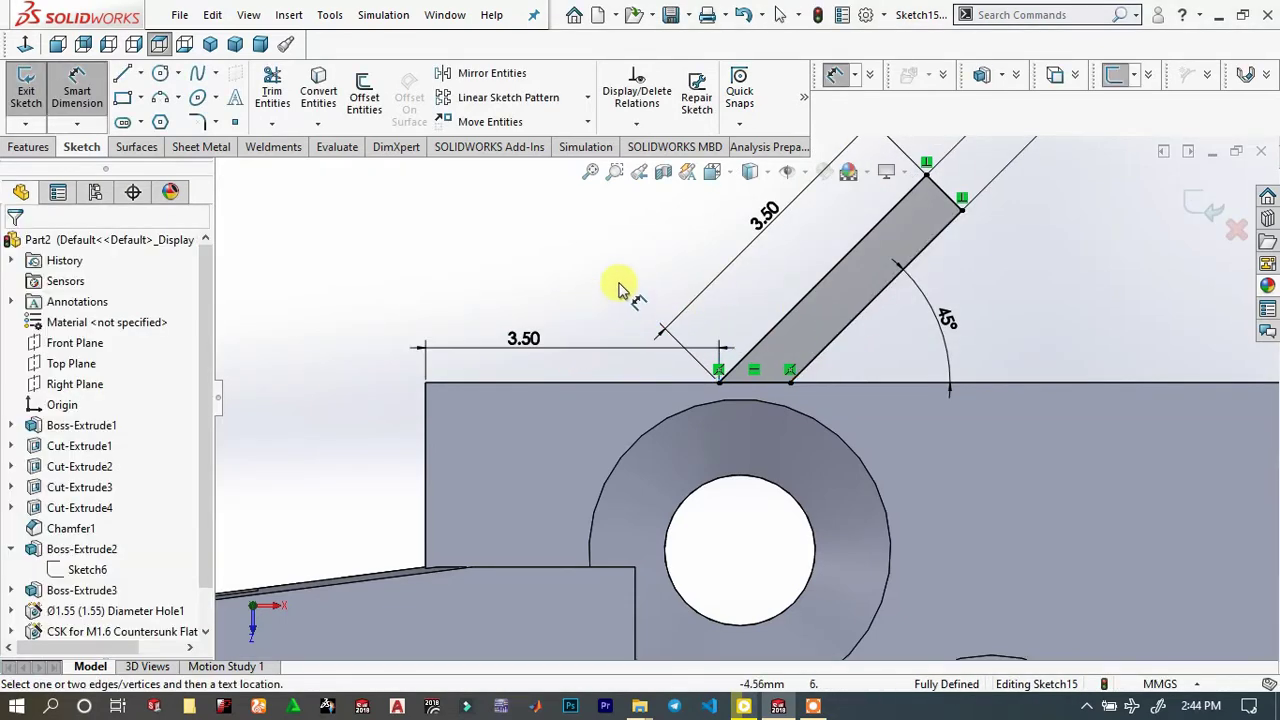
{"action": "scroll", "coordinate": [955, 330], "scroll_direction": "up", "scroll_amount": 2}
{"action": "scroll", "coordinate": [930, 315], "scroll_direction": "down", "scroll_amount": 2}
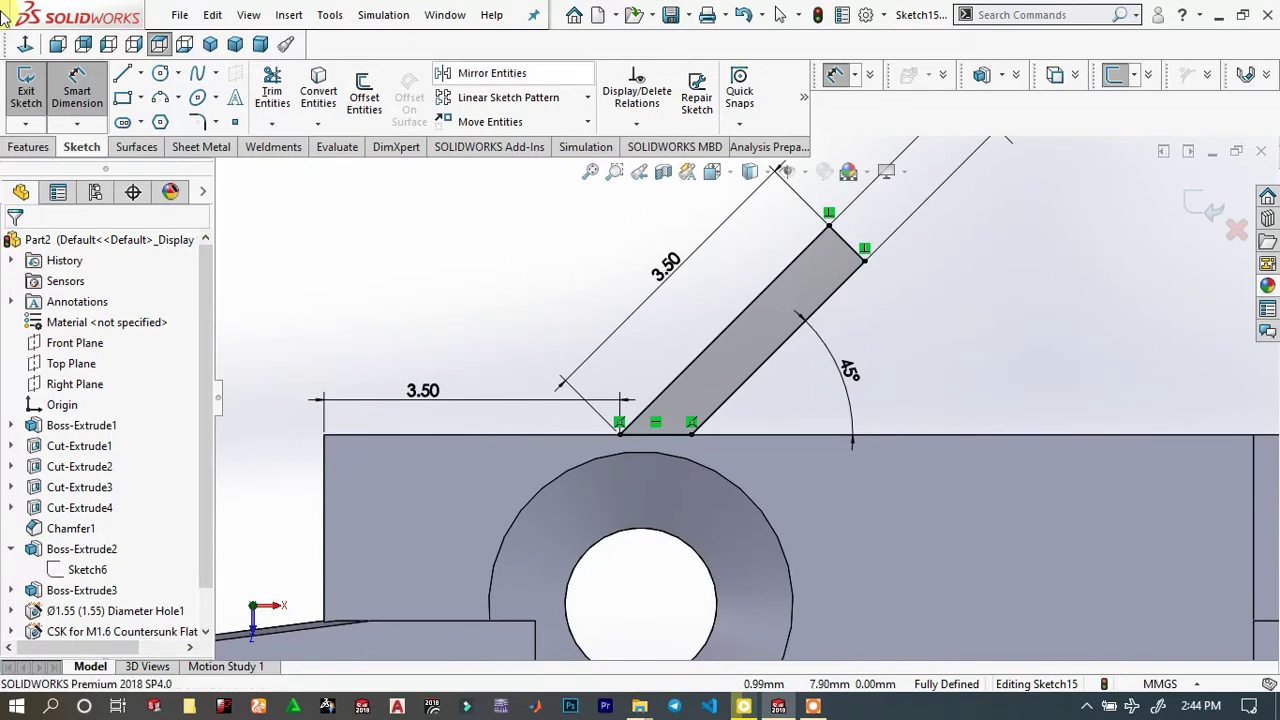
Boss-extrude the slanted bar sketch 2 mm in the reversed direction
{"action": "left_click", "coordinate": [33, 150]}
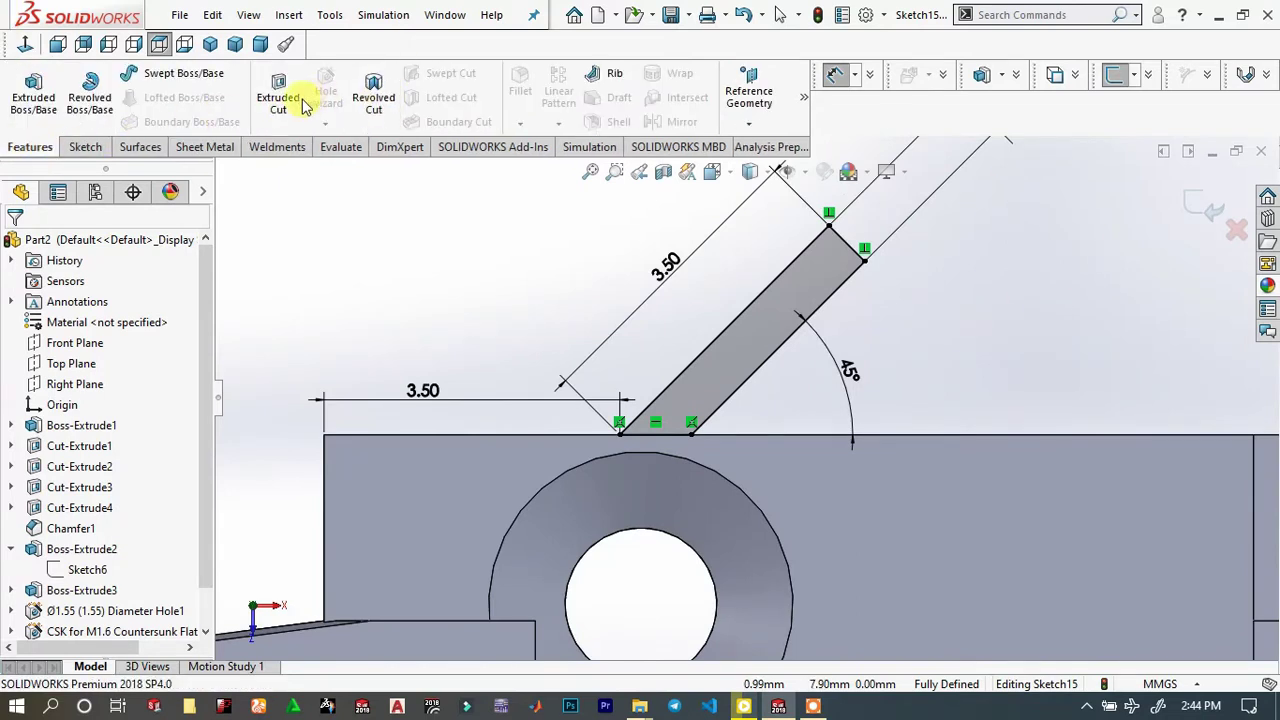
{"action": "left_click", "coordinate": [33, 97]}
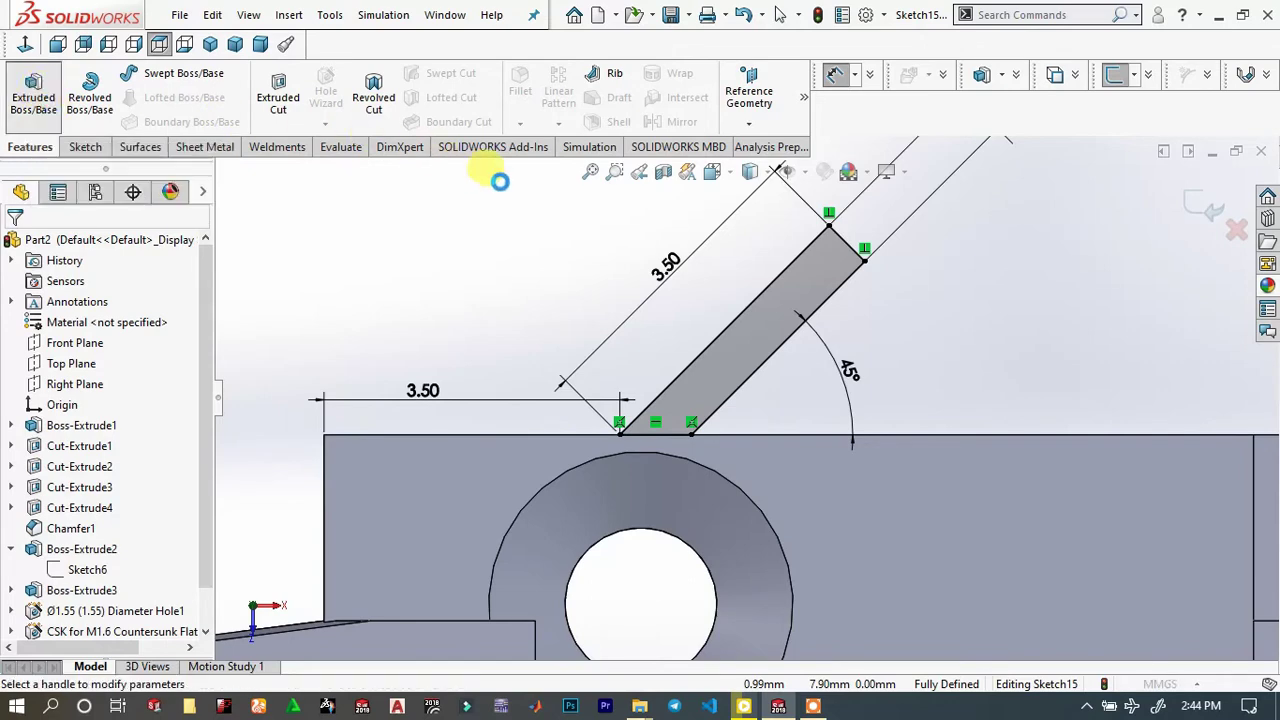
{"action": "scroll", "coordinate": [700, 290], "scroll_direction": "down", "scroll_amount": 3}
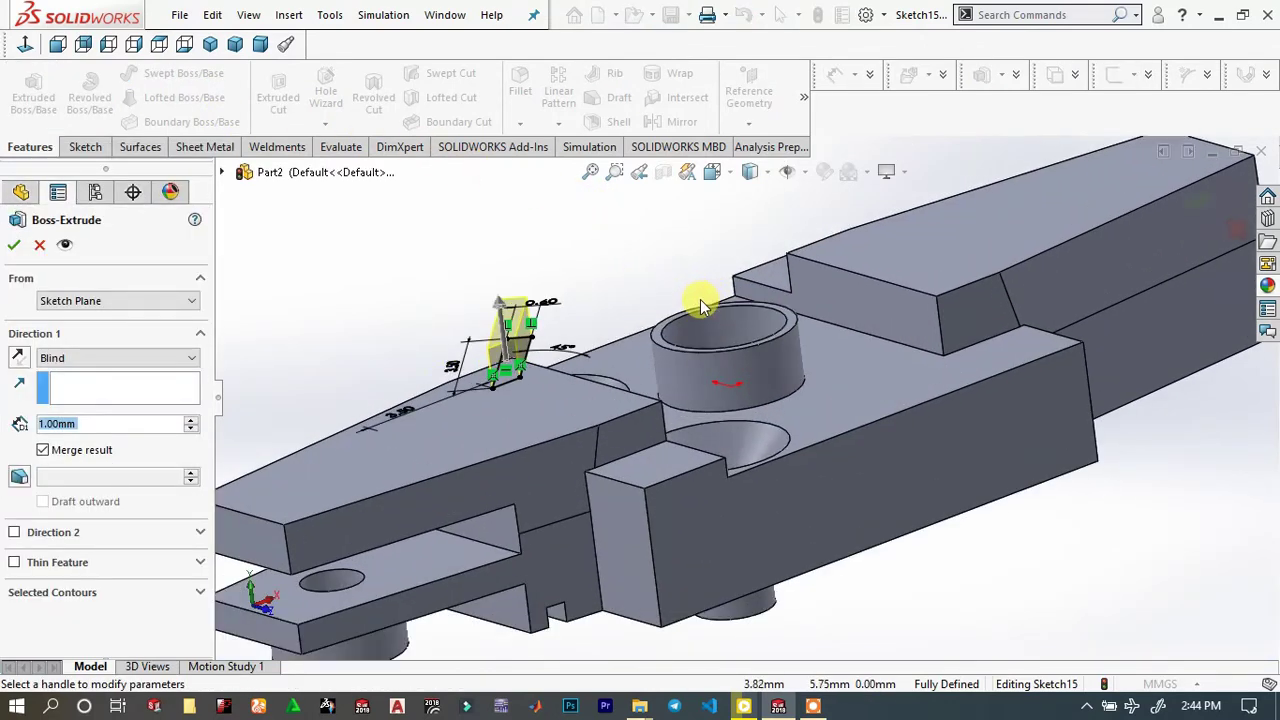
{"action": "middle_click_drag", "start_coordinate": [447, 352], "coordinate": [514, 343]}
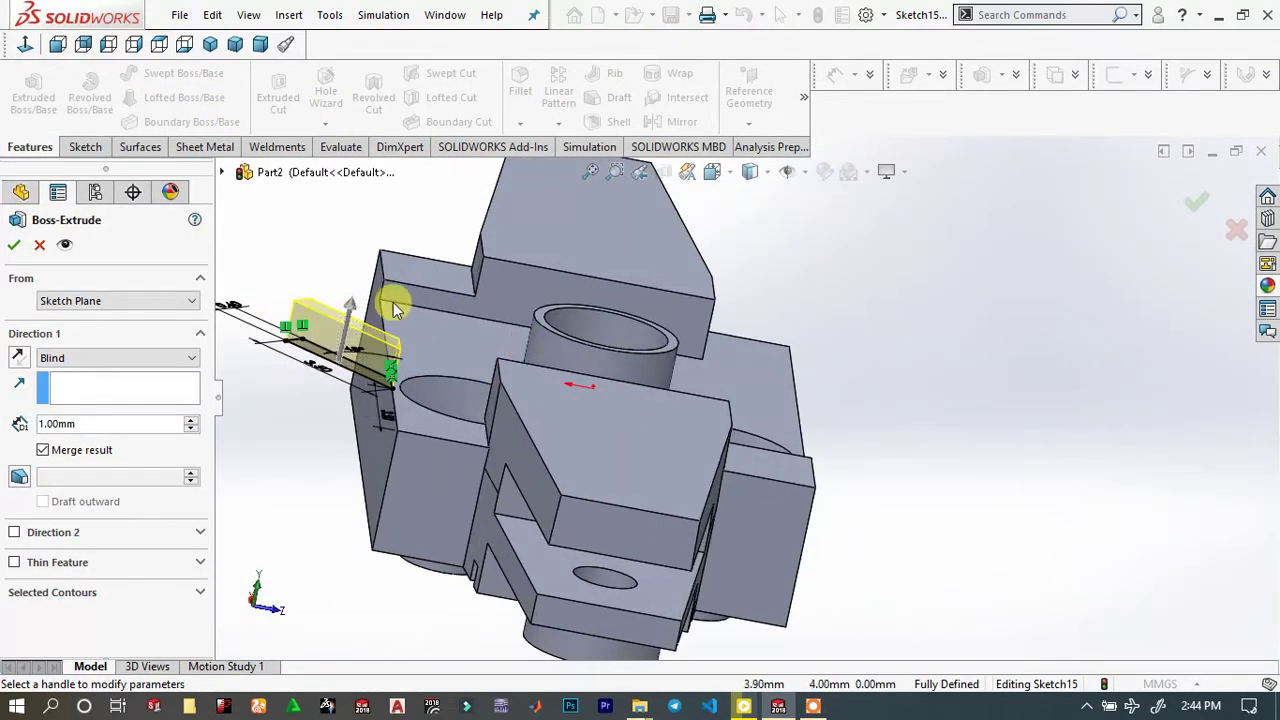
{"action": "left_click_drag", "start_coordinate": [365, 310], "coordinate": [325, 420]}
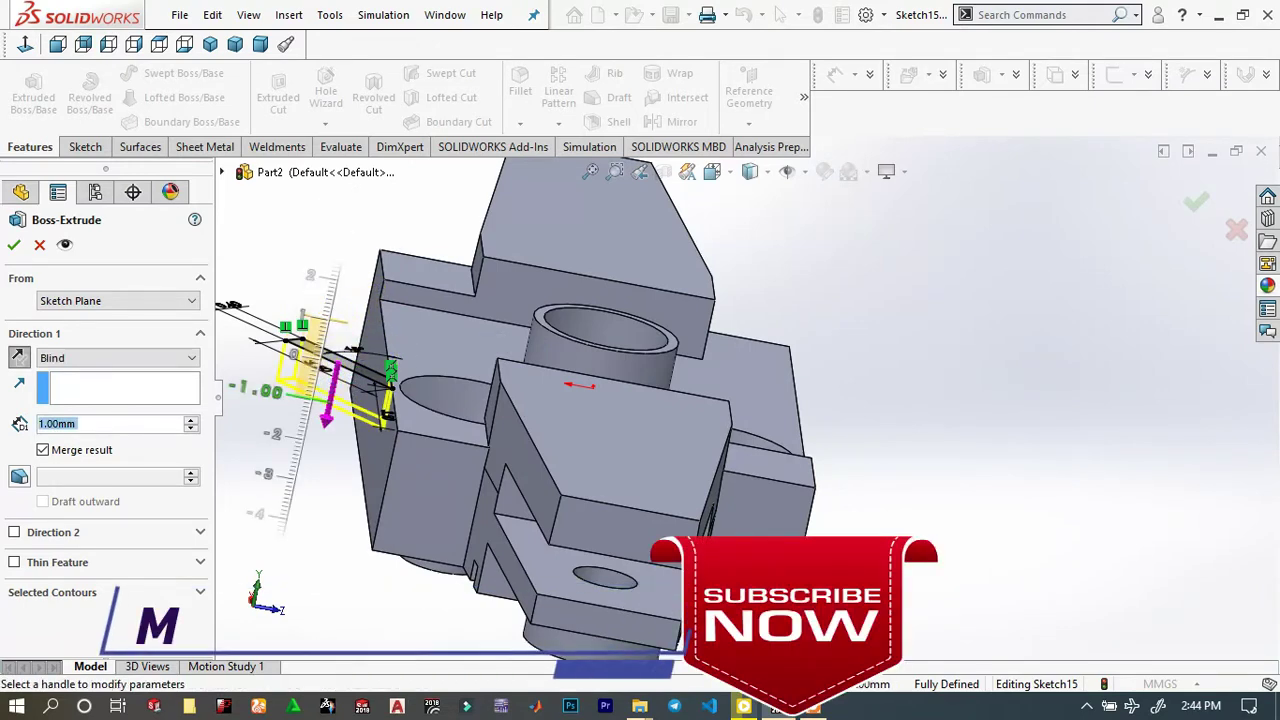
{"action": "type", "text": "2"}
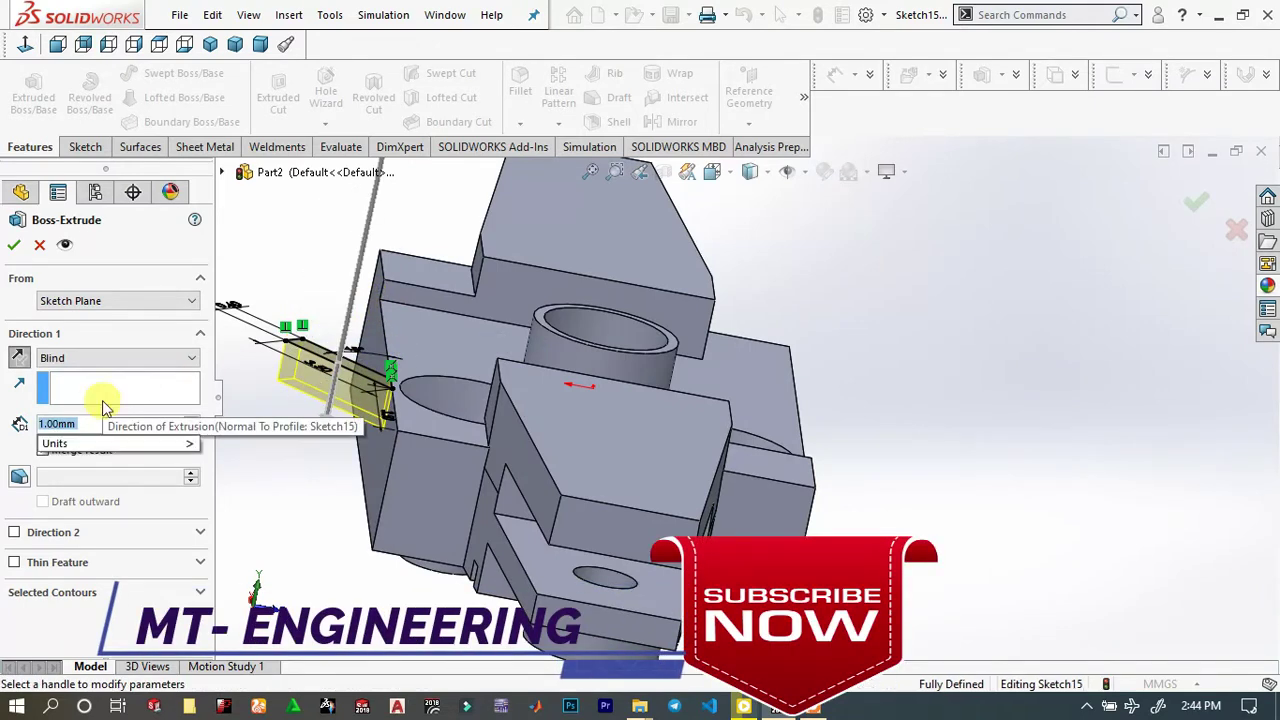
{"action": "key", "text": "Return"}
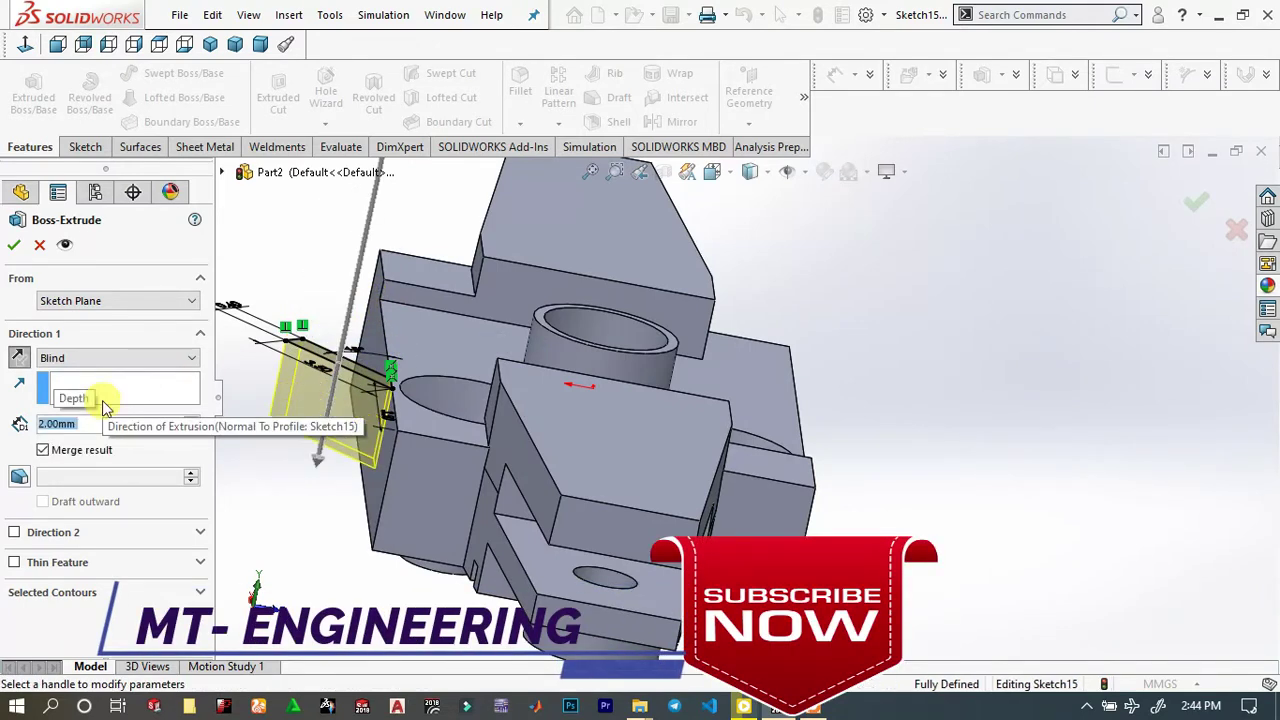
{"action": "left_click", "coordinate": [16, 245]}
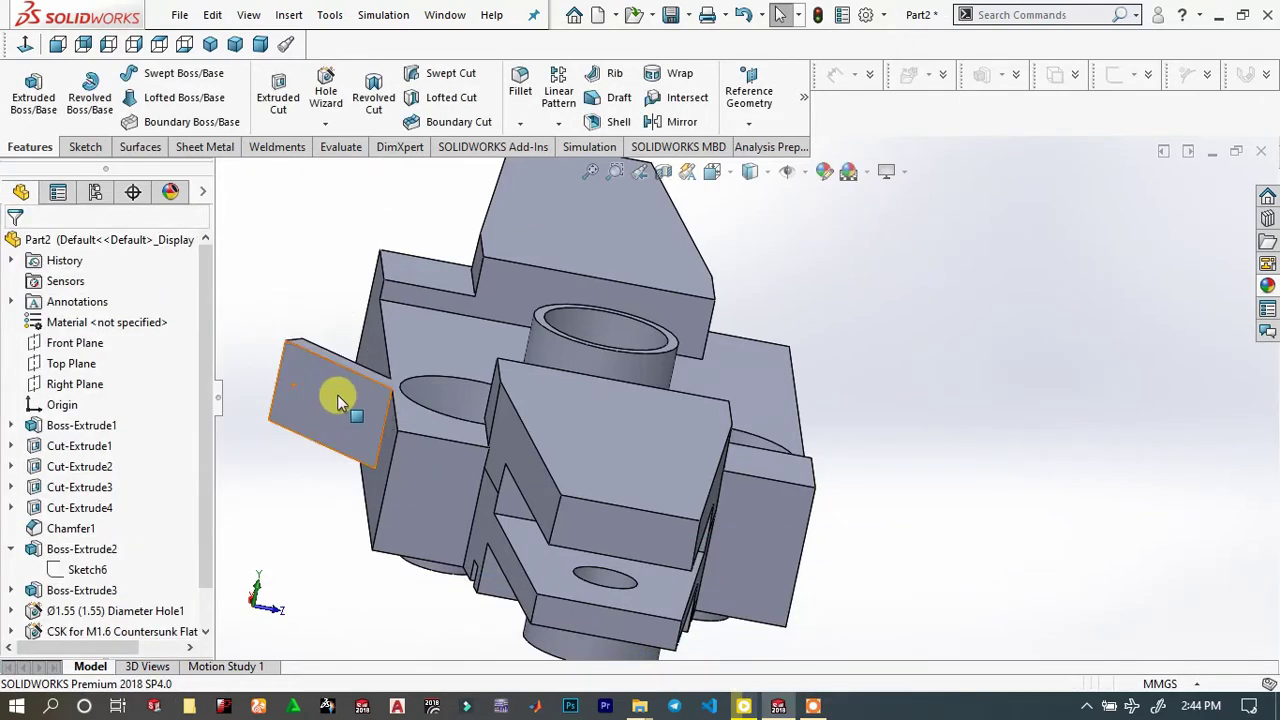
Orbit to the flat face beside the fin and open Sketch16 on it
{"action": "scroll", "coordinate": [400, 410], "scroll_direction": "down", "scroll_amount": 5}
{"action": "scroll", "coordinate": [410, 413], "scroll_direction": "up", "scroll_amount": 5}
{"action": "middle_click_drag", "start_coordinate": [551, 394], "coordinate": [650, 390]}
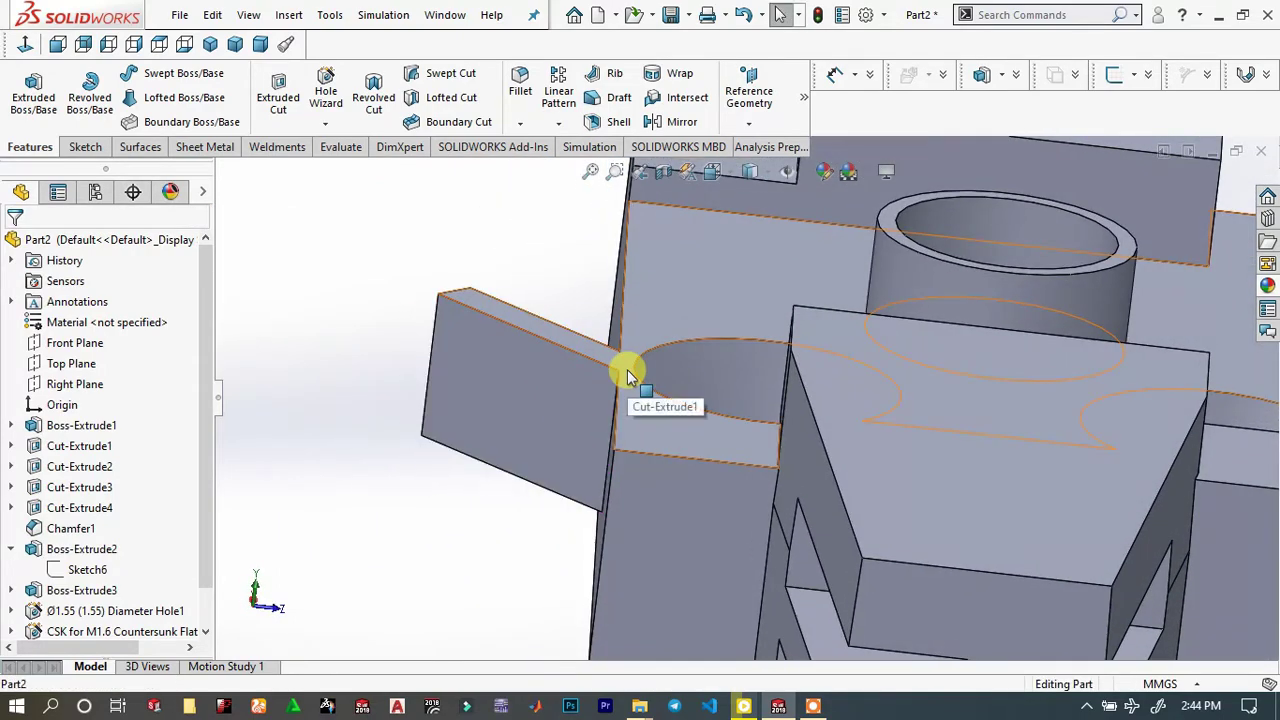
{"action": "left_click", "coordinate": [628, 376]}
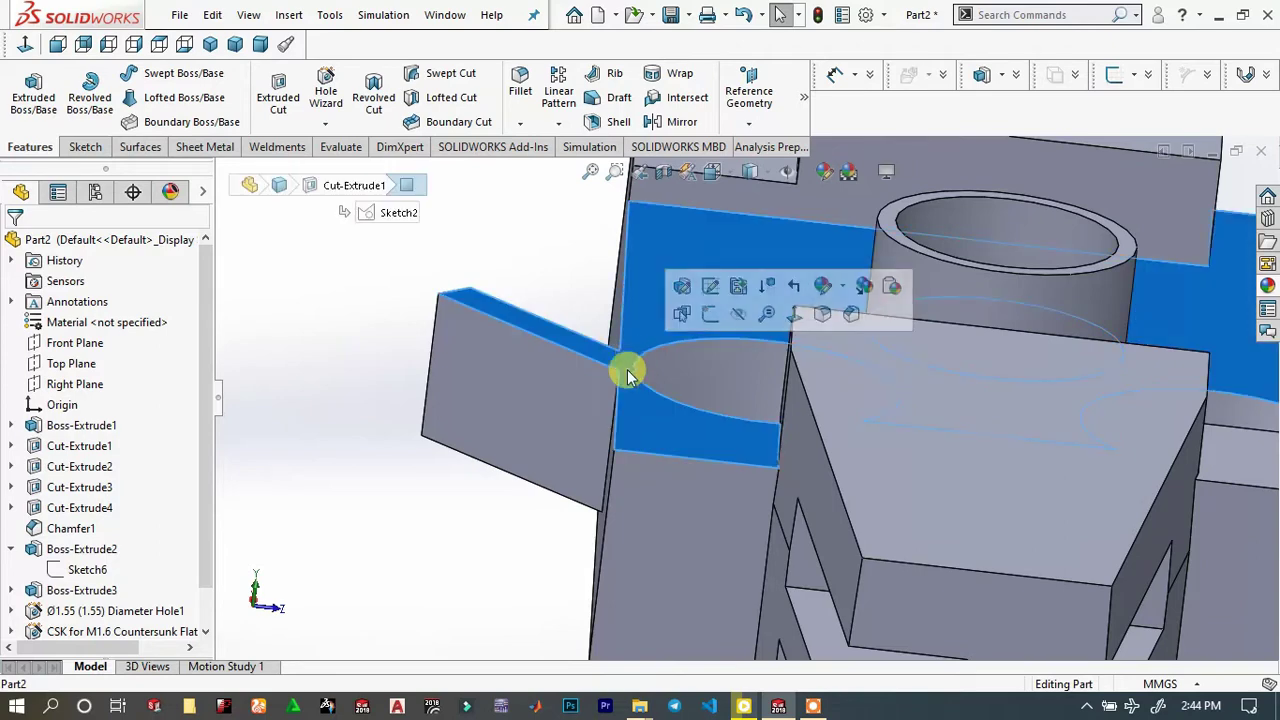
{"action": "left_click", "coordinate": [708, 314]}
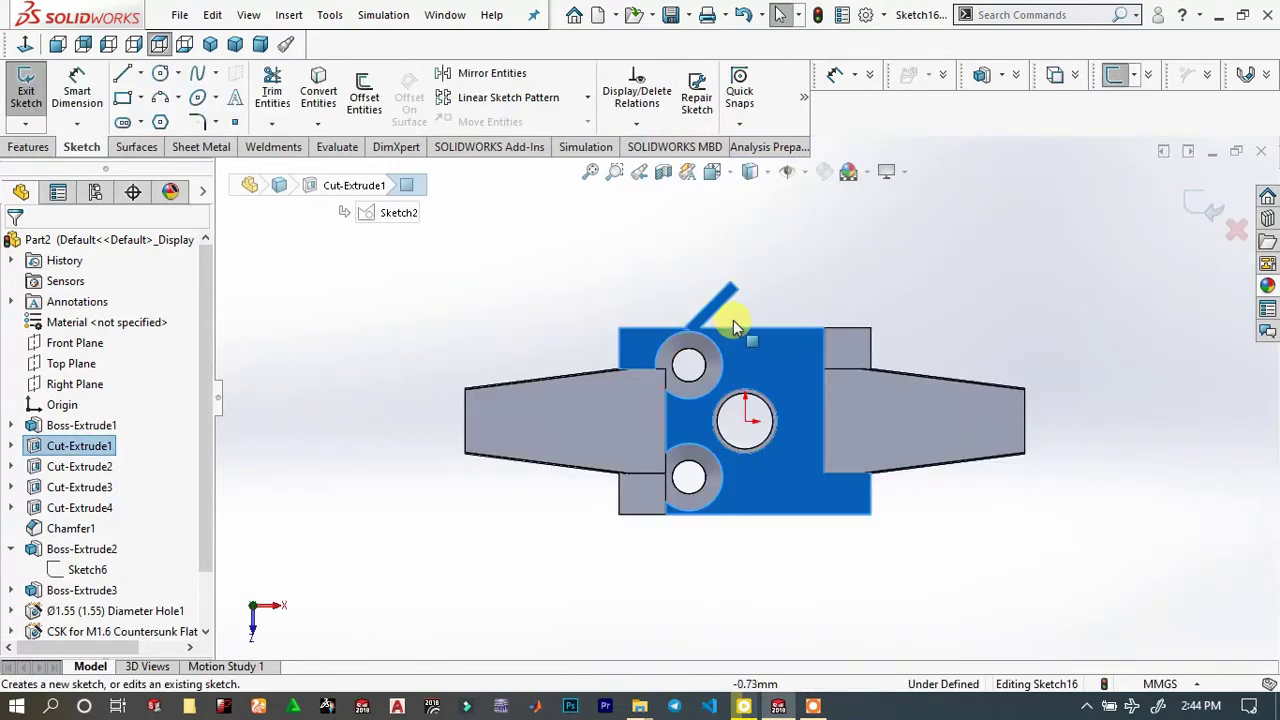
{"action": "scroll", "coordinate": [733, 325], "scroll_direction": "down", "scroll_amount": 5}
{"action": "left_click", "coordinate": [769, 329]}
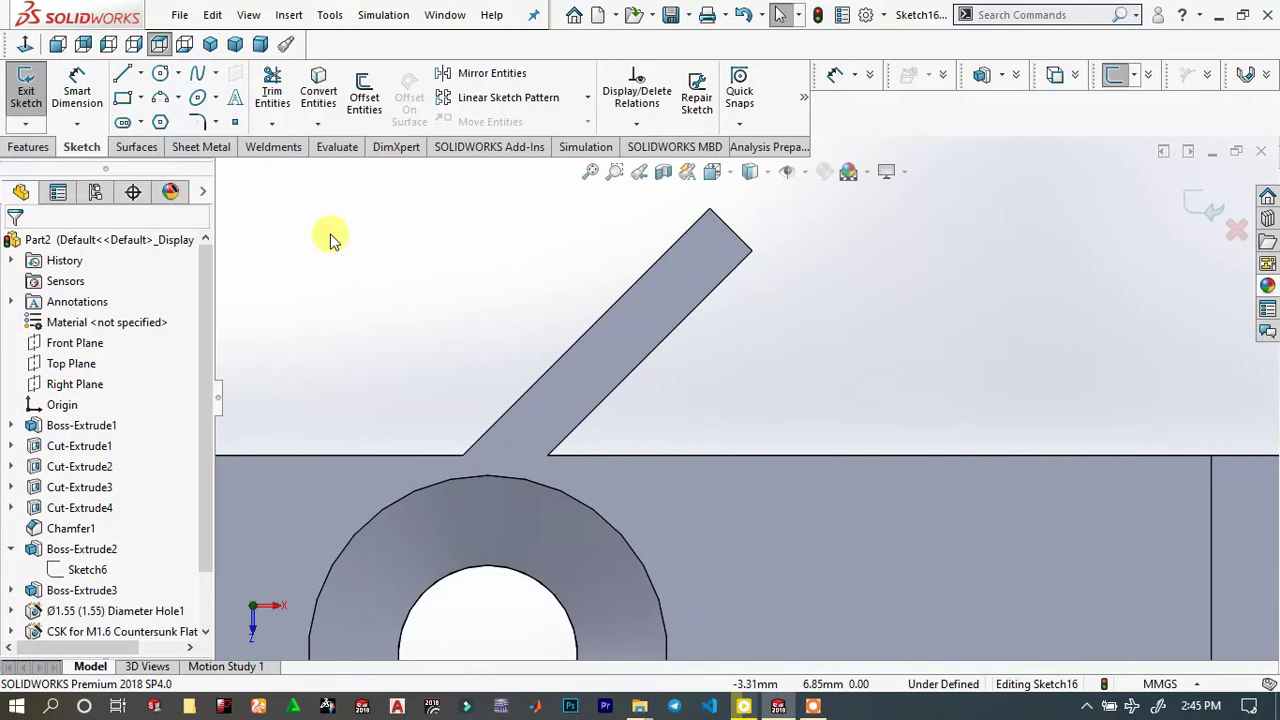
Draw a closed vertical, horizontal and diagonal line outline around the fin
{"action": "left_click", "coordinate": [121, 76]}
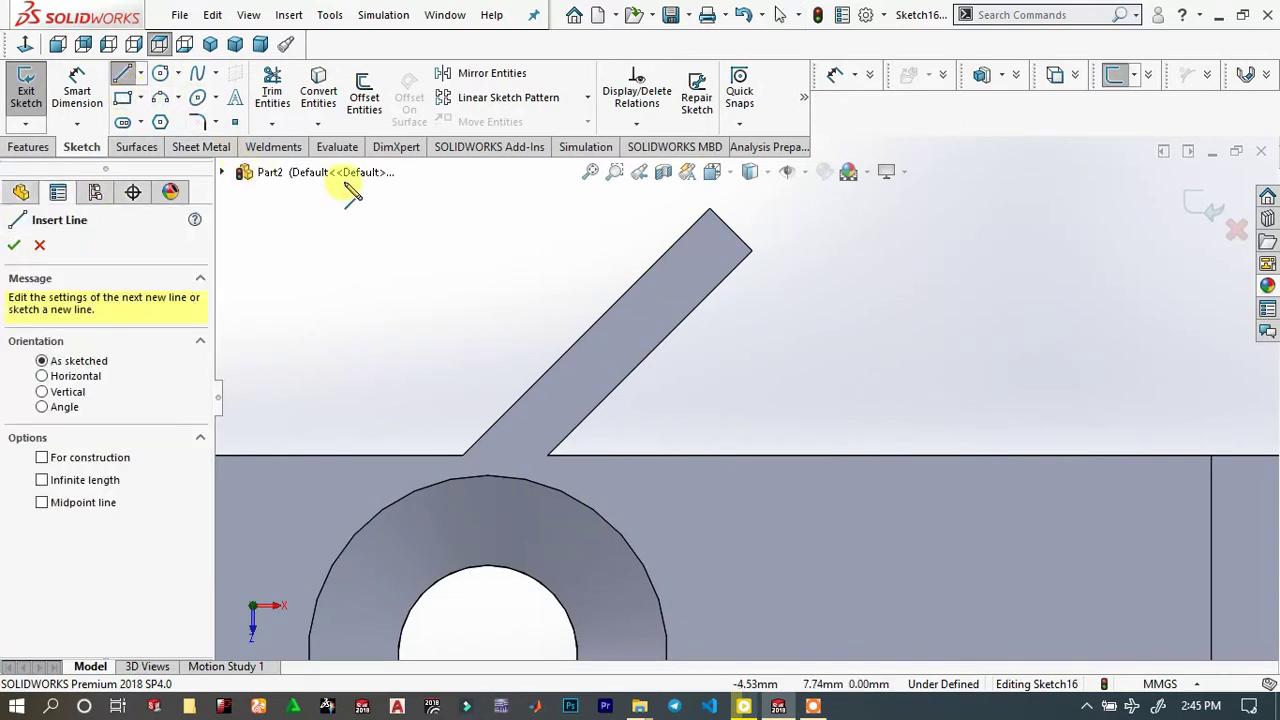
{"action": "left_click", "coordinate": [752, 252]}
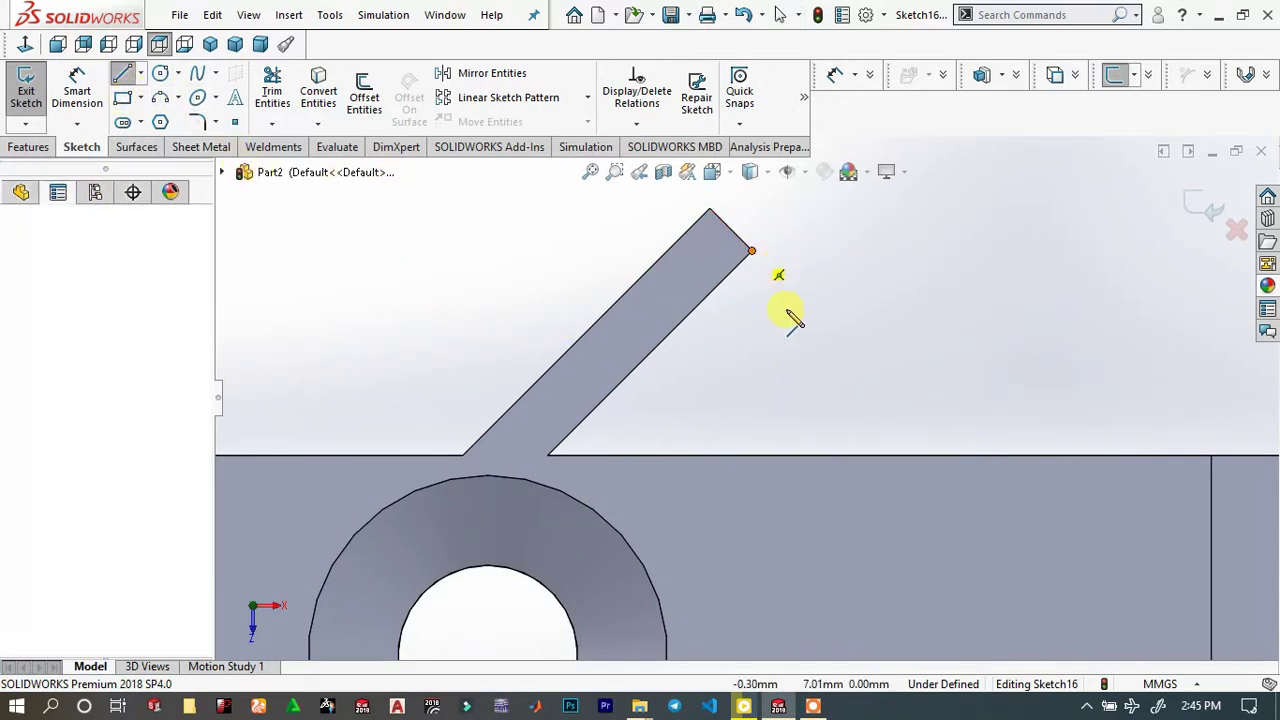
{"action": "left_click", "coordinate": [752, 456]}
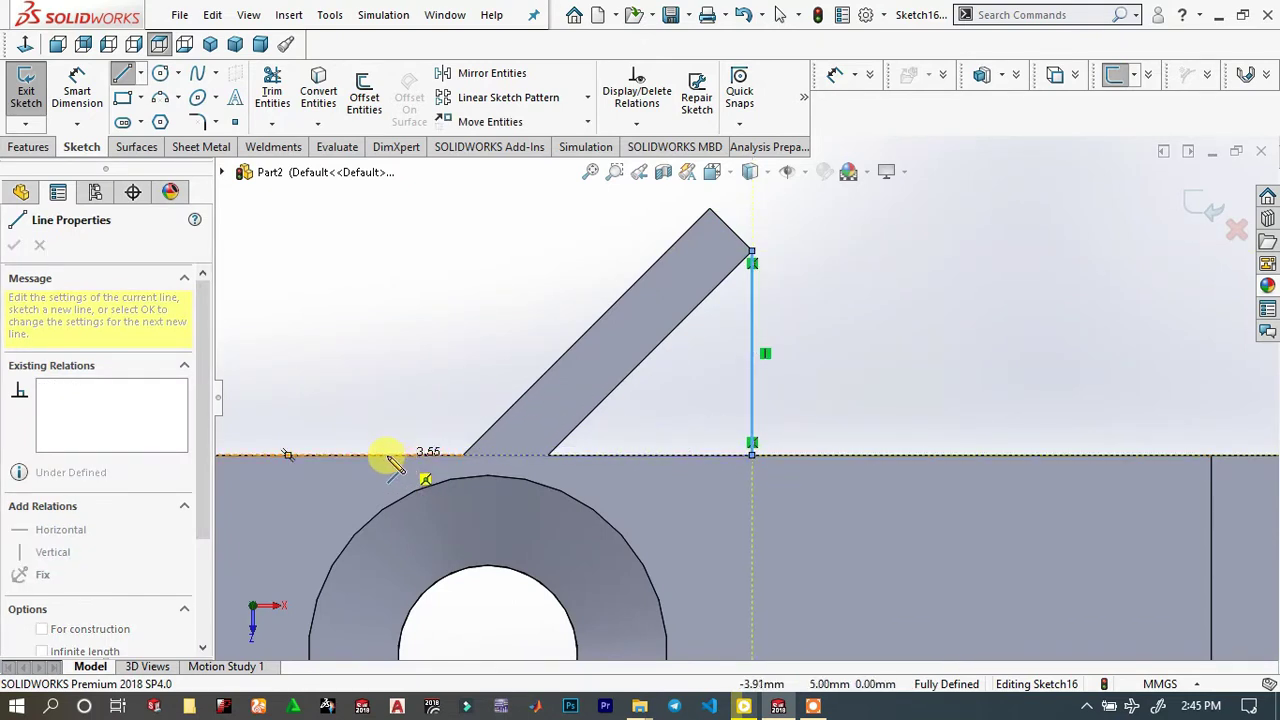
{"action": "left_click", "coordinate": [357, 456]}
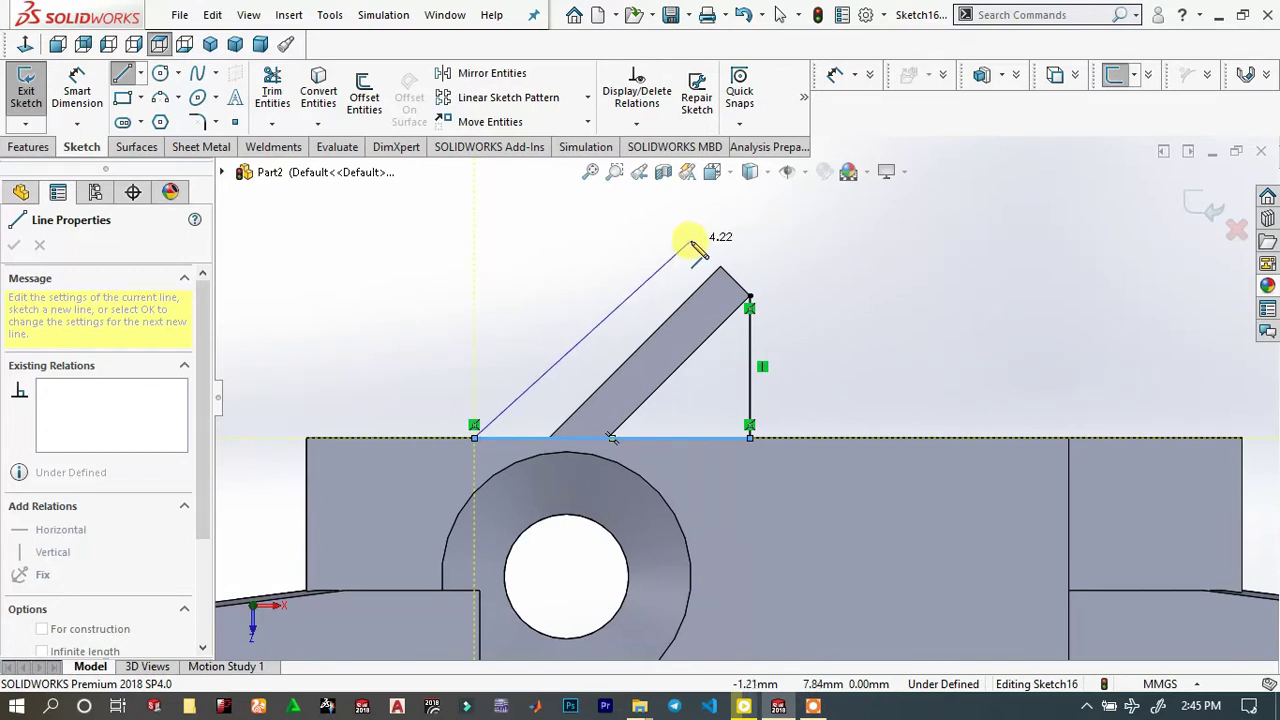
{"action": "left_click", "coordinate": [690, 242]}
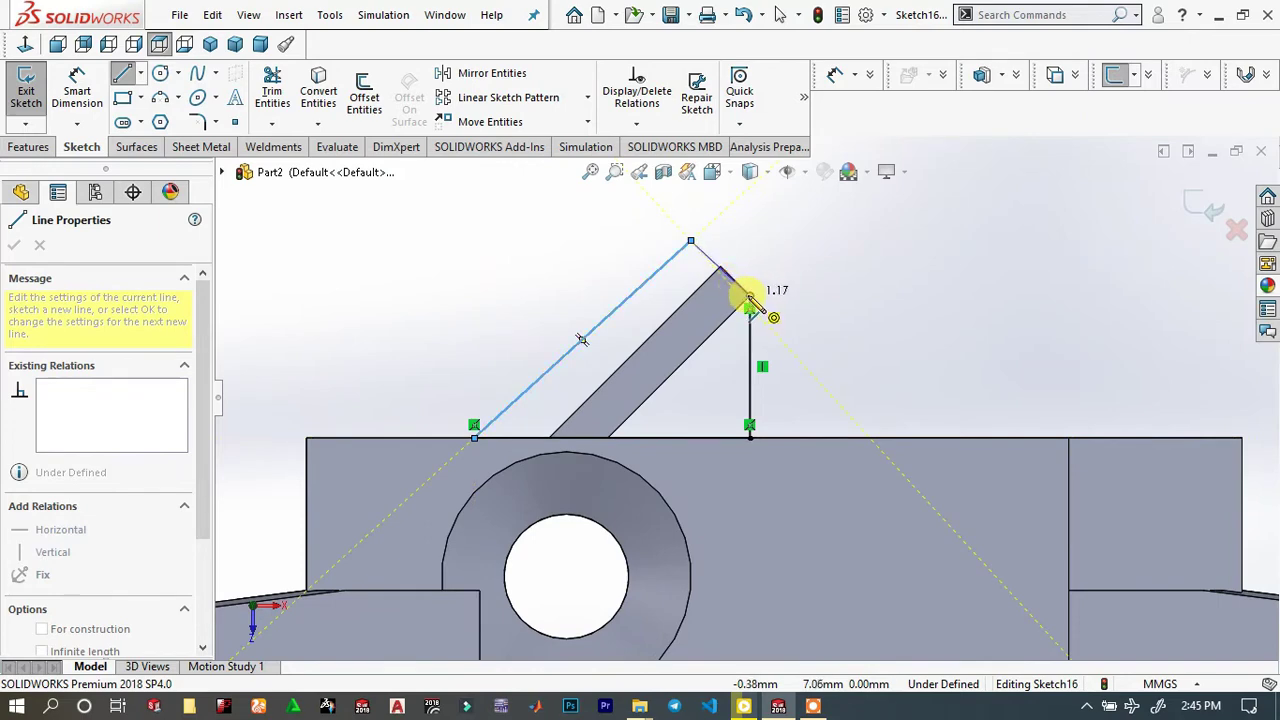
{"action": "left_click", "coordinate": [749, 298]}
{"action": "right_click", "coordinate": [786, 262]}
{"action": "left_click", "coordinate": [809, 271]}
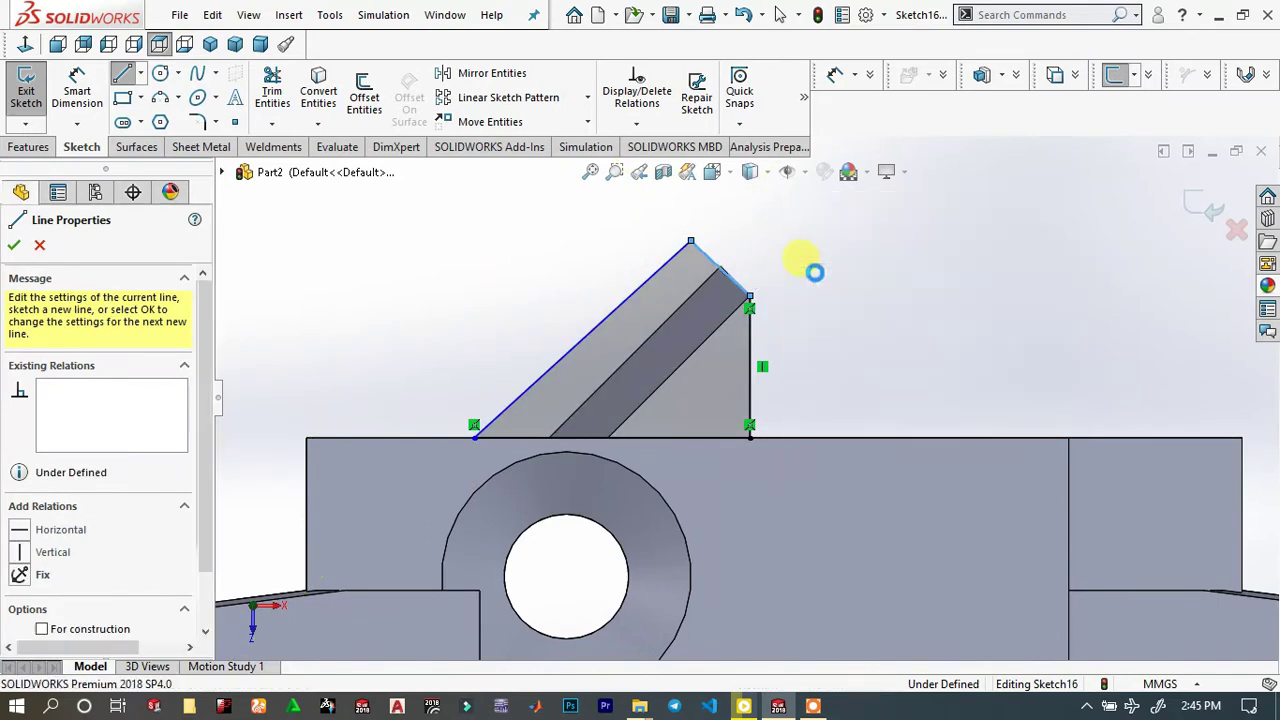
Make the diagonal parallel to the fin's long edge and the short top line collinear with its end
{"action": "left_click", "coordinate": [660, 268]}
{"action": "left_click", "coordinate": [668, 262], "text": "ctrl"}
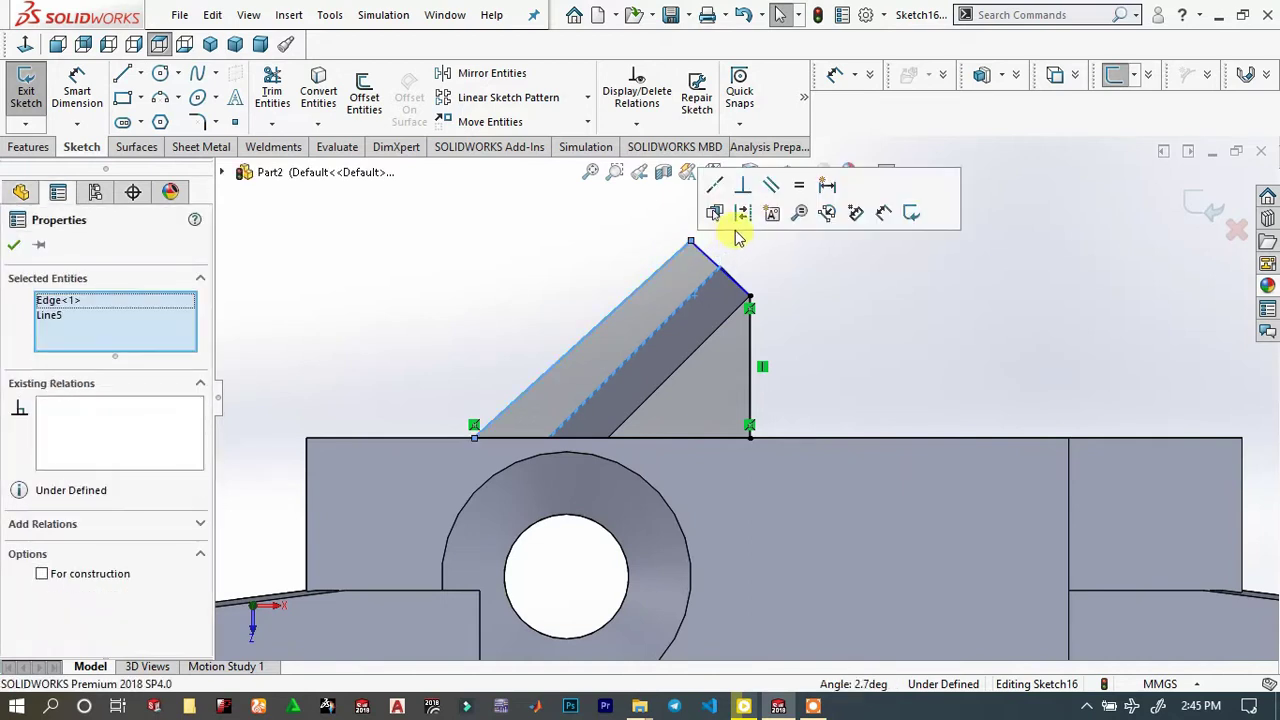
{"action": "left_click", "coordinate": [775, 192]}
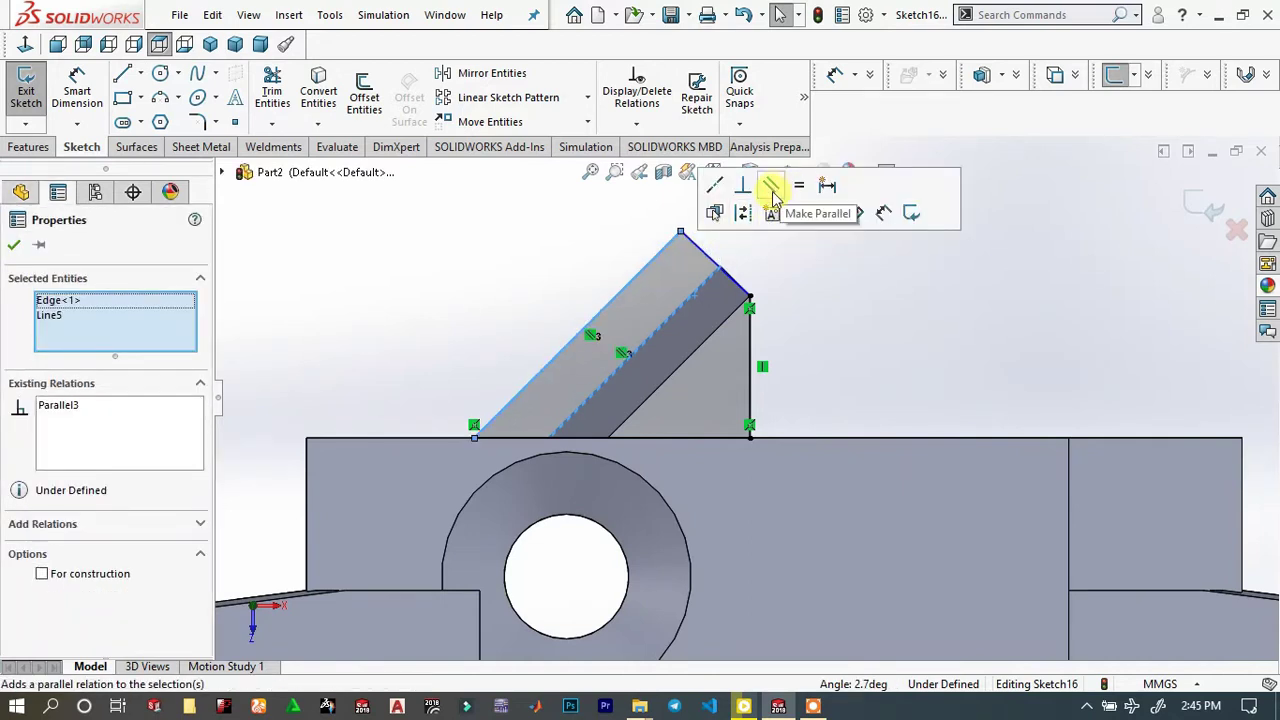
{"action": "left_click", "coordinate": [760, 291]}
{"action": "scroll", "coordinate": [752, 287], "scroll_direction": "down", "scroll_amount": 3}
{"action": "scroll", "coordinate": [748, 290], "scroll_direction": "down", "scroll_amount": 2}
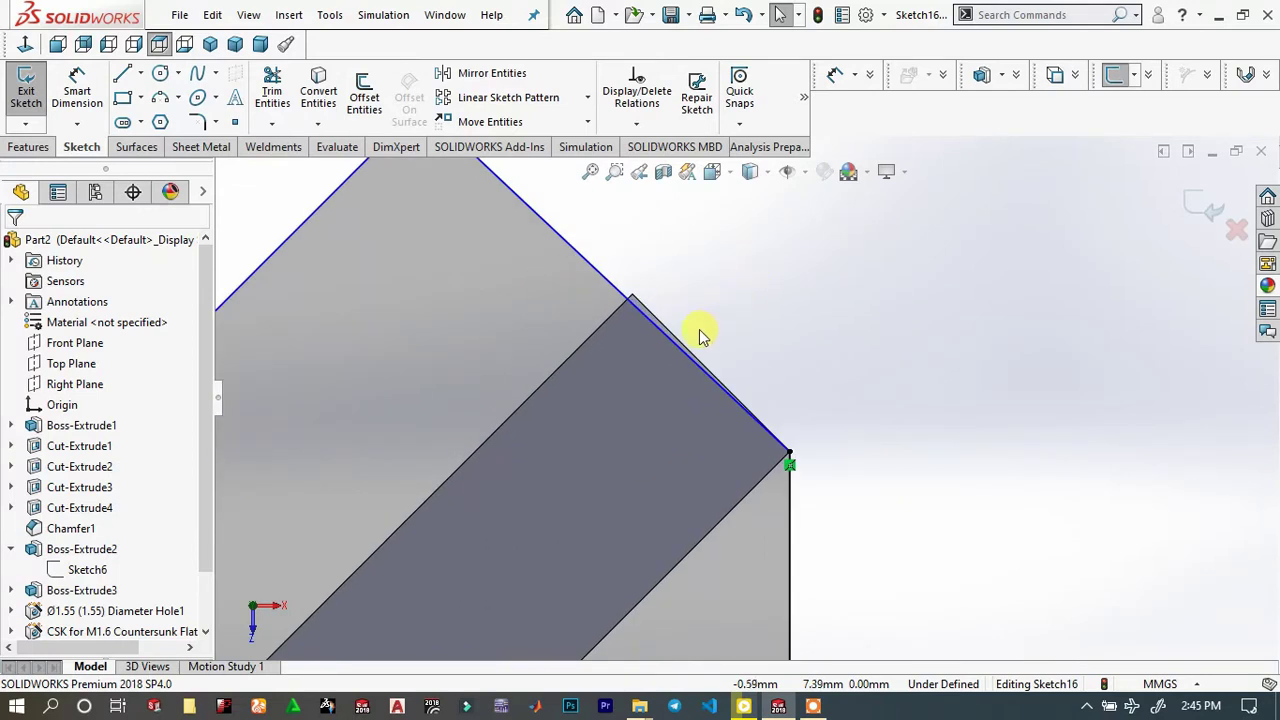
{"action": "left_click", "coordinate": [685, 347]}
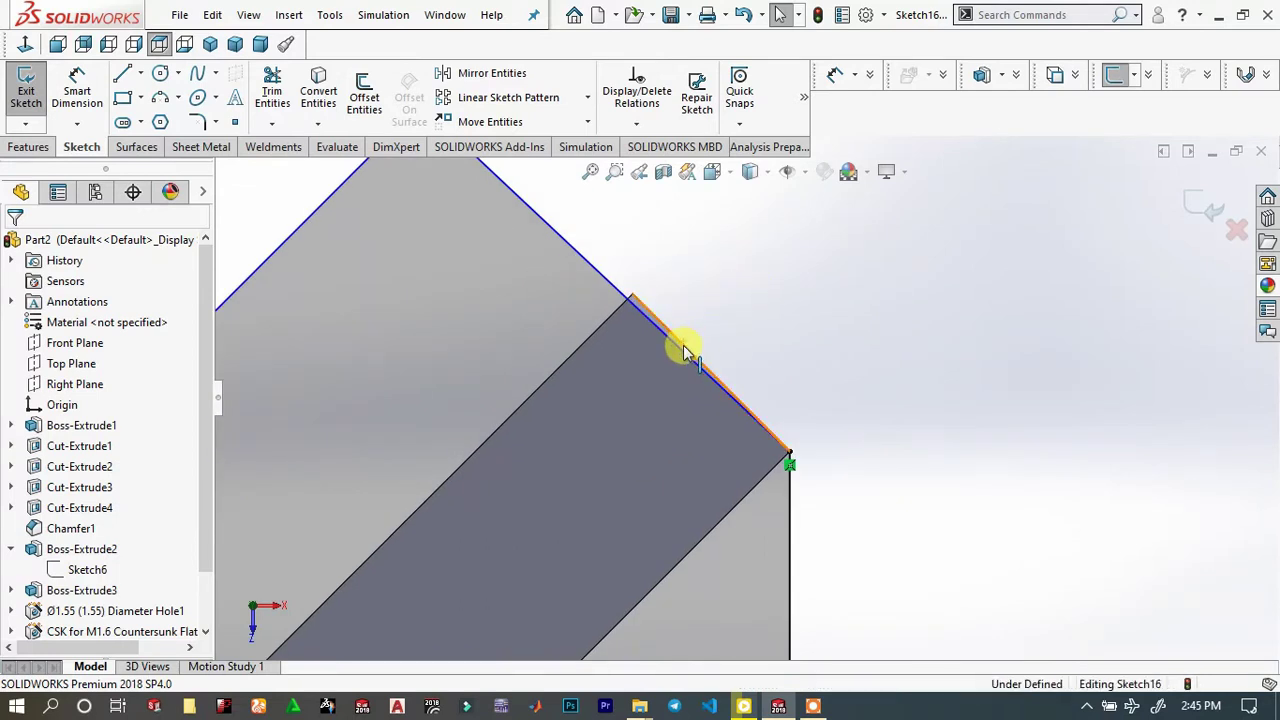
{"action": "left_click", "coordinate": [630, 305], "text": "ctrl"}
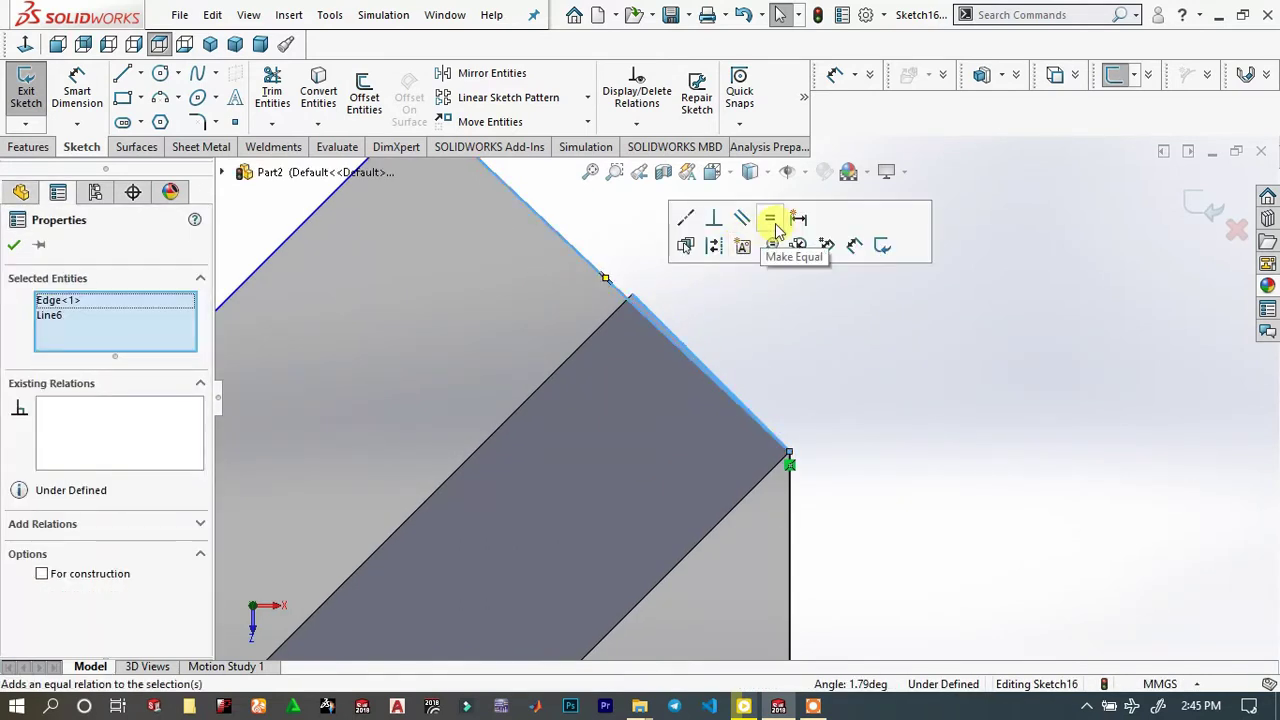
{"action": "left_click", "coordinate": [686, 219]}
{"action": "left_click", "coordinate": [789, 351]}
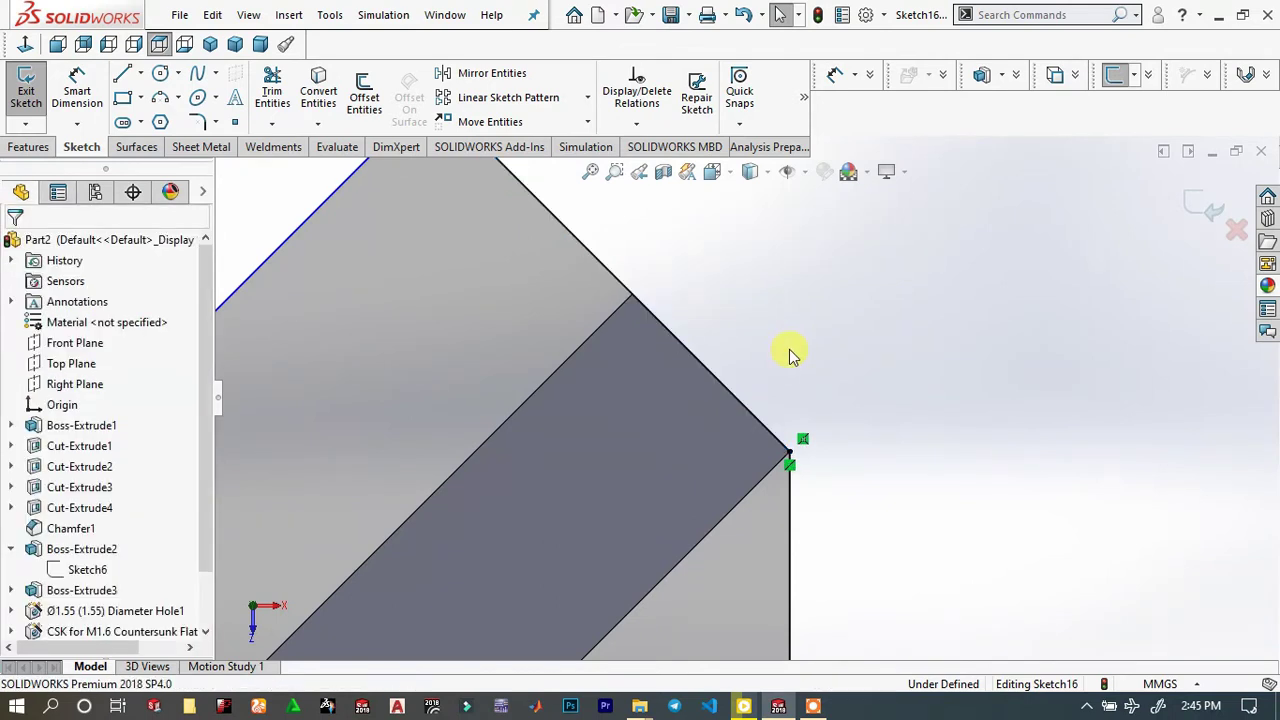
Drag the sloped line to resize the triangle
{"action": "scroll", "coordinate": [682, 365], "scroll_direction": "up", "scroll_amount": 5}
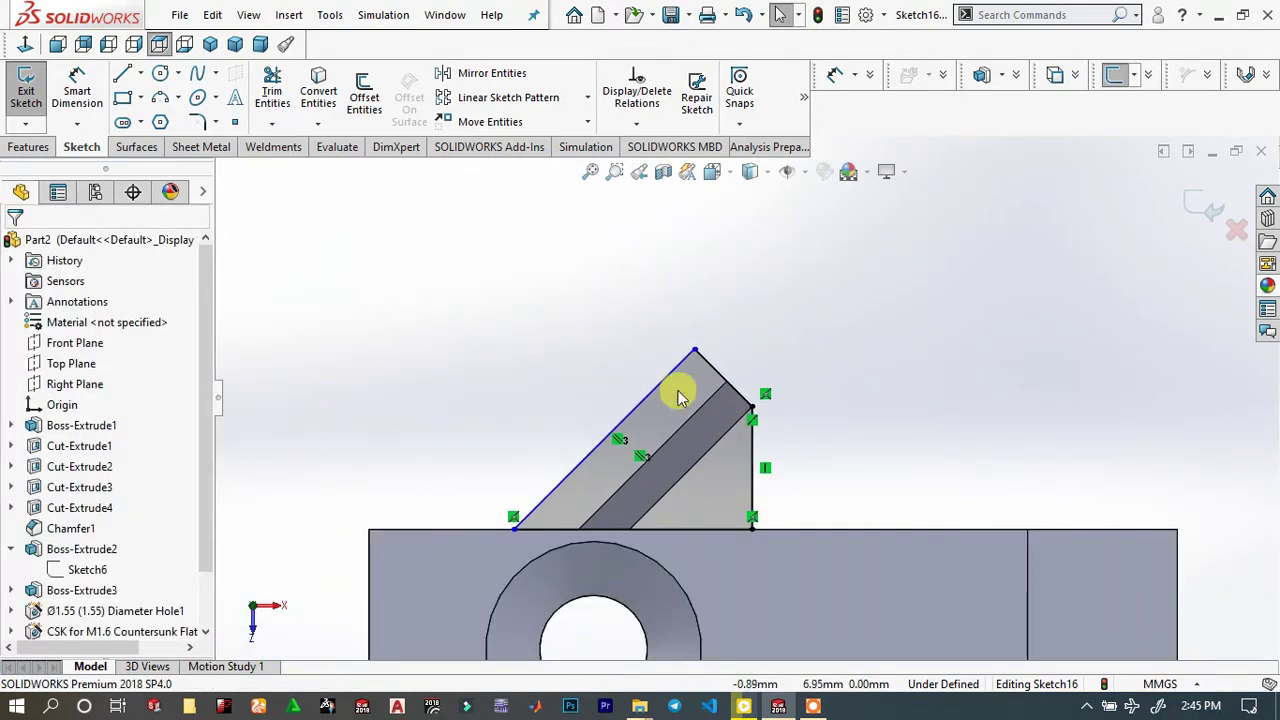
{"action": "left_click_drag", "start_coordinate": [671, 377], "coordinate": [689, 395]}
{"action": "left_click_drag", "start_coordinate": [648, 452], "coordinate": [652, 455]}
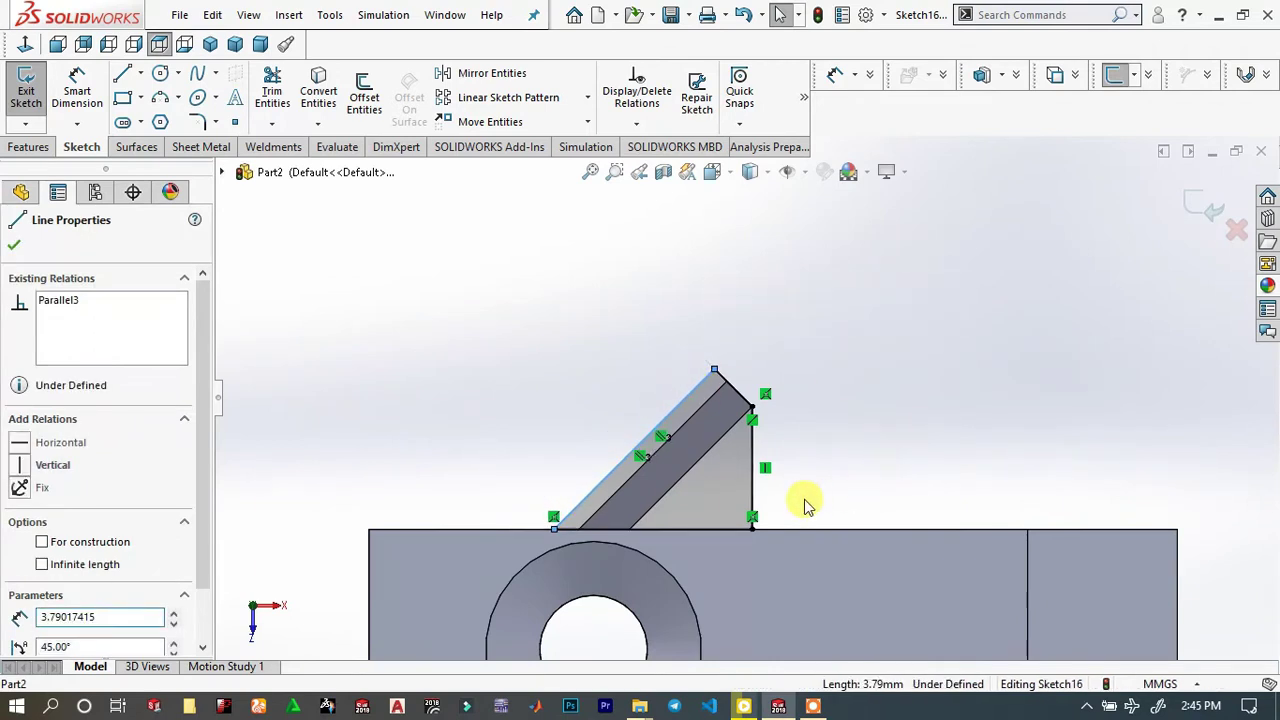
{"action": "left_click", "coordinate": [808, 506]}
{"action": "scroll", "coordinate": [766, 500], "scroll_direction": "down", "scroll_amount": 5}
{"action": "scroll", "coordinate": [712, 427], "scroll_direction": "up", "scroll_amount": 3}
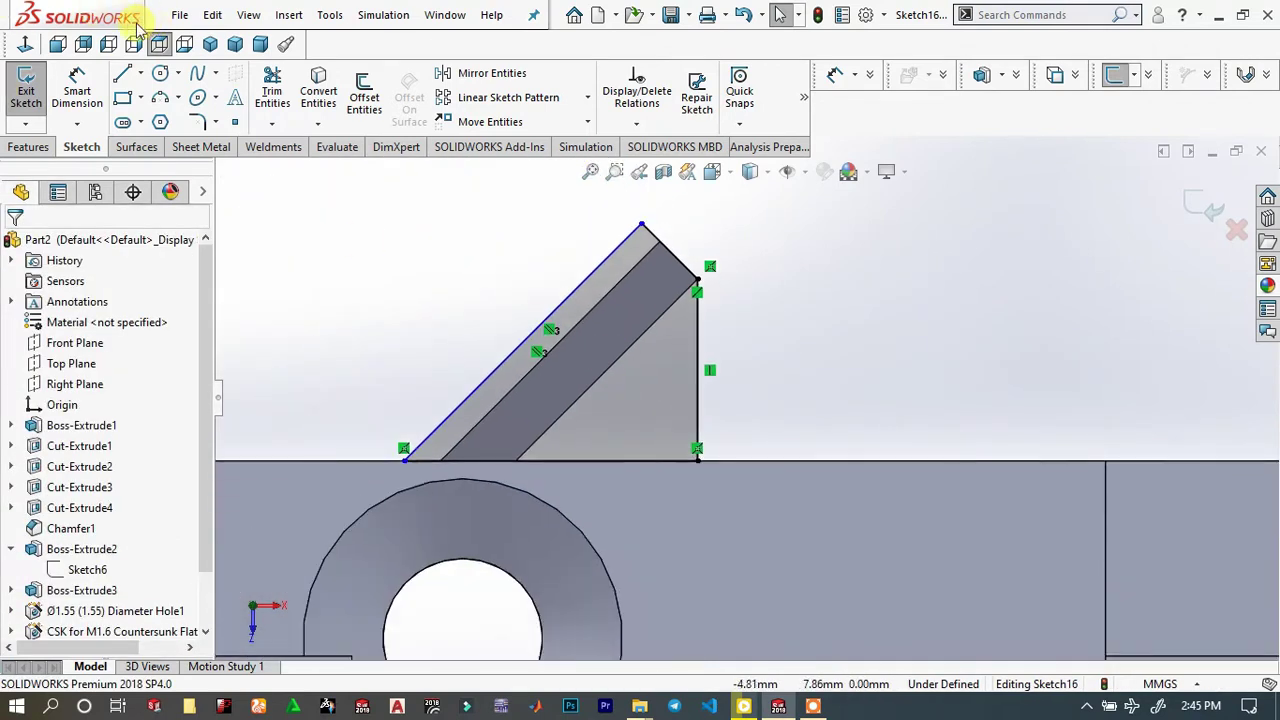
{"action": "left_click", "coordinate": [75, 92]}
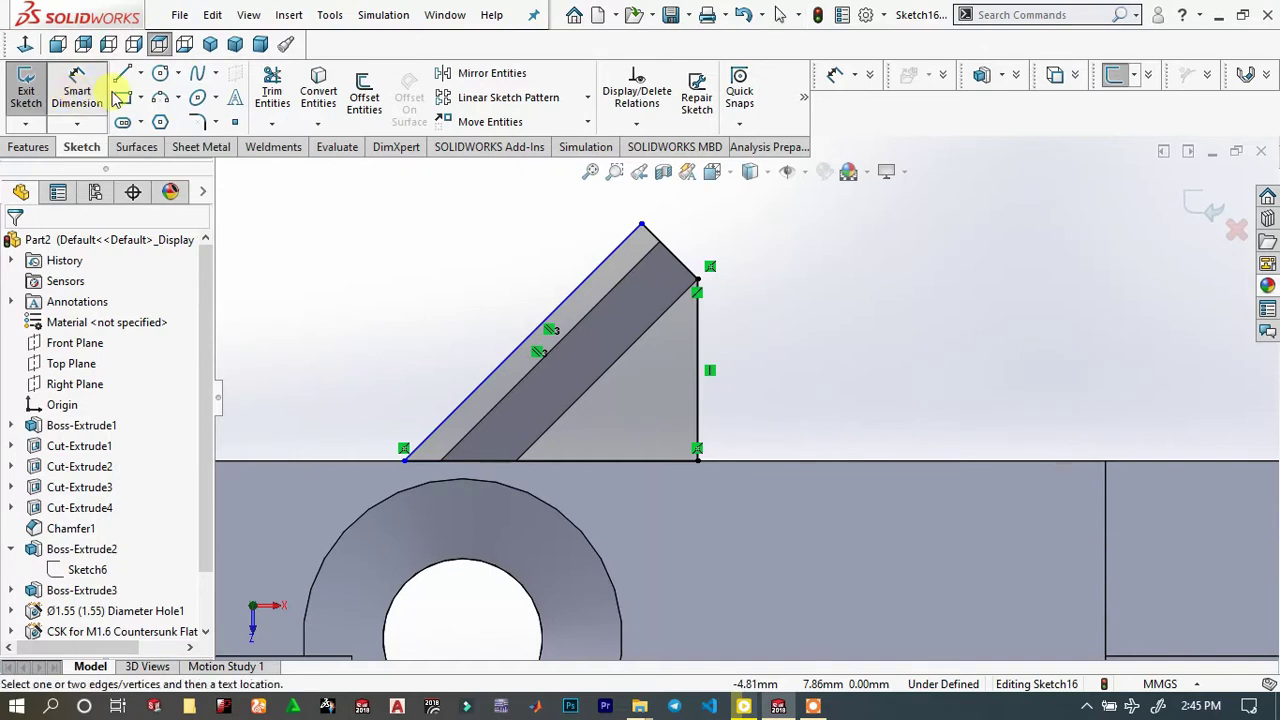
Dimension the short sloped edge's offset at 0.82 mm to fully define Sketch16
{"action": "left_click", "coordinate": [708, 241]}
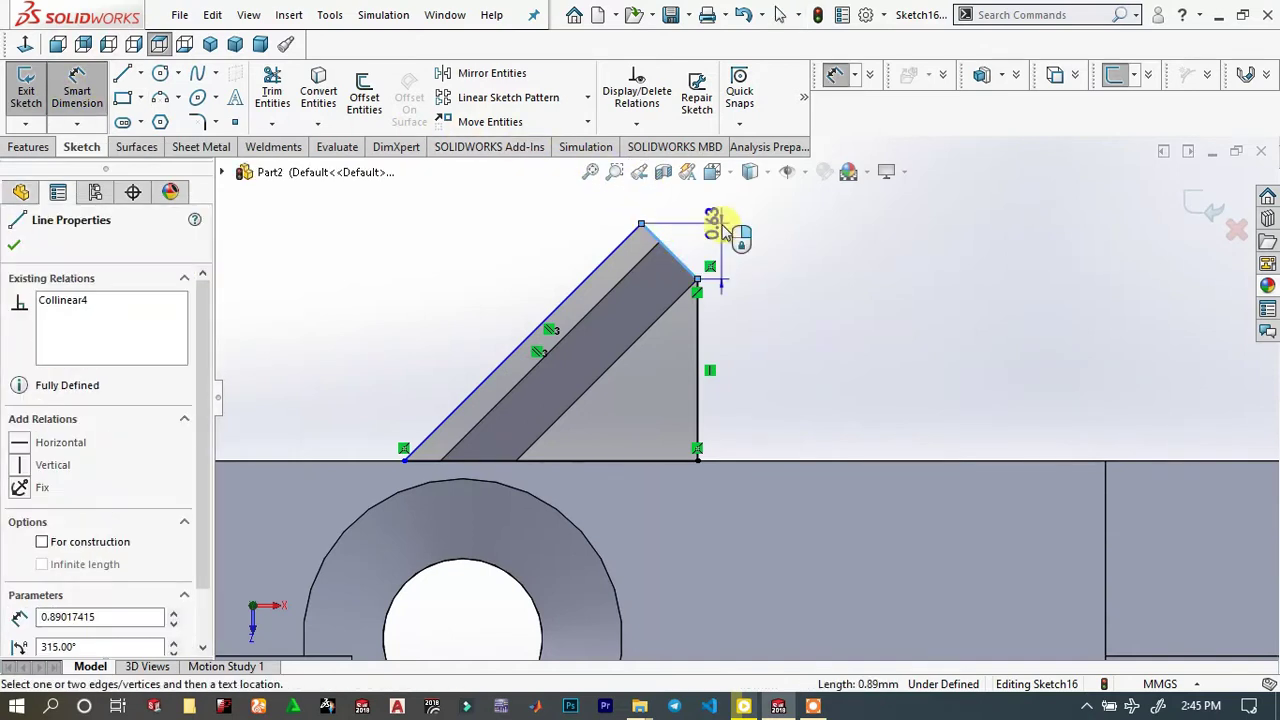
{"action": "left_click", "coordinate": [661, 259]}
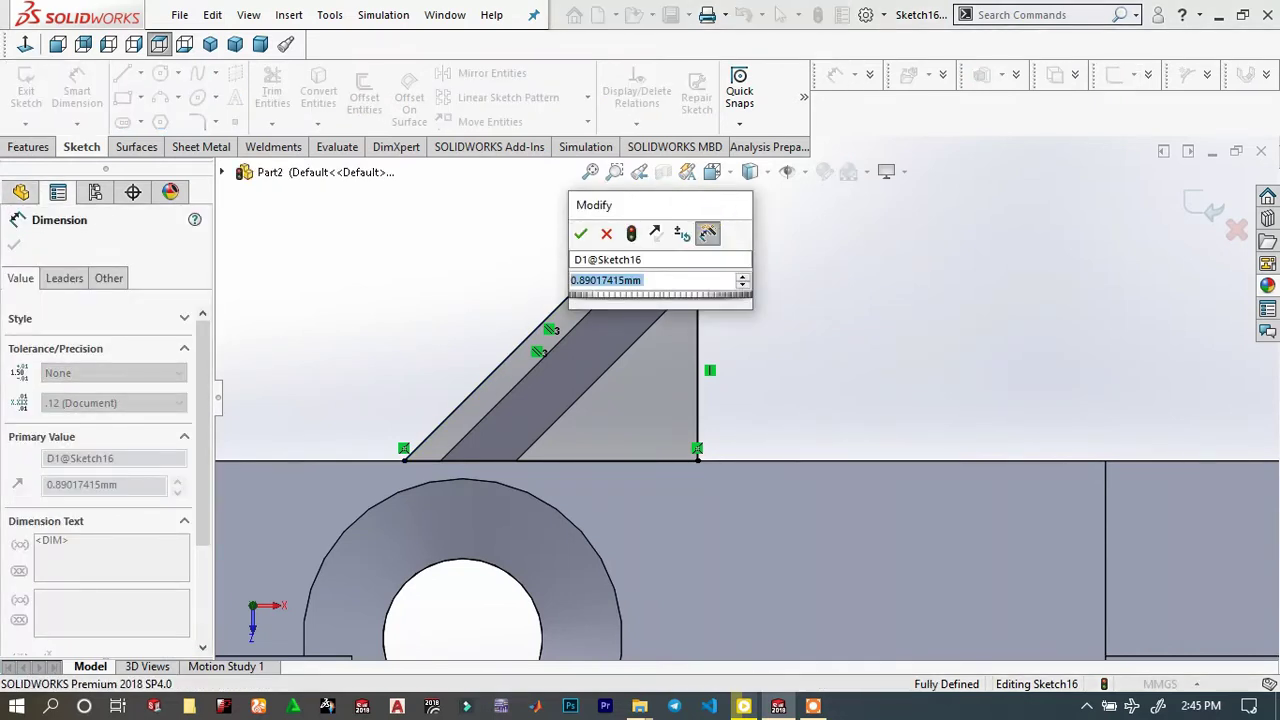
{"action": "type", "text": "0.82"}
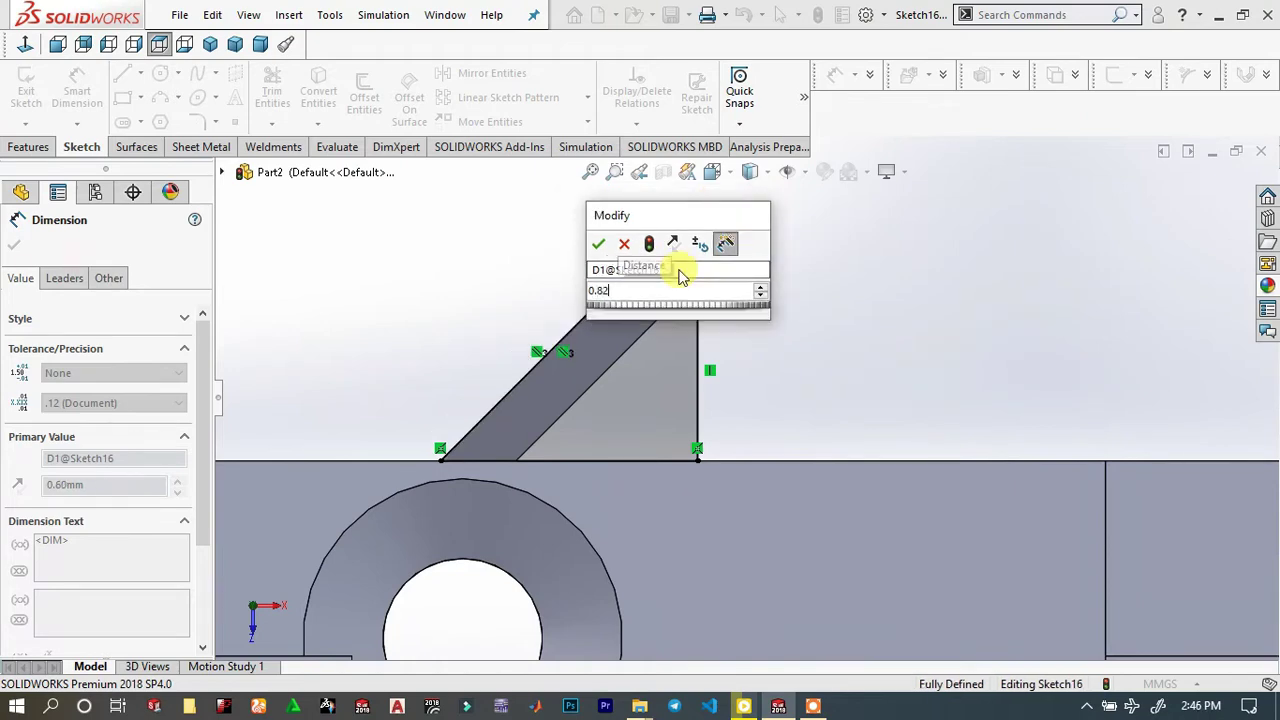
{"action": "key", "text": "Return"}
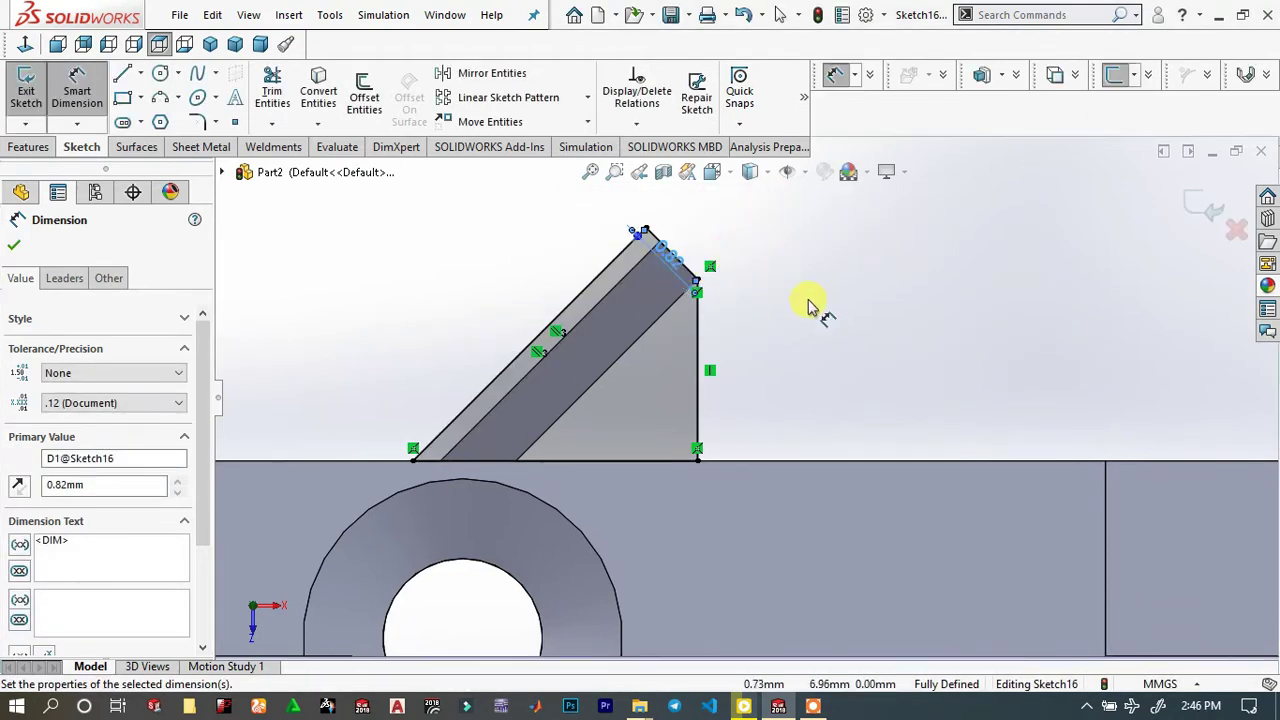
{"action": "left_click", "coordinate": [814, 301]}
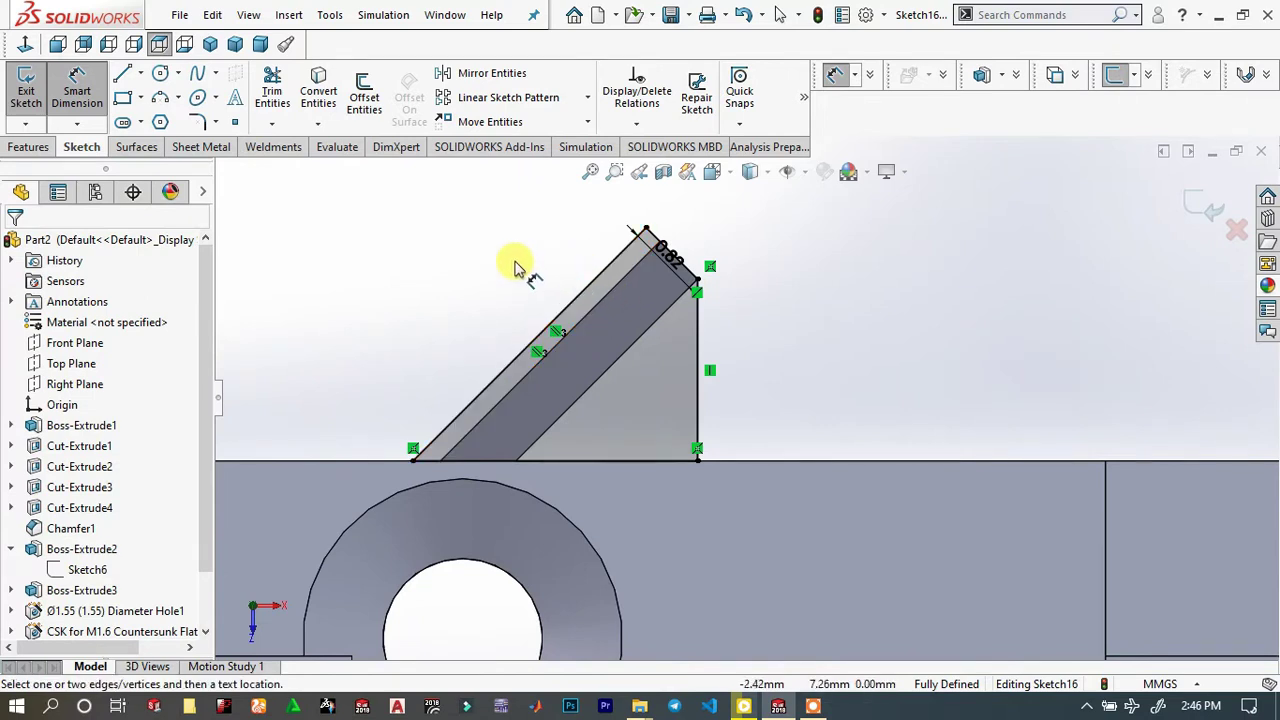
{"action": "left_click", "coordinate": [22, 147]}
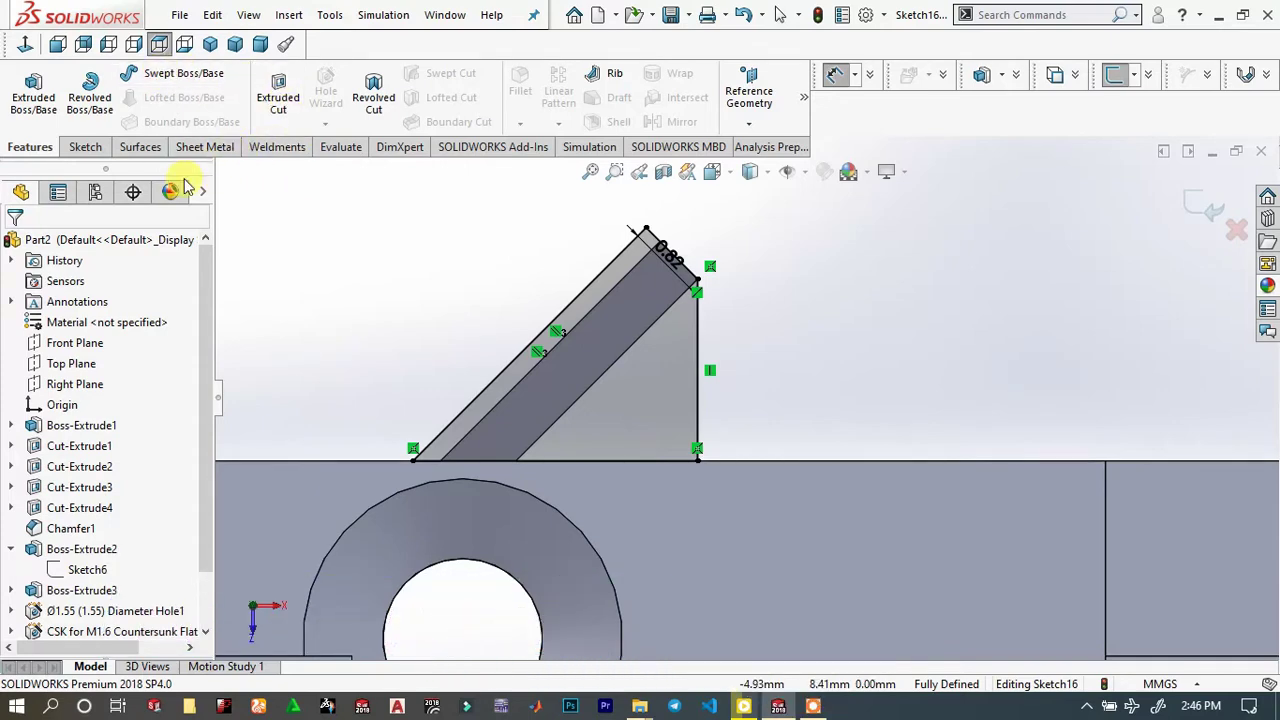
Extrude Sketch16 reversed, 0.50 mm deep, starting from a 0.75 mm offset
{"action": "left_click", "coordinate": [33, 95]}
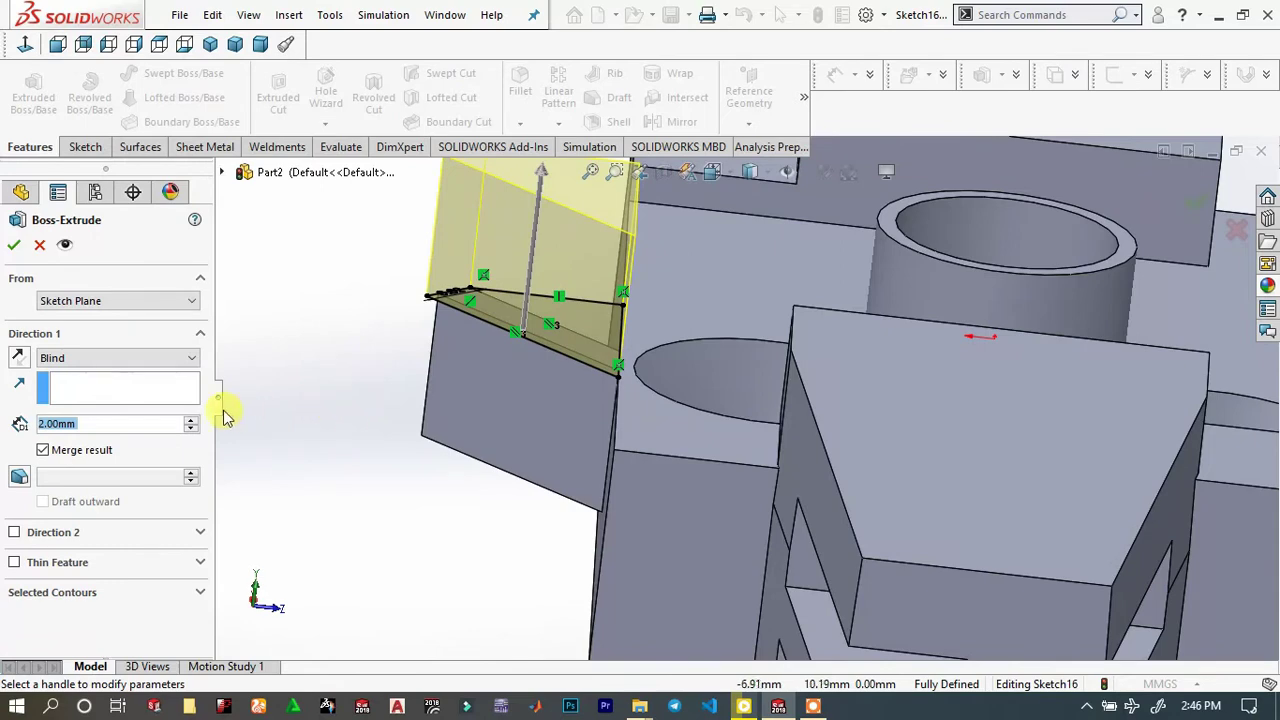
{"action": "left_click", "coordinate": [20, 357]}
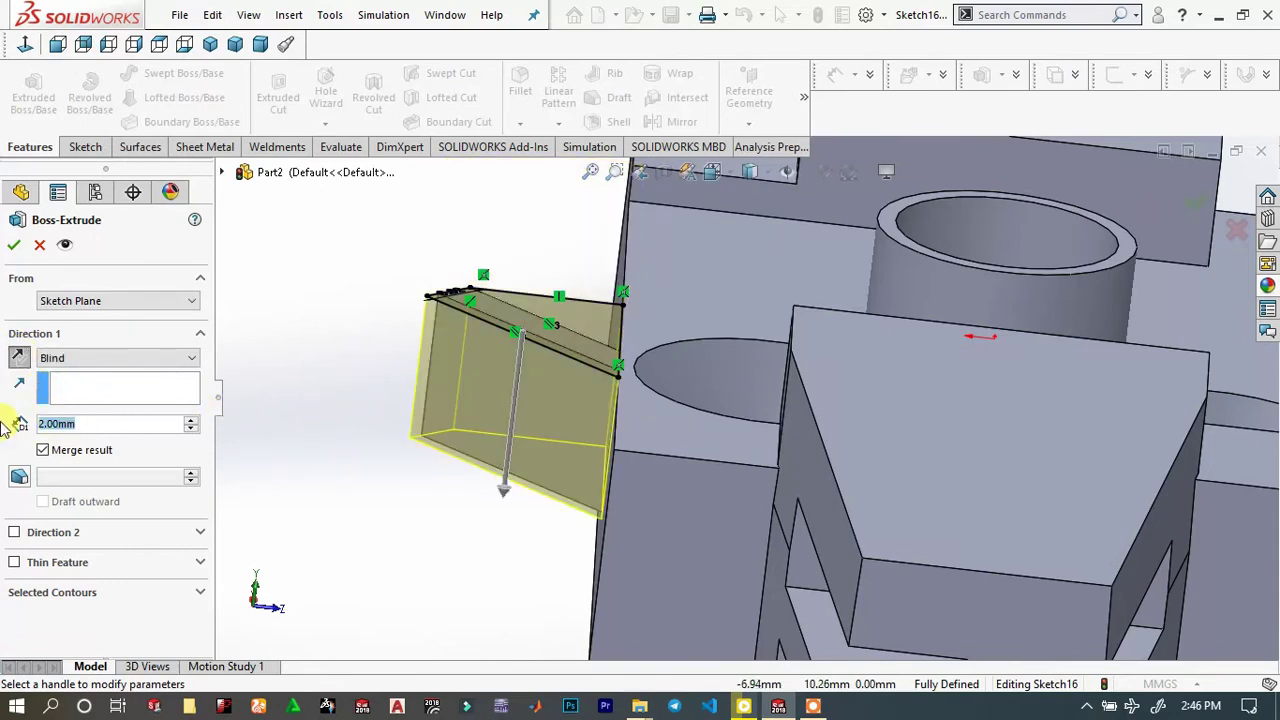
{"action": "type", "text": "0."}
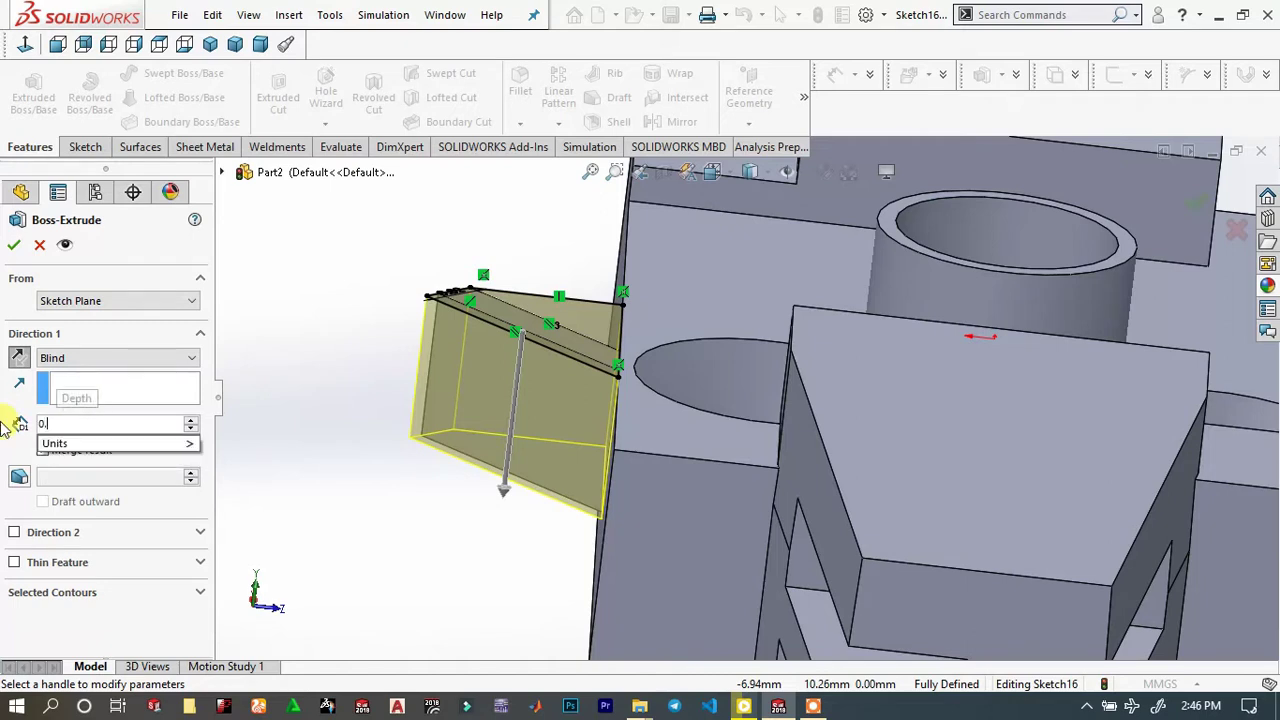
{"action": "type", "text": "m"}
{"action": "key", "text": "Return"}
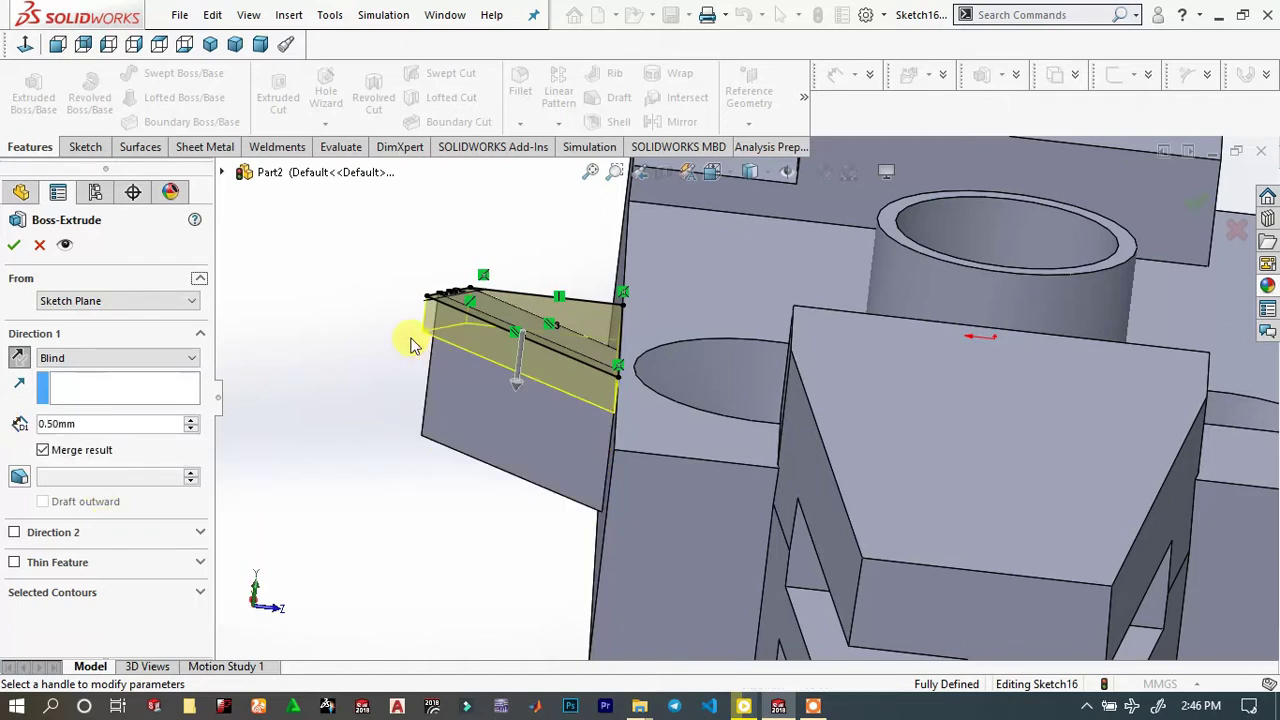
{"action": "left_click", "coordinate": [104, 304]}
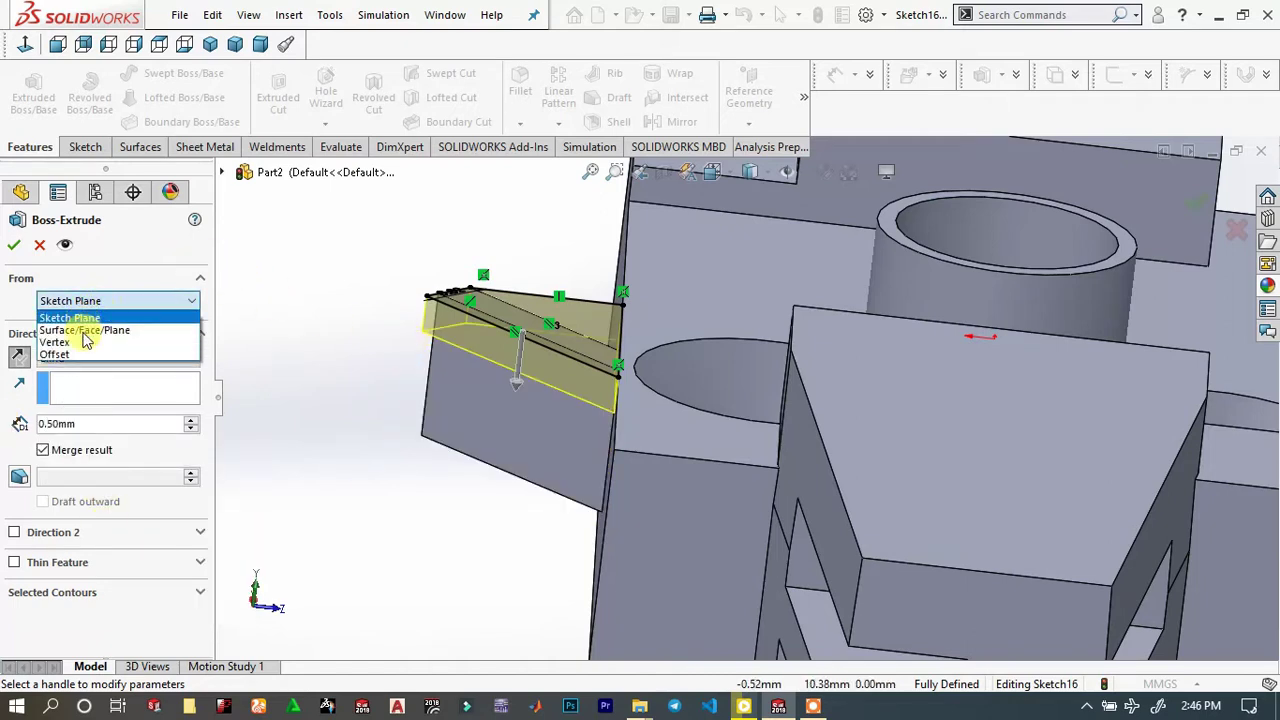
{"action": "left_click", "coordinate": [85, 348]}
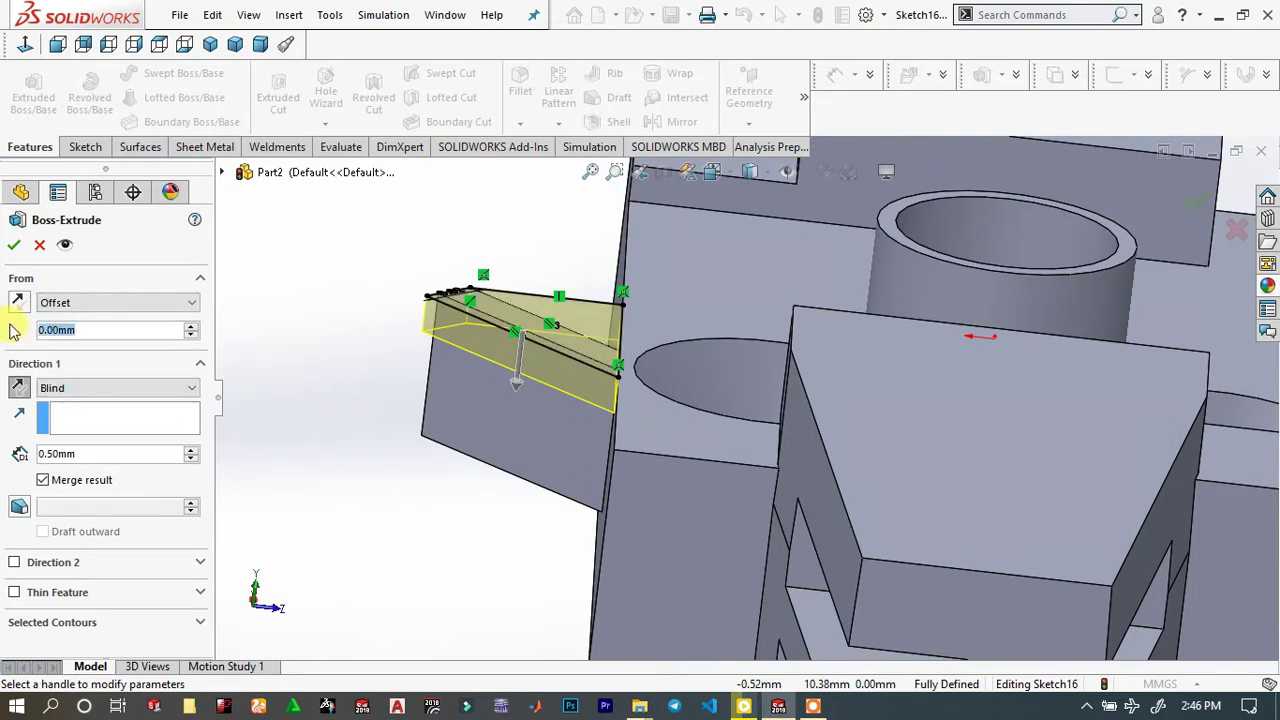
{"action": "type", "text": "0.75"}
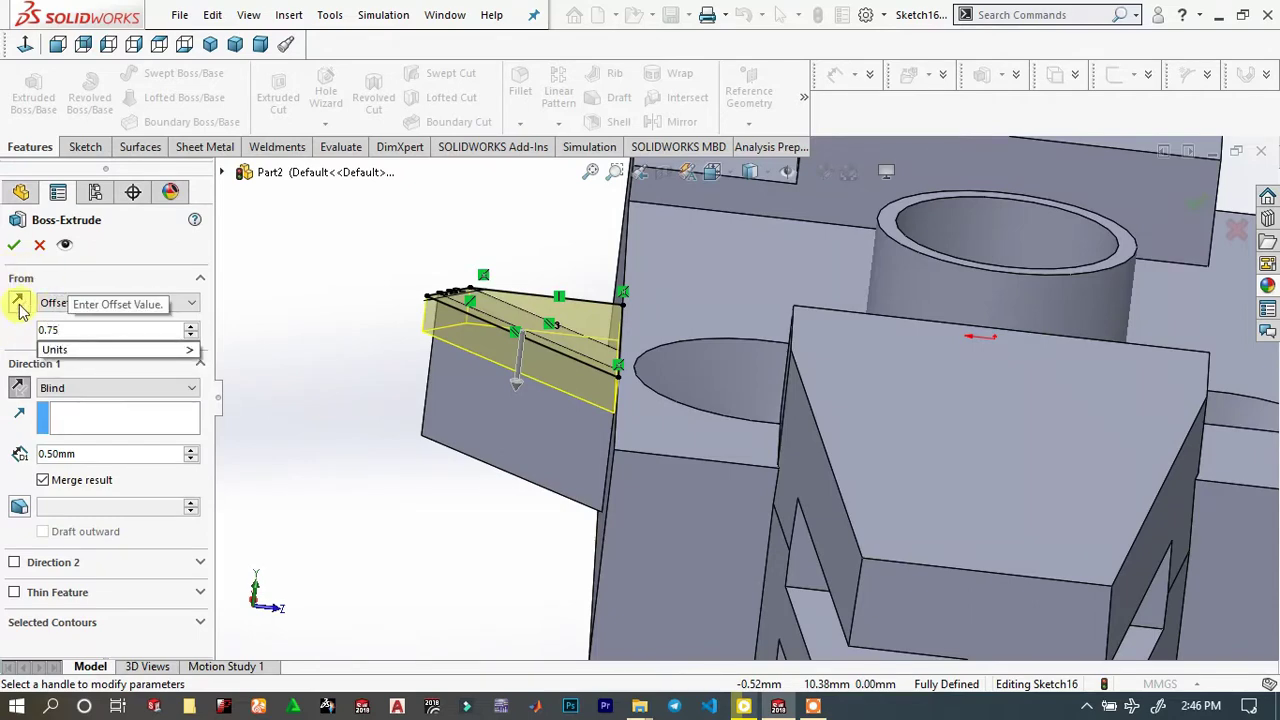
{"action": "key", "text": "Return"}
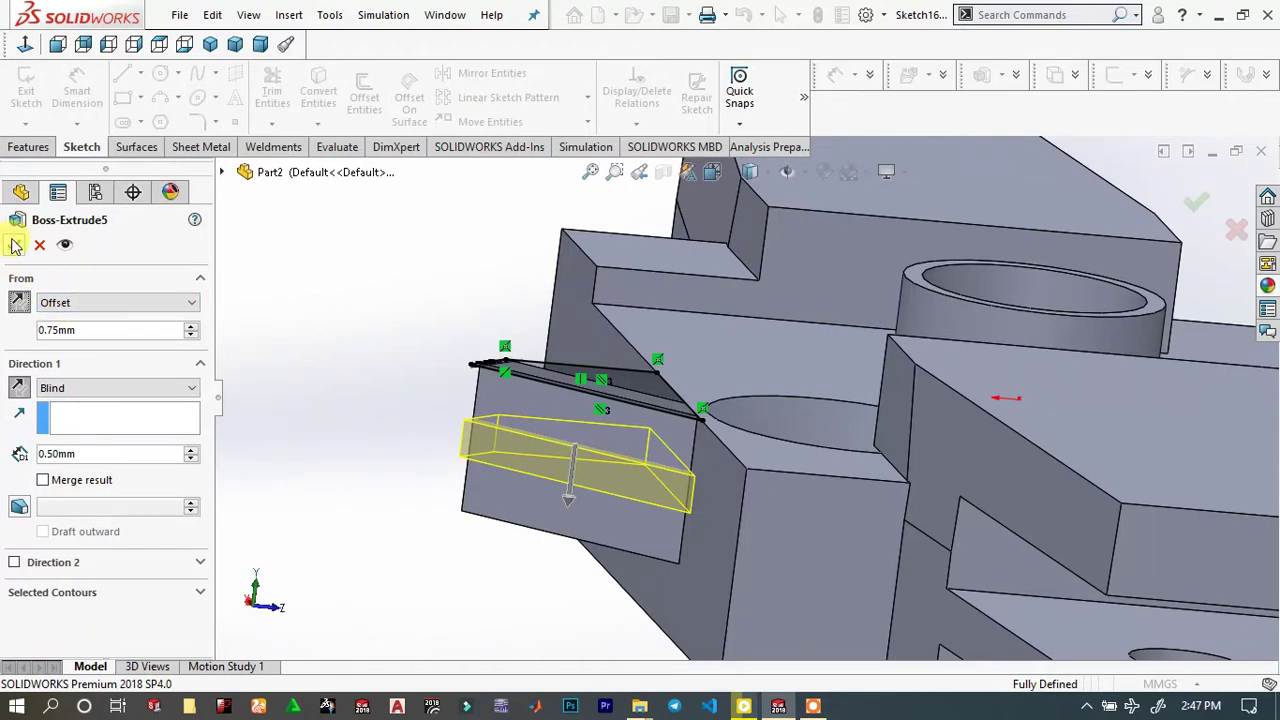
{"action": "left_click", "coordinate": [15, 246]}
{"action": "middle_click_drag", "start_coordinate": [437, 372], "coordinate": [622, 382]}
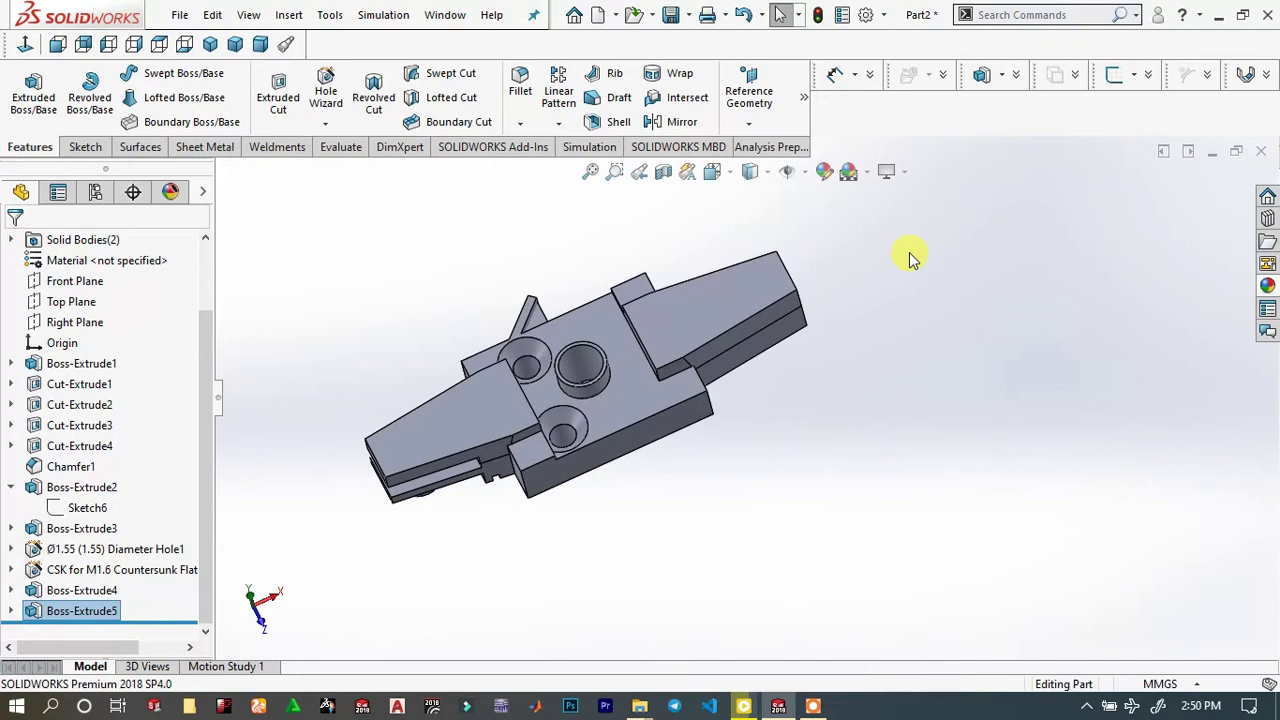
Start a new reference plane using the Top Plane as its first reference
{"action": "left_click", "coordinate": [910, 260]}
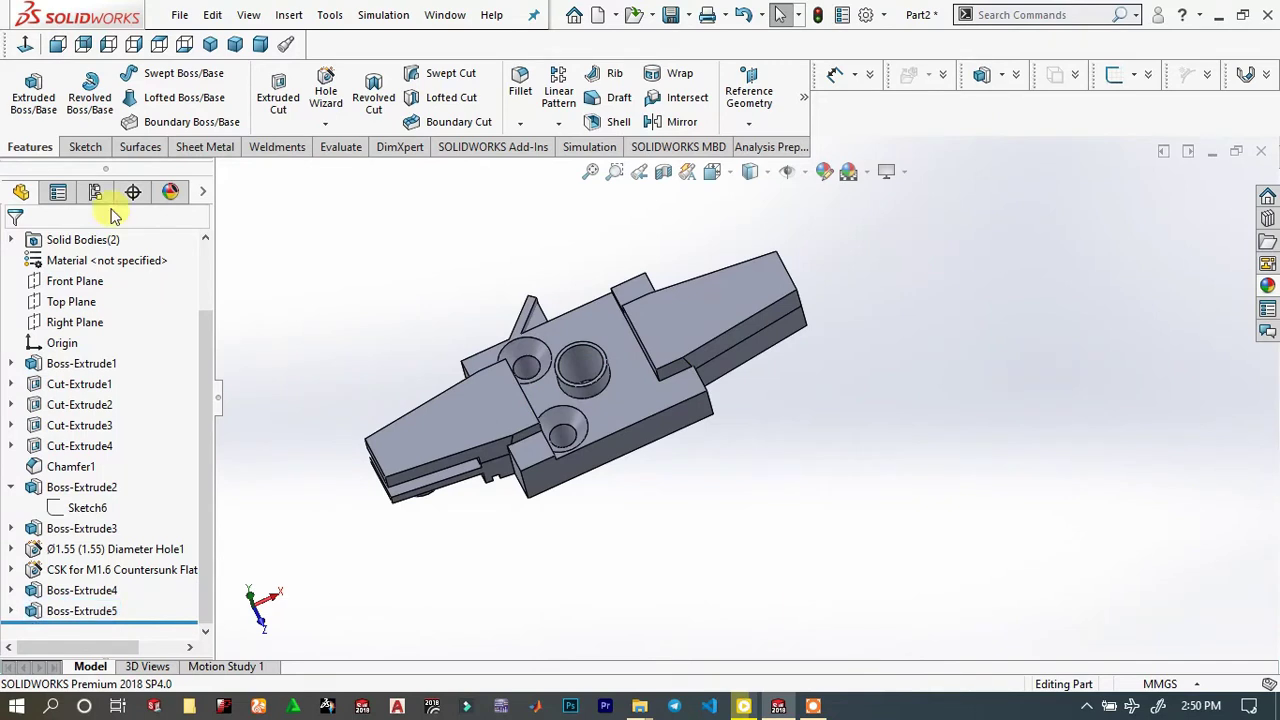
{"action": "left_click", "coordinate": [750, 125]}
{"action": "left_click", "coordinate": [763, 150]}
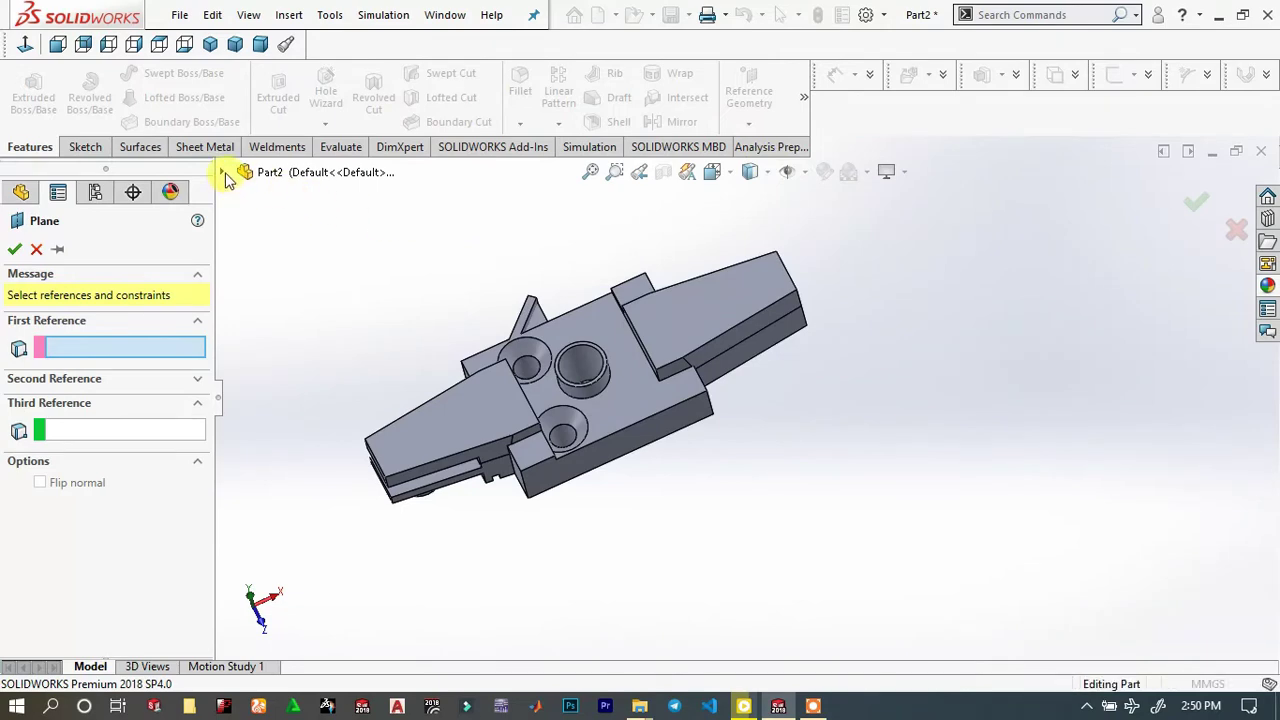
{"action": "left_click", "coordinate": [225, 175]}
{"action": "left_click", "coordinate": [310, 324]}
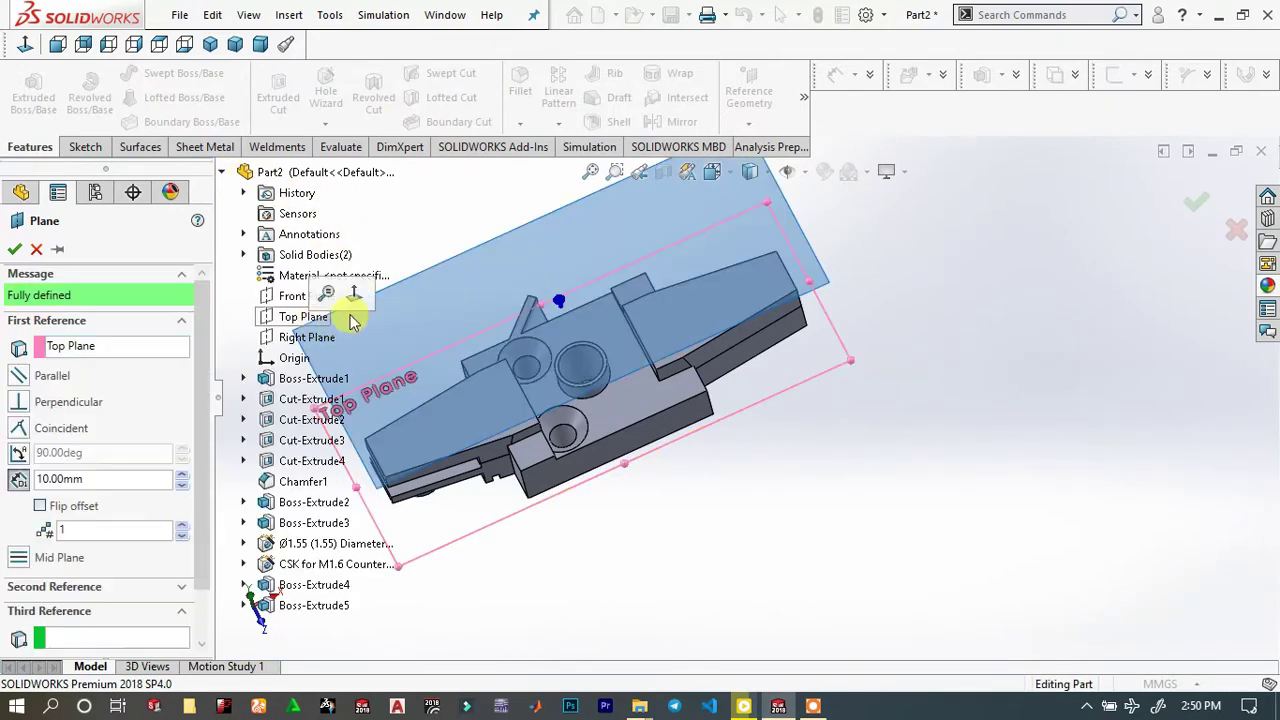
{"action": "scroll", "coordinate": [851, 349], "scroll_direction": "down", "scroll_amount": 3}
{"action": "scroll", "coordinate": [547, 493], "scroll_direction": "up", "scroll_amount": 3}
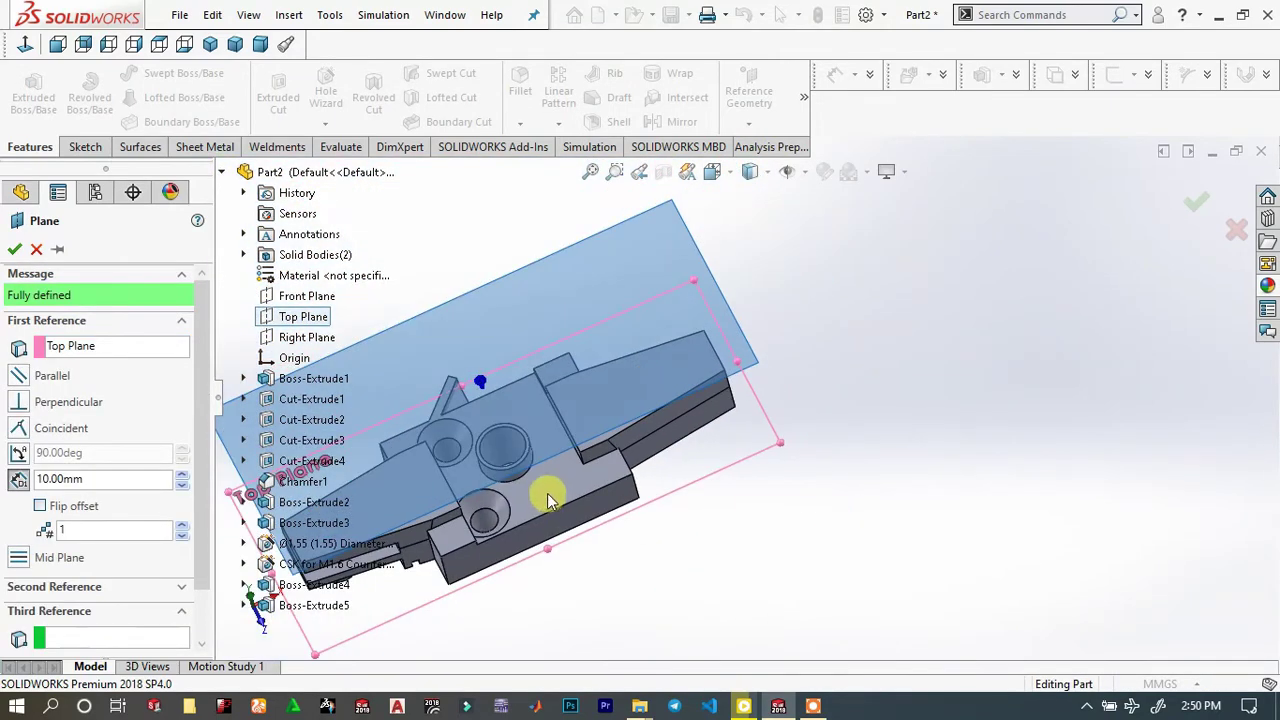
Pass the plane through the angled rib's corner vertex to create Plane1, then select it
{"action": "middle_click_drag", "start_coordinate": [534, 491], "coordinate": [809, 391]}
{"action": "scroll", "coordinate": [726, 403], "scroll_direction": "down", "scroll_amount": 5}
{"action": "scroll", "coordinate": [720, 412], "scroll_direction": "down", "scroll_amount": 4}
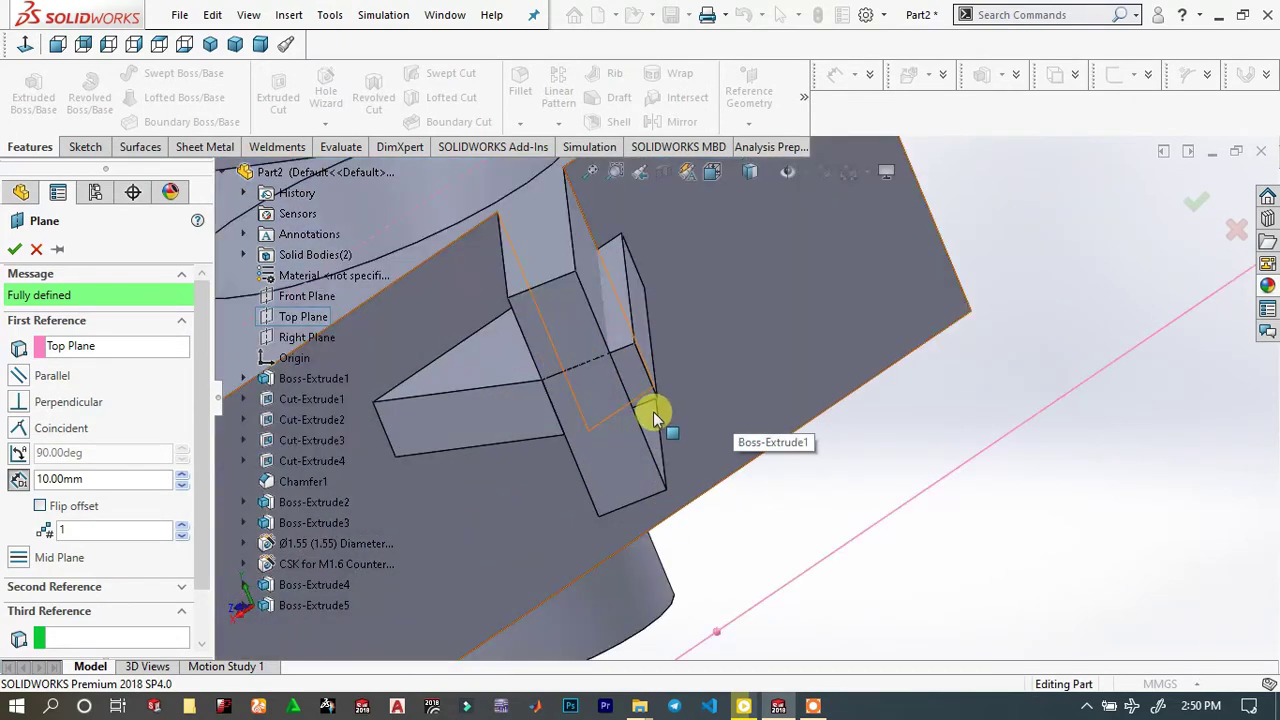
{"action": "left_click", "coordinate": [647, 373]}
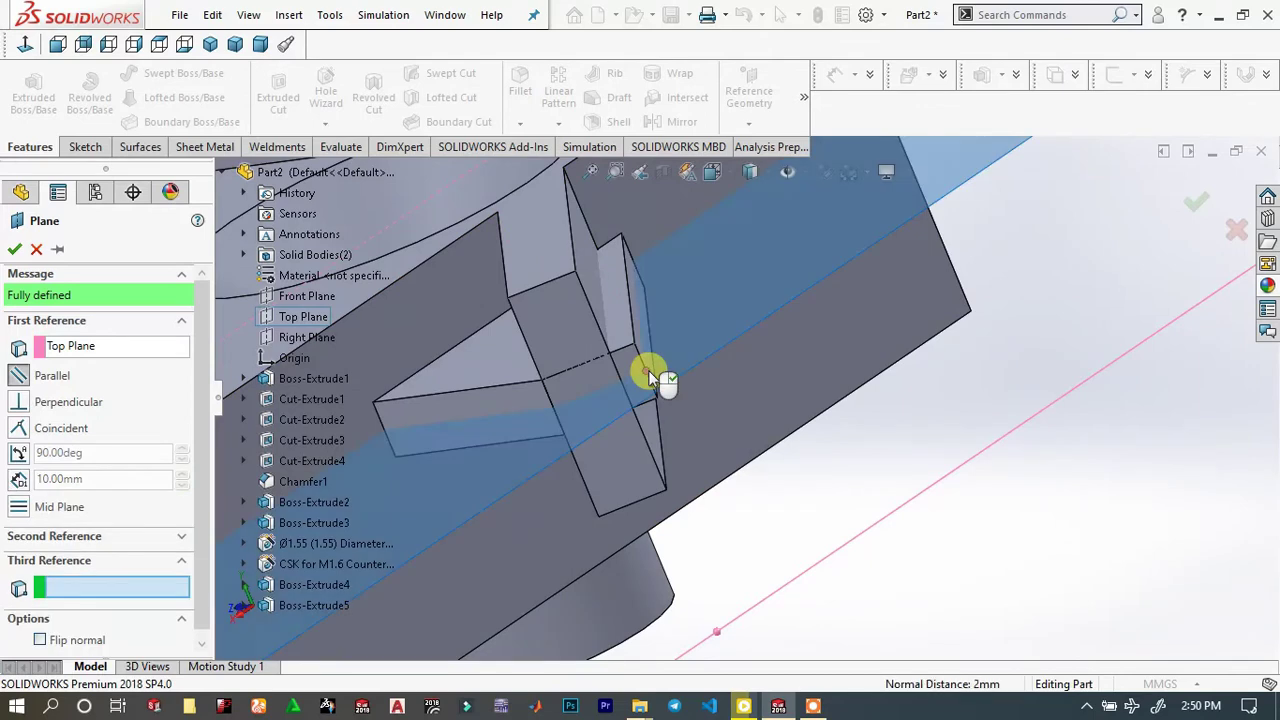
{"action": "left_click", "coordinate": [14, 250]}
{"action": "scroll", "coordinate": [711, 336], "scroll_direction": "up", "scroll_amount": 8}
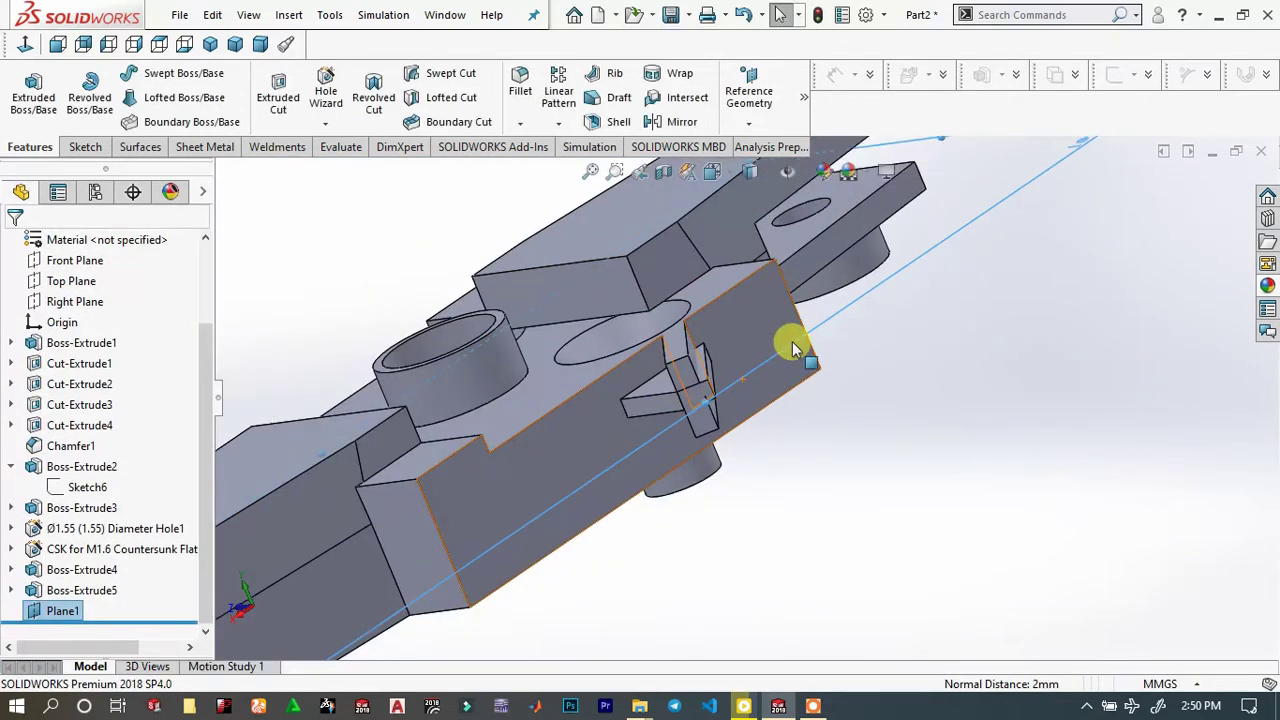
{"action": "mouse_move", "coordinate": [777, 357]}
{"action": "middle_mouse_down"}
{"action": "mouse_move", "coordinate": [709, 354]}
{"action": "mouse_move", "coordinate": [790, 295]}
{"action": "mouse_move", "coordinate": [757, 380]}
{"action": "mouse_move", "coordinate": [776, 378]}
{"action": "middle_mouse_up"}
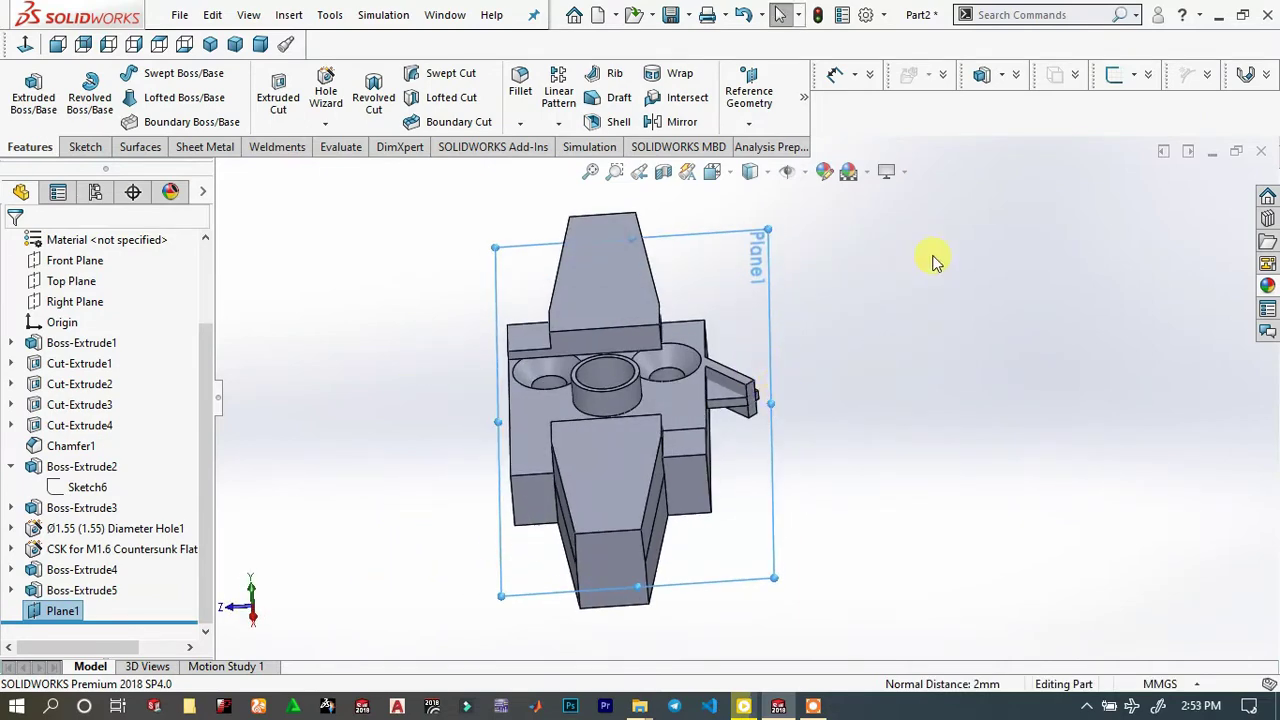
{"action": "left_click", "coordinate": [766, 316]}
Begin a sketch on Plane1 with a slanted line rising from the rib's top corner
{"action": "left_click", "coordinate": [830, 251]}
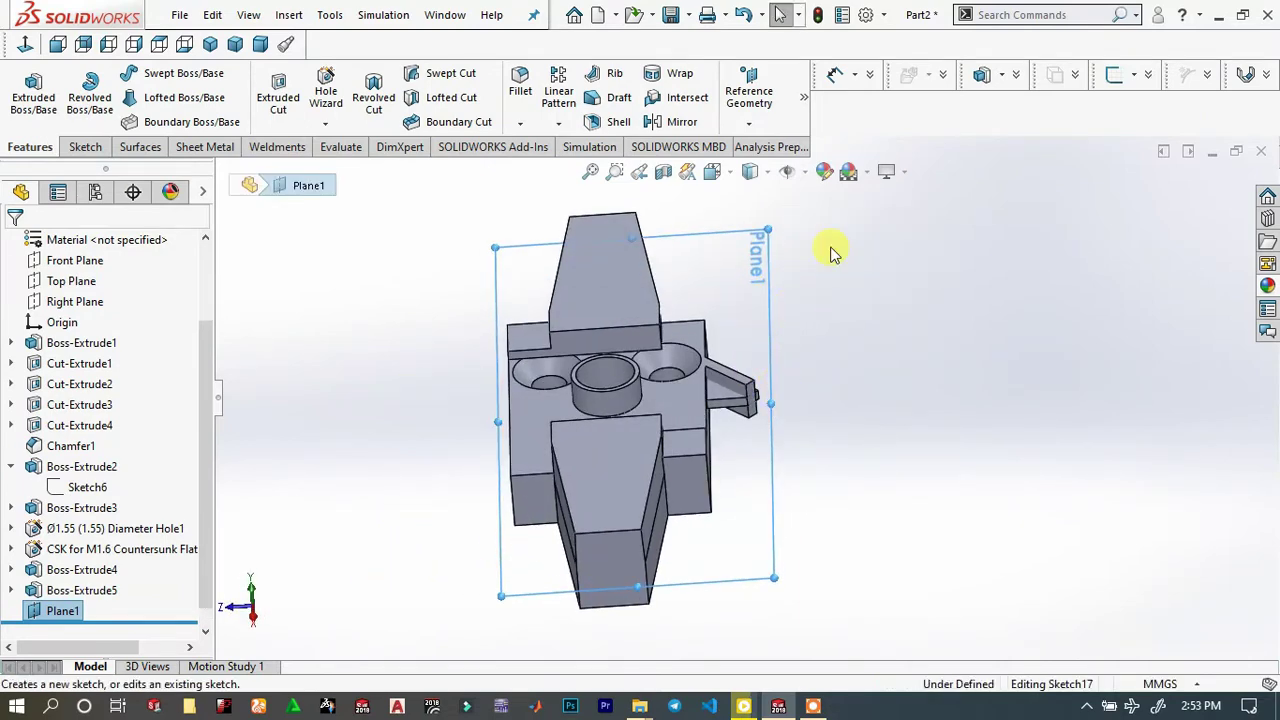
{"action": "scroll", "coordinate": [815, 302], "scroll_direction": "down", "scroll_amount": 6}
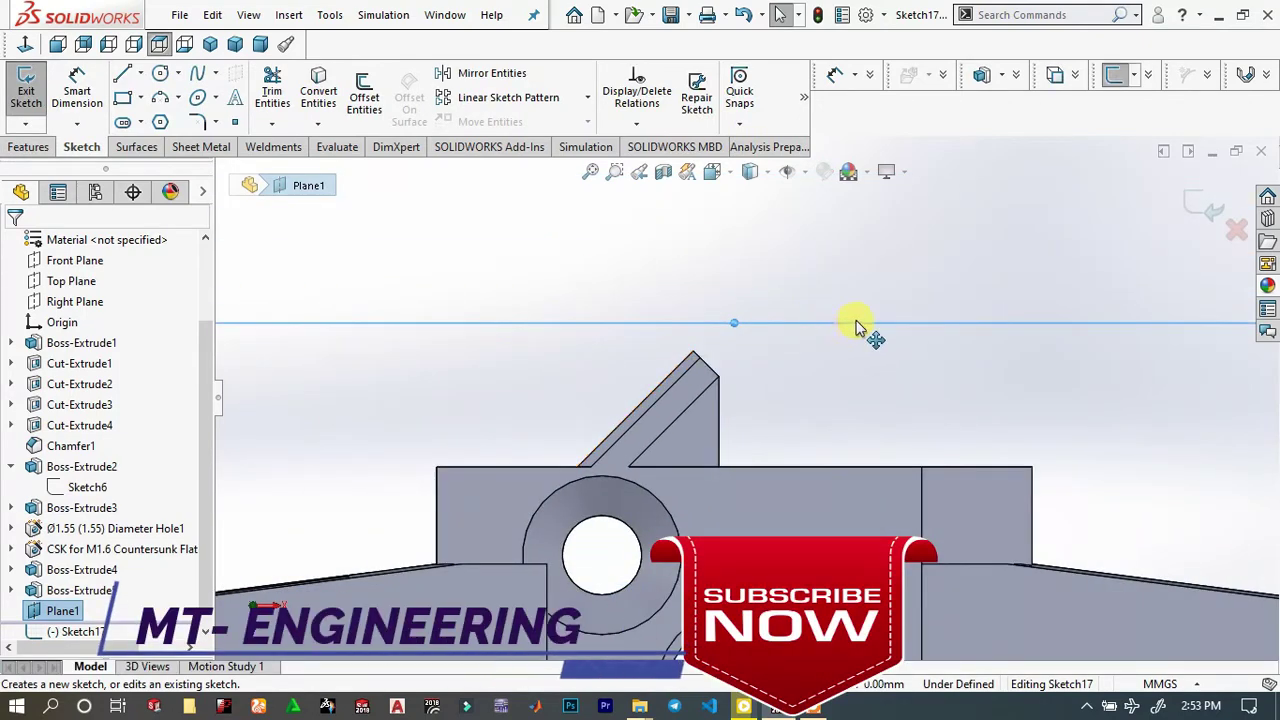
{"action": "left_click", "coordinate": [125, 72]}
{"action": "scroll", "coordinate": [750, 340], "scroll_direction": "down", "scroll_amount": 3}
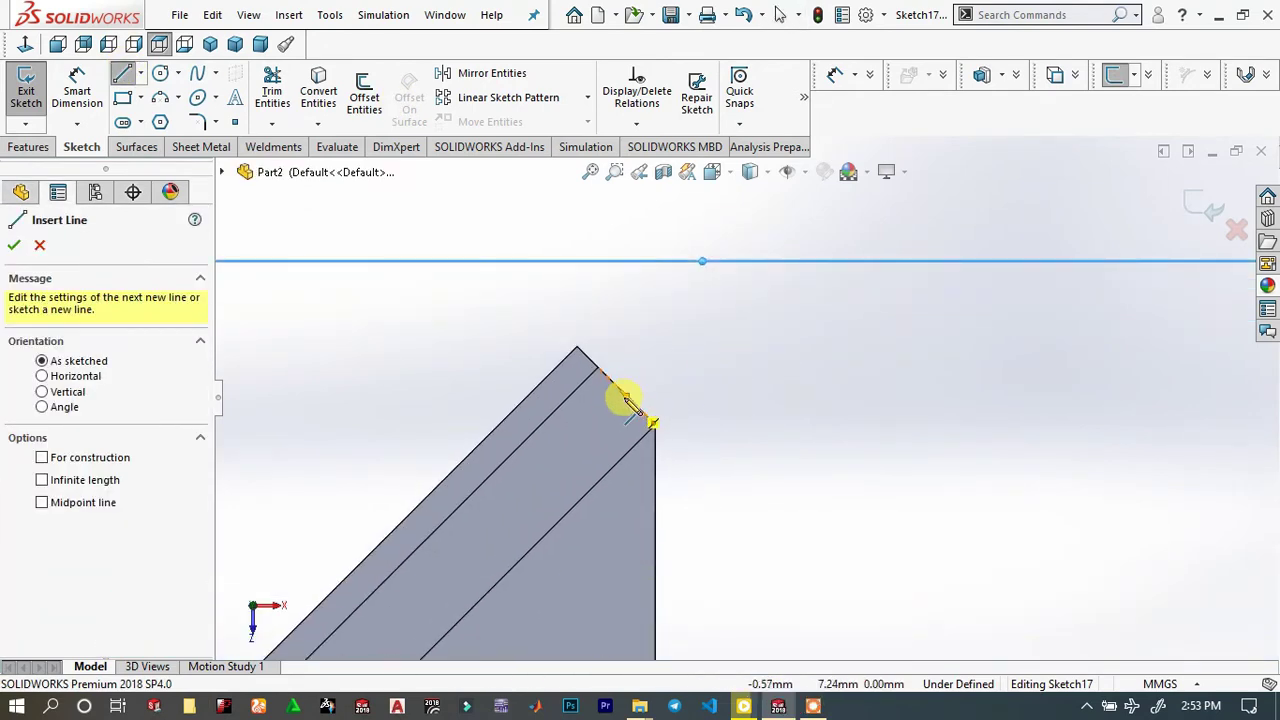
{"action": "left_click", "coordinate": [645, 408]}
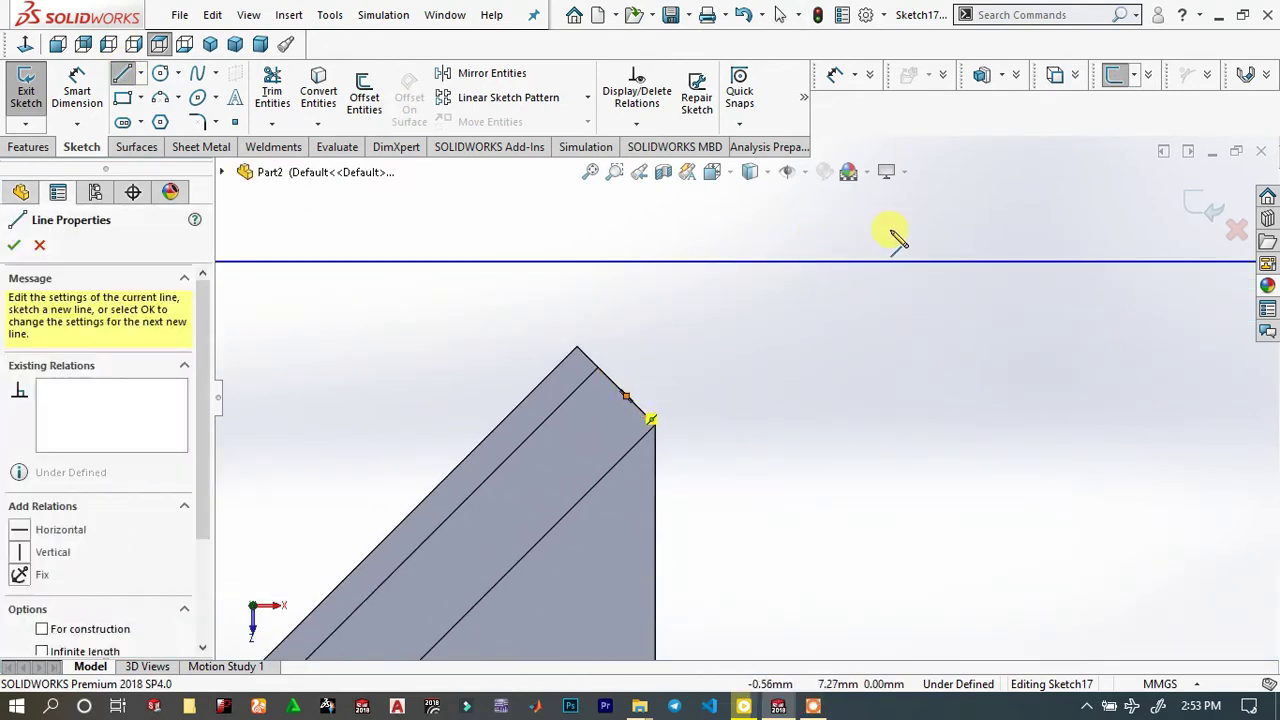
{"action": "scroll", "coordinate": [894, 240], "scroll_direction": "up", "scroll_amount": 4}
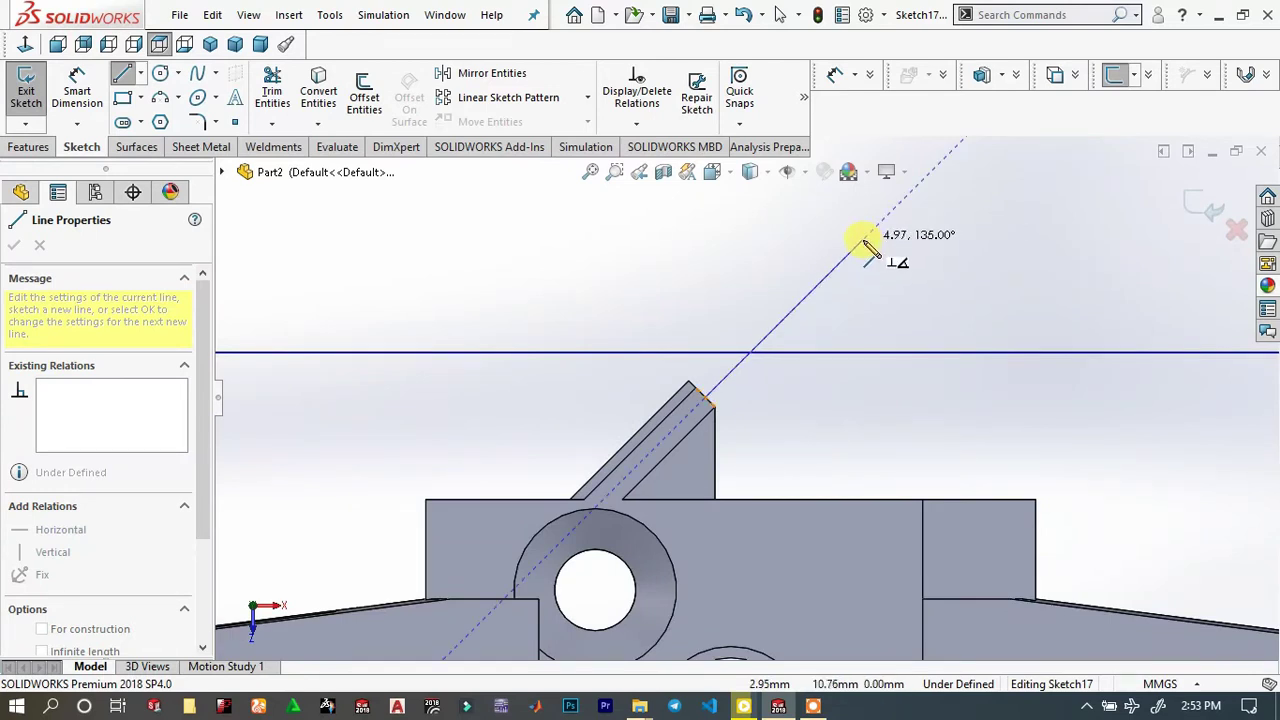
{"action": "left_click", "coordinate": [861, 241]}
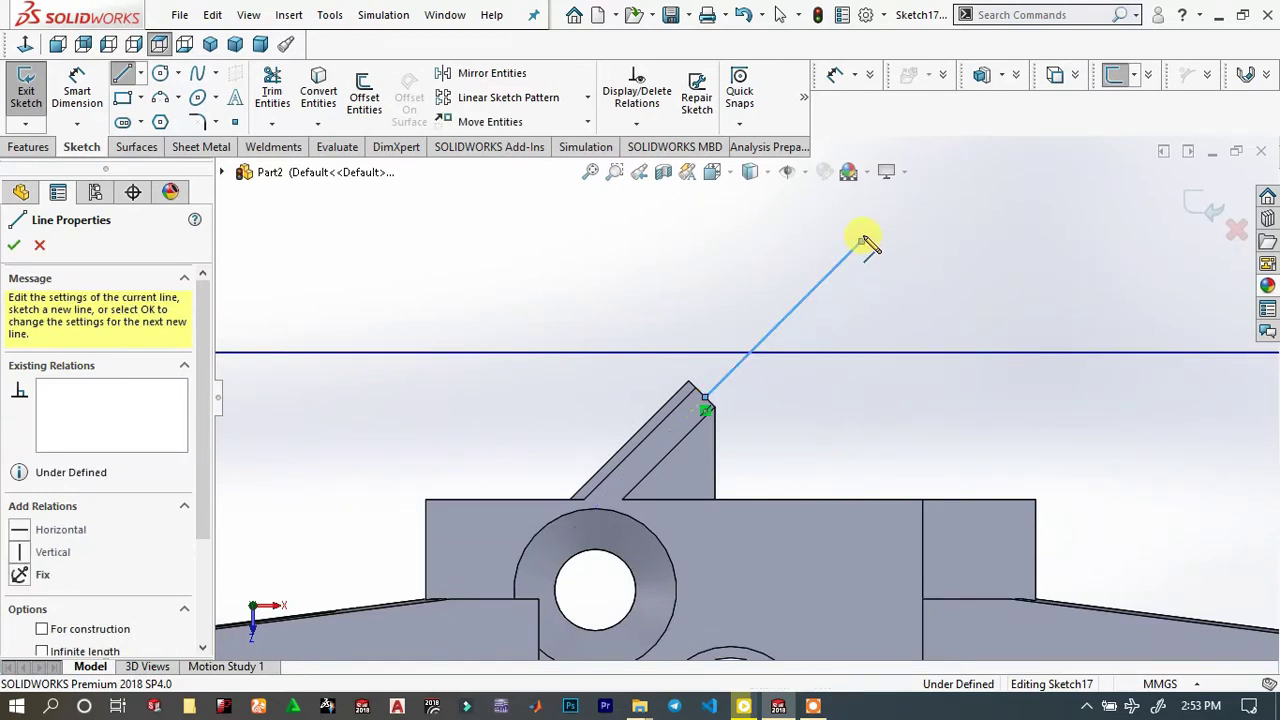
Add a tangent arc tip and perpendicular lines that close the profile at the boss apex
{"action": "key", "text": "a"}
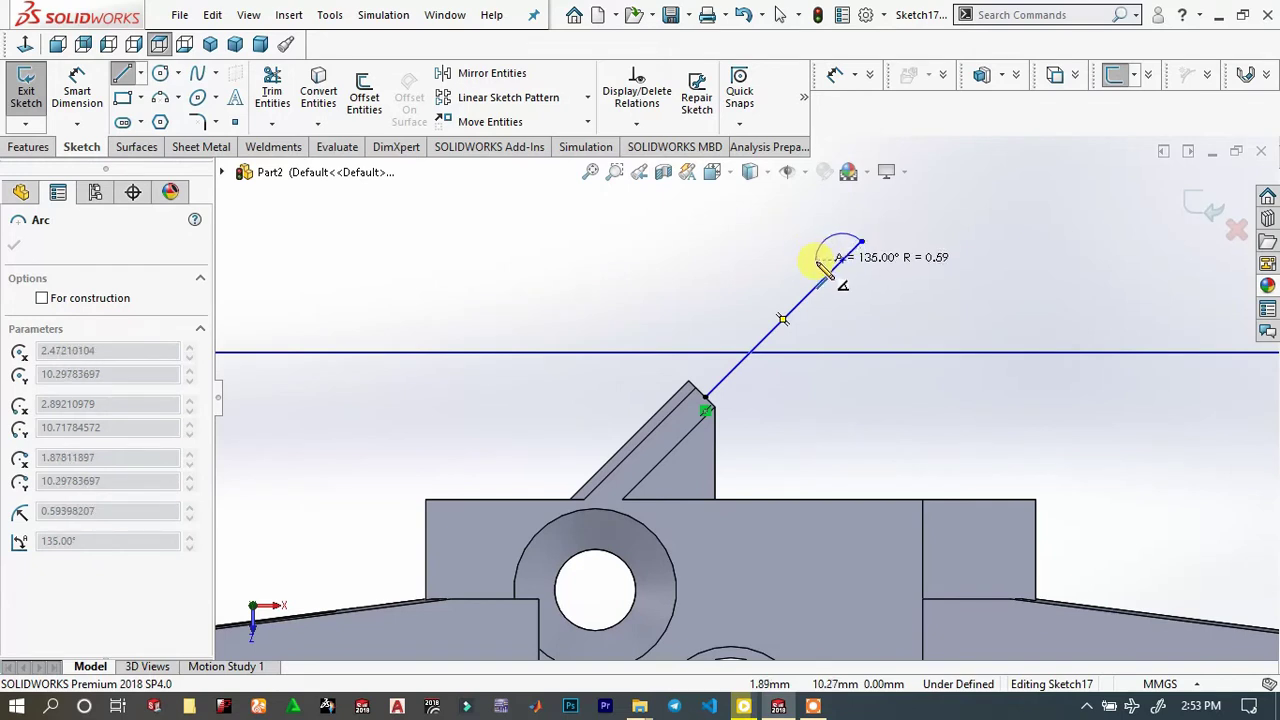
{"action": "left_click", "coordinate": [818, 262]}
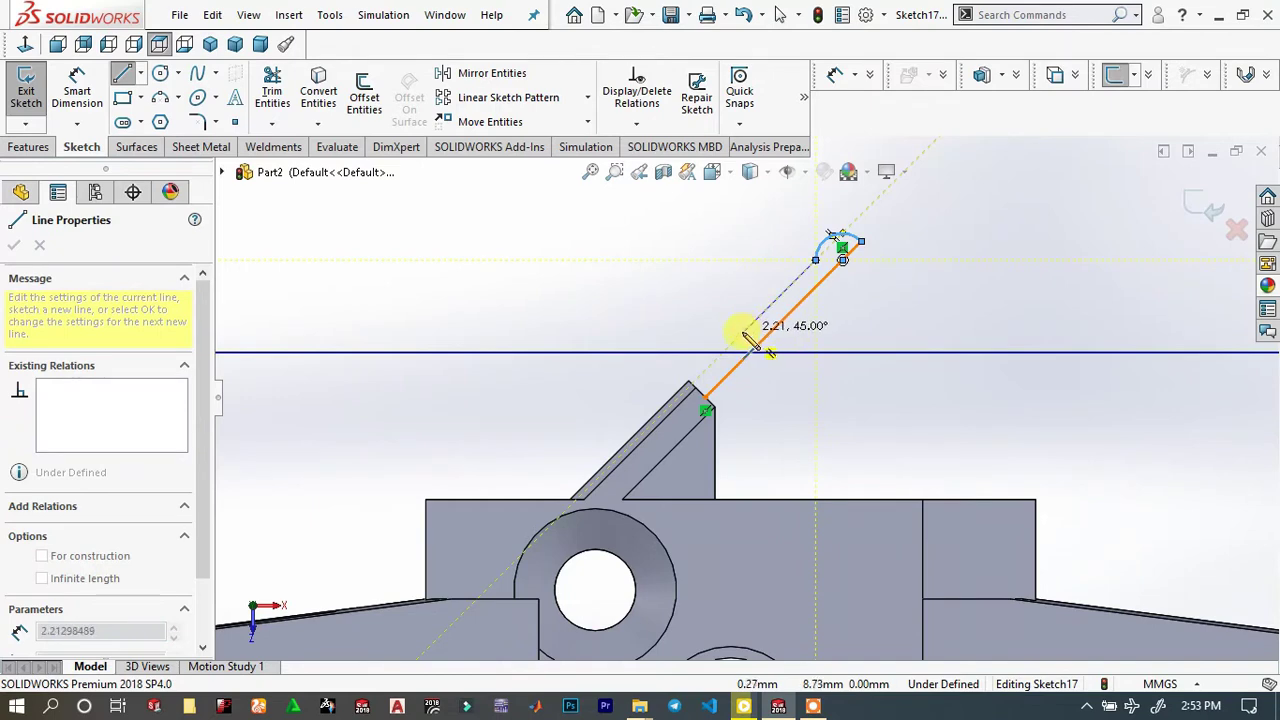
{"action": "left_click", "coordinate": [741, 333]}
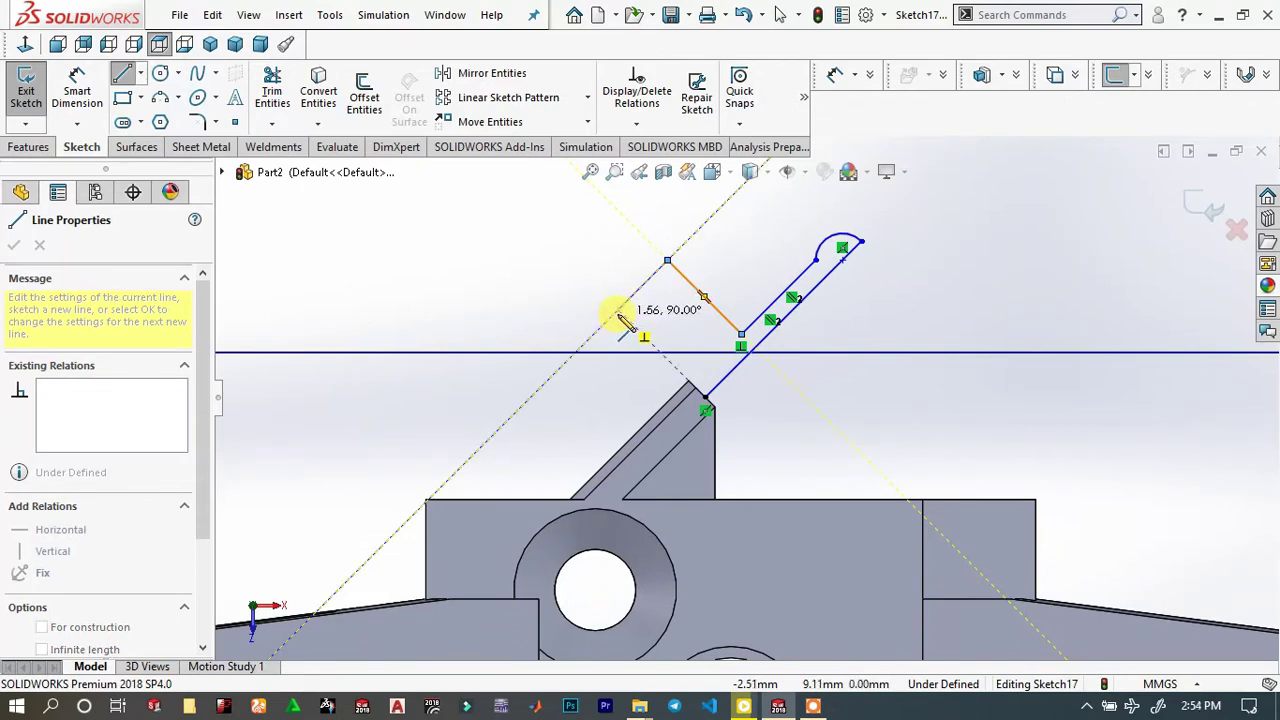
{"action": "left_click", "coordinate": [619, 312]}
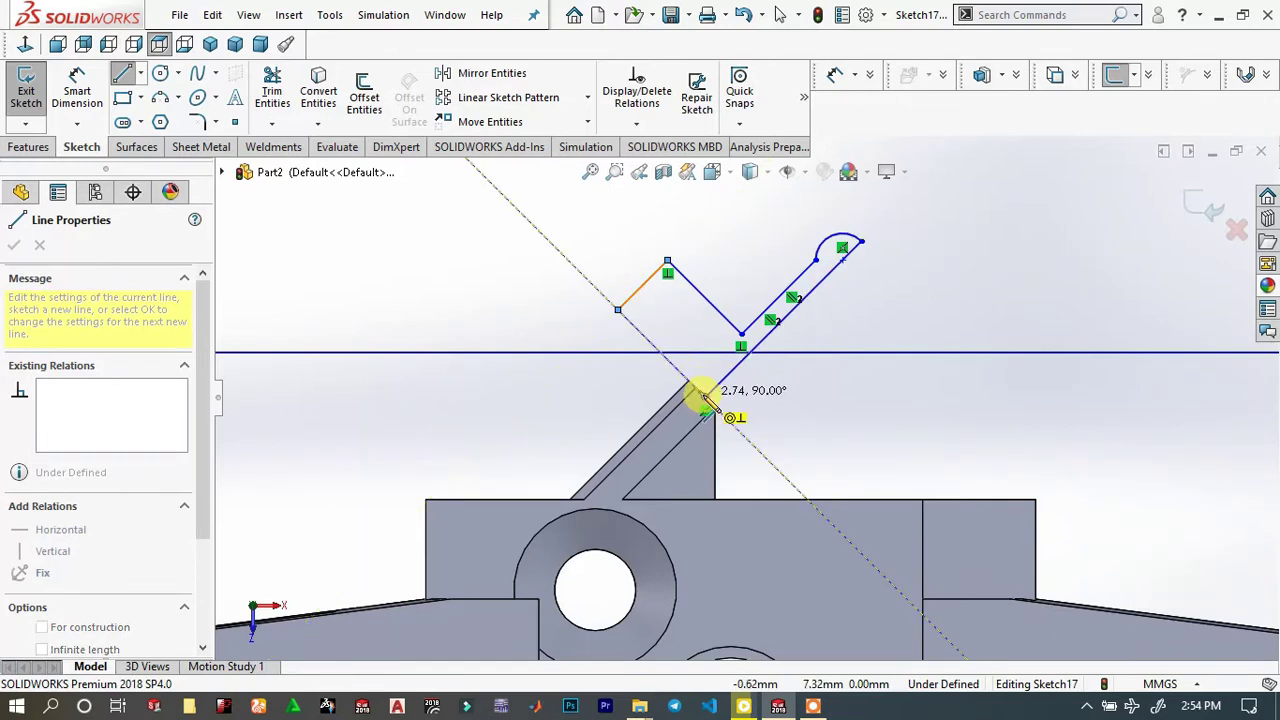
{"action": "left_click", "coordinate": [705, 400]}
{"action": "right_click", "coordinate": [602, 338]}
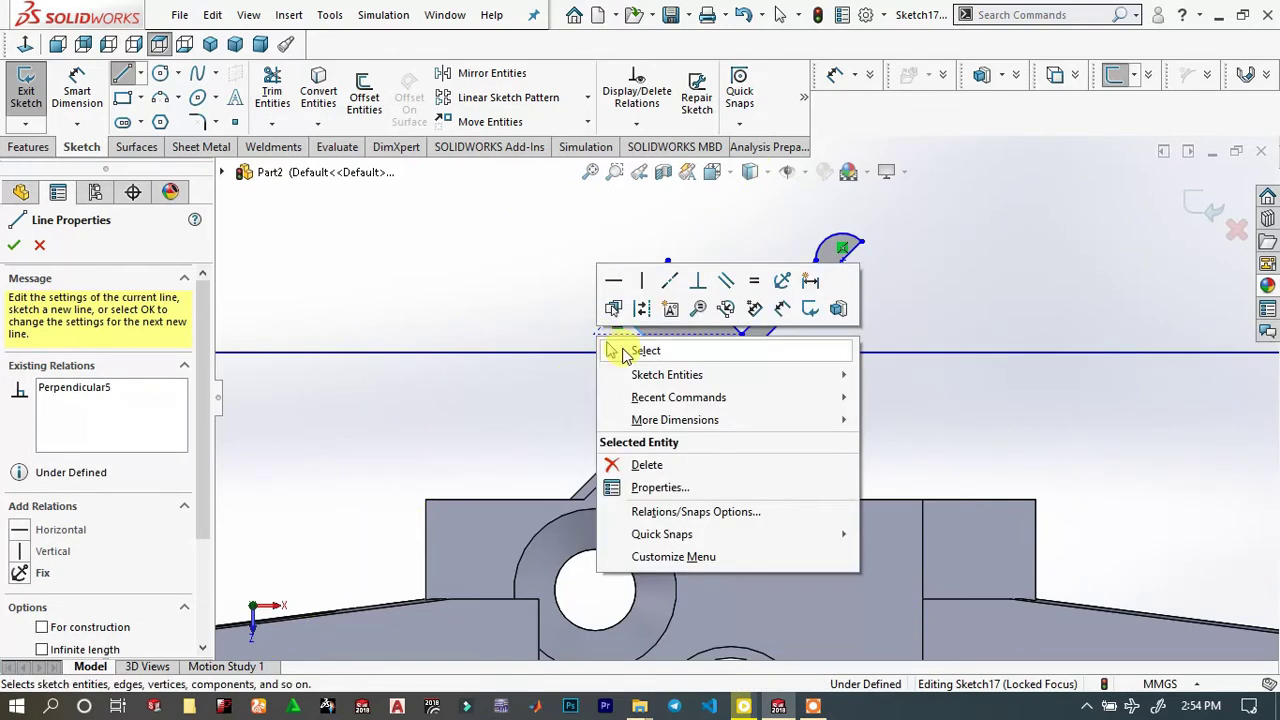
{"action": "left_click", "coordinate": [645, 351]}
{"action": "scroll", "coordinate": [663, 323], "scroll_direction": "down", "scroll_amount": 6}
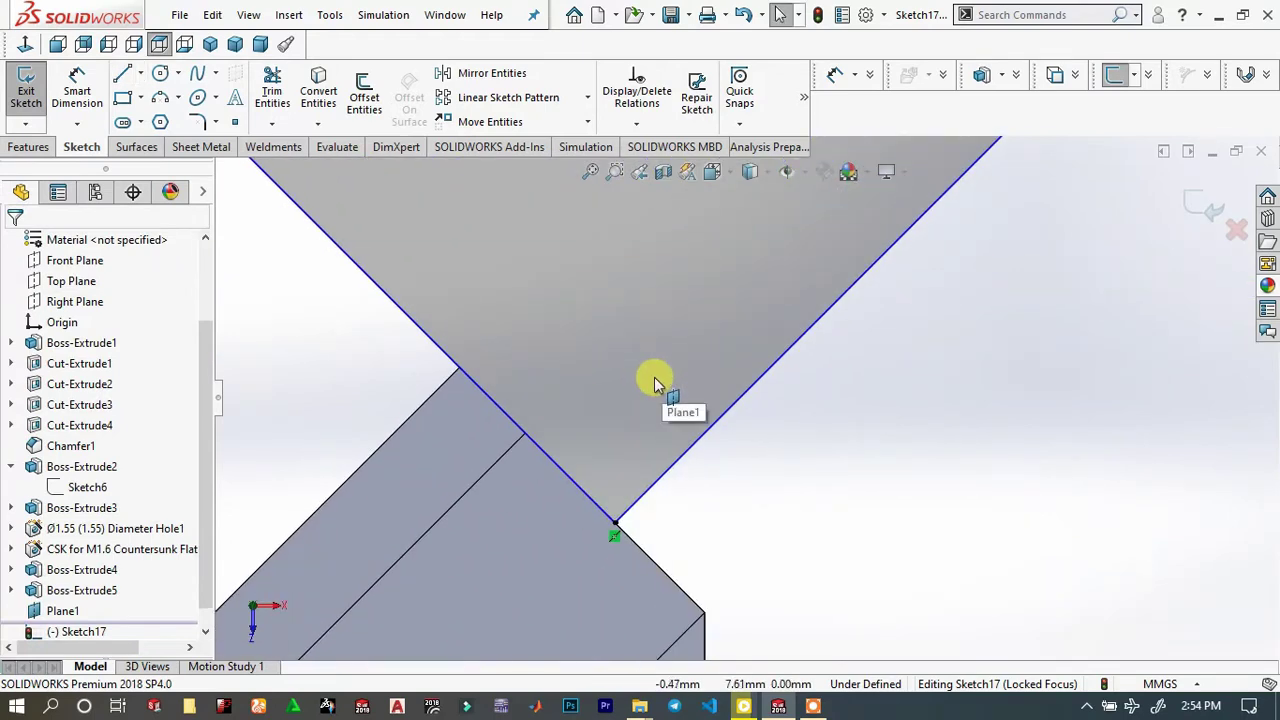
{"action": "scroll", "coordinate": [783, 286], "scroll_direction": "up", "scroll_amount": 6}
{"action": "scroll", "coordinate": [874, 274], "scroll_direction": "down", "scroll_amount": 4}
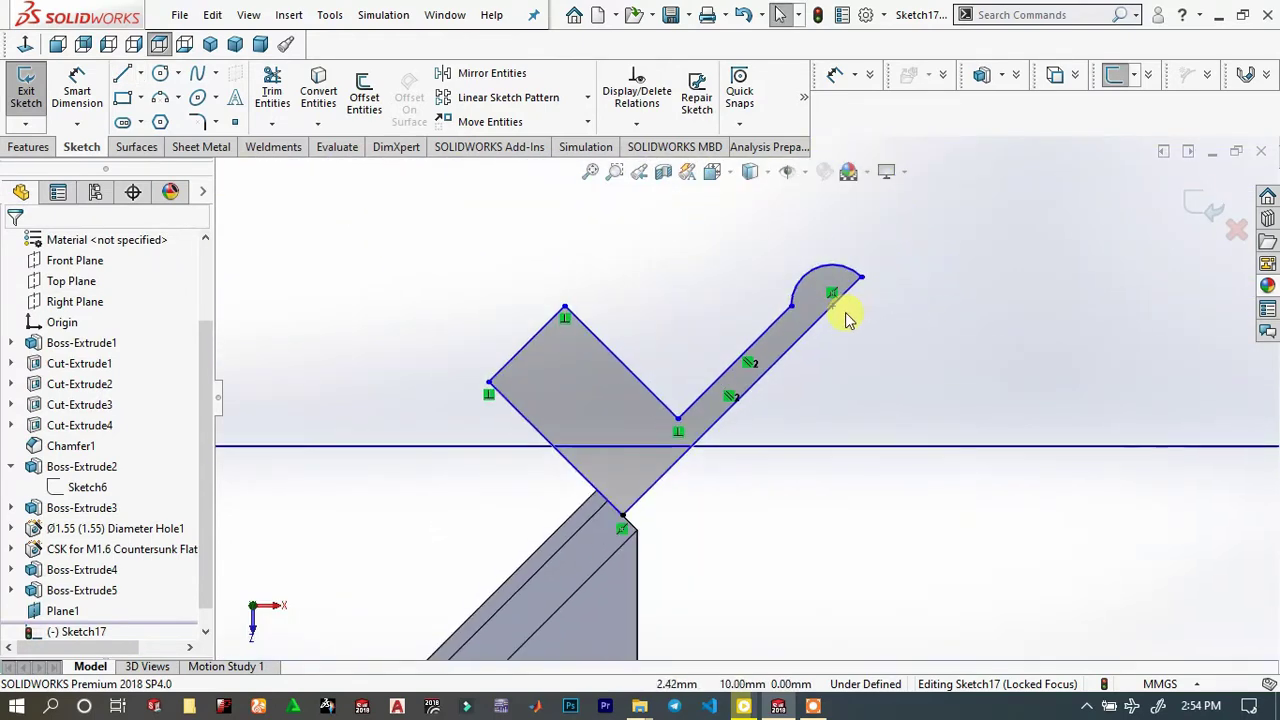
{"action": "scroll", "coordinate": [848, 318], "scroll_direction": "up", "scroll_amount": 1}
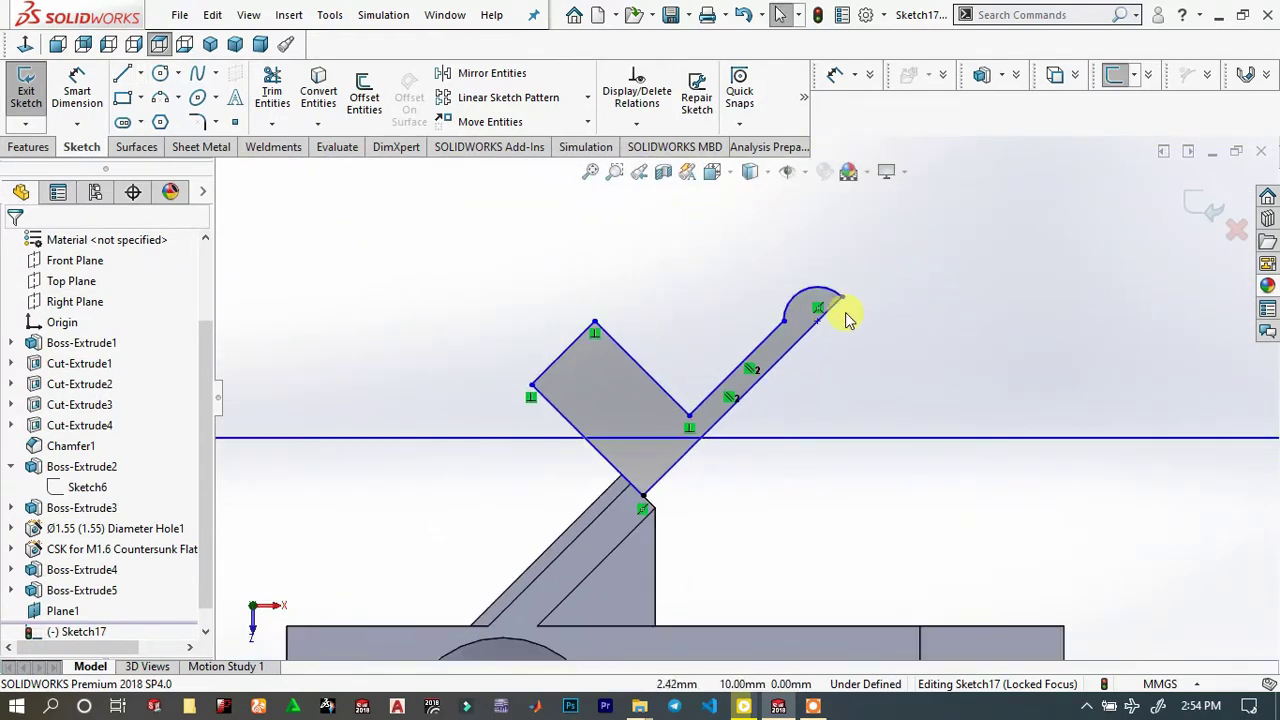
Make the slanted arm parallel to the boss edge and dimension it 2.80 mm long
{"action": "left_click", "coordinate": [747, 400]}
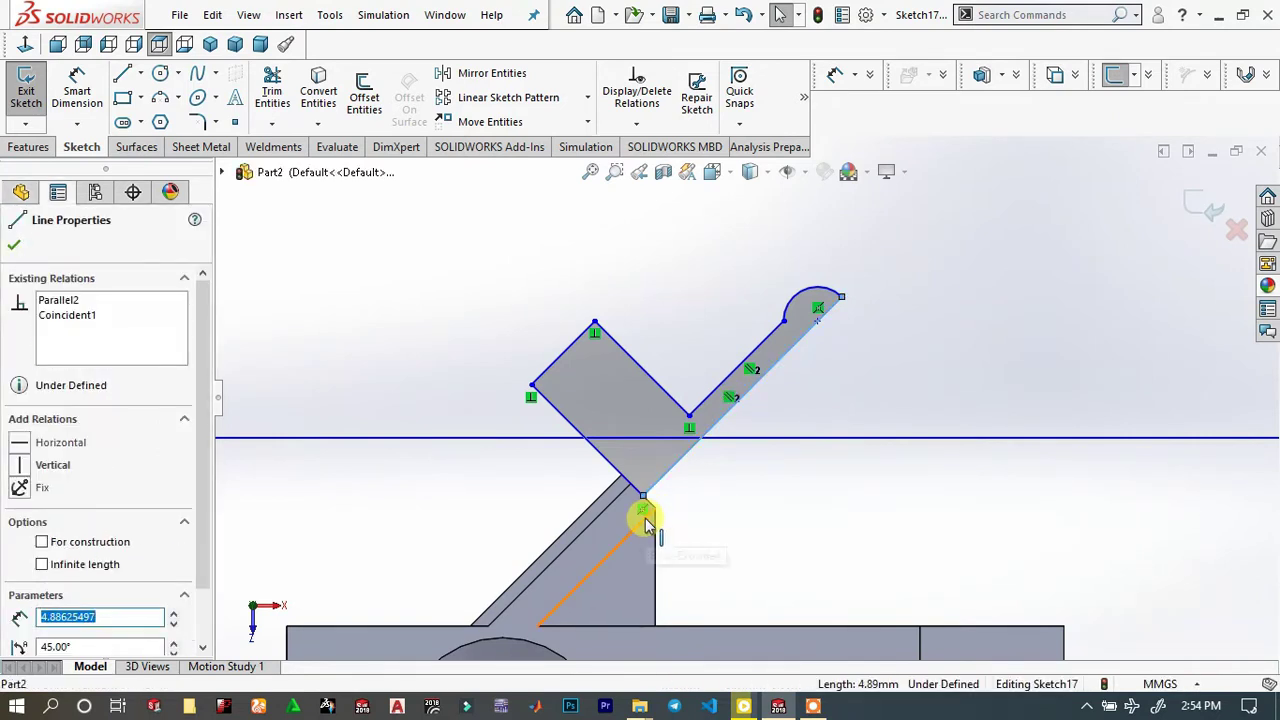
{"action": "left_click", "coordinate": [643, 515]}
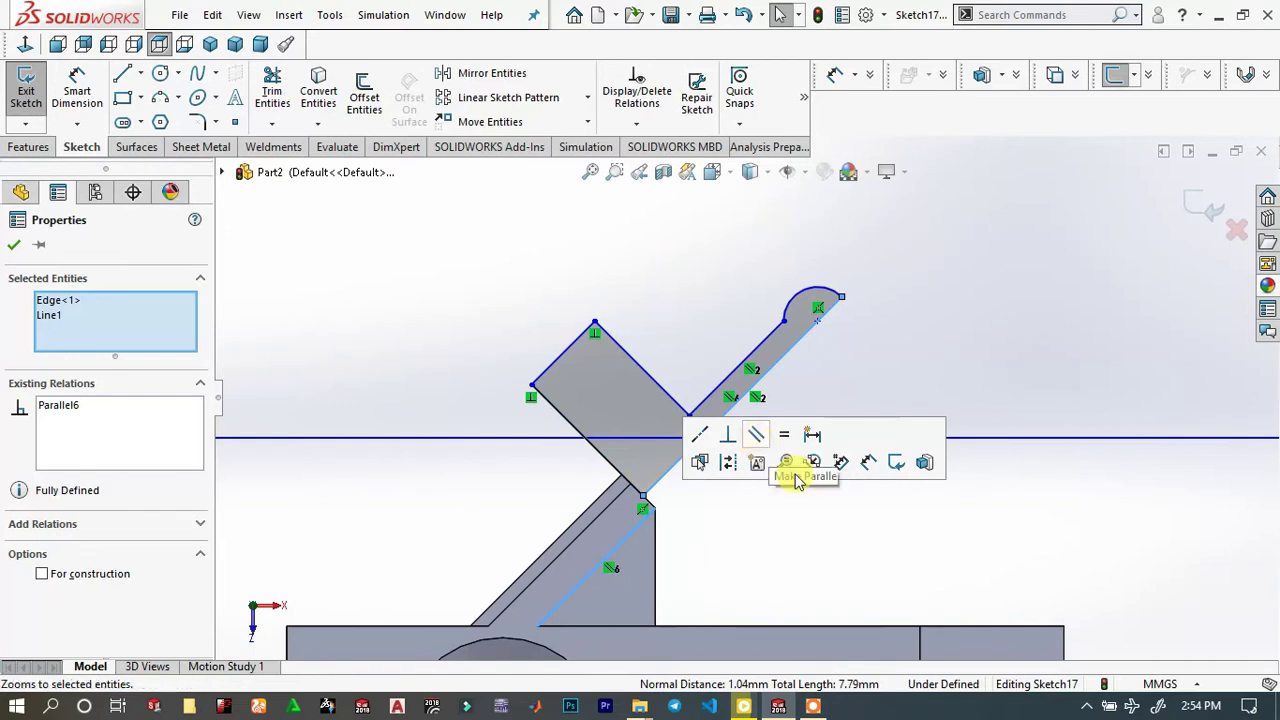
{"action": "left_click", "coordinate": [789, 460]}
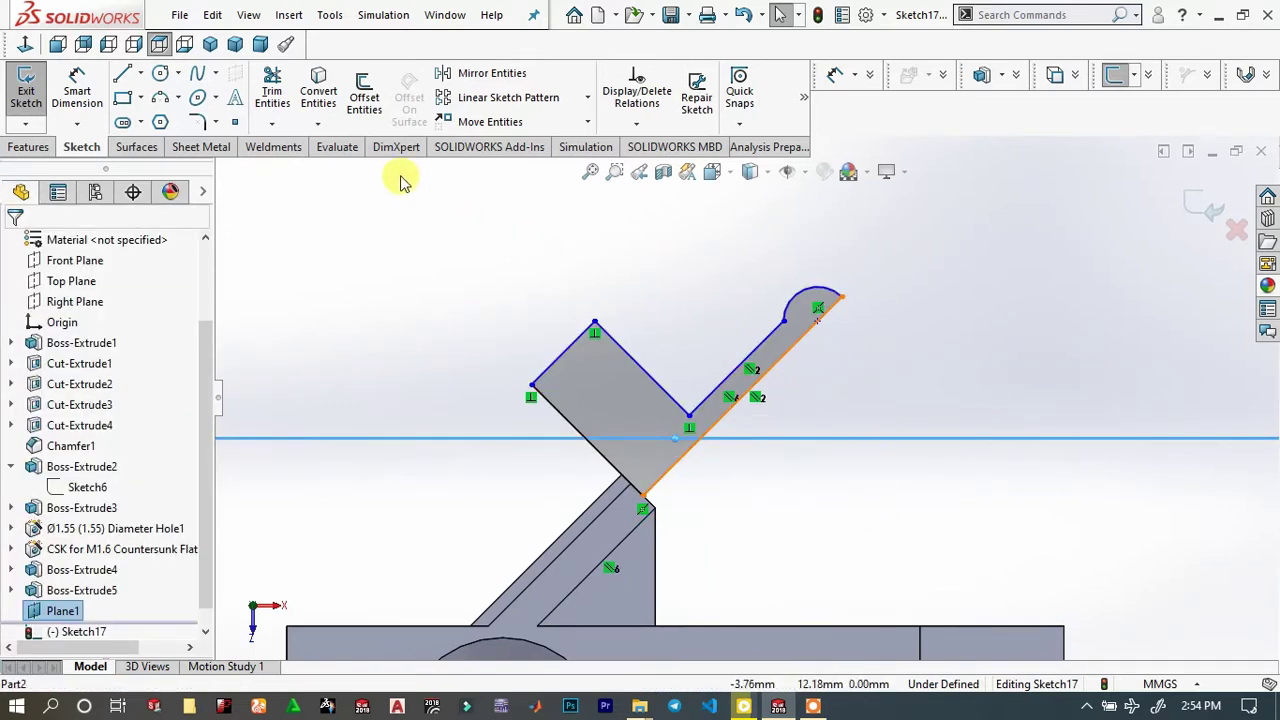
{"action": "left_click", "coordinate": [93, 88]}
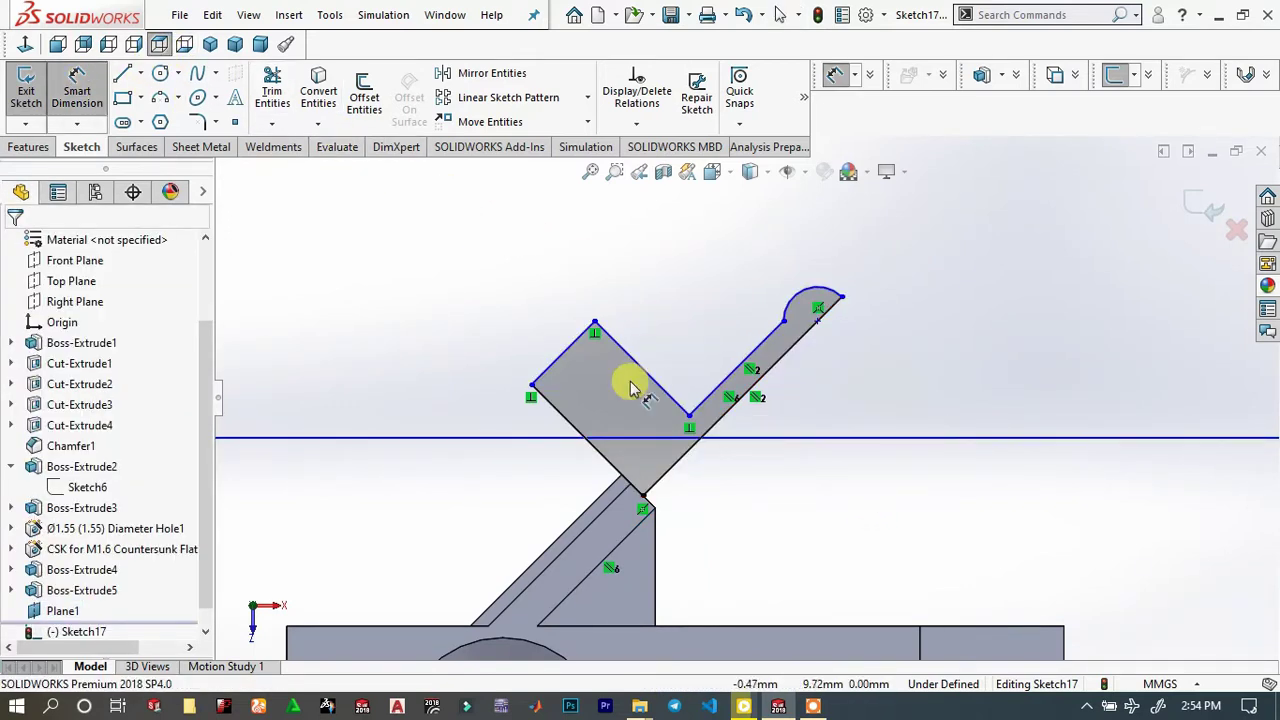
{"action": "left_click", "coordinate": [723, 429]}
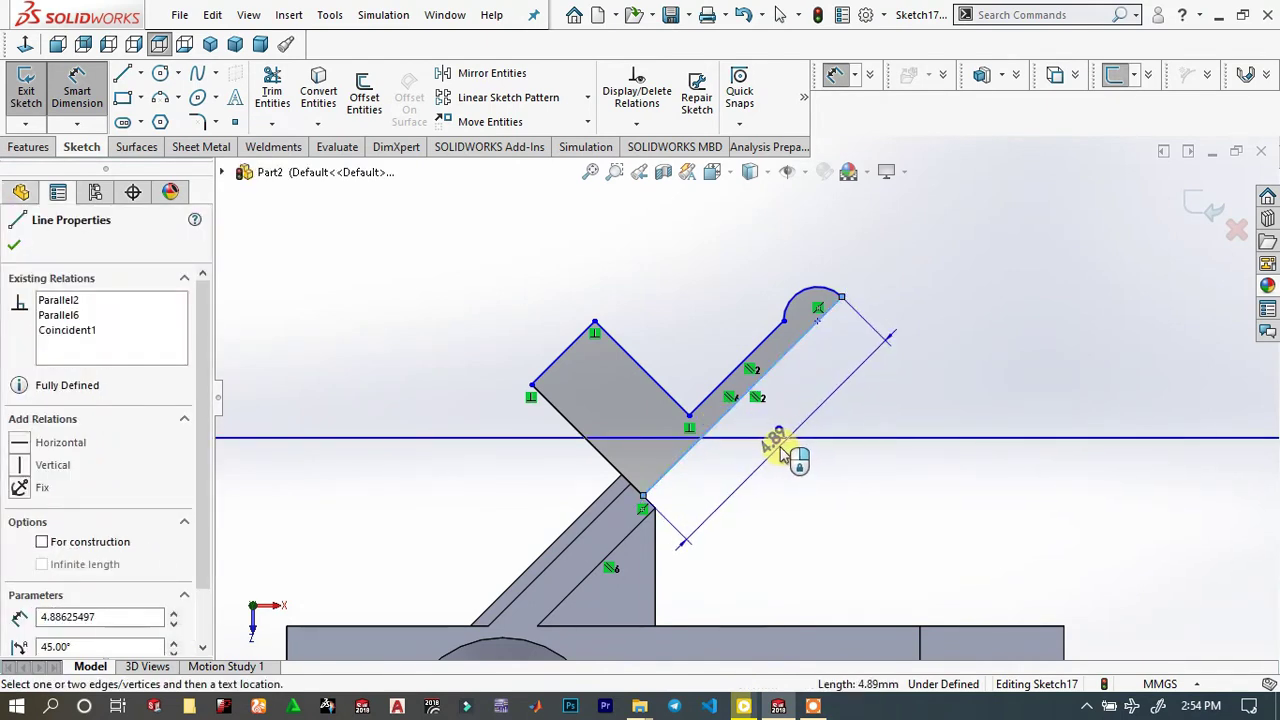
{"action": "left_click", "coordinate": [778, 455]}
{"action": "type", "text": "2.5"}
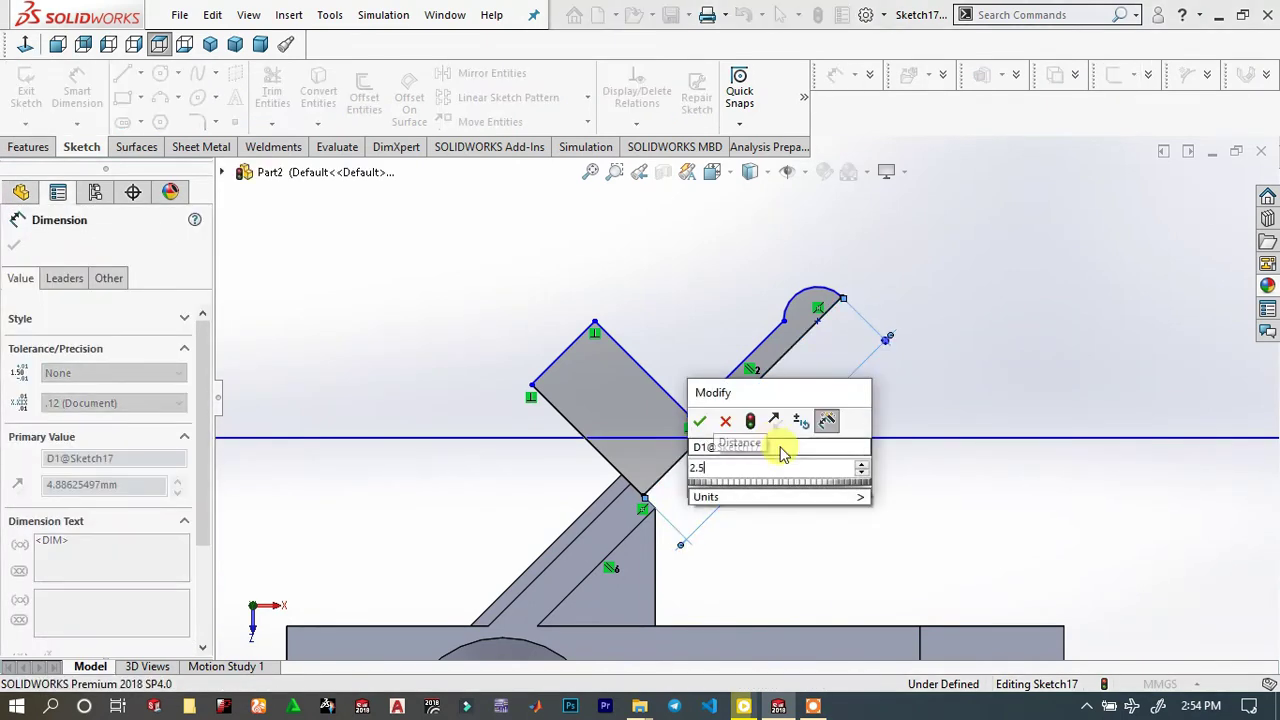
{"action": "key", "text": "BackSpace"}
{"action": "type", "text": "8"}
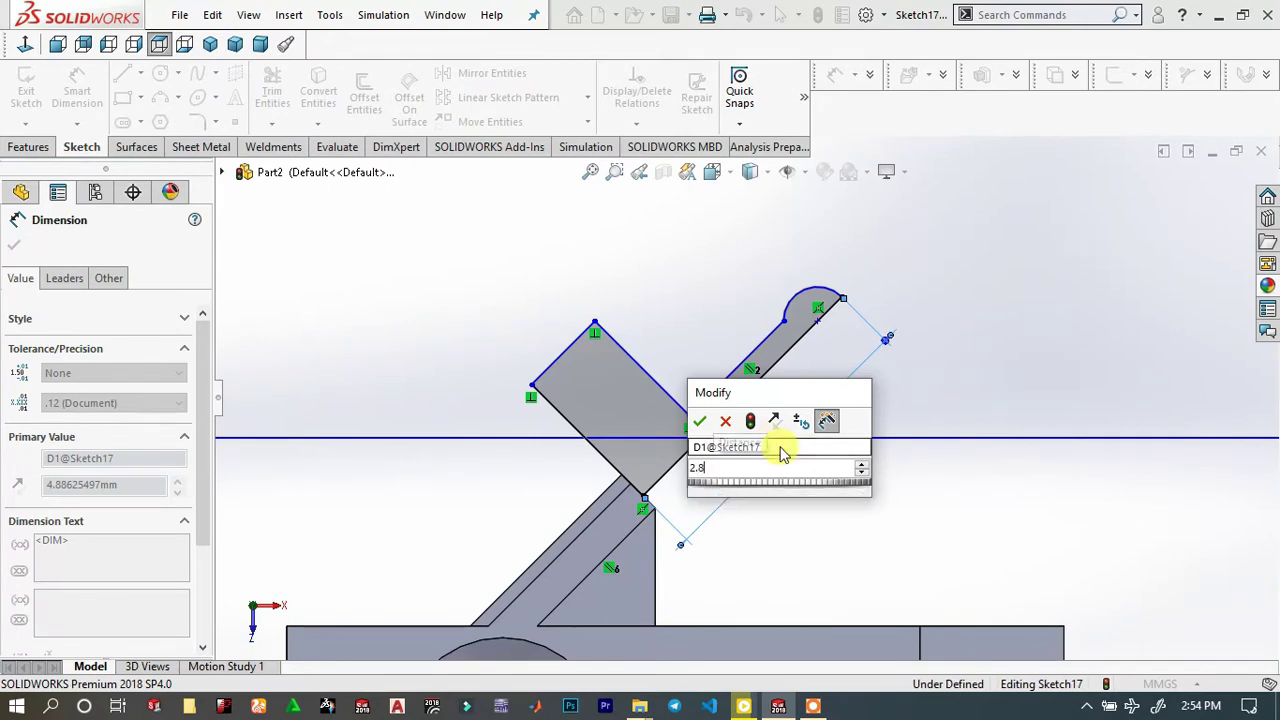
{"action": "key", "text": "Return"}
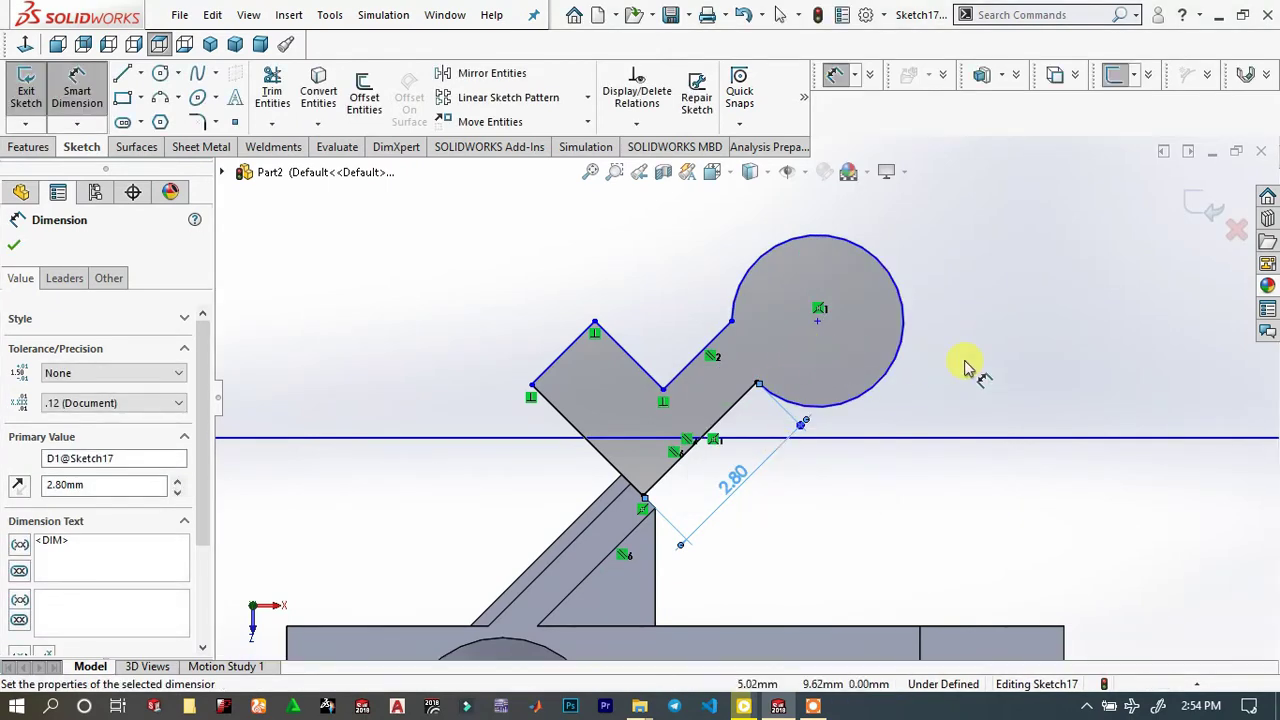
{"action": "left_click", "coordinate": [967, 367]}
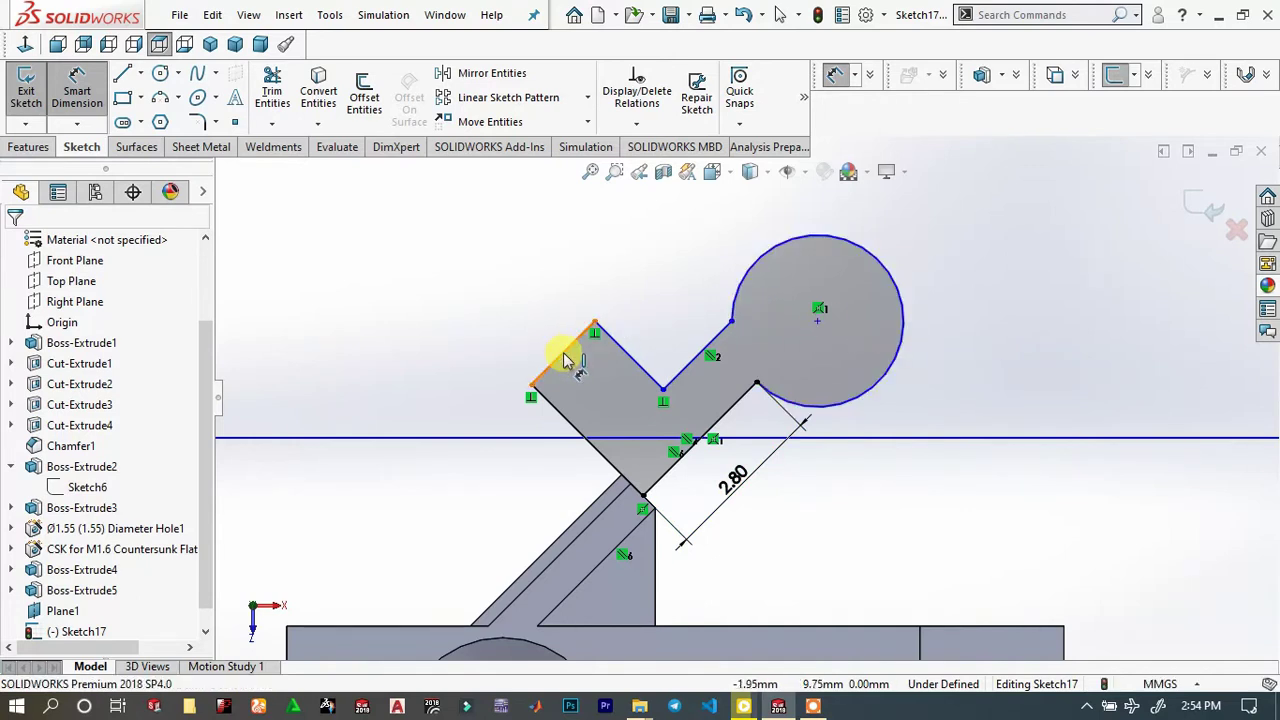
Dimension both the left and right arm widths to 0.50 mm
{"action": "left_click", "coordinate": [565, 360]}
{"action": "left_click", "coordinate": [533, 336]}
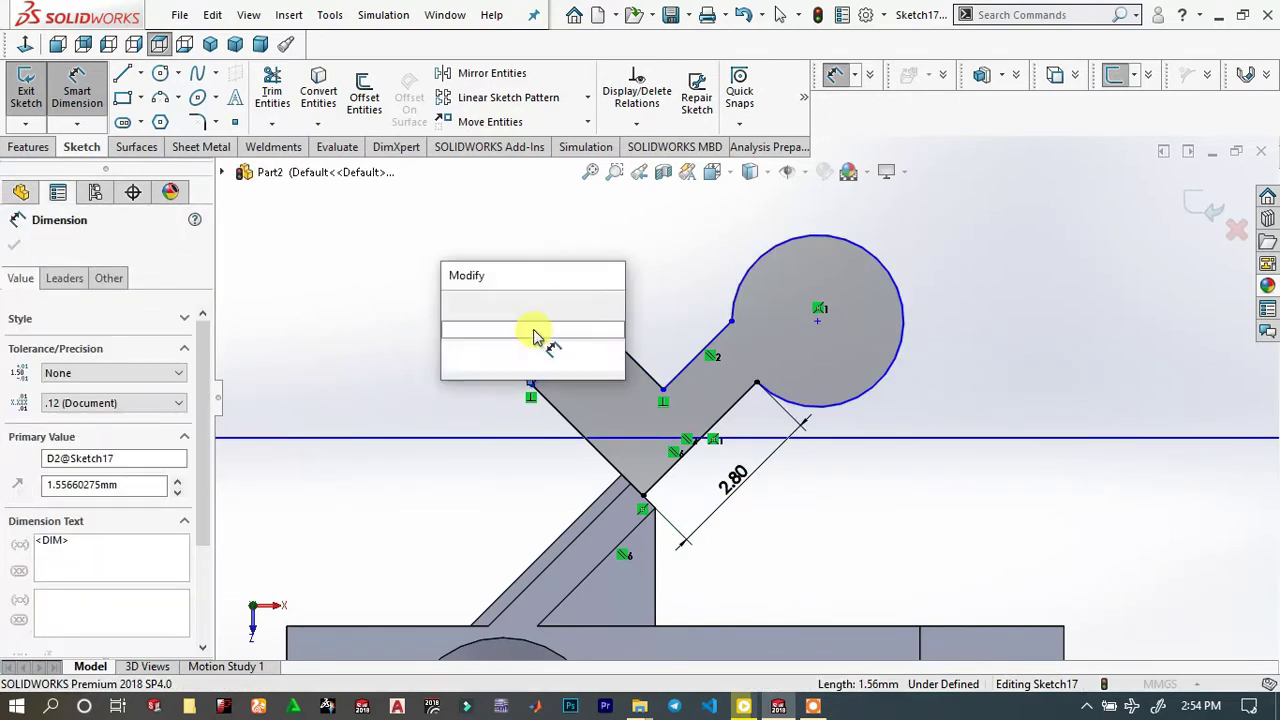
{"action": "type", "text": "0."}
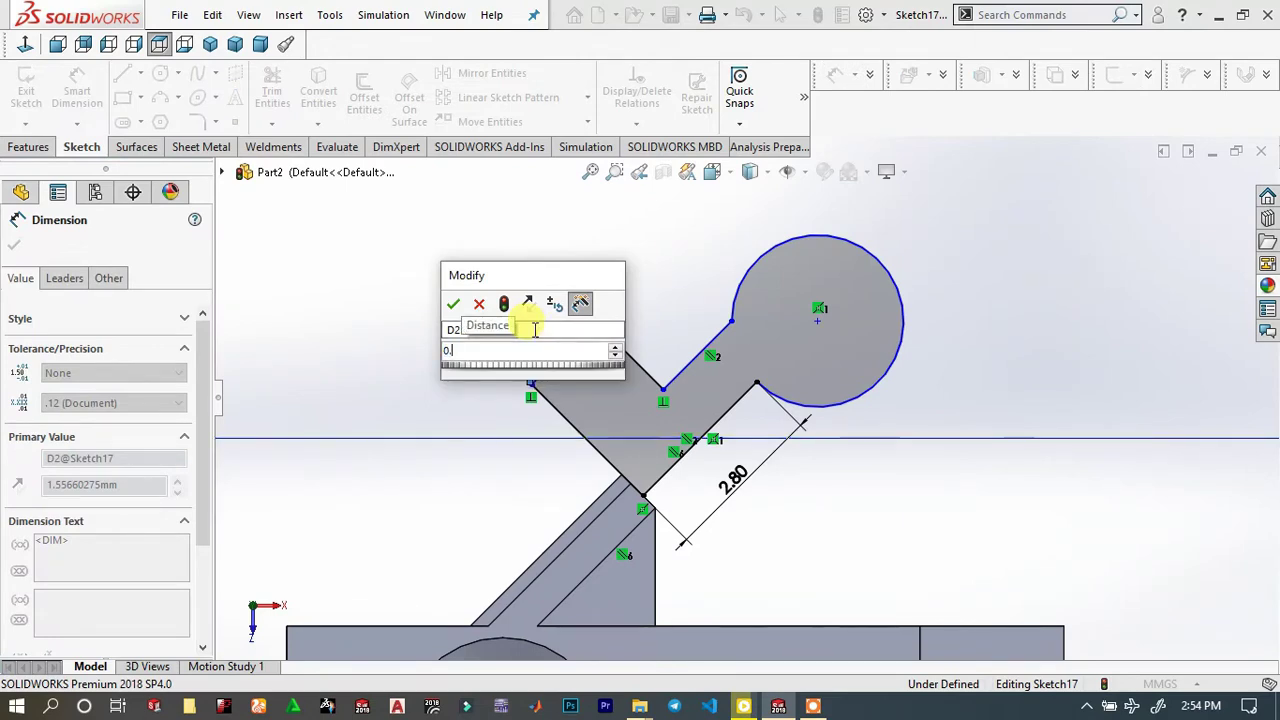
{"action": "type", "text": "5"}
{"action": "key", "text": "Return"}
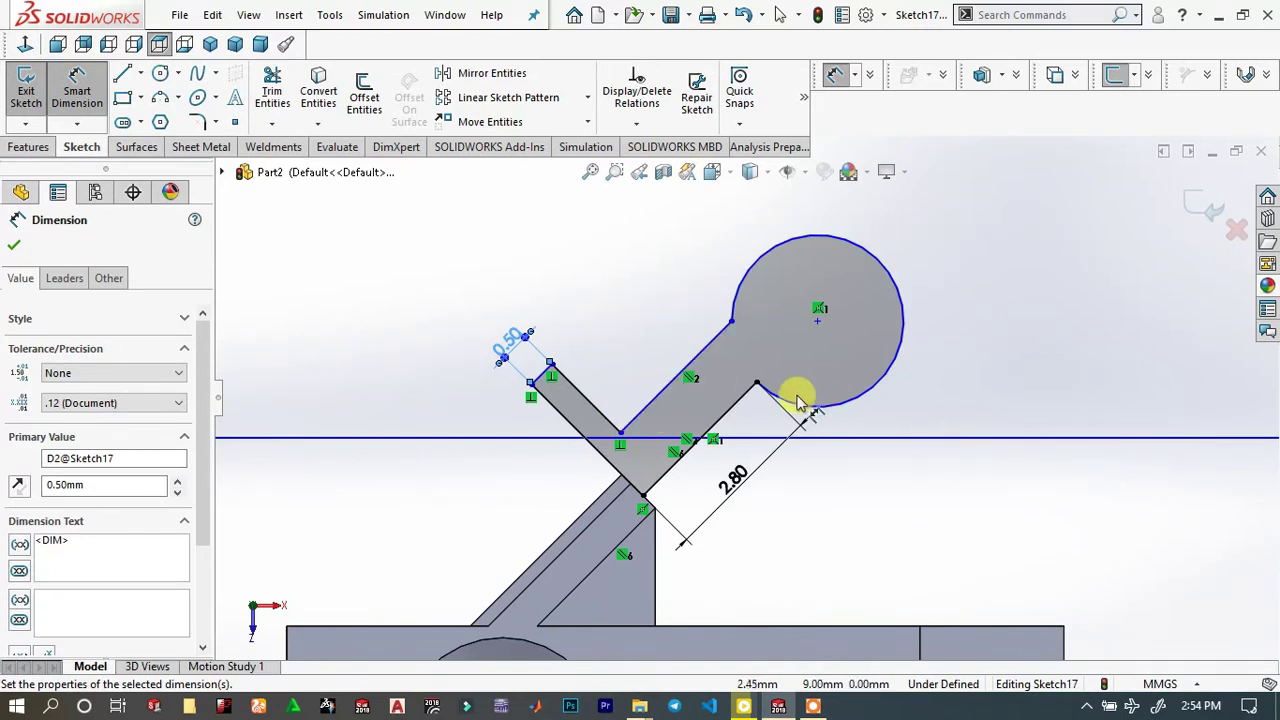
{"action": "left_click", "coordinate": [680, 365]}
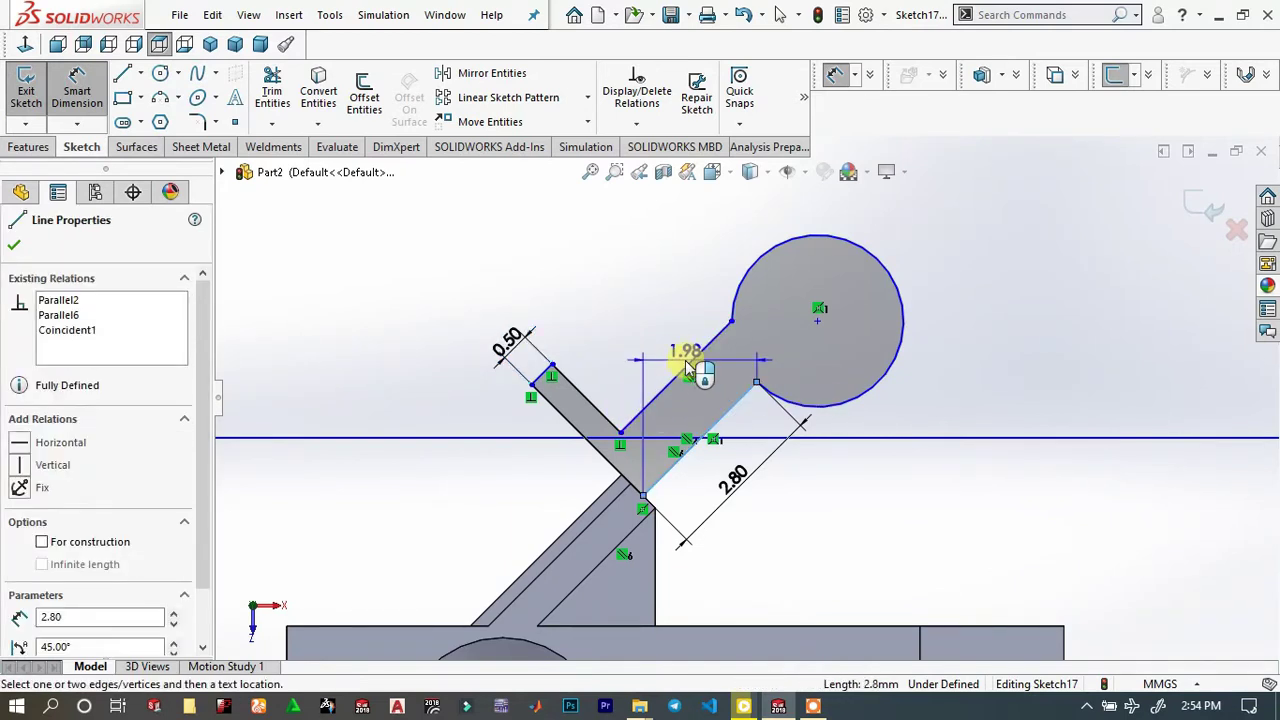
{"action": "left_click", "coordinate": [714, 371]}
{"action": "key", "text": "Escape"}
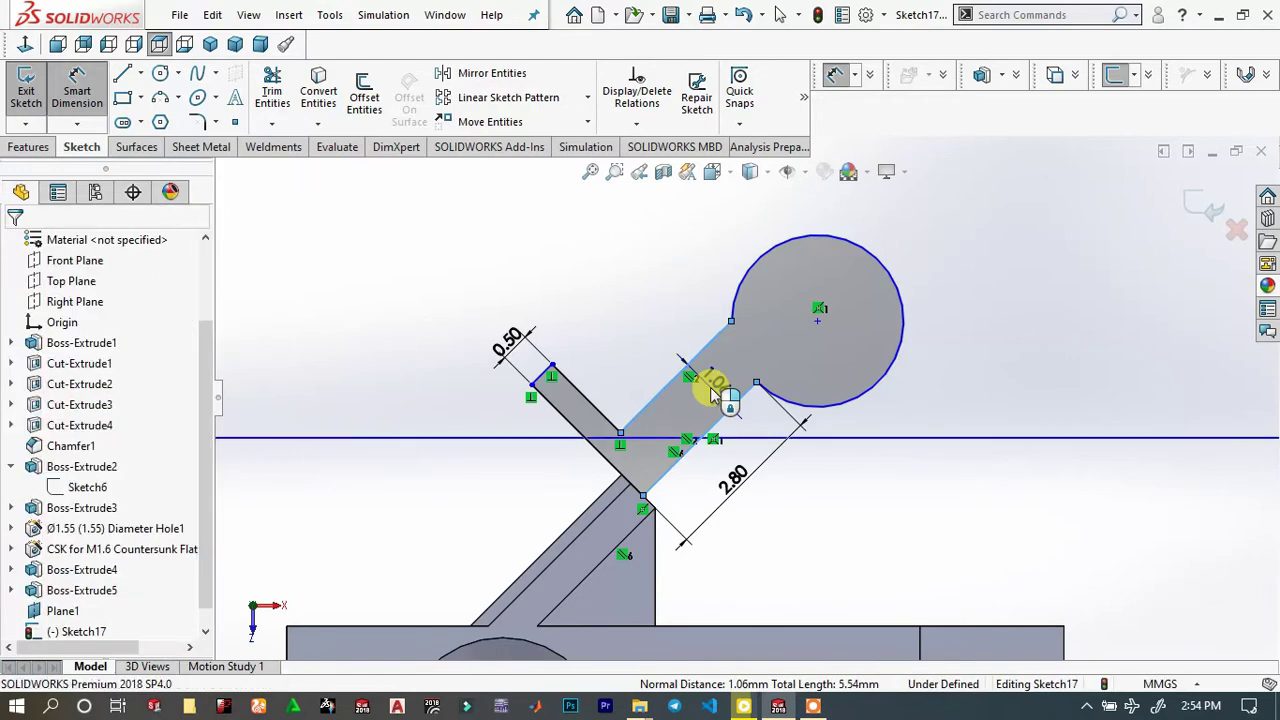
{"action": "left_click", "coordinate": [714, 393]}
{"action": "type", "text": "0.5"}
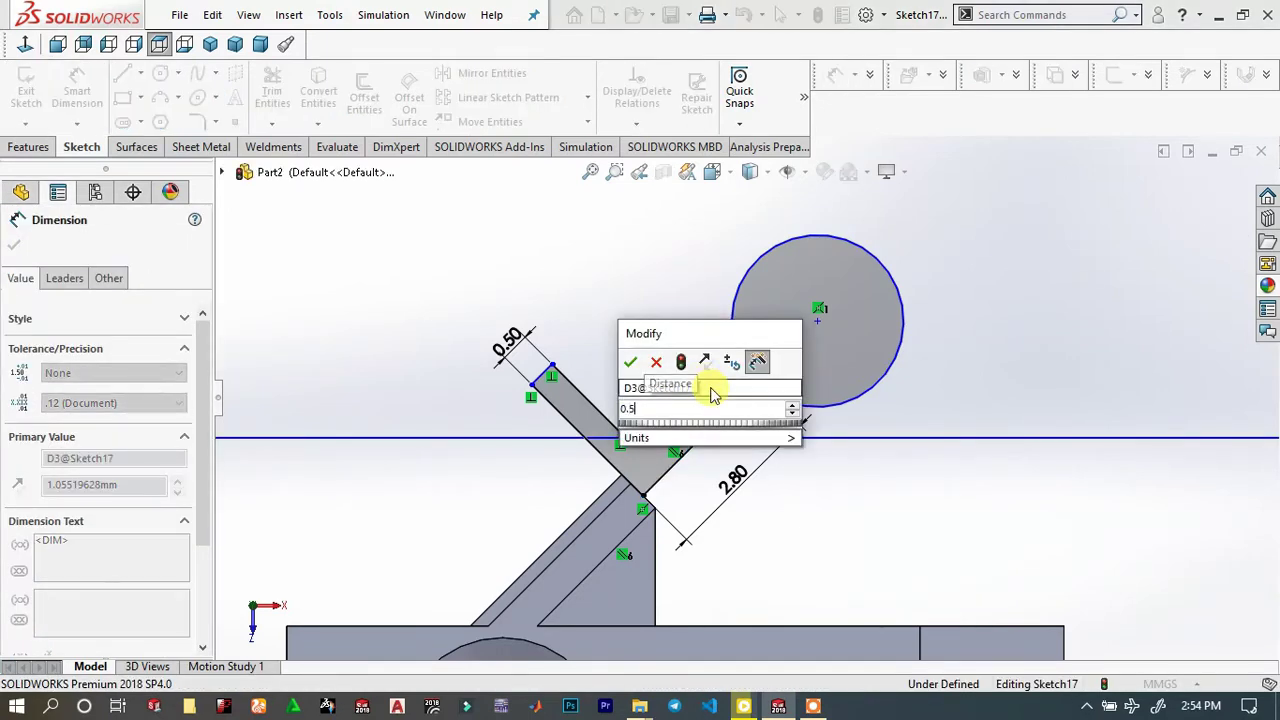
{"action": "key", "text": "Return"}
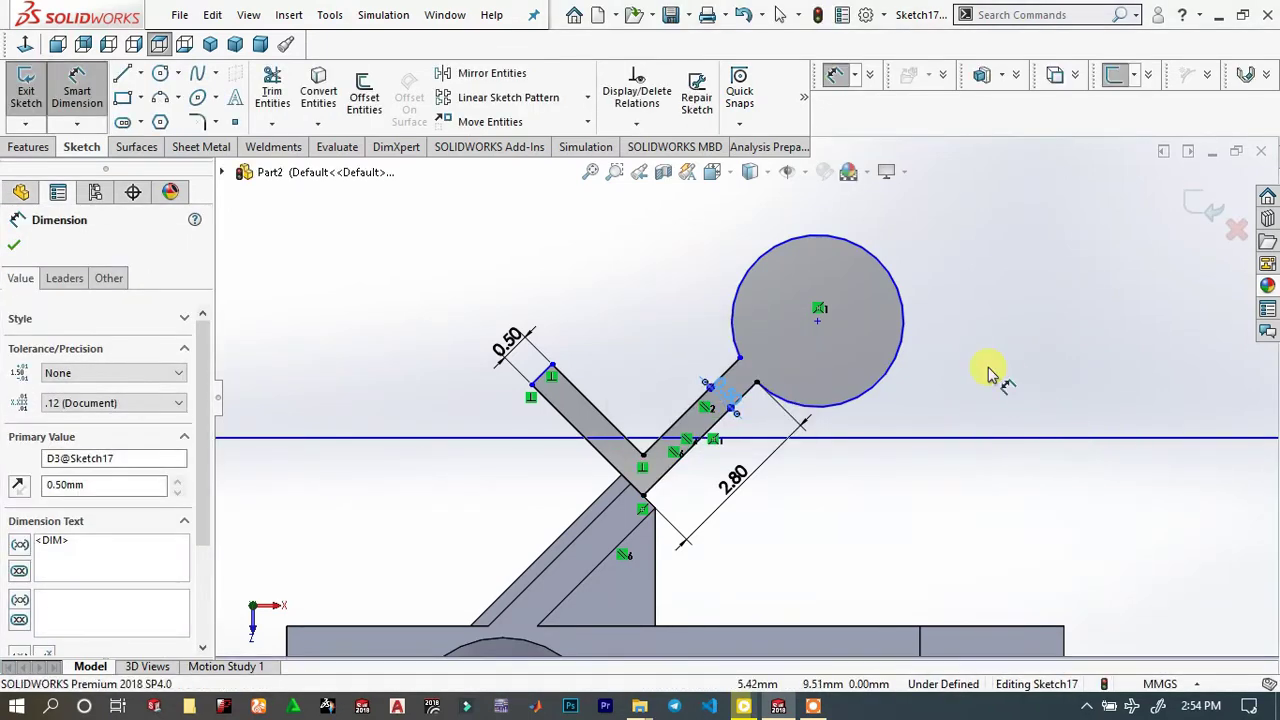
Shrink the enlarged tip circle back to a small rounded arc
{"action": "right_click", "coordinate": [1005, 367]}
{"action": "left_click", "coordinate": [1170, 348]}
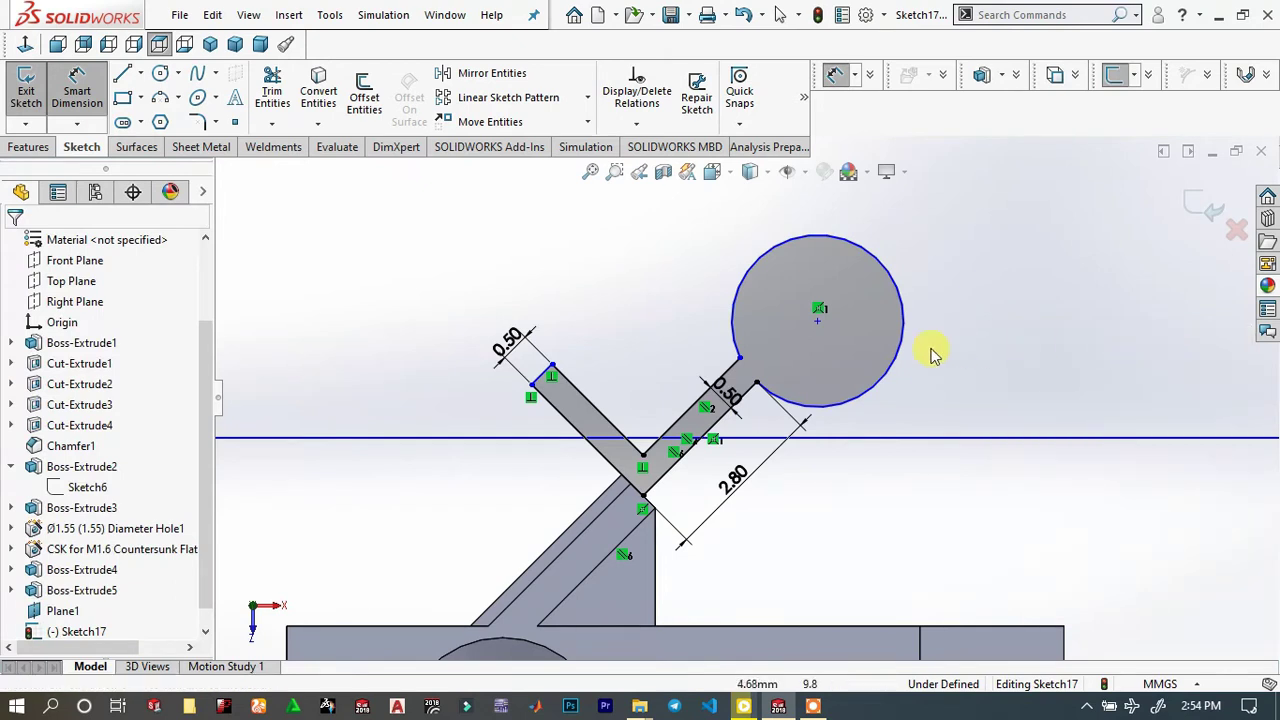
{"action": "key", "text": "Escape"}
{"action": "left_click_drag", "start_coordinate": [731, 371], "coordinate": [762, 380]}
{"action": "left_click", "coordinate": [802, 376]}
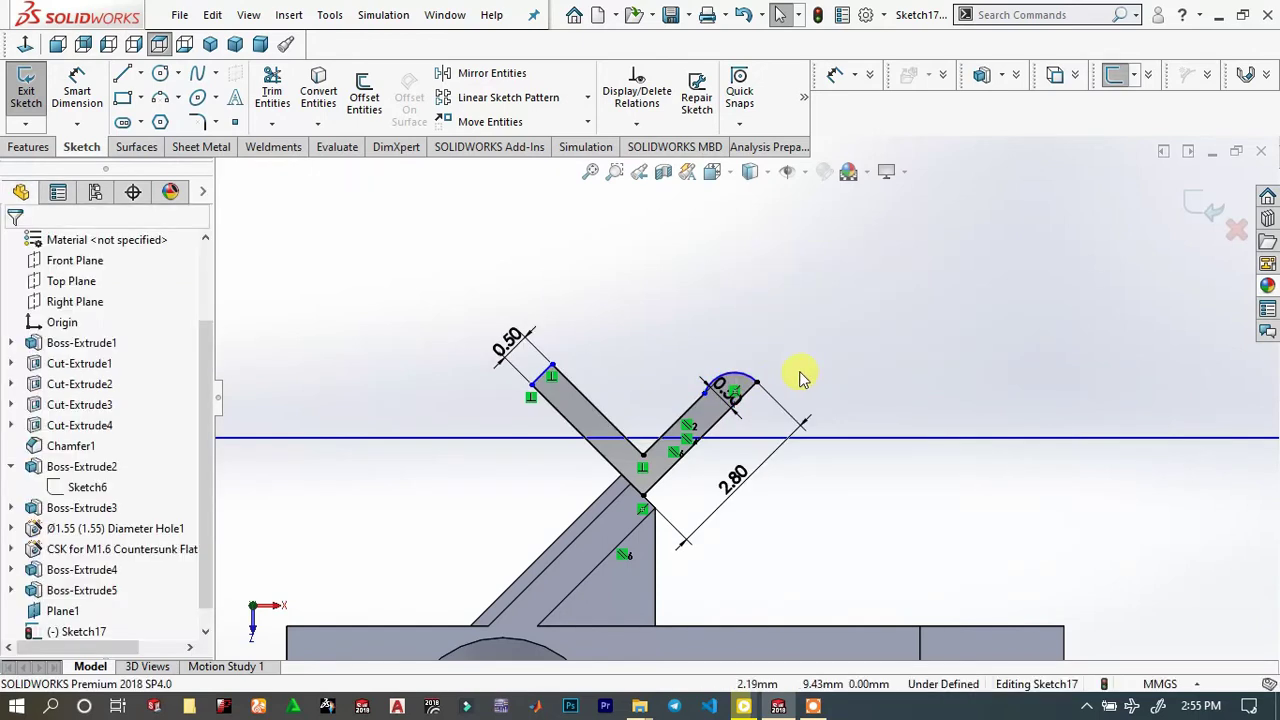
Give the rounded tip arc a 0.50 mm radius
{"action": "scroll", "coordinate": [764, 370], "scroll_direction": "down", "scroll_amount": 3}
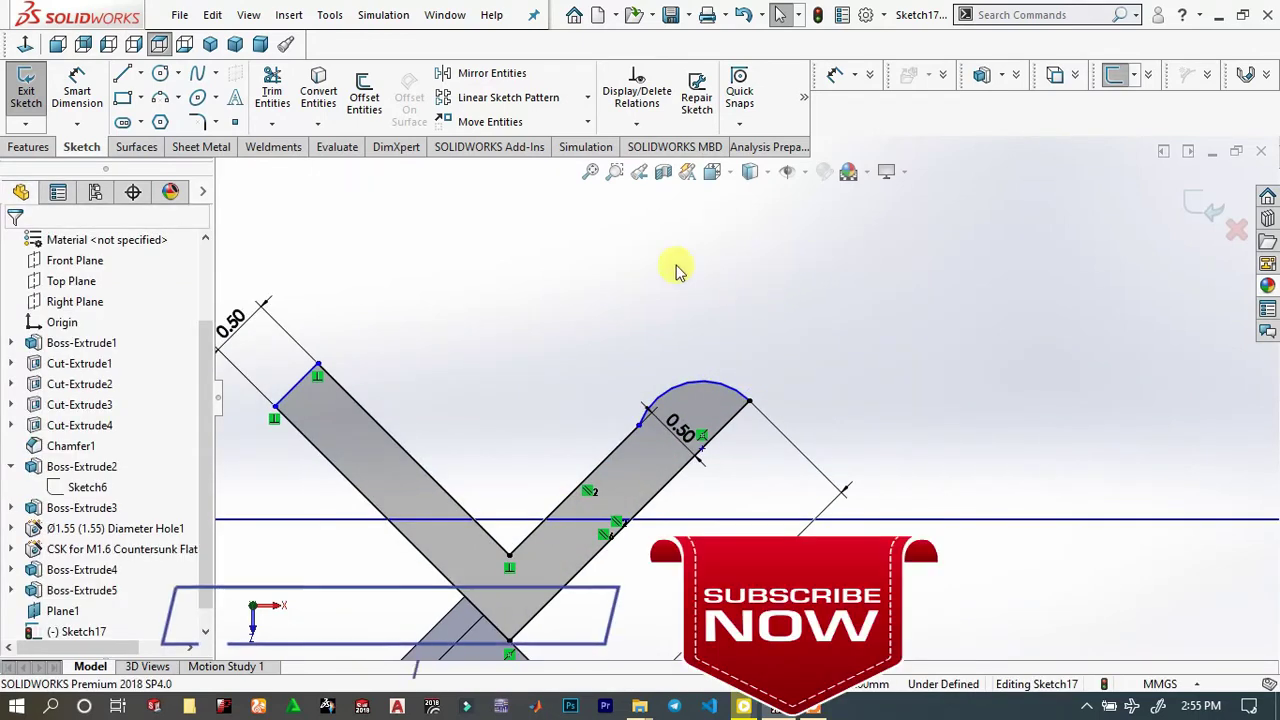
{"action": "left_click", "coordinate": [79, 88]}
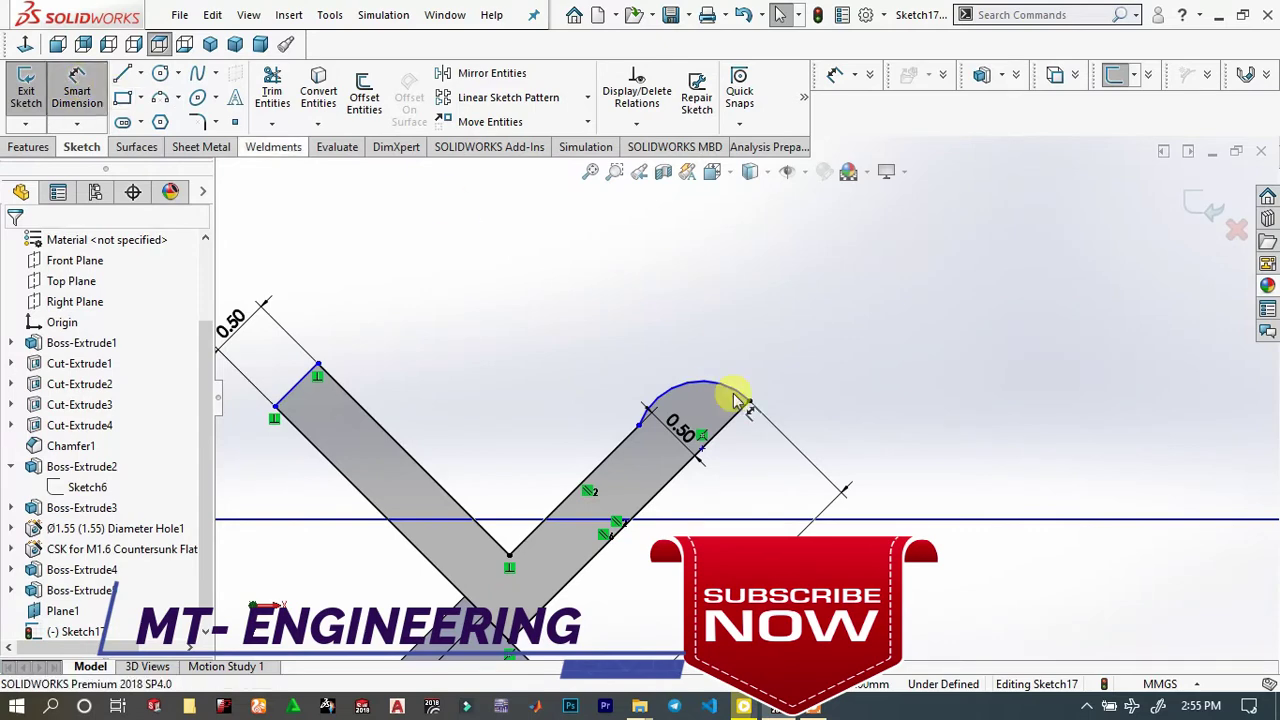
{"action": "left_click", "coordinate": [705, 370]}
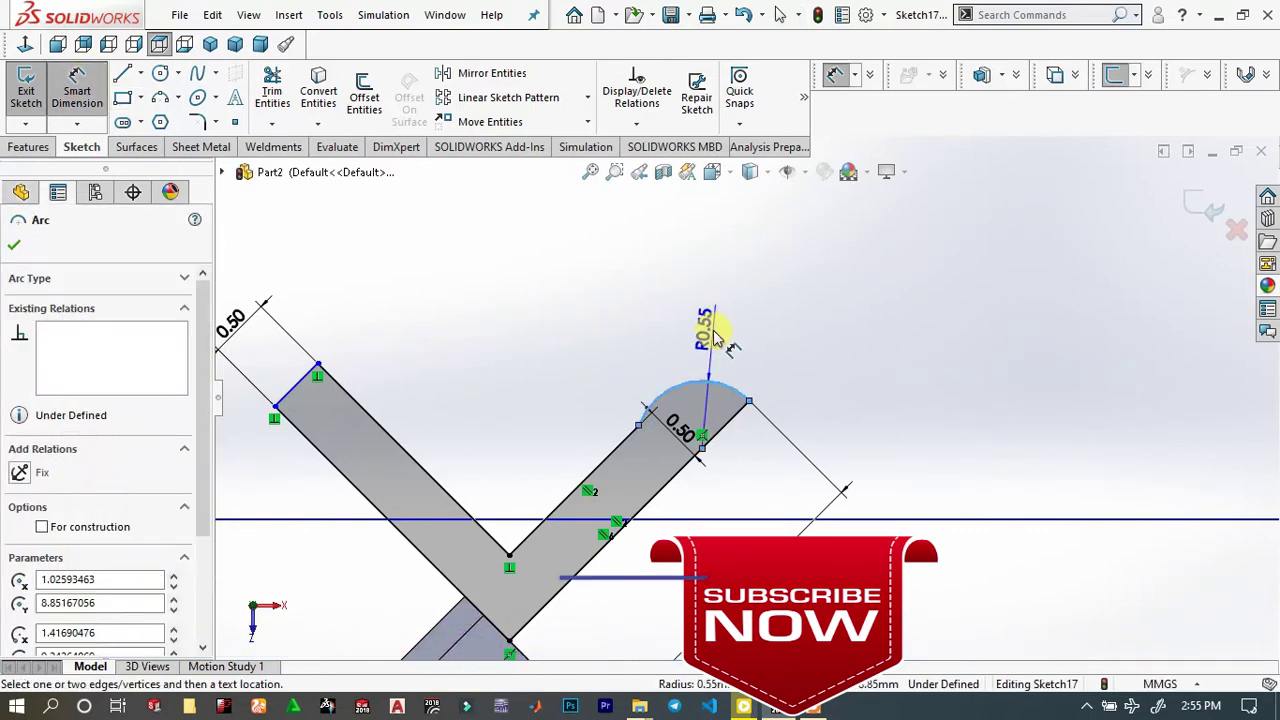
{"action": "left_click", "coordinate": [714, 316]}
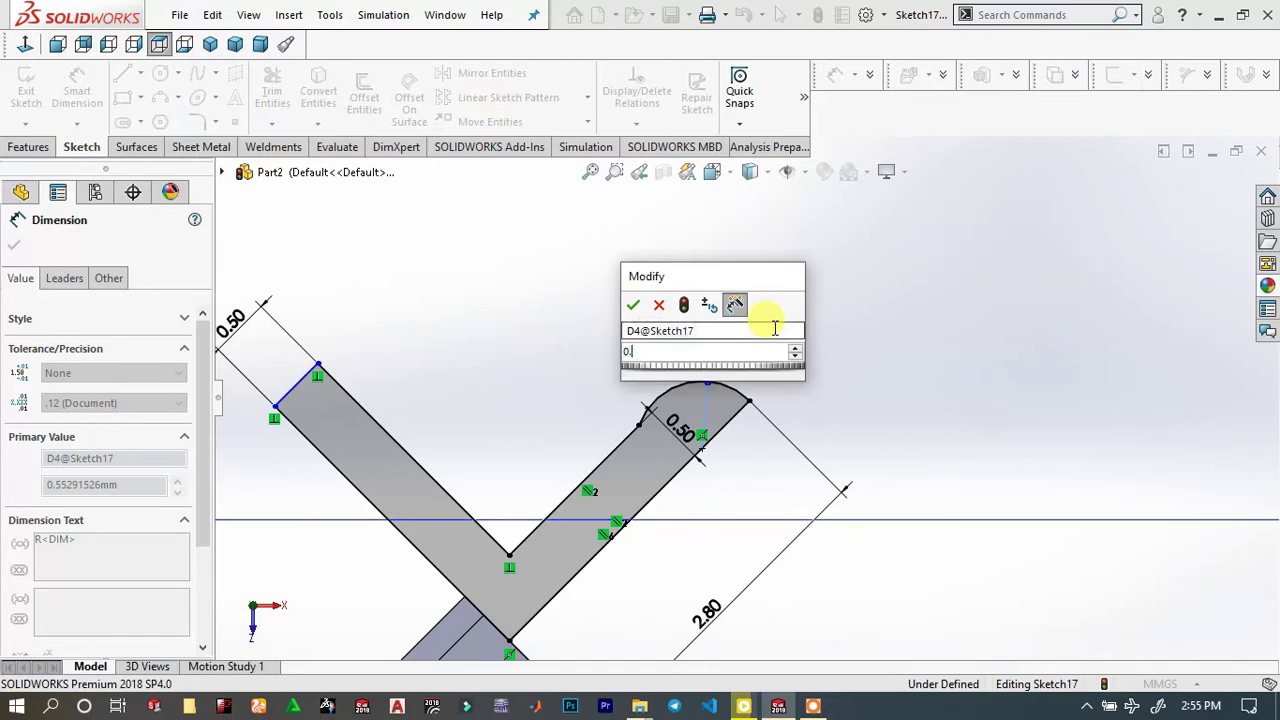
{"action": "type", "text": "0.5"}
{"action": "key", "text": "Return"}
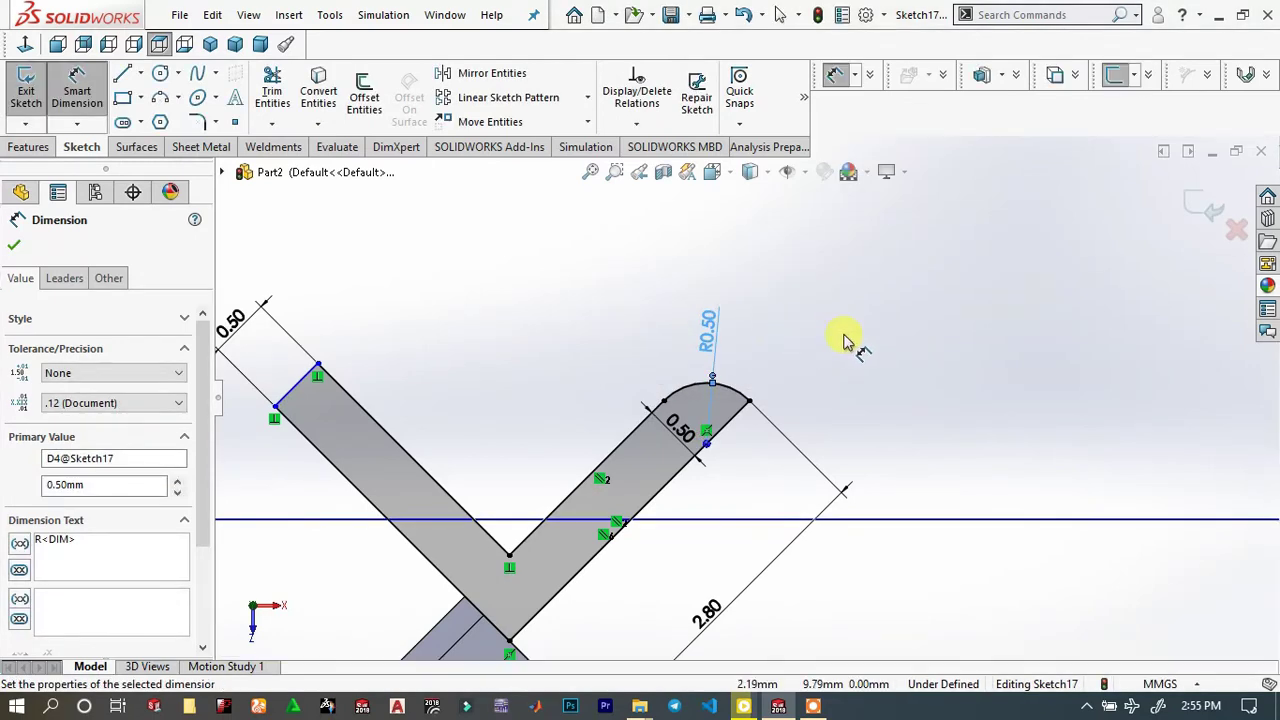
{"action": "left_click", "coordinate": [843, 337]}
Dimension the left arm's angled edge to 1.00 mm, fully defining Sketch17
{"action": "scroll", "coordinate": [720, 405], "scroll_direction": "up", "scroll_amount": 3}
{"action": "scroll", "coordinate": [622, 508], "scroll_direction": "down", "scroll_amount": 1}
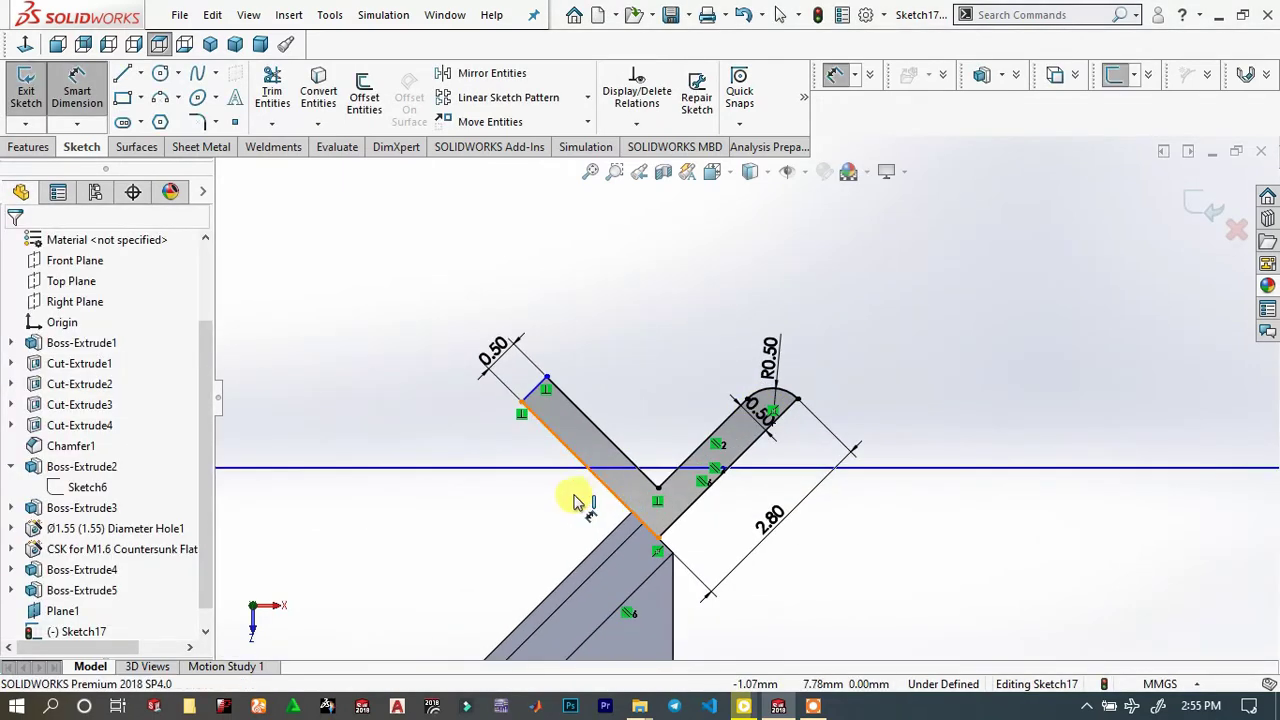
{"action": "left_click", "coordinate": [585, 492]}
{"action": "left_click", "coordinate": [622, 478]}
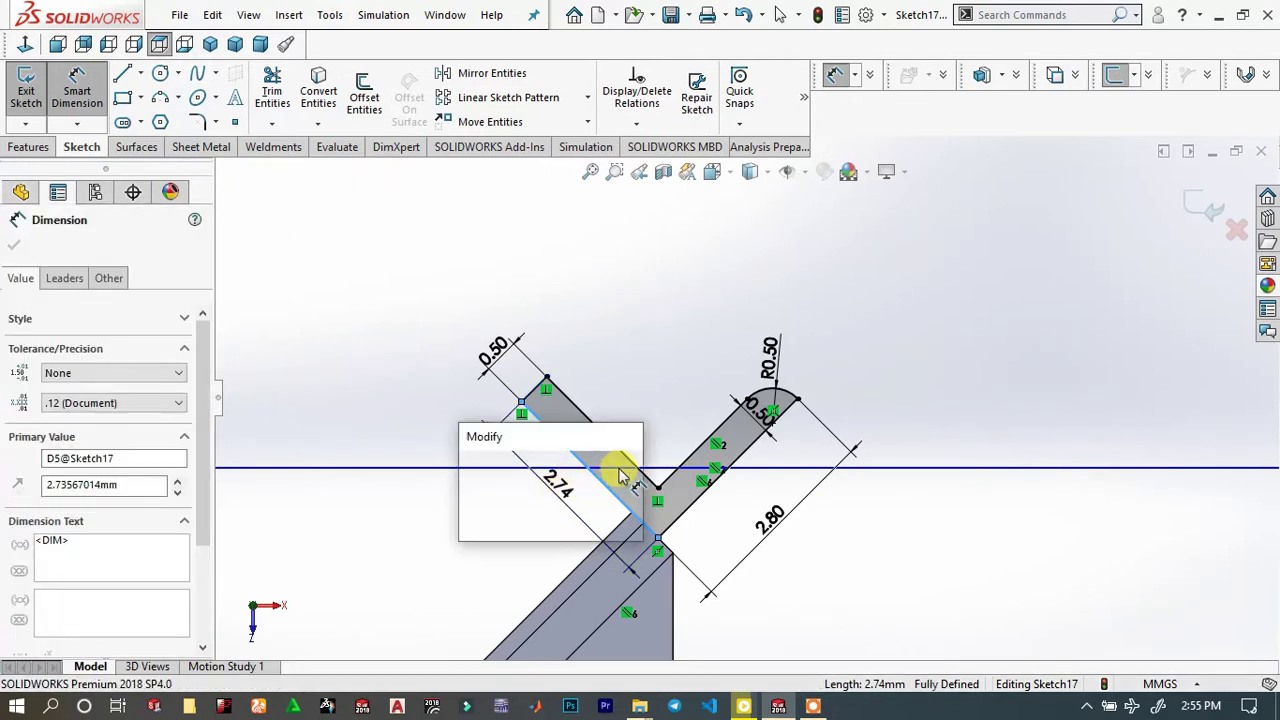
{"action": "key", "text": "Return"}
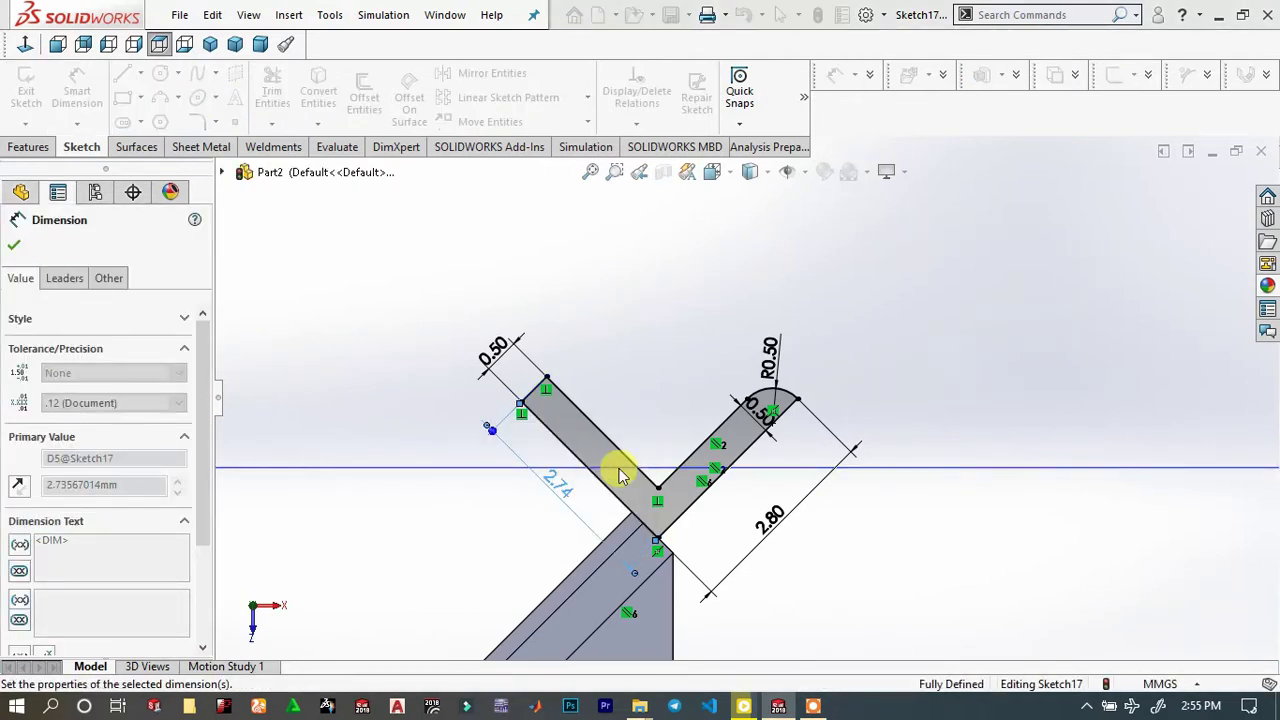
{"action": "scroll", "coordinate": [760, 500], "scroll_direction": "down", "scroll_amount": 3}
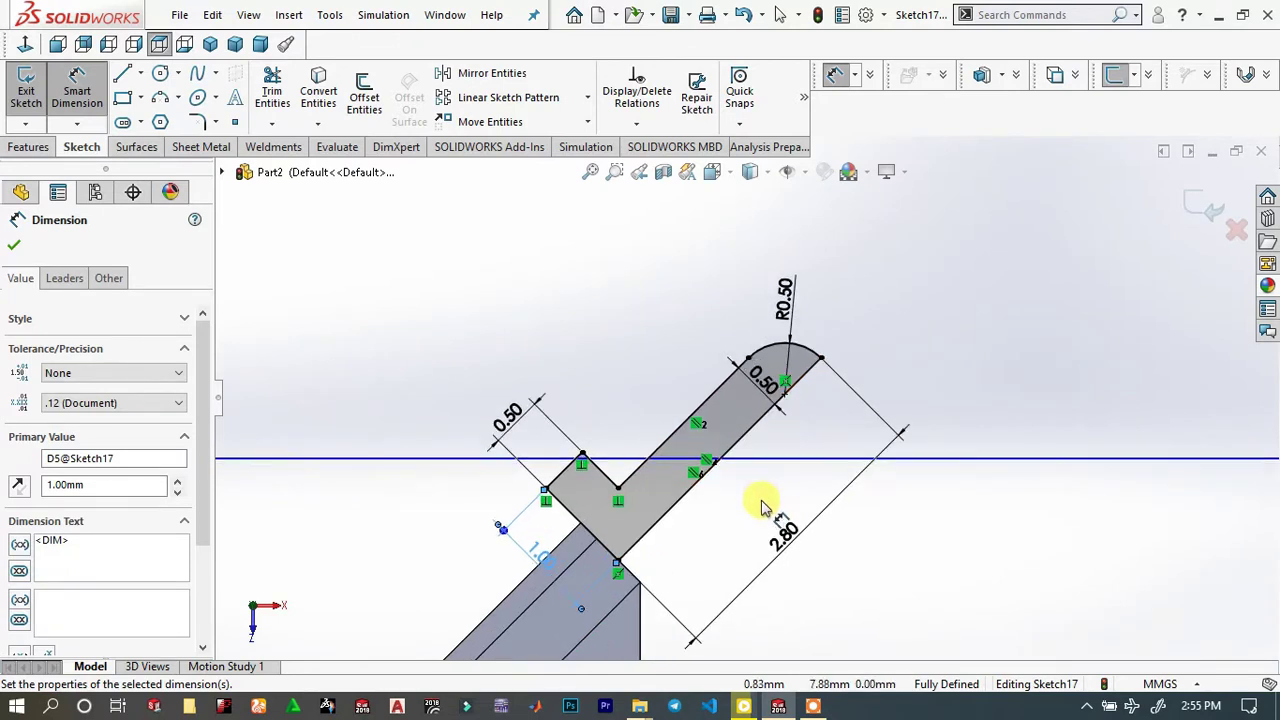
{"action": "left_click", "coordinate": [1000, 500]}
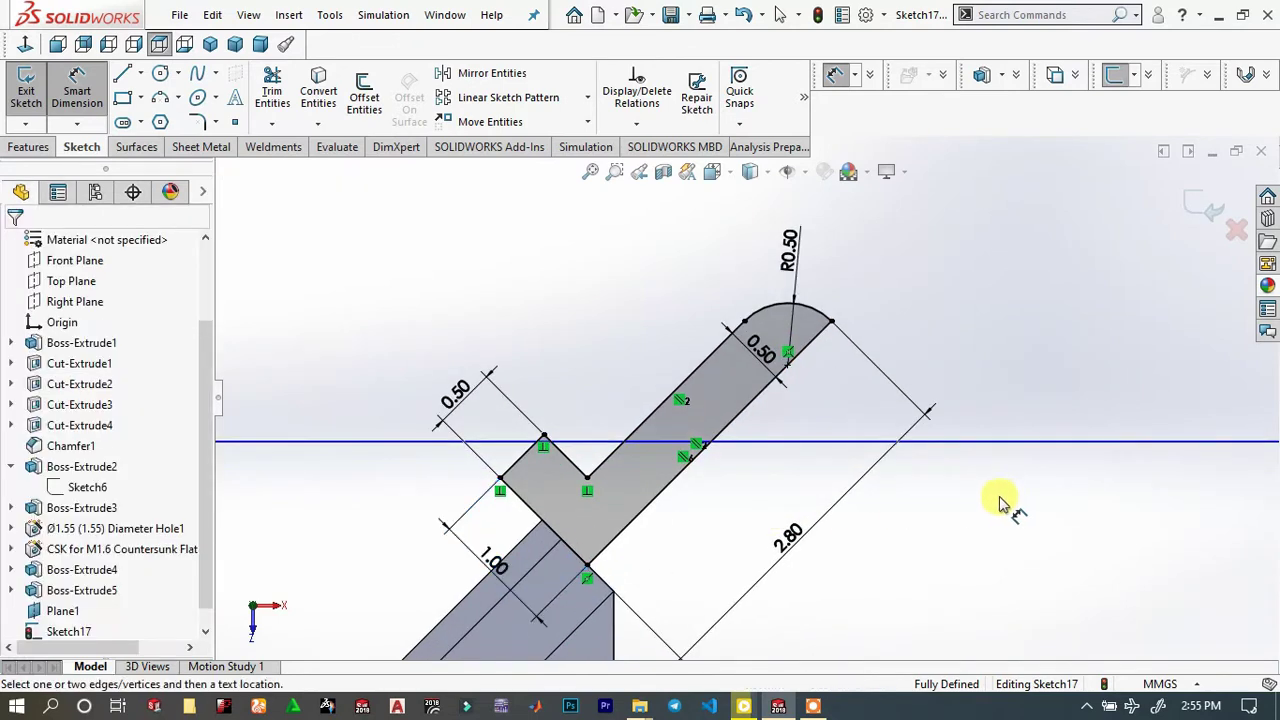
{"action": "left_click", "coordinate": [30, 147]}
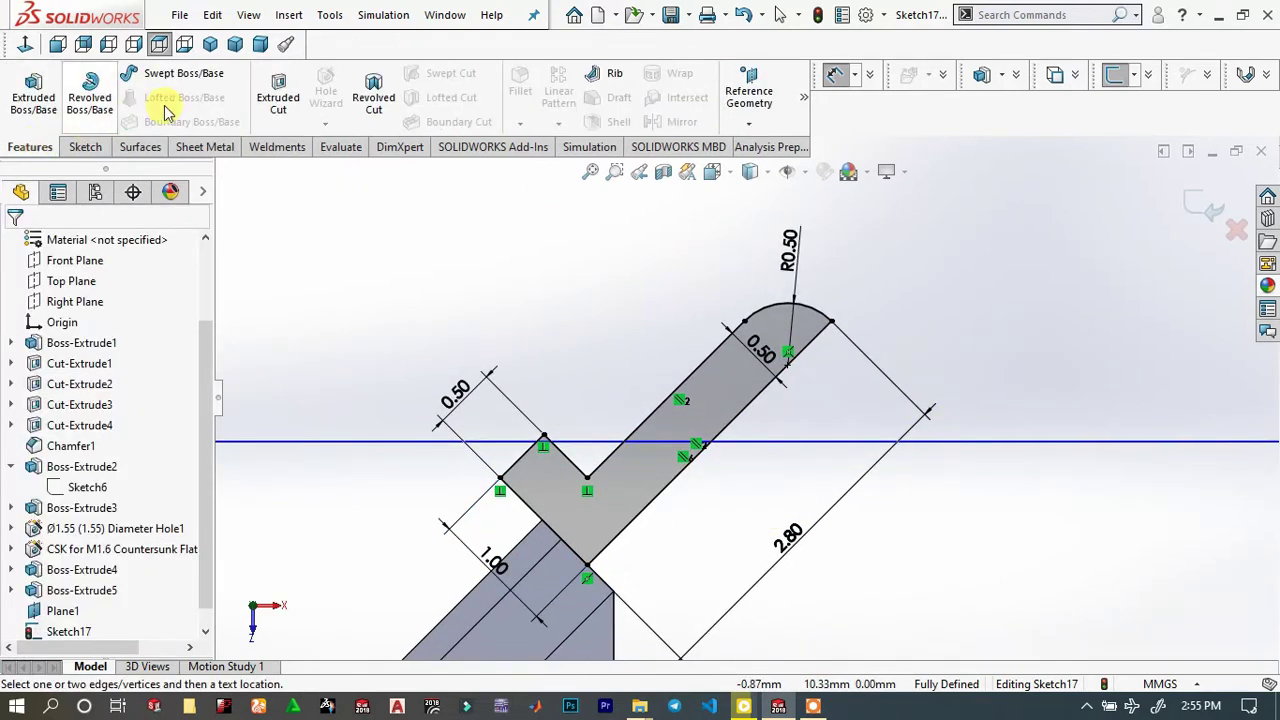
Revolve Sketch17 a full 360° about its long edge into a dome-tipped pin
{"action": "left_click", "coordinate": [89, 100]}
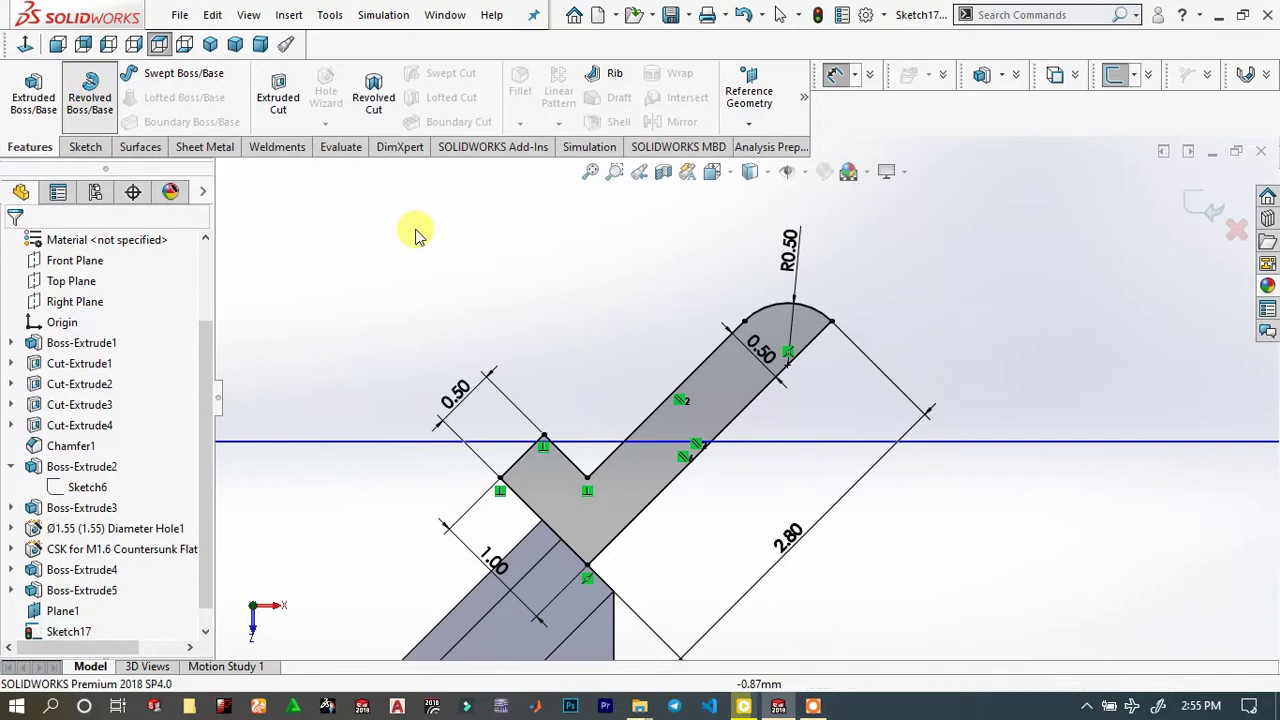
{"action": "left_click", "coordinate": [750, 413]}
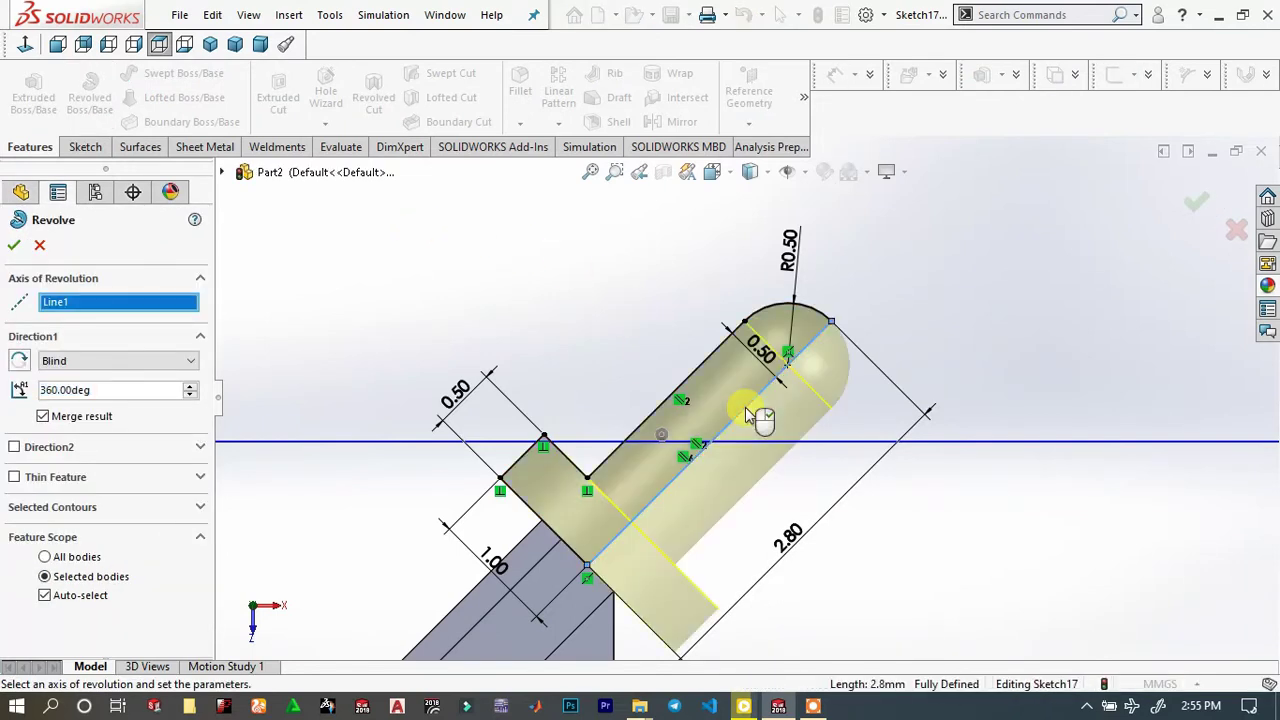
{"action": "left_click", "coordinate": [14, 248]}
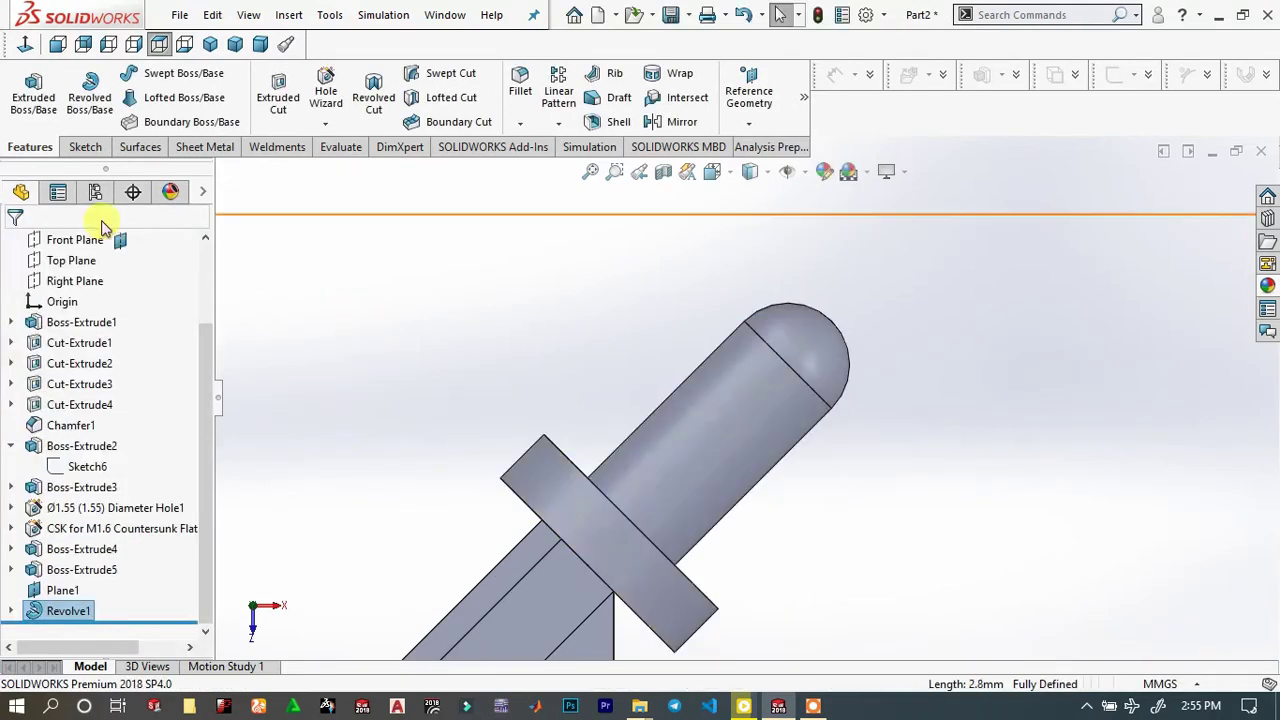
{"action": "middle_click_drag", "start_coordinate": [528, 491], "coordinate": [591, 537]}
Save the part as 'Part2 blade holder' in the helicopter folder
{"action": "scroll", "coordinate": [743, 517], "scroll_direction": "up", "scroll_amount": 5}
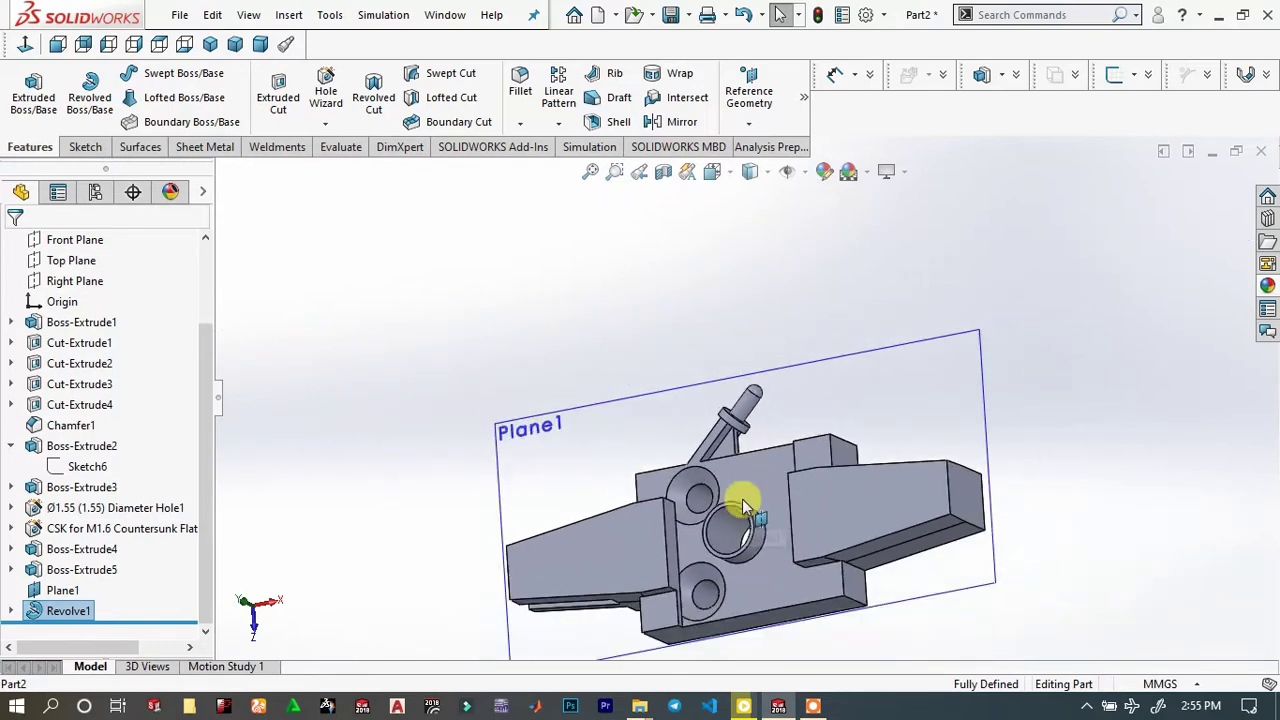
{"action": "scroll", "coordinate": [746, 495], "scroll_direction": "up", "scroll_amount": 2}
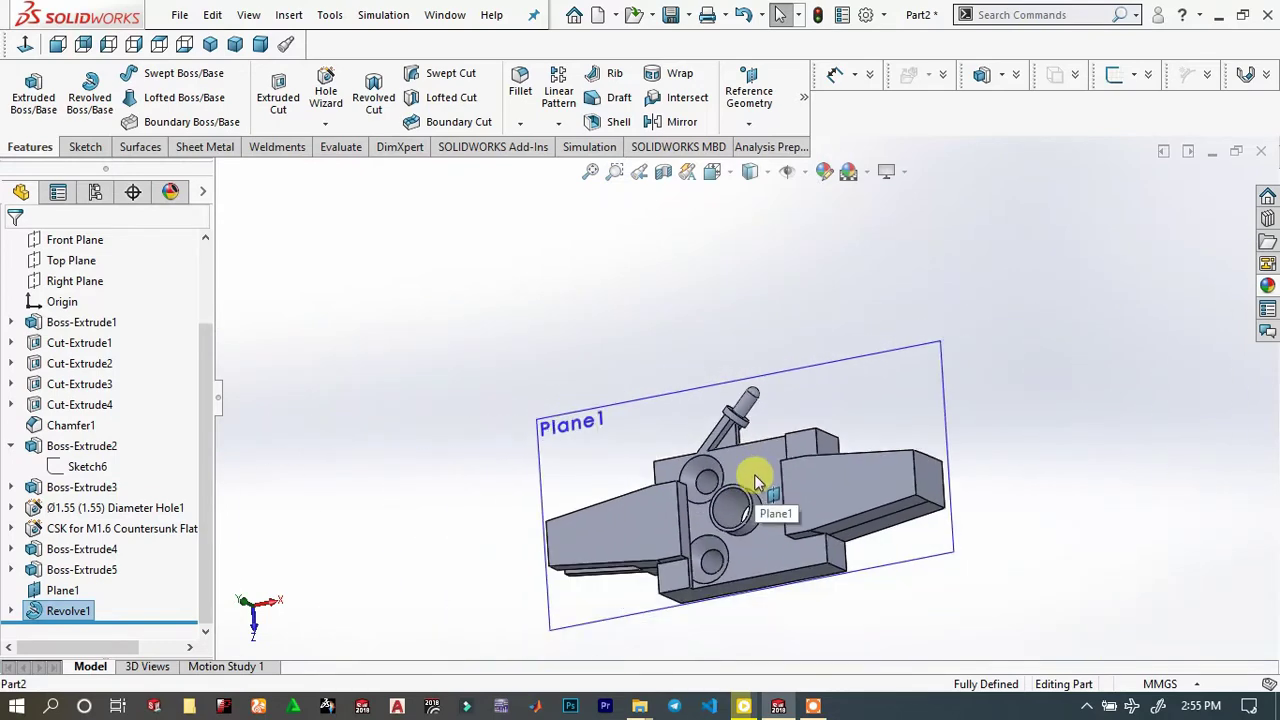
{"action": "left_click", "coordinate": [675, 14]}
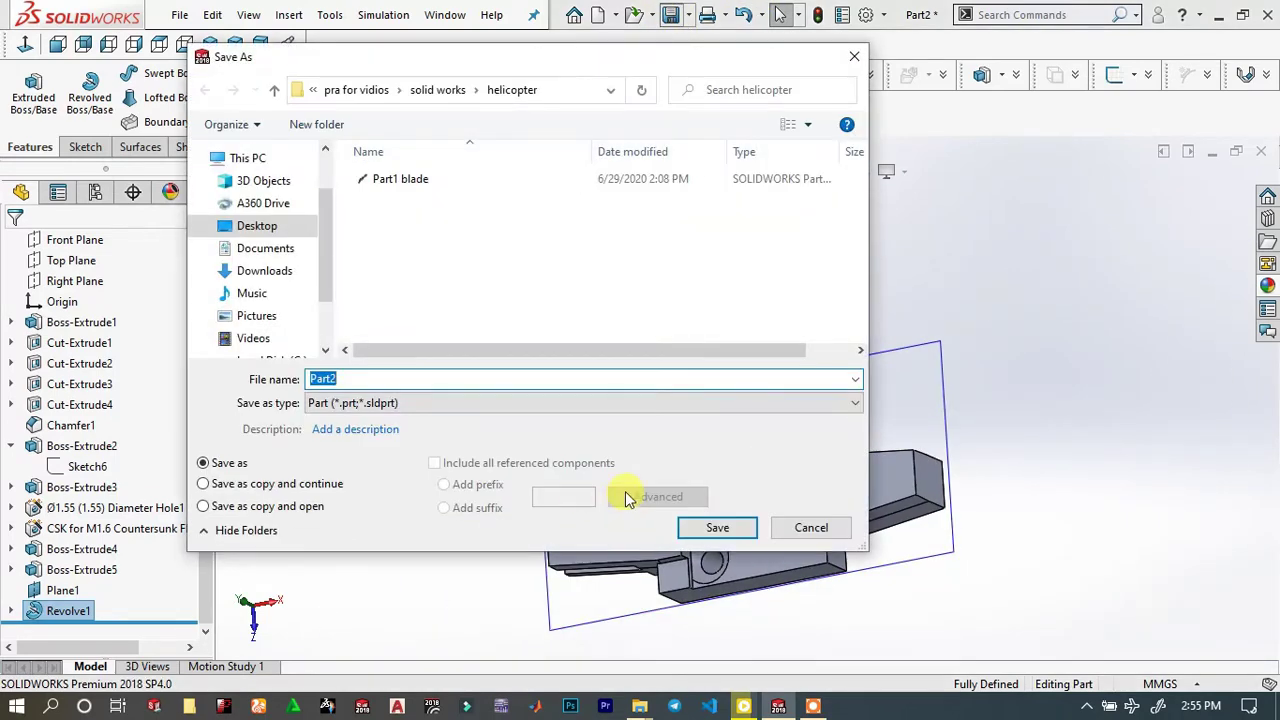
{"action": "left_click", "coordinate": [404, 380]}
{"action": "left_click", "coordinate": [725, 525]}
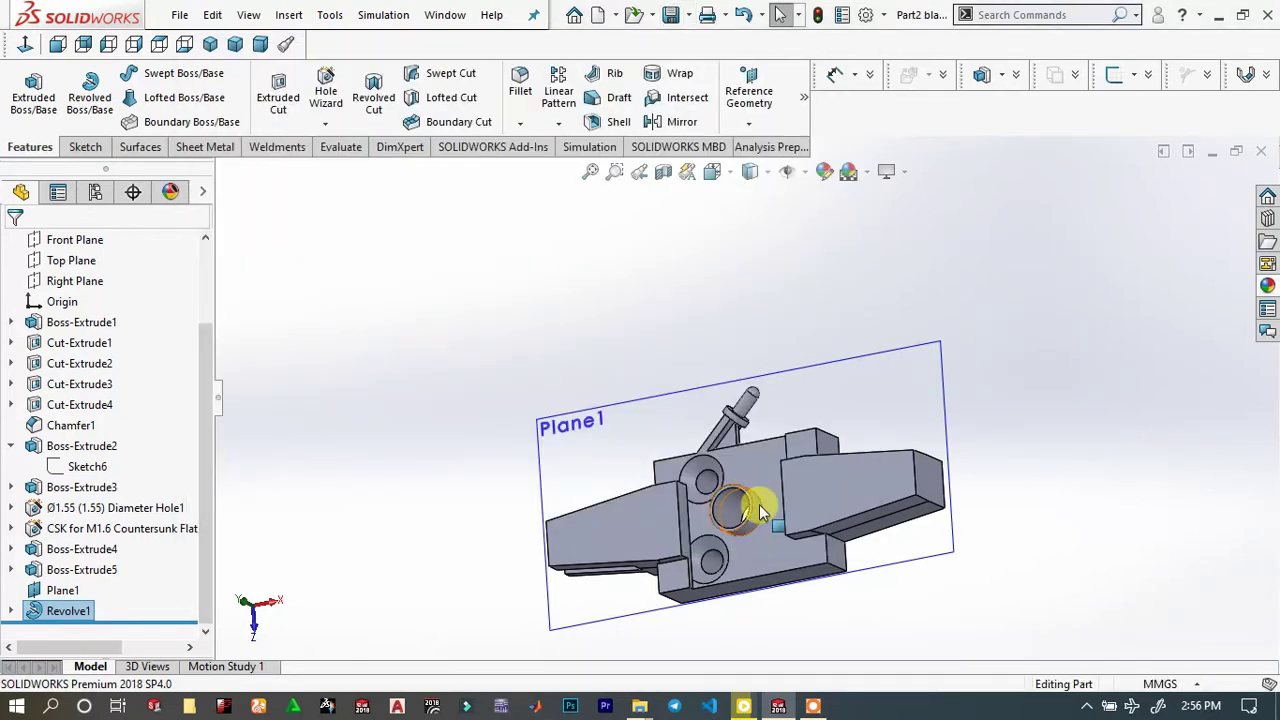
{"action": "scroll", "coordinate": [788, 518], "scroll_direction": "down", "scroll_amount": 1}
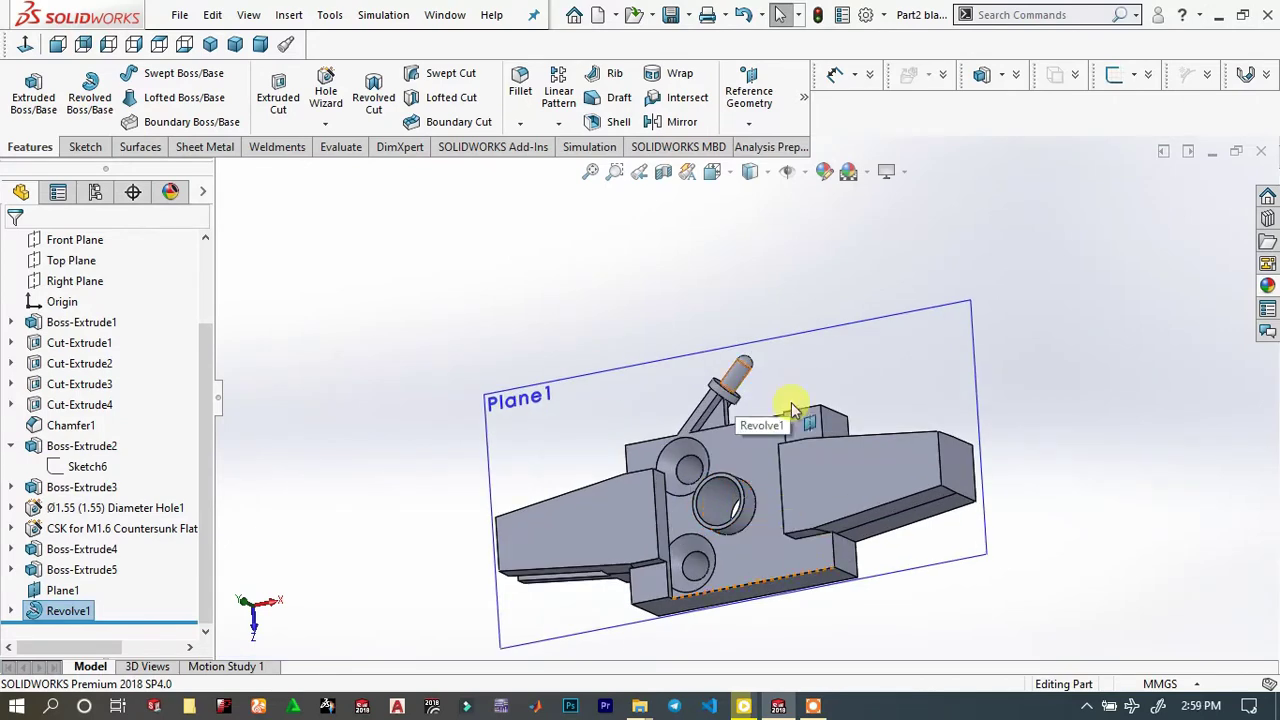
{"action": "scroll", "coordinate": [745, 495], "scroll_direction": "down", "scroll_amount": 4}
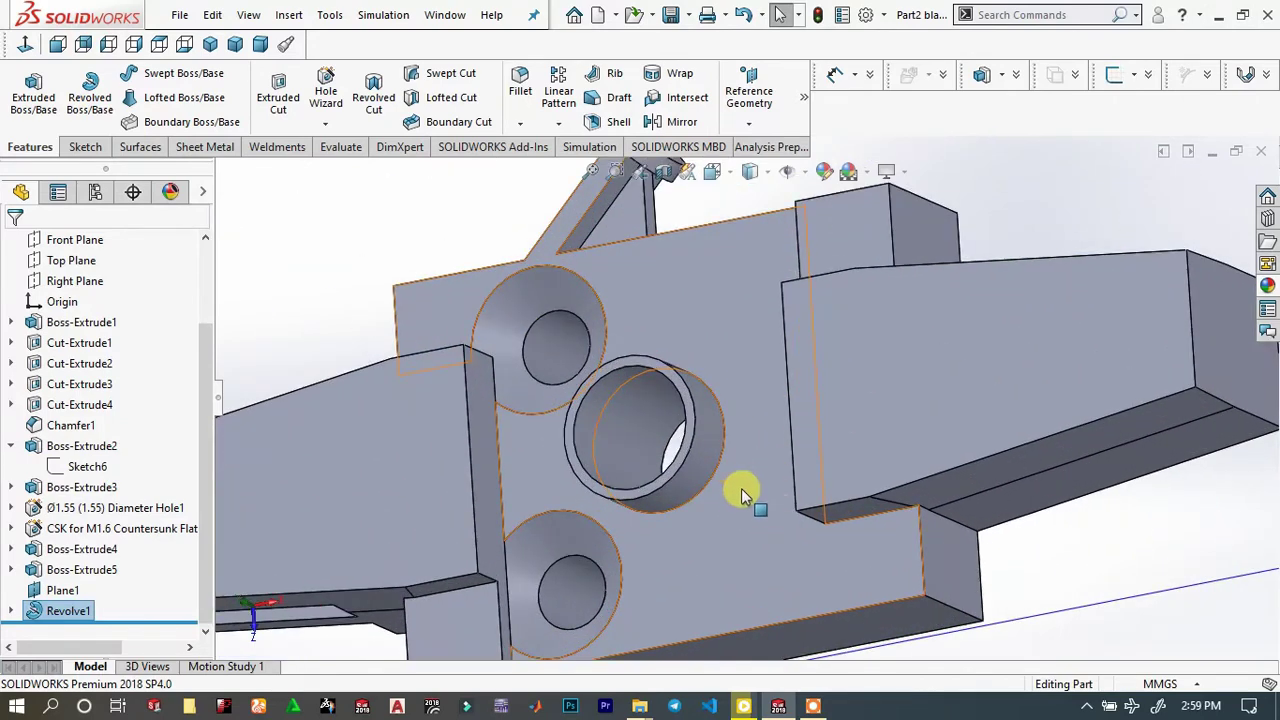
{"action": "left_click", "coordinate": [748, 407]}
Sketch on the flat face and convert the central hole's edge into a 3 mm circle
{"action": "left_click", "coordinate": [840, 357]}
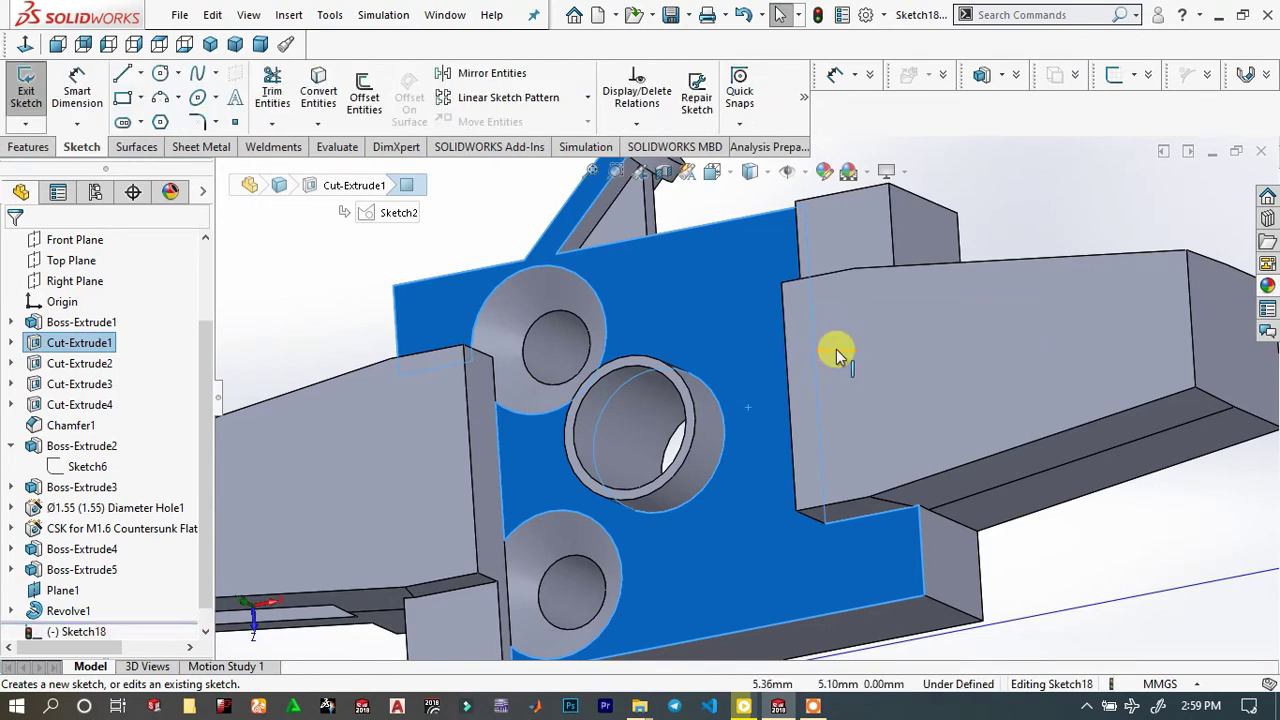
{"action": "scroll", "coordinate": [726, 434], "scroll_direction": "down", "scroll_amount": 5}
{"action": "middle_click_drag", "start_coordinate": [726, 404], "coordinate": [771, 371]}
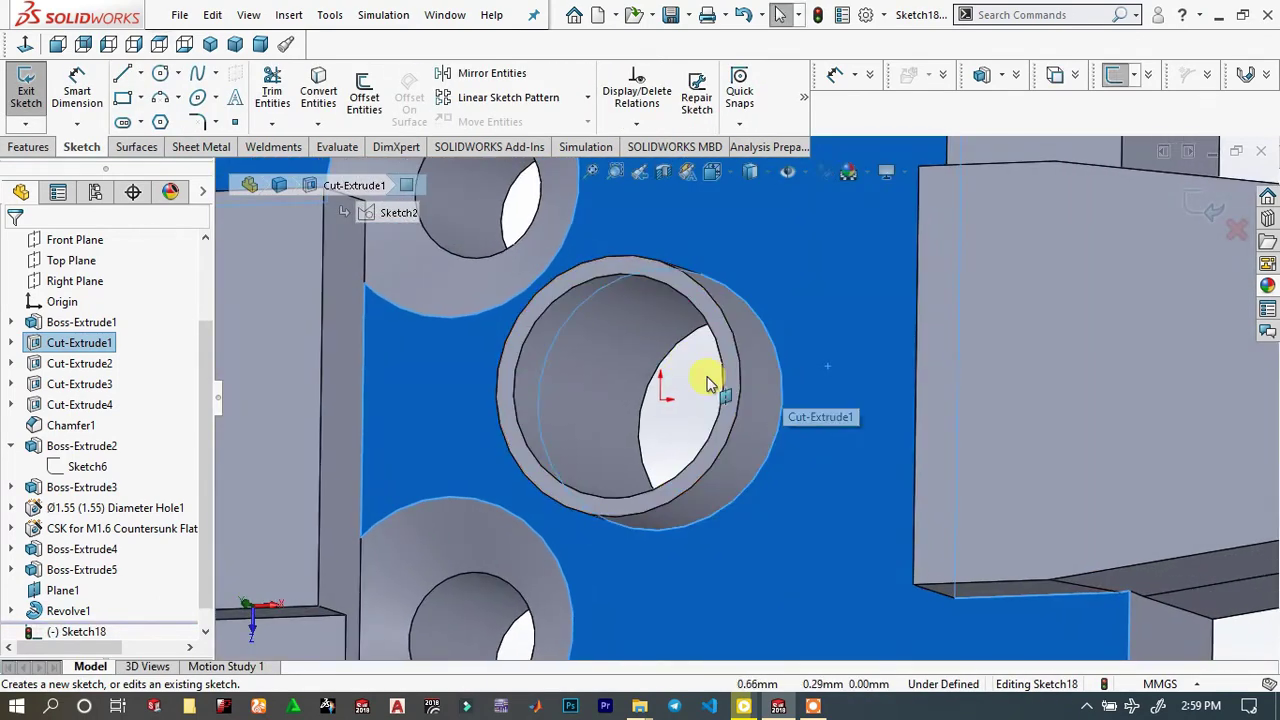
{"action": "left_click", "coordinate": [724, 383]}
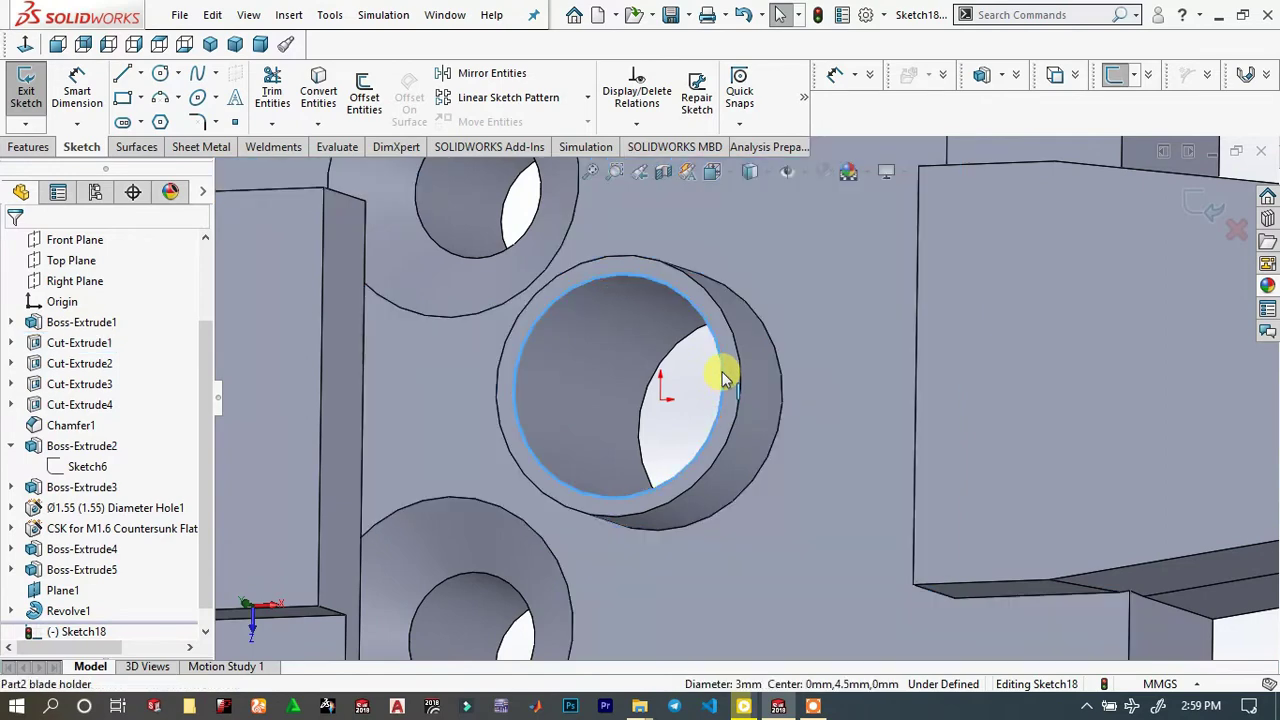
{"action": "left_click", "coordinate": [318, 105]}
{"action": "scroll", "coordinate": [670, 280], "scroll_direction": "down", "scroll_amount": 2}
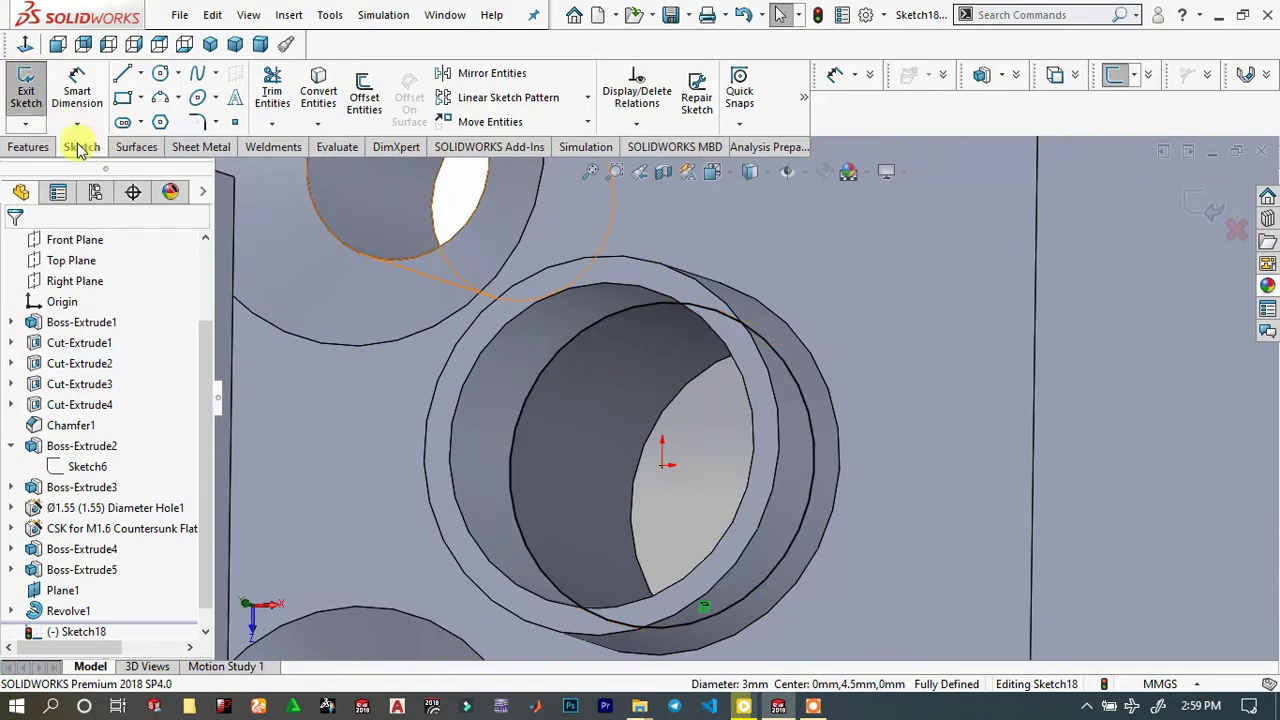
Extrude the circle as a boss Up To Surface, ending at the outer ring face
{"action": "left_click", "coordinate": [30, 147]}
{"action": "left_click", "coordinate": [55, 100]}
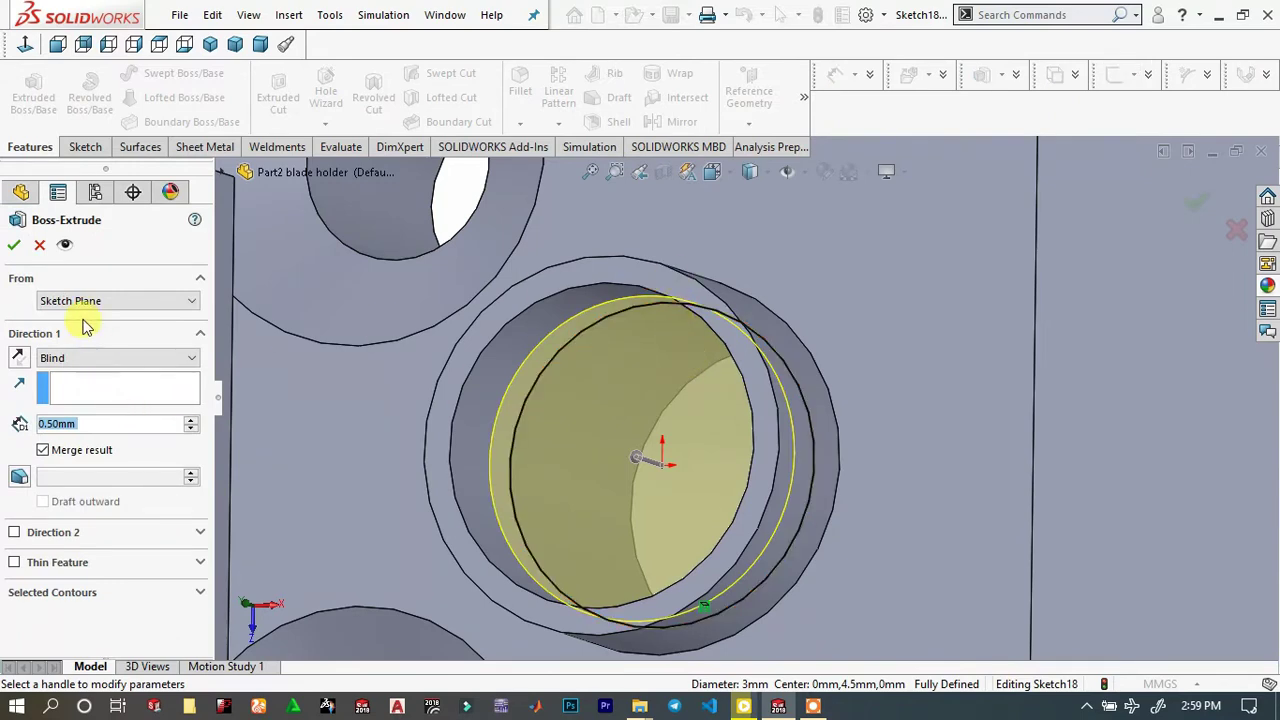
{"action": "left_click", "coordinate": [138, 300]}
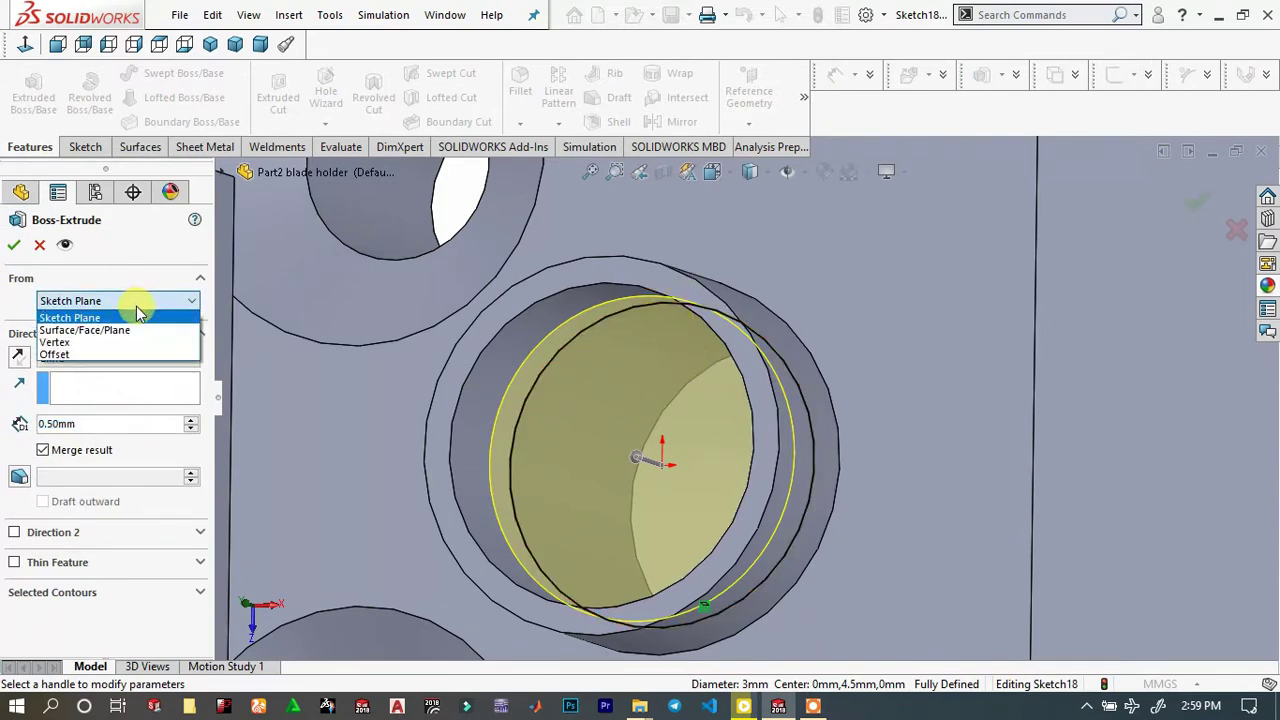
{"action": "left_click", "coordinate": [130, 301]}
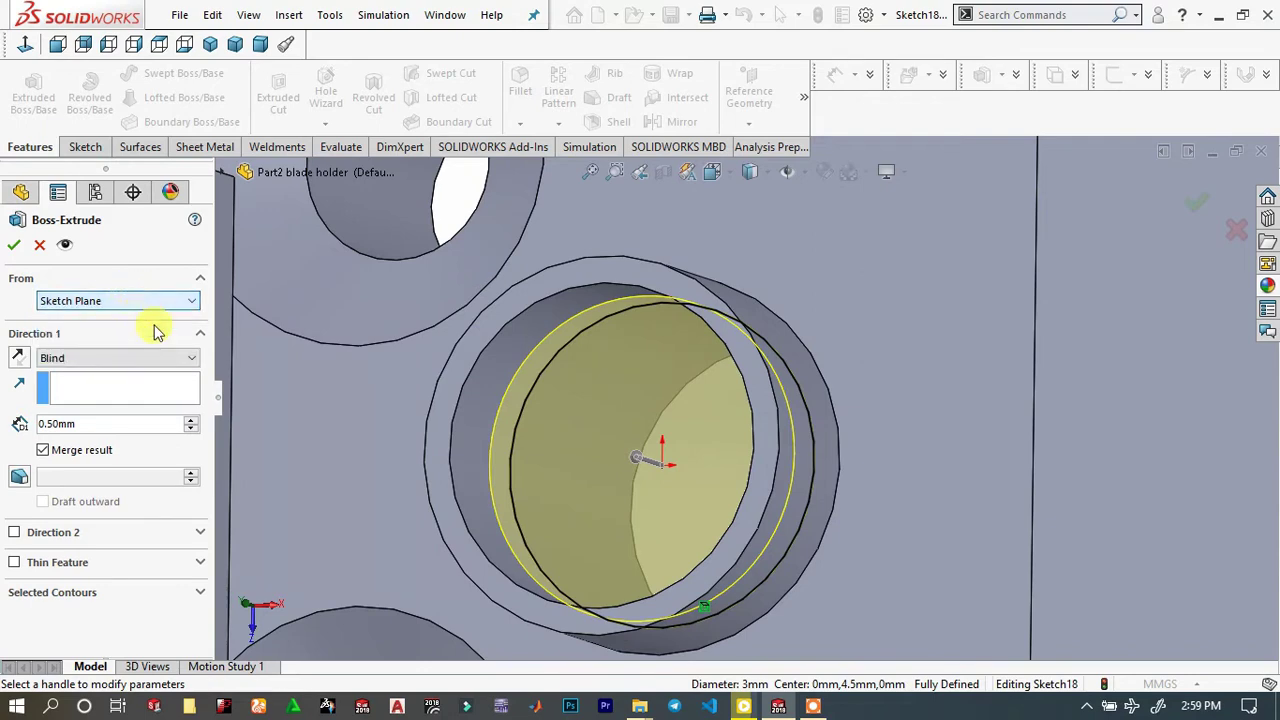
{"action": "left_click", "coordinate": [135, 400]}
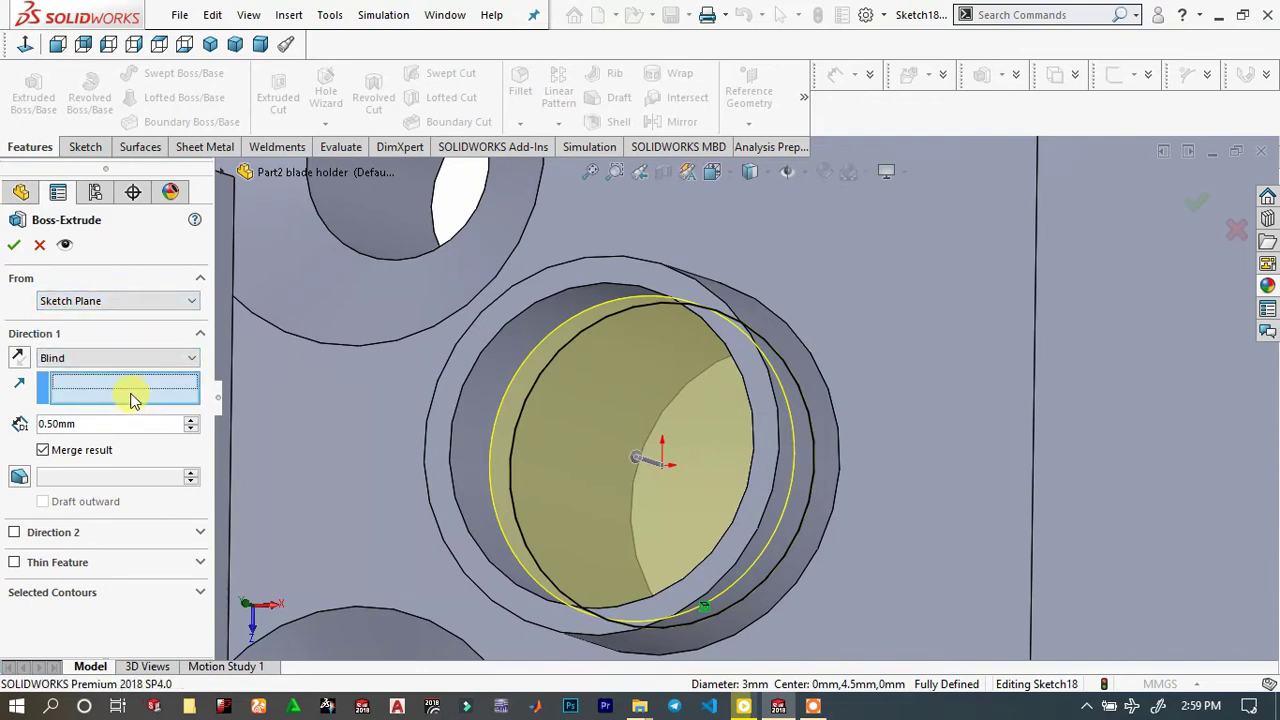
{"action": "left_click", "coordinate": [128, 360]}
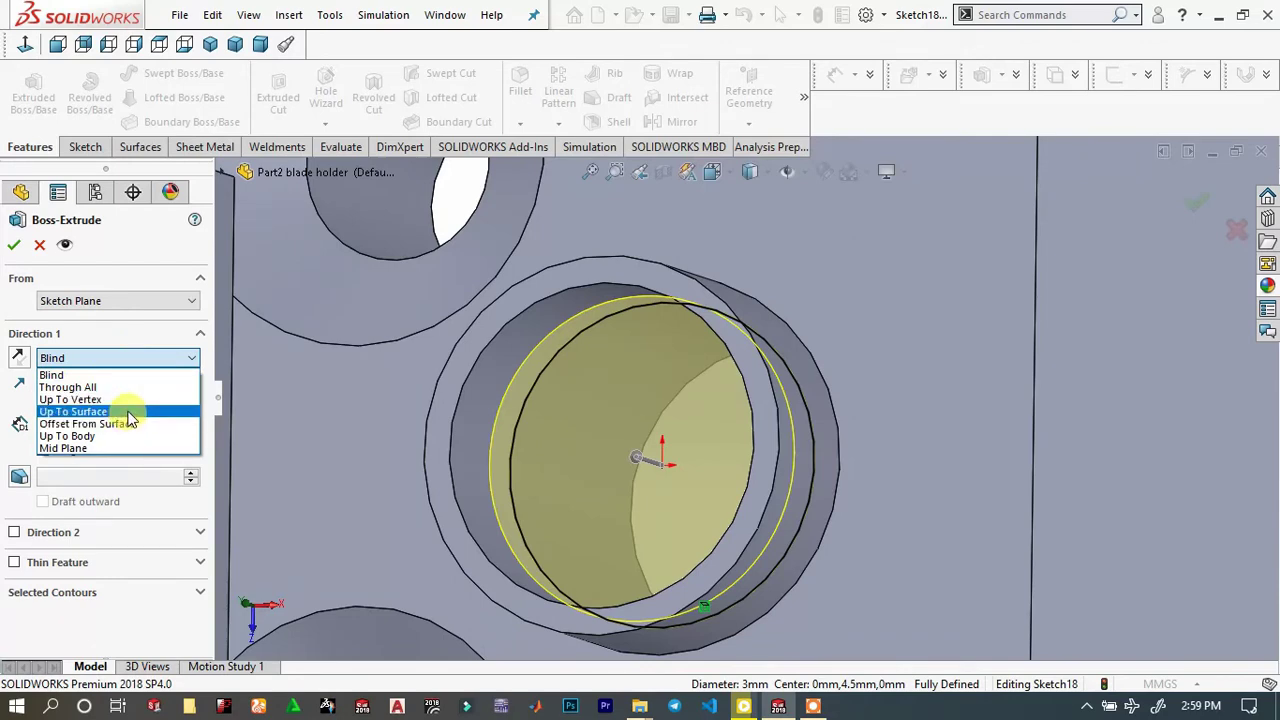
{"action": "left_click", "coordinate": [128, 412]}
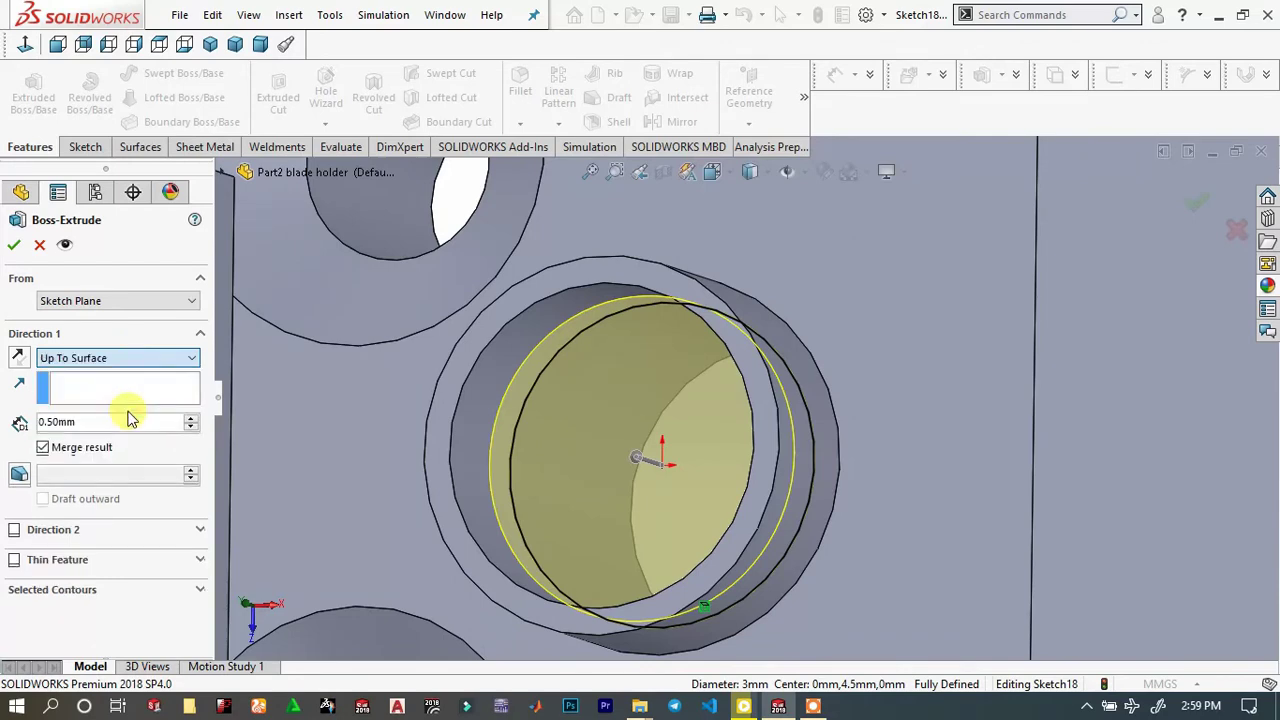
{"action": "left_click", "coordinate": [468, 341]}
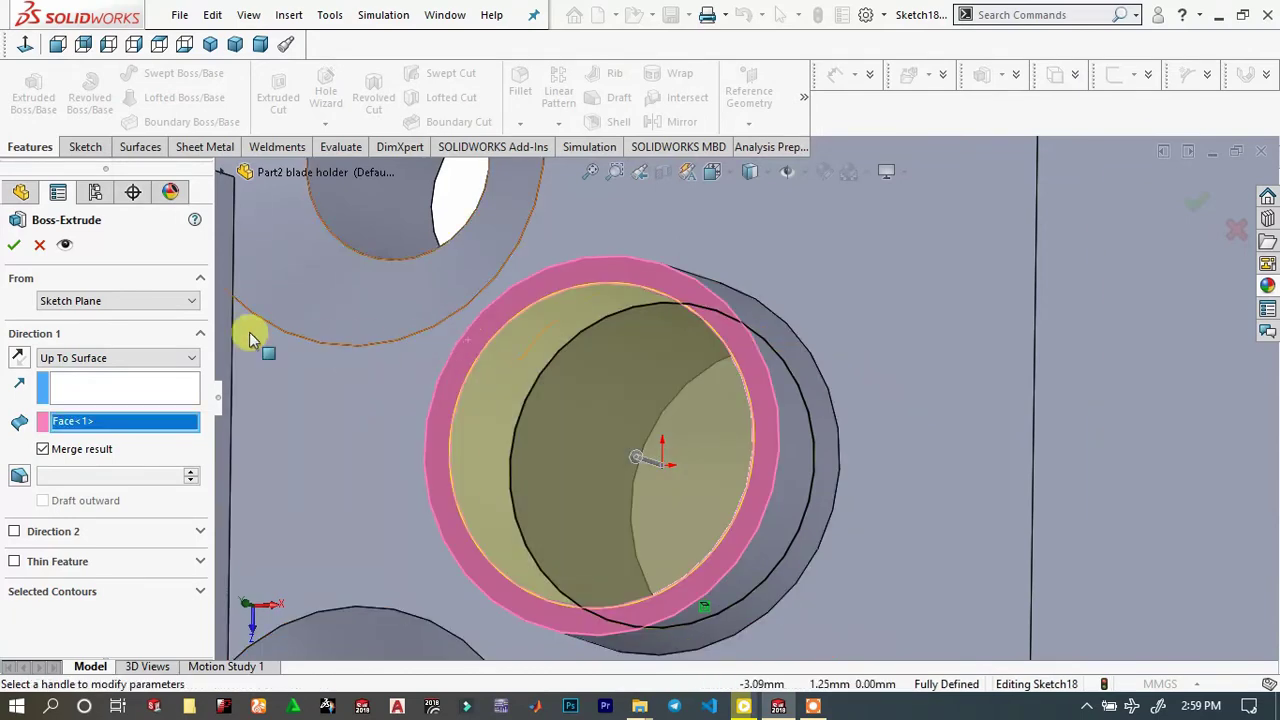
{"action": "left_click", "coordinate": [13, 245]}
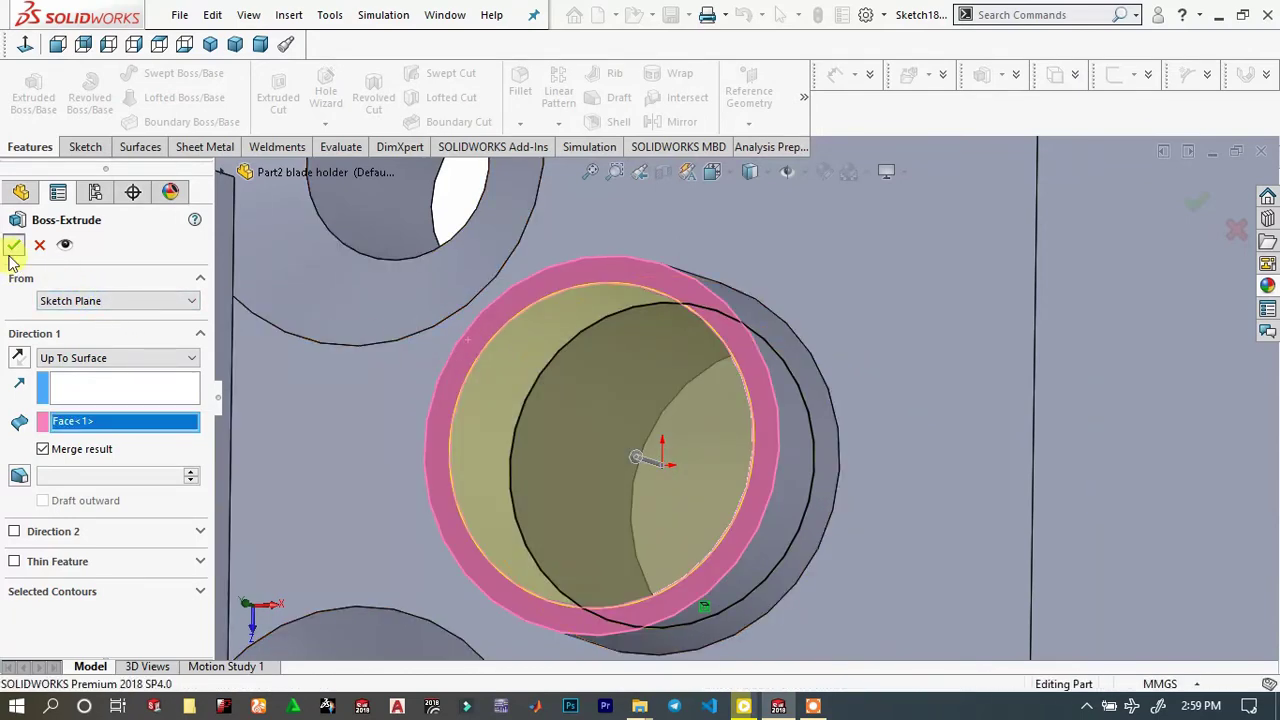
Select Plane1 and hide it while reviewing the part
{"action": "key", "text": "f"}
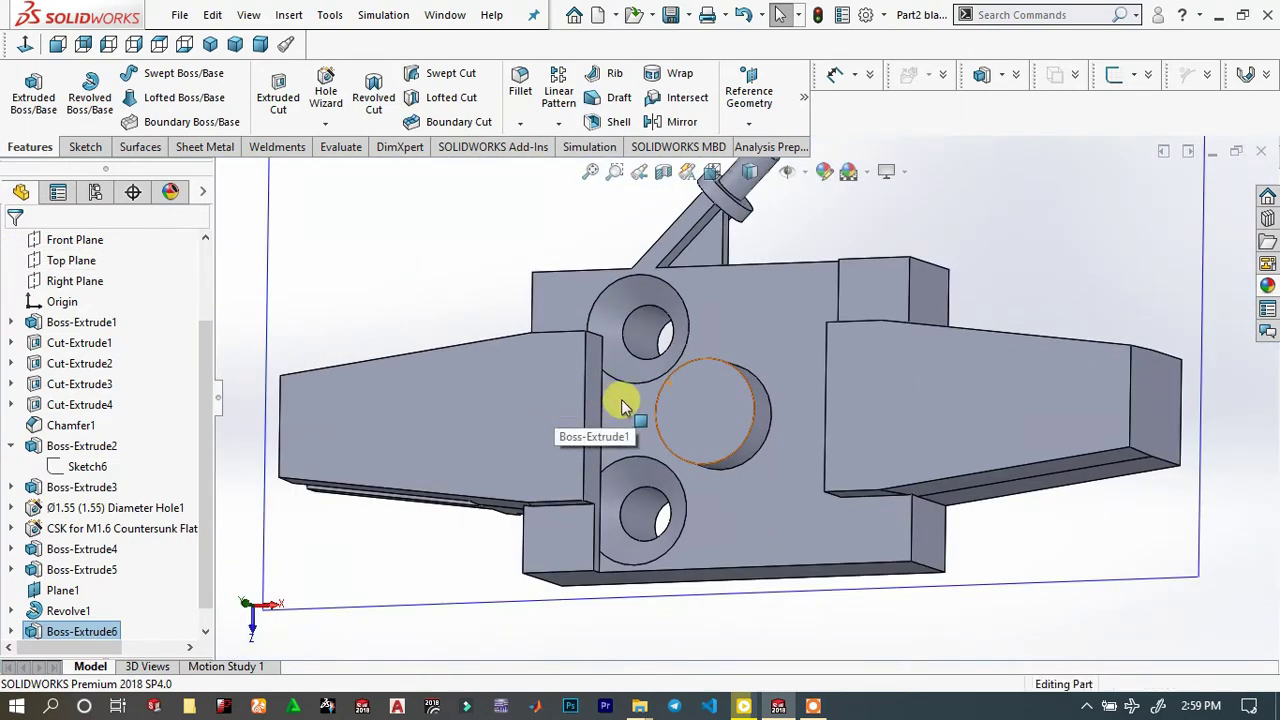
{"action": "middle_click_drag", "start_coordinate": [614, 408], "coordinate": [640, 360]}
{"action": "left_click", "coordinate": [640, 360]}
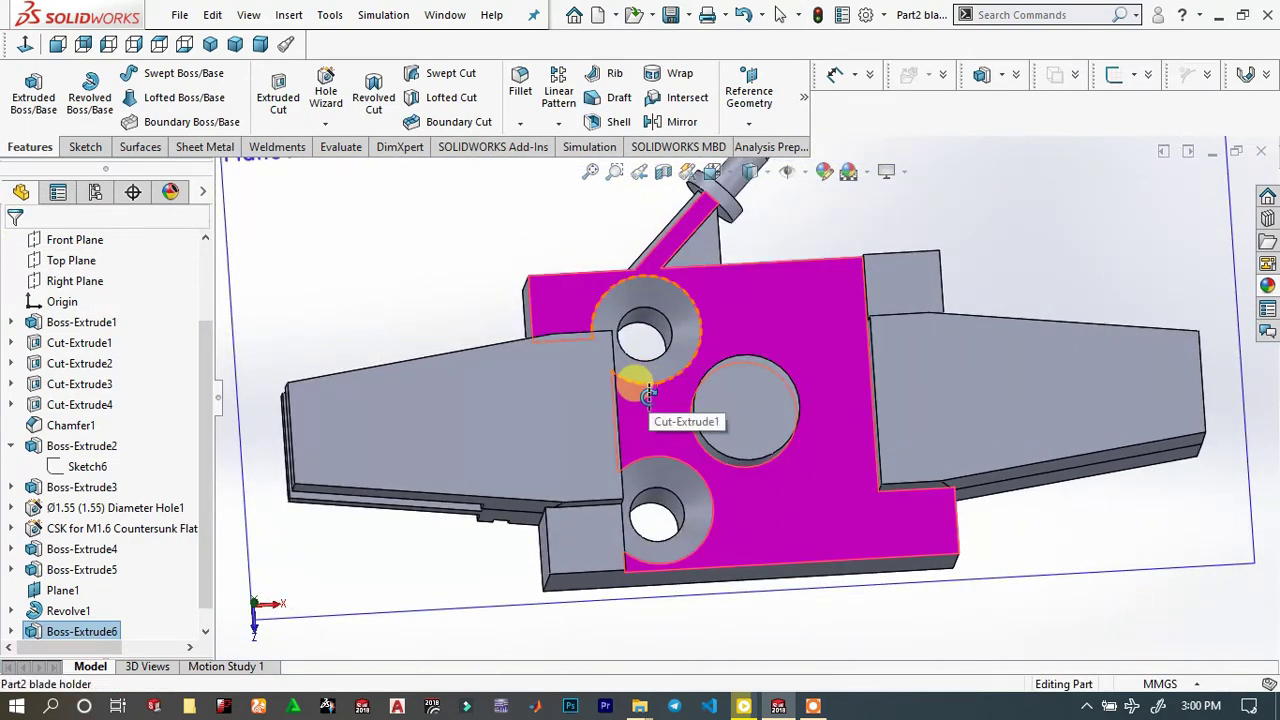
{"action": "scroll", "coordinate": [995, 290], "scroll_direction": "up", "scroll_amount": 2}
{"action": "left_click", "coordinate": [995, 290]}
{"action": "middle_click_drag", "start_coordinate": [1003, 372], "coordinate": [745, 328]}
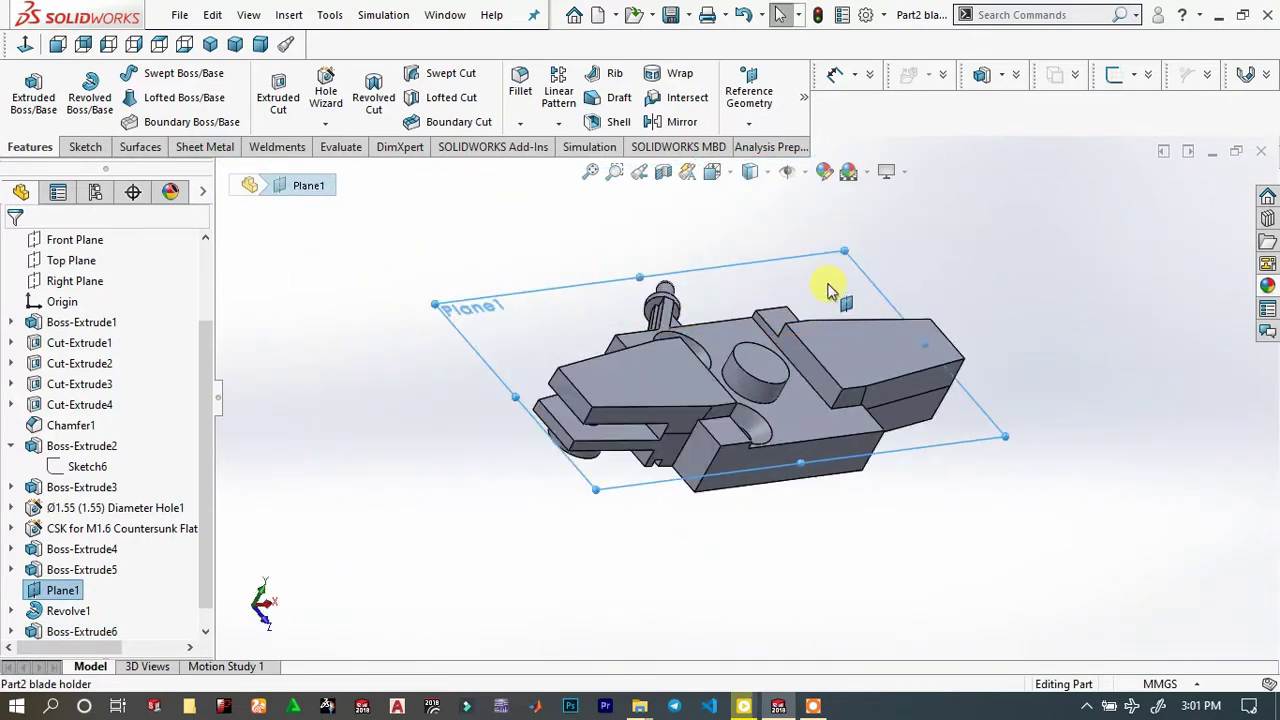
{"action": "left_click", "coordinate": [952, 232]}
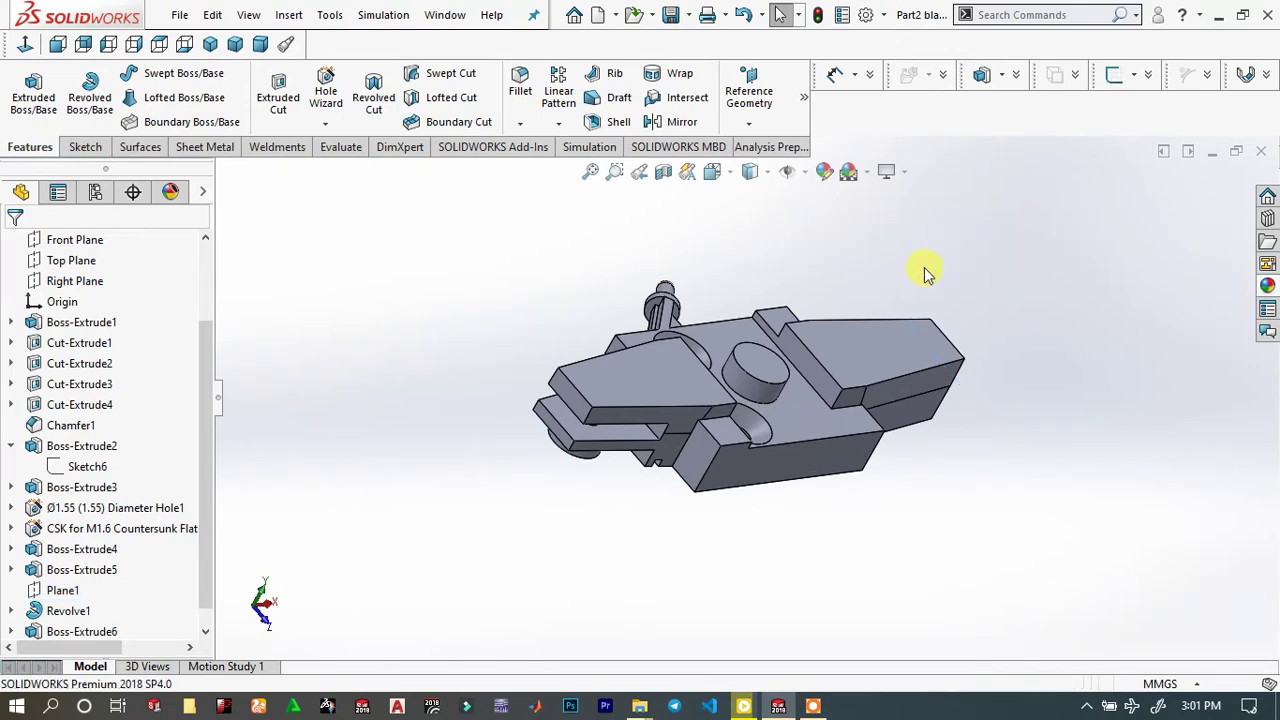
Collapse Boss-Extrude2 in the feature tree and select the Right Plane
{"action": "middle_click_drag", "start_coordinate": [925, 272], "coordinate": [740, 220]}
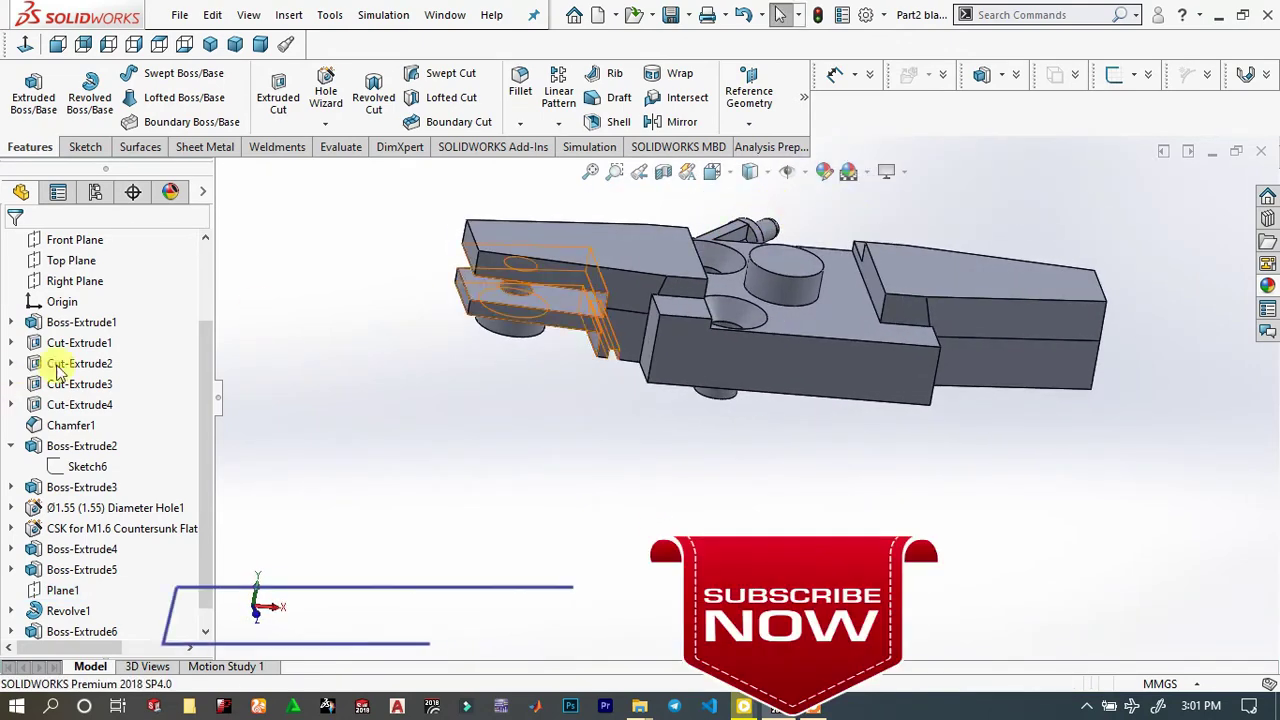
{"action": "scroll", "coordinate": [57, 400], "scroll_direction": "up", "scroll_amount": 3}
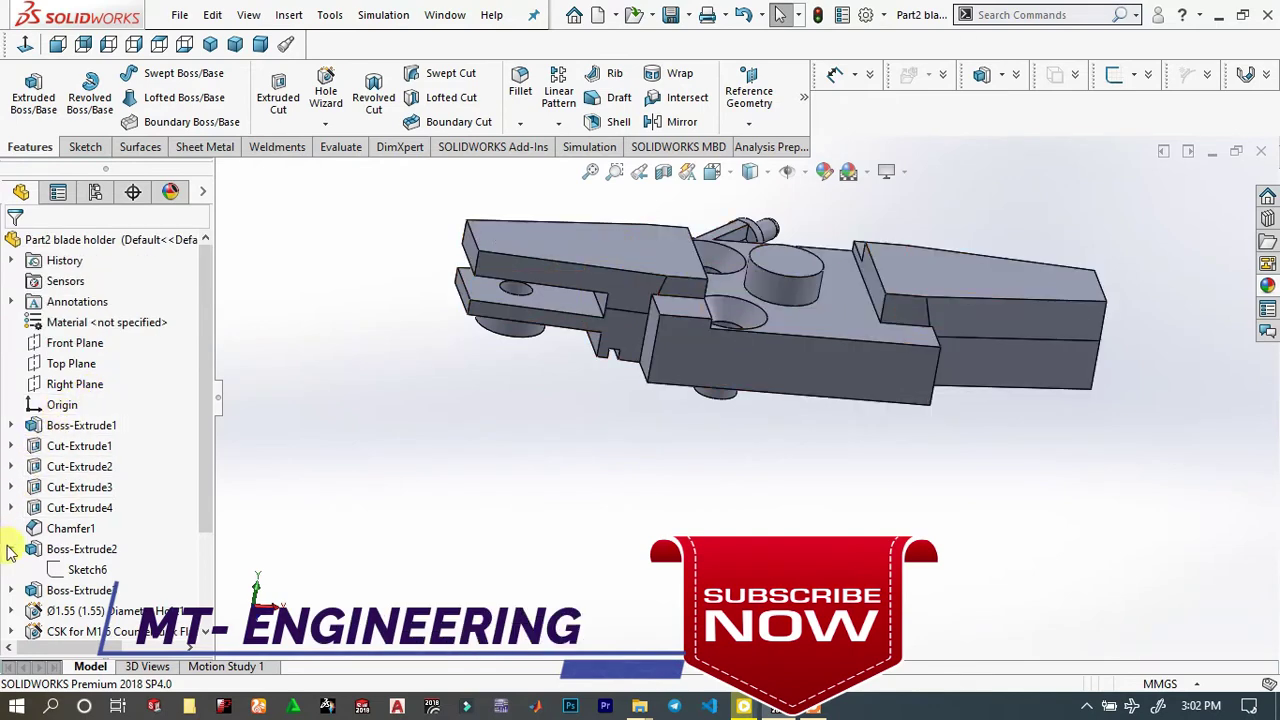
{"action": "left_click", "coordinate": [11, 549]}
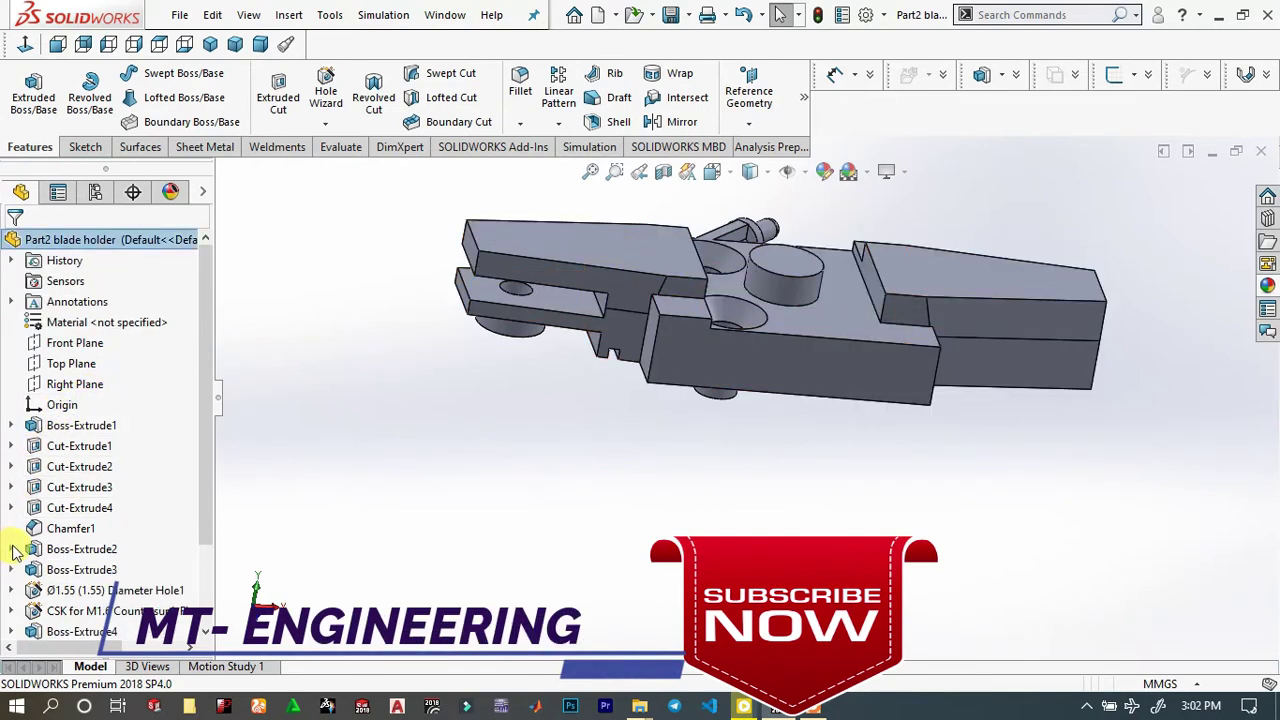
{"action": "left_click", "coordinate": [66, 389]}
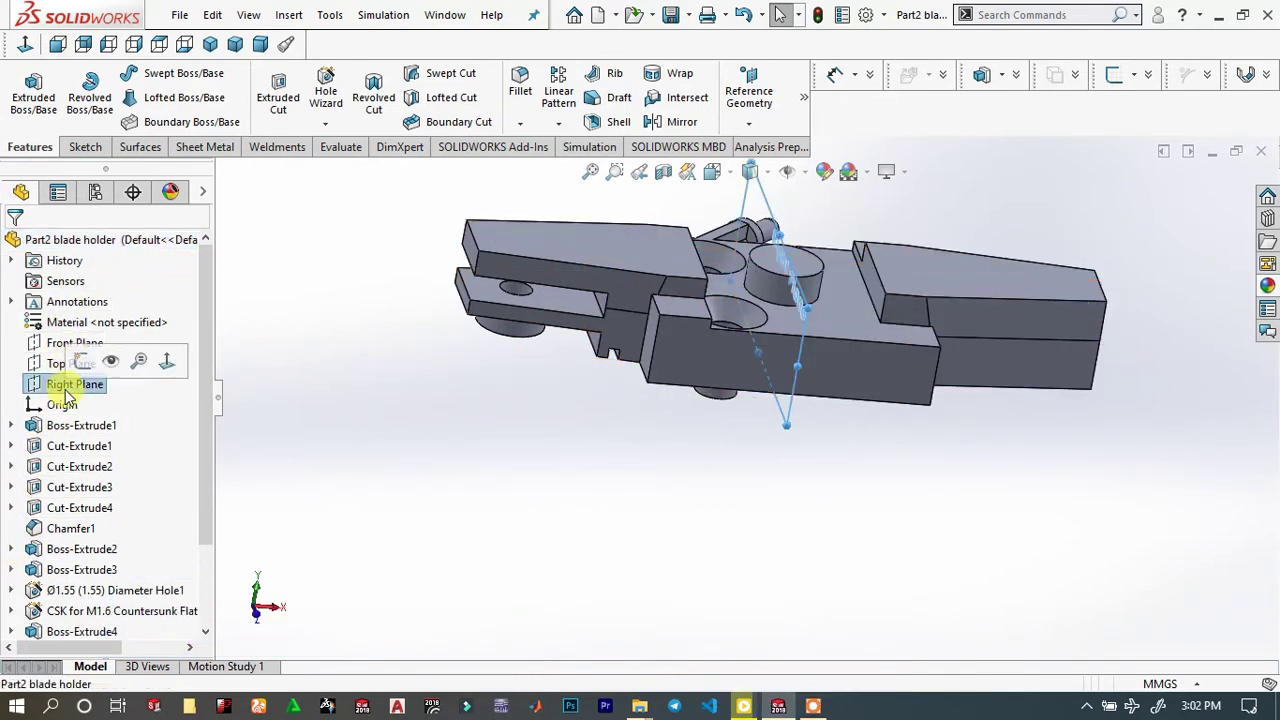
Mirror Ø1.55 Diameter Hole1 and the M1.6 countersunk screw hole about the Right Plane
{"action": "left_click", "coordinate": [676, 122]}
{"action": "scroll", "coordinate": [845, 360], "scroll_direction": "down", "scroll_amount": 3}
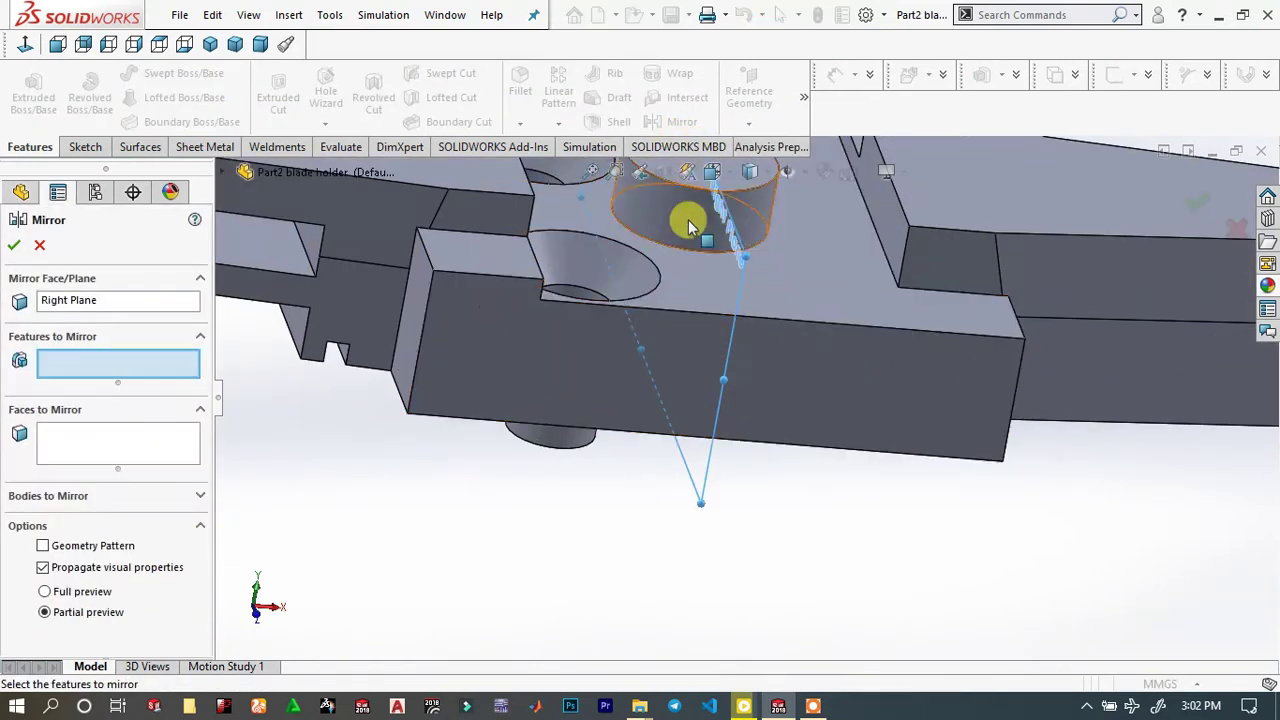
{"action": "left_click", "coordinate": [245, 172]}
{"action": "key", "text": "f"}
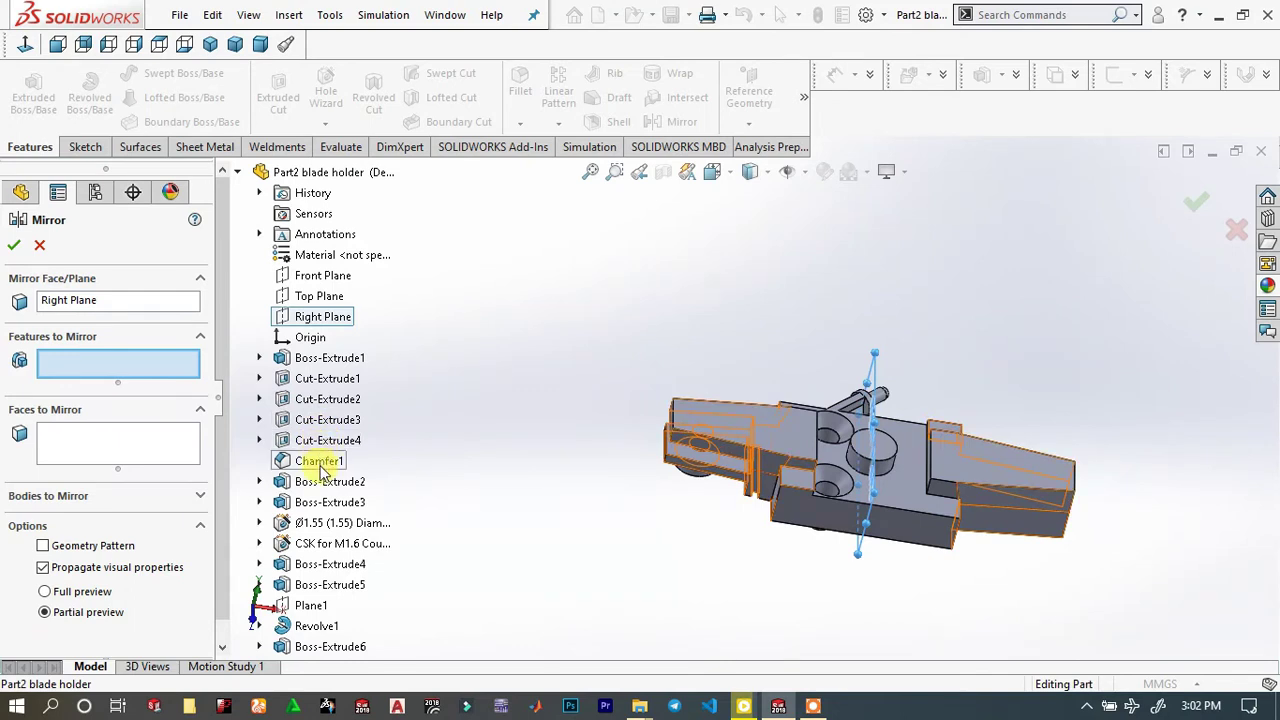
{"action": "left_click", "coordinate": [322, 530]}
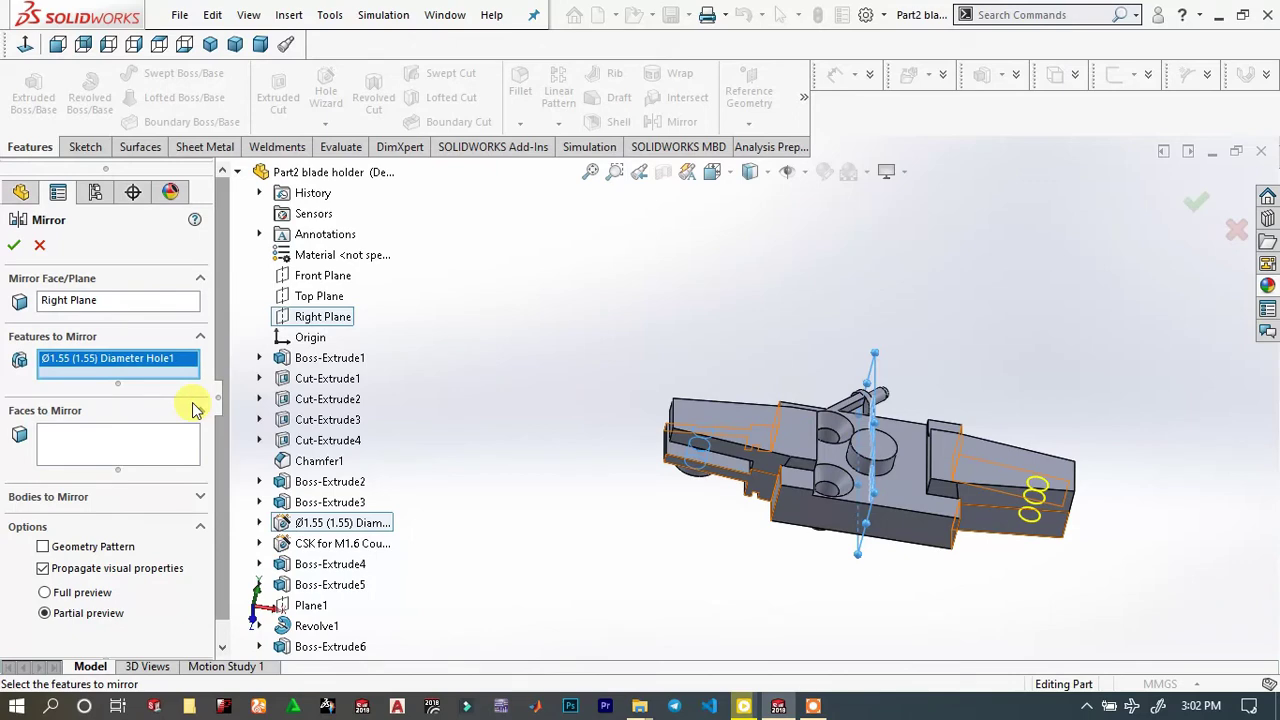
{"action": "left_click", "coordinate": [340, 543]}
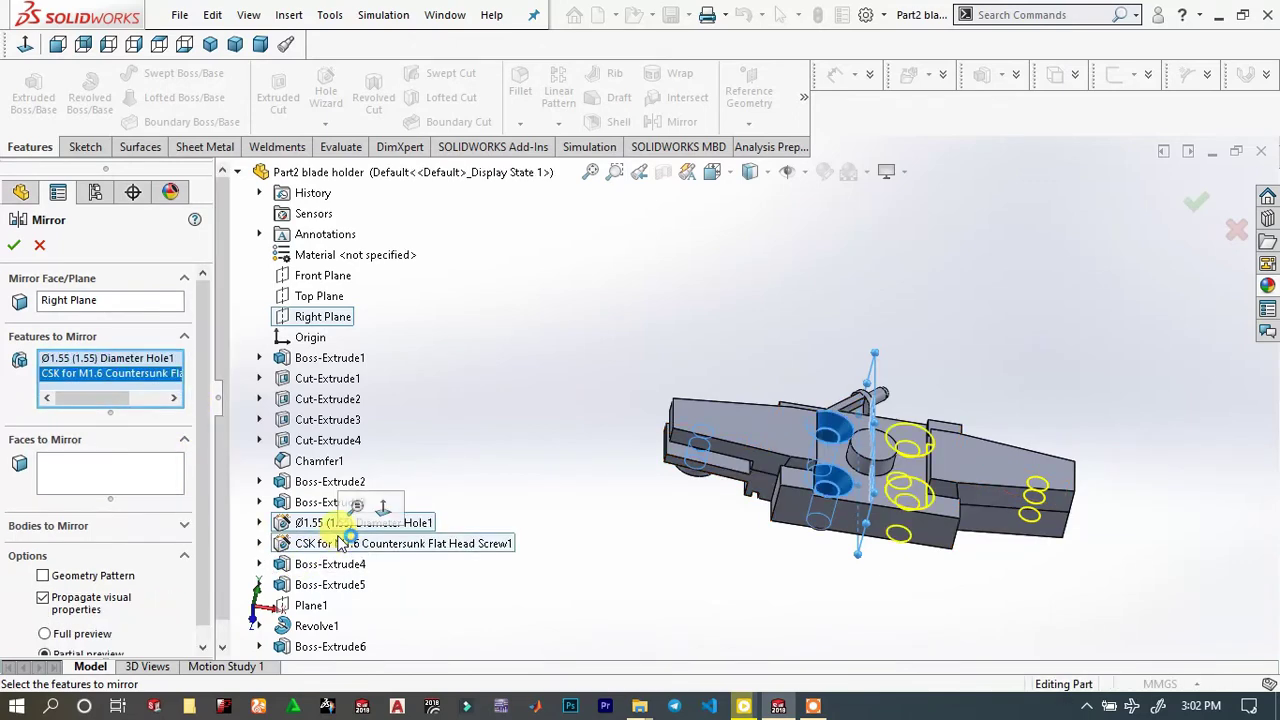
{"action": "scroll", "coordinate": [922, 460], "scroll_direction": "down", "scroll_amount": 5}
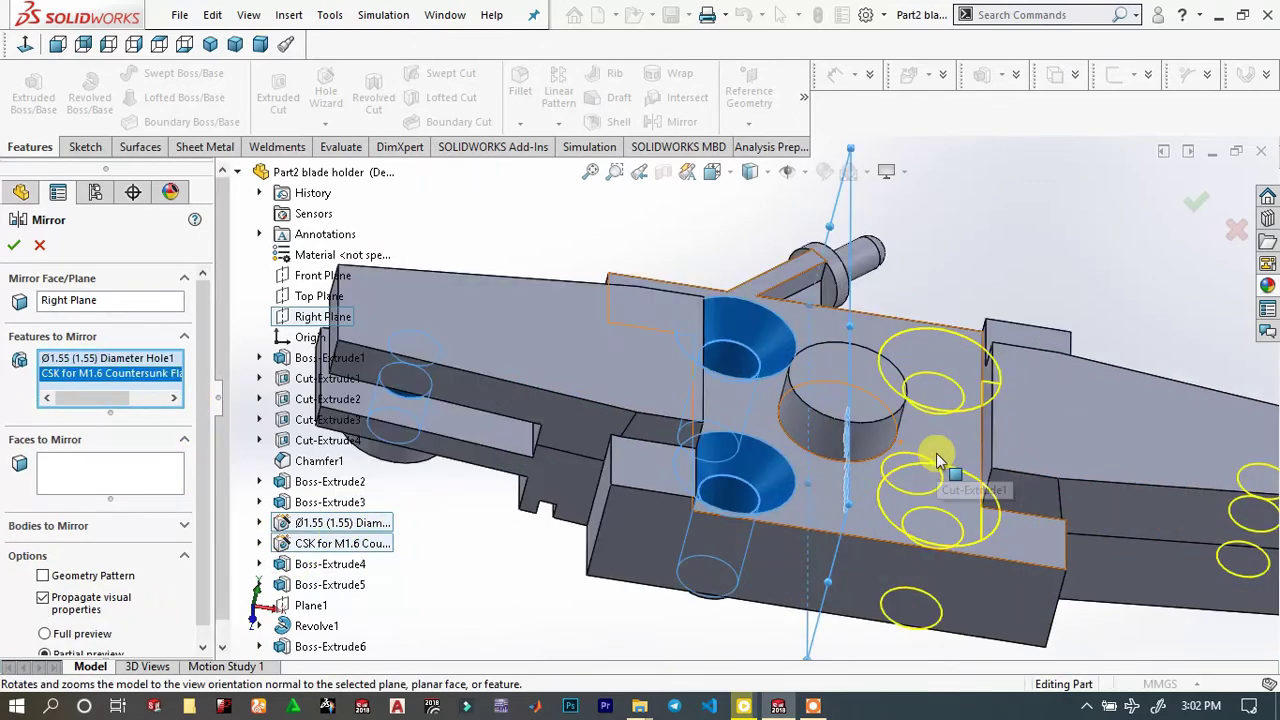
{"action": "left_click", "coordinate": [15, 246]}
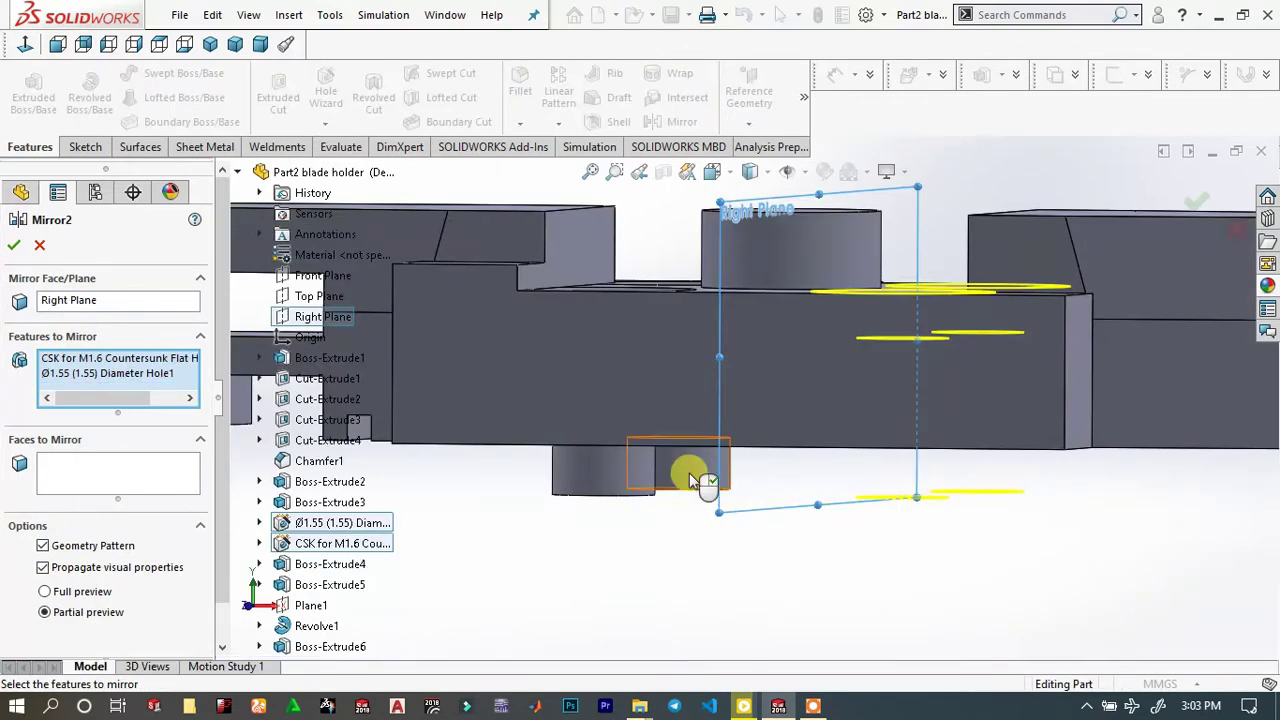
Mirror Boss-Extrude2, Cut-Extrude3 and Cut-Extrude4 about the Right Plane, creating Mirror3
{"action": "left_click", "coordinate": [688, 470]}
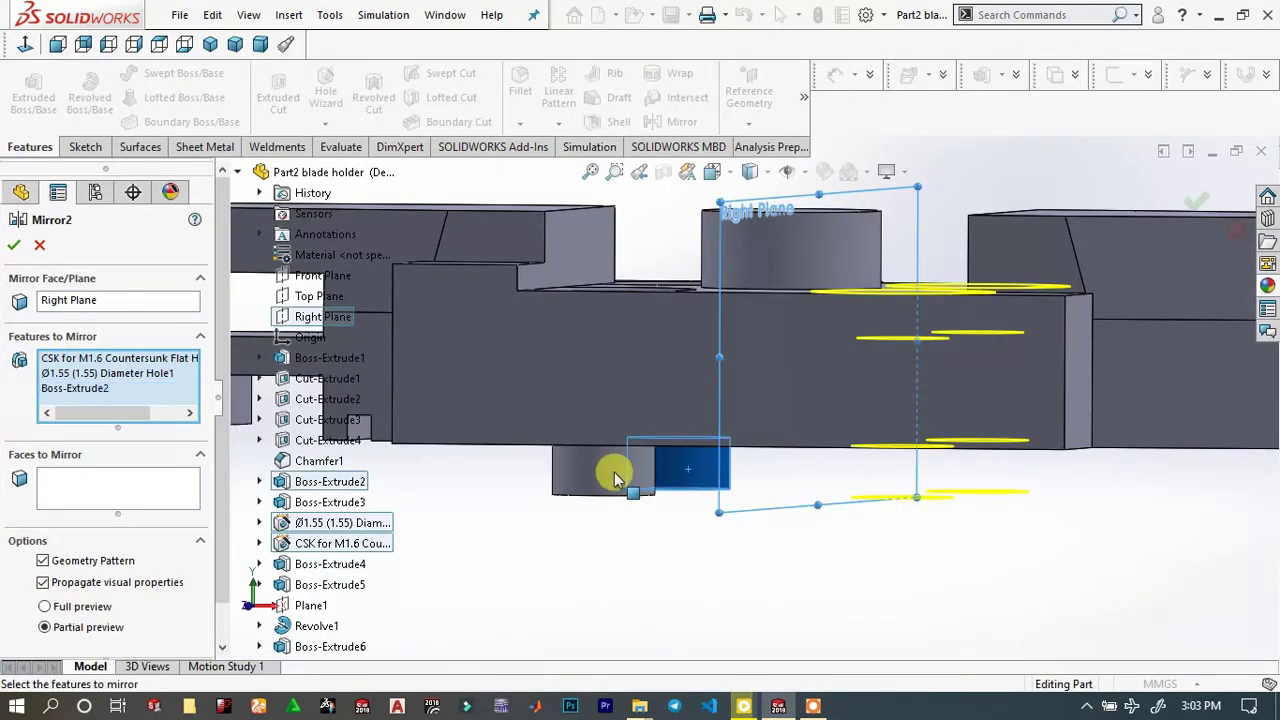
{"action": "scroll", "coordinate": [645, 540], "scroll_direction": "down", "scroll_amount": 2}
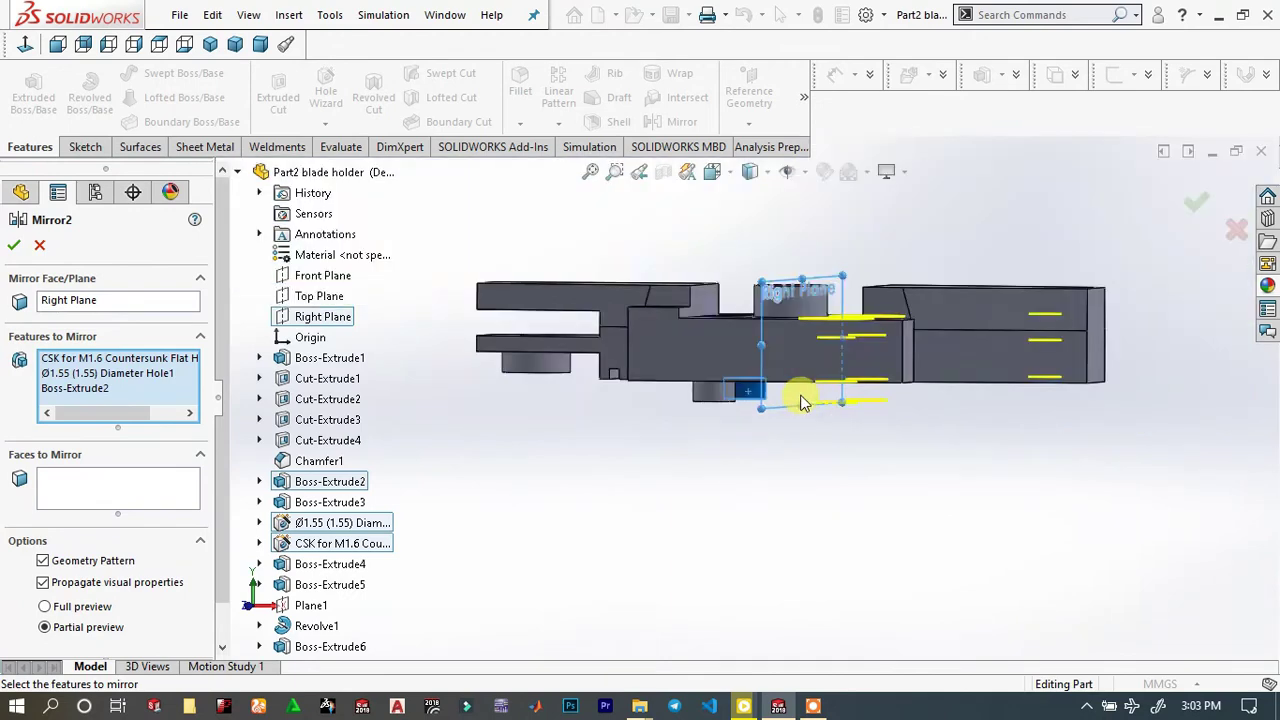
{"action": "scroll", "coordinate": [812, 350], "scroll_direction": "up", "scroll_amount": 5}
{"action": "scroll", "coordinate": [812, 355], "scroll_direction": "down", "scroll_amount": 2}
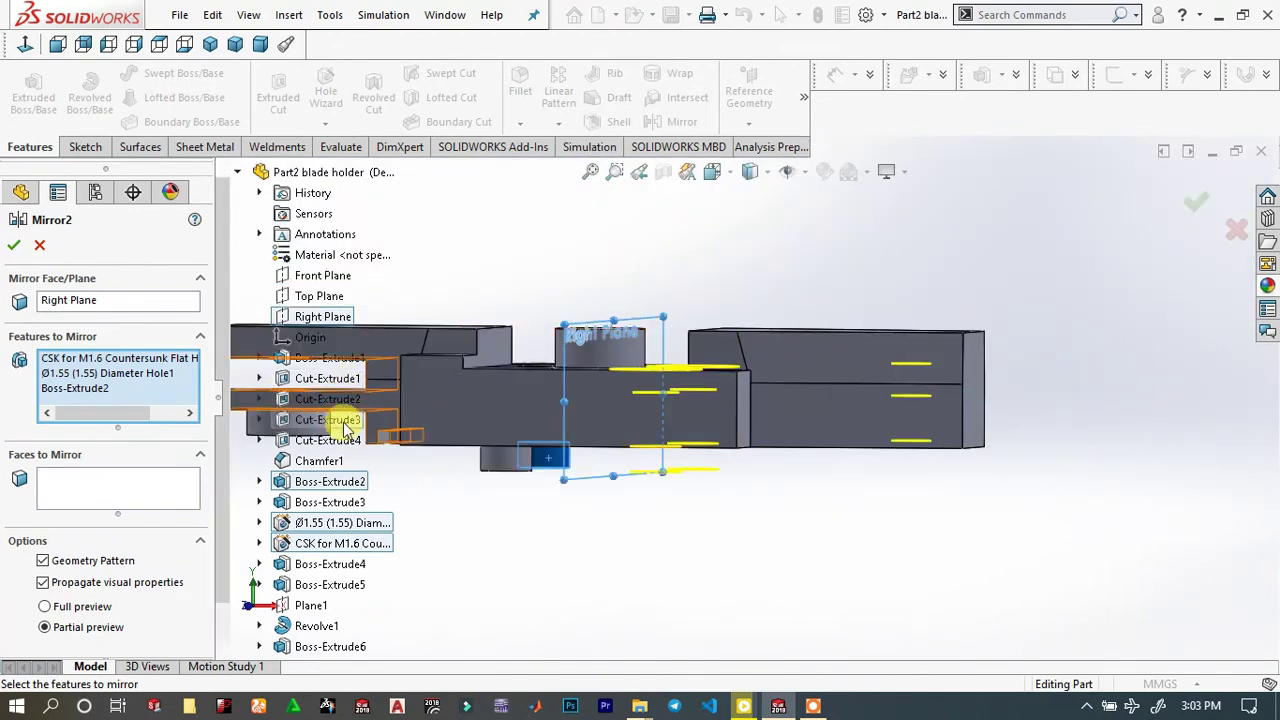
{"action": "scroll", "coordinate": [577, 388], "scroll_direction": "up", "scroll_amount": 3}
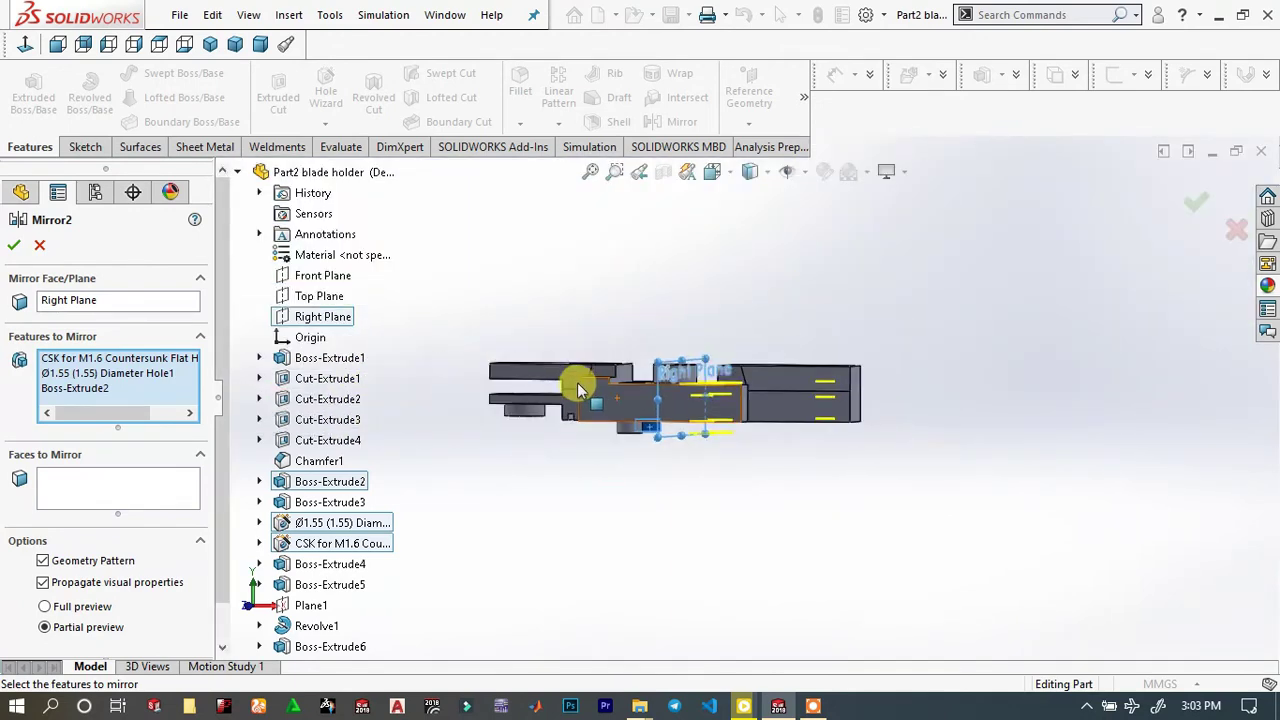
{"action": "left_click", "coordinate": [327, 419]}
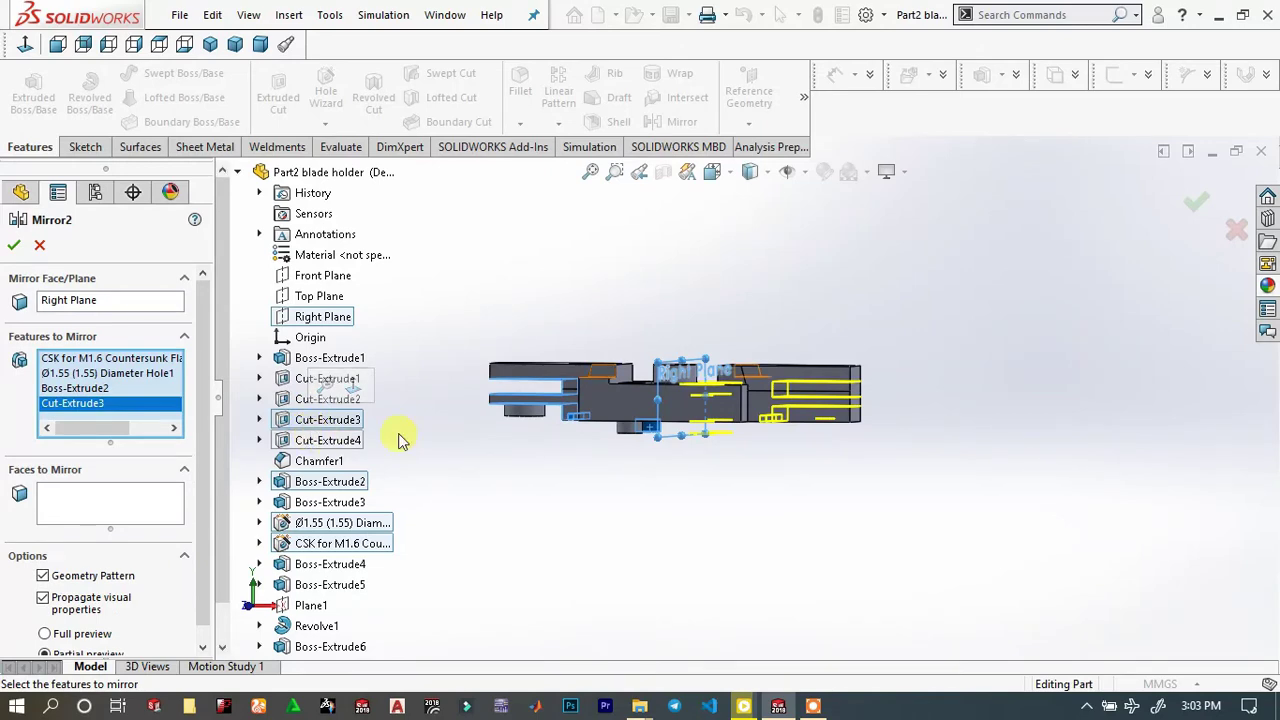
{"action": "middle_click_drag", "start_coordinate": [663, 383], "coordinate": [523, 443]}
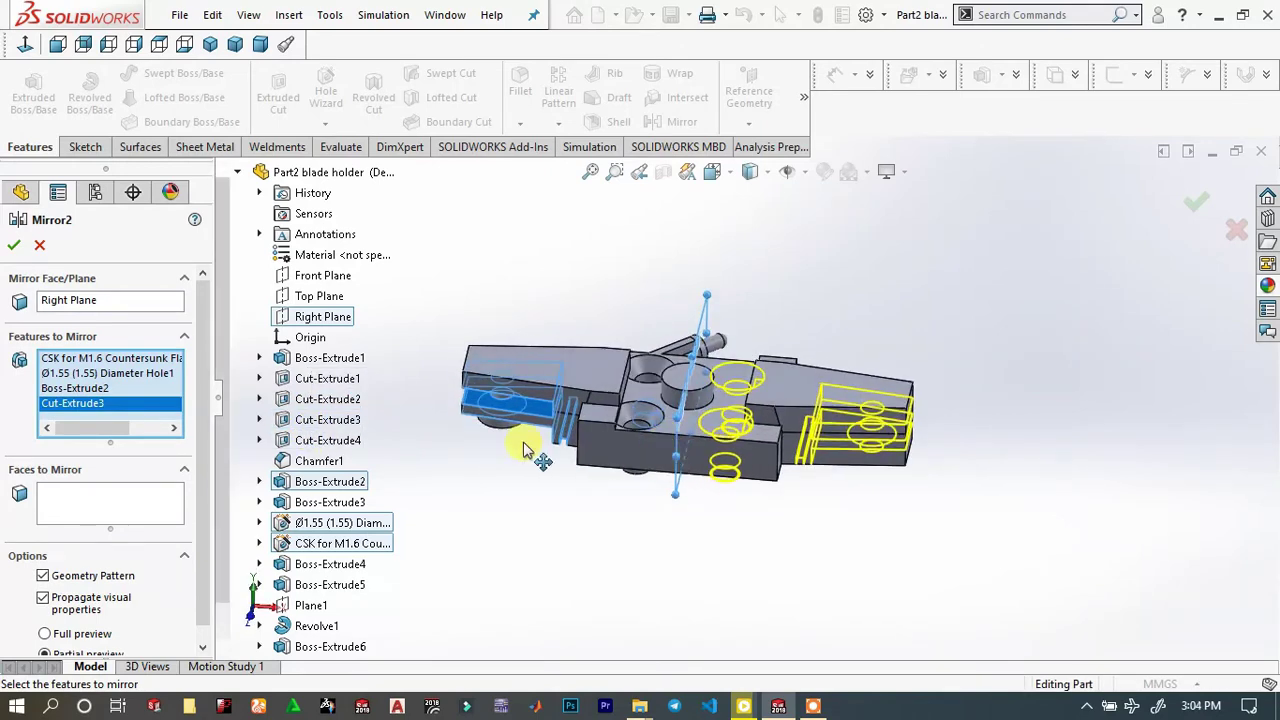
{"action": "left_click", "coordinate": [330, 441]}
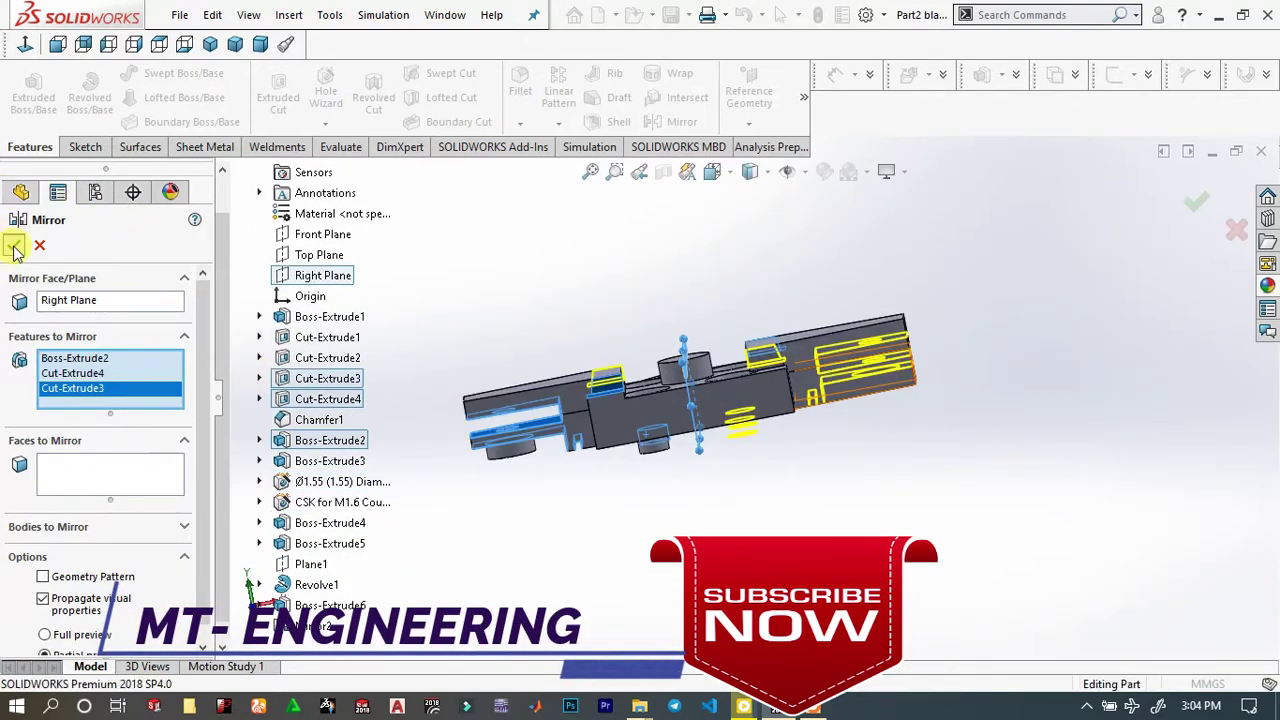
{"action": "left_click", "coordinate": [14, 246]}
Select the cylindrical boss's top face and open the Insert > Features menu
{"action": "scroll", "coordinate": [800, 340], "scroll_direction": "down", "scroll_amount": 3}
{"action": "scroll", "coordinate": [686, 371], "scroll_direction": "down", "scroll_amount": 2}
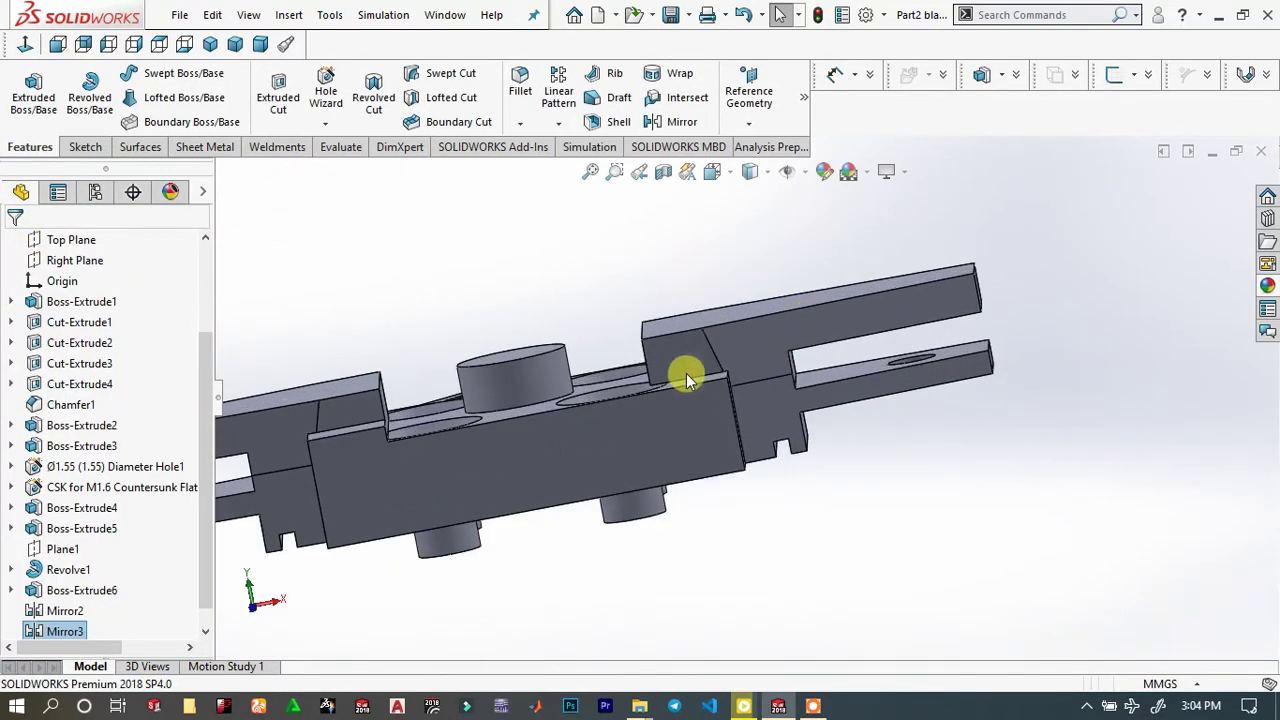
{"action": "scroll", "coordinate": [529, 414], "scroll_direction": "up", "scroll_amount": 4}
{"action": "scroll", "coordinate": [689, 426], "scroll_direction": "down", "scroll_amount": 3}
{"action": "scroll", "coordinate": [801, 429], "scroll_direction": "up", "scroll_amount": 1}
{"action": "middle_click_drag", "start_coordinate": [801, 429], "coordinate": [840, 368]}
{"action": "scroll", "coordinate": [835, 380], "scroll_direction": "down", "scroll_amount": 5}
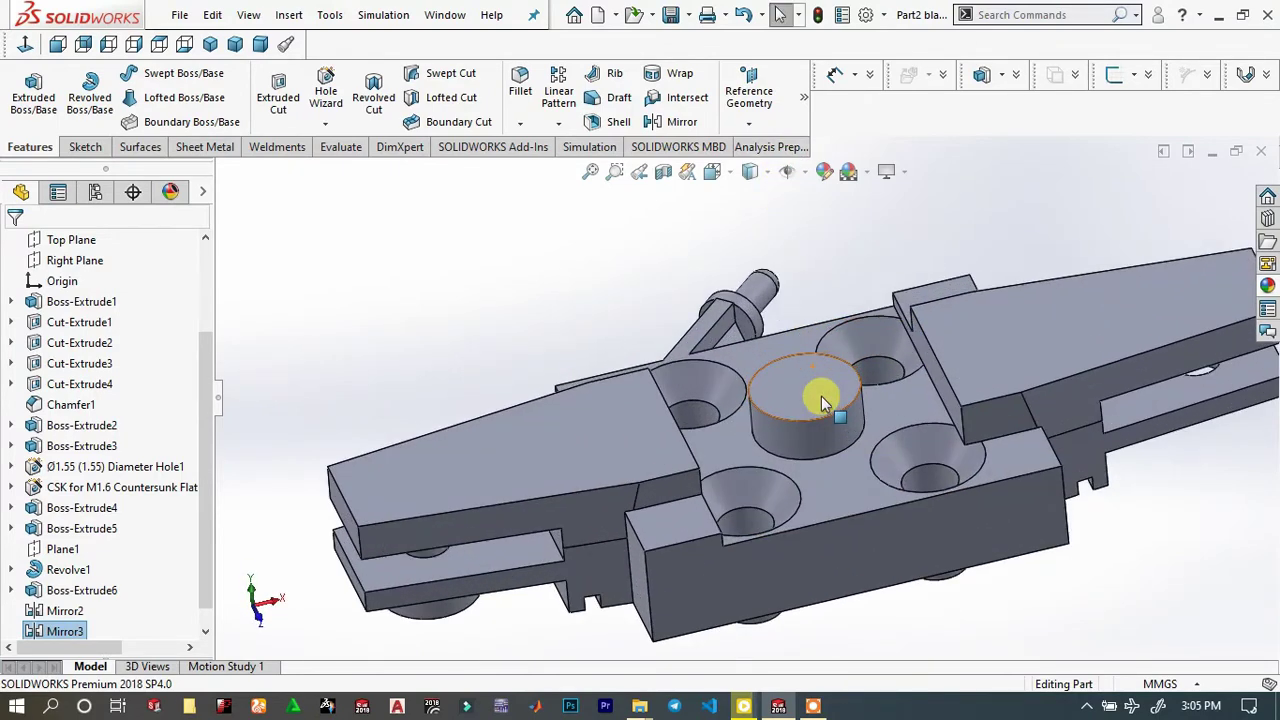
{"action": "left_click", "coordinate": [820, 397]}
{"action": "left_click", "coordinate": [288, 15]}
{"action": "mouse_move", "coordinate": [320, 67]}
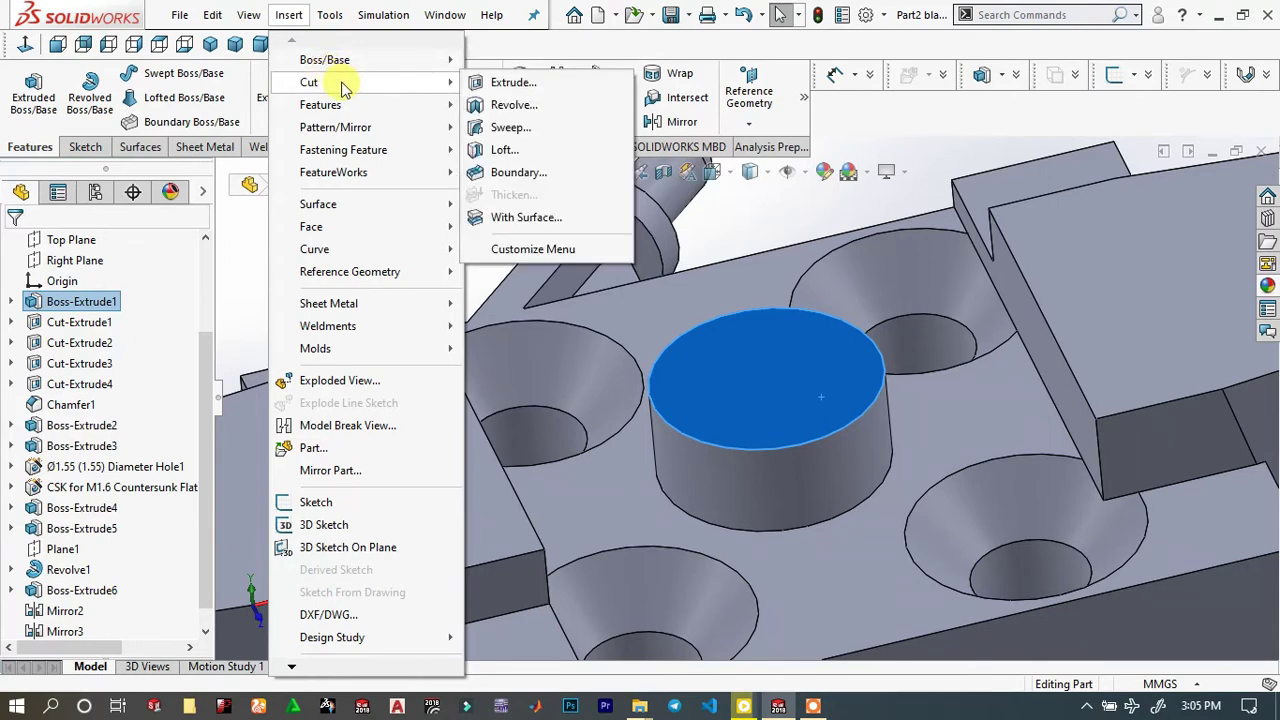
Dome the boss's top face to a 1.5 mm height
{"action": "mouse_move", "coordinate": [380, 107]}
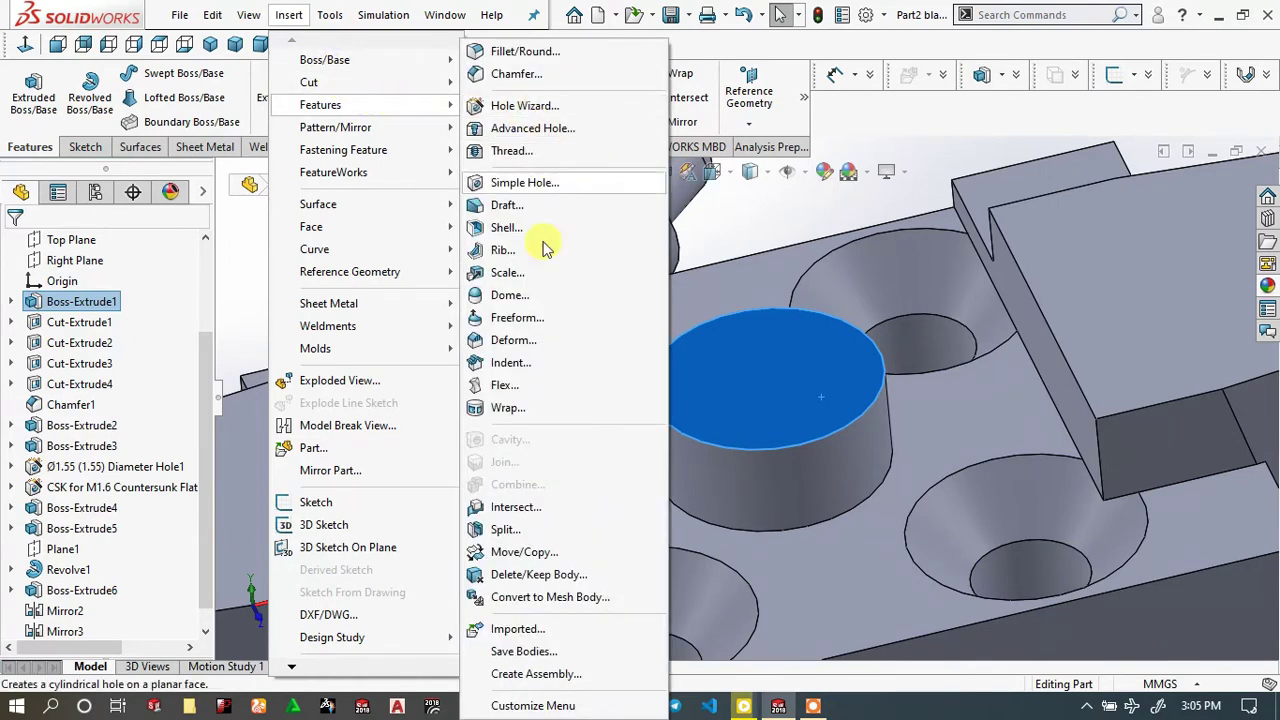
{"action": "left_click", "coordinate": [508, 294]}
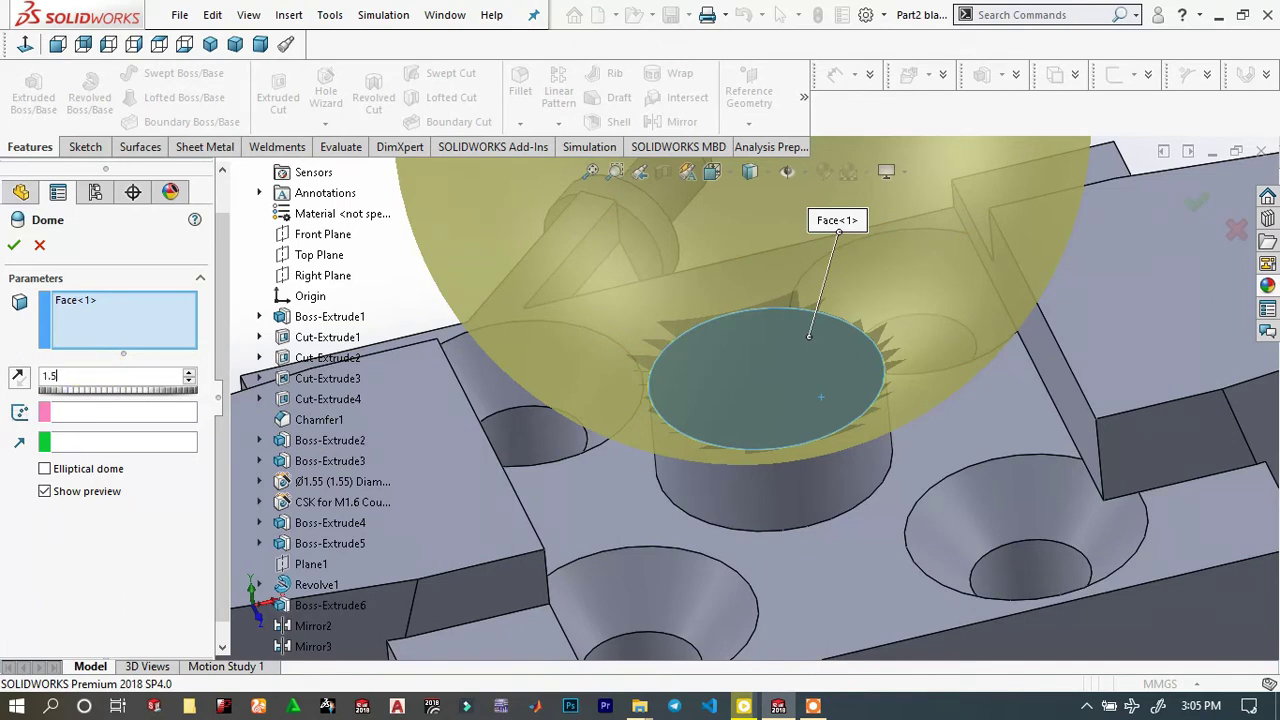
{"action": "key", "text": "Return"}
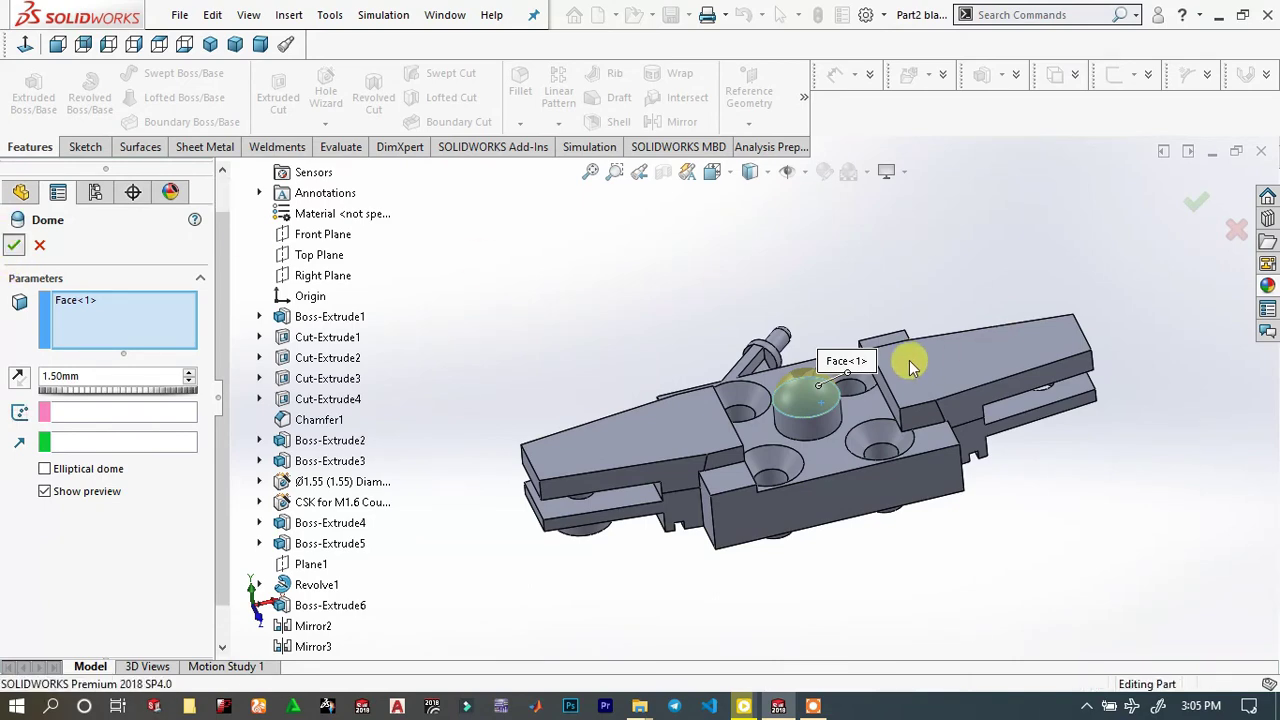
{"action": "key", "text": "Return"}
{"action": "scroll", "coordinate": [820, 365], "scroll_direction": "down", "scroll_amount": 5}
{"action": "scroll", "coordinate": [775, 410], "scroll_direction": "up", "scroll_amount": 6}
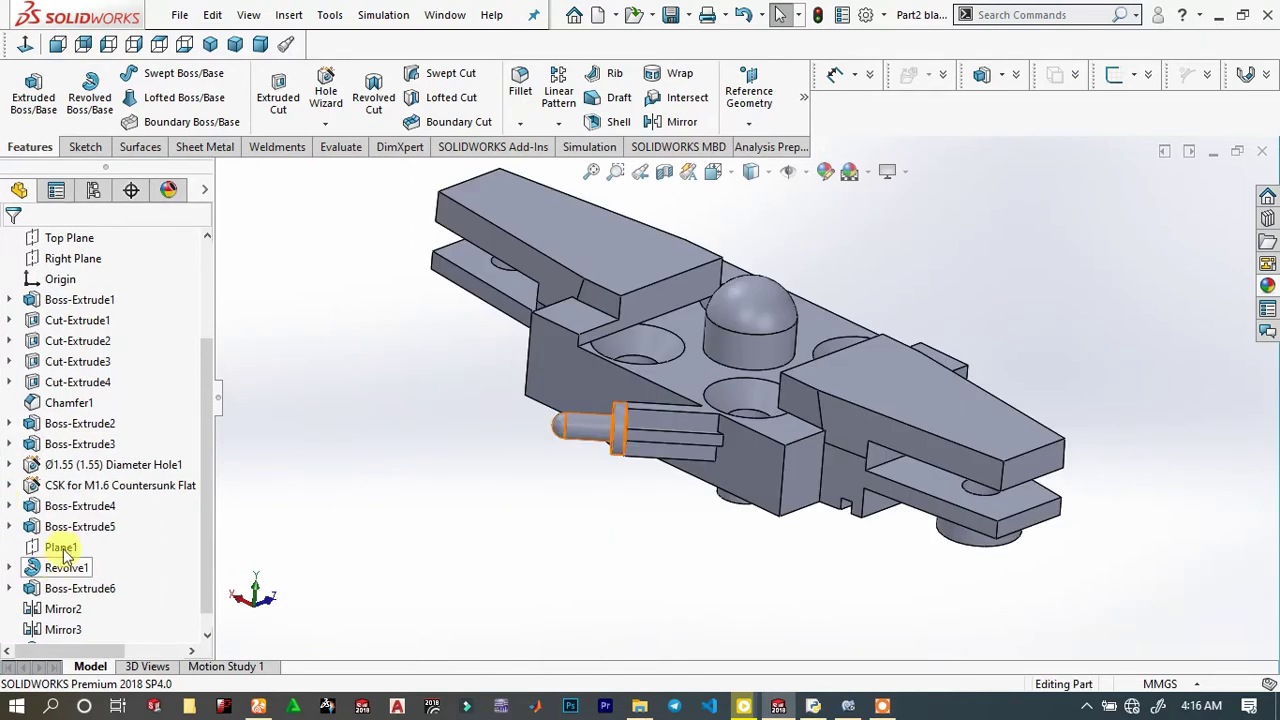
{"action": "left_click", "coordinate": [78, 528]}
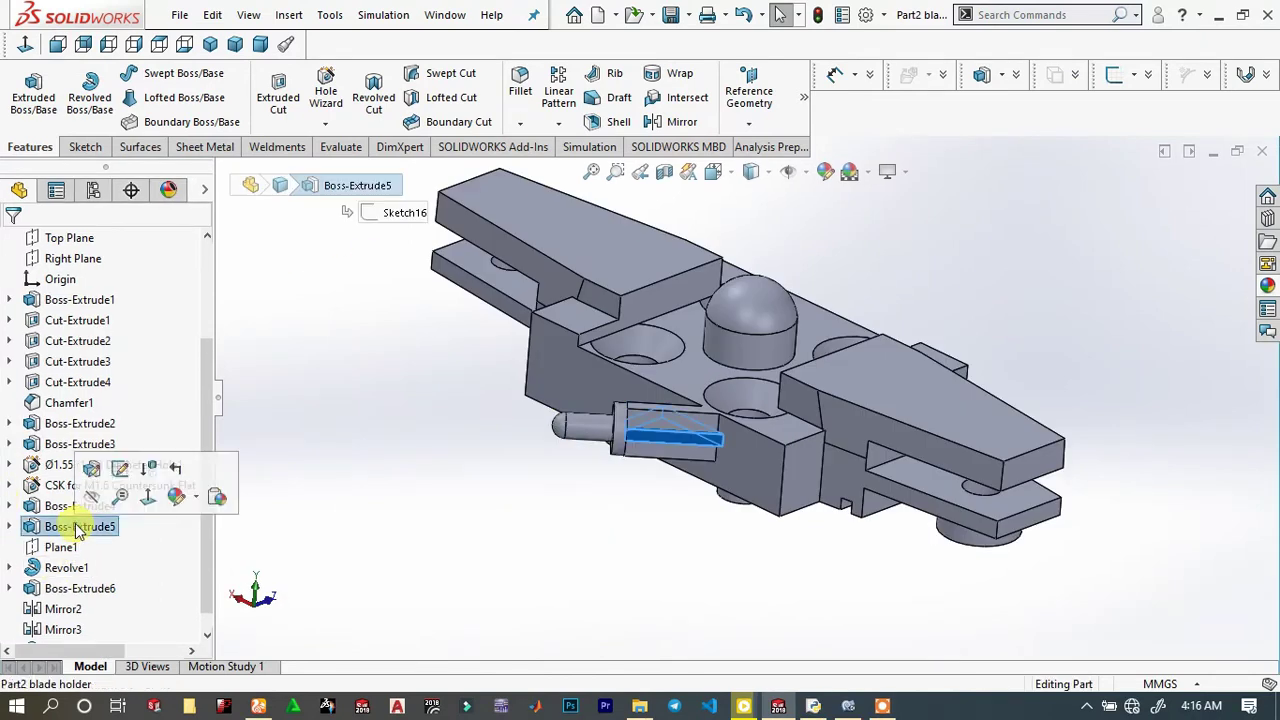
{"action": "left_click", "coordinate": [93, 466]}
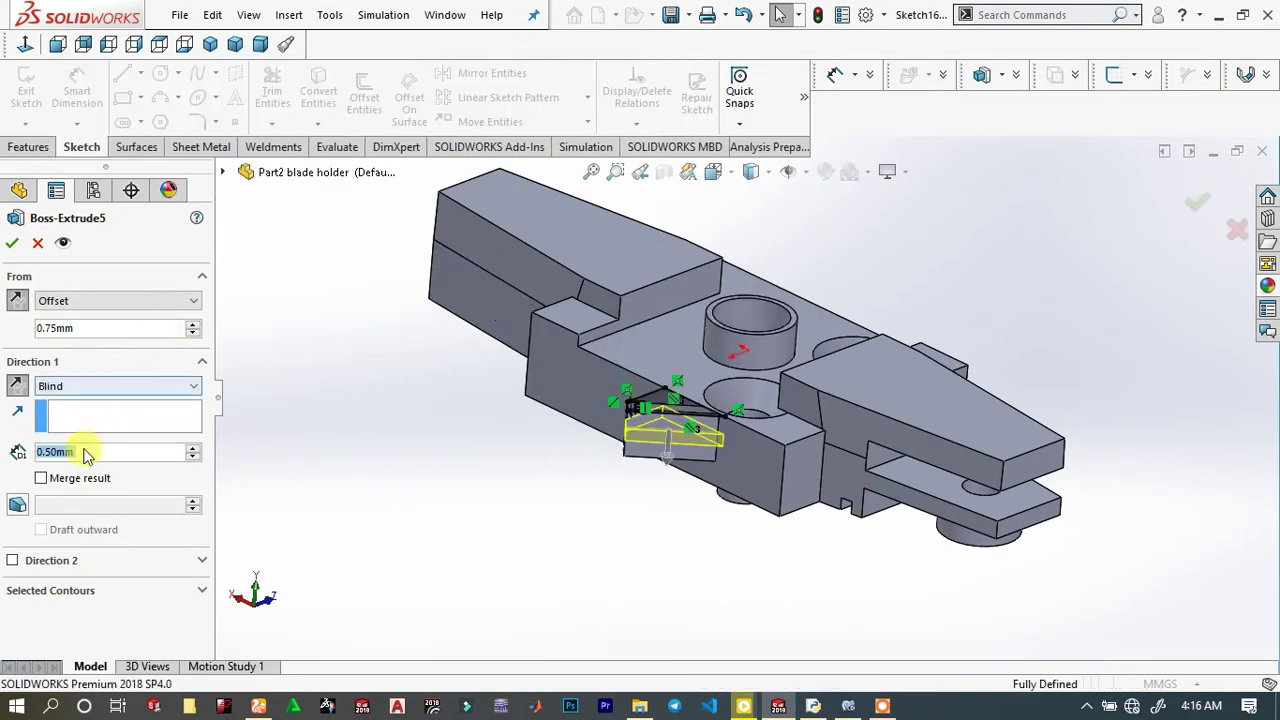
{"action": "left_click", "coordinate": [11, 244]}
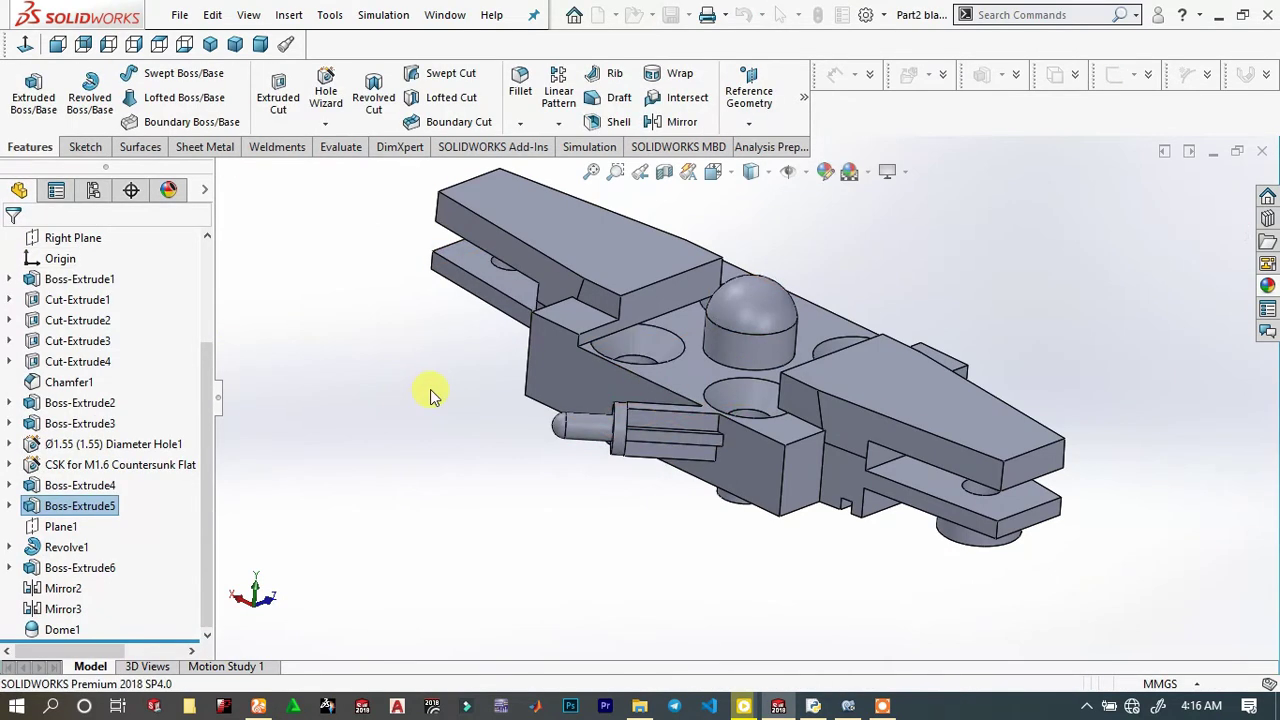
{"action": "scroll", "coordinate": [665, 405], "scroll_direction": "down", "scroll_amount": 3}
{"action": "scroll", "coordinate": [795, 414], "scroll_direction": "down", "scroll_amount": 2}
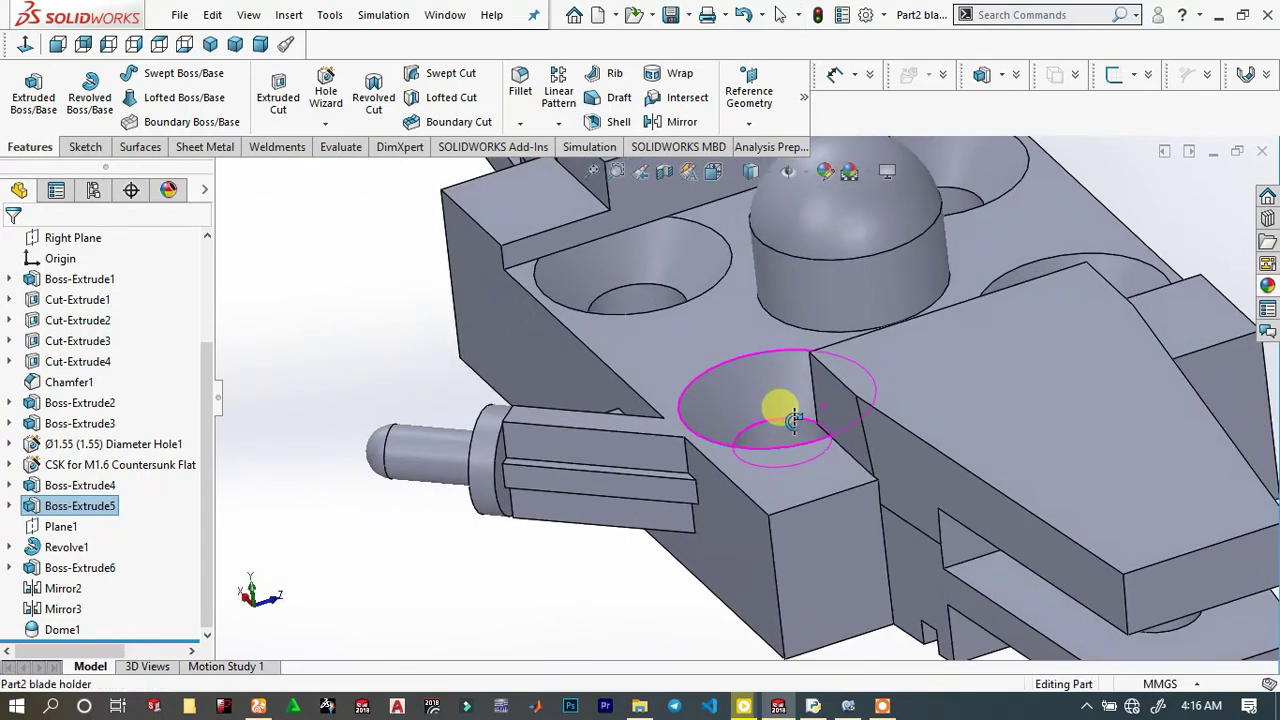
{"action": "scroll", "coordinate": [814, 410], "scroll_direction": "up", "scroll_amount": 3}
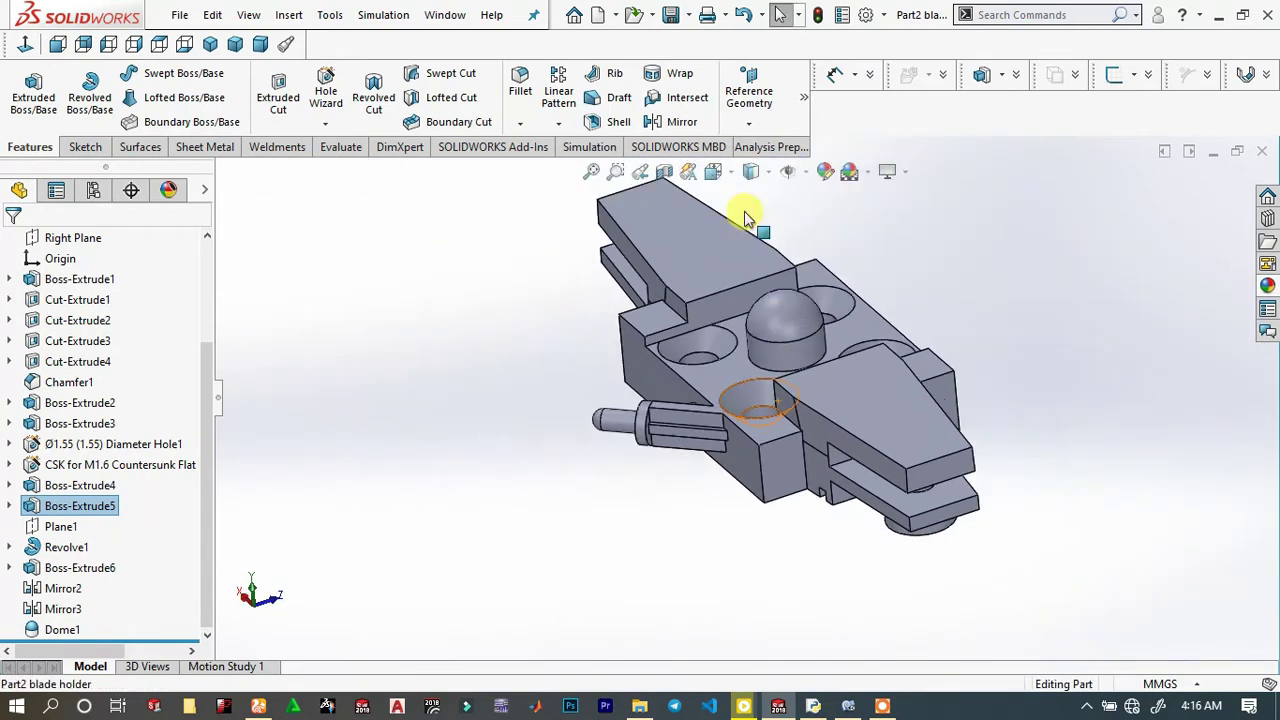
{"action": "left_click", "coordinate": [560, 123]}
{"action": "left_click", "coordinate": [585, 167]}
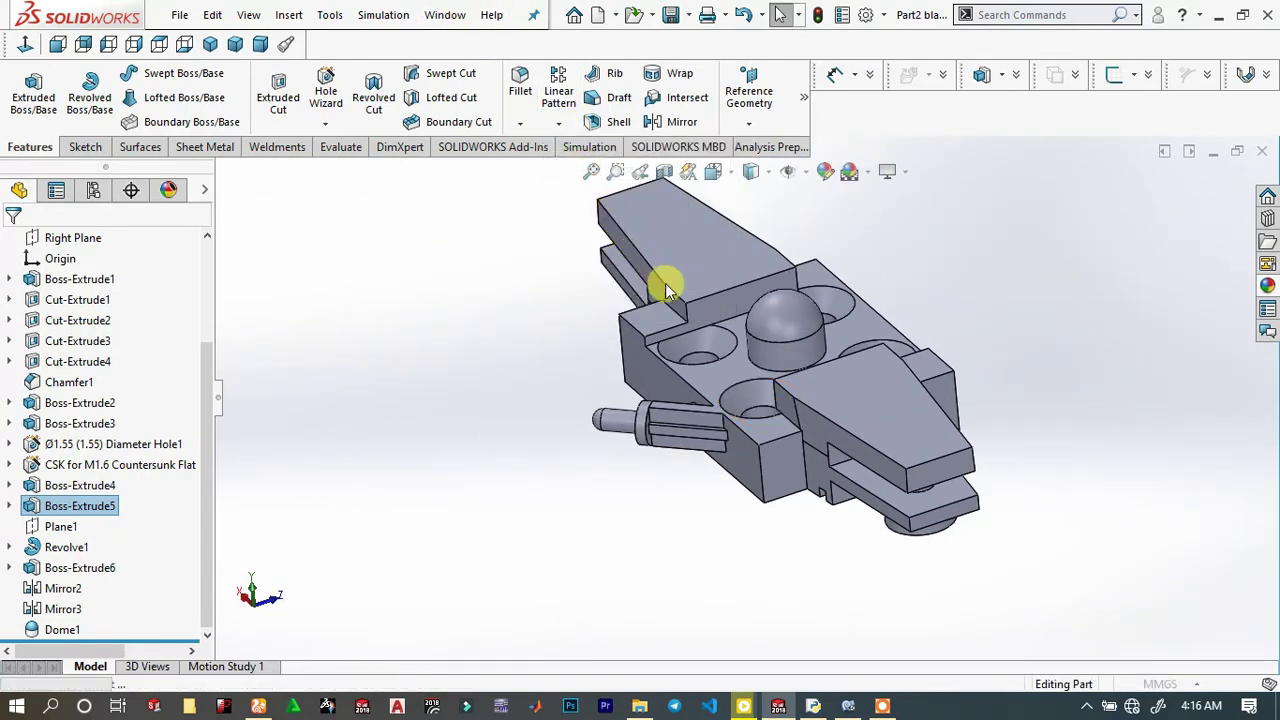
Set the cylindrical cut face, Face<1>, as the circular pattern axis
{"action": "left_click", "coordinate": [772, 362]}
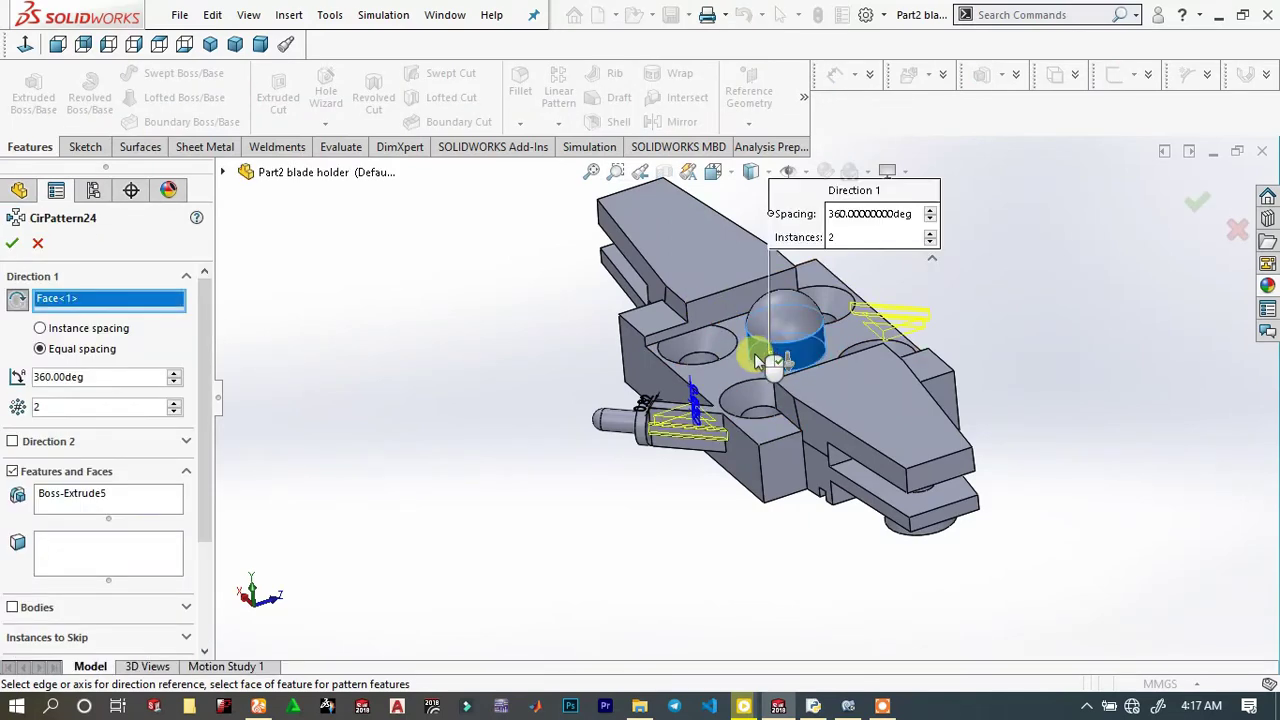
{"action": "middle_click_drag", "start_coordinate": [749, 354], "coordinate": [700, 380]}
{"action": "scroll", "coordinate": [694, 386], "scroll_direction": "down", "scroll_amount": 3}
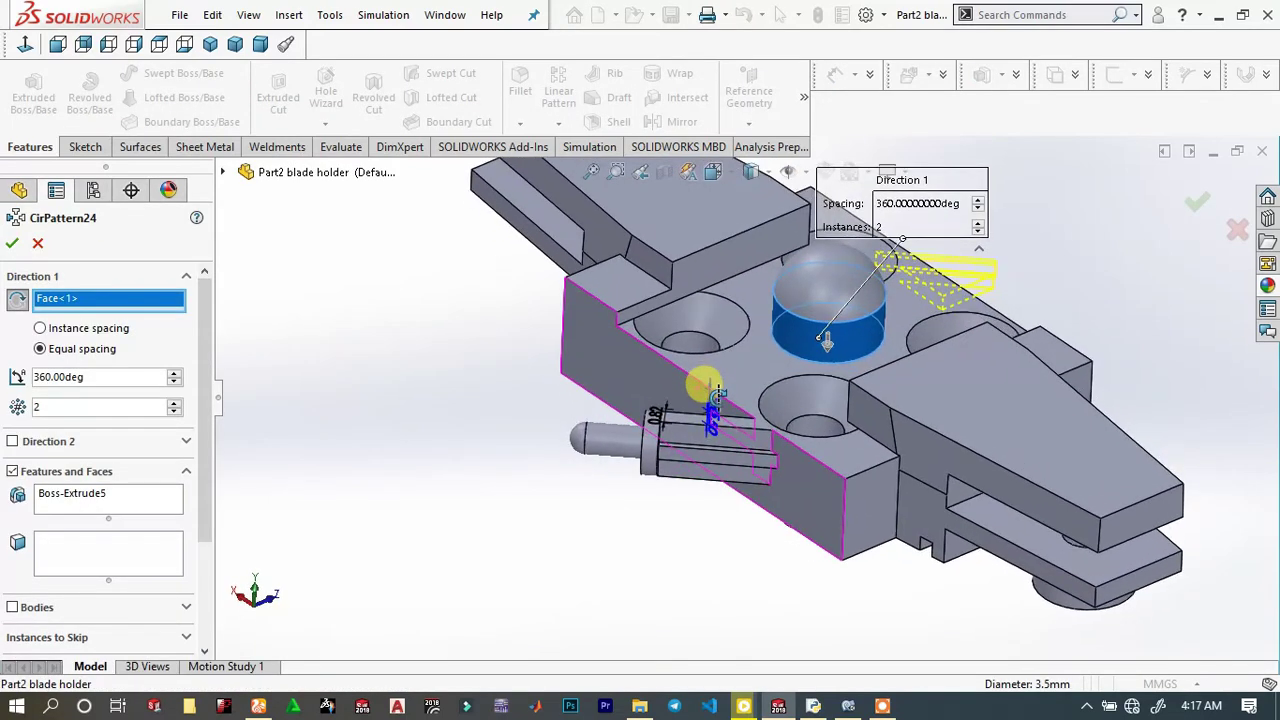
{"action": "scroll", "coordinate": [482, 347], "scroll_direction": "down", "scroll_amount": 3}
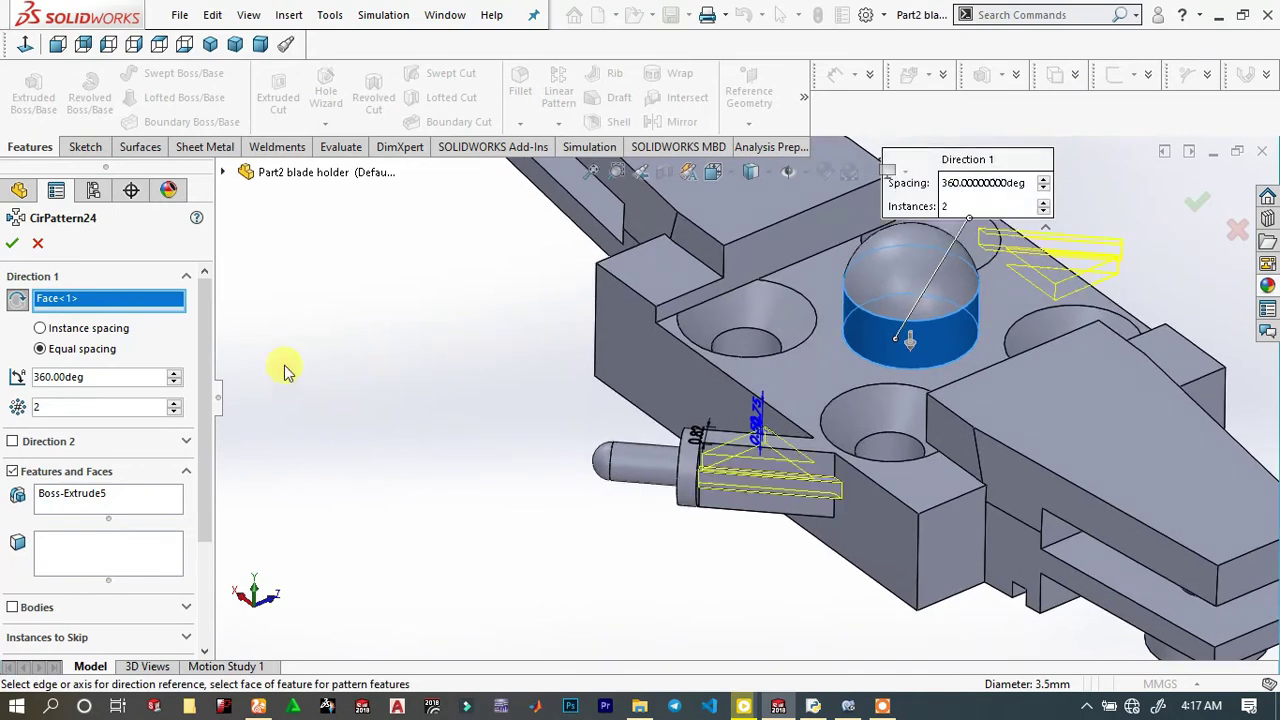
Pattern Boss-Extrude5, Boss-Extrude4 and Revolve1 as 2 instances over 360°
{"action": "left_click", "coordinate": [157, 505]}
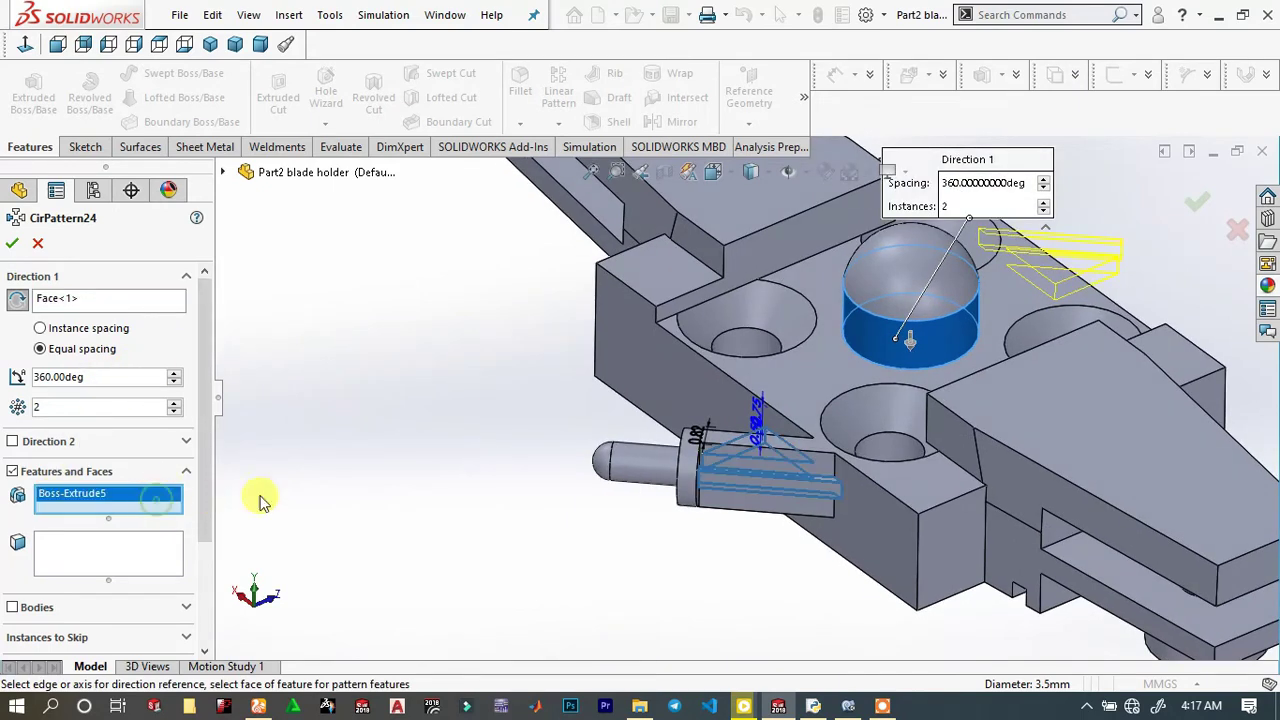
{"action": "left_click", "coordinate": [722, 460]}
{"action": "left_click", "coordinate": [652, 465]}
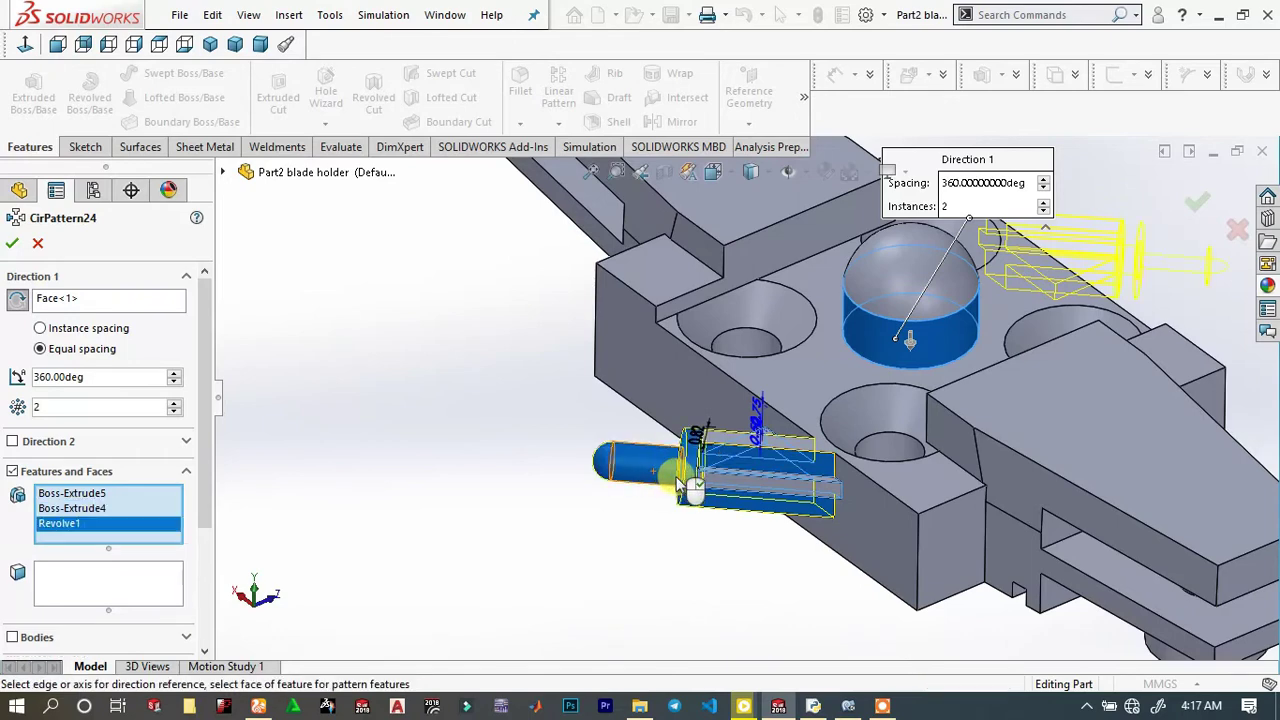
{"action": "scroll", "coordinate": [70, 590], "scroll_direction": "down", "scroll_amount": 3}
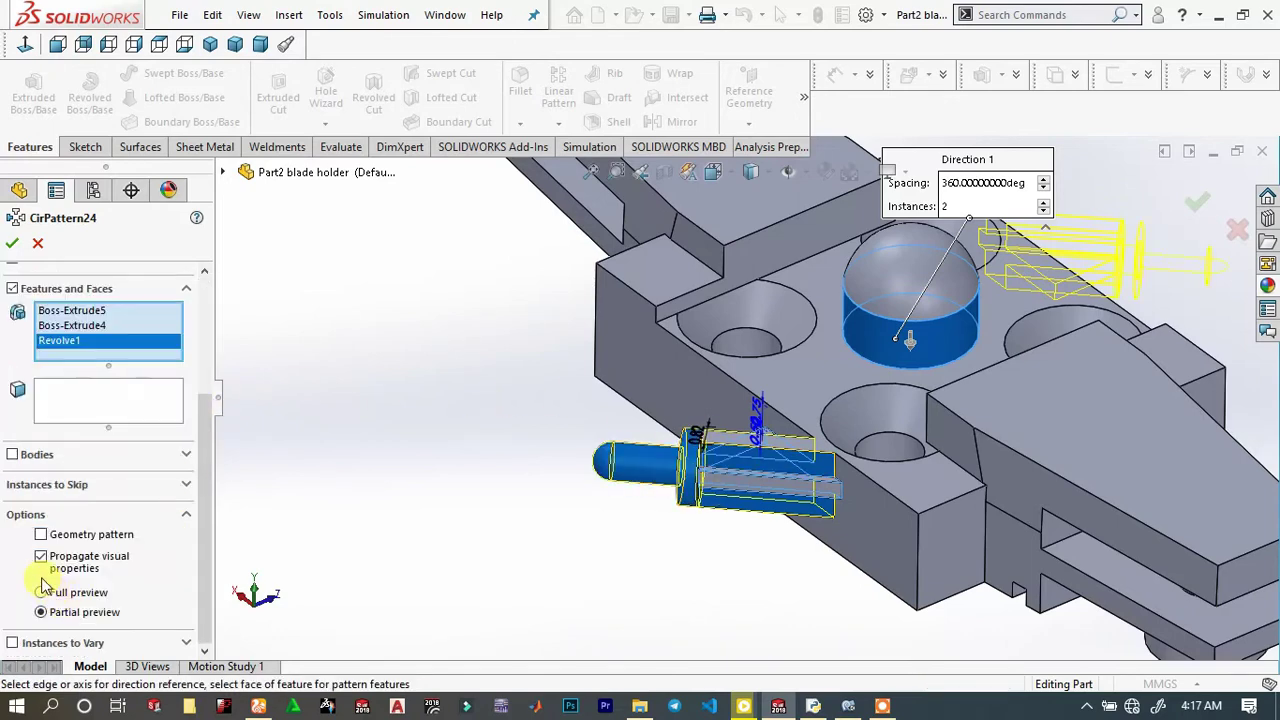
{"action": "left_click", "coordinate": [14, 244]}
{"action": "scroll", "coordinate": [1089, 250], "scroll_direction": "down", "scroll_amount": 3}
{"action": "scroll", "coordinate": [1089, 250], "scroll_direction": "up", "scroll_amount": 5}
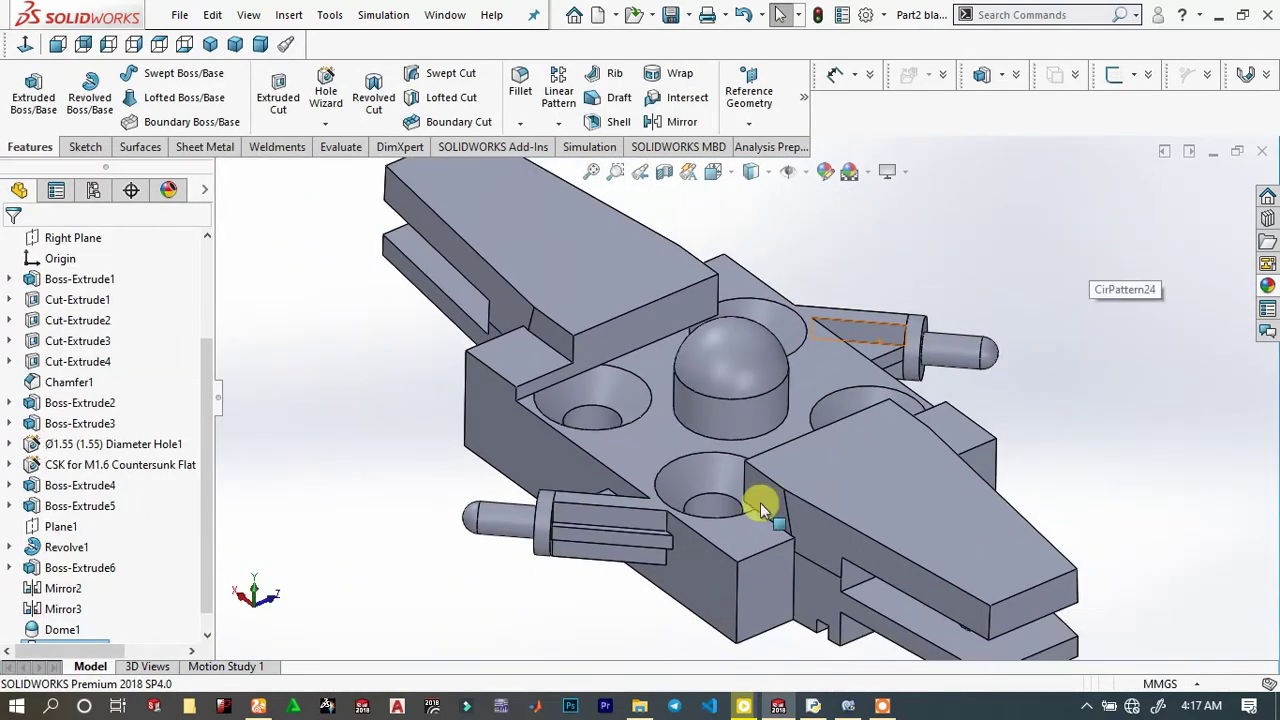
Dome the central circular face on the part's other side to 1.00 mm
{"action": "mouse_move", "coordinate": [757, 508]}
{"action": "middle_mouse_down"}
{"action": "mouse_move", "coordinate": [700, 371]}
{"action": "mouse_move", "coordinate": [657, 457]}
{"action": "mouse_move", "coordinate": [684, 418]}
{"action": "mouse_move", "coordinate": [623, 366]}
{"action": "mouse_move", "coordinate": [500, 343]}
{"action": "mouse_move", "coordinate": [437, 349]}
{"action": "mouse_move", "coordinate": [645, 553]}
{"action": "mouse_move", "coordinate": [628, 511]}
{"action": "mouse_move", "coordinate": [571, 531]}
{"action": "mouse_move", "coordinate": [612, 594]}
{"action": "mouse_move", "coordinate": [763, 506]}
{"action": "middle_mouse_up"}
{"action": "middle_click_drag", "start_coordinate": [508, 323], "coordinate": [714, 354]}
{"action": "left_click", "coordinate": [328, 14]}
{"action": "mouse_move", "coordinate": [300, 22]}
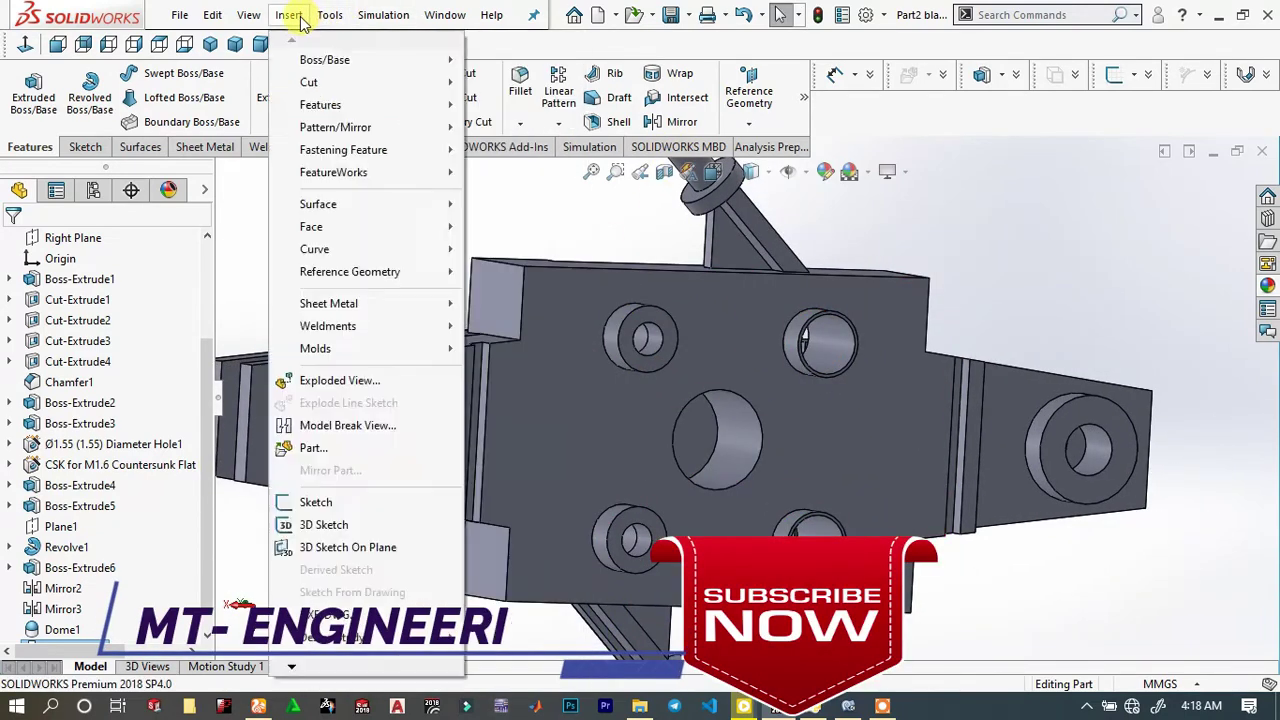
{"action": "mouse_move", "coordinate": [434, 104]}
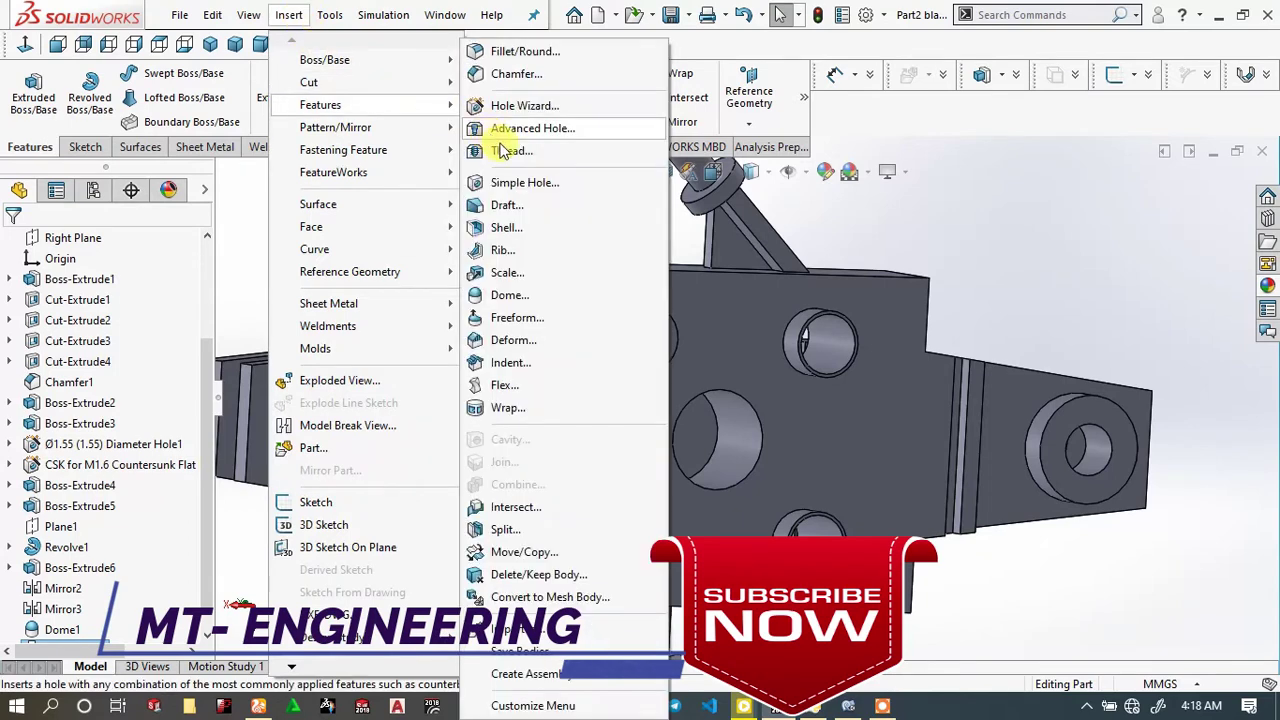
{"action": "left_click", "coordinate": [560, 295]}
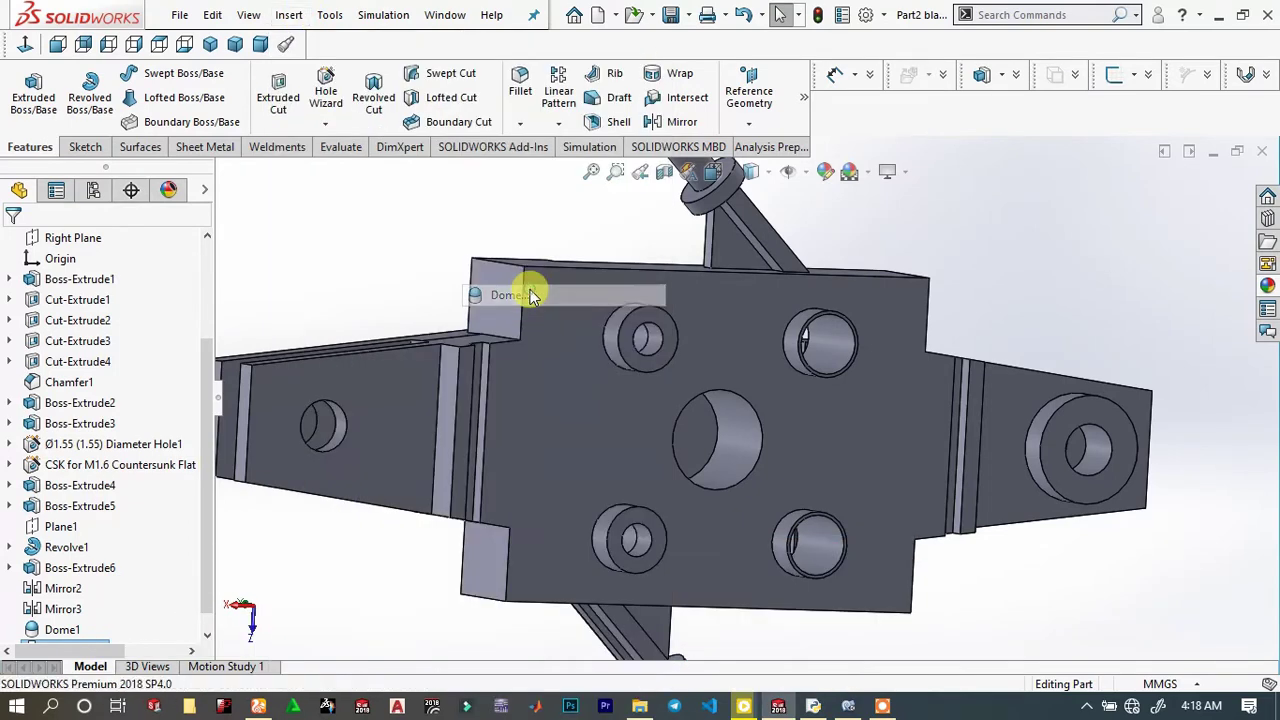
{"action": "left_click", "coordinate": [697, 443]}
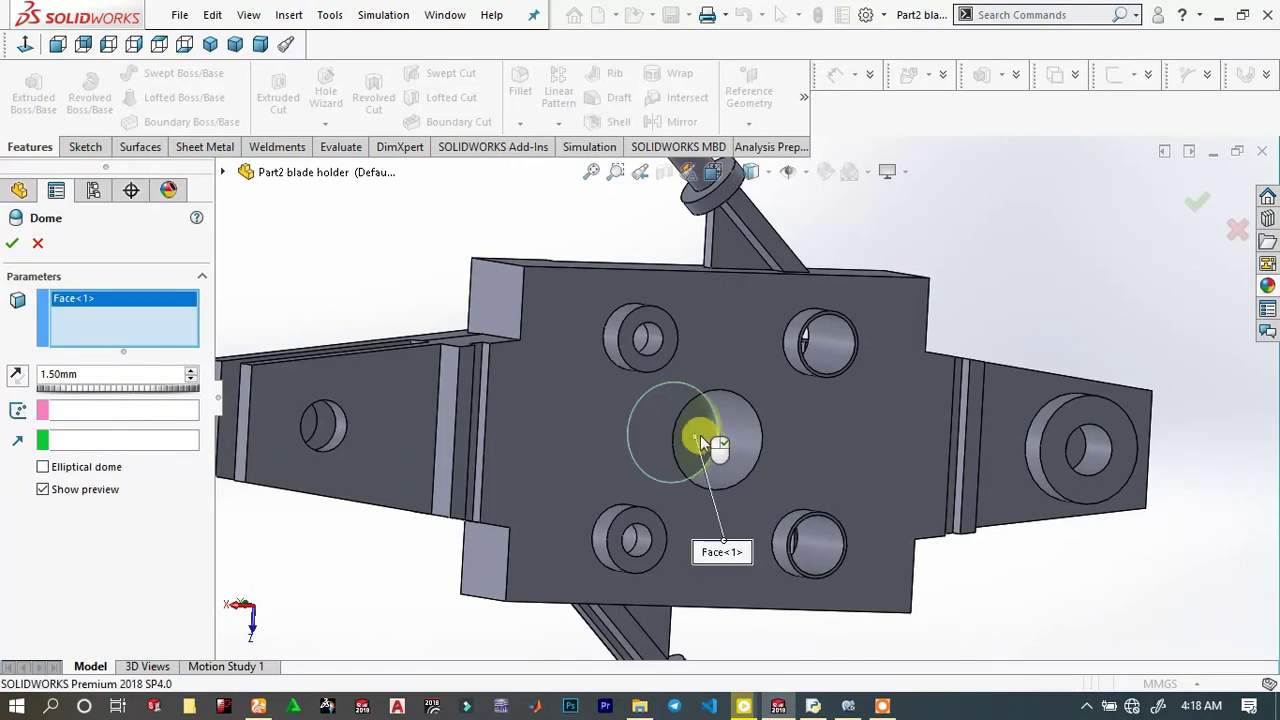
{"action": "middle_click_drag", "start_coordinate": [697, 443], "coordinate": [744, 342]}
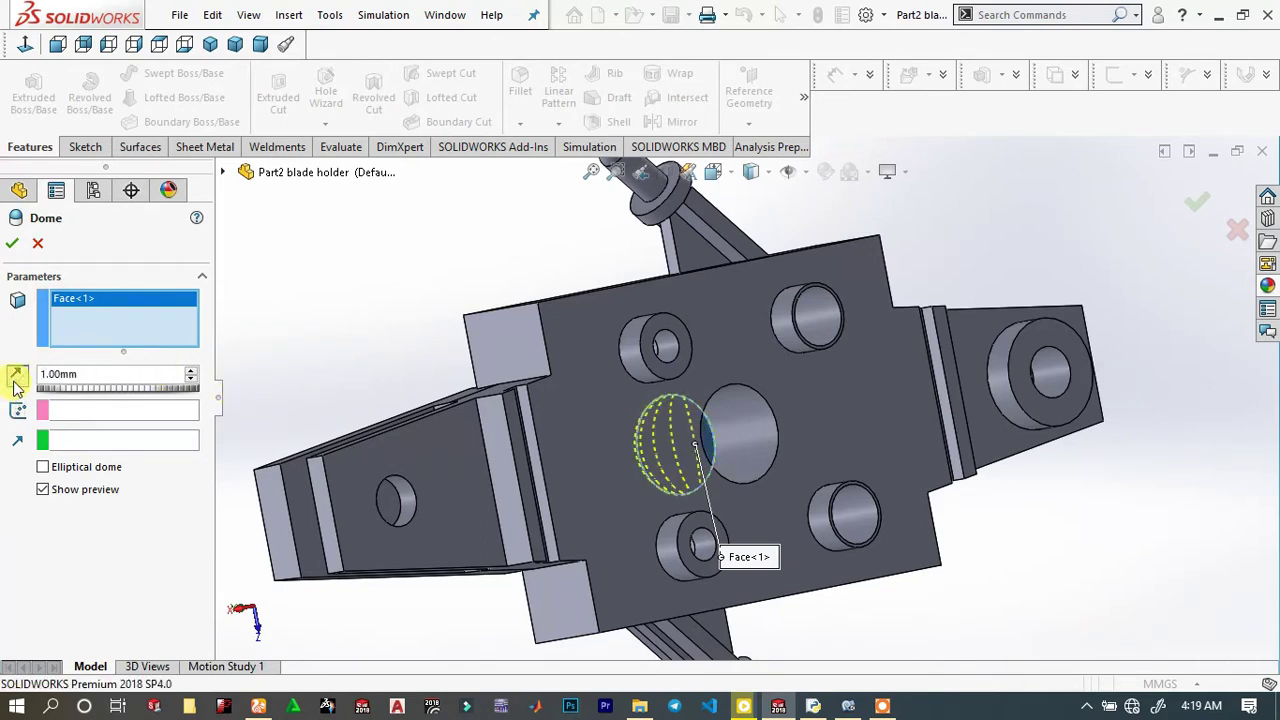
{"action": "scroll", "coordinate": [545, 410], "scroll_direction": "down", "scroll_amount": 4}
{"action": "middle_click_drag", "start_coordinate": [527, 410], "coordinate": [620, 530]}
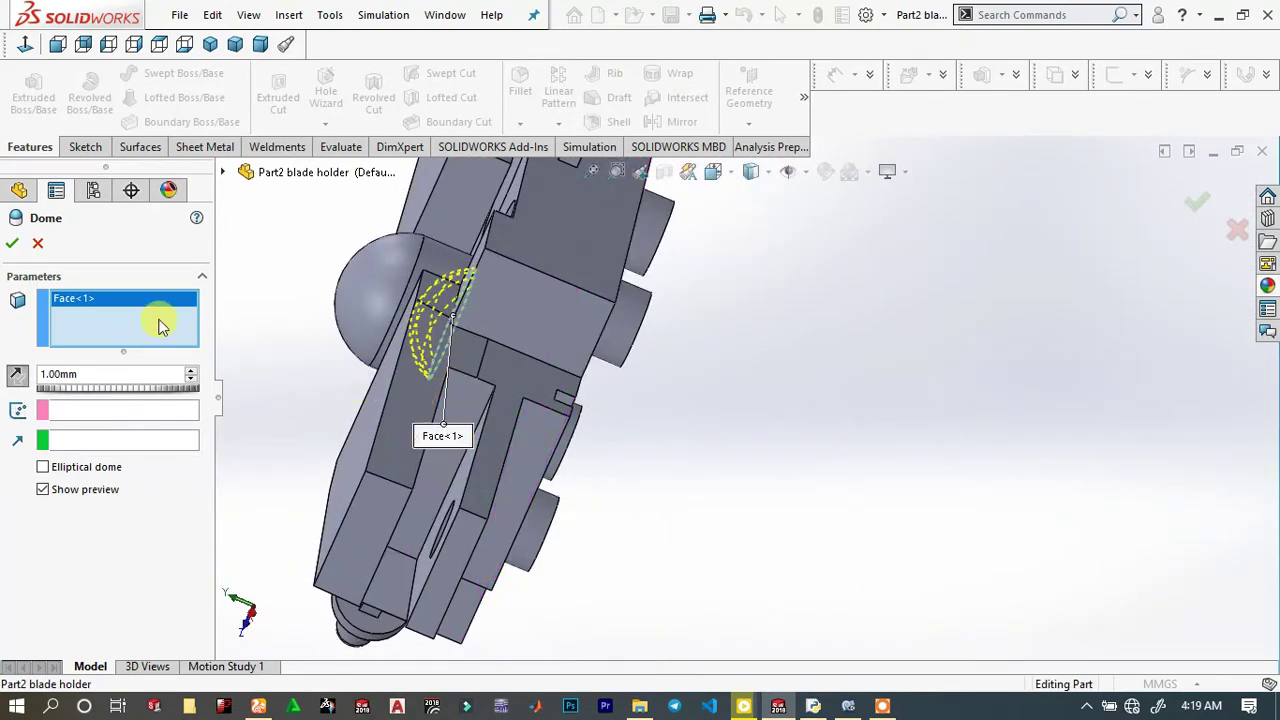
{"action": "left_click", "coordinate": [14, 245]}
{"action": "middle_click_drag", "start_coordinate": [514, 349], "coordinate": [467, 273]}
{"action": "middle_click_drag", "start_coordinate": [522, 418], "coordinate": [546, 477]}
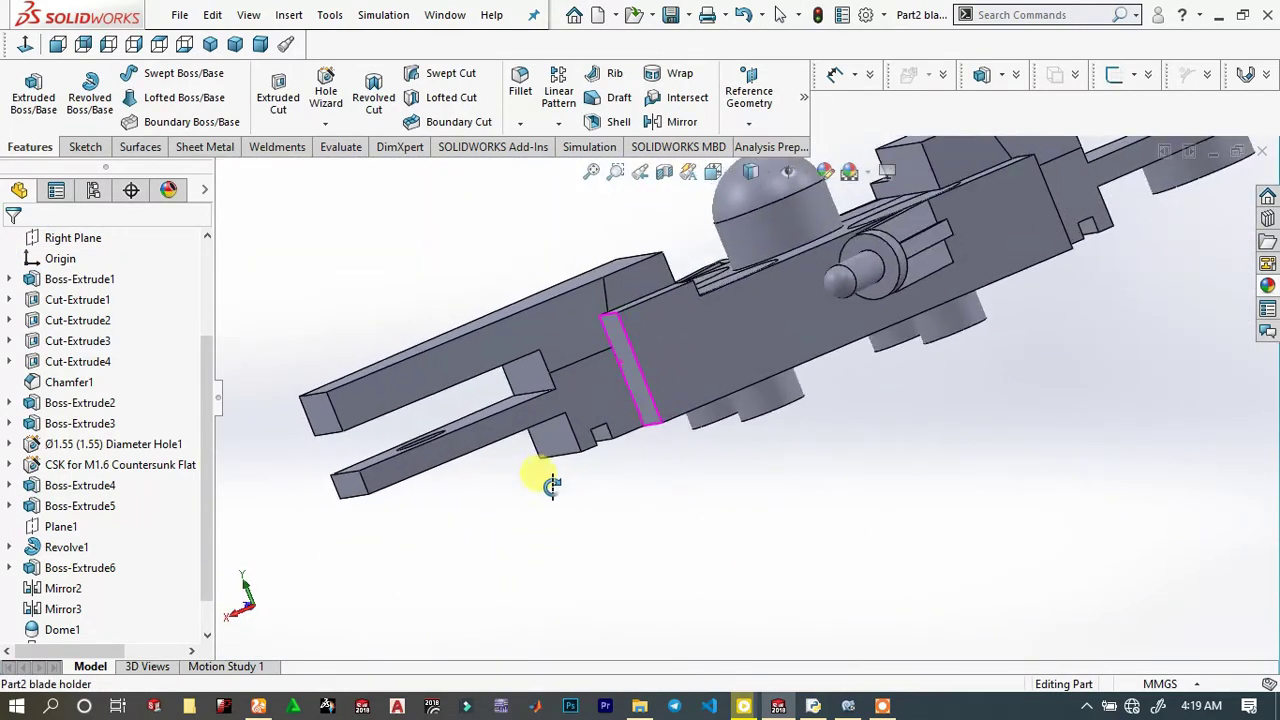
{"action": "left_click", "coordinate": [662, 180]}
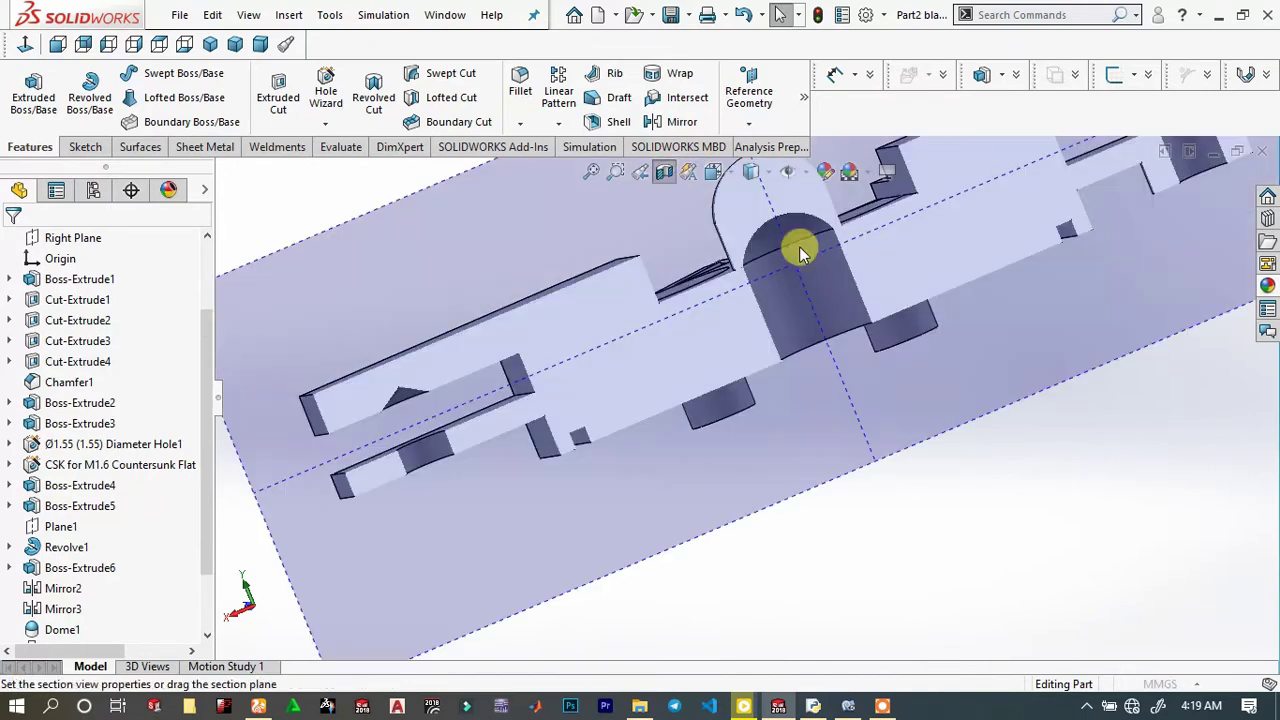
{"action": "scroll", "coordinate": [808, 280], "scroll_direction": "down", "scroll_amount": 3}
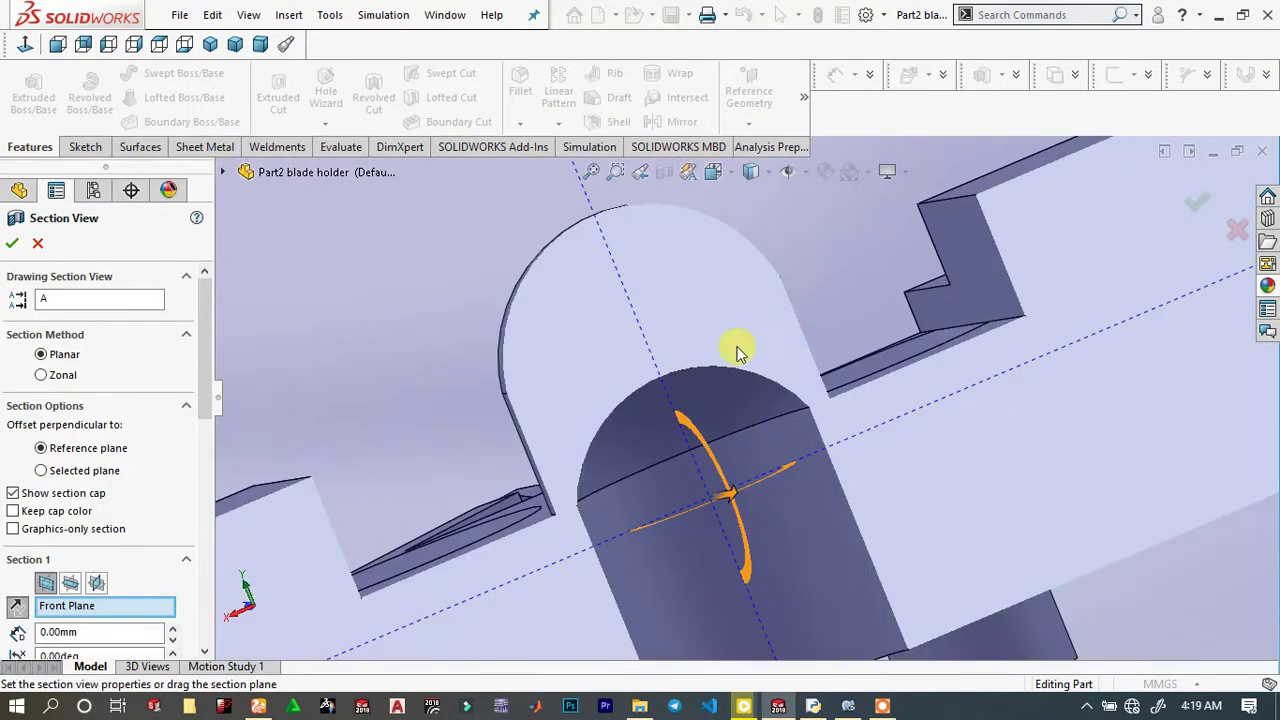
{"action": "middle_click_drag", "start_coordinate": [547, 436], "coordinate": [279, 279]}
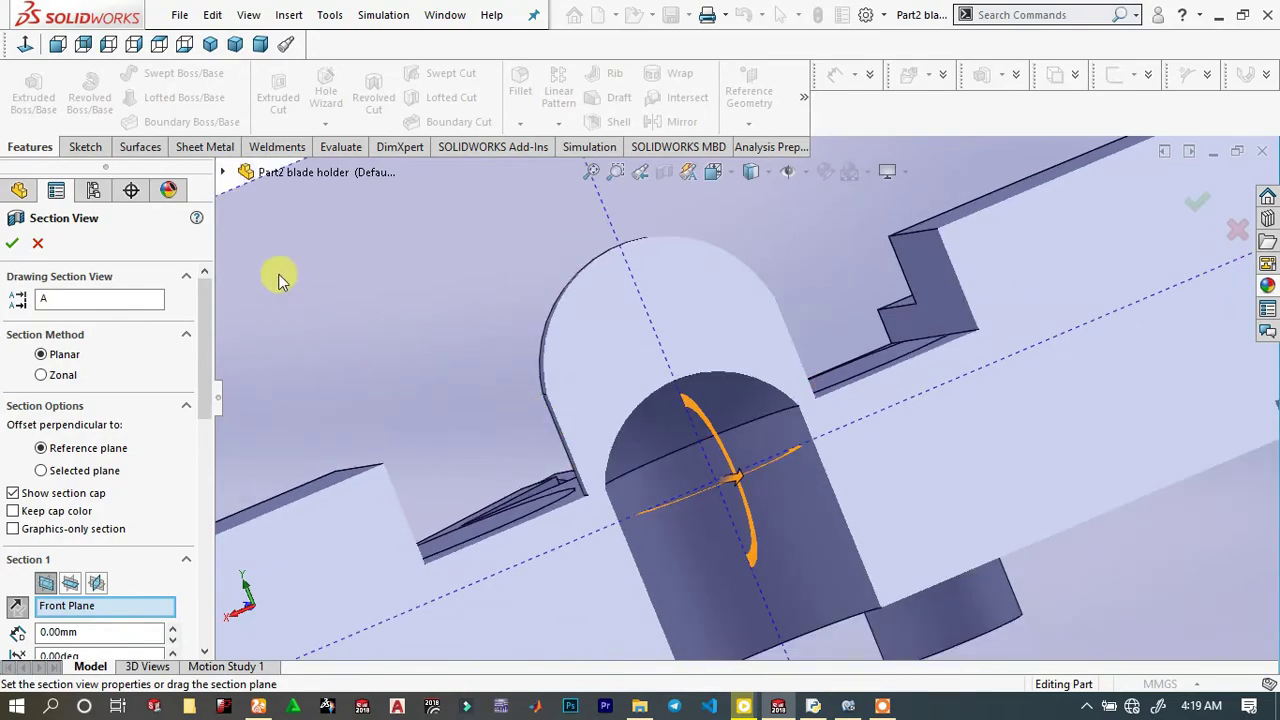
{"action": "left_click", "coordinate": [37, 245]}
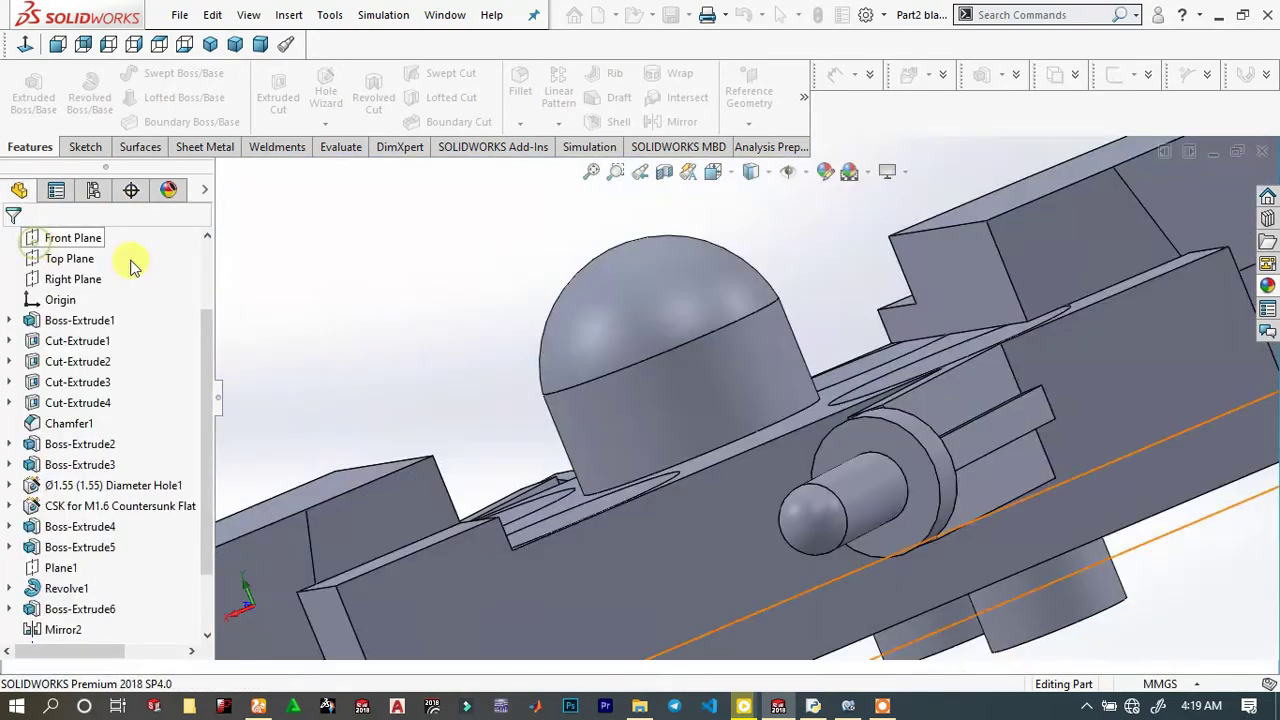
{"action": "scroll", "coordinate": [877, 437], "scroll_direction": "up", "scroll_amount": 5}
{"action": "middle_click_drag", "start_coordinate": [777, 423], "coordinate": [855, 505]}
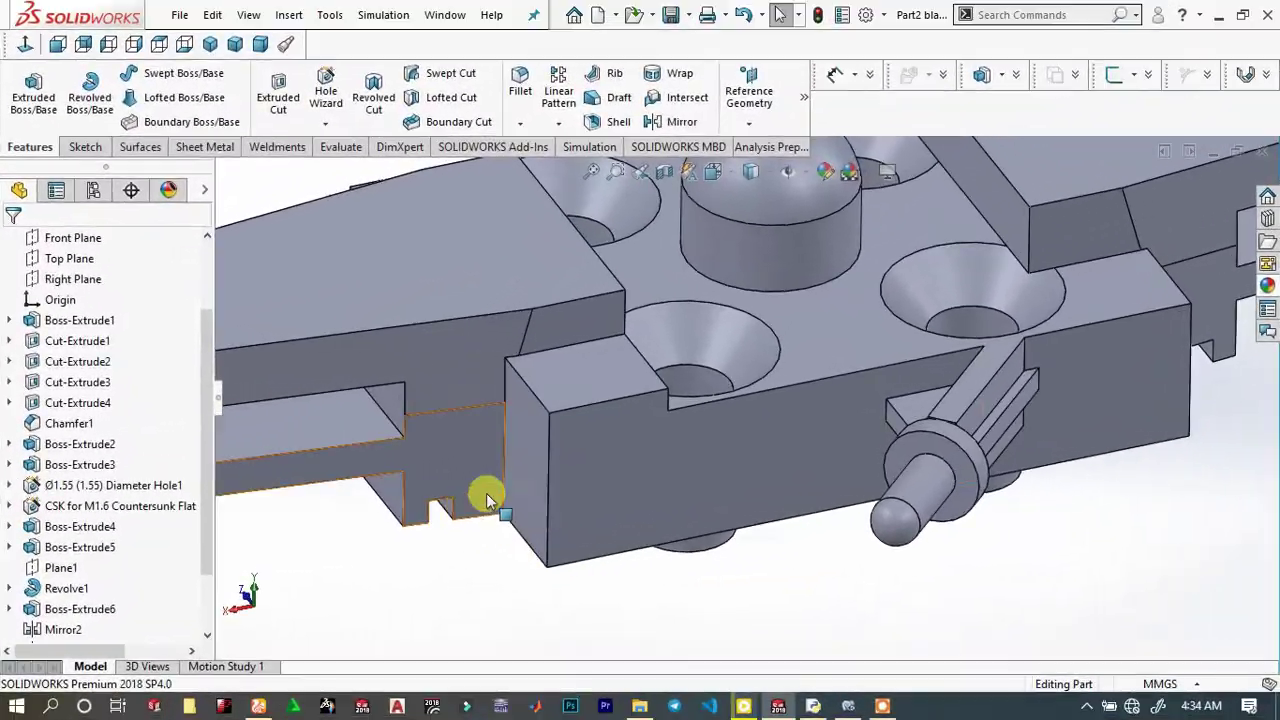
Start a 0.5 mm fillet via f0.5 and add a right-side vertical edge
{"action": "left_click", "coordinate": [556, 455]}
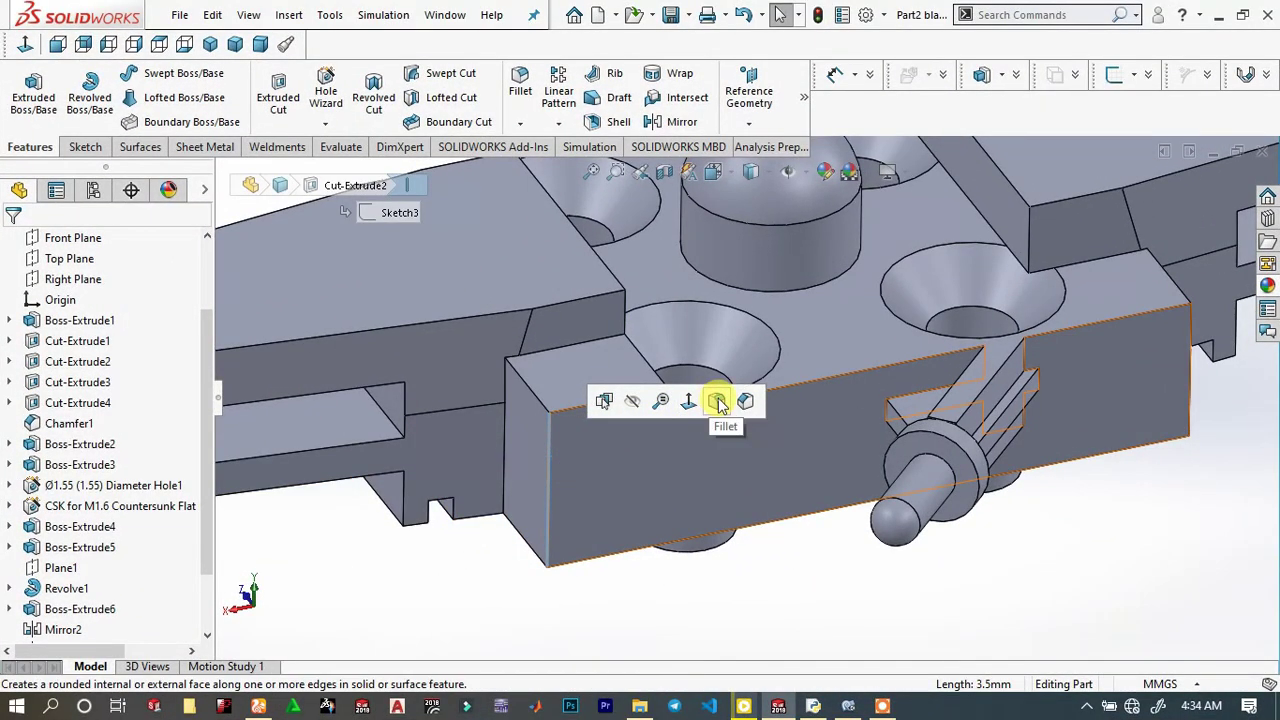
{"action": "key", "text": "Escape"}
{"action": "type", "text": "f"}
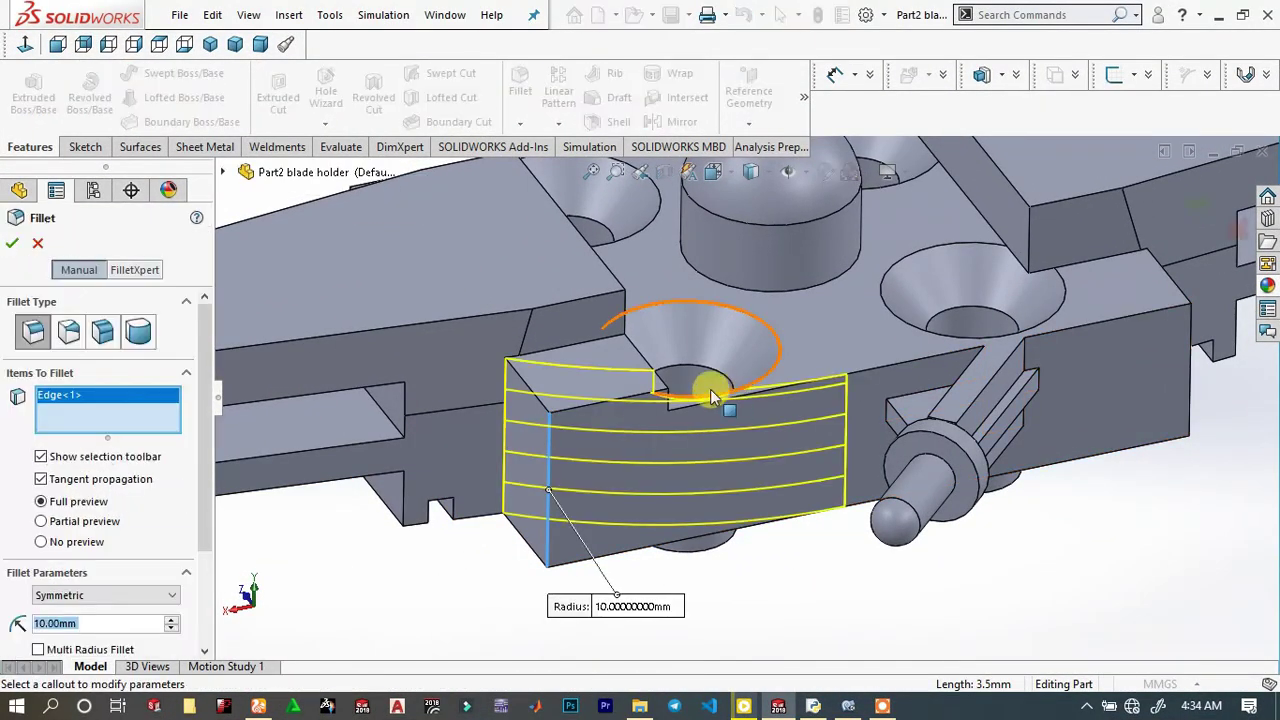
{"action": "type", "text": "0.5"}
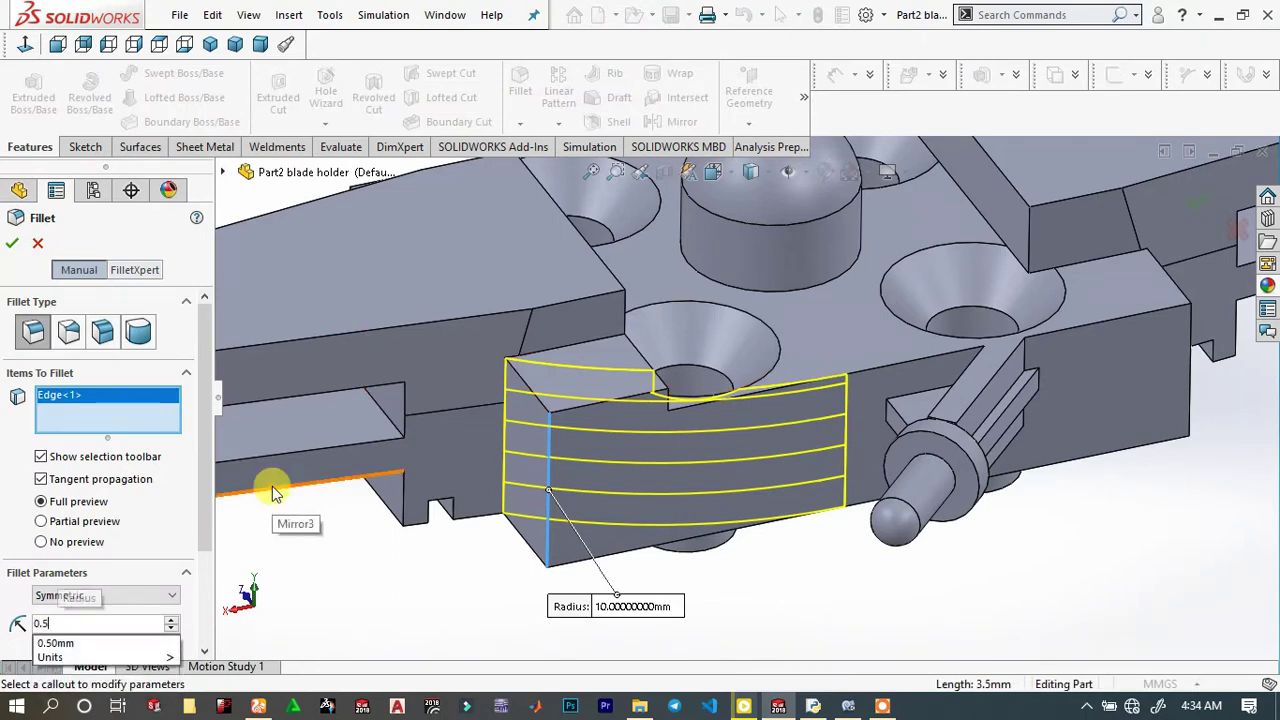
{"action": "left_click", "coordinate": [1118, 368]}
Add the remaining vertical corner edges on the far side and accept the fillet
{"action": "scroll", "coordinate": [870, 452], "scroll_direction": "up", "scroll_amount": 5}
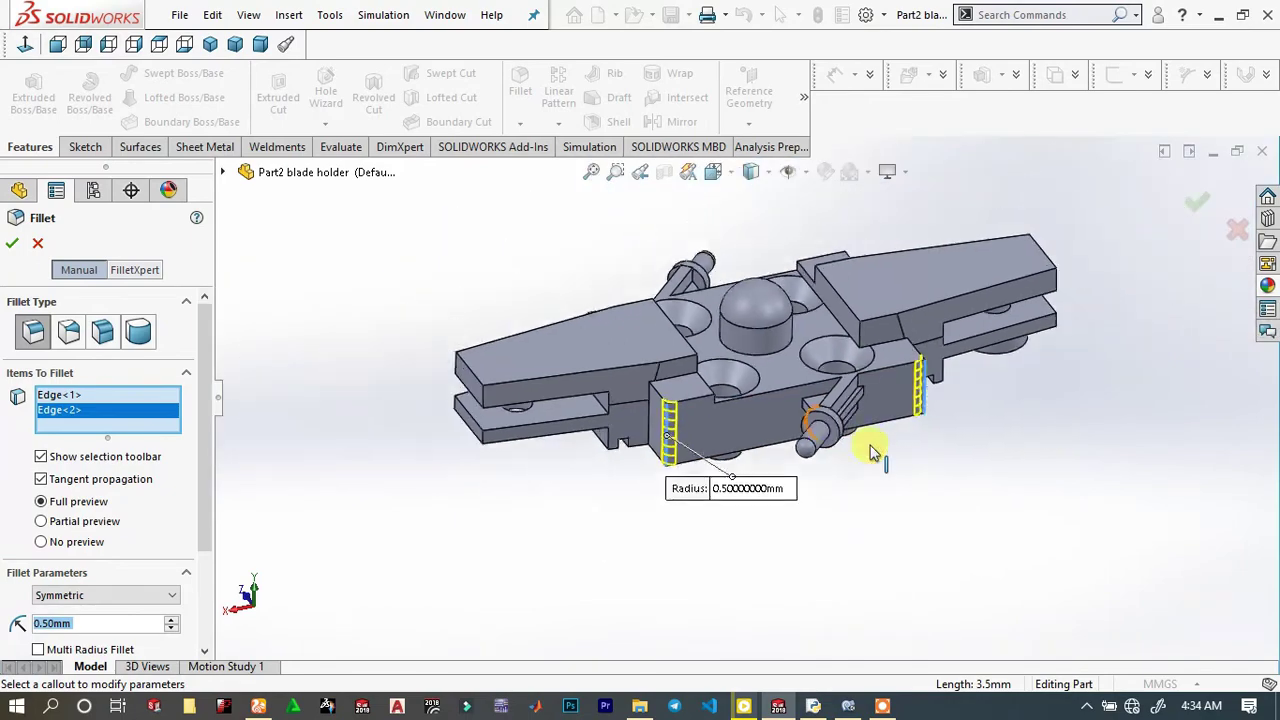
{"action": "middle_click_drag", "start_coordinate": [749, 286], "coordinate": [855, 456]}
{"action": "scroll", "coordinate": [855, 456], "scroll_direction": "down", "scroll_amount": 5}
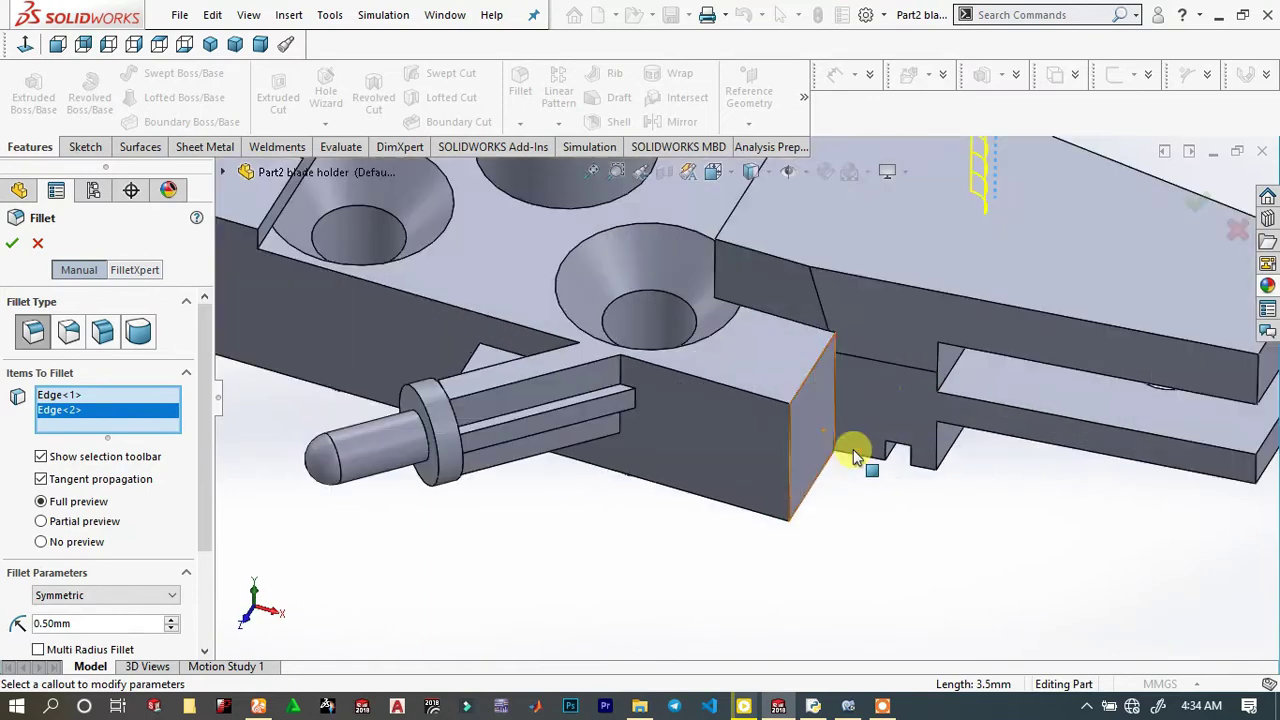
{"action": "left_click", "coordinate": [789, 435]}
{"action": "scroll", "coordinate": [403, 332], "scroll_direction": "up", "scroll_amount": 3}
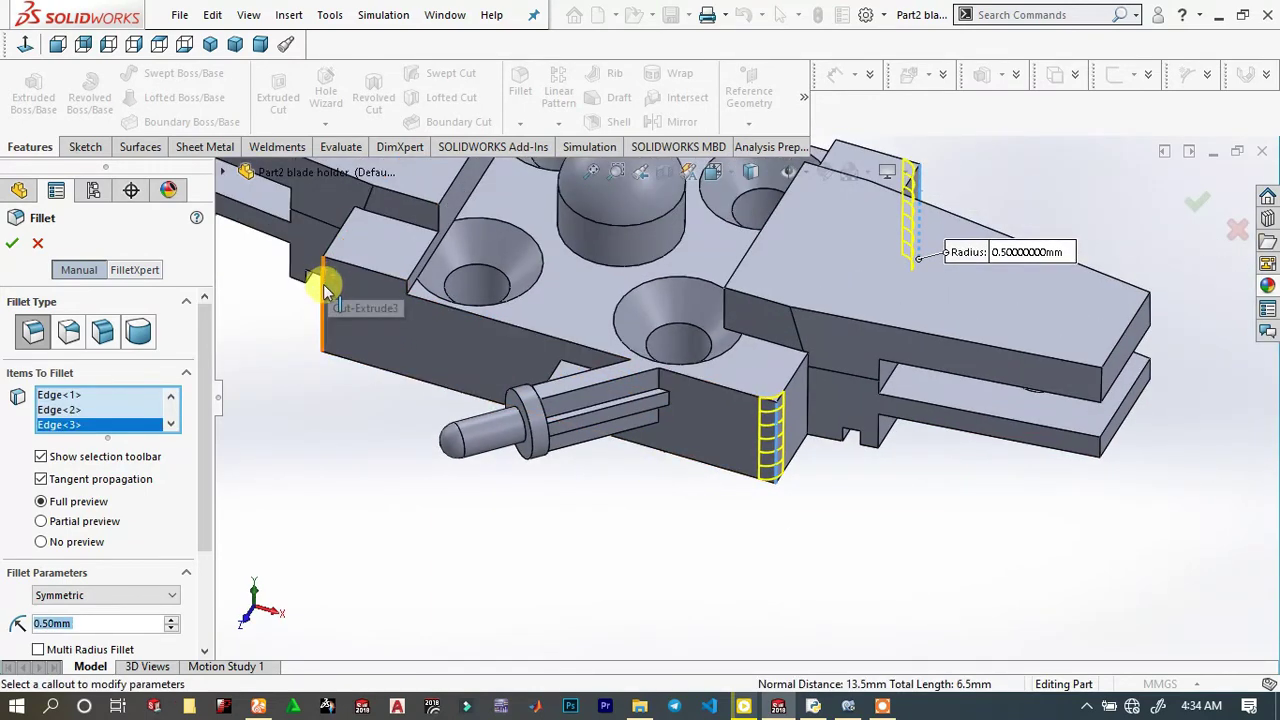
{"action": "left_click", "coordinate": [325, 290]}
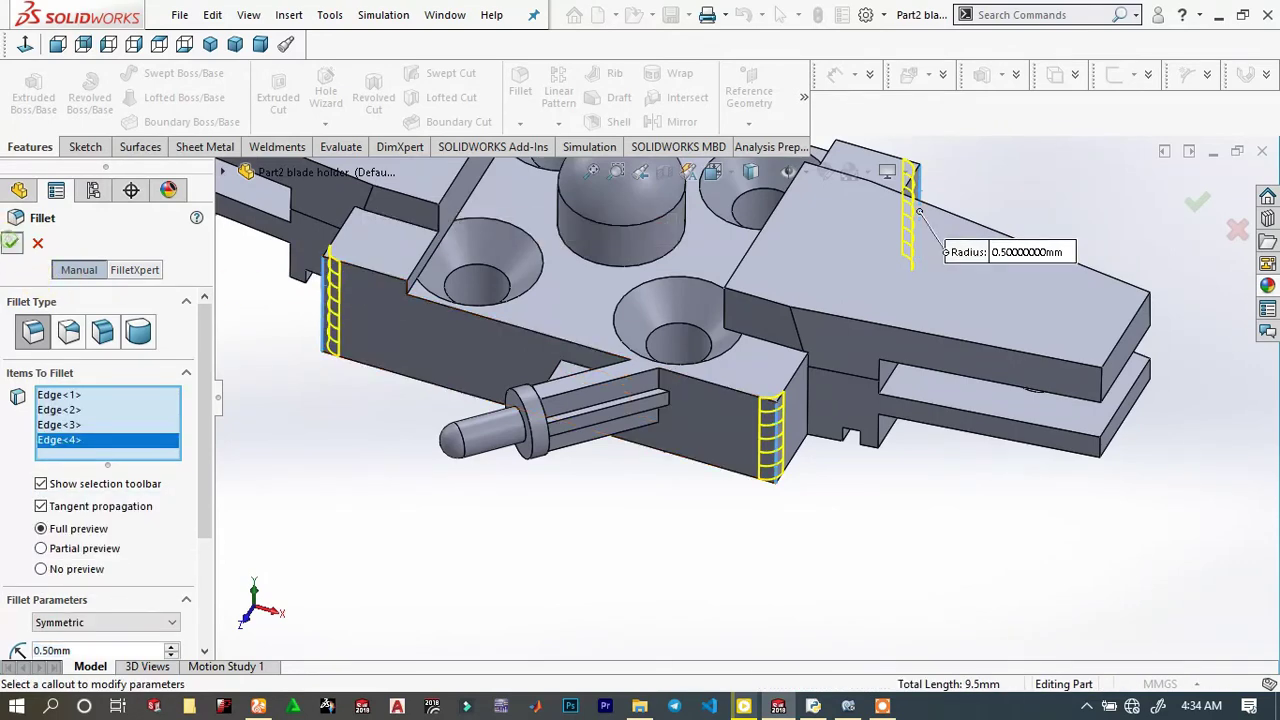
{"action": "left_click", "coordinate": [12, 242]}
{"action": "middle_click_drag", "start_coordinate": [690, 325], "coordinate": [725, 340]}
{"action": "scroll", "coordinate": [727, 338], "scroll_direction": "down", "scroll_amount": 3}
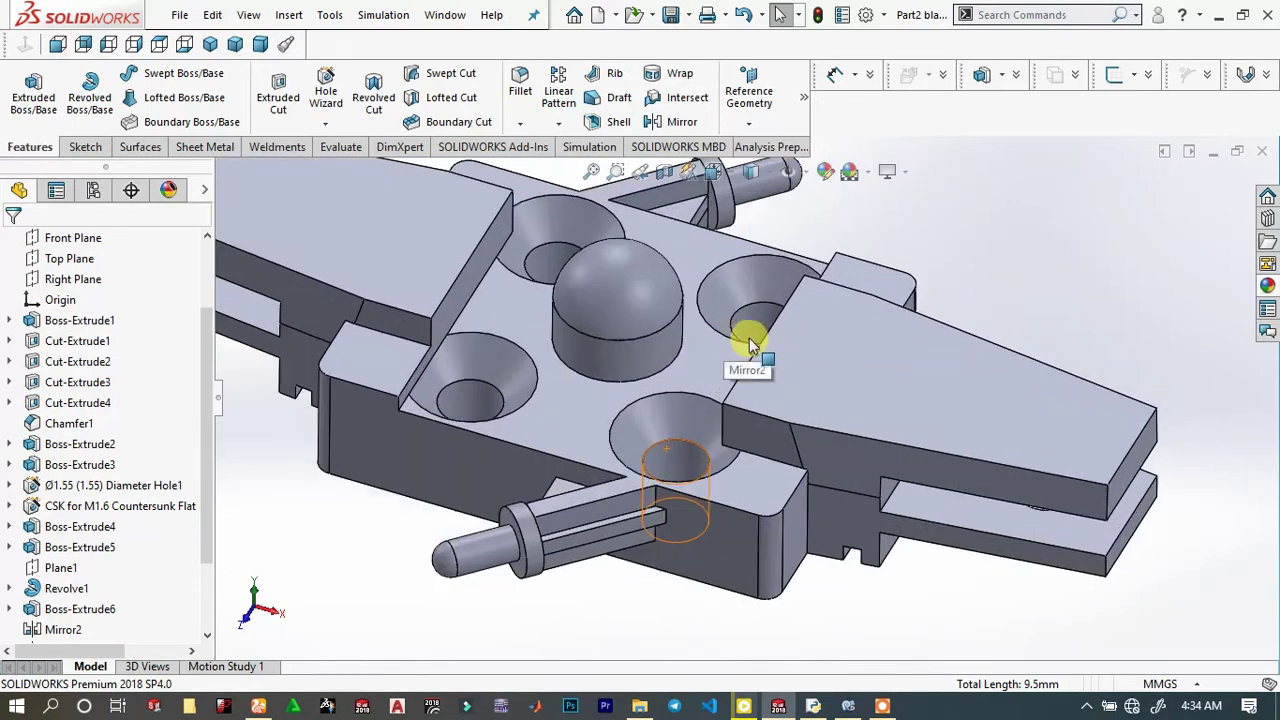
Chamfer the underside hole's circular edge with a 0.5 mm distance
{"action": "middle_click_drag", "start_coordinate": [343, 591], "coordinate": [429, 429]}
{"action": "scroll", "coordinate": [622, 502], "scroll_direction": "down", "scroll_amount": 5}
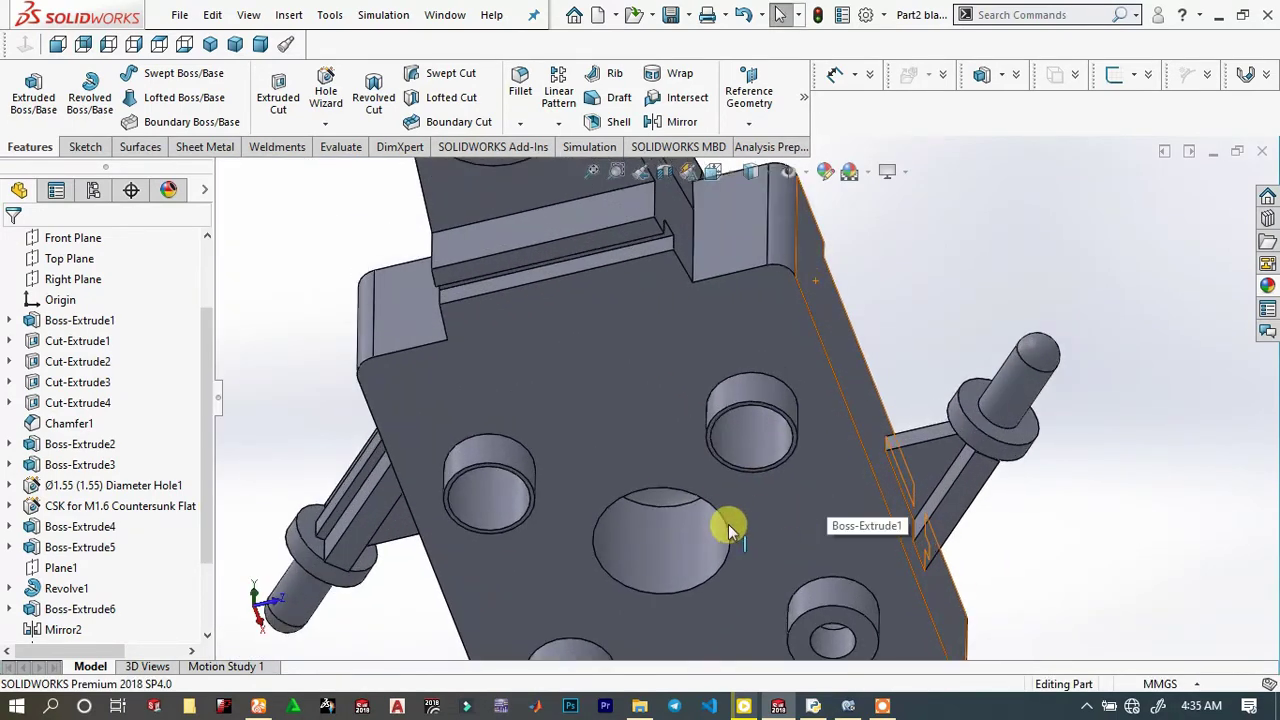
{"action": "left_click", "coordinate": [720, 514]}
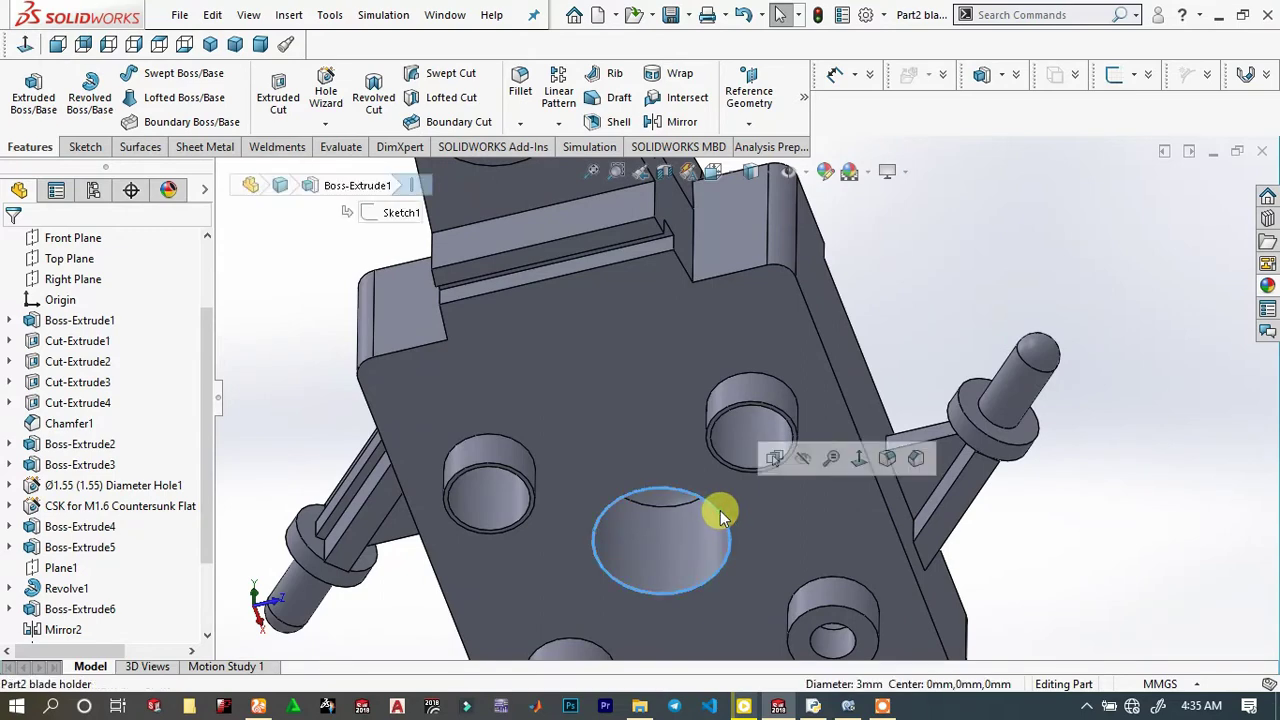
{"action": "left_click", "coordinate": [917, 460]}
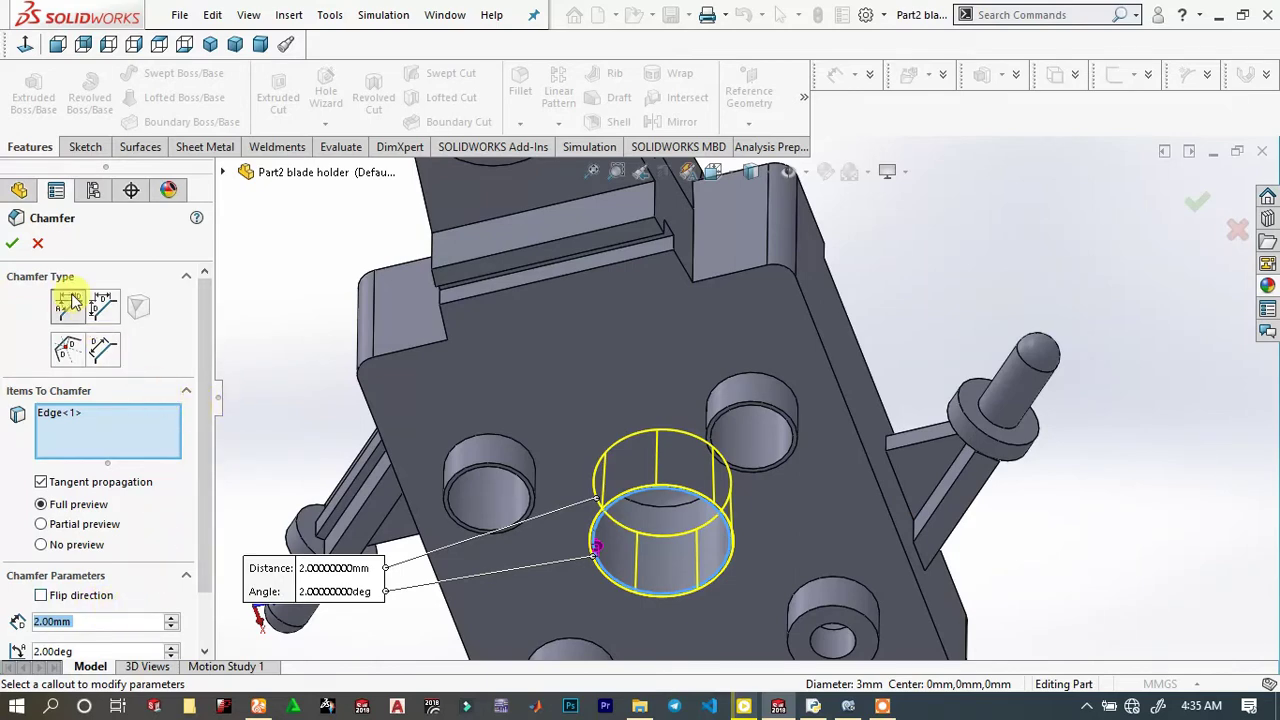
{"action": "left_click", "coordinate": [101, 309]}
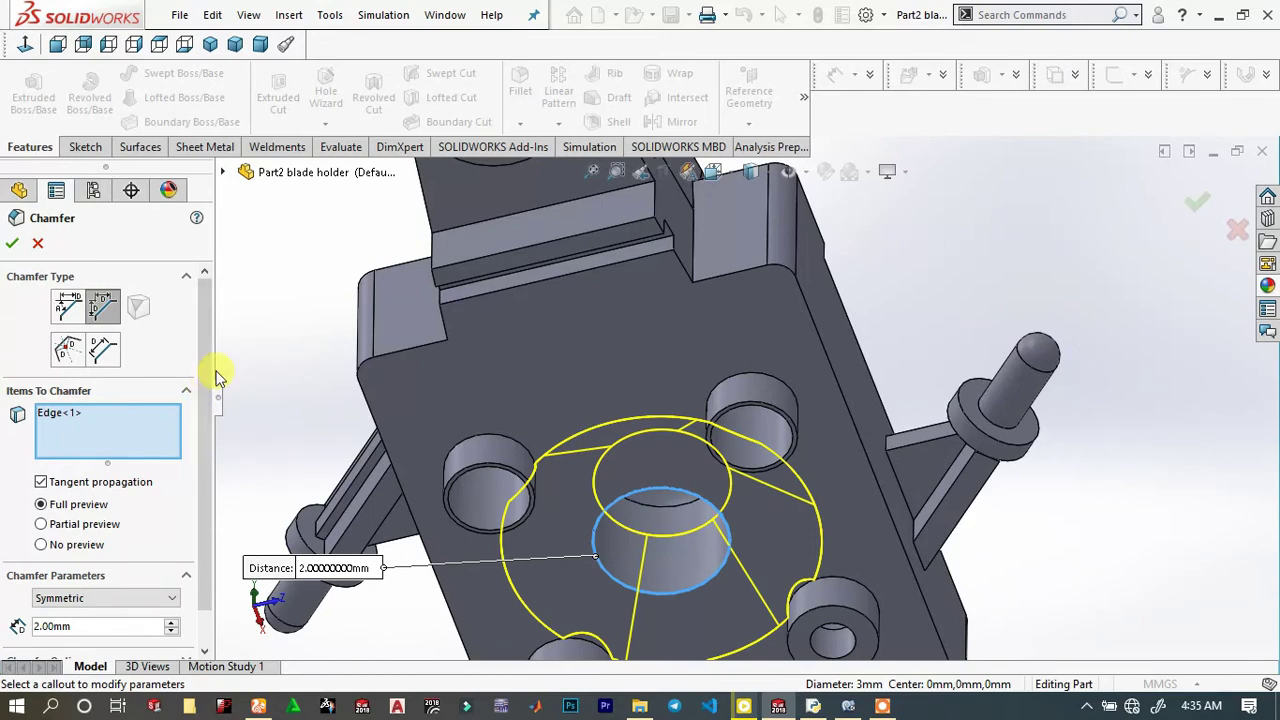
{"action": "scroll", "coordinate": [219, 377], "scroll_direction": "down", "scroll_amount": 1}
{"action": "type", "text": "0.5"}
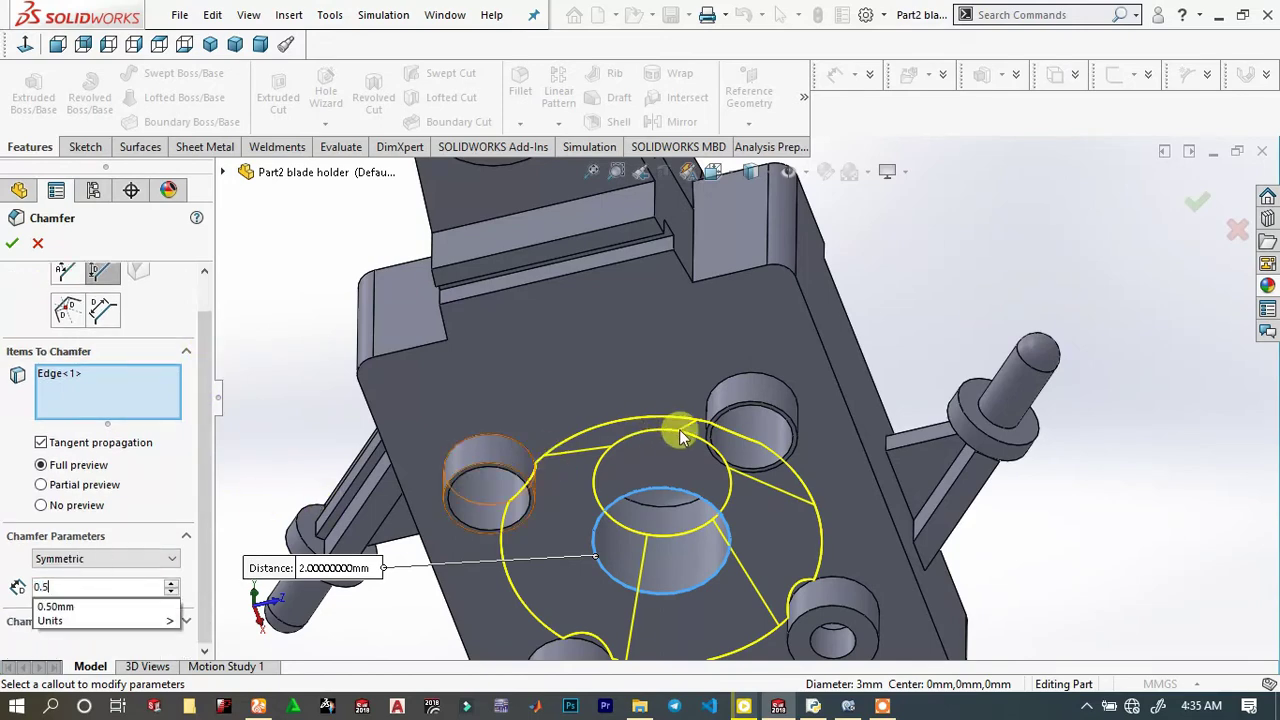
{"action": "key", "text": "Return"}
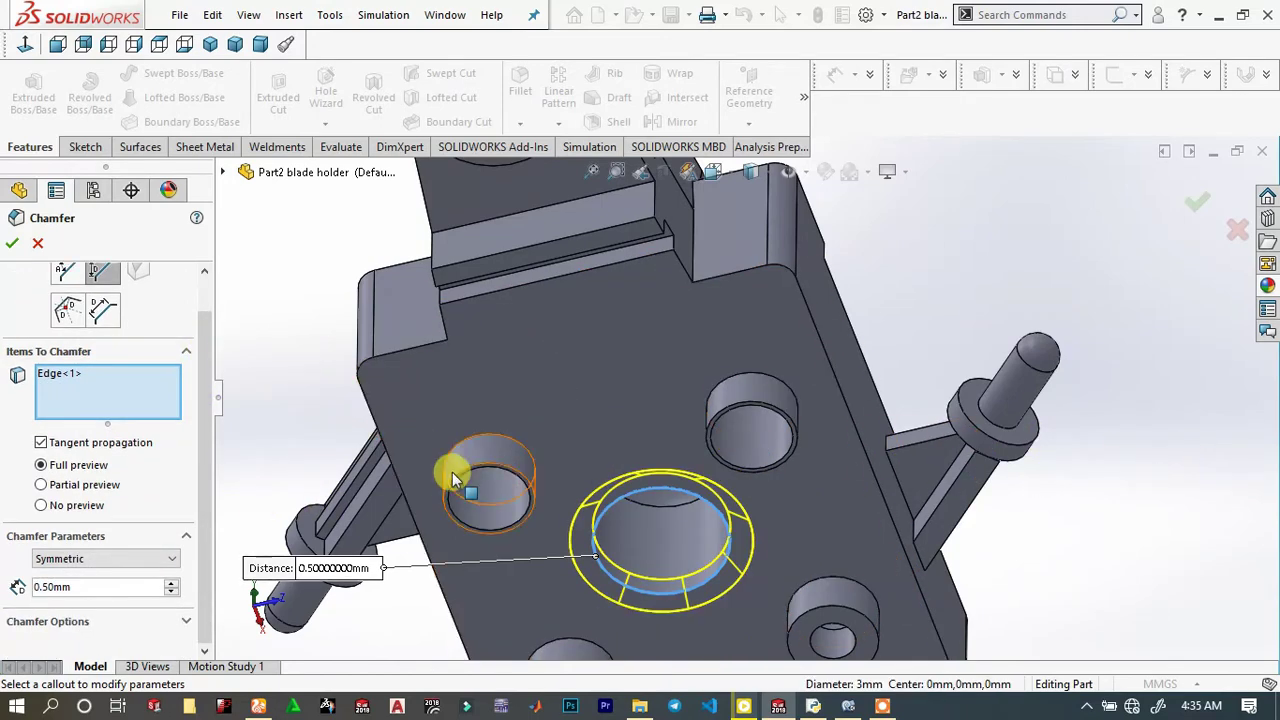
{"action": "key", "text": "f"}
{"action": "scroll", "coordinate": [124, 333], "scroll_direction": "up", "scroll_amount": 1}
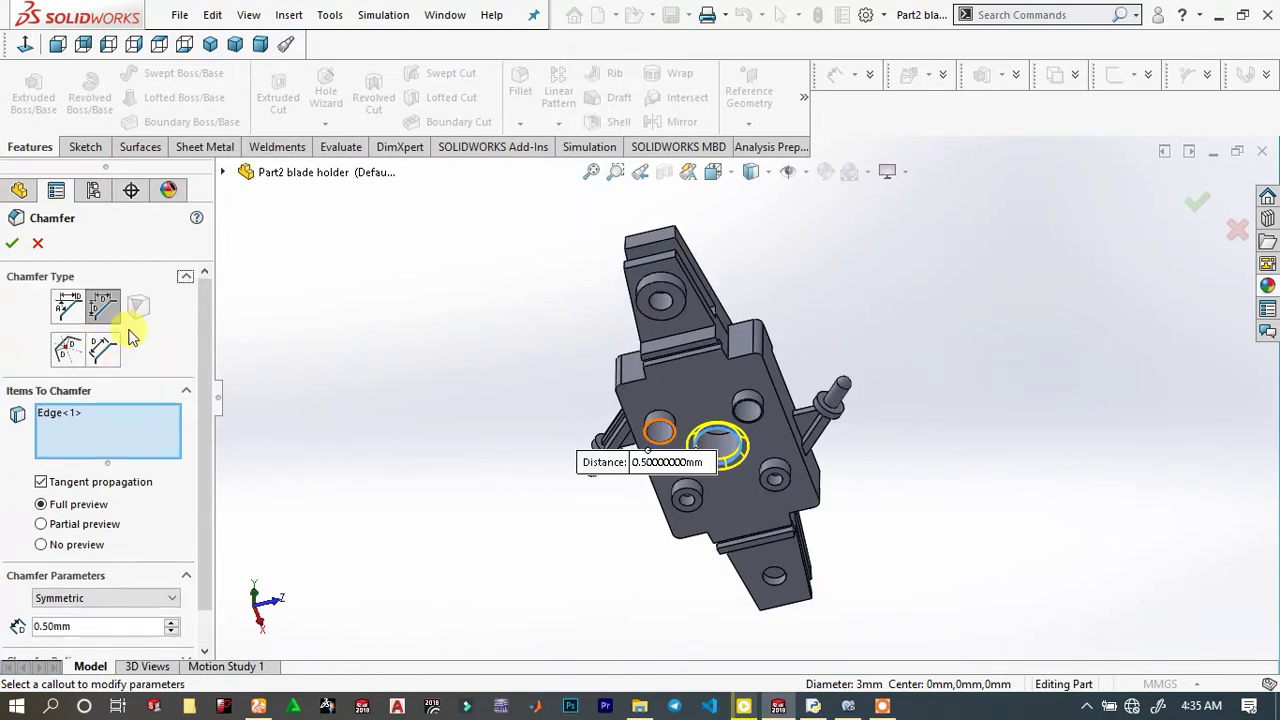
{"action": "left_click", "coordinate": [12, 245]}
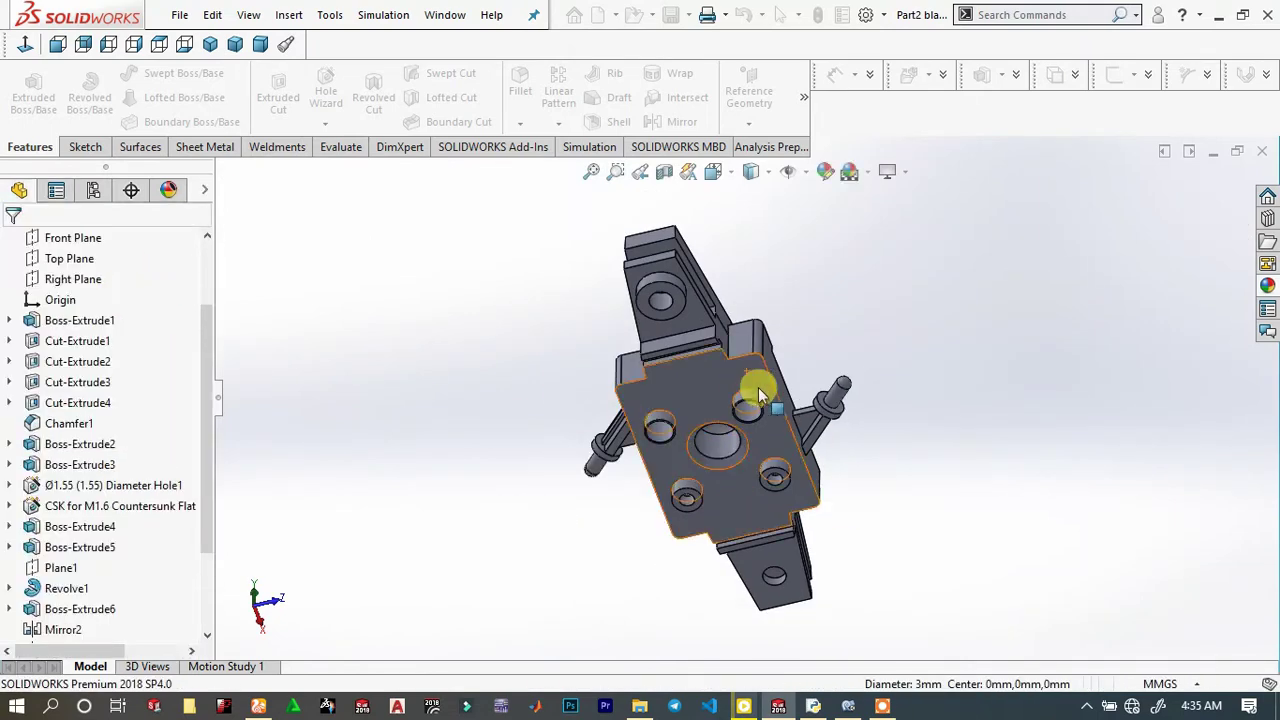
Start a new sketch on the Right Plane
{"action": "scroll", "coordinate": [754, 449], "scroll_direction": "down", "scroll_amount": 8}
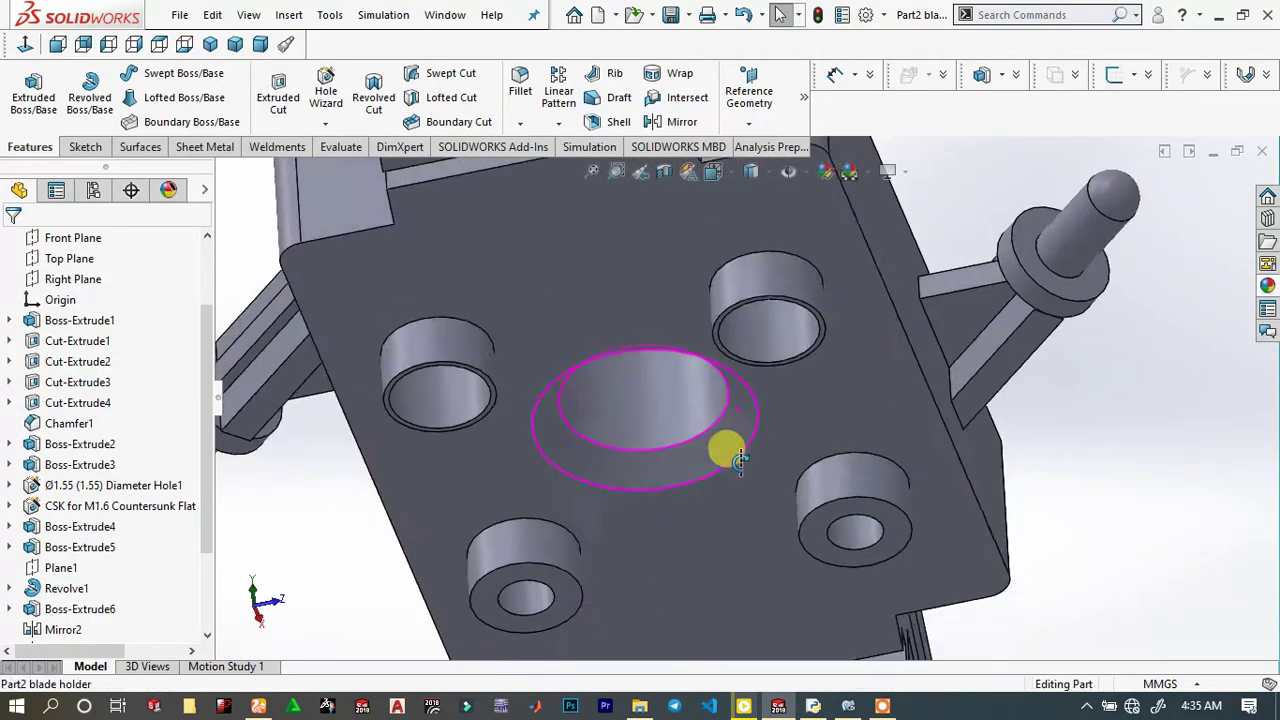
{"action": "middle_click_drag", "start_coordinate": [672, 445], "coordinate": [874, 423]}
{"action": "scroll", "coordinate": [851, 423], "scroll_direction": "up", "scroll_amount": 6}
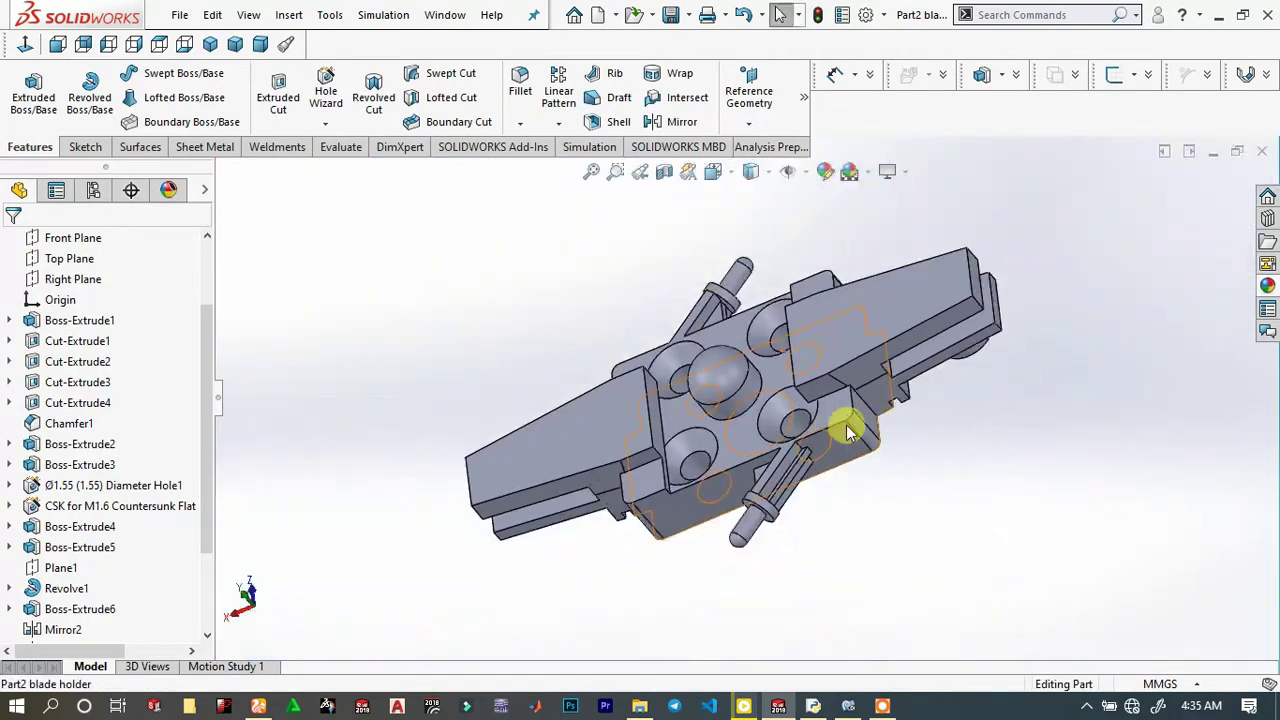
{"action": "middle_click_drag", "start_coordinate": [594, 500], "coordinate": [605, 340]}
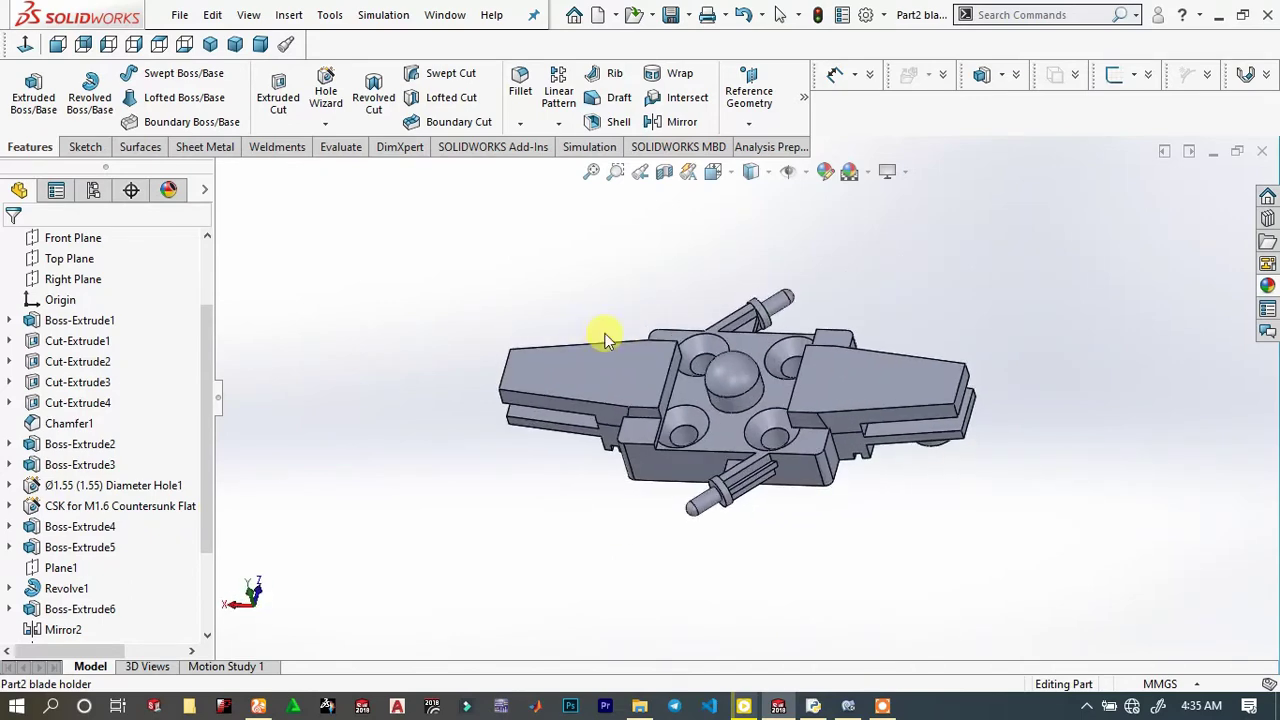
{"action": "left_click", "coordinate": [78, 280]}
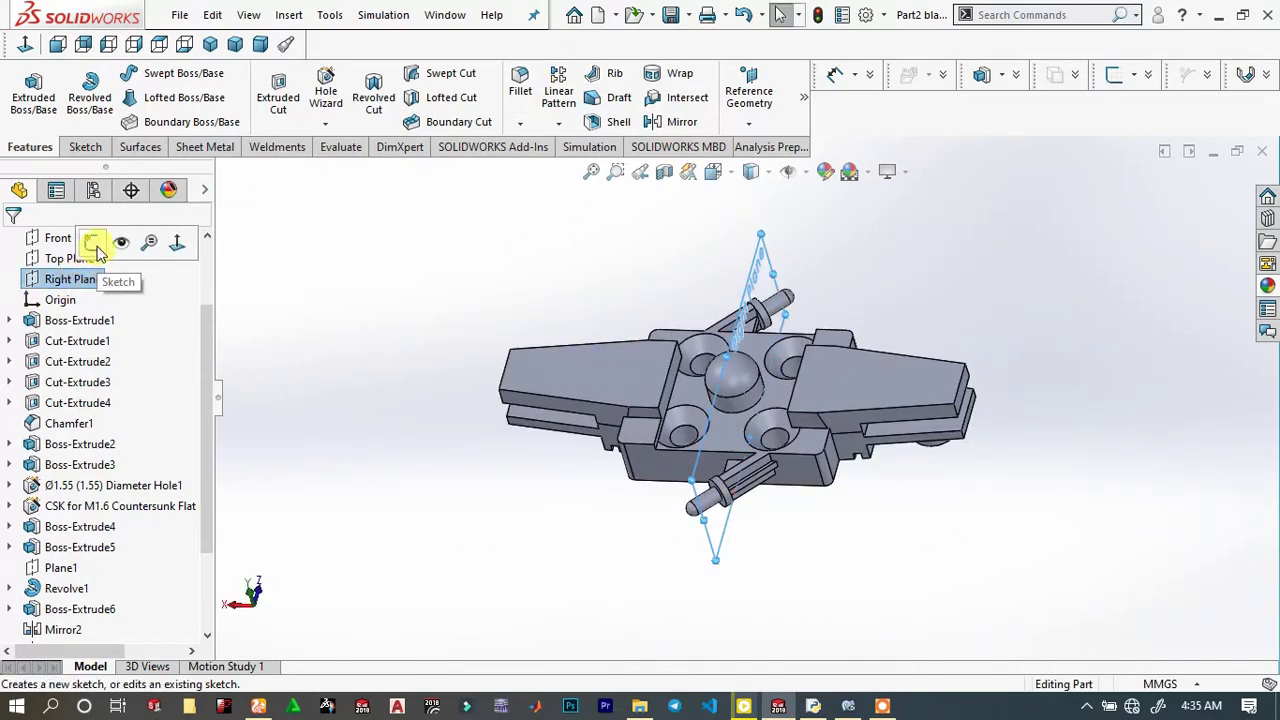
{"action": "left_click", "coordinate": [94, 246]}
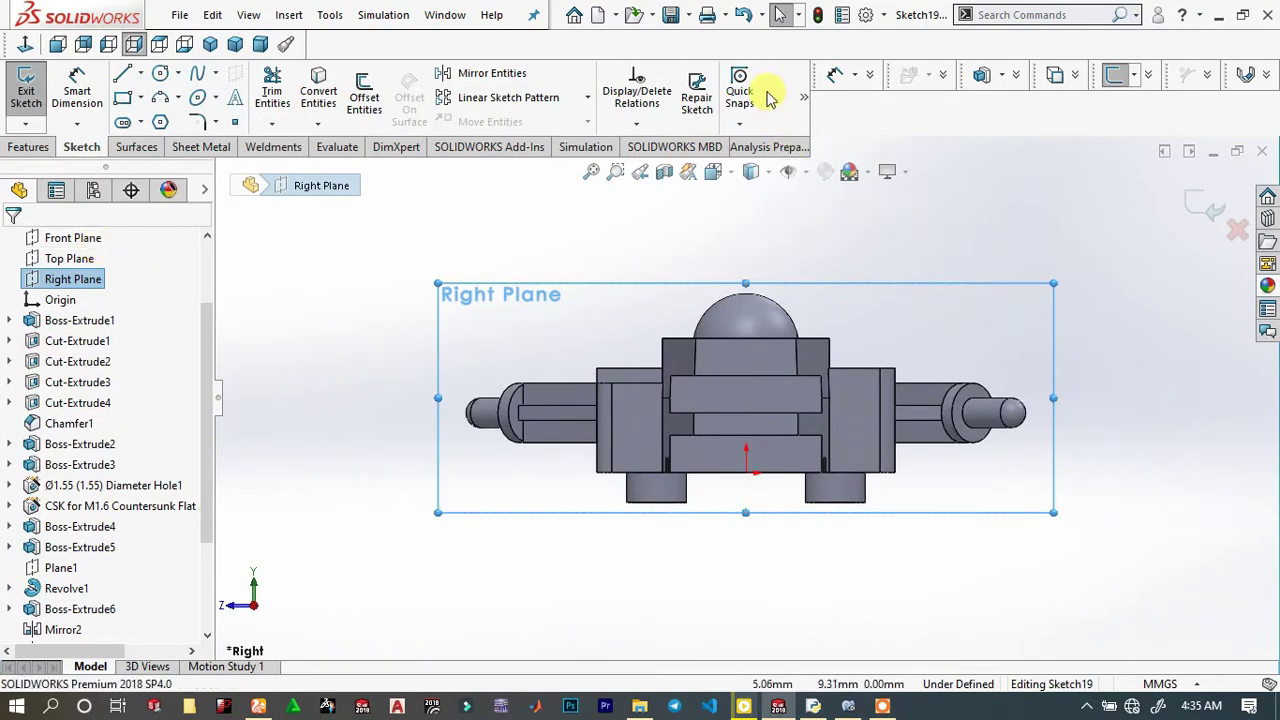
Section the part at the Right Plane to expose the central bore
{"action": "left_click", "coordinate": [664, 173]}
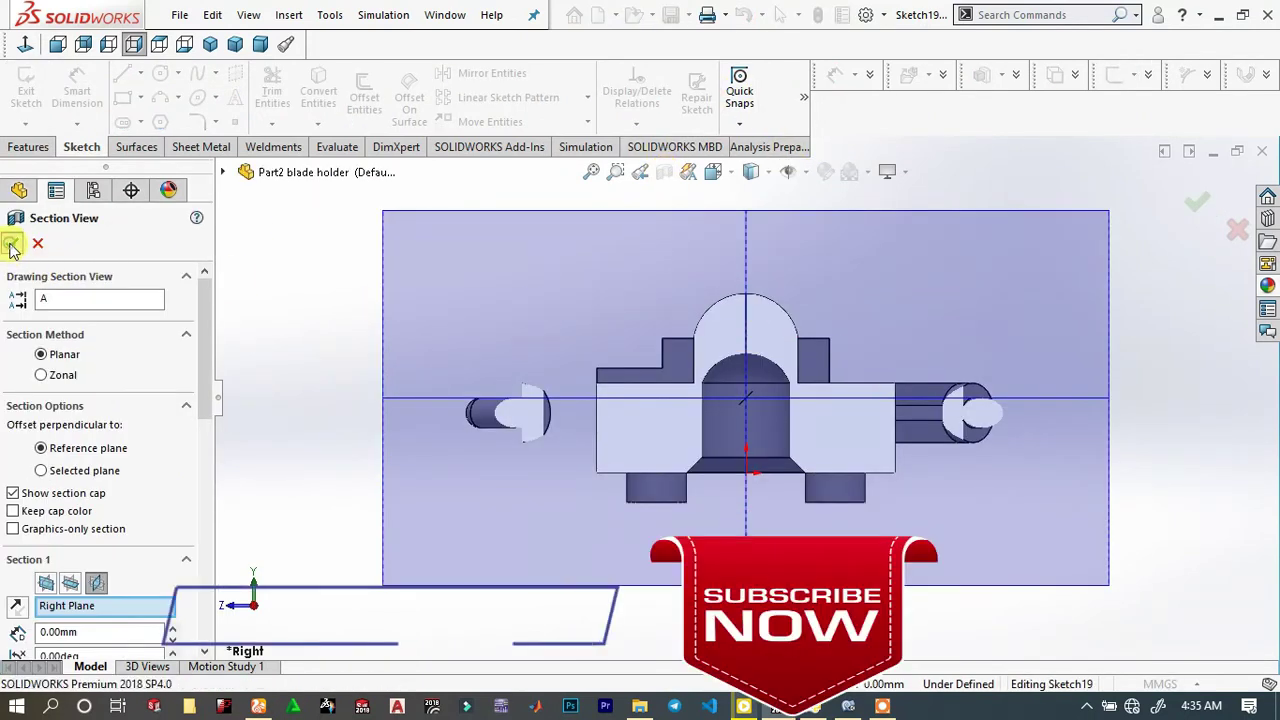
{"action": "left_click", "coordinate": [11, 244]}
{"action": "scroll", "coordinate": [823, 423], "scroll_direction": "down", "scroll_amount": 4}
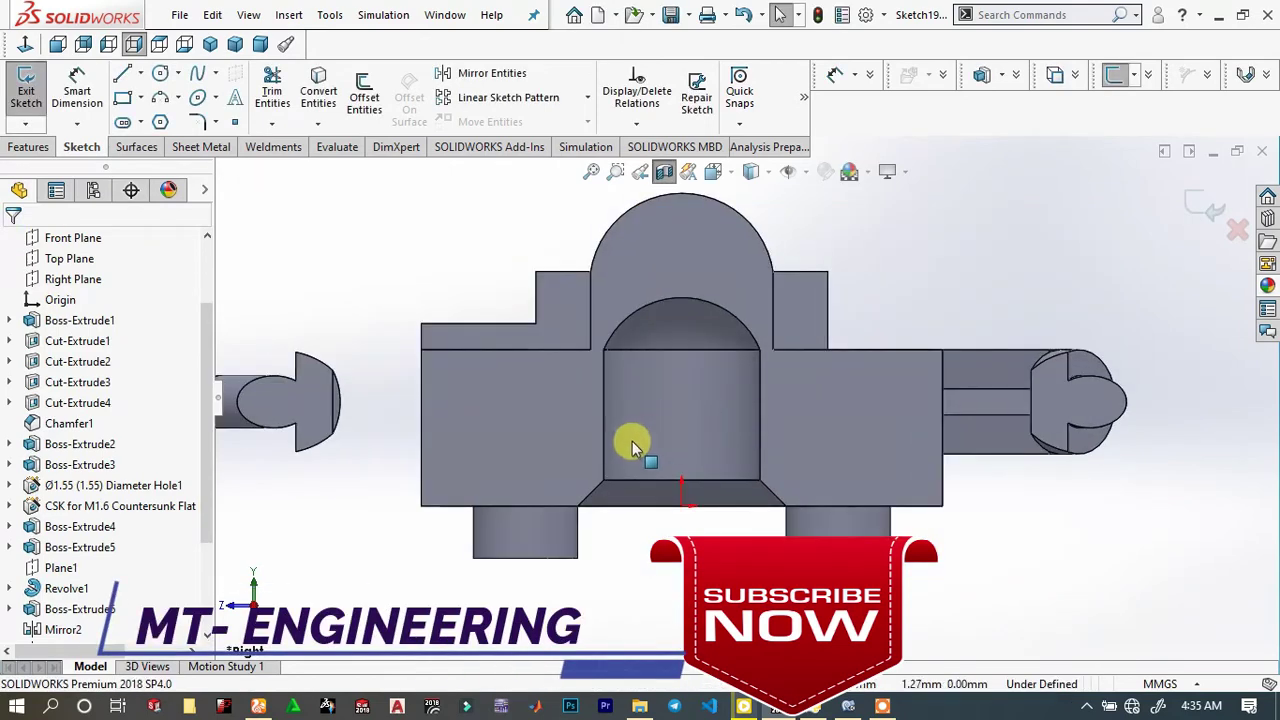
{"action": "left_click", "coordinate": [632, 447]}
Draw a diagonal line across the hole section and make it construction geometry
{"action": "left_click", "coordinate": [131, 76]}
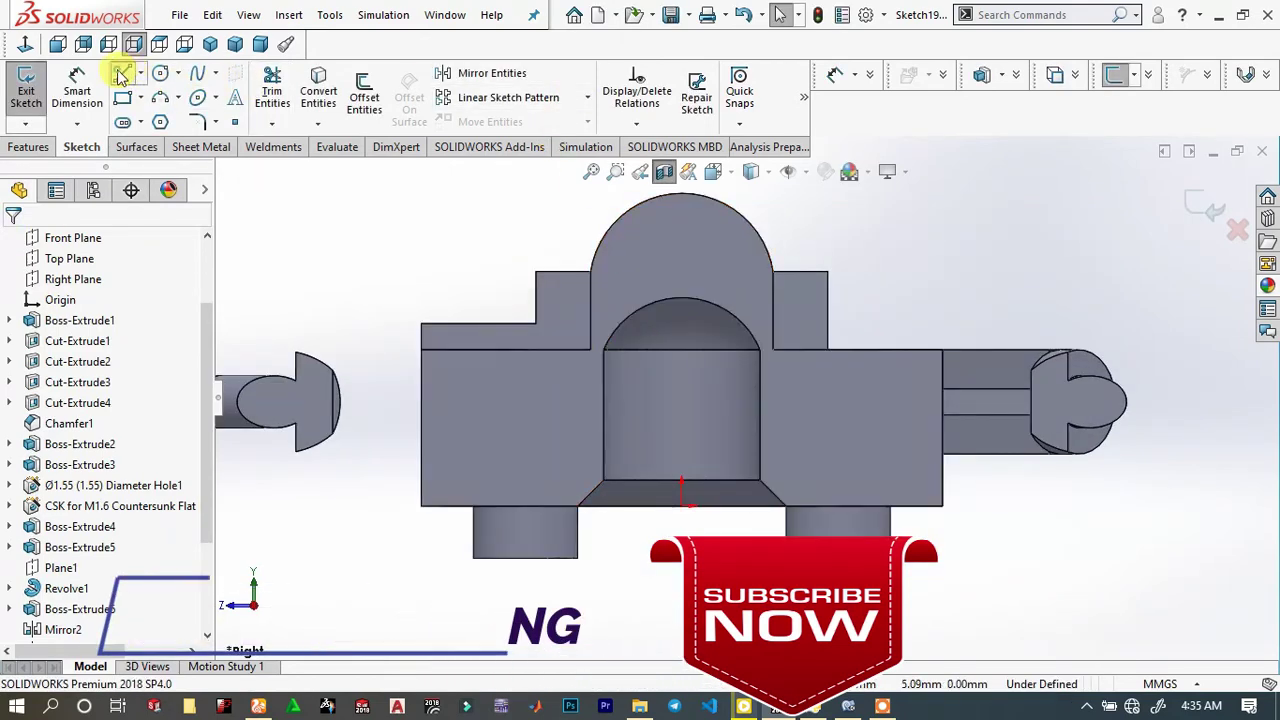
{"action": "left_click", "coordinate": [759, 351]}
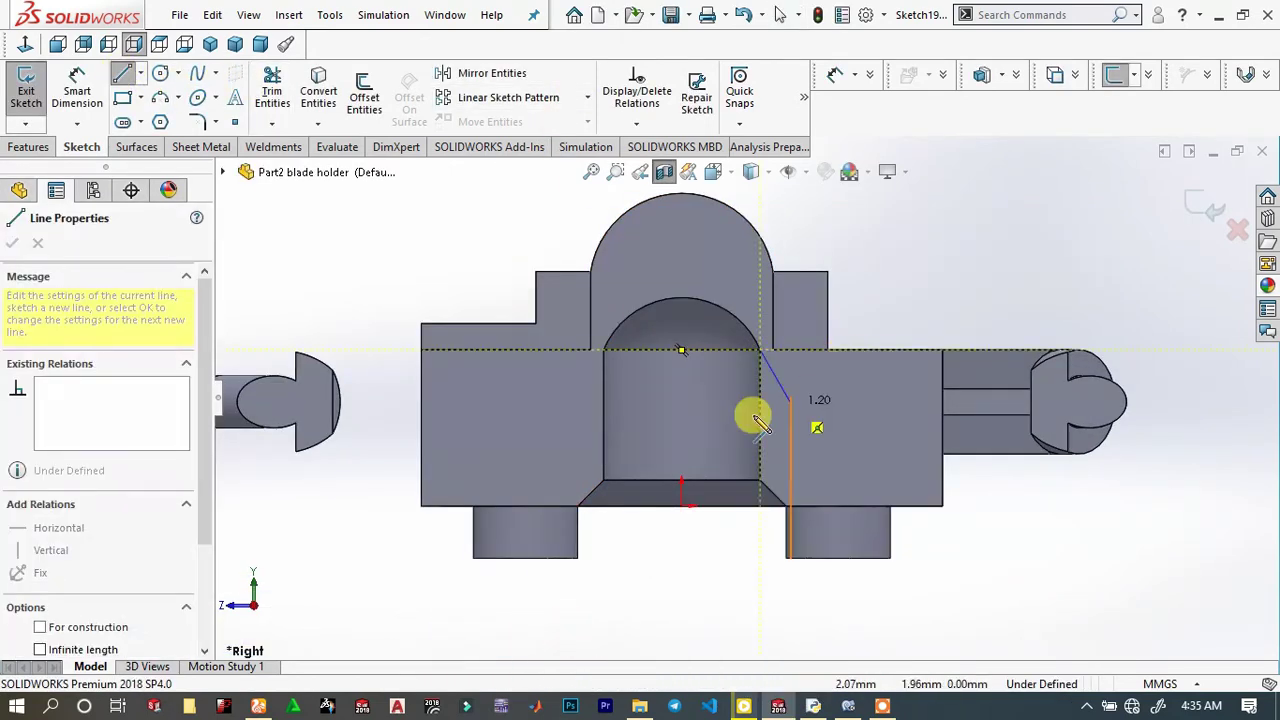
{"action": "left_click", "coordinate": [604, 481]}
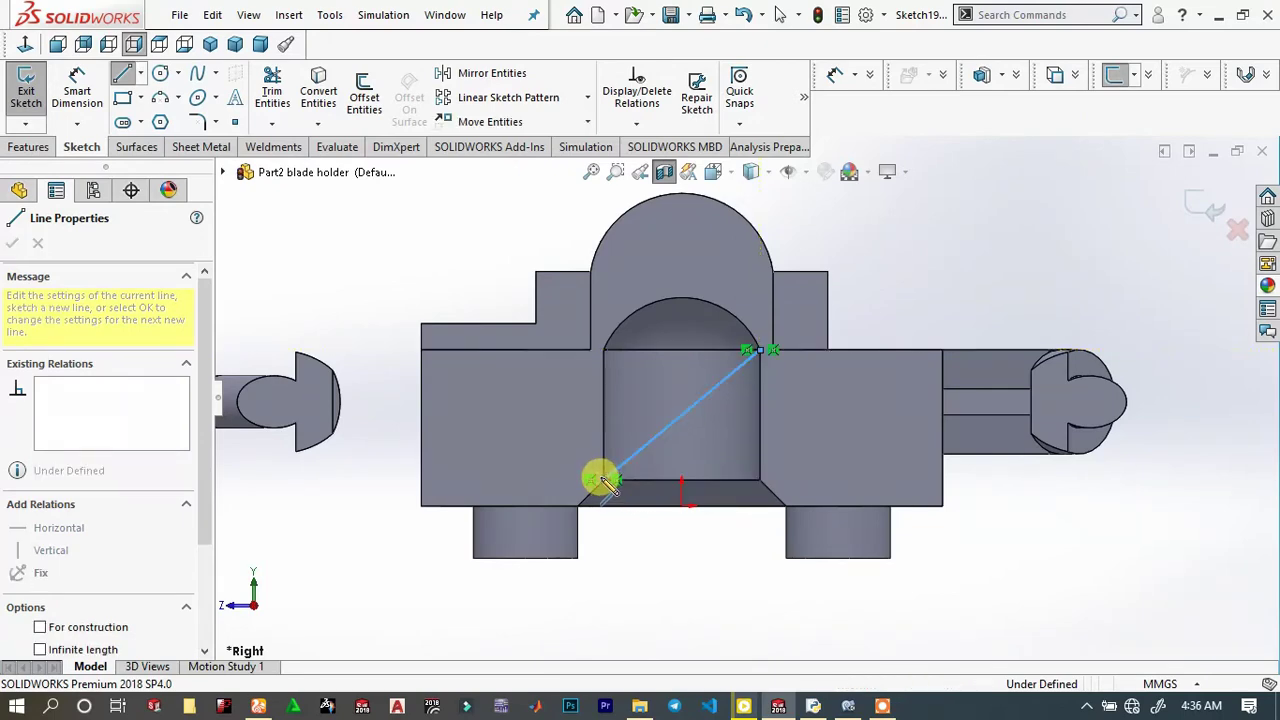
{"action": "right_click", "coordinate": [750, 371]}
{"action": "left_click", "coordinate": [783, 333]}
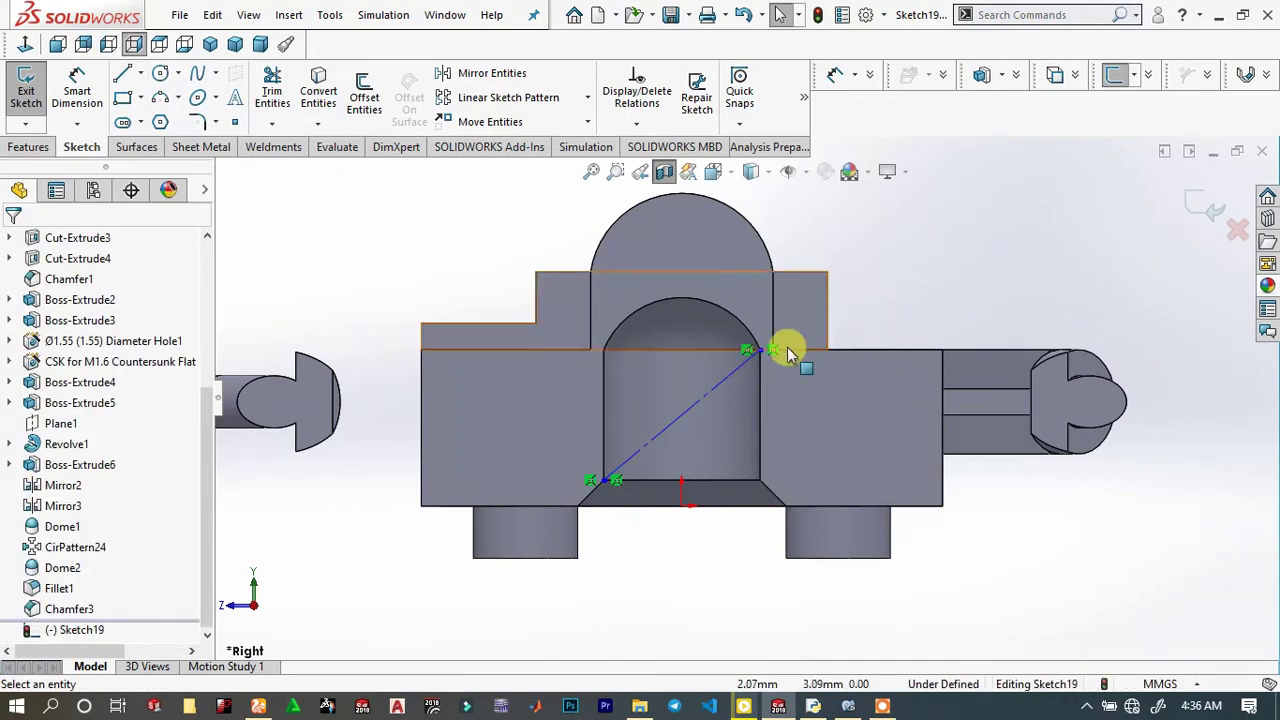
Move the diagonal's upper endpoint onto the arc's corner point
{"action": "left_click", "coordinate": [760, 355]}
{"action": "left_click_drag", "start_coordinate": [732, 340], "coordinate": [722, 342]}
{"action": "scroll", "coordinate": [778, 360], "scroll_direction": "down", "scroll_amount": 3}
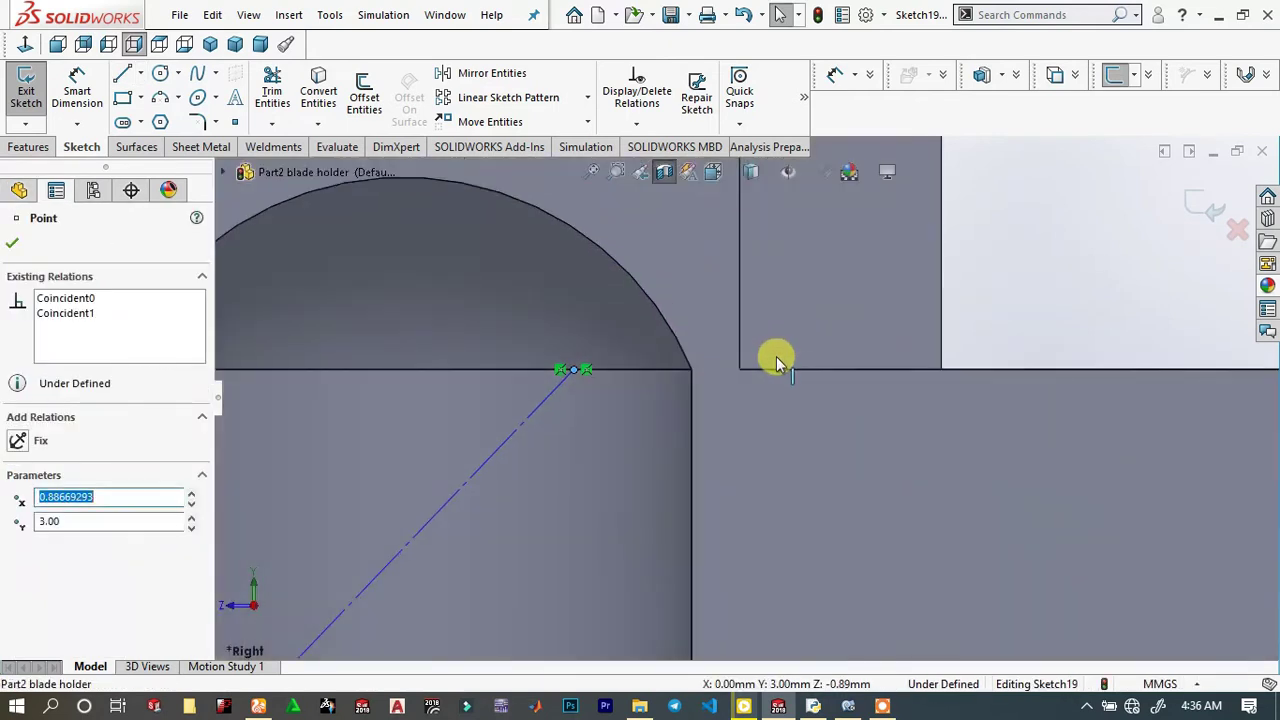
{"action": "left_click", "coordinate": [692, 370]}
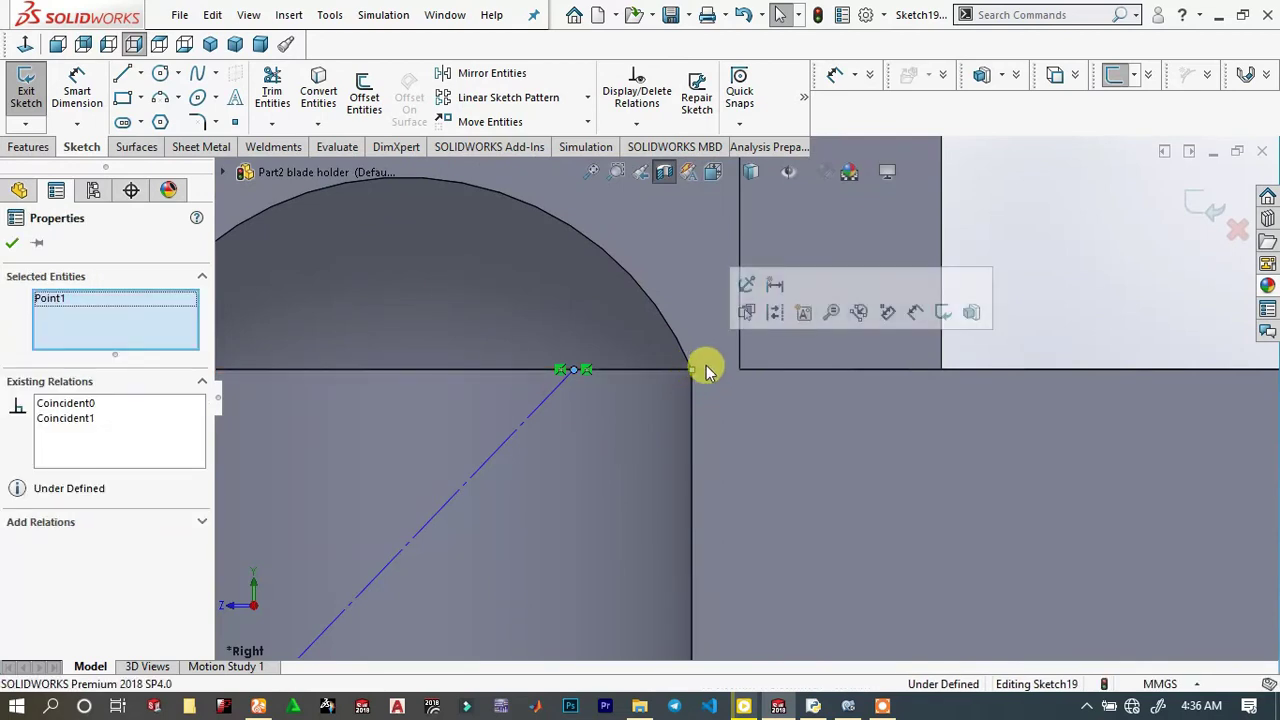
{"action": "left_click", "coordinate": [1058, 260]}
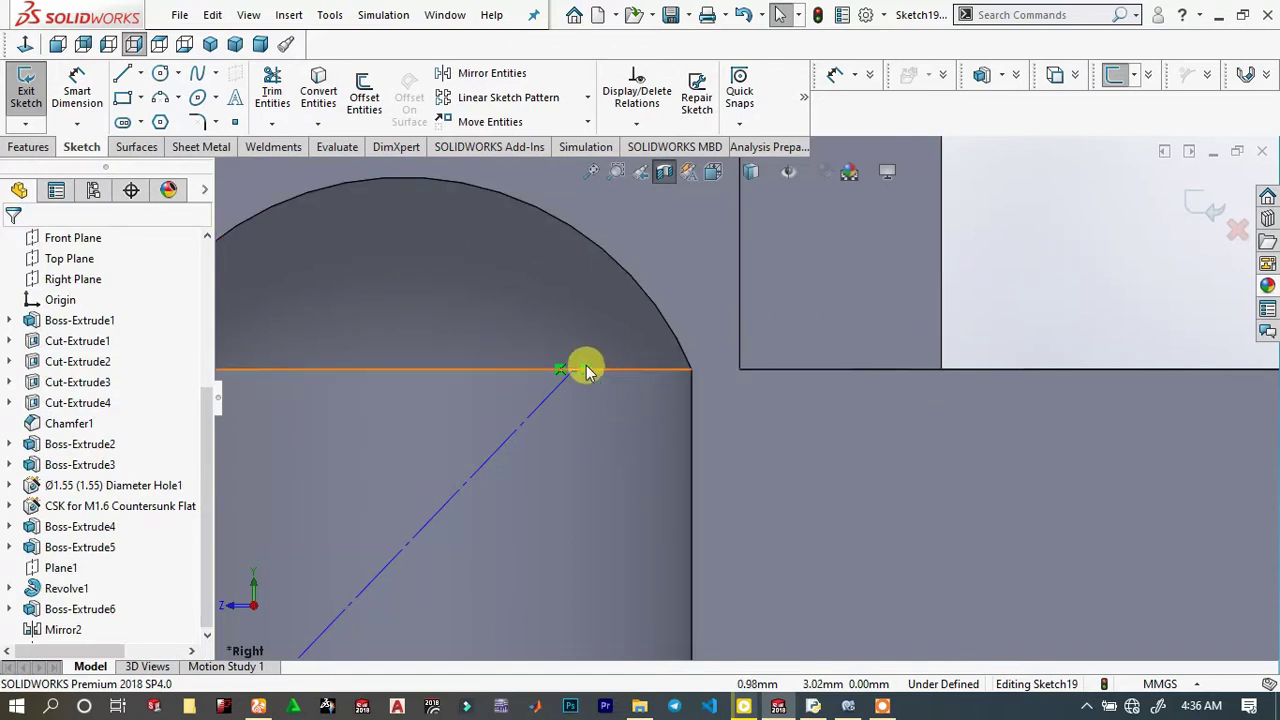
{"action": "mouse_move", "coordinate": [572, 370]}
{"action": "left_mouse_down"}
{"action": "mouse_move", "coordinate": [691, 367]}
{"action": "mouse_move", "coordinate": [697, 378]}
{"action": "mouse_move", "coordinate": [688, 372]}
{"action": "left_mouse_up"}
{"action": "scroll", "coordinate": [688, 372], "scroll_direction": "up", "scroll_amount": 5}
{"action": "scroll", "coordinate": [640, 476], "scroll_direction": "down", "scroll_amount": 2}
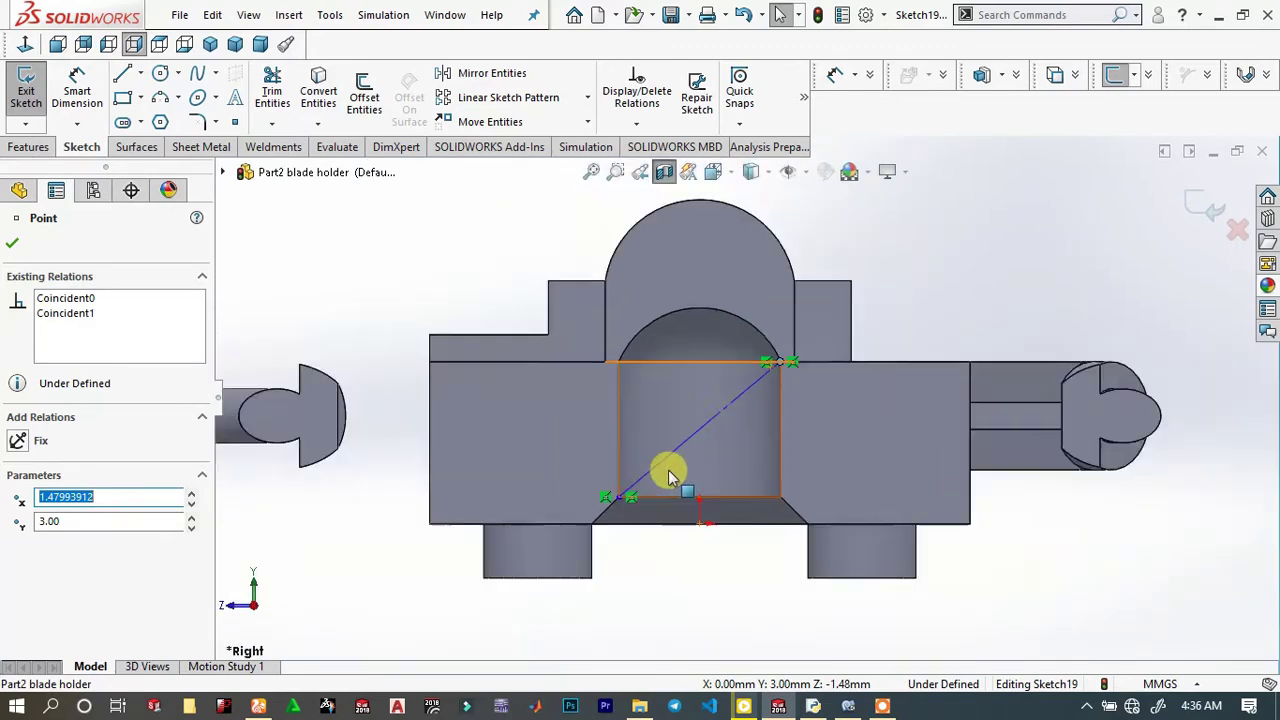
{"action": "left_click", "coordinate": [738, 557]}
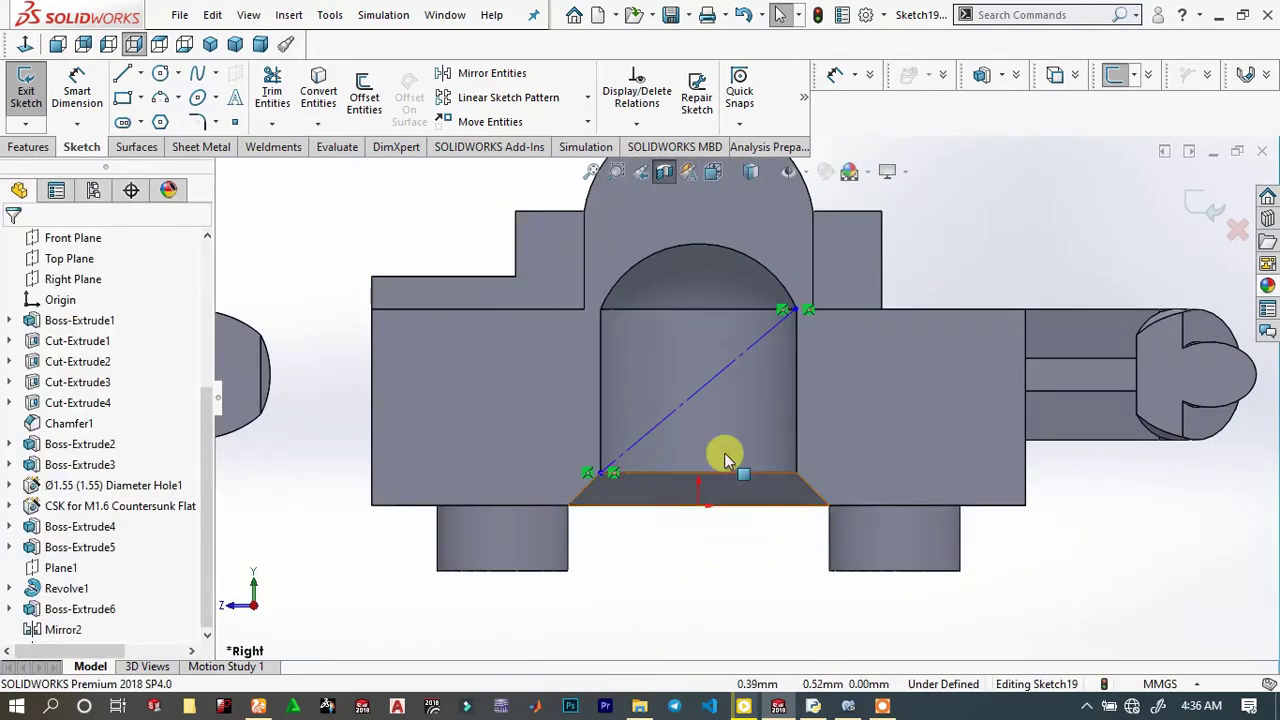
Constrain the diagonal's midpoint vertically to the origin
{"action": "left_click", "coordinate": [700, 397]}
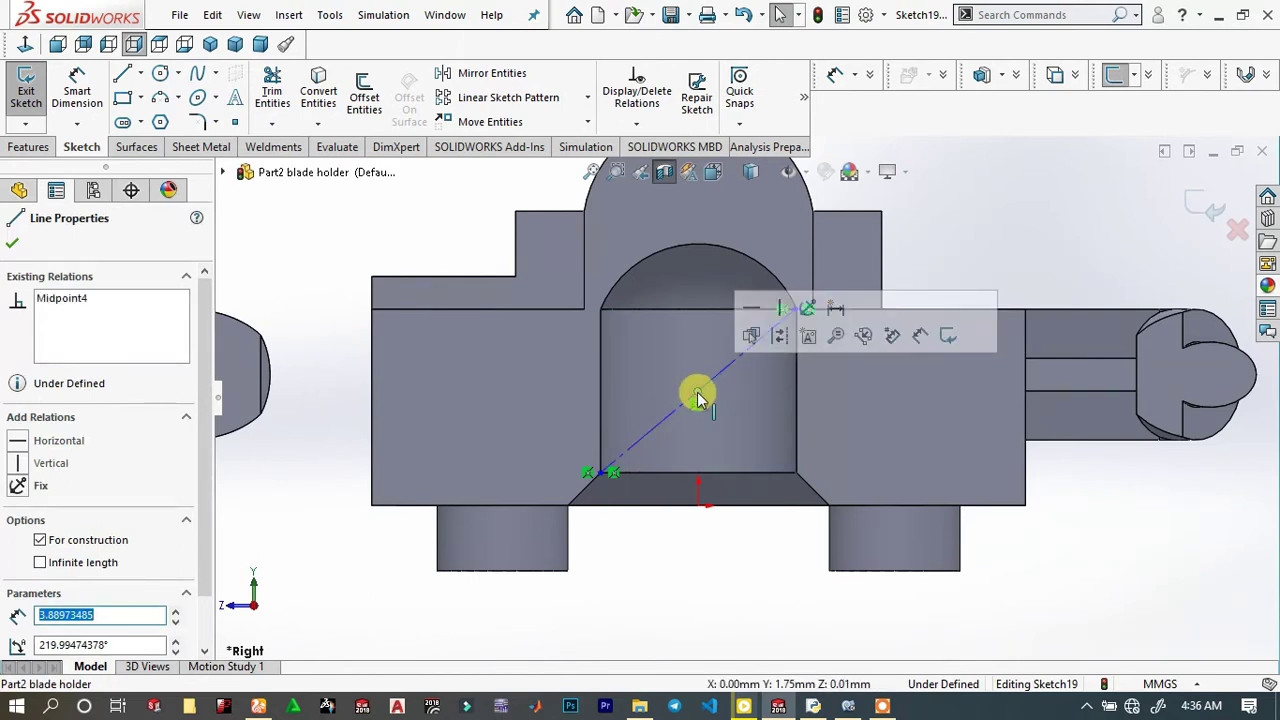
{"action": "key", "text": "Escape"}
{"action": "left_click", "coordinate": [697, 504]}
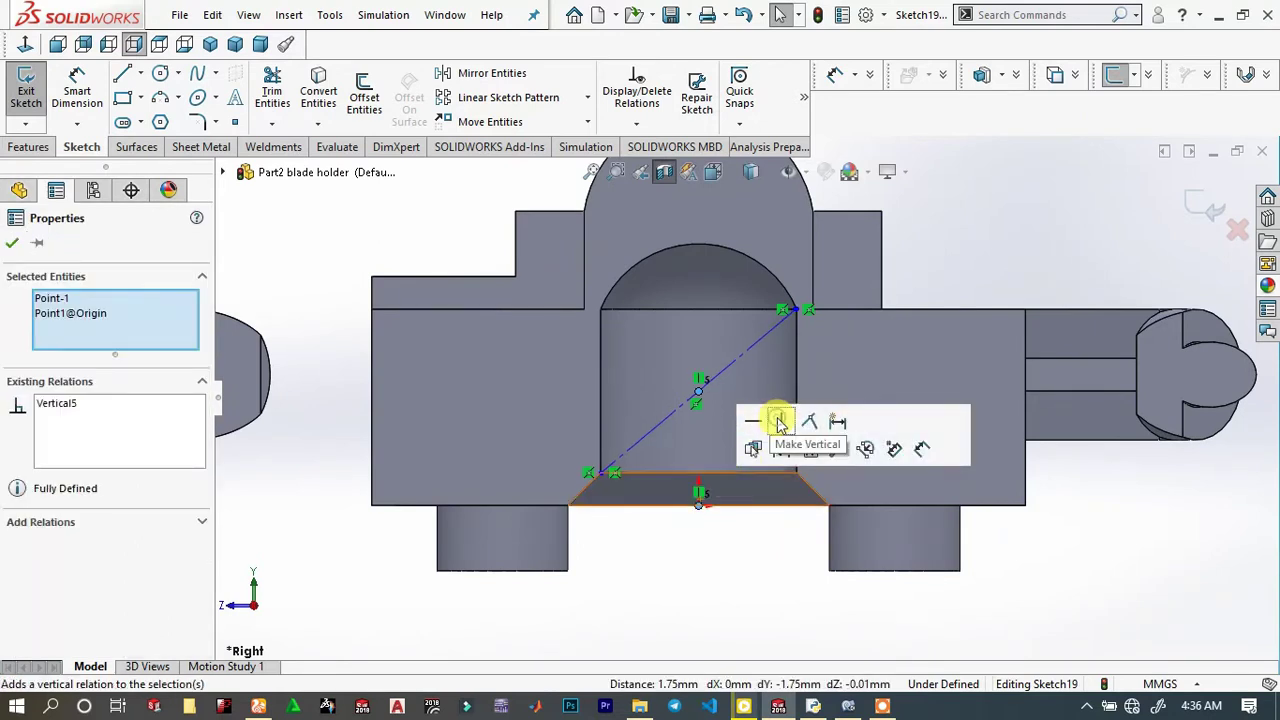
{"action": "left_click", "coordinate": [706, 551]}
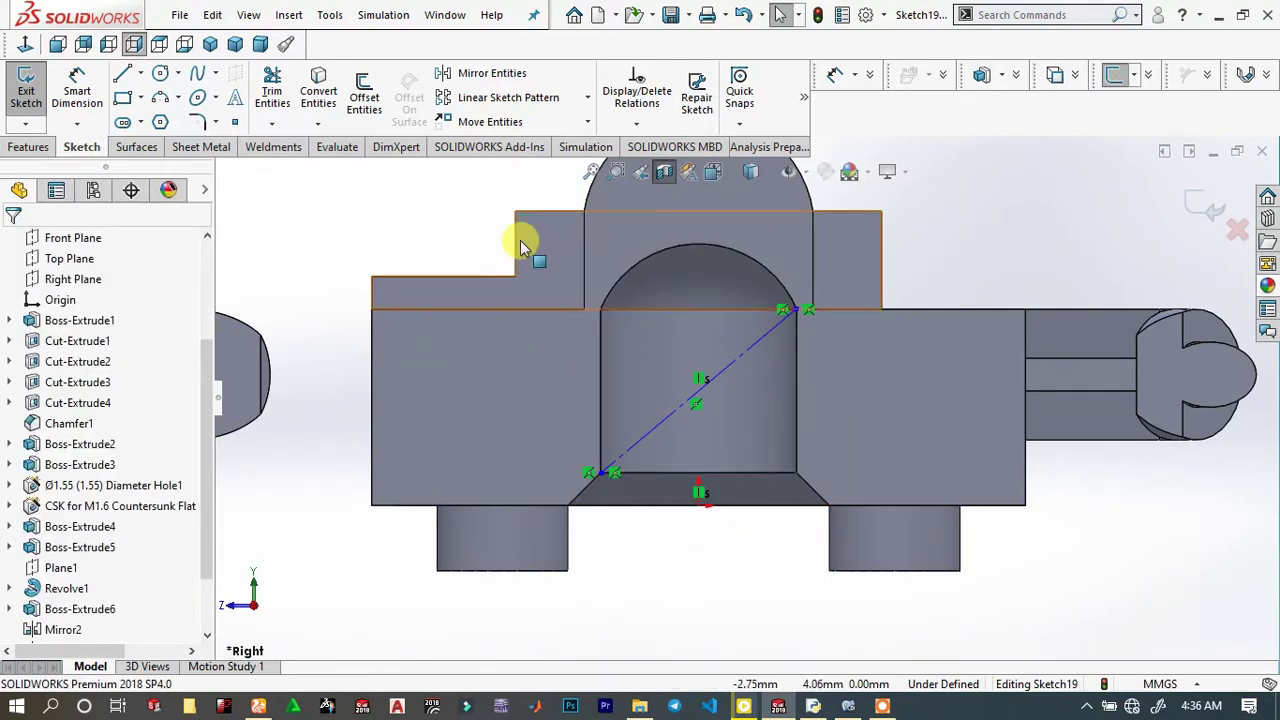
Draw a circle at the diagonal's midpoint and dimension it to Ø1.00 mm
{"action": "left_click", "coordinate": [163, 75]}
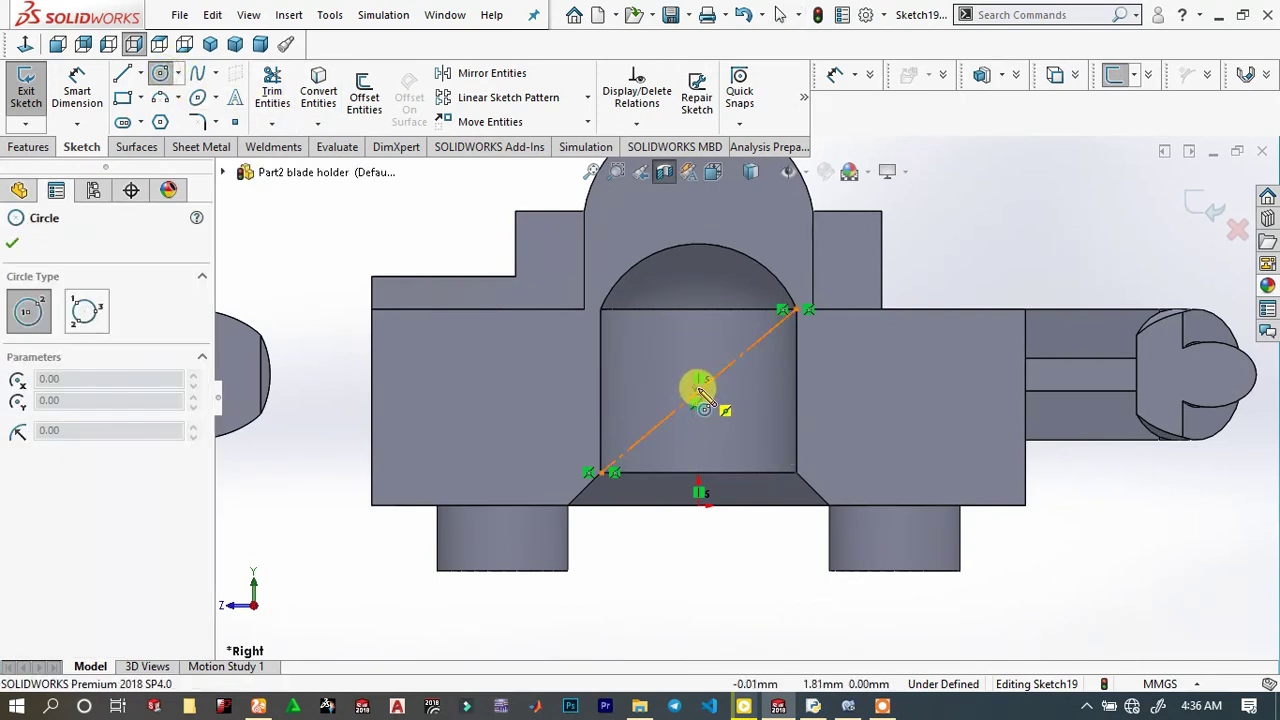
{"action": "left_click_drag", "start_coordinate": [699, 392], "coordinate": [727, 368]}
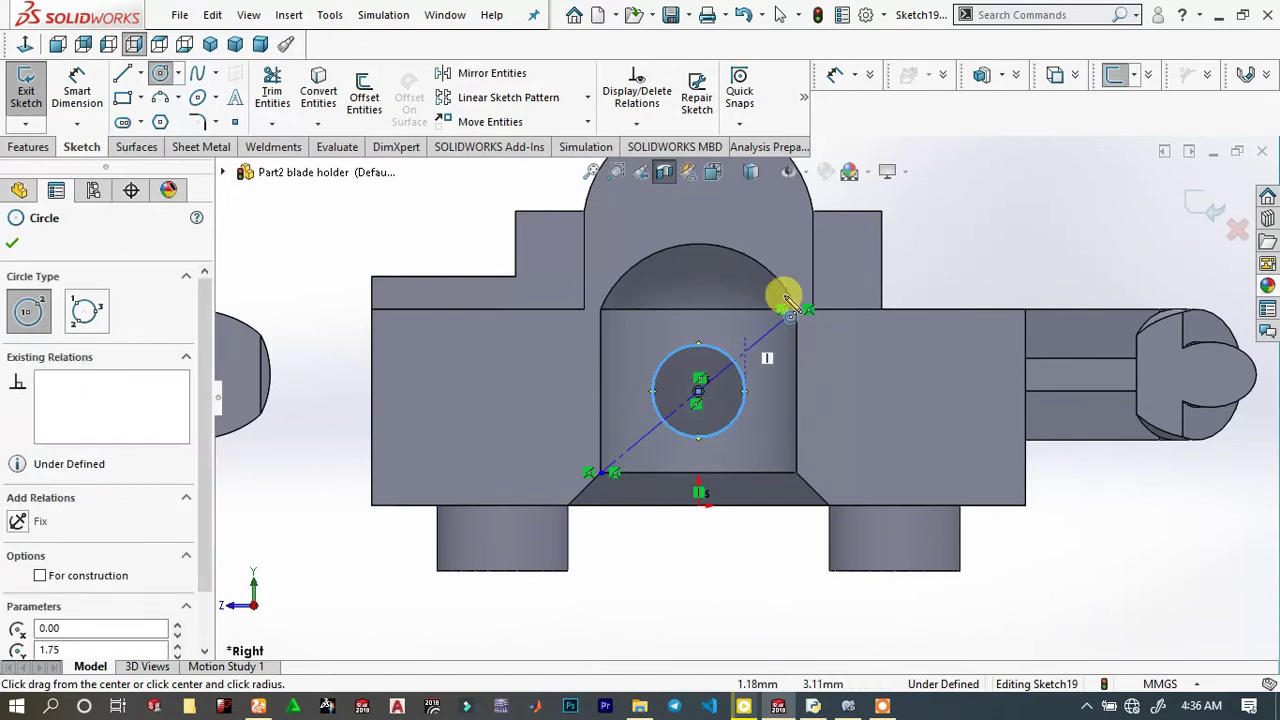
{"action": "left_click", "coordinate": [77, 90]}
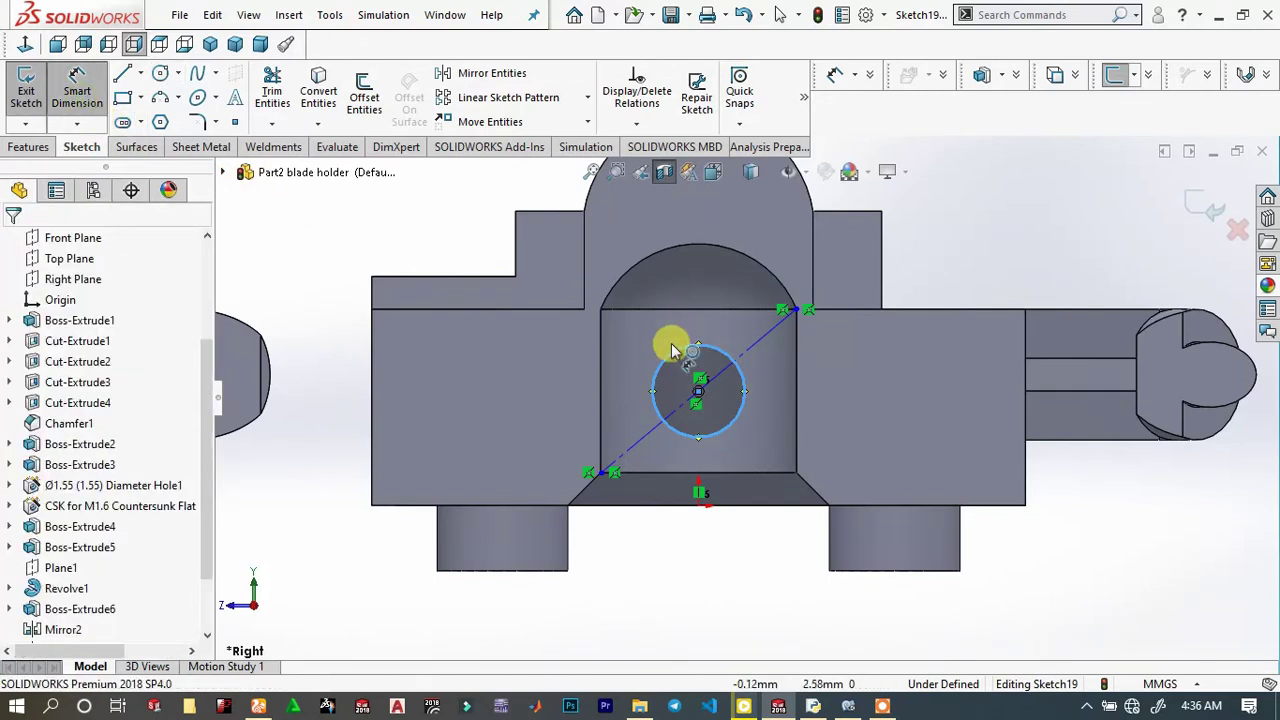
{"action": "left_click", "coordinate": [674, 357]}
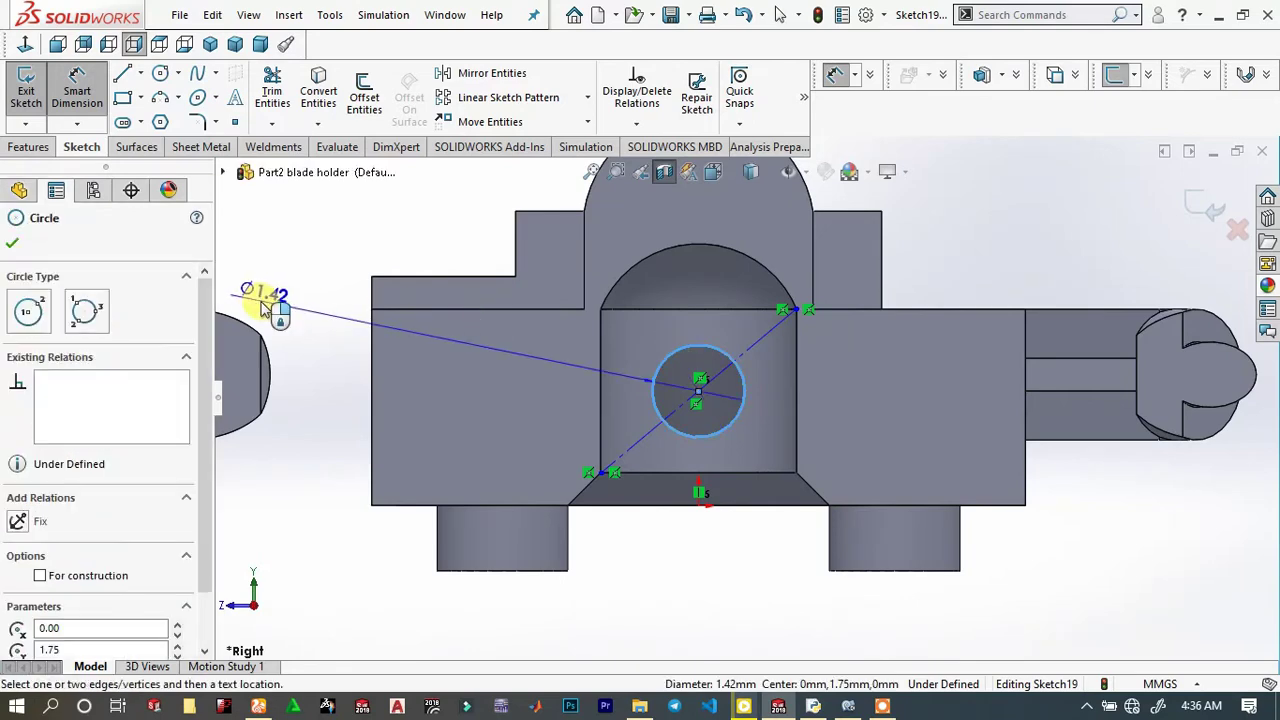
{"action": "left_click", "coordinate": [338, 288]}
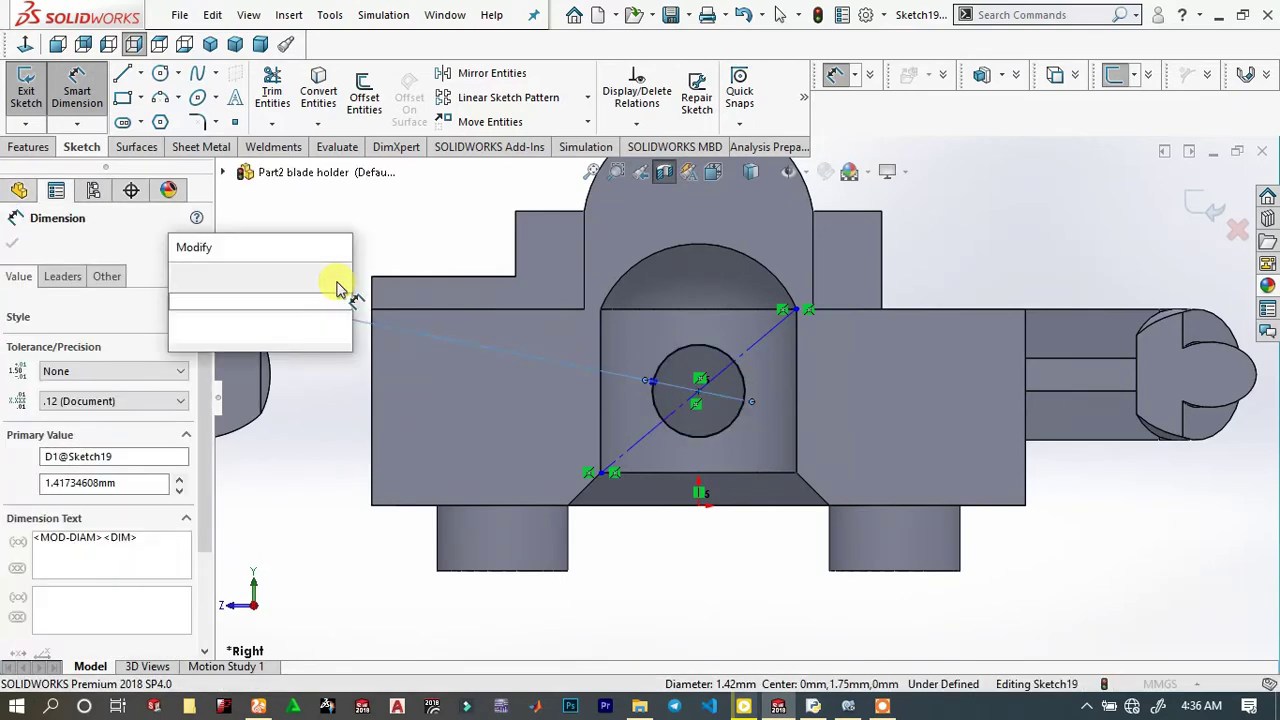
{"action": "type", "text": "1"}
{"action": "key", "text": "Return"}
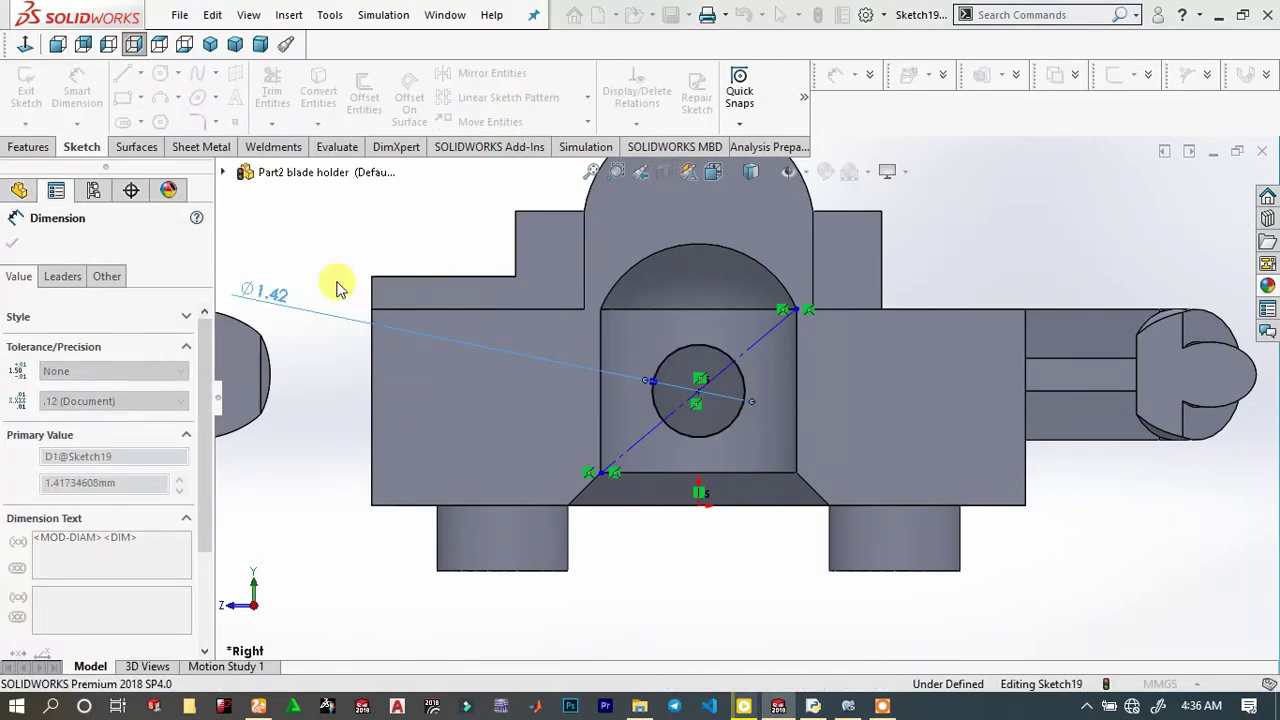
{"action": "left_click", "coordinate": [388, 255]}
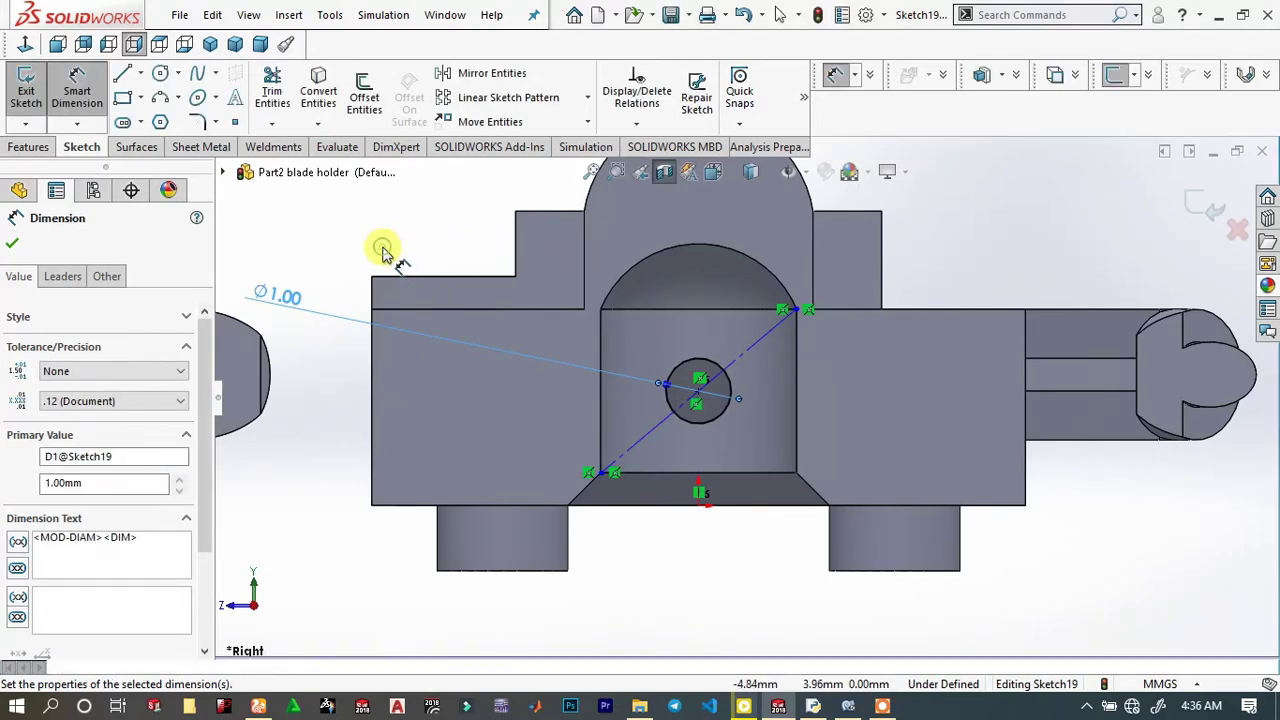
{"action": "scroll", "coordinate": [530, 330], "scroll_direction": "up", "scroll_amount": 2}
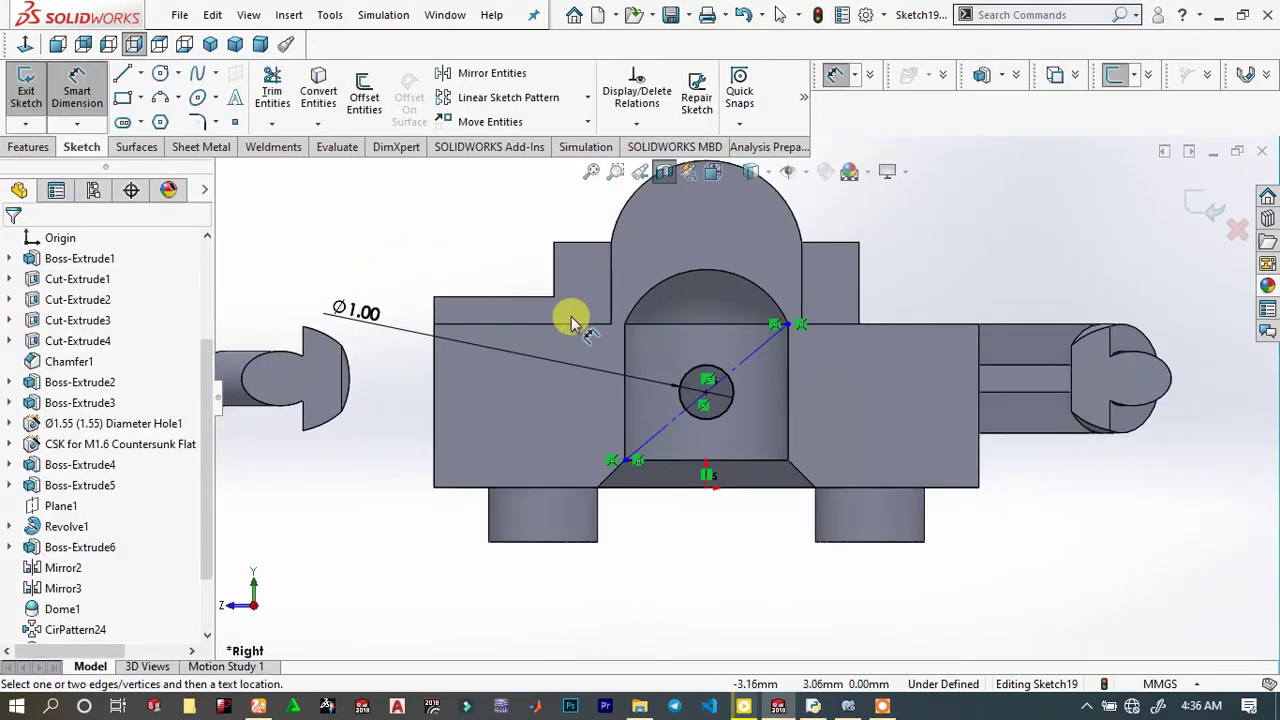
Extrude-cut the Ø1.00 circle with a Mid Plane end condition
{"action": "left_click", "coordinate": [25, 148]}
{"action": "left_click", "coordinate": [27, 110]}
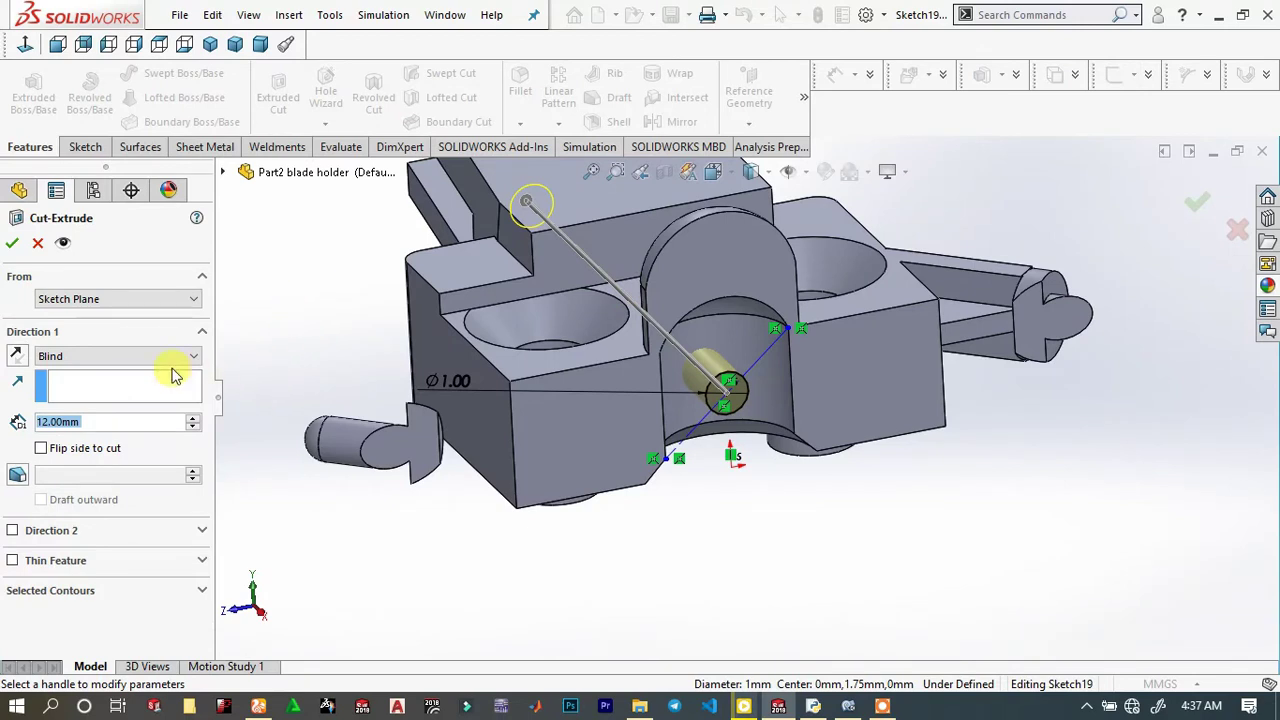
{"action": "left_click", "coordinate": [110, 356]}
{"action": "left_click", "coordinate": [120, 470]}
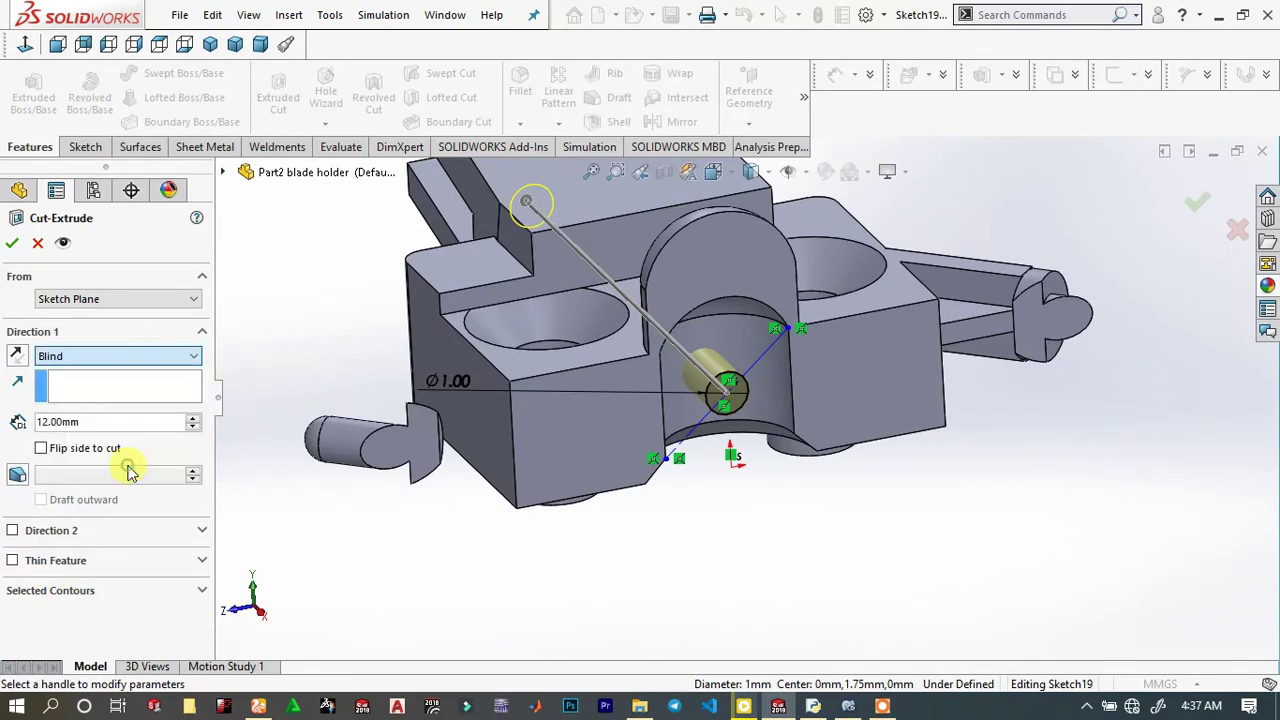
{"action": "left_click", "coordinate": [11, 244]}
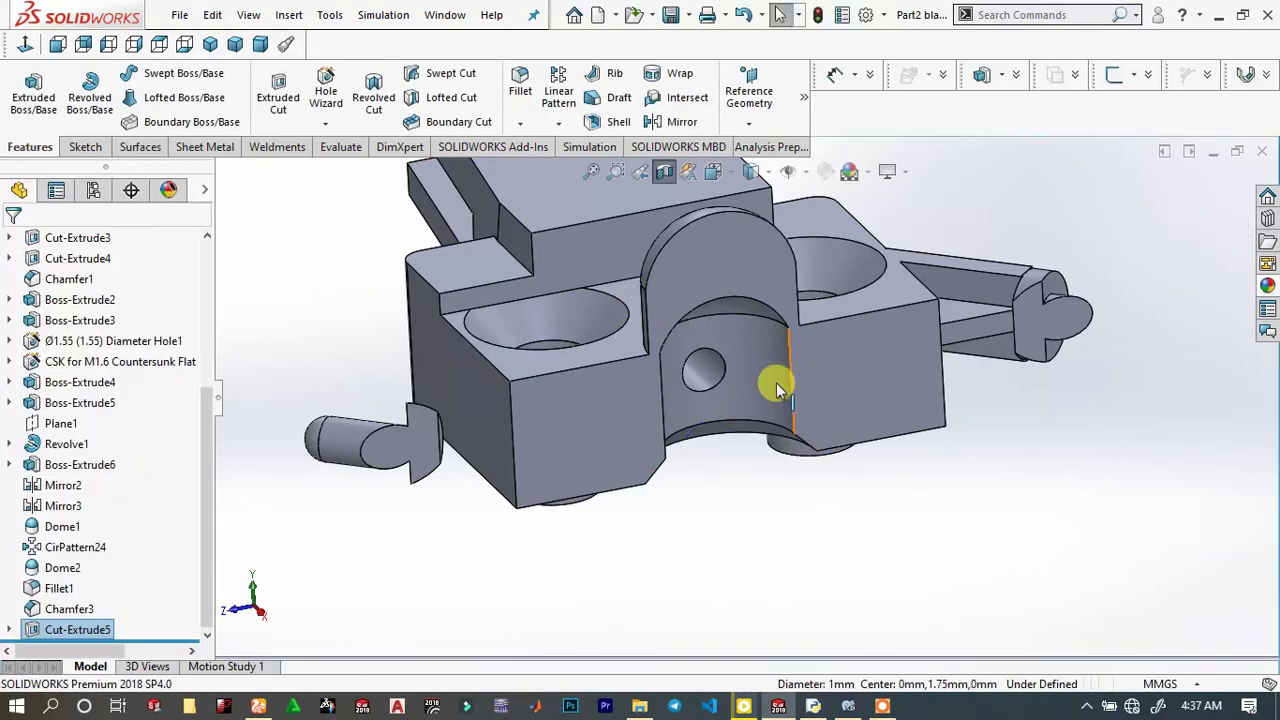
Orbit and fit the part to inspect the new cross-hole from above
{"action": "middle_click_drag", "start_coordinate": [778, 388], "coordinate": [745, 330]}
{"action": "left_click", "coordinate": [664, 172]}
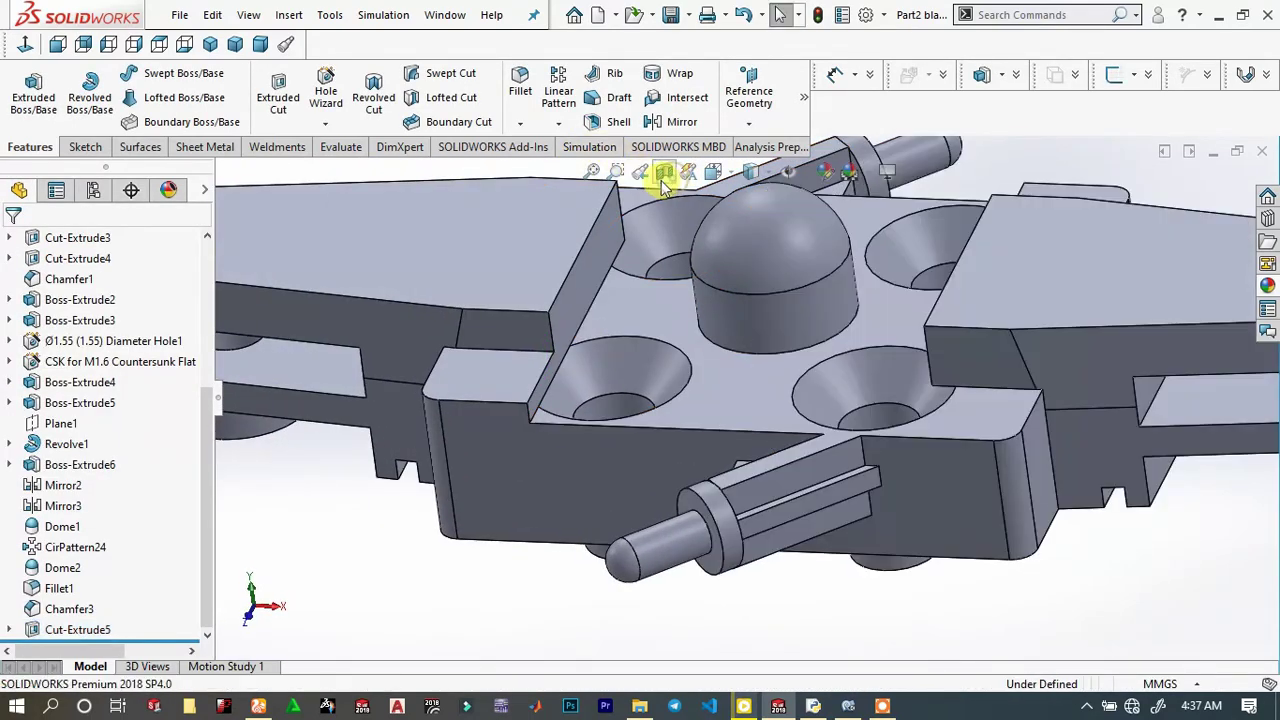
{"action": "key", "text": "f"}
{"action": "middle_click_drag", "start_coordinate": [792, 368], "coordinate": [880, 274]}
{"action": "scroll", "coordinate": [890, 280], "scroll_direction": "up", "scroll_amount": 2}
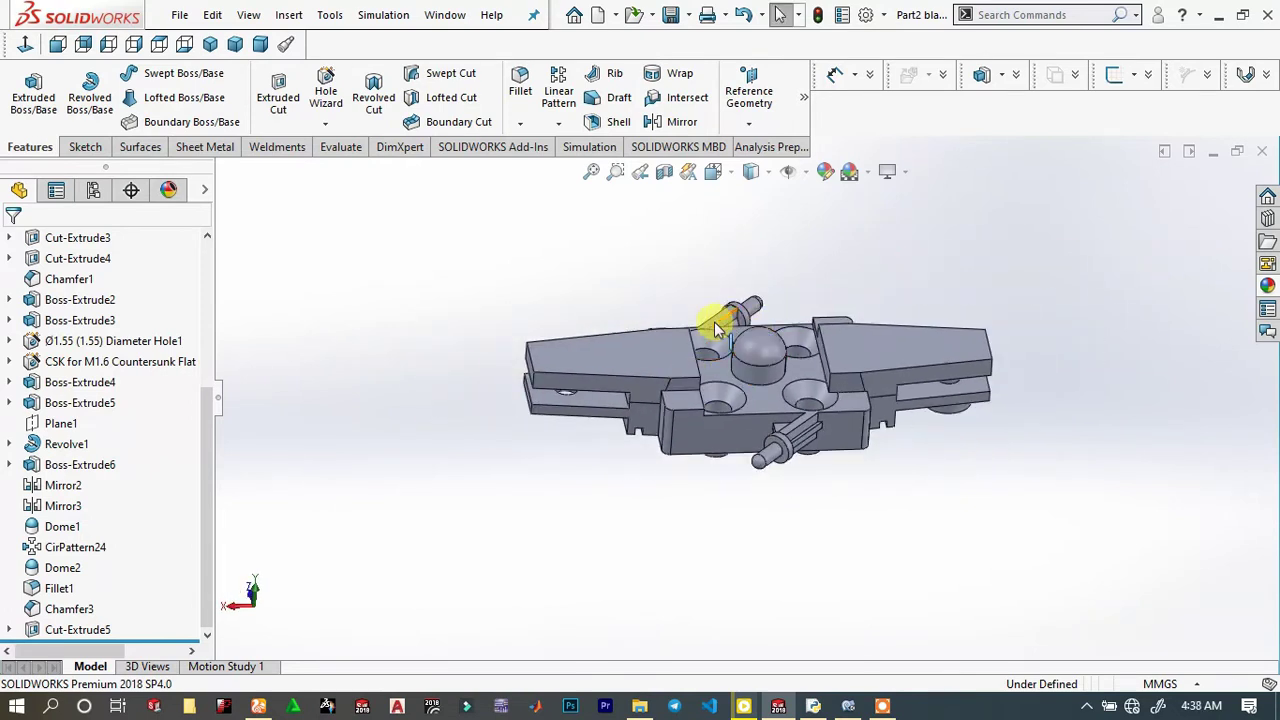
Give the whole Part2 blade holder a purple appearance after trying two grey shades
{"action": "left_click", "coordinate": [614, 354]}
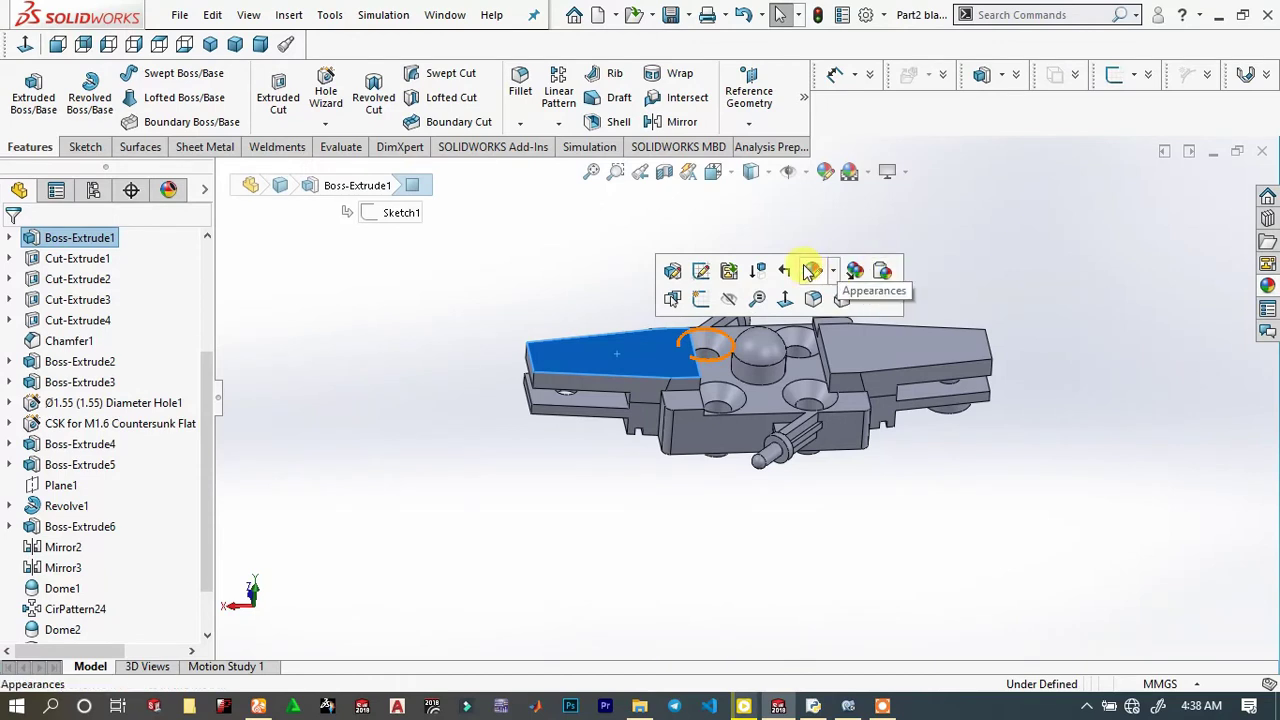
{"action": "left_click", "coordinate": [810, 270]}
{"action": "left_click", "coordinate": [857, 373]}
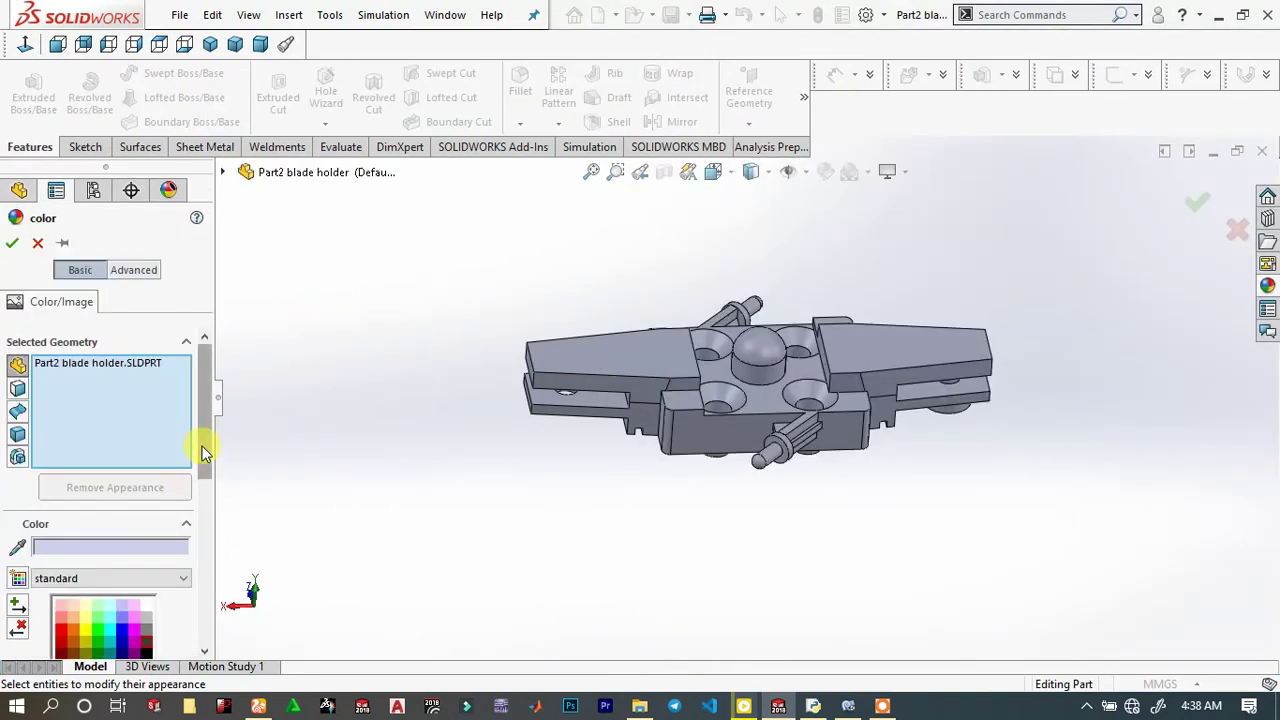
{"action": "left_click_drag", "start_coordinate": [202, 452], "coordinate": [196, 502]}
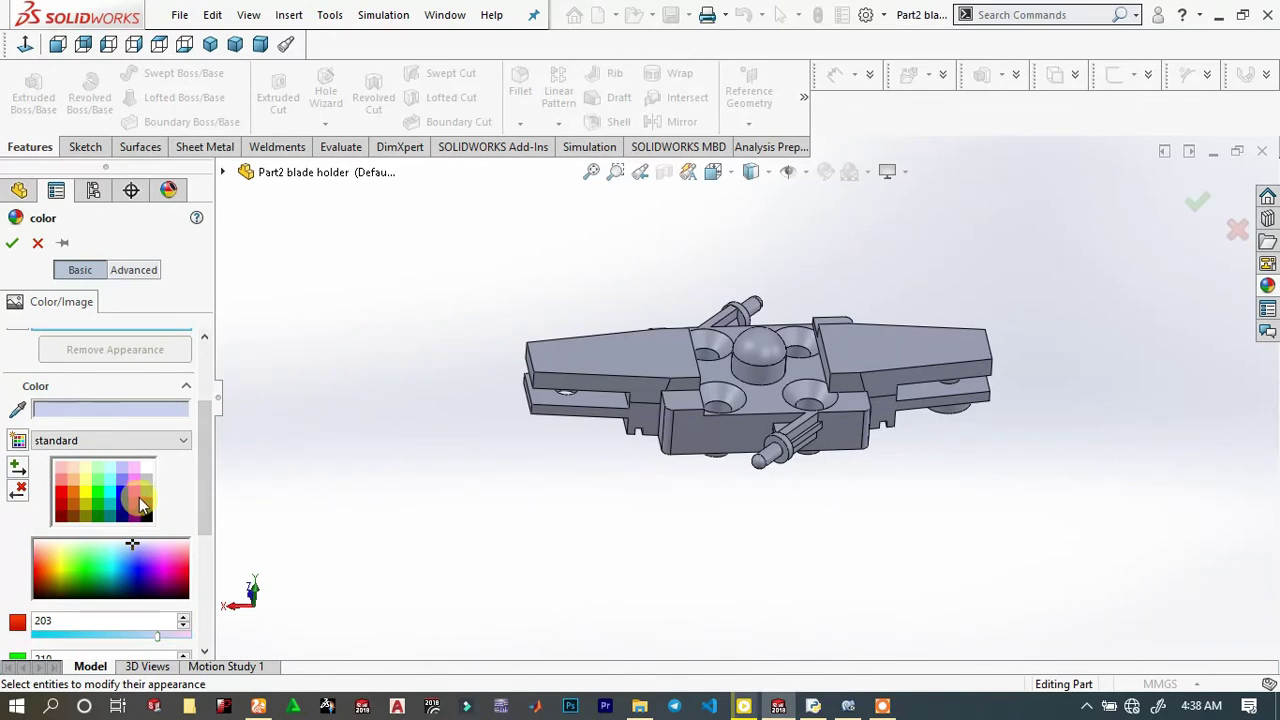
{"action": "left_click", "coordinate": [147, 491]}
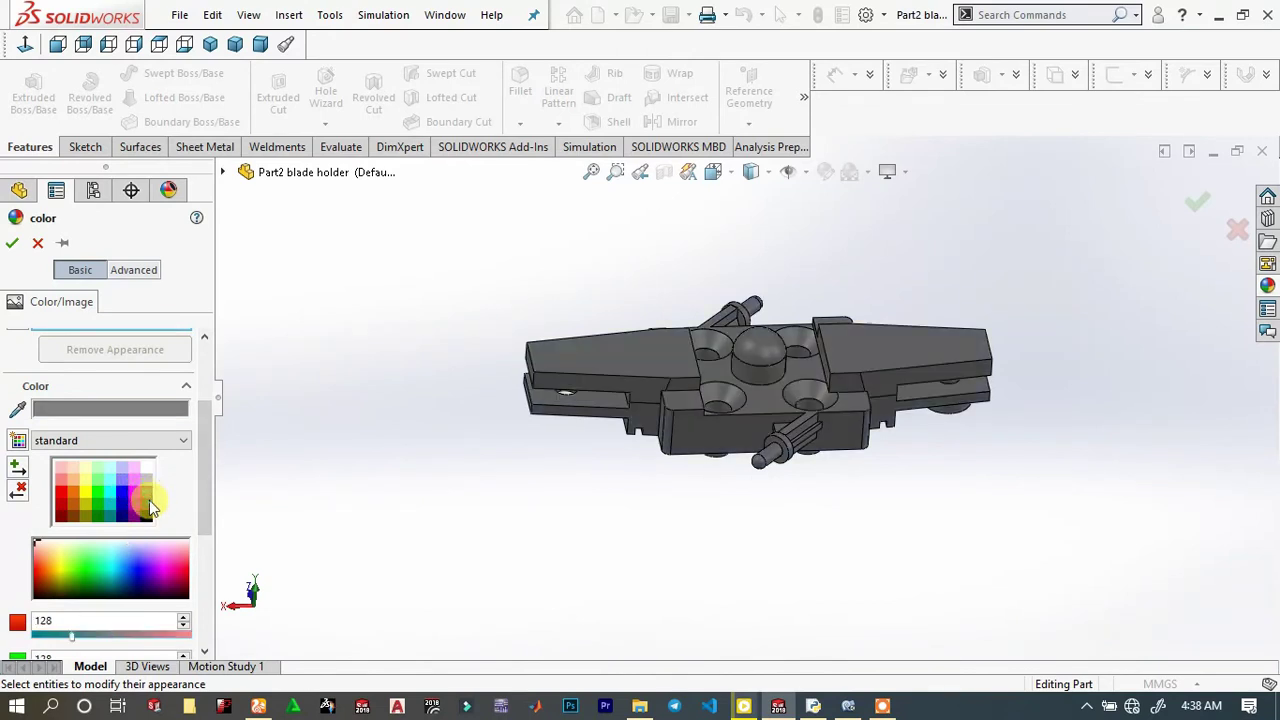
{"action": "left_click", "coordinate": [150, 508]}
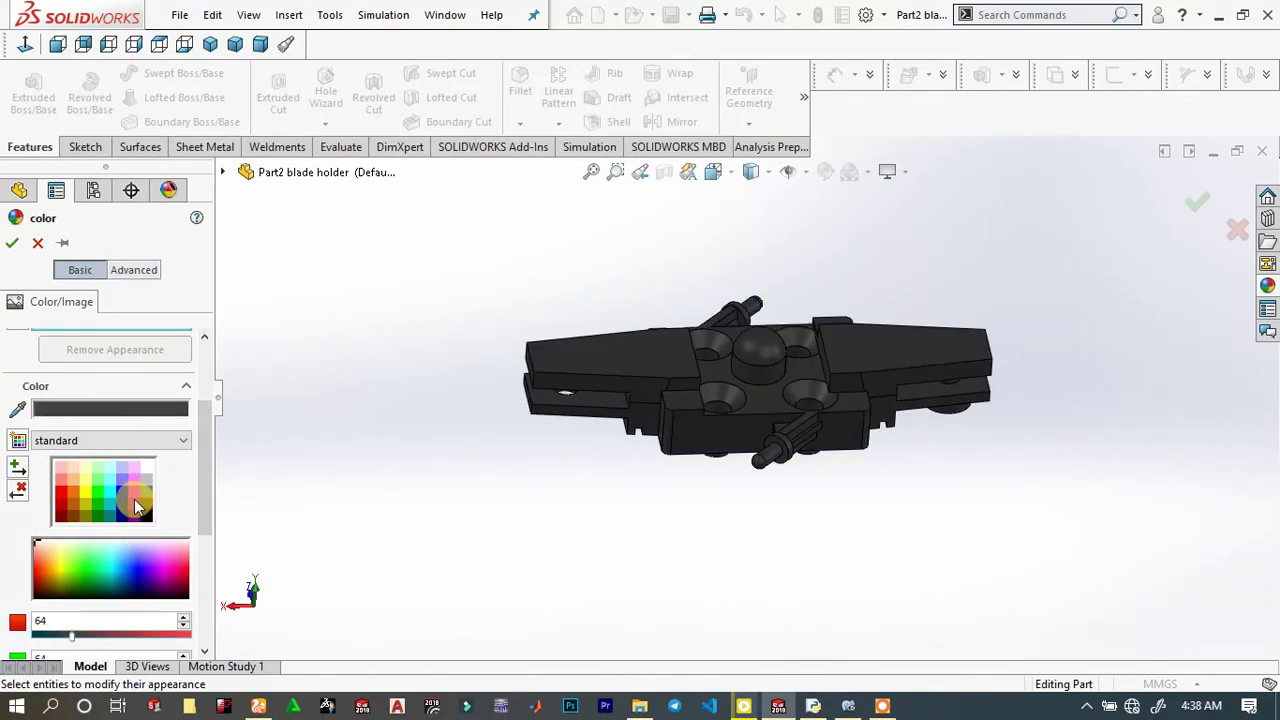
{"action": "left_click", "coordinate": [134, 500]}
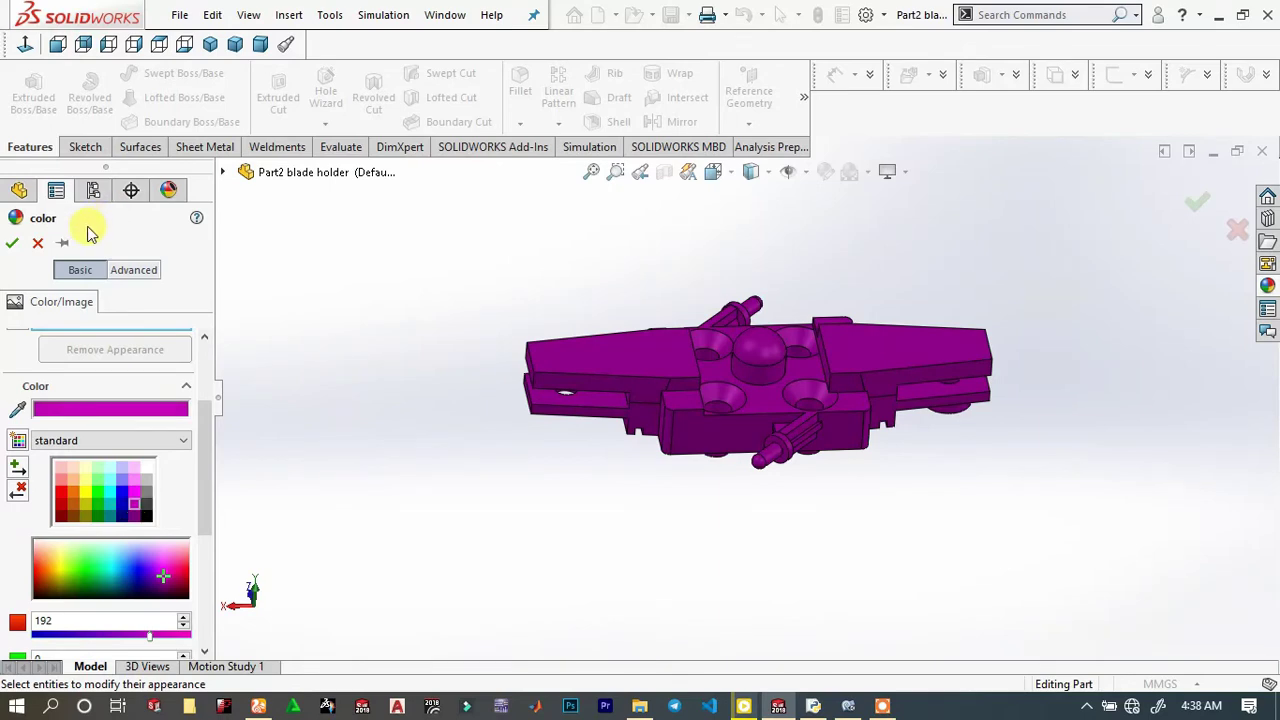
{"action": "left_click", "coordinate": [12, 240]}
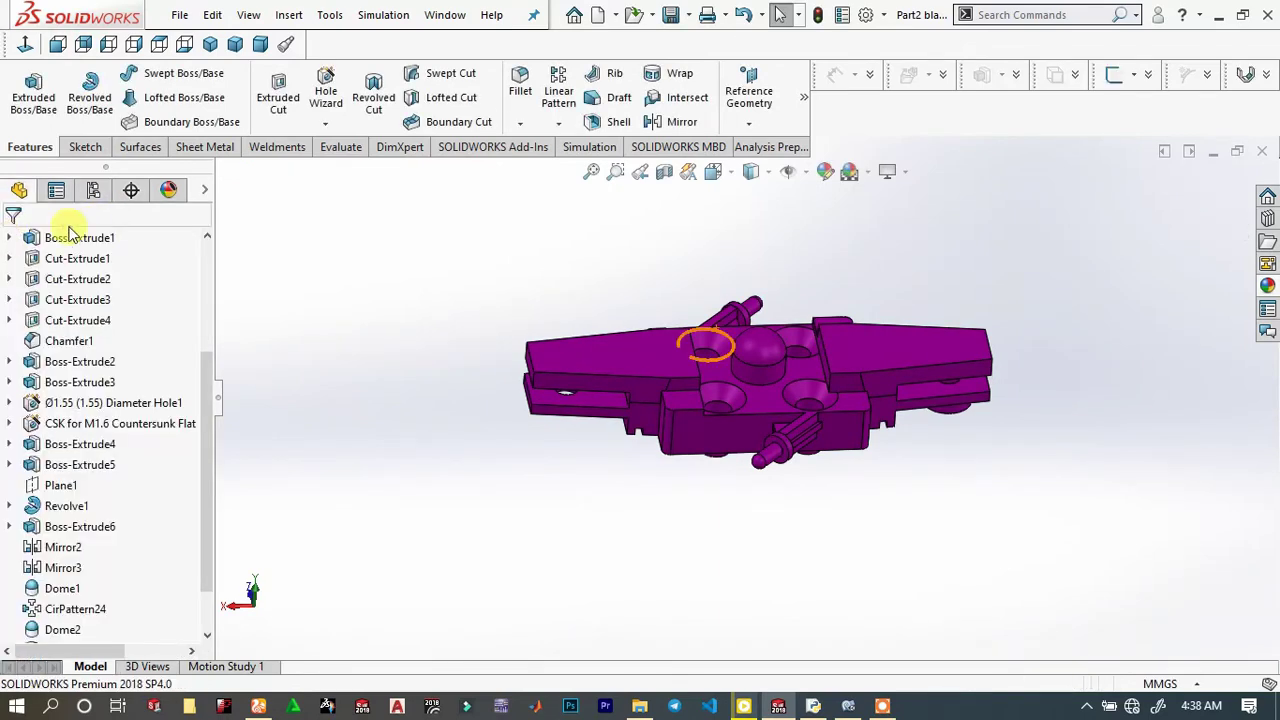
{"action": "scroll", "coordinate": [700, 343], "scroll_direction": "up", "scroll_amount": 5}
{"action": "scroll", "coordinate": [679, 376], "scroll_direction": "down", "scroll_amount": 2}
Open the file Part2 blade 2 holder_for blade2 and rotate the purple copy to inspect it
{"action": "middle_click_drag", "start_coordinate": [679, 376], "coordinate": [663, 396]}
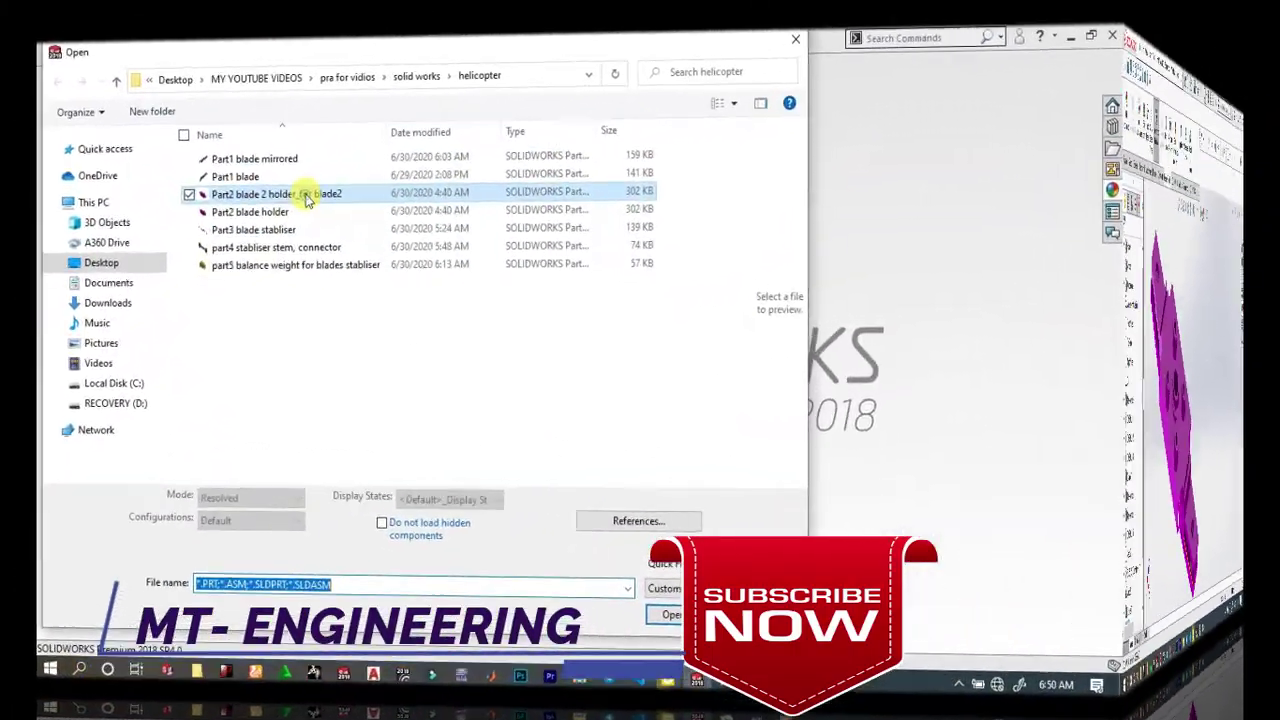
{"action": "left_click", "coordinate": [305, 194]}
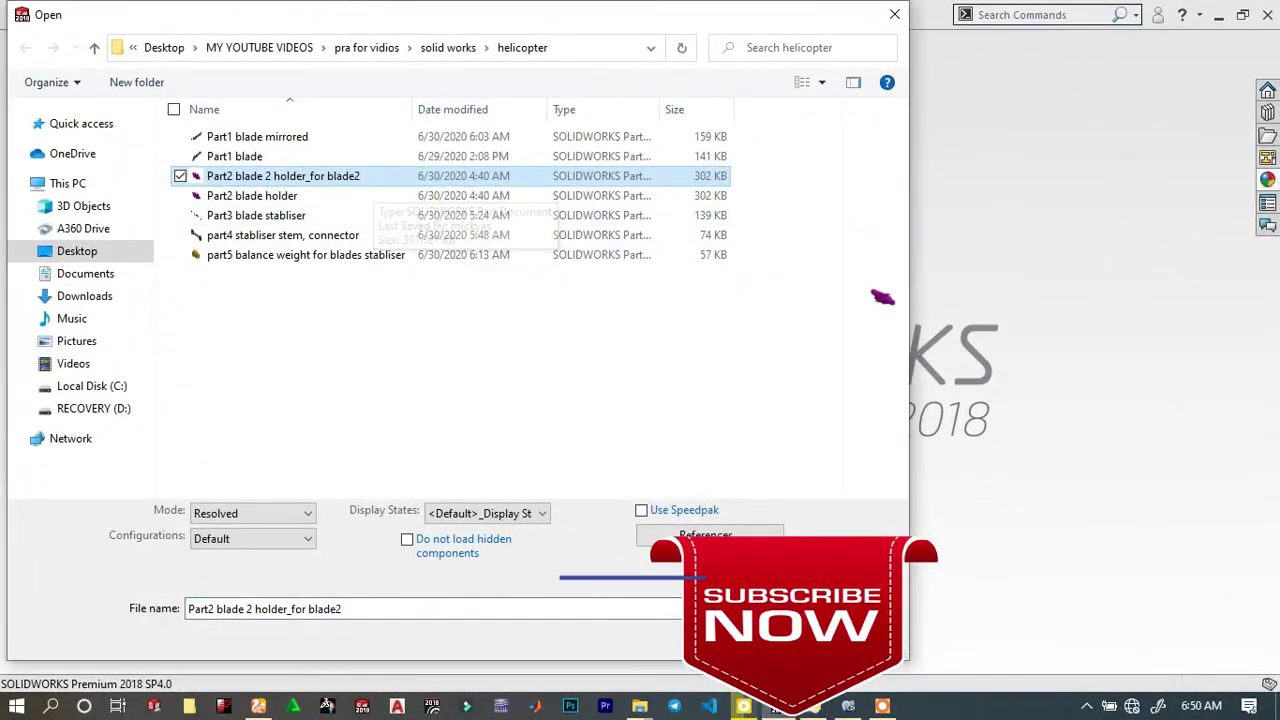
{"action": "left_click", "coordinate": [749, 634]}
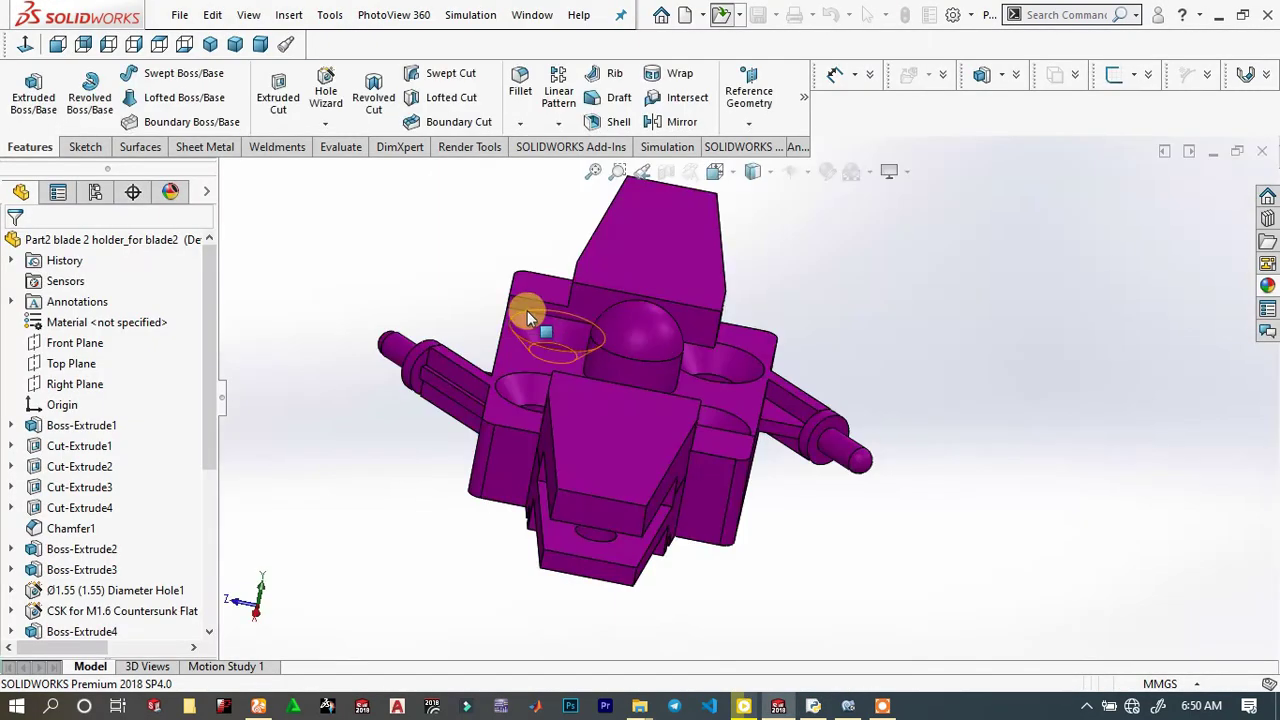
{"action": "middle_click_drag", "start_coordinate": [527, 316], "coordinate": [608, 346]}
{"action": "scroll", "coordinate": [634, 400], "scroll_direction": "up", "scroll_amount": 3}
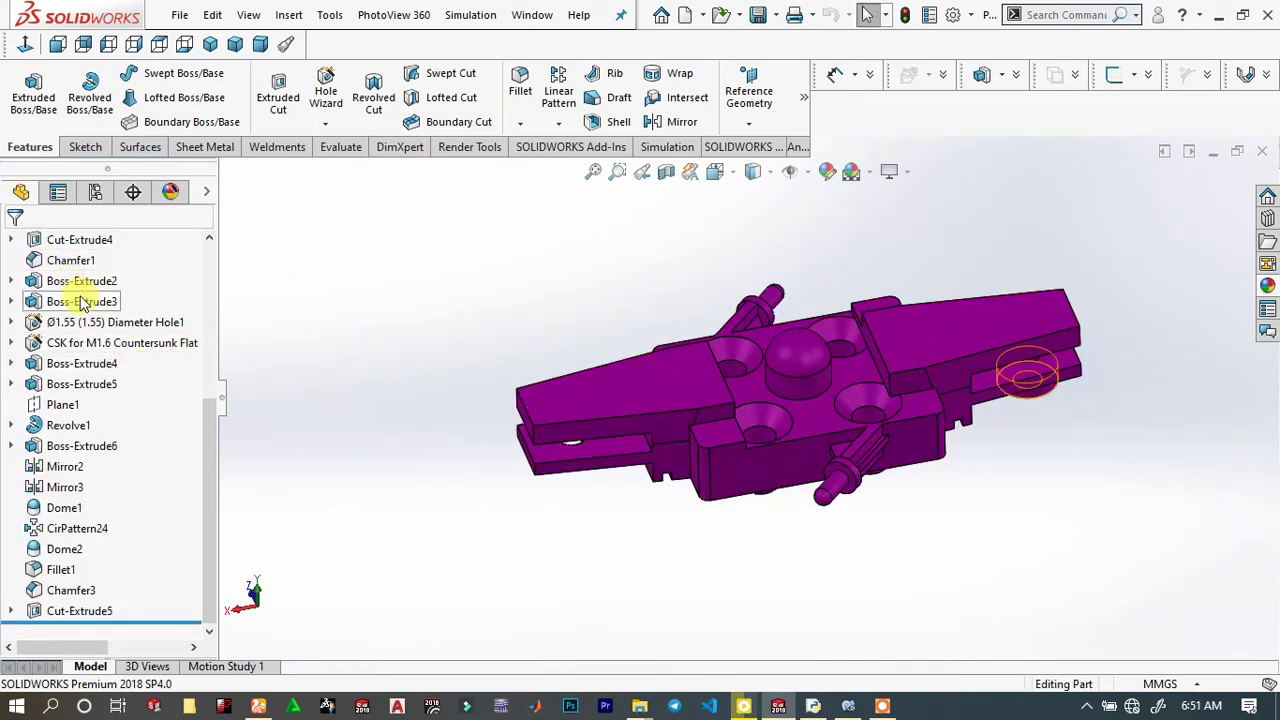
Select Boss-Extrude3, the CSK for M1.6 Countersunk Flat hole, Boss-Extrude5 and Plane1 together
{"action": "left_click", "coordinate": [84, 303]}
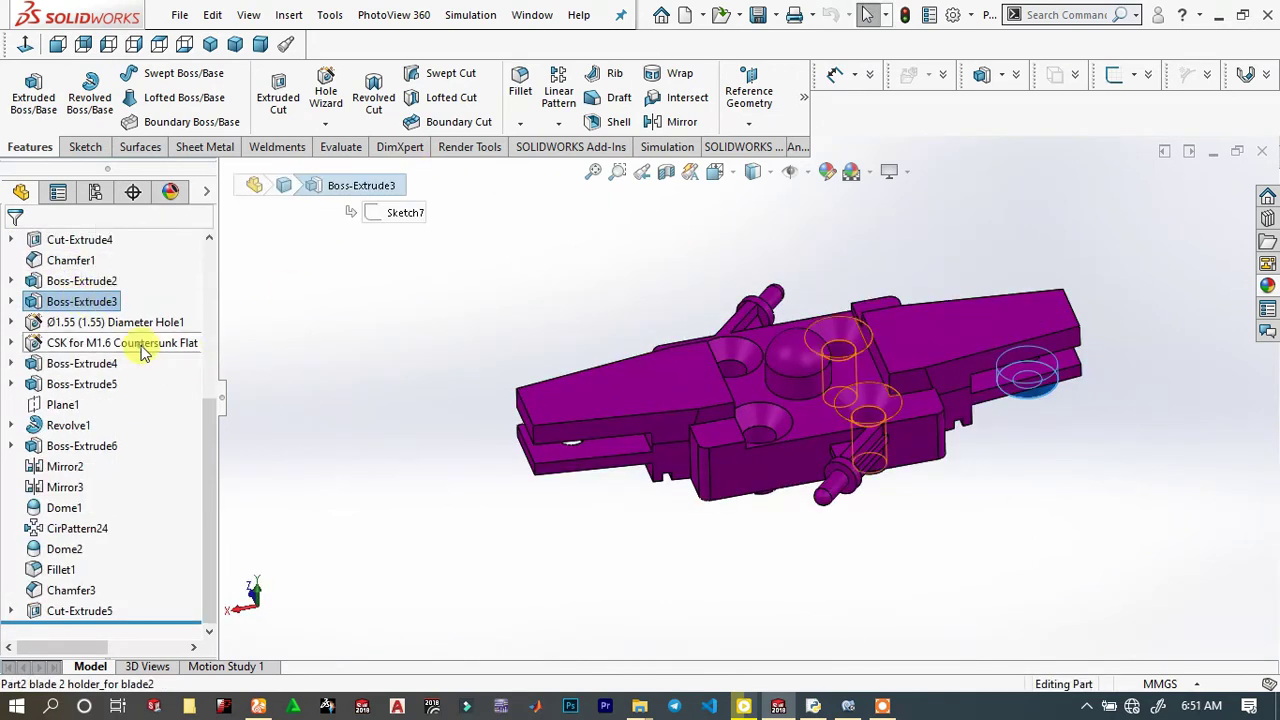
{"action": "left_click", "coordinate": [107, 345], "text": "ctrl"}
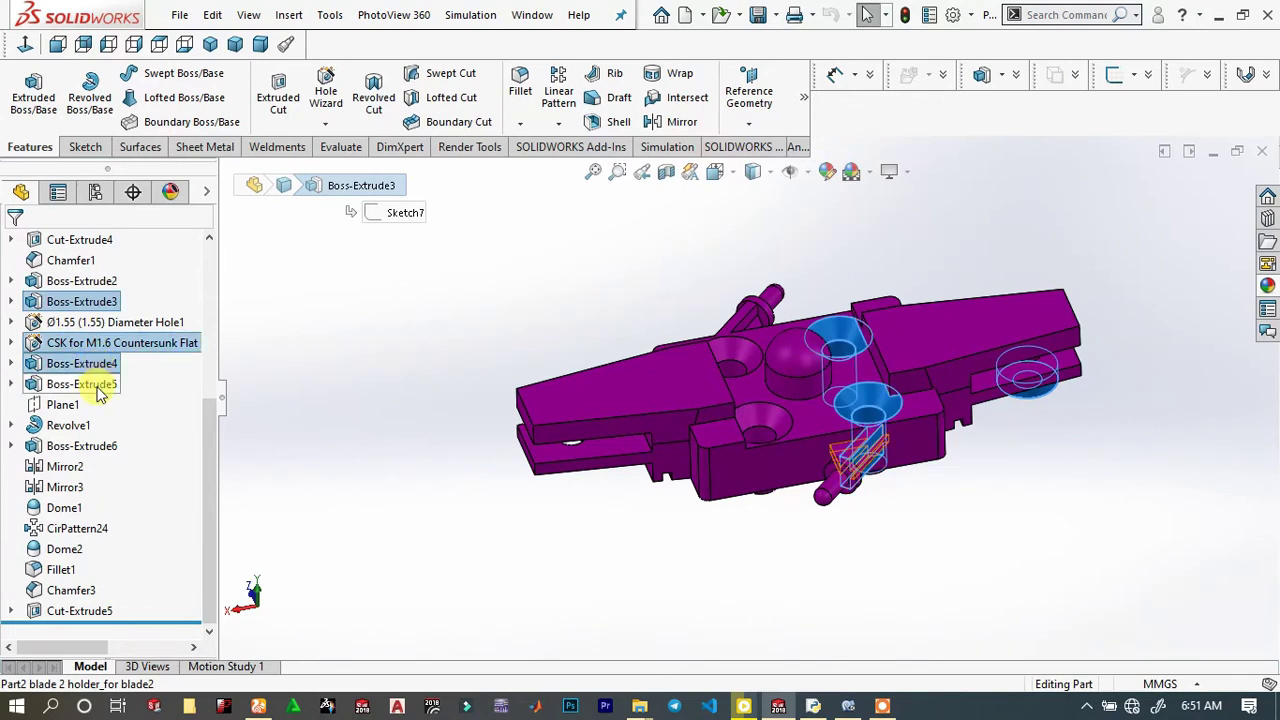
{"action": "left_click", "coordinate": [90, 385], "text": "ctrl"}
{"action": "left_click", "coordinate": [62, 405], "text": "ctrl"}
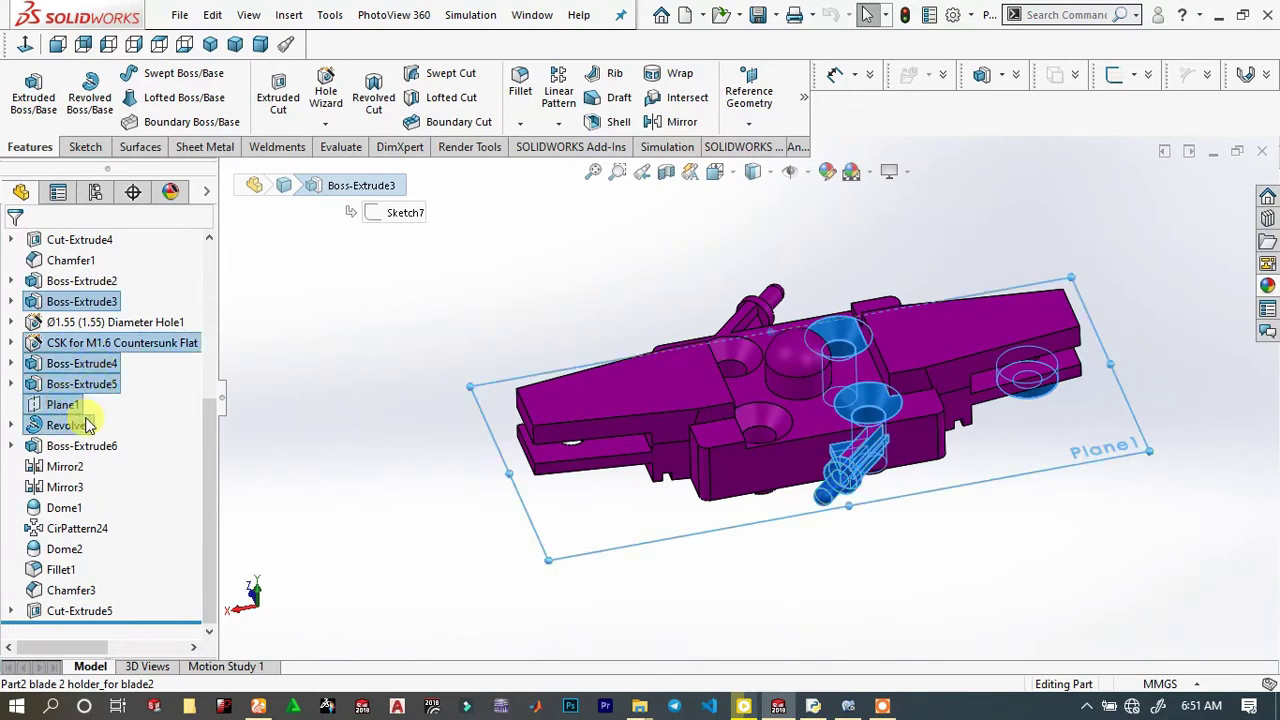
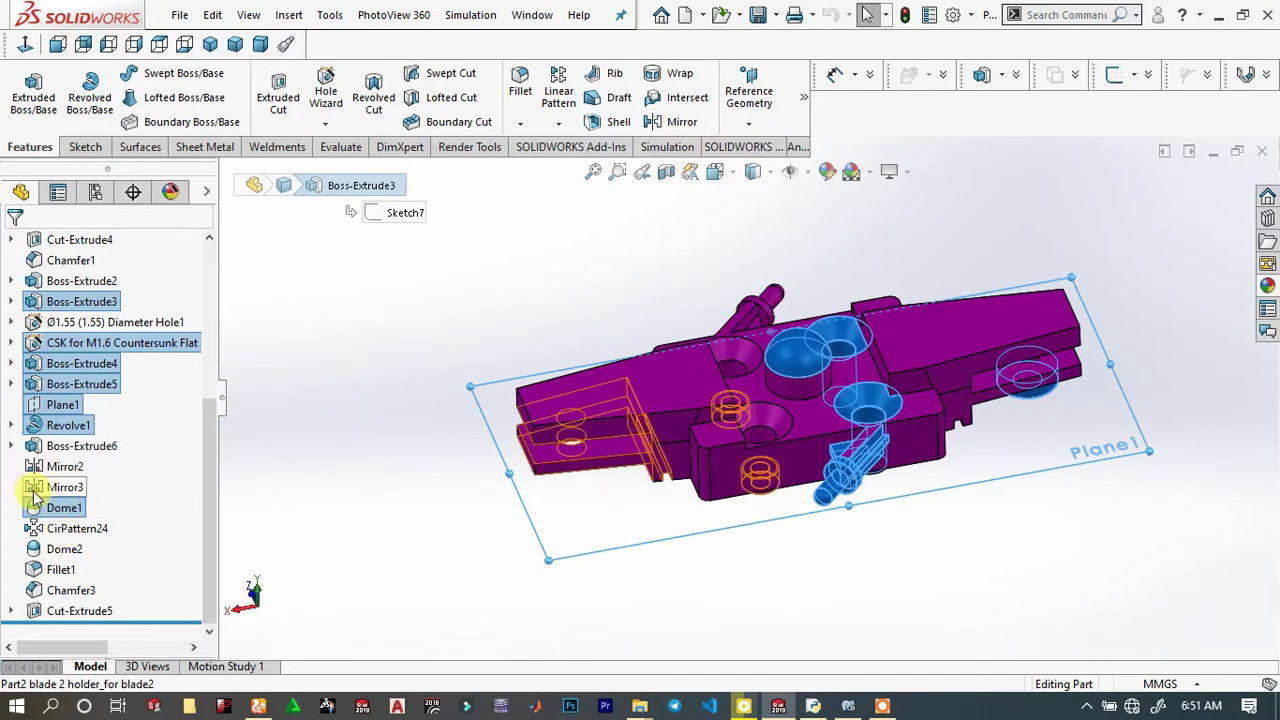
Delete Boss-Extrude3, the countersunk hole, Boss-Extrude4 and Dome1, confirming each prompt
{"action": "right_click", "coordinate": [57, 508]}
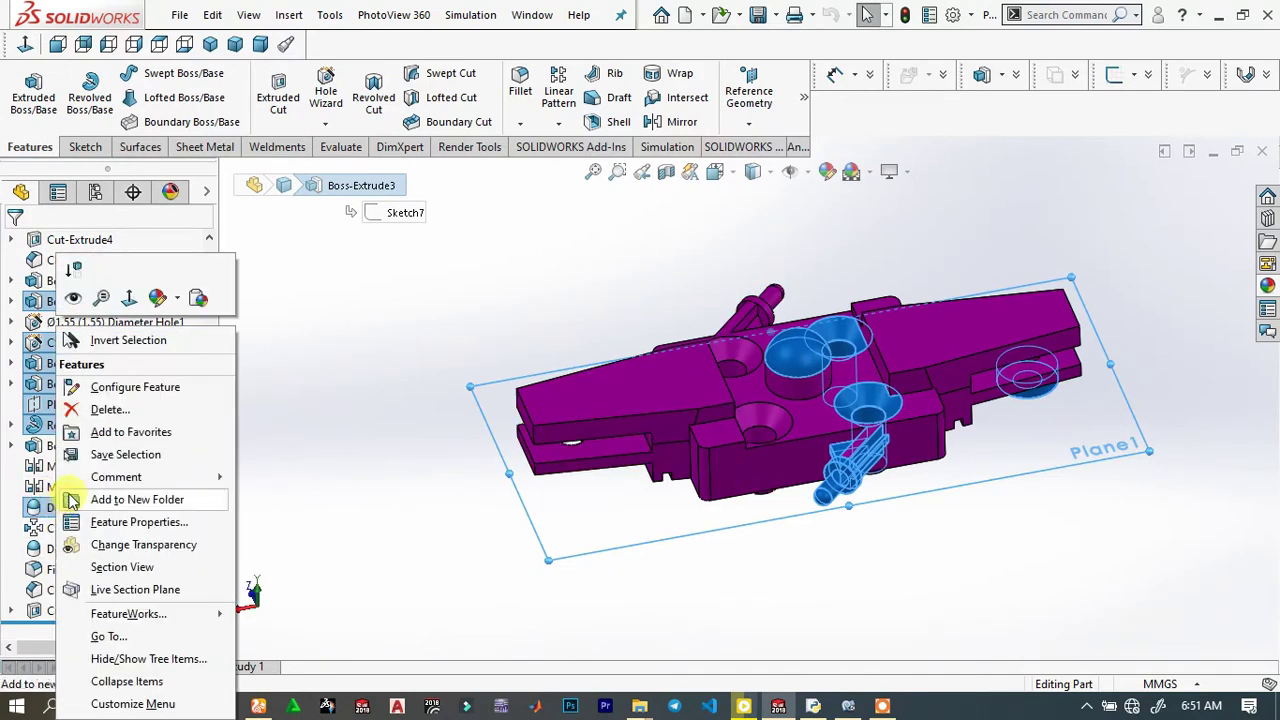
{"action": "left_click", "coordinate": [122, 410]}
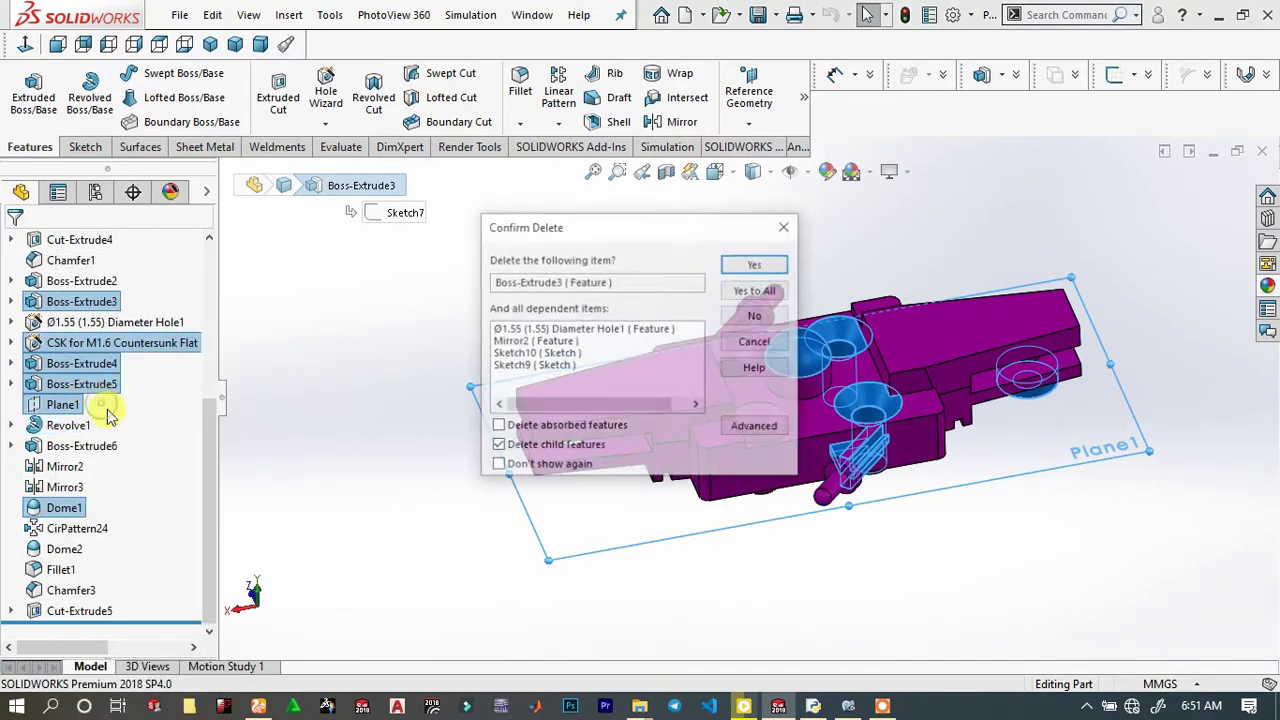
{"action": "left_click", "coordinate": [757, 263]}
{"action": "left_click", "coordinate": [757, 263]}
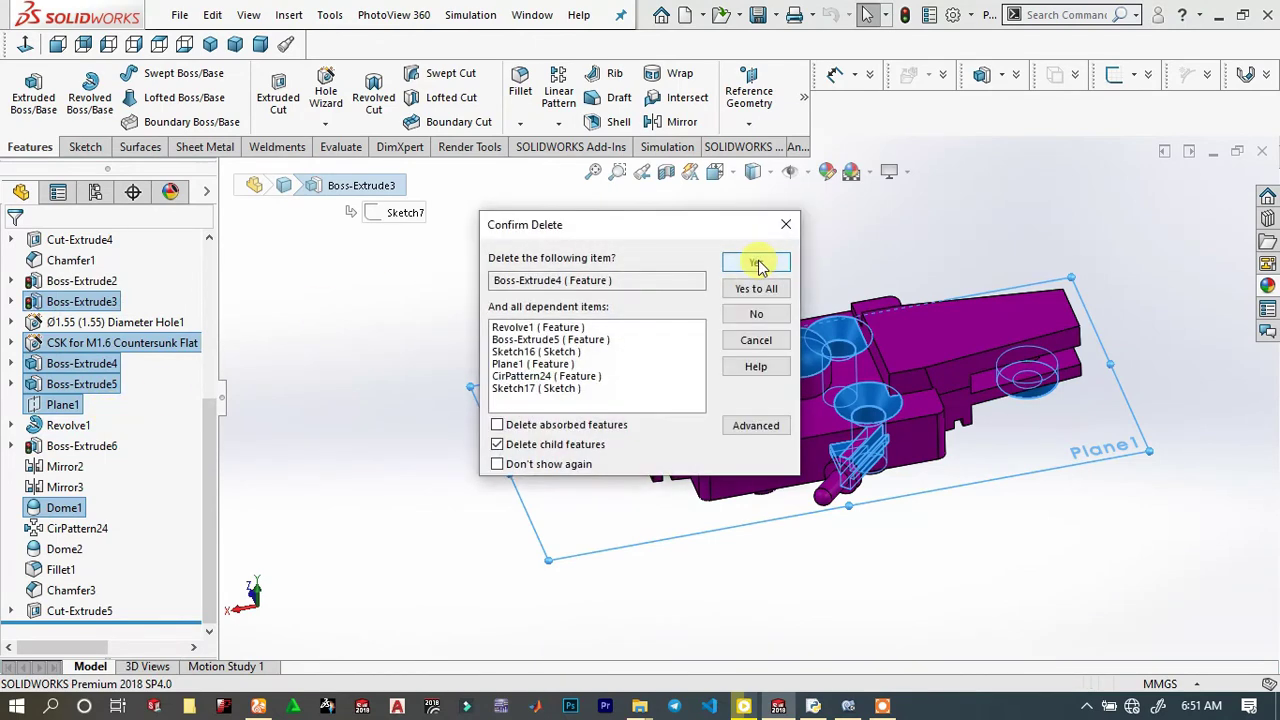
{"action": "left_click", "coordinate": [757, 263]}
{"action": "left_click", "coordinate": [757, 263]}
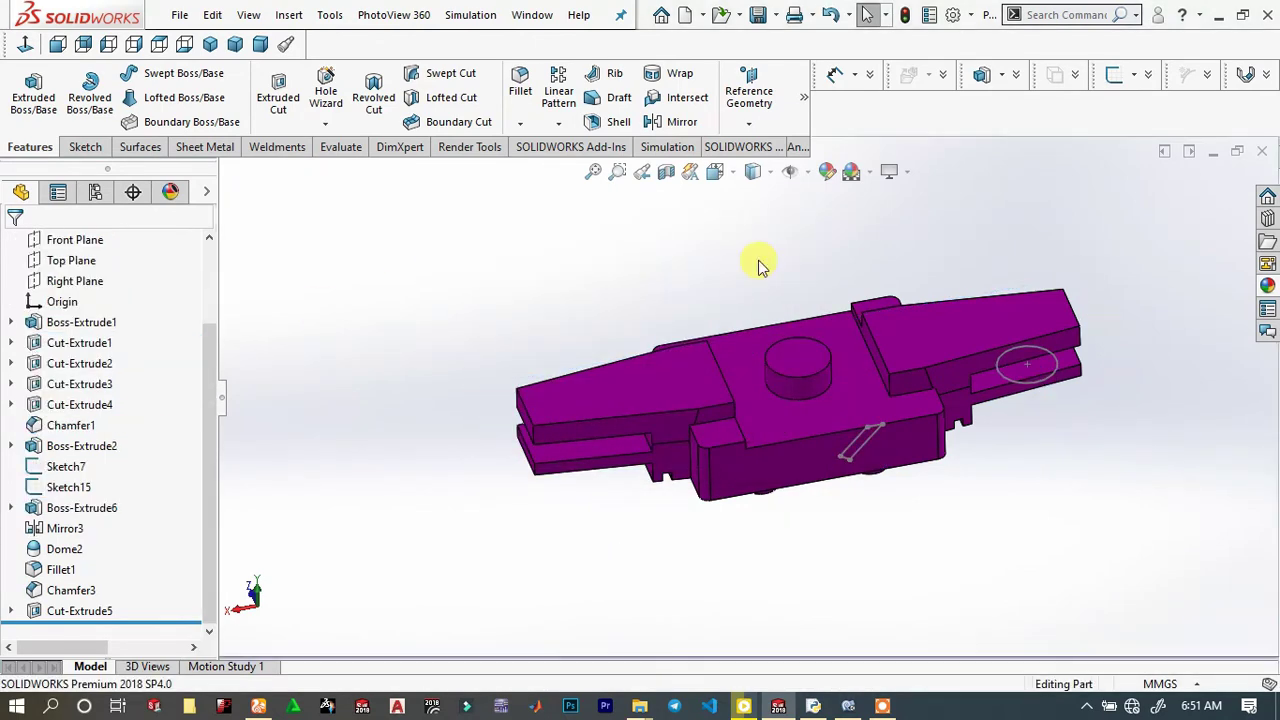
Delete the leftover Sketch7 and Sketch15, then orbit the part to a lower side view
{"action": "left_click", "coordinate": [1040, 386]}
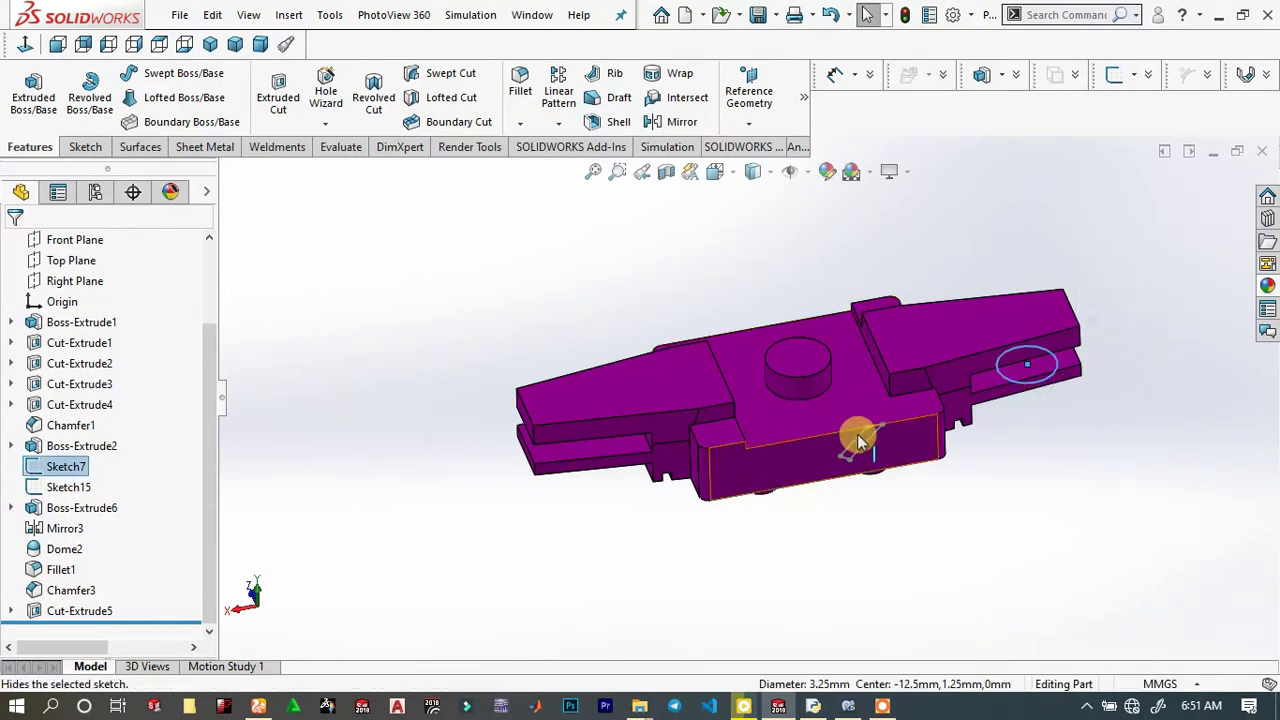
{"action": "left_click", "coordinate": [75, 486], "text": "ctrl"}
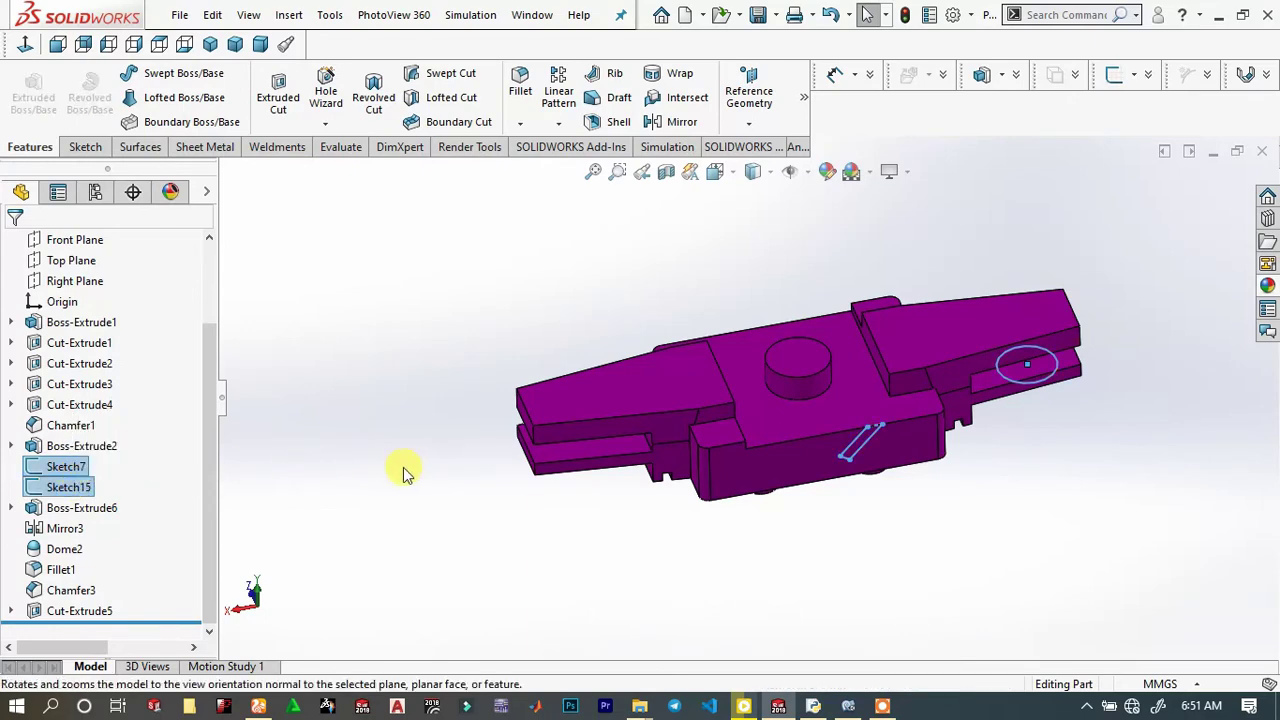
{"action": "key", "text": "Delete"}
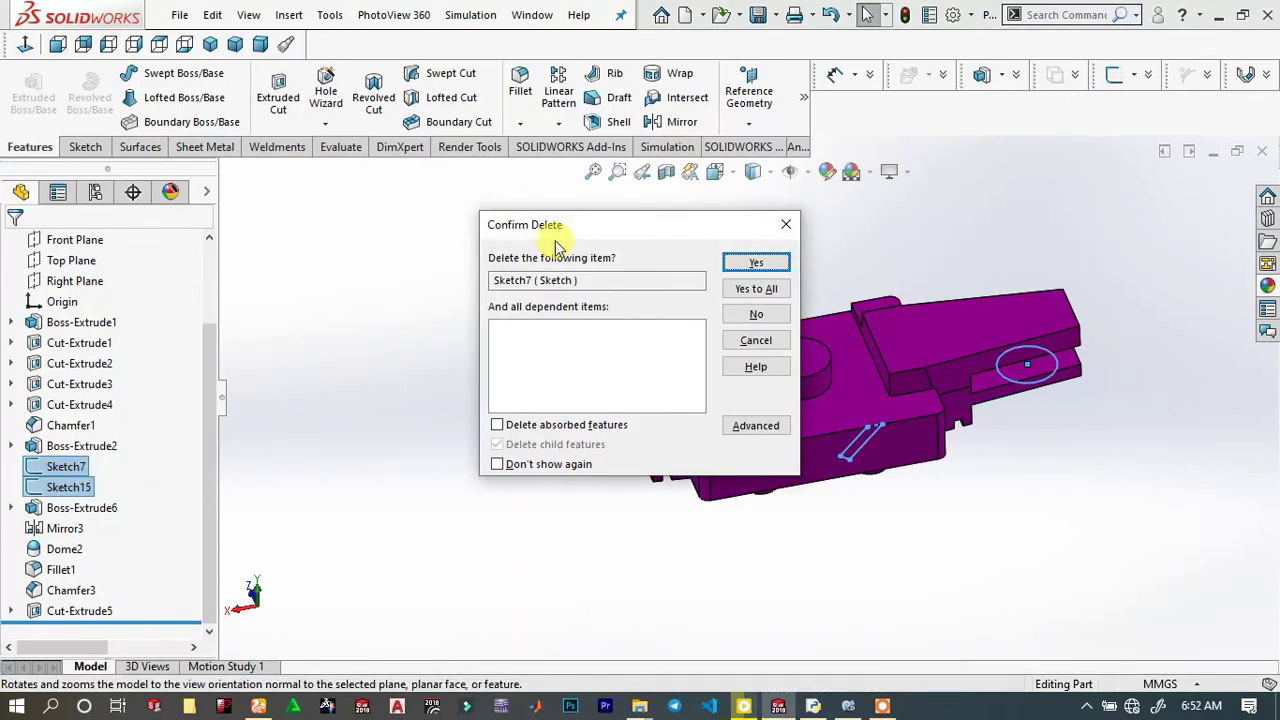
{"action": "key", "text": "Return"}
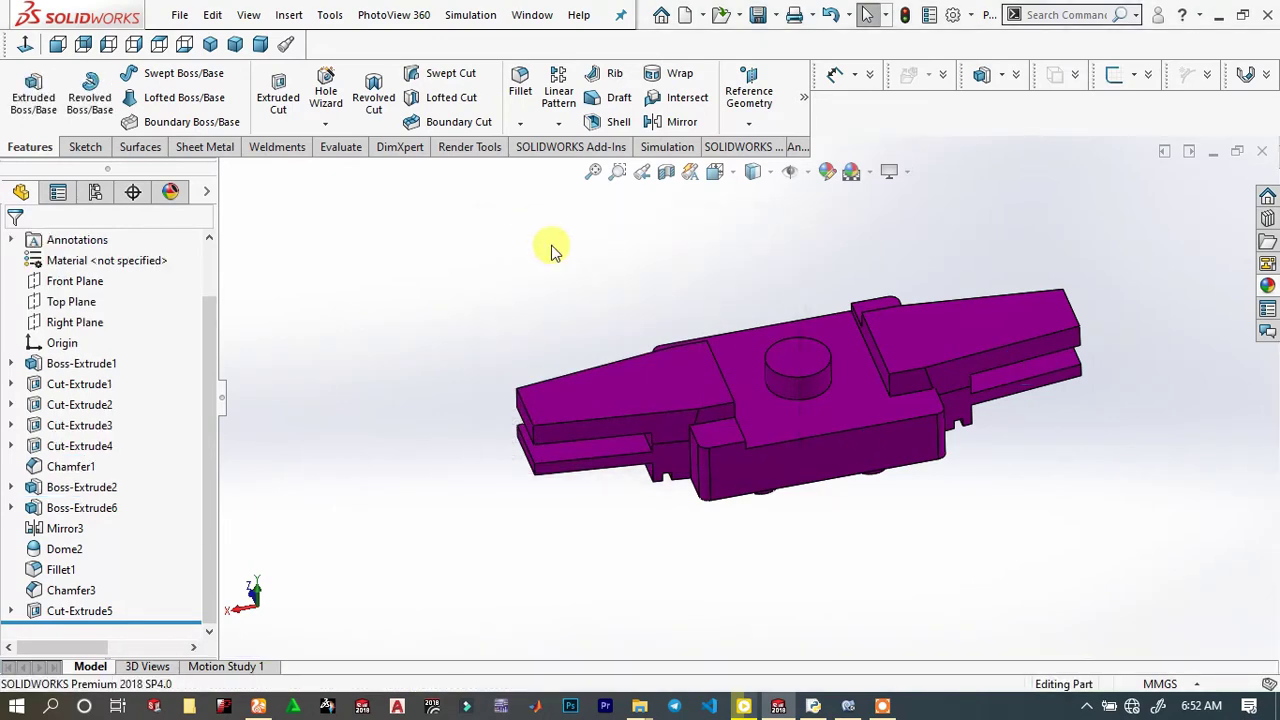
{"action": "middle_click_drag", "start_coordinate": [550, 247], "coordinate": [749, 391]}
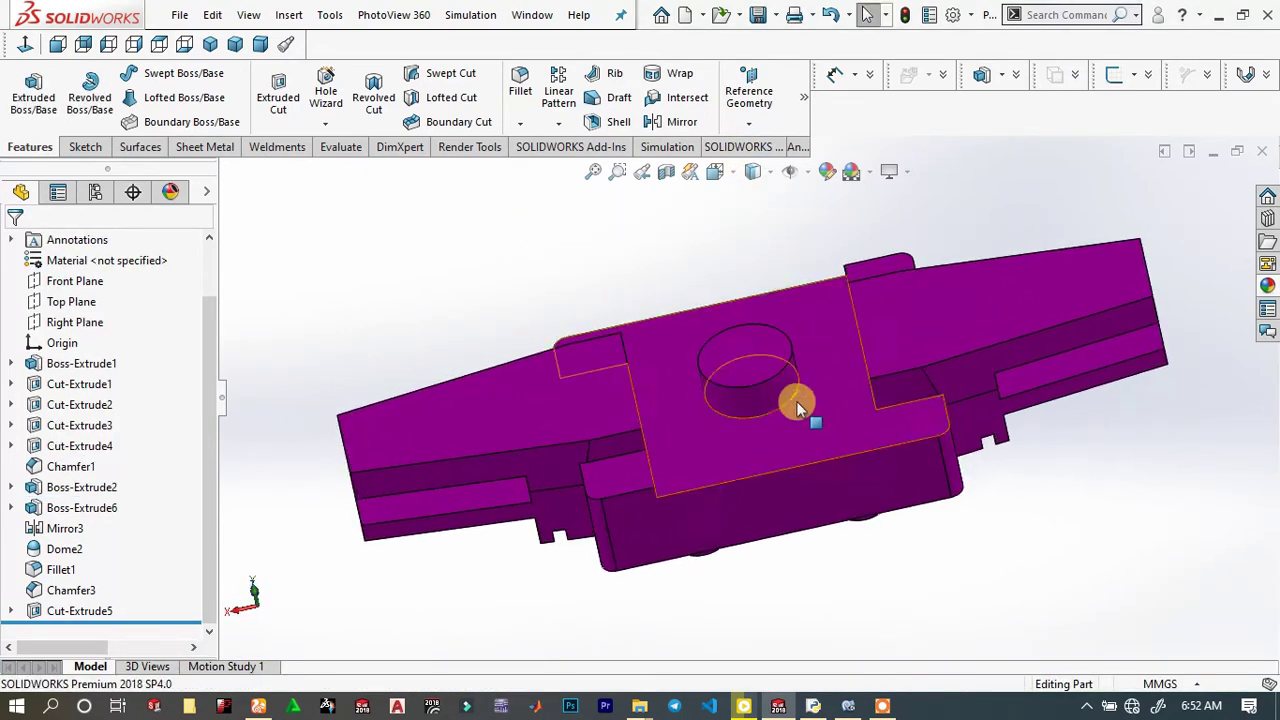
{"action": "scroll", "coordinate": [795, 404], "scroll_direction": "up", "scroll_amount": 3}
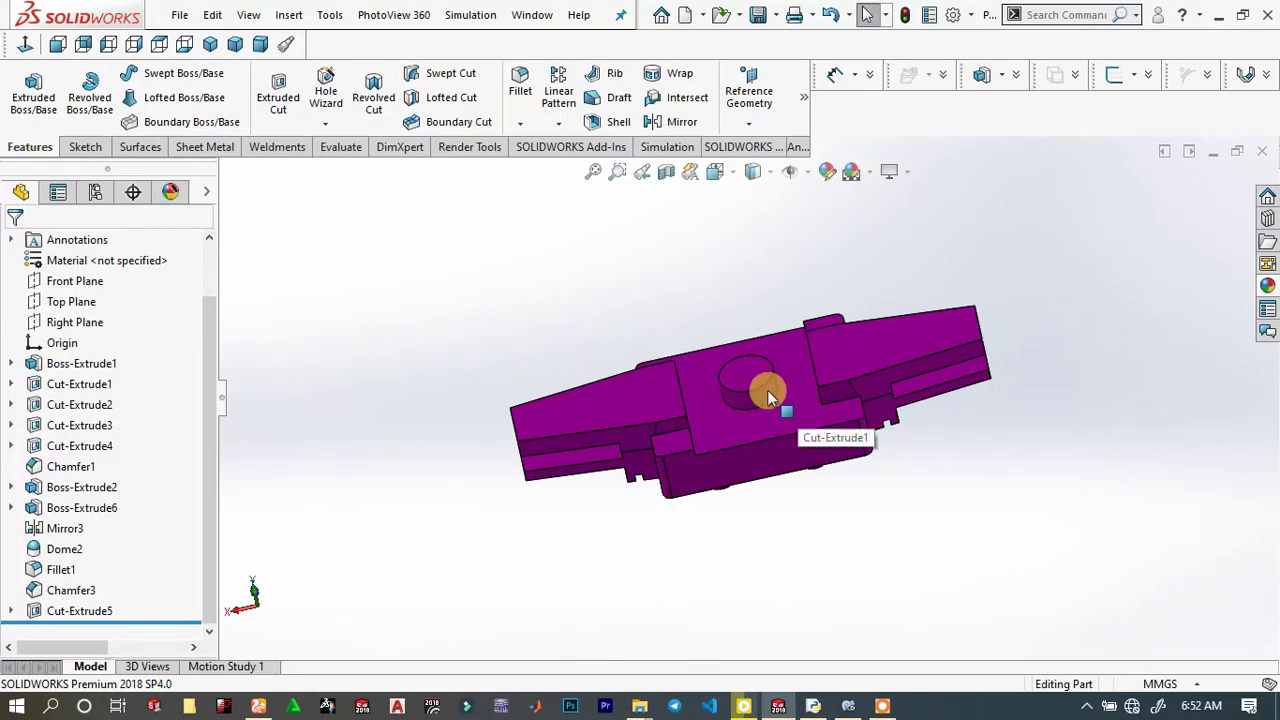
{"action": "left_click", "coordinate": [767, 390]}
{"action": "middle_click_drag", "start_coordinate": [767, 390], "coordinate": [315, 365]}
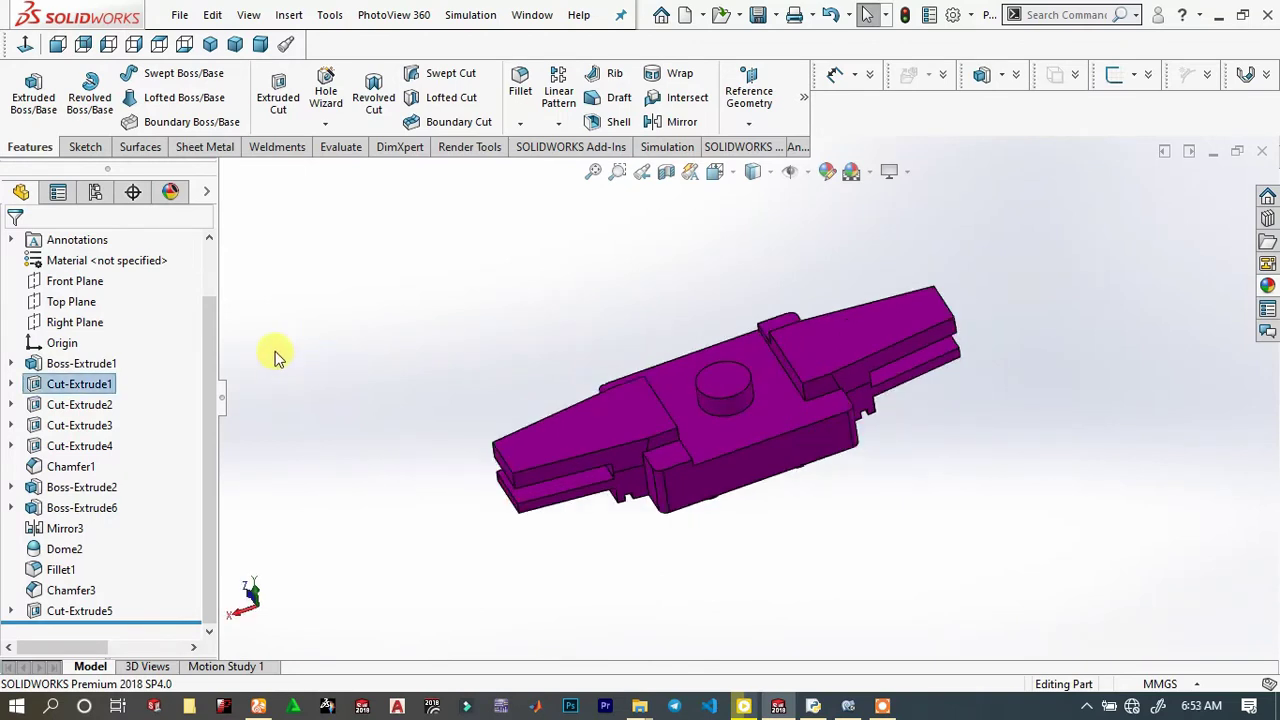
In Boss-Extrude1's Sketch1, change the circle diameter from 3.00 to 2.00 mm
{"action": "left_click", "coordinate": [12, 363]}
{"action": "left_click", "coordinate": [96, 388]}
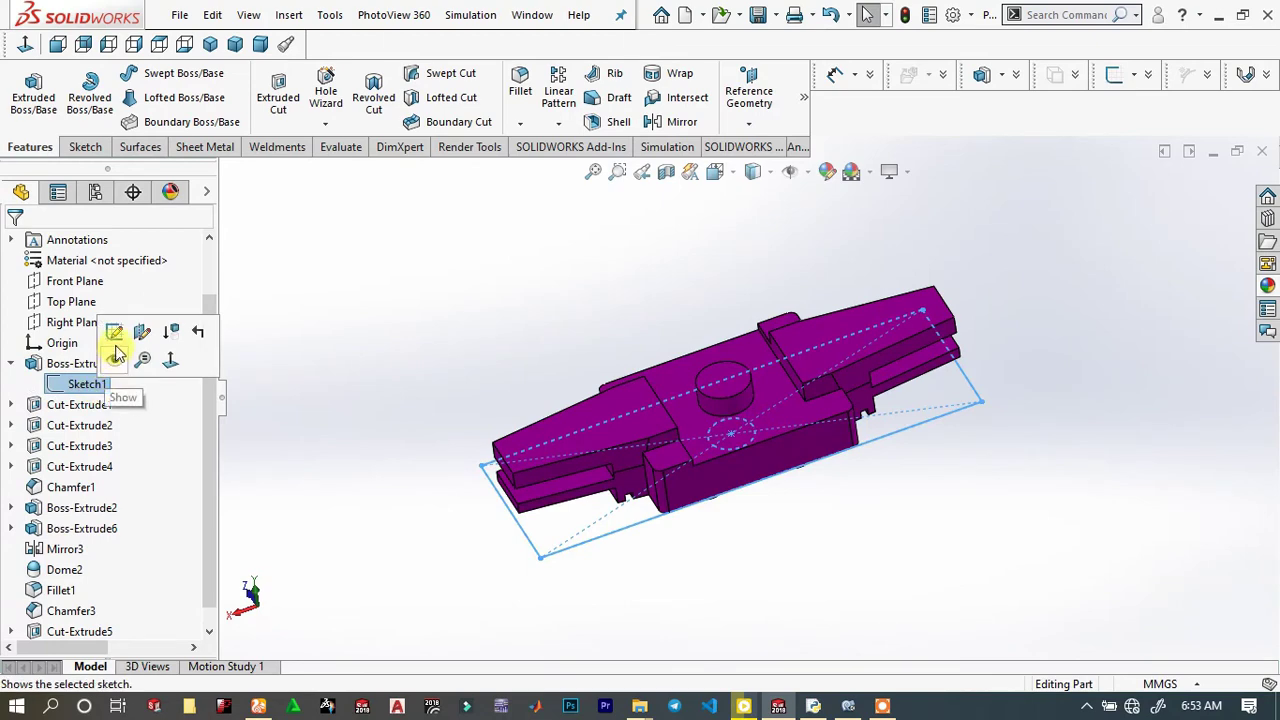
{"action": "left_click", "coordinate": [114, 331]}
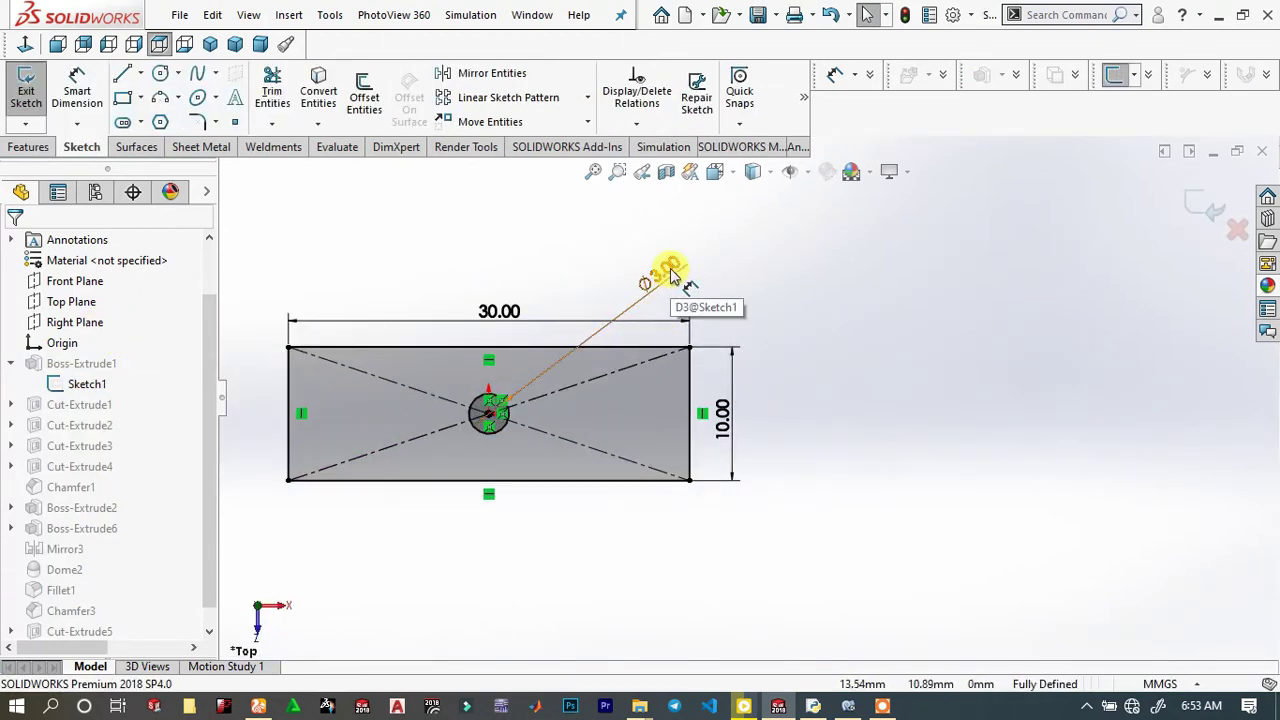
{"action": "left_click", "coordinate": [669, 272]}
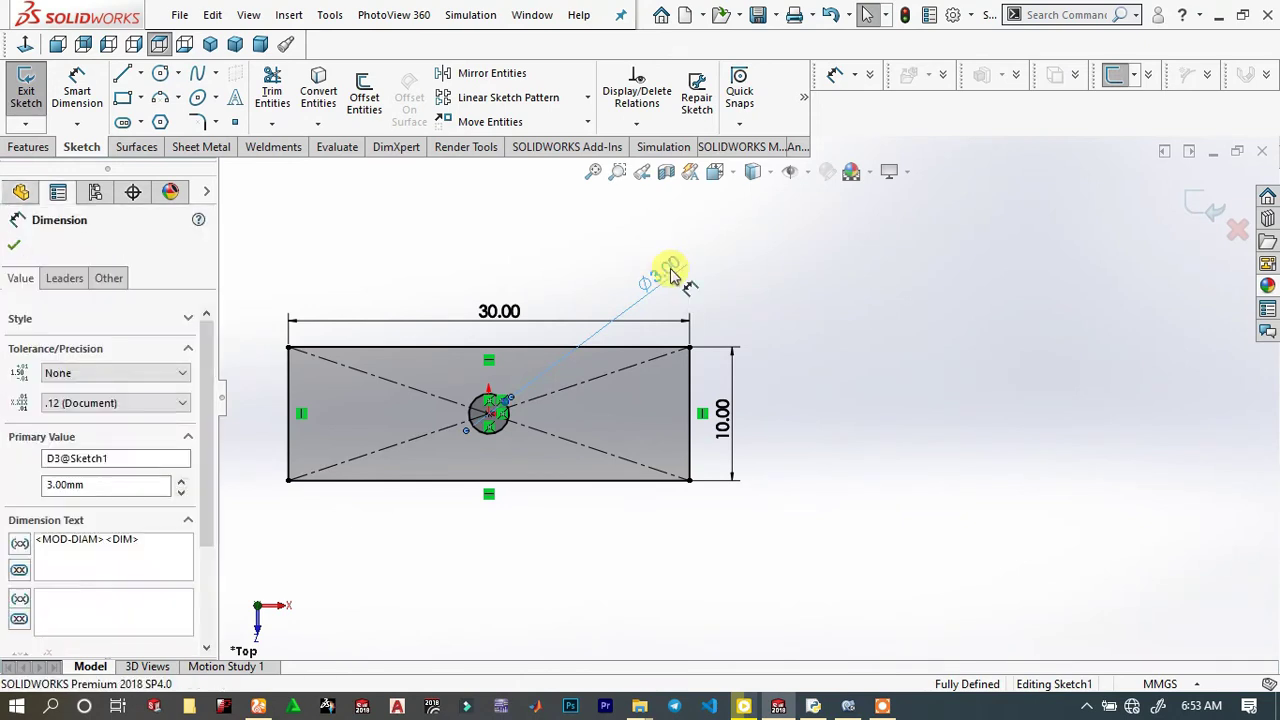
{"action": "double_click", "coordinate": [667, 270]}
{"action": "type", "text": "2"}
{"action": "key", "text": "Return"}
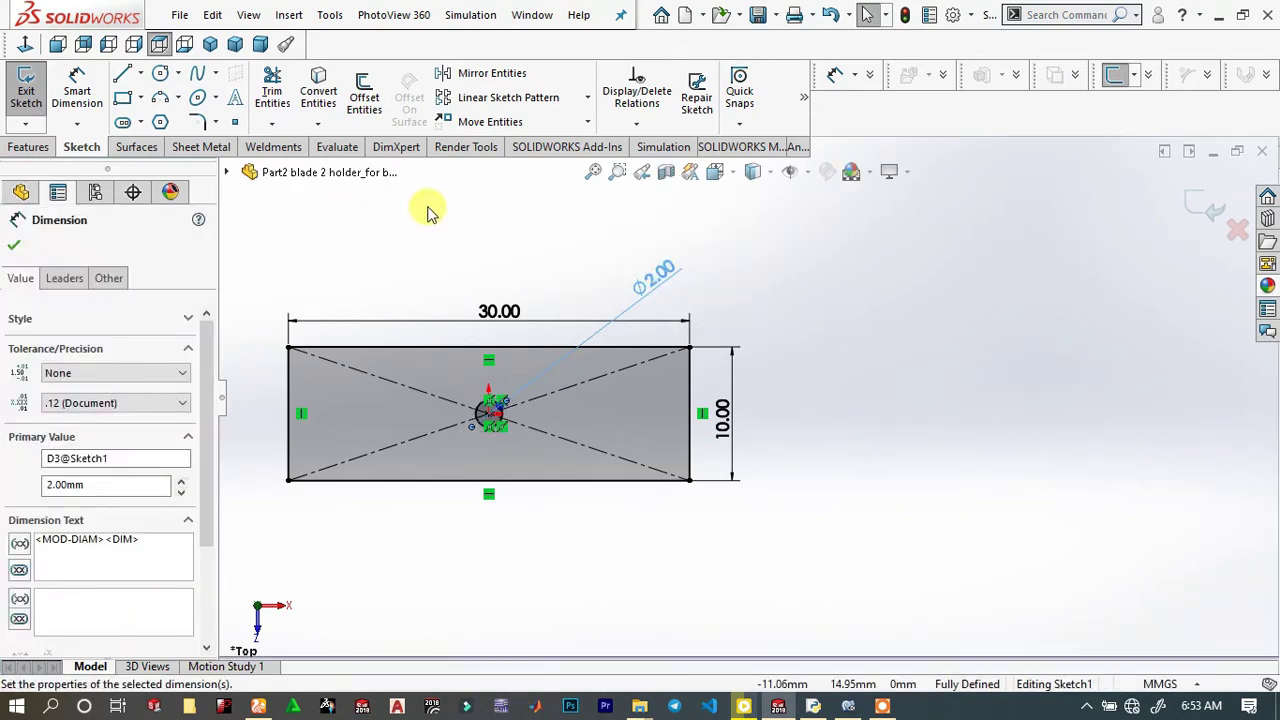
{"action": "left_click", "coordinate": [1203, 190]}
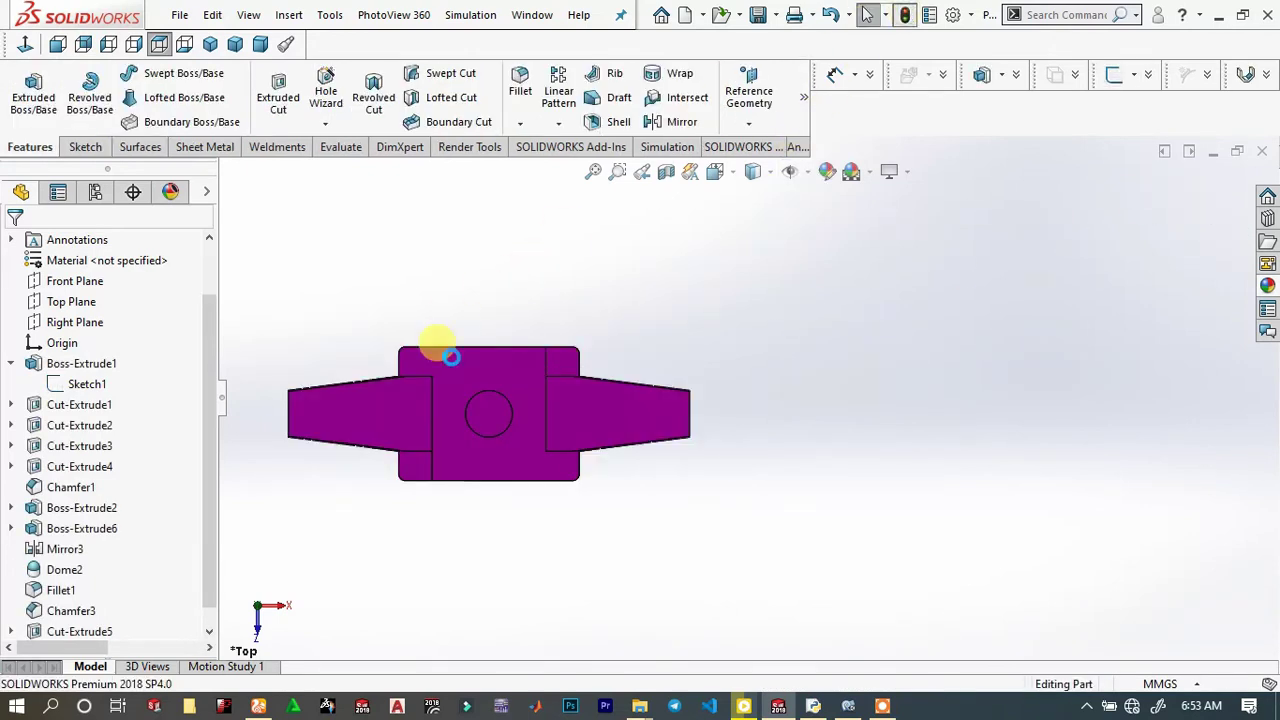
Open Sketch2 of Cut-Extrude1 for editing
{"action": "left_click", "coordinate": [464, 410]}
{"action": "scroll", "coordinate": [500, 445], "scroll_direction": "down", "scroll_amount": 3}
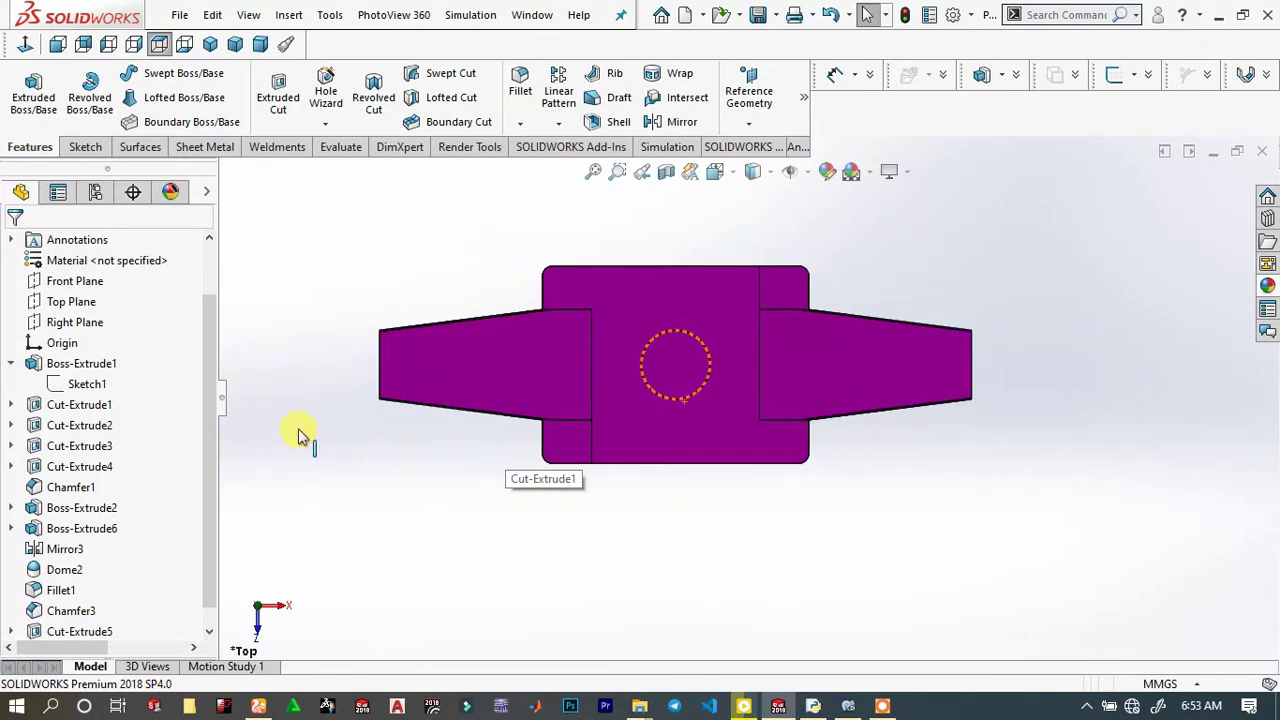
{"action": "left_click", "coordinate": [11, 404]}
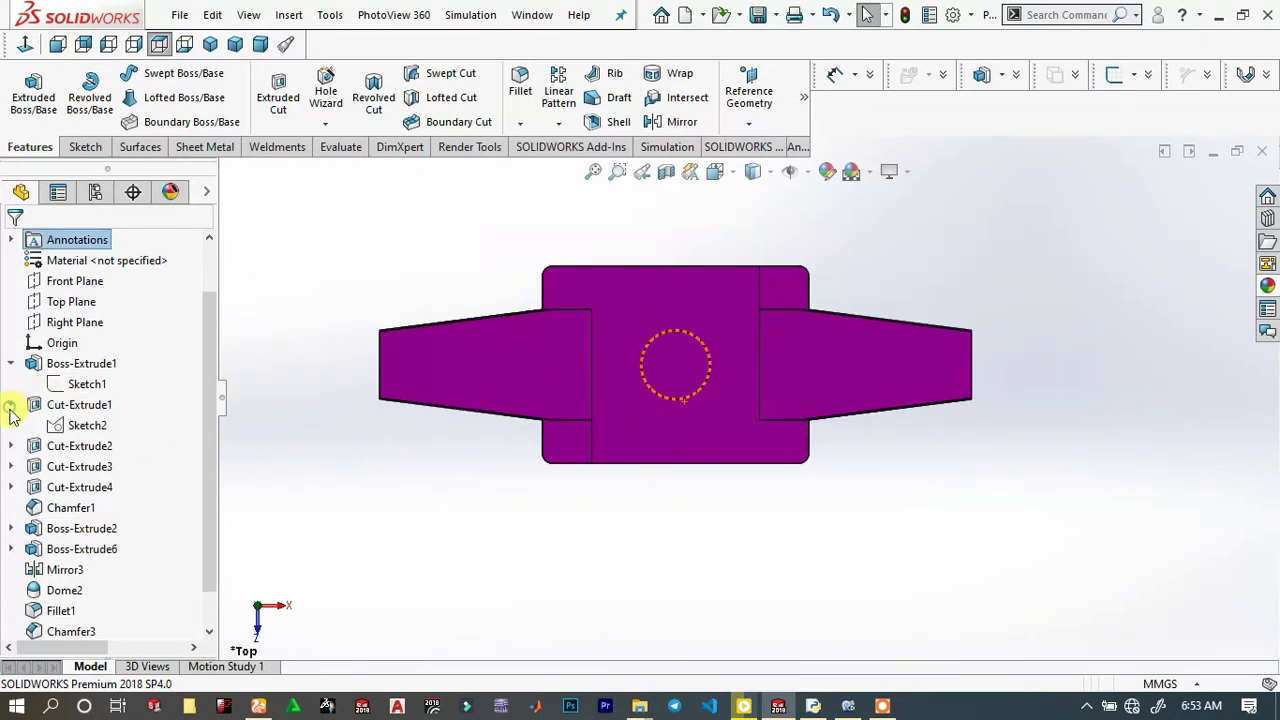
{"action": "left_click", "coordinate": [88, 426]}
{"action": "left_click", "coordinate": [137, 374]}
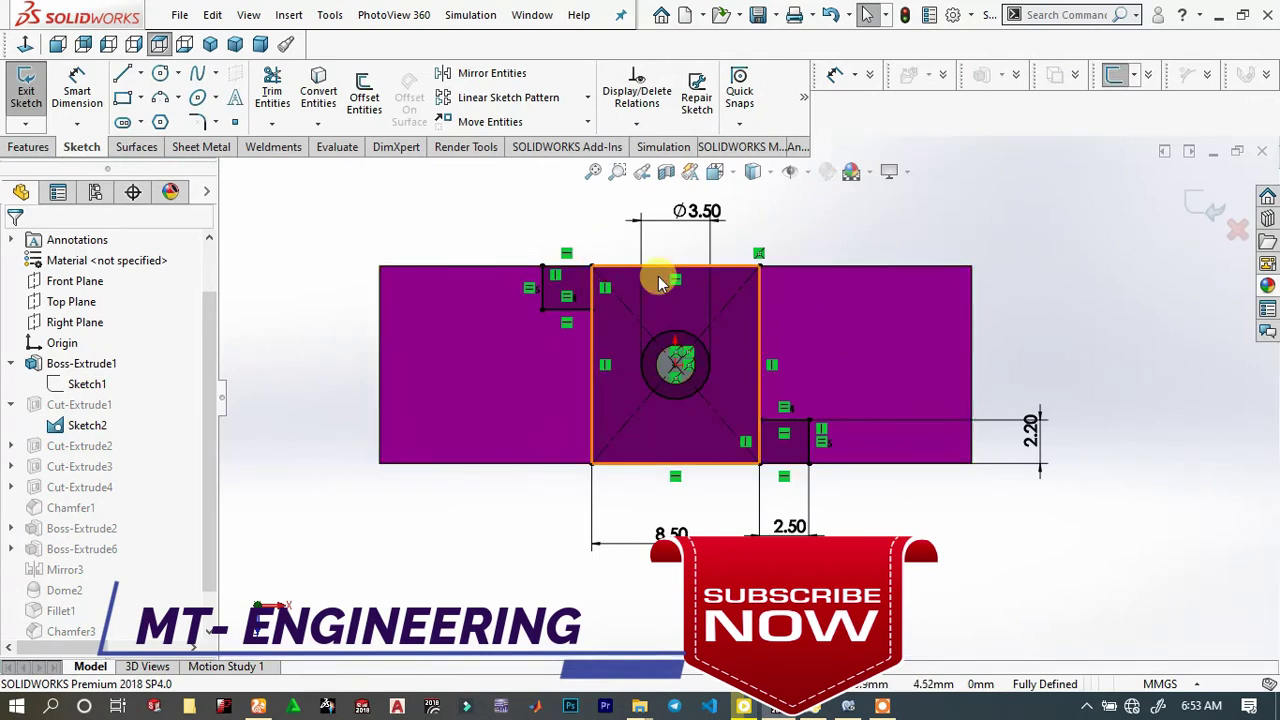
{"action": "scroll", "coordinate": [660, 283], "scroll_direction": "down", "scroll_amount": 2}
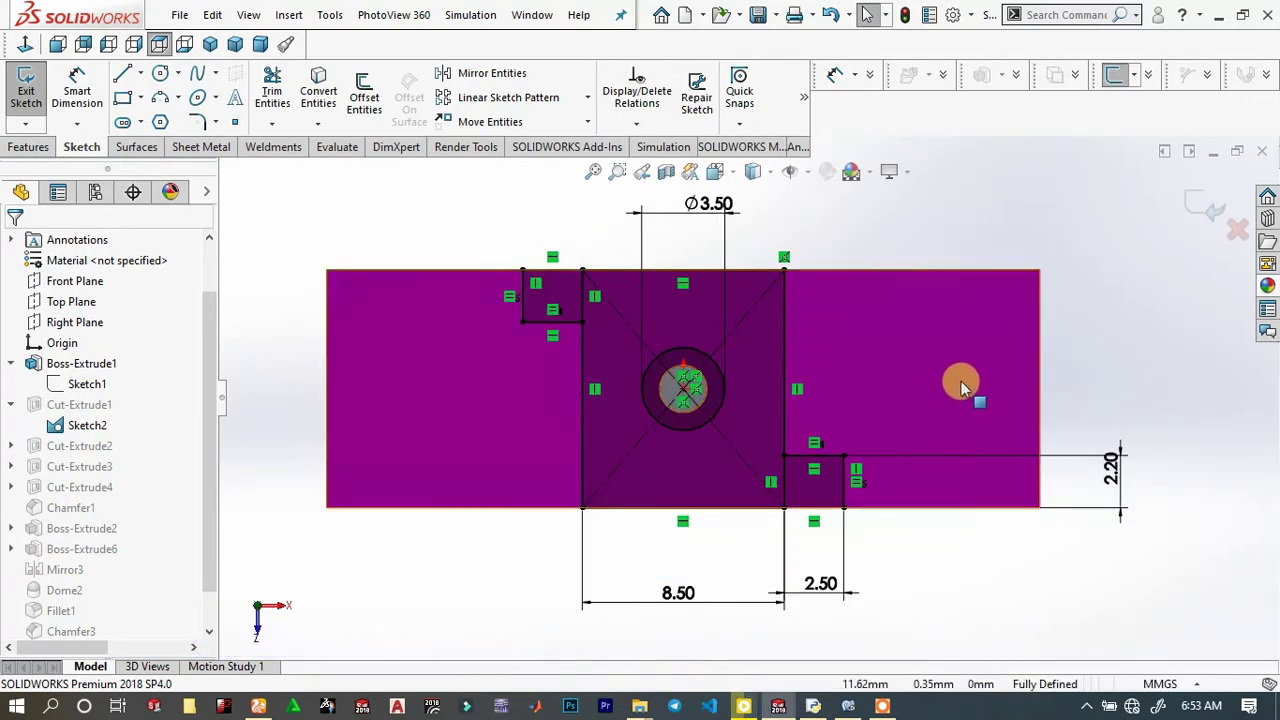
Draw a centre rectangle notch on the profile's top edge and adjust its size
{"action": "left_click", "coordinate": [140, 98]}
{"action": "left_click", "coordinate": [160, 145]}
{"action": "left_click", "coordinate": [160, 145]}
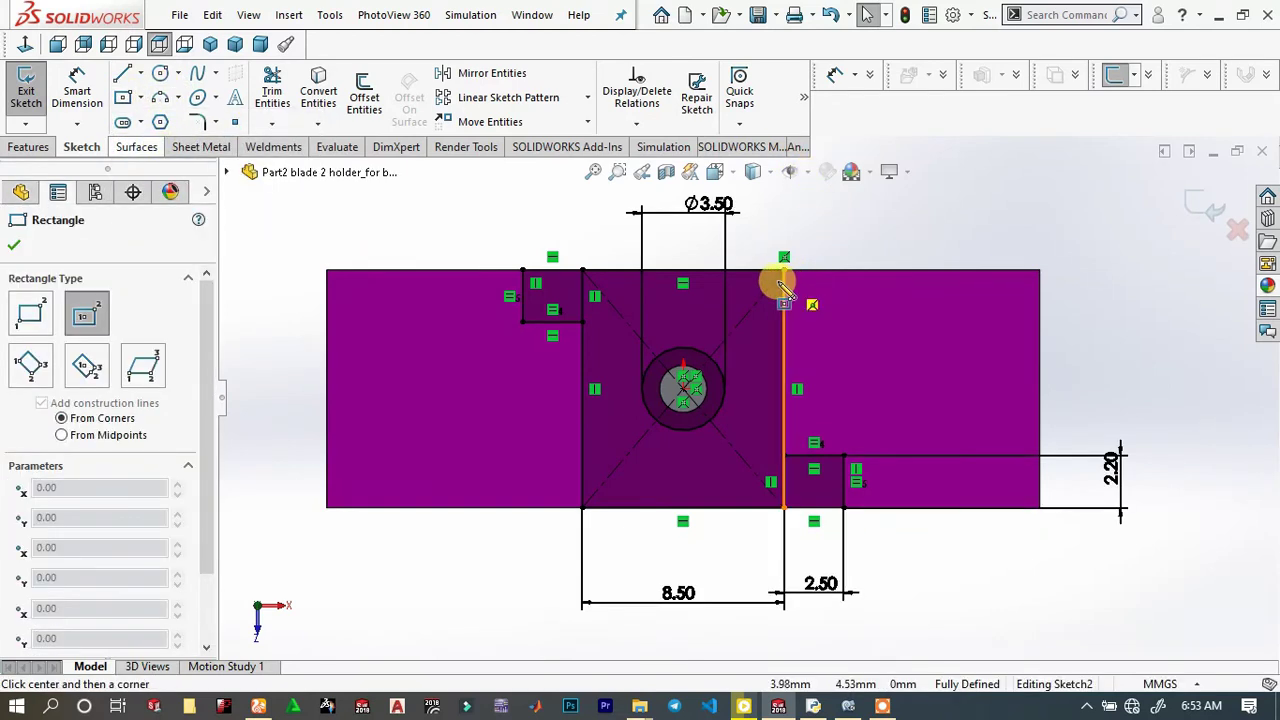
{"action": "left_click", "coordinate": [814, 292]}
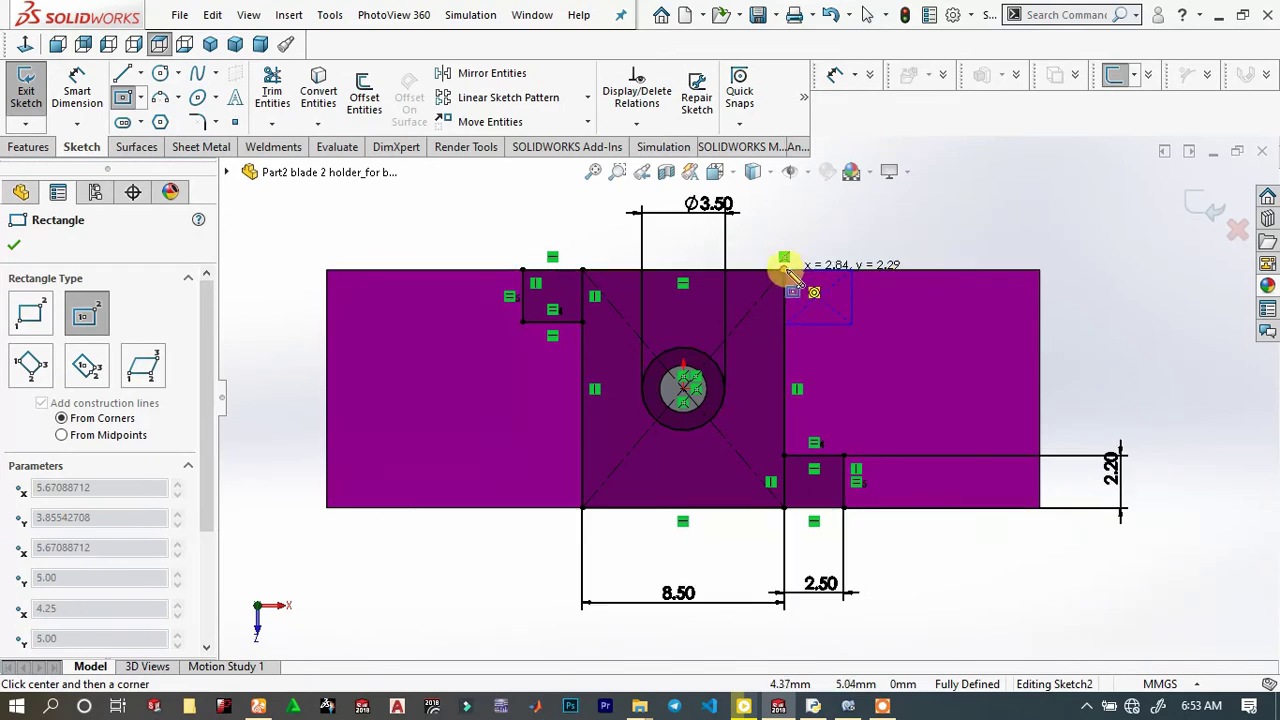
{"action": "left_click", "coordinate": [785, 270]}
{"action": "right_click", "coordinate": [857, 200]}
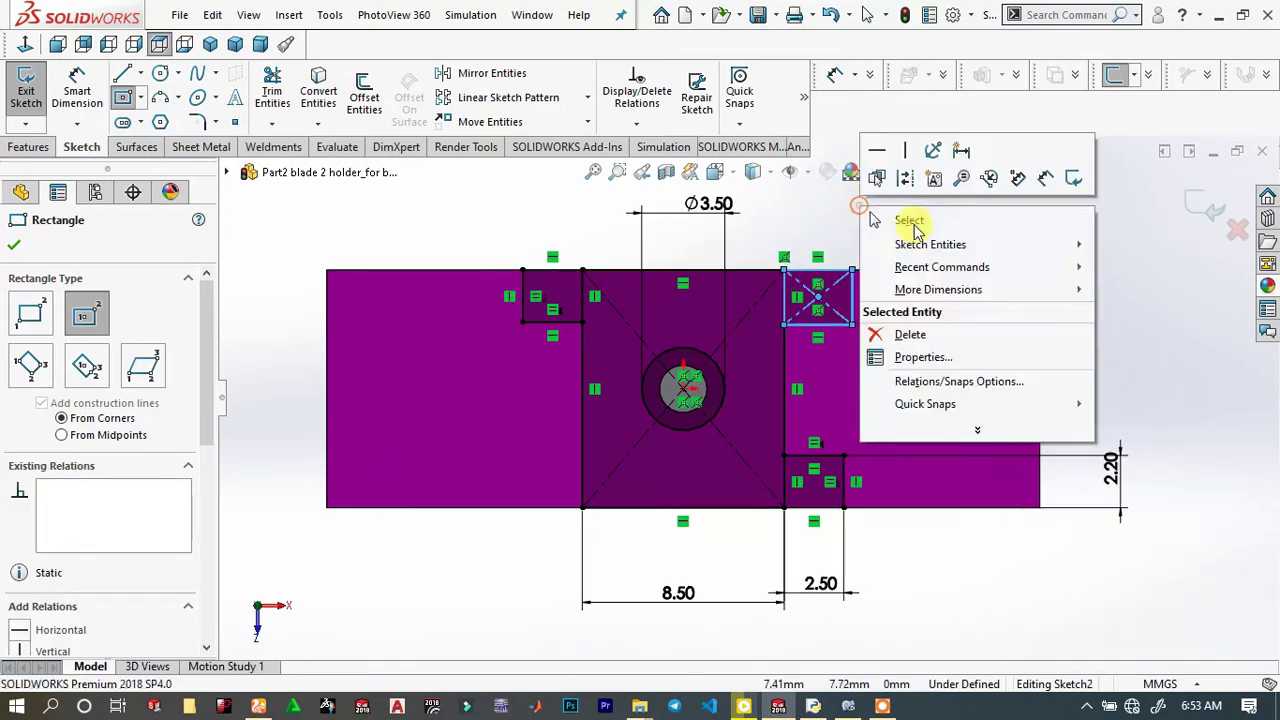
{"action": "left_click", "coordinate": [914, 224]}
{"action": "left_click_drag", "start_coordinate": [800, 325], "coordinate": [838, 333]}
Make the new and existing notch edges equal and collinear, then exit the sketch
{"action": "left_click", "coordinate": [826, 458], "text": "ctrl"}
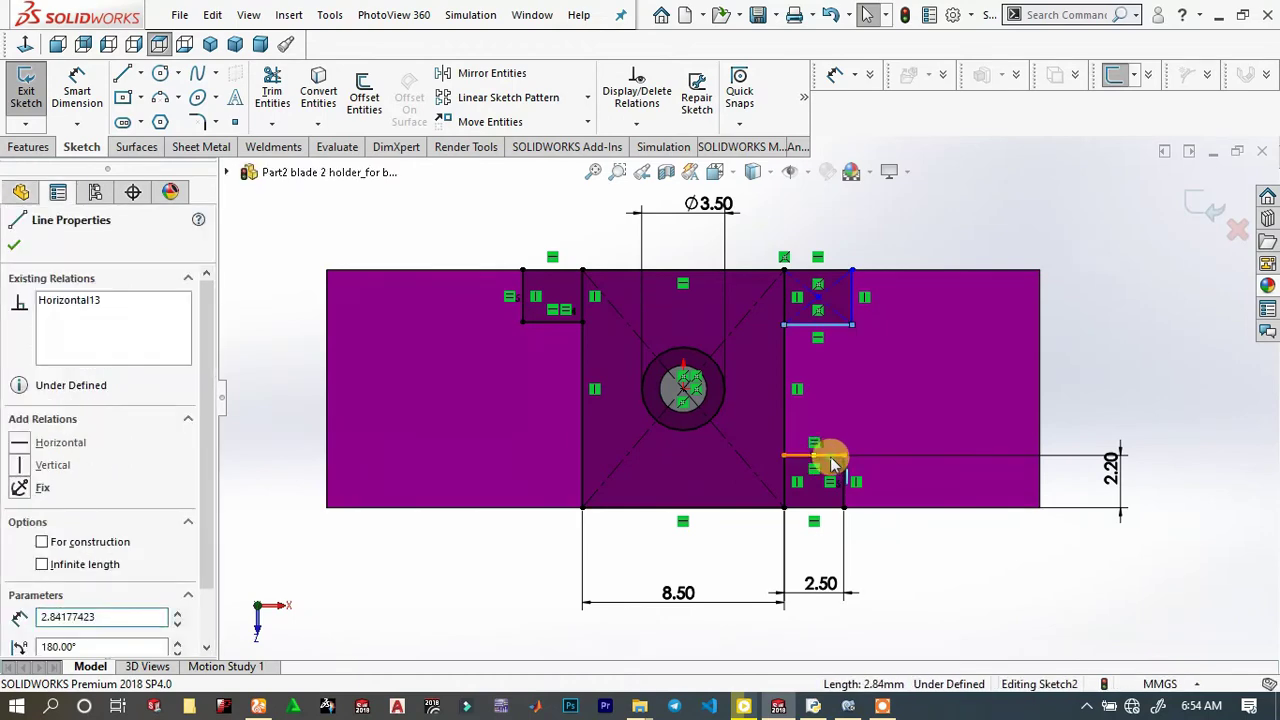
{"action": "left_click", "coordinate": [1025, 373]}
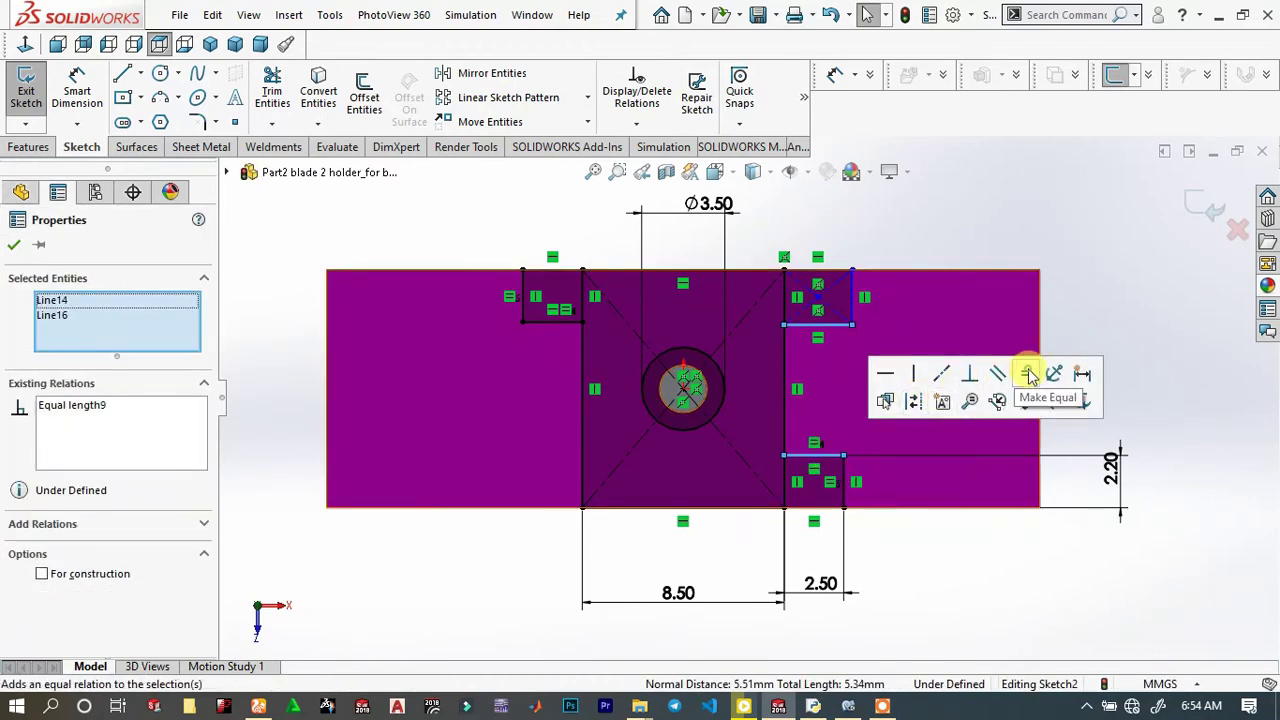
{"action": "left_click", "coordinate": [1065, 261]}
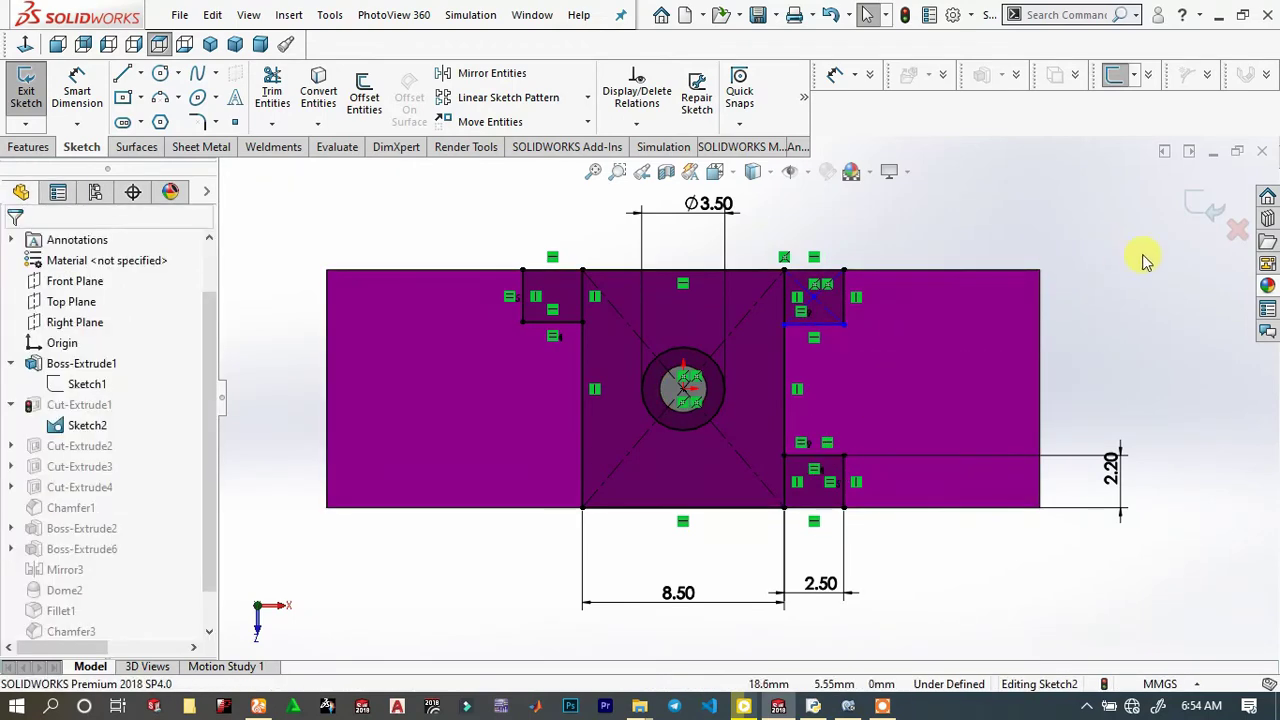
{"action": "left_click", "coordinate": [829, 326]}
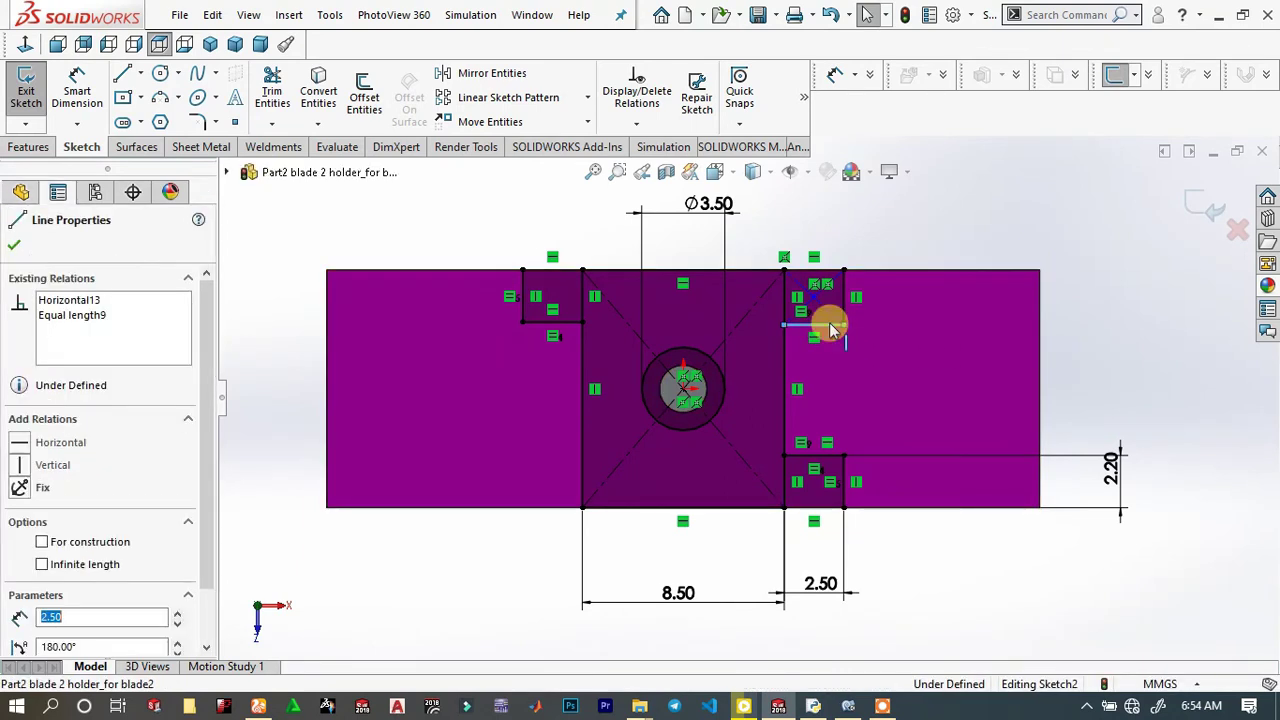
{"action": "left_click", "coordinate": [565, 320], "text": "ctrl"}
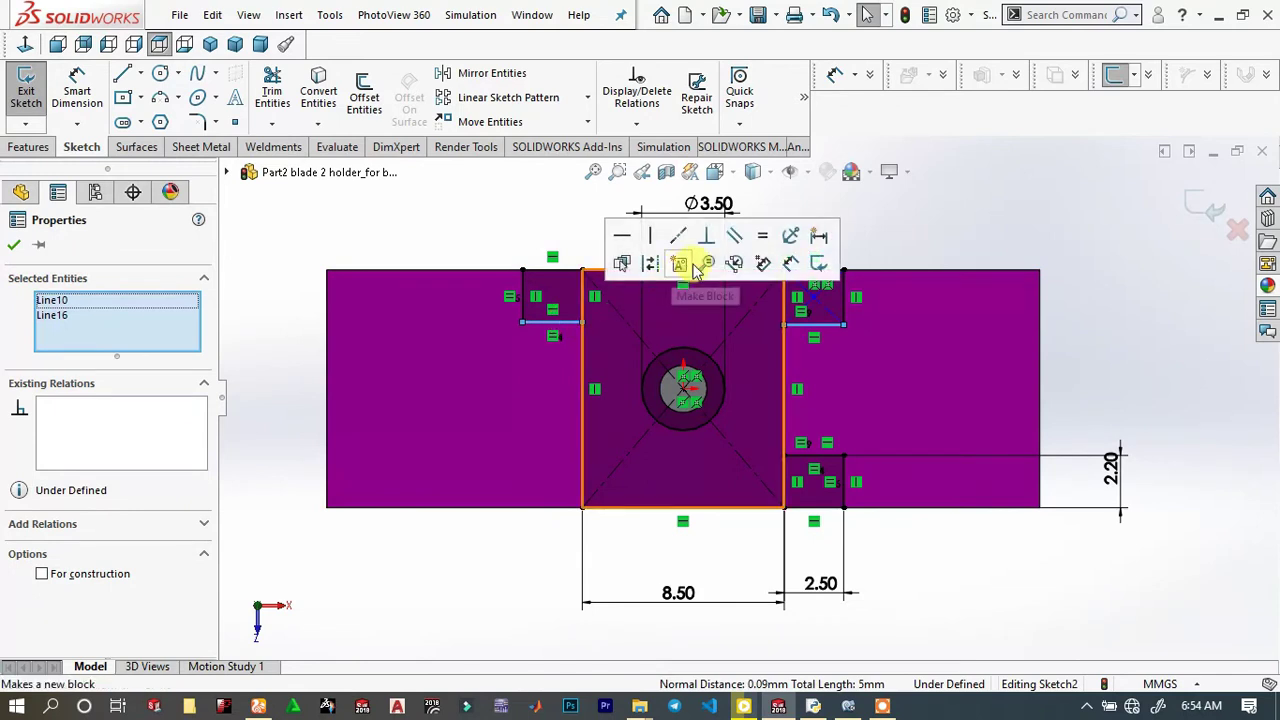
{"action": "left_click", "coordinate": [686, 238]}
{"action": "left_click", "coordinate": [977, 212]}
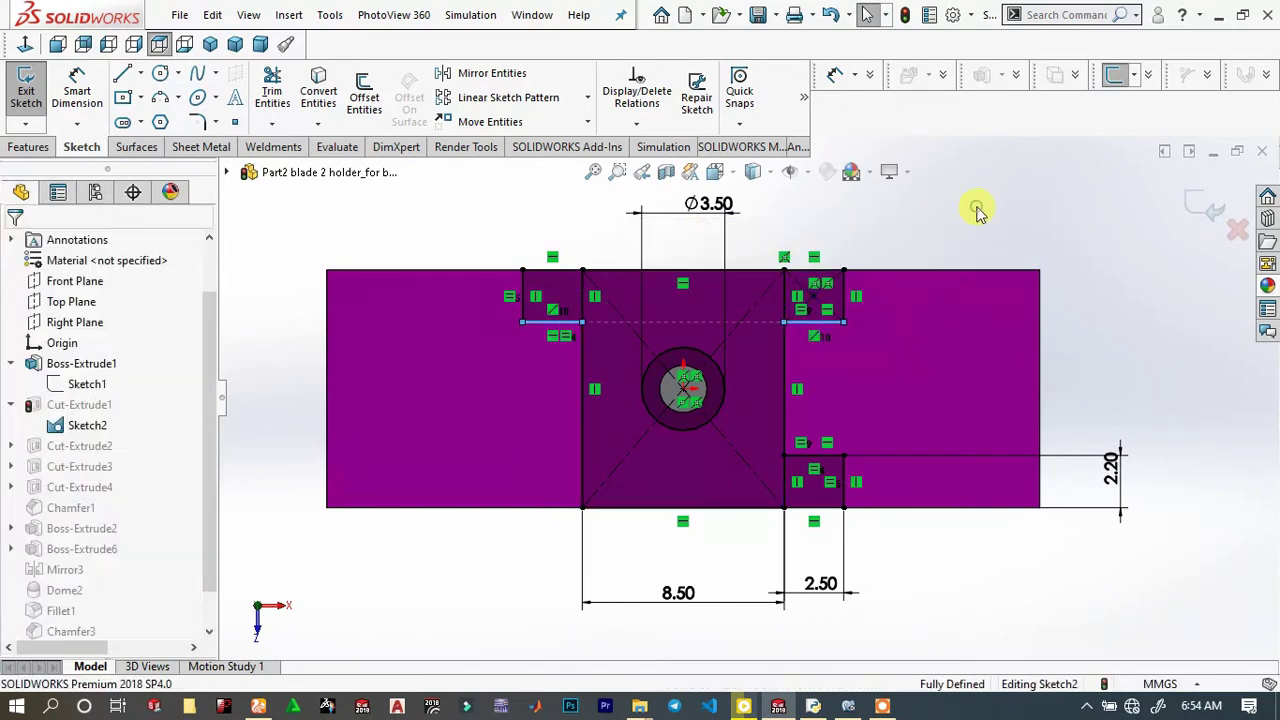
{"action": "left_click", "coordinate": [1191, 212]}
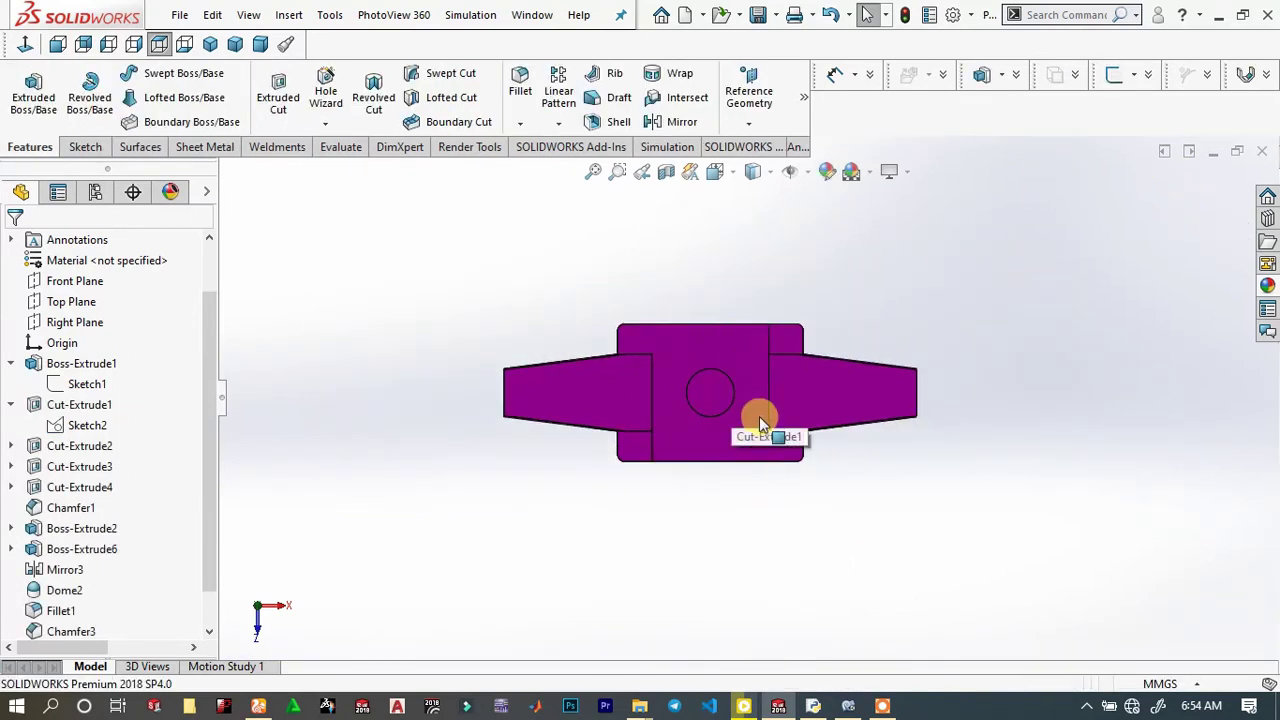
Add Sketch2-Region<4>, the top-right corner region, to Cut-Extrude1's 1.50 mm blind cut
{"action": "middle_click_drag", "start_coordinate": [759, 416], "coordinate": [773, 289]}
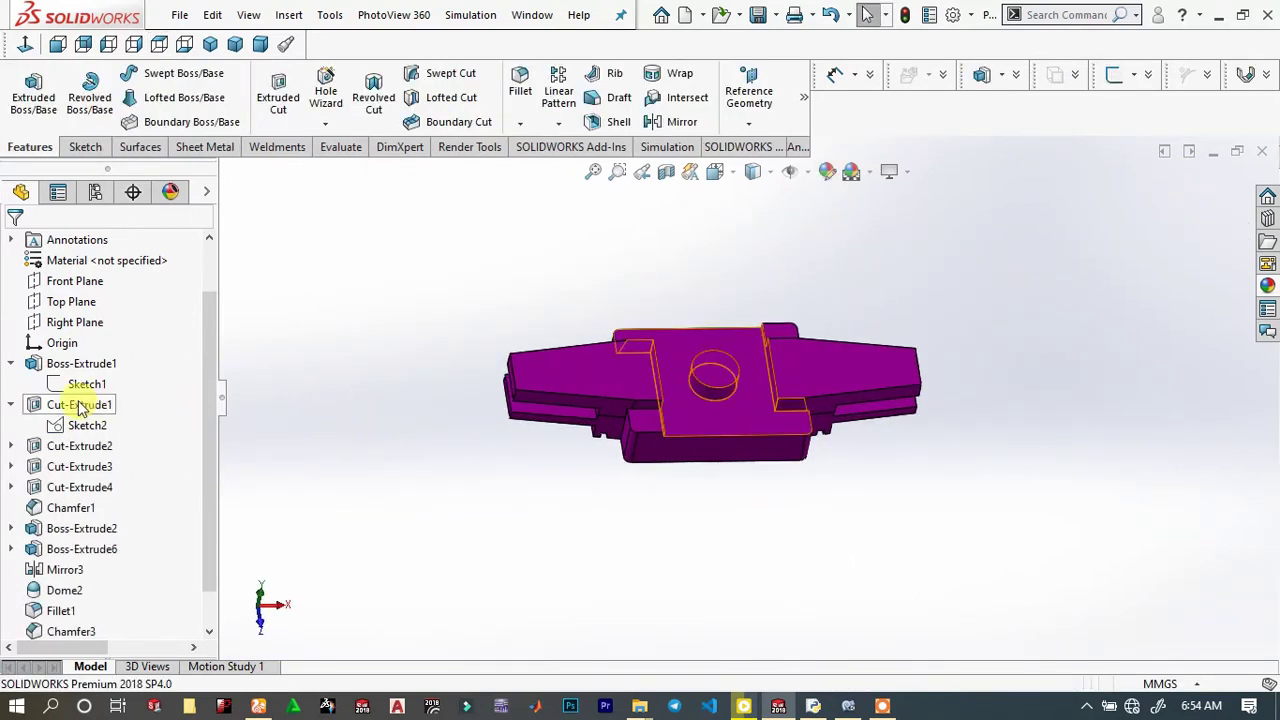
{"action": "left_click", "coordinate": [82, 404]}
{"action": "left_click", "coordinate": [90, 345]}
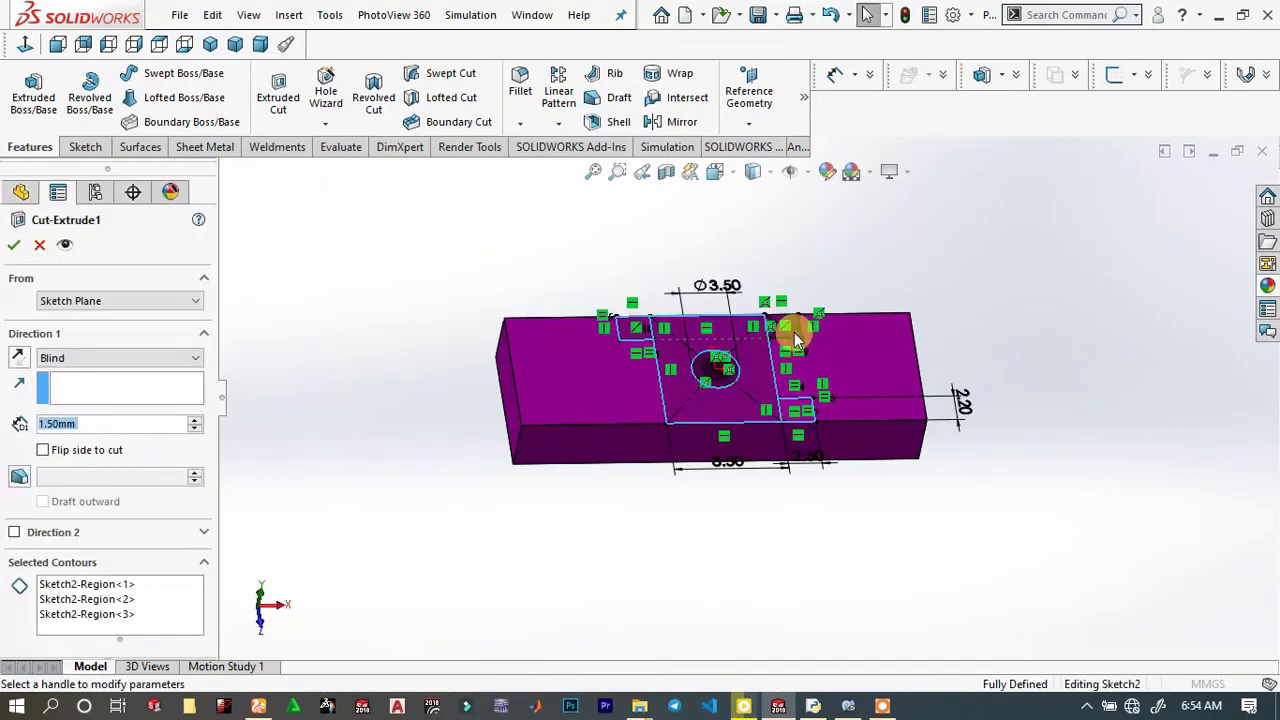
{"action": "scroll", "coordinate": [794, 332], "scroll_direction": "down", "scroll_amount": 5}
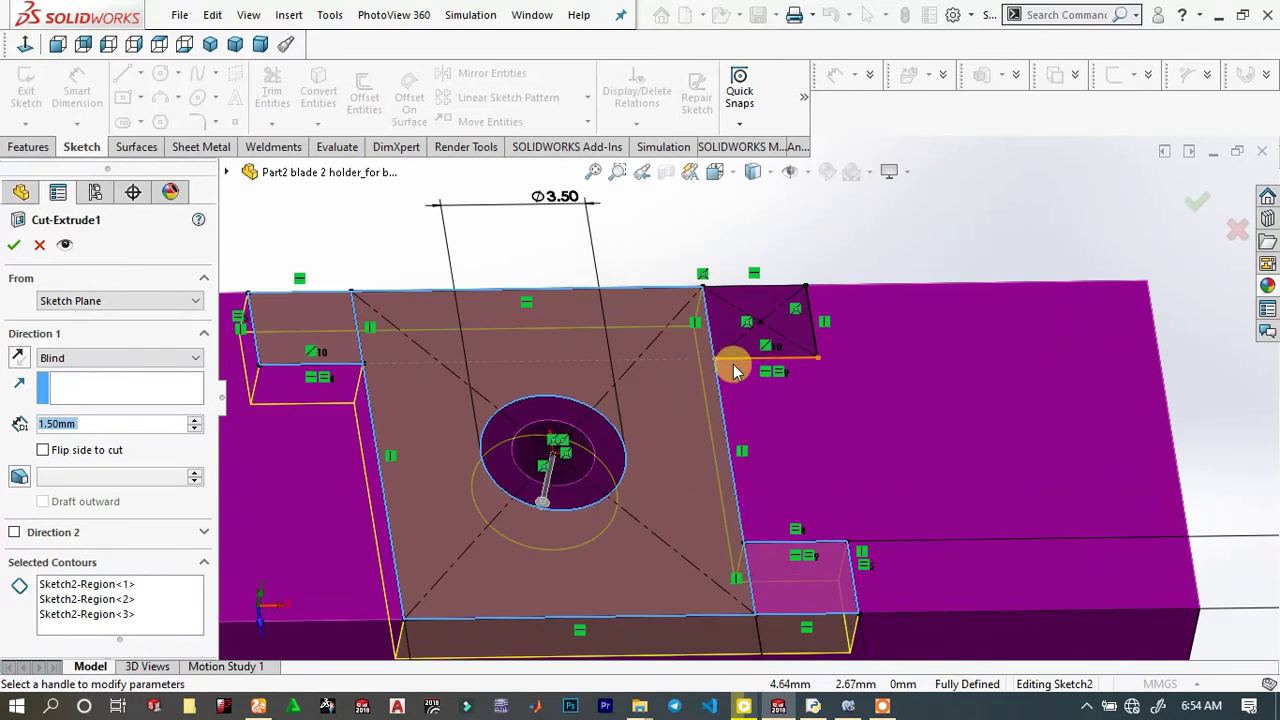
{"action": "left_click", "coordinate": [756, 340]}
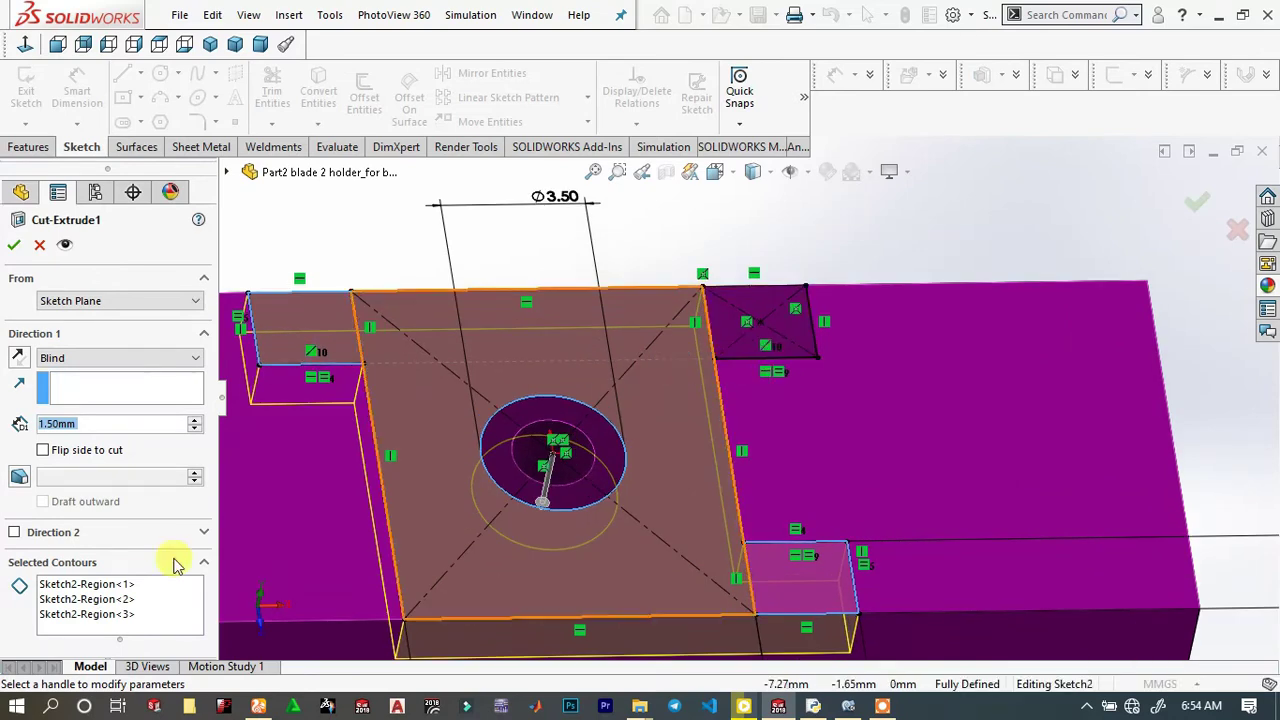
{"action": "left_click", "coordinate": [164, 612]}
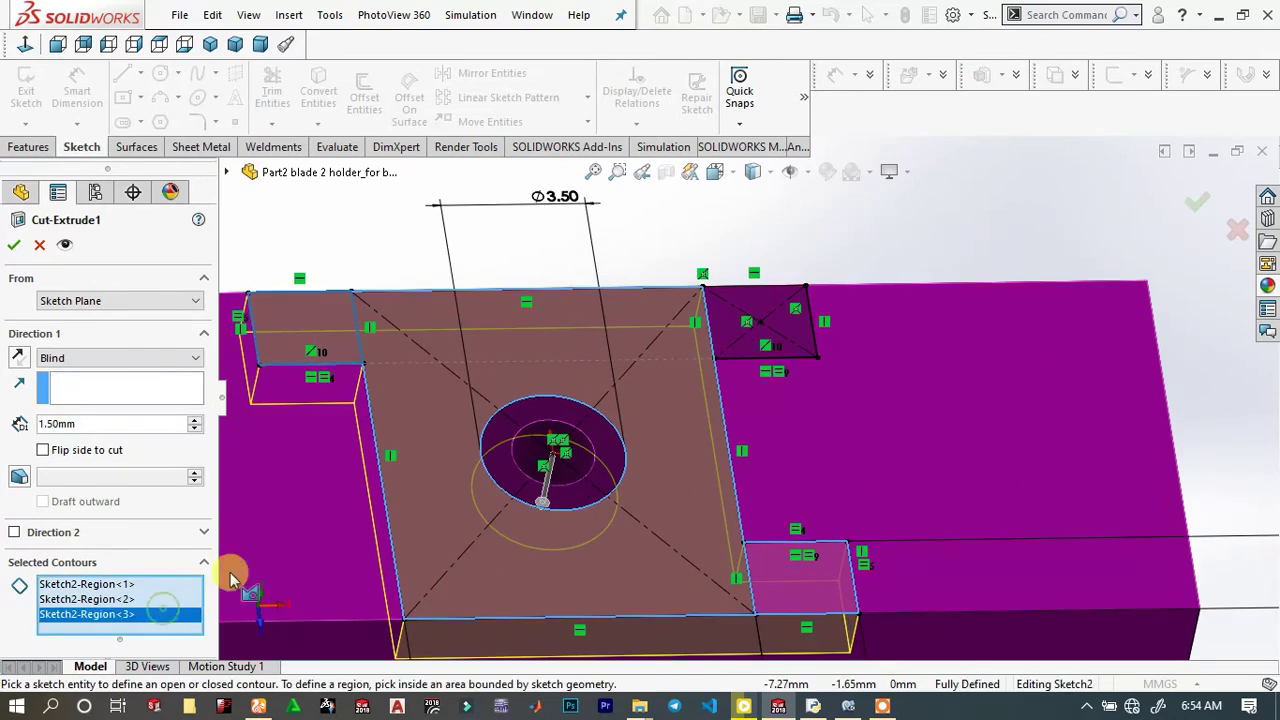
{"action": "left_click", "coordinate": [744, 341]}
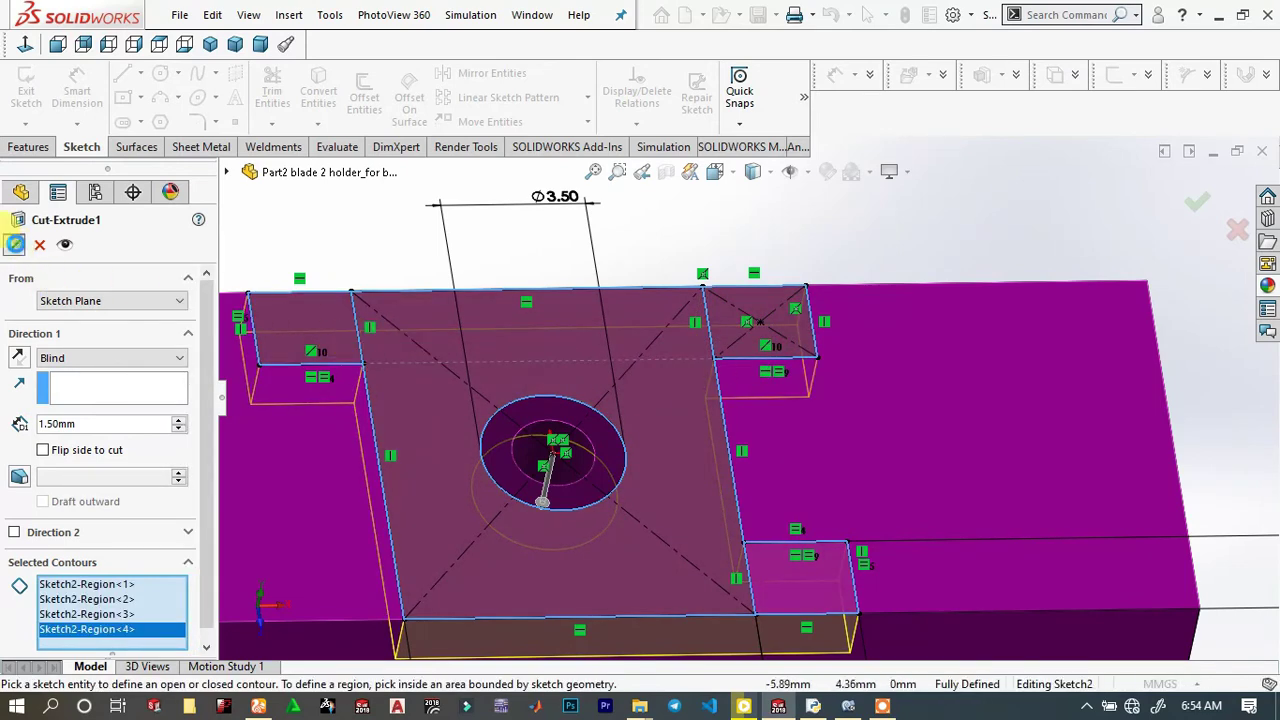
{"action": "left_click", "coordinate": [13, 244]}
{"action": "middle_click_drag", "start_coordinate": [306, 360], "coordinate": [306, 289]}
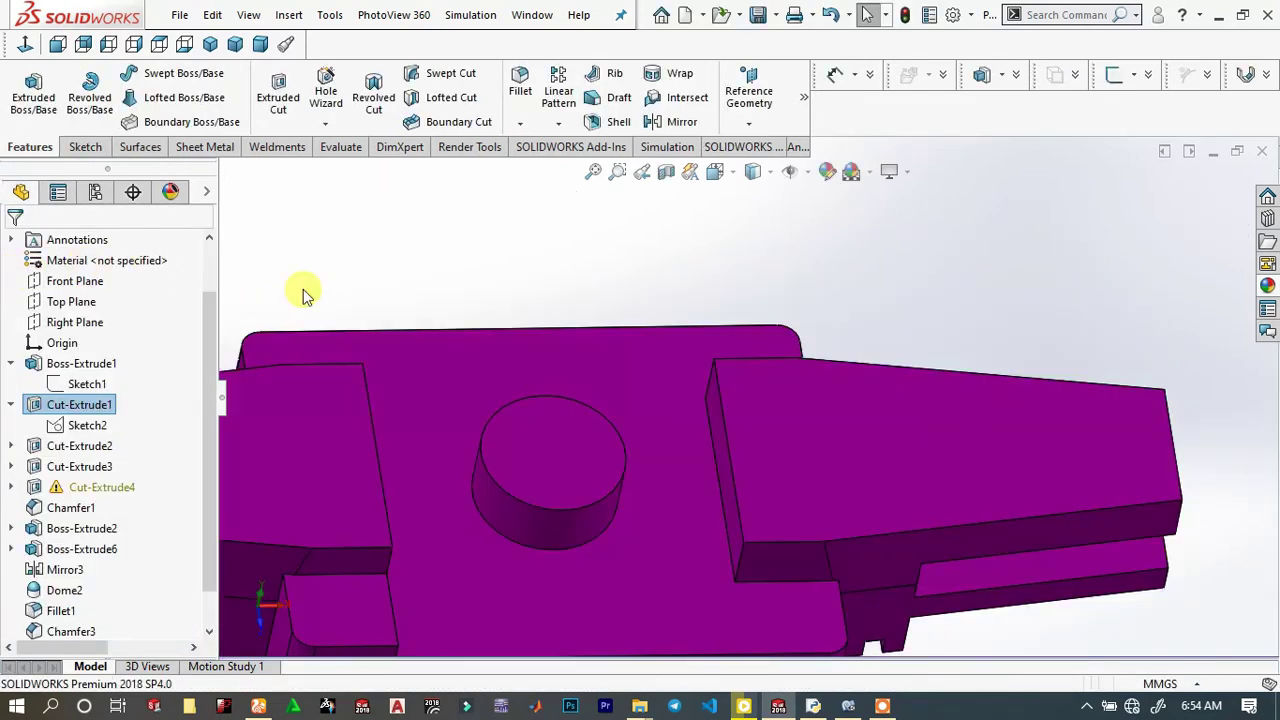
{"action": "scroll", "coordinate": [571, 400], "scroll_direction": "up", "scroll_amount": 5}
{"action": "middle_click_drag", "start_coordinate": [648, 415], "coordinate": [634, 514]}
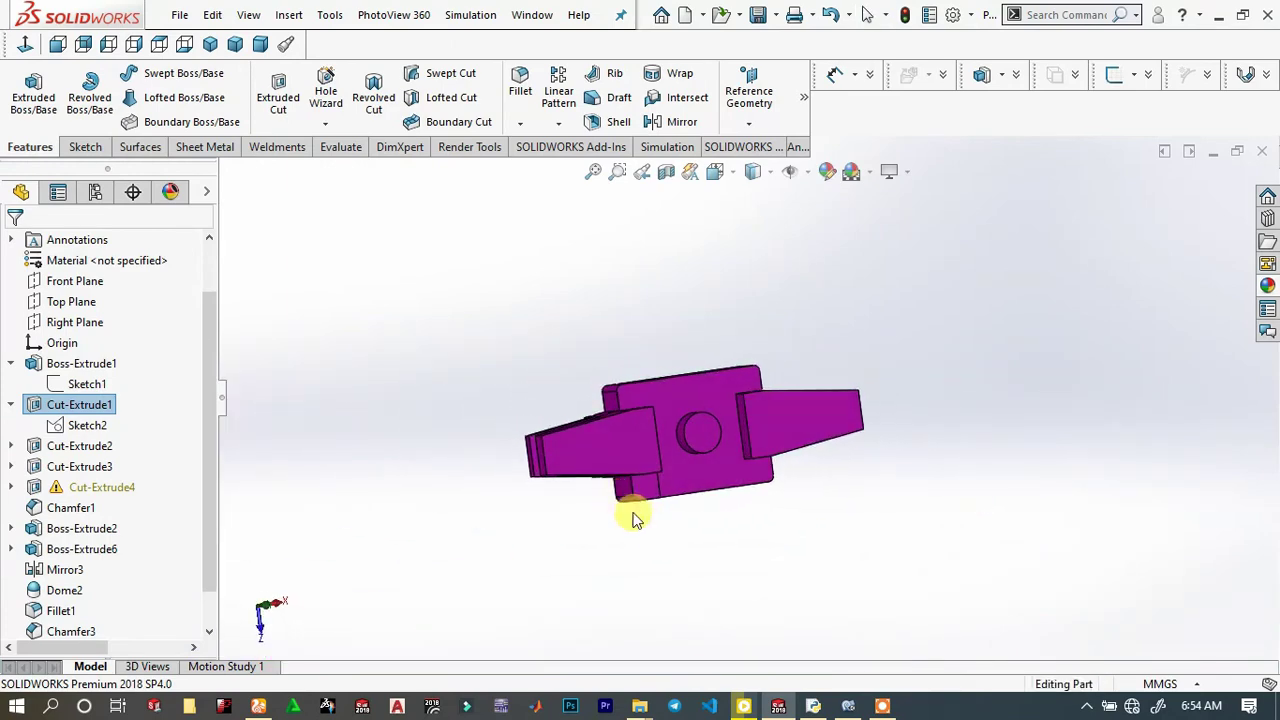
{"action": "scroll", "coordinate": [737, 486], "scroll_direction": "down", "scroll_amount": 6}
{"action": "middle_click_drag", "start_coordinate": [603, 415], "coordinate": [533, 372]}
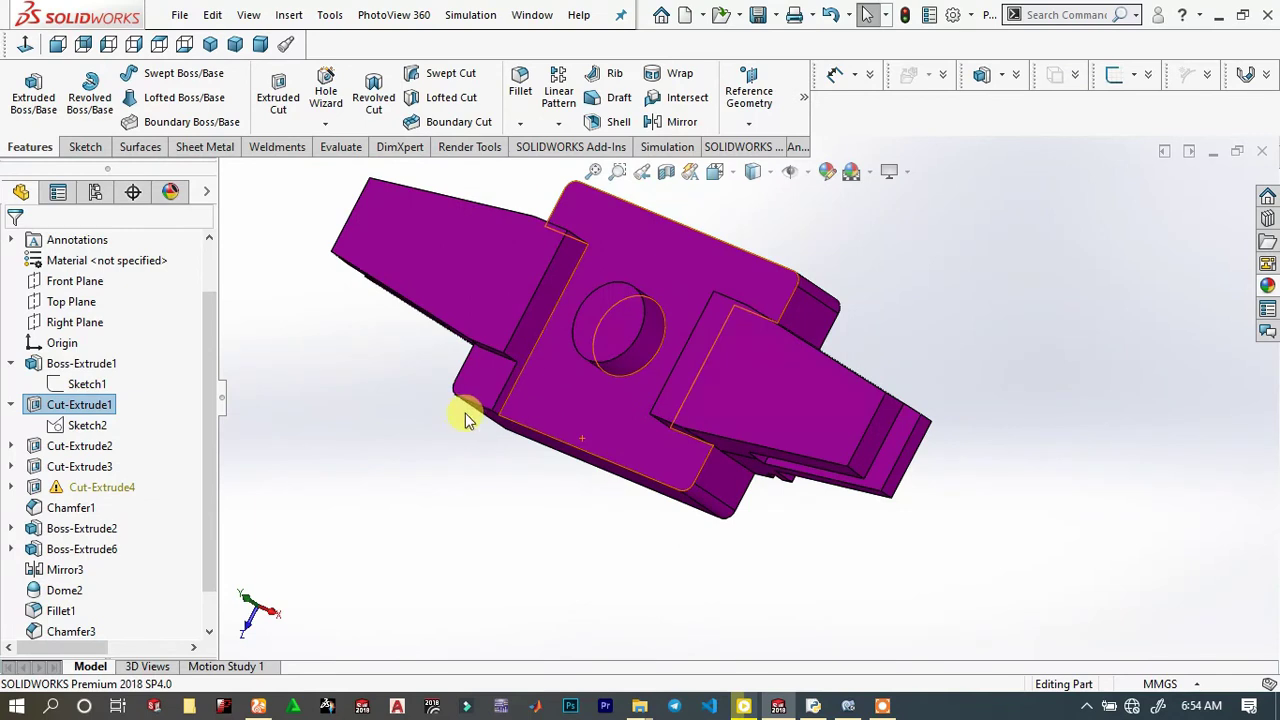
{"action": "scroll", "coordinate": [507, 393], "scroll_direction": "up", "scroll_amount": 5}
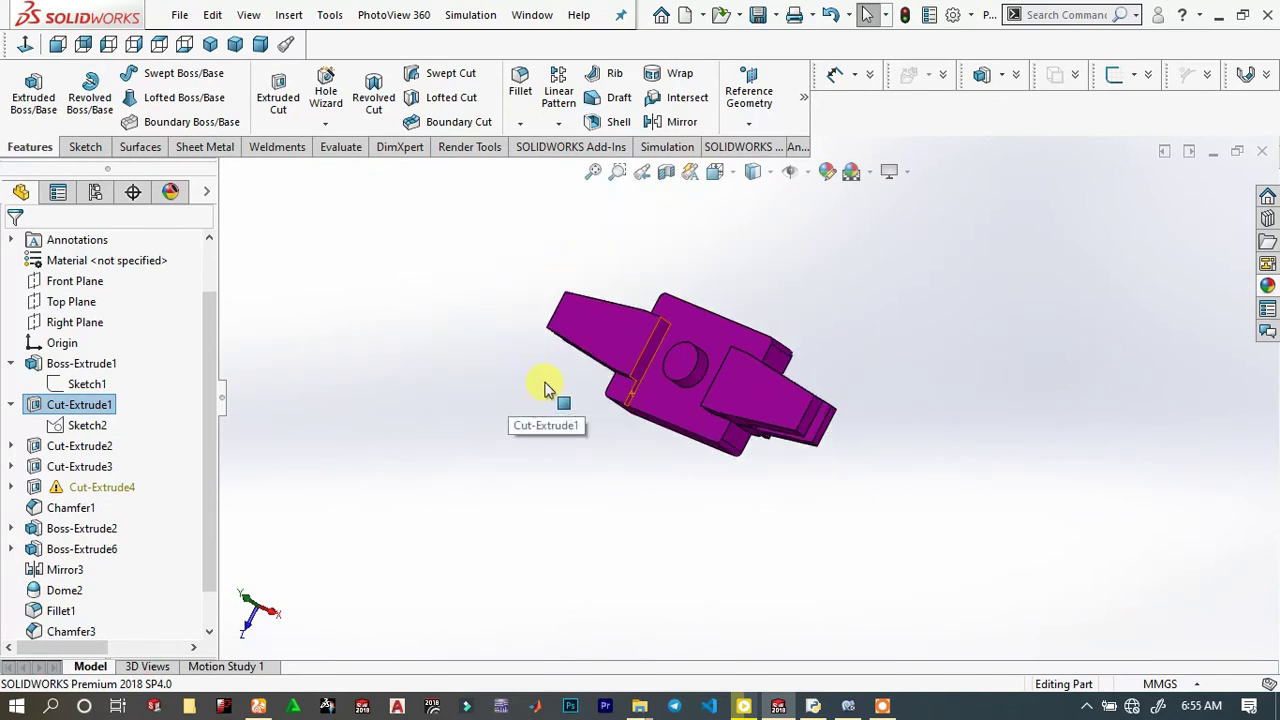
{"action": "left_click", "coordinate": [700, 420]}
{"action": "left_click", "coordinate": [791, 364]}
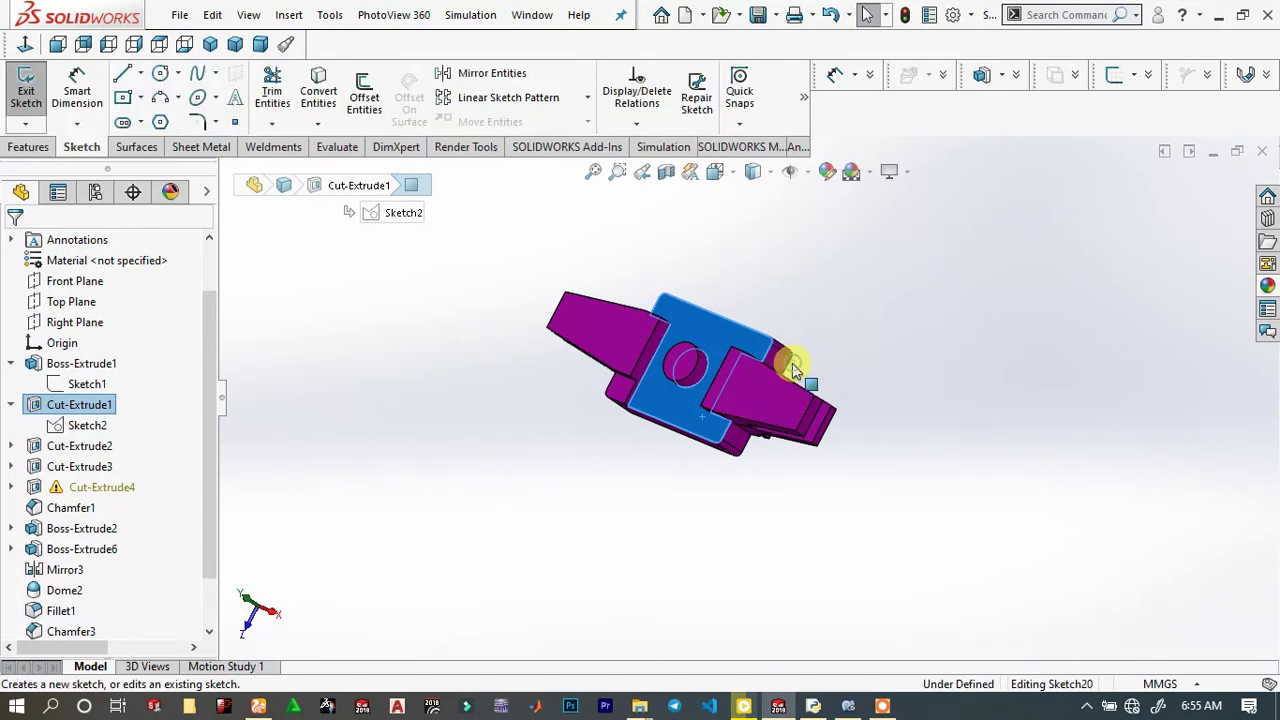
{"action": "scroll", "coordinate": [855, 480], "scroll_direction": "down", "scroll_amount": 4}
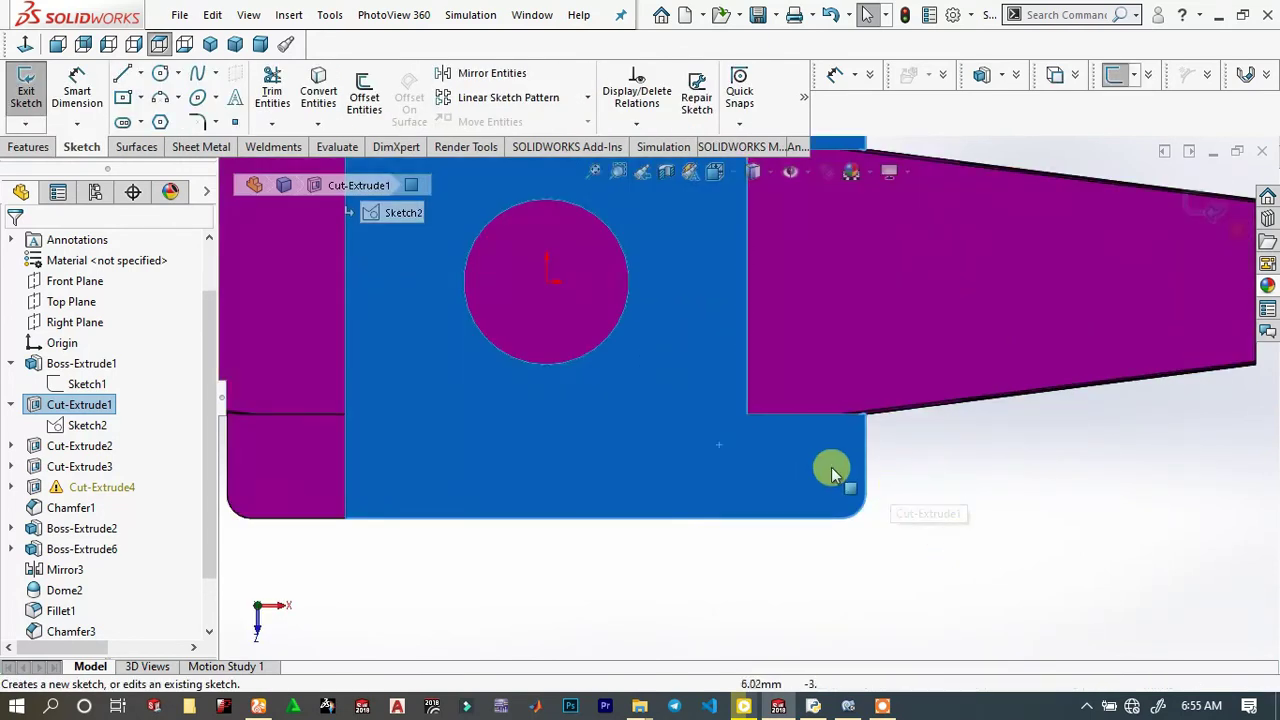
{"action": "scroll", "coordinate": [776, 474], "scroll_direction": "up", "scroll_amount": 3}
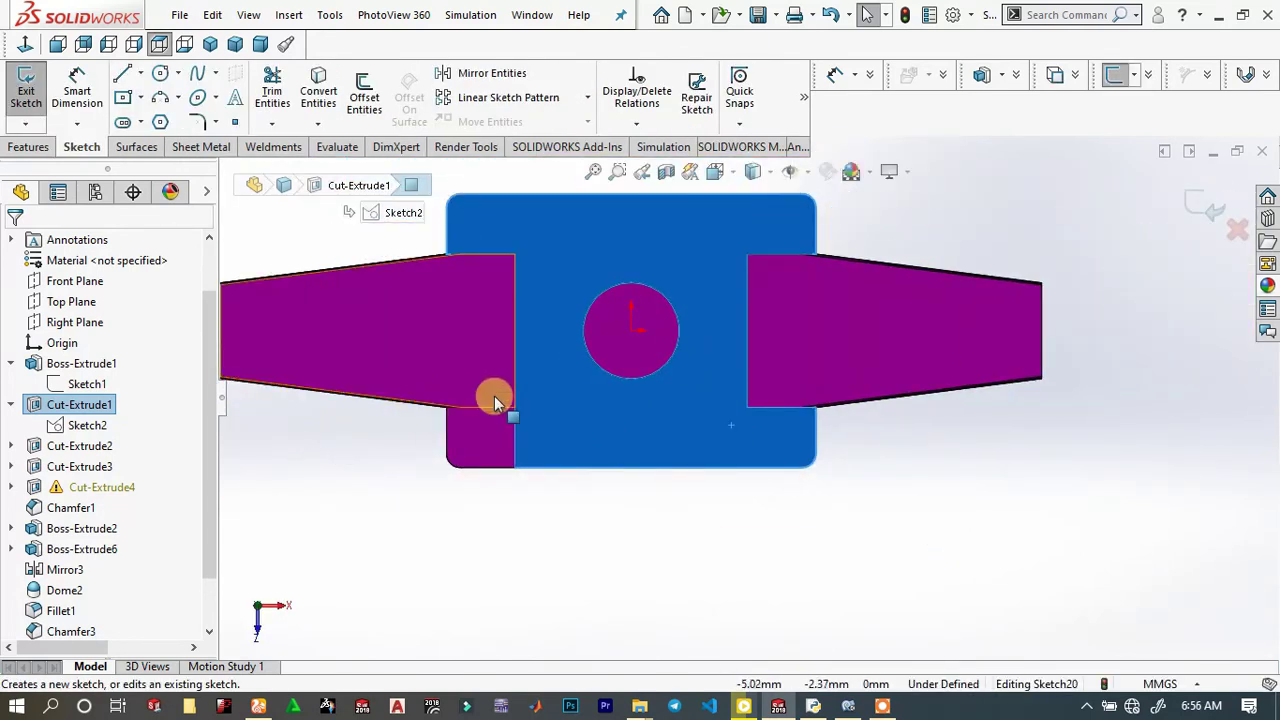
{"action": "scroll", "coordinate": [700, 310], "scroll_direction": "up", "scroll_amount": 2}
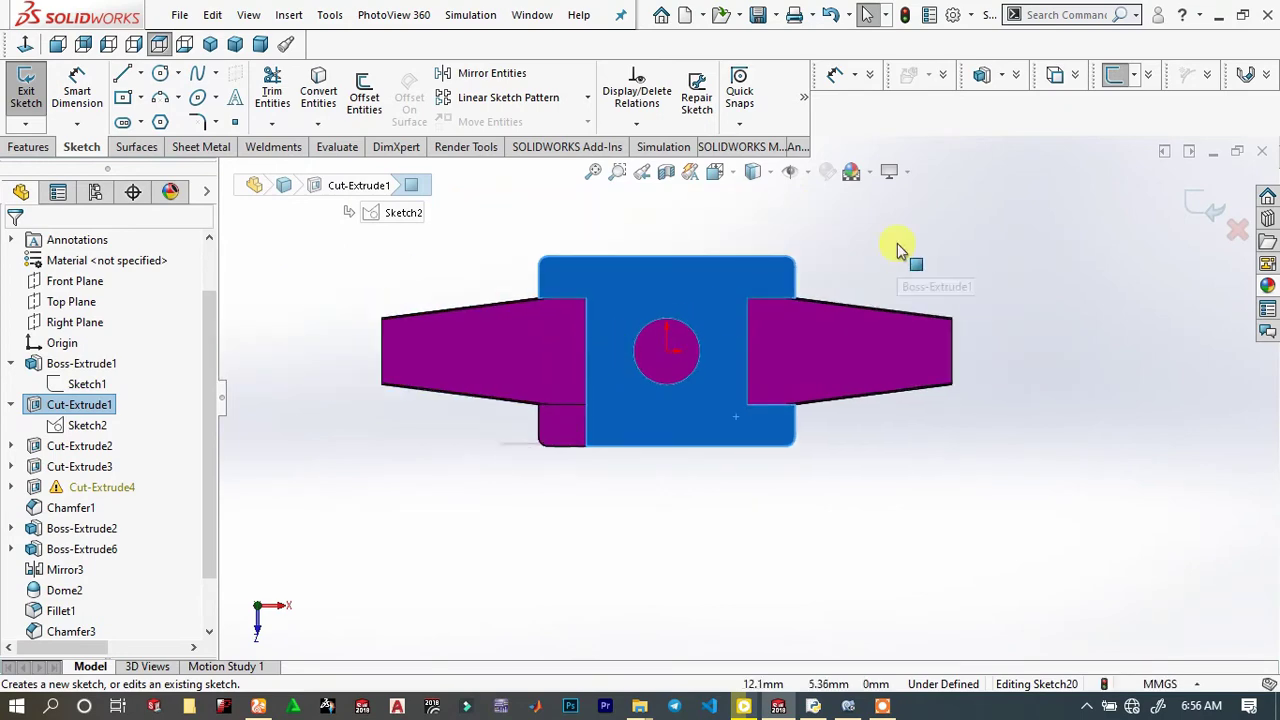
{"action": "left_click", "coordinate": [1206, 201]}
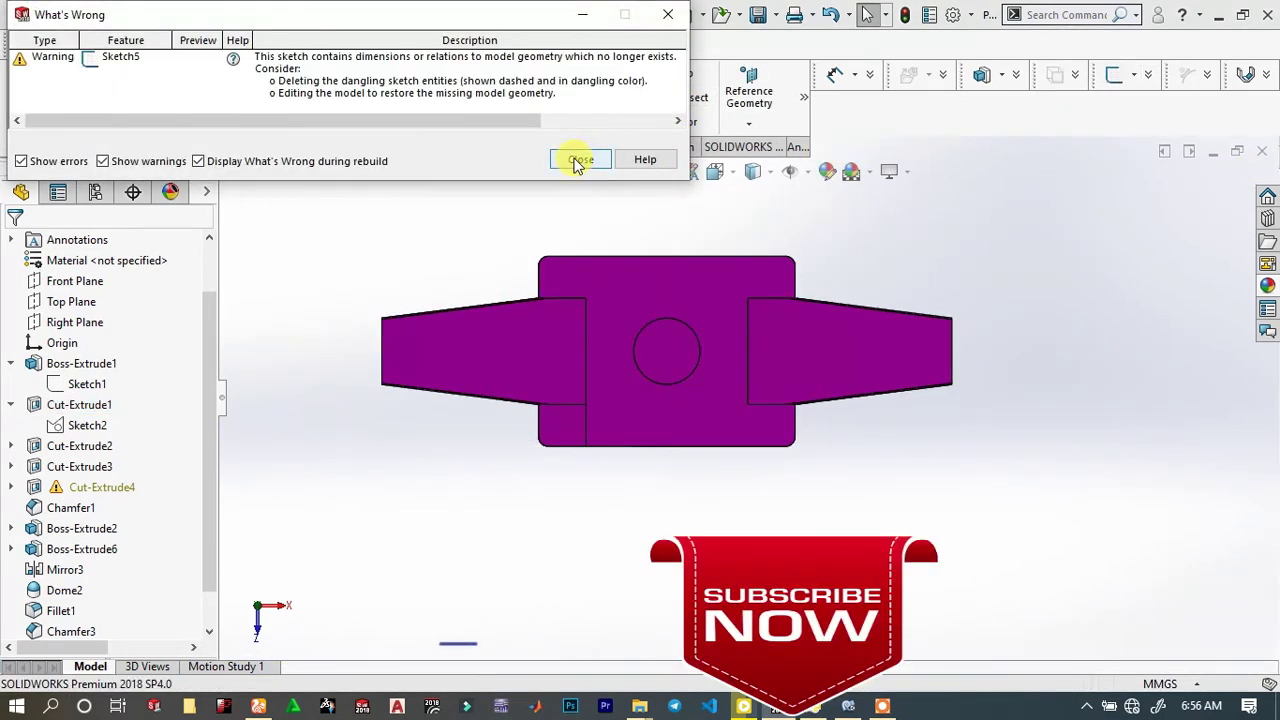
{"action": "left_click", "coordinate": [579, 160]}
{"action": "scroll", "coordinate": [700, 345], "scroll_direction": "up", "scroll_amount": 2}
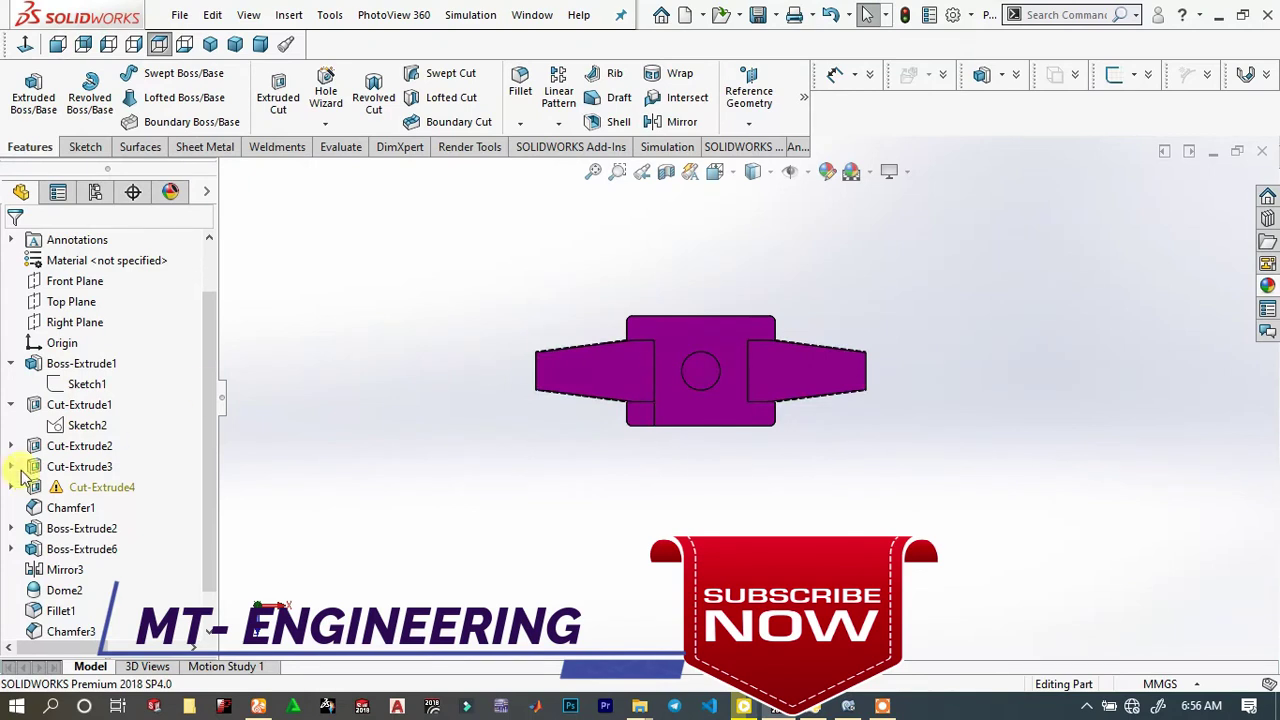
Delete Cut-Extrude4 with its dependent Mirror3, continuing past the rebuild error
{"action": "left_click", "coordinate": [11, 487]}
{"action": "left_click", "coordinate": [84, 507]}
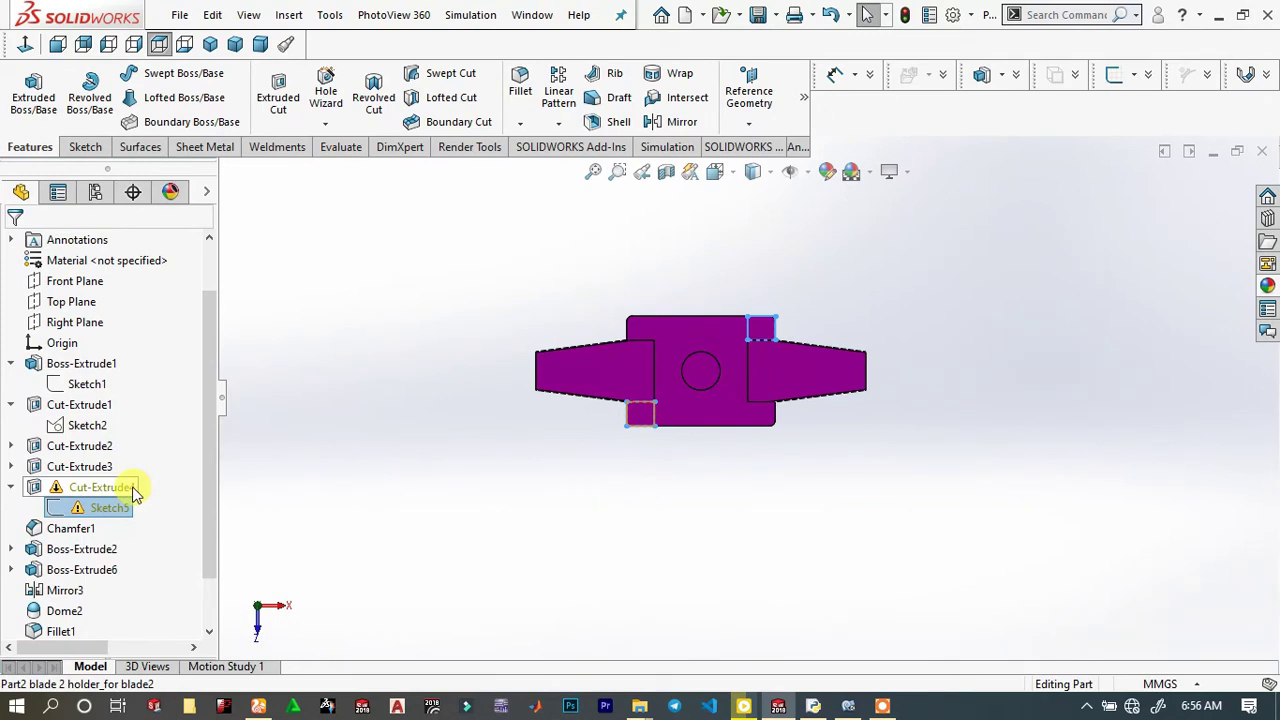
{"action": "left_click", "coordinate": [97, 490]}
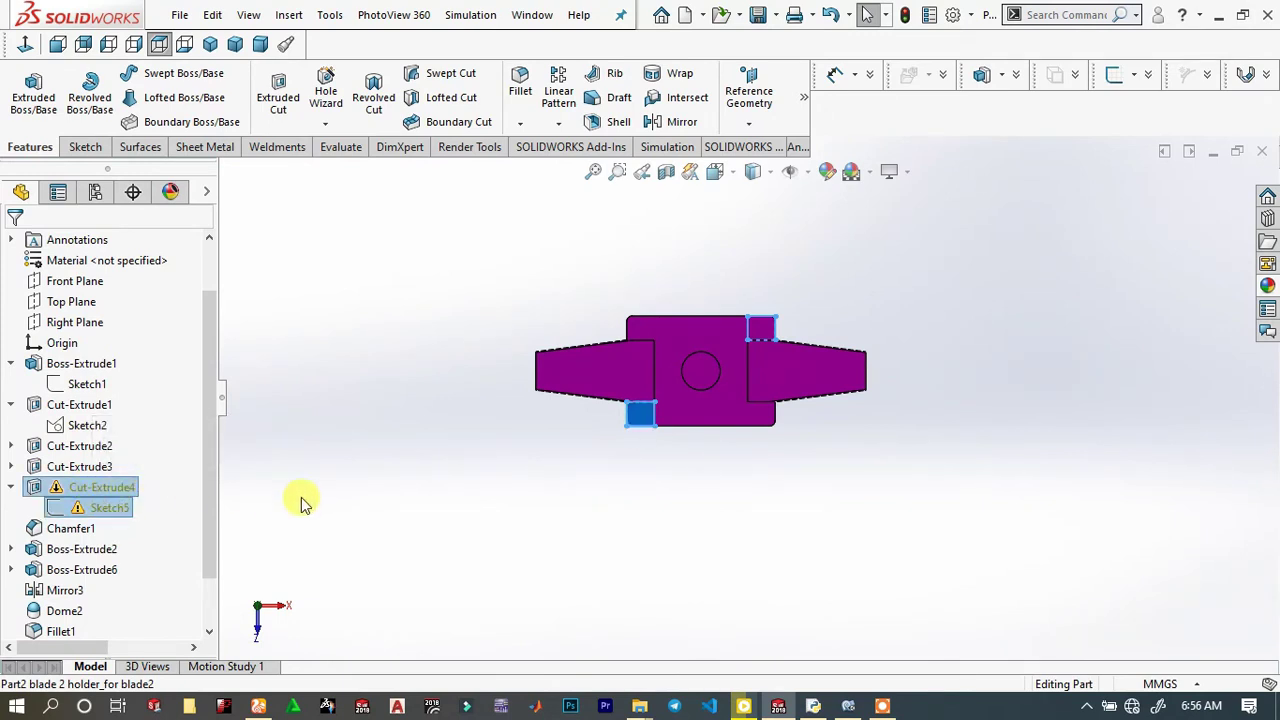
{"action": "key", "text": "Delete"}
{"action": "left_click", "coordinate": [755, 351]}
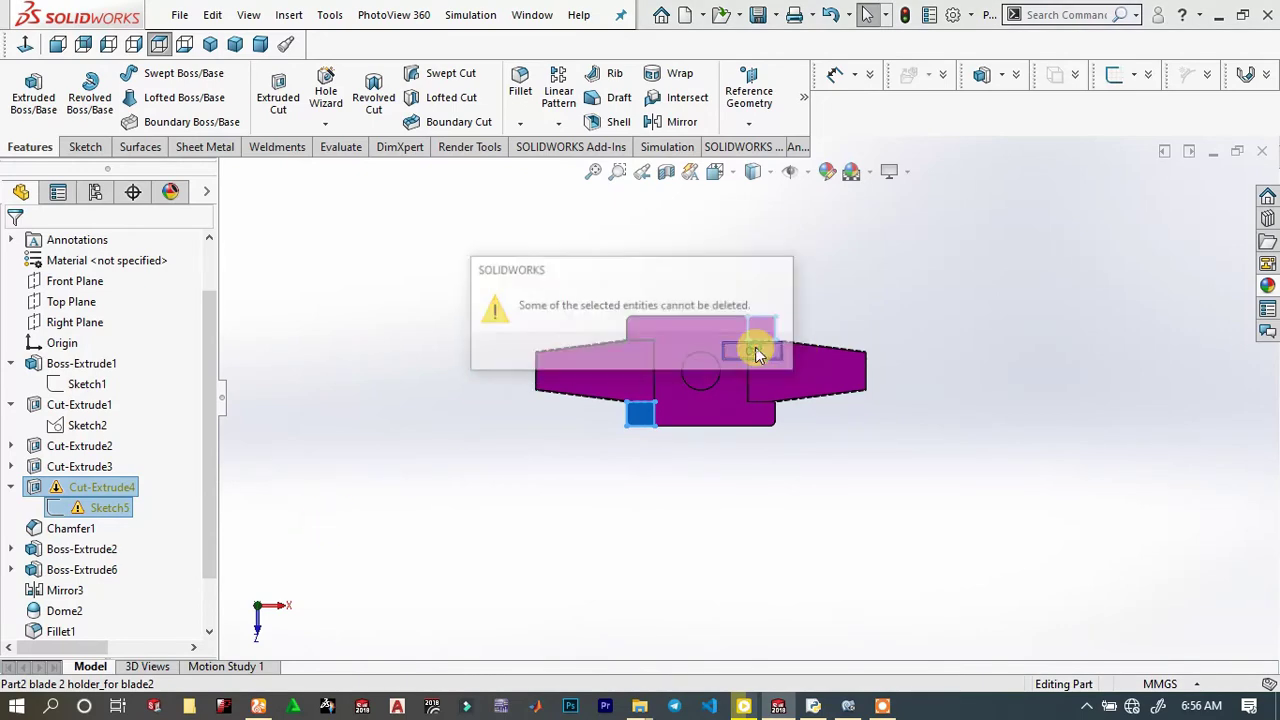
{"action": "left_click", "coordinate": [774, 265]}
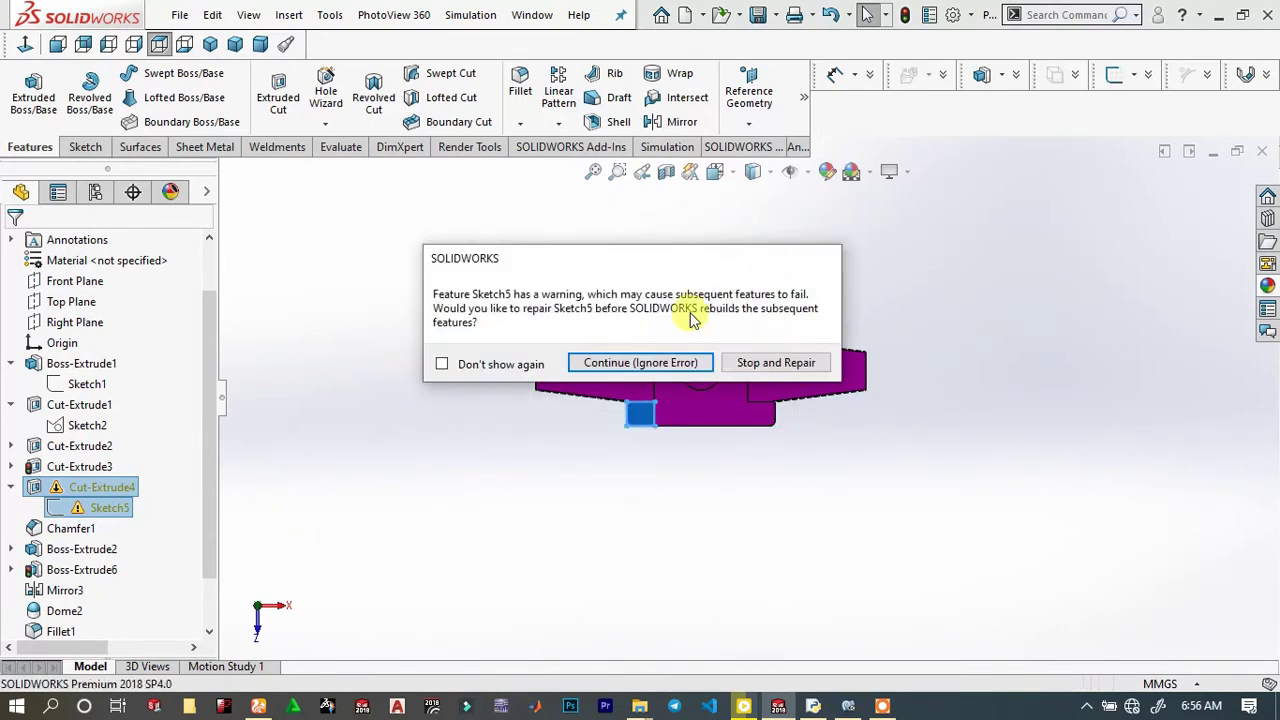
{"action": "left_click", "coordinate": [676, 363]}
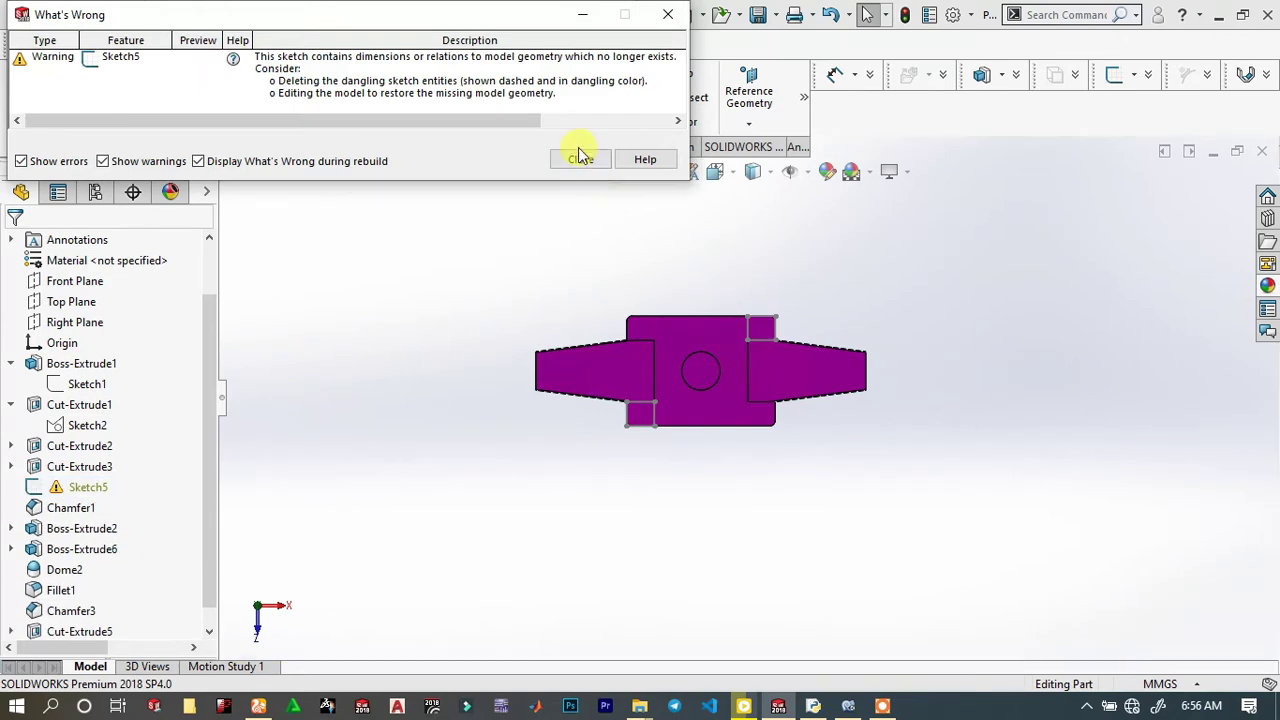
{"action": "left_click", "coordinate": [580, 158]}
Delete the leftover dangling Sketch5
{"action": "left_click", "coordinate": [88, 489]}
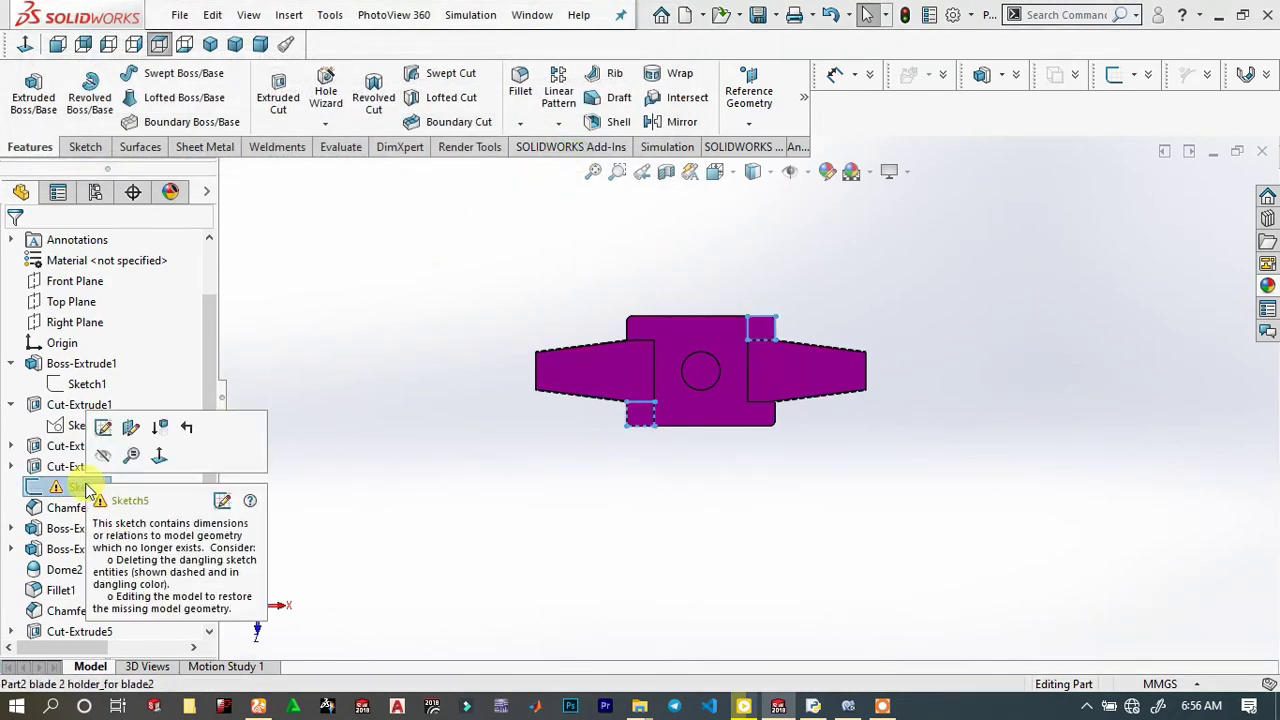
{"action": "key", "text": "Delete"}
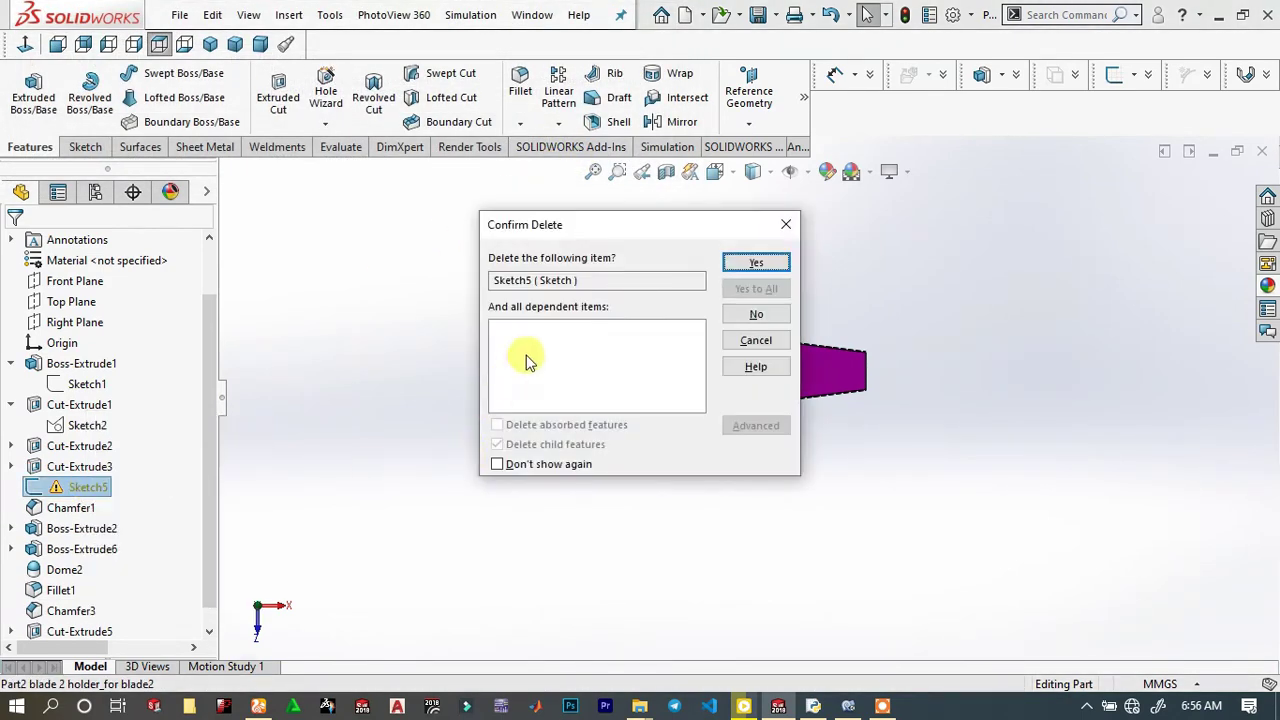
{"action": "left_click", "coordinate": [748, 268]}
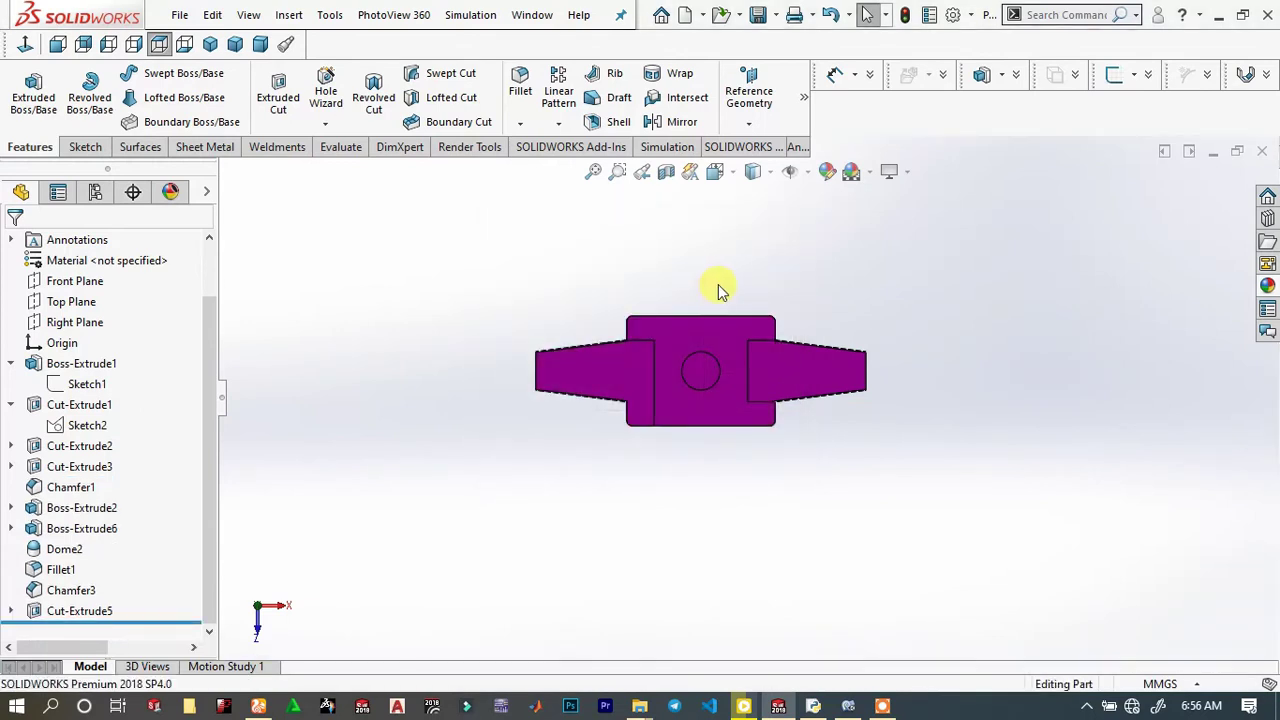
{"action": "scroll", "coordinate": [140, 410], "scroll_direction": "up", "scroll_amount": 1}
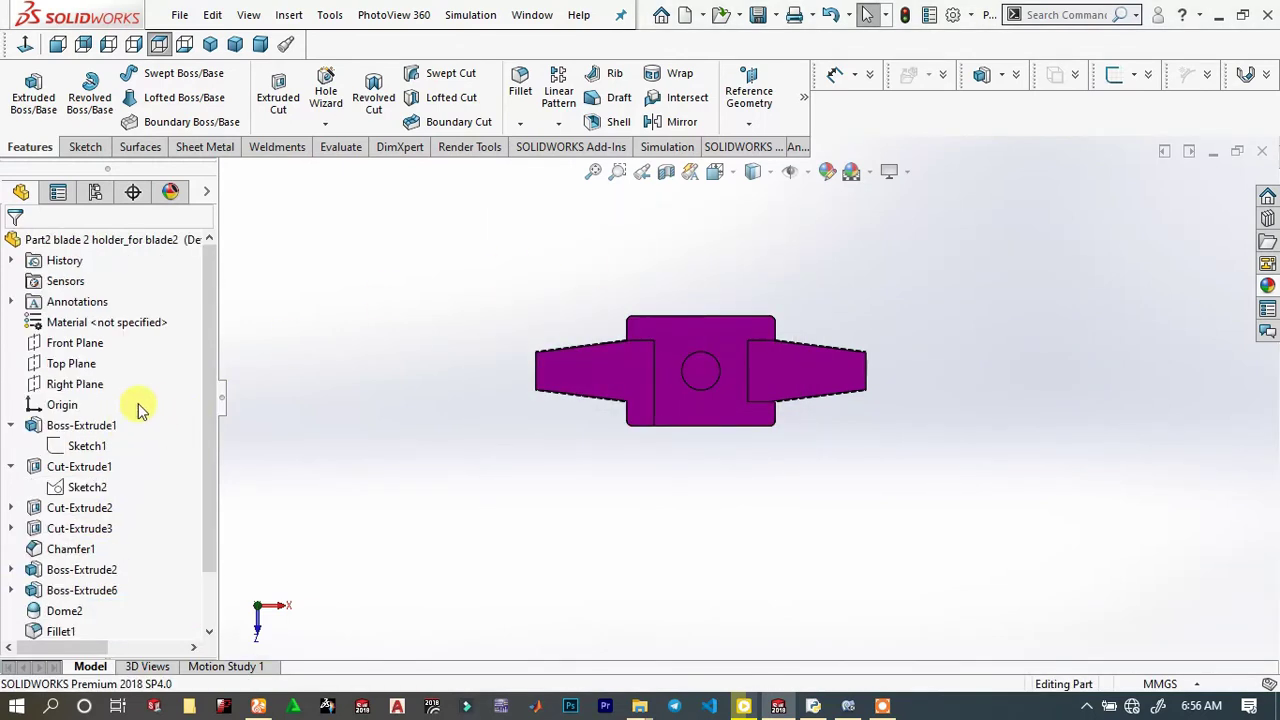
{"action": "scroll", "coordinate": [105, 445], "scroll_direction": "down", "scroll_amount": 1}
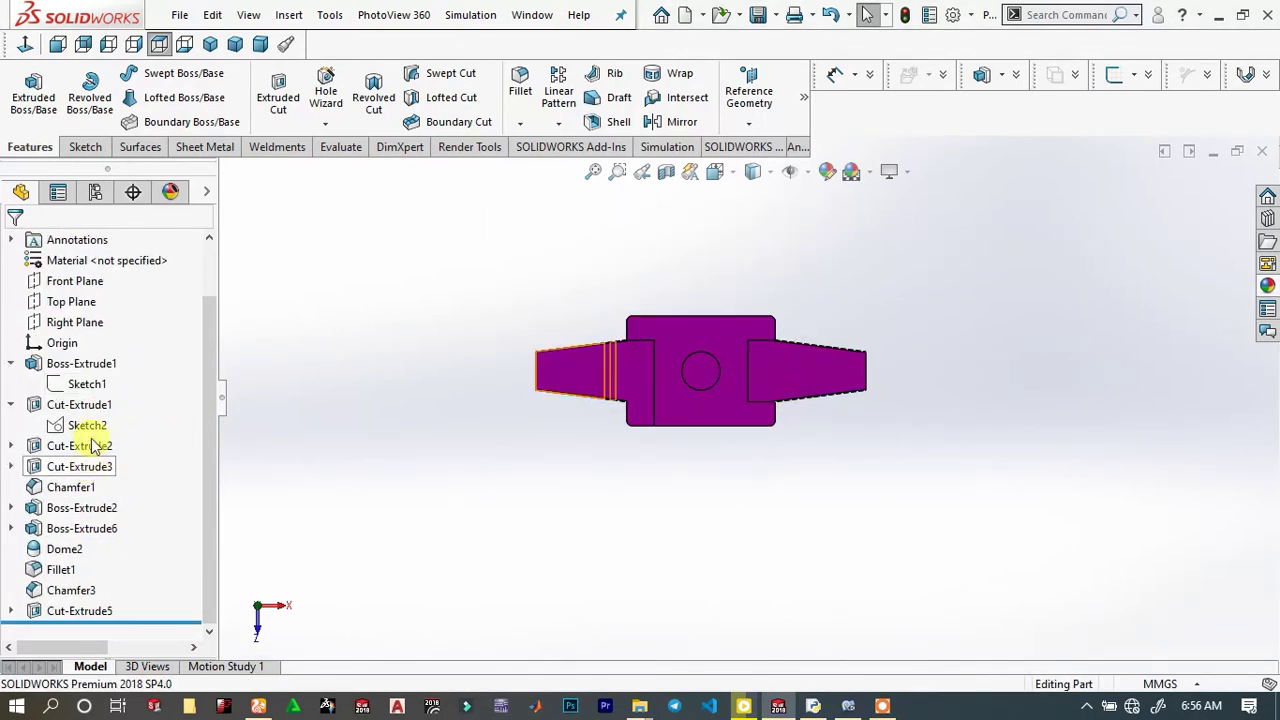
Roll the part back to just after Dome2 and start a sketch on the central plate face
{"action": "left_click", "coordinate": [11, 405]}
{"action": "left_click", "coordinate": [13, 386]}
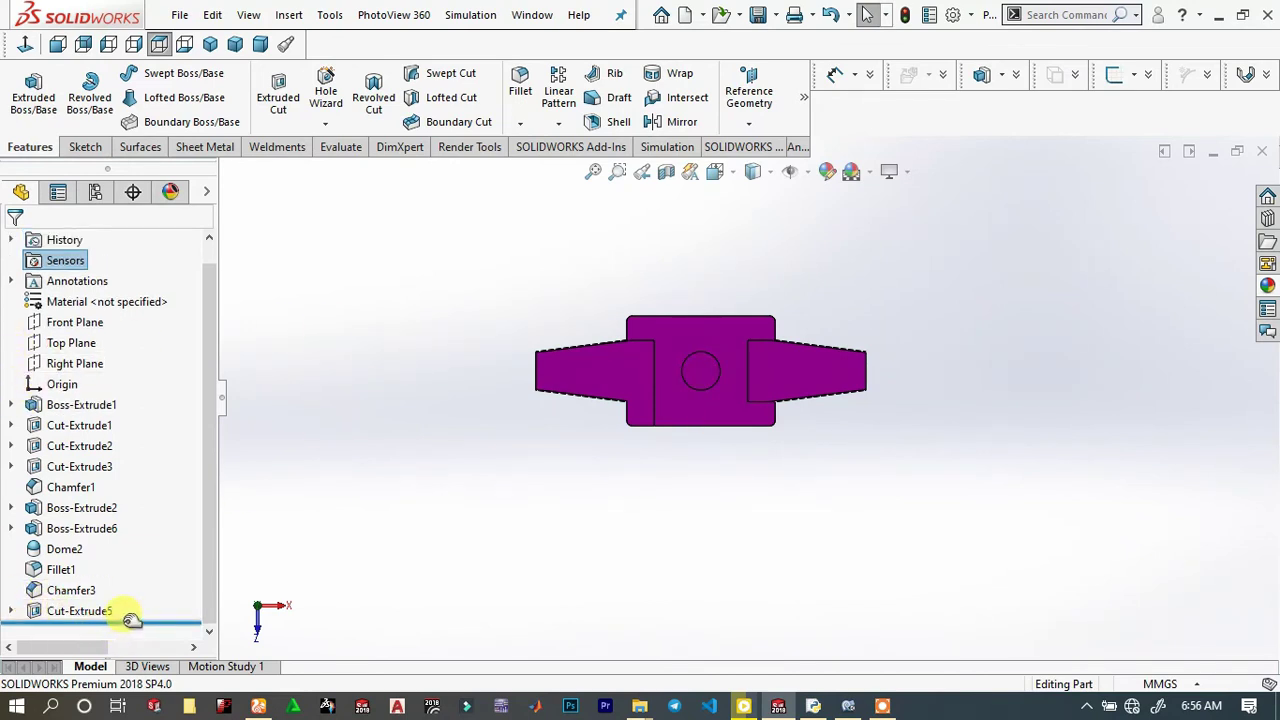
{"action": "left_click_drag", "start_coordinate": [131, 619], "coordinate": [146, 557]}
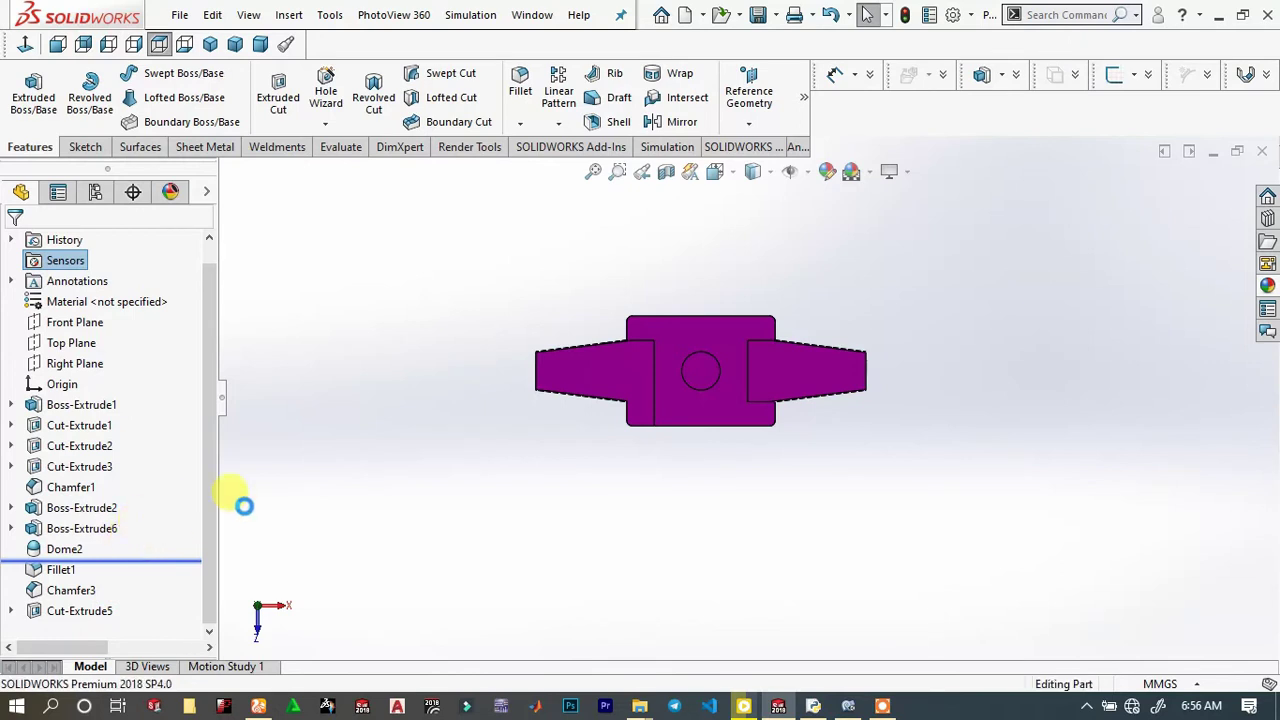
{"action": "scroll", "coordinate": [720, 331], "scroll_direction": "down", "scroll_amount": 5}
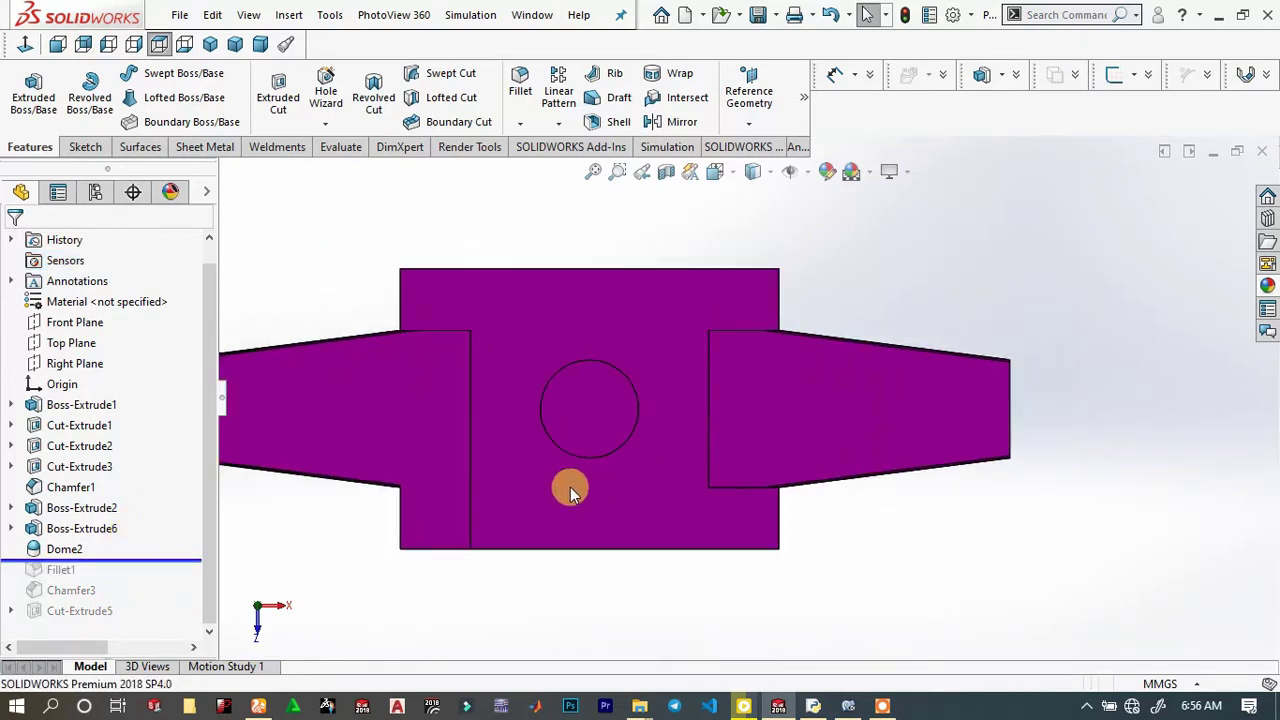
{"action": "scroll", "coordinate": [600, 435], "scroll_direction": "up", "scroll_amount": 1}
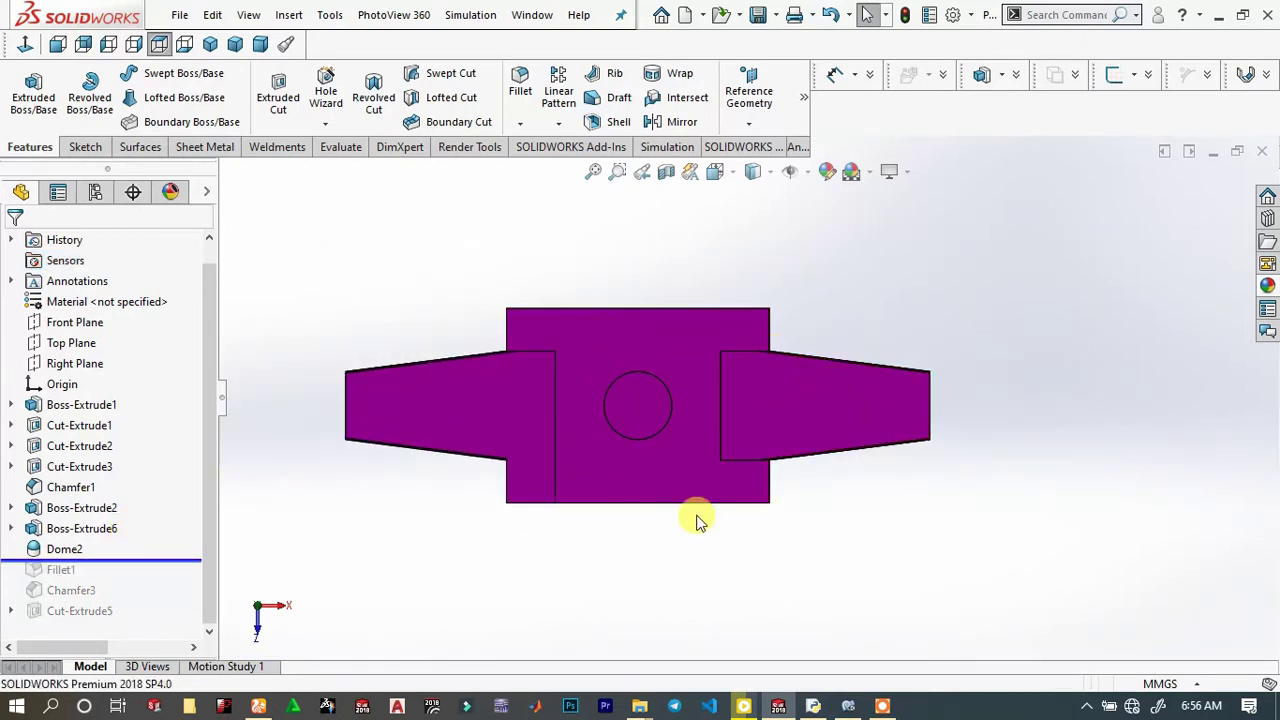
{"action": "scroll", "coordinate": [775, 510], "scroll_direction": "down", "scroll_amount": 5}
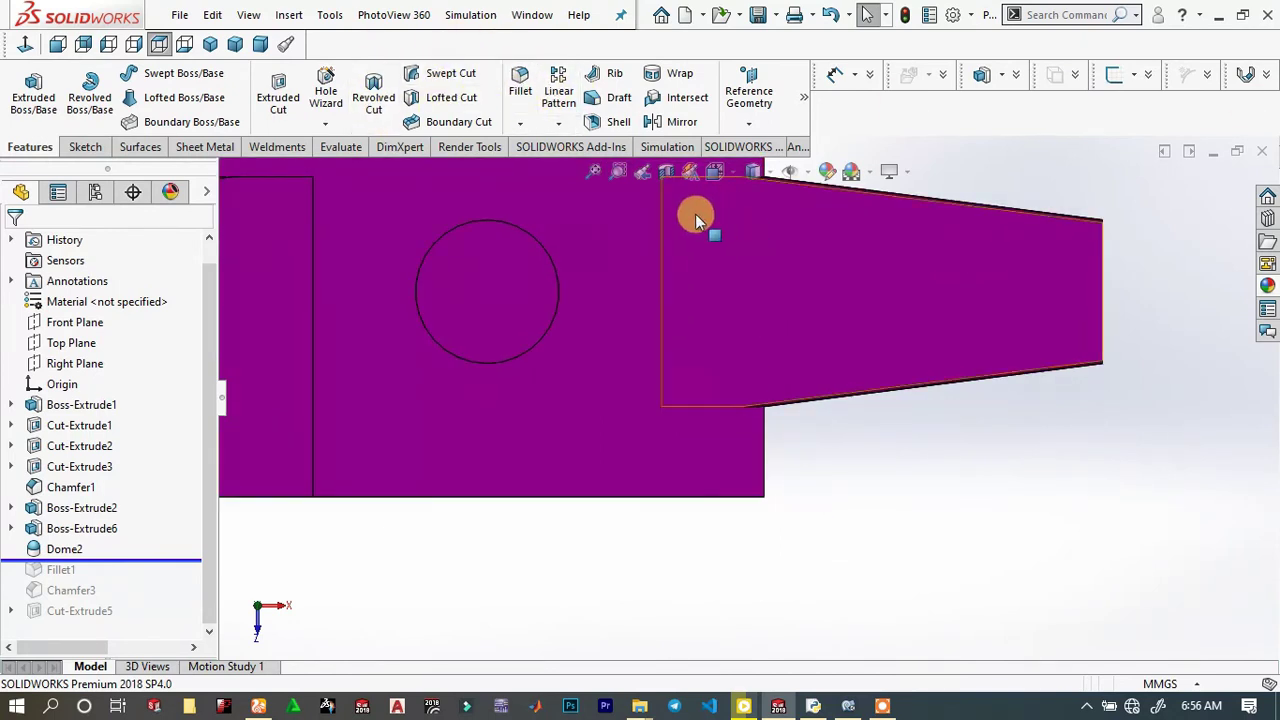
{"action": "left_click", "coordinate": [540, 316]}
{"action": "left_click", "coordinate": [608, 350]}
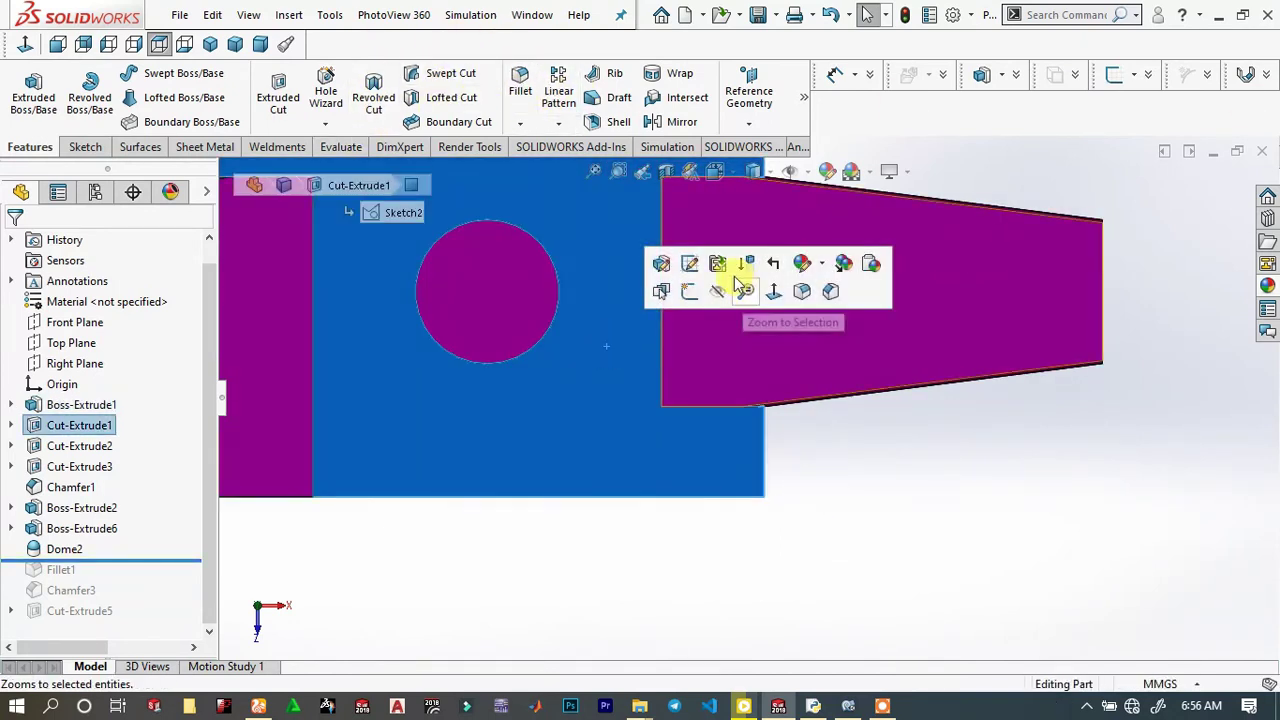
{"action": "left_click", "coordinate": [689, 291]}
{"action": "scroll", "coordinate": [908, 462], "scroll_direction": "down", "scroll_amount": 4}
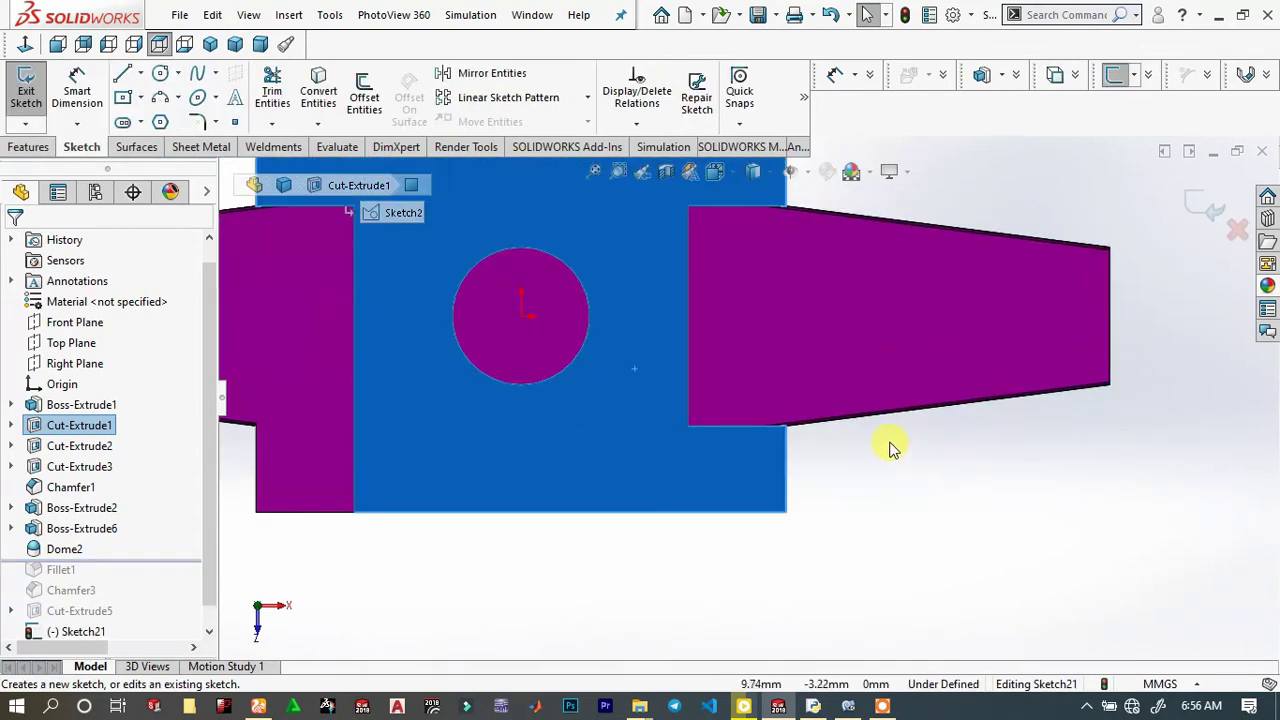
Draw a corner rectangle under the right wing and extrude it Up To Surface to the wing face
{"action": "left_click", "coordinate": [123, 97]}
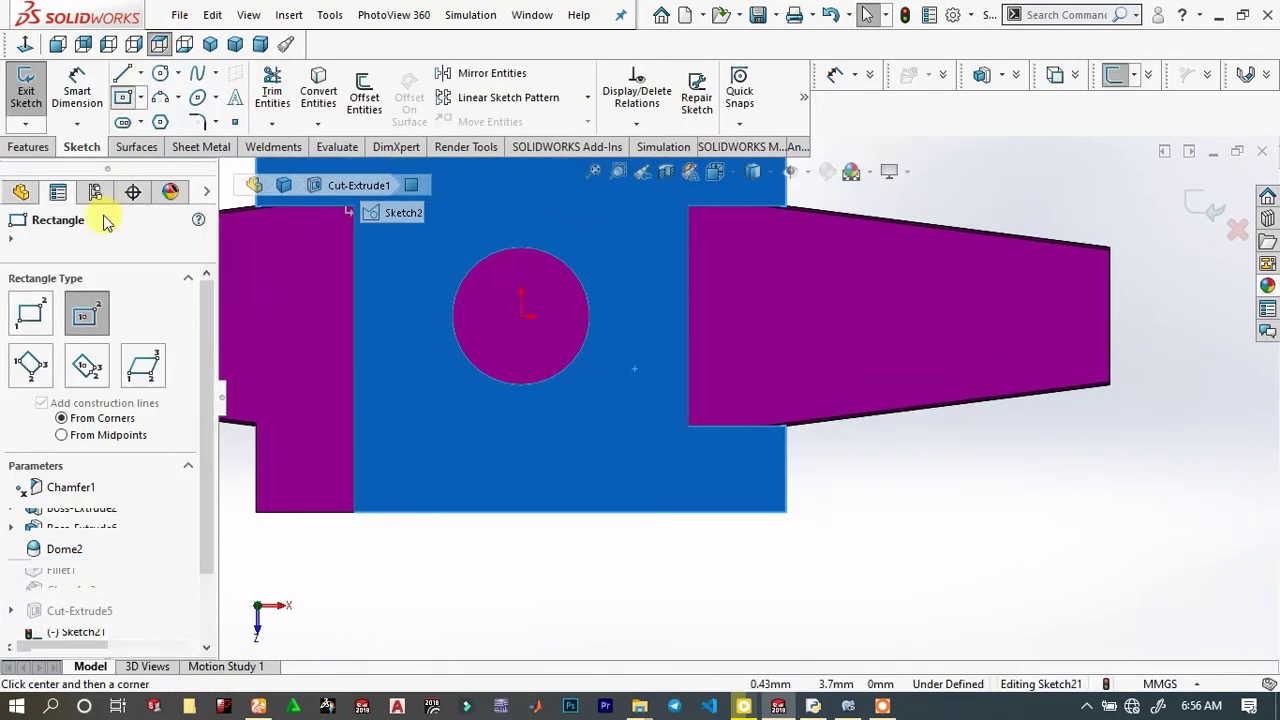
{"action": "left_click", "coordinate": [30, 313]}
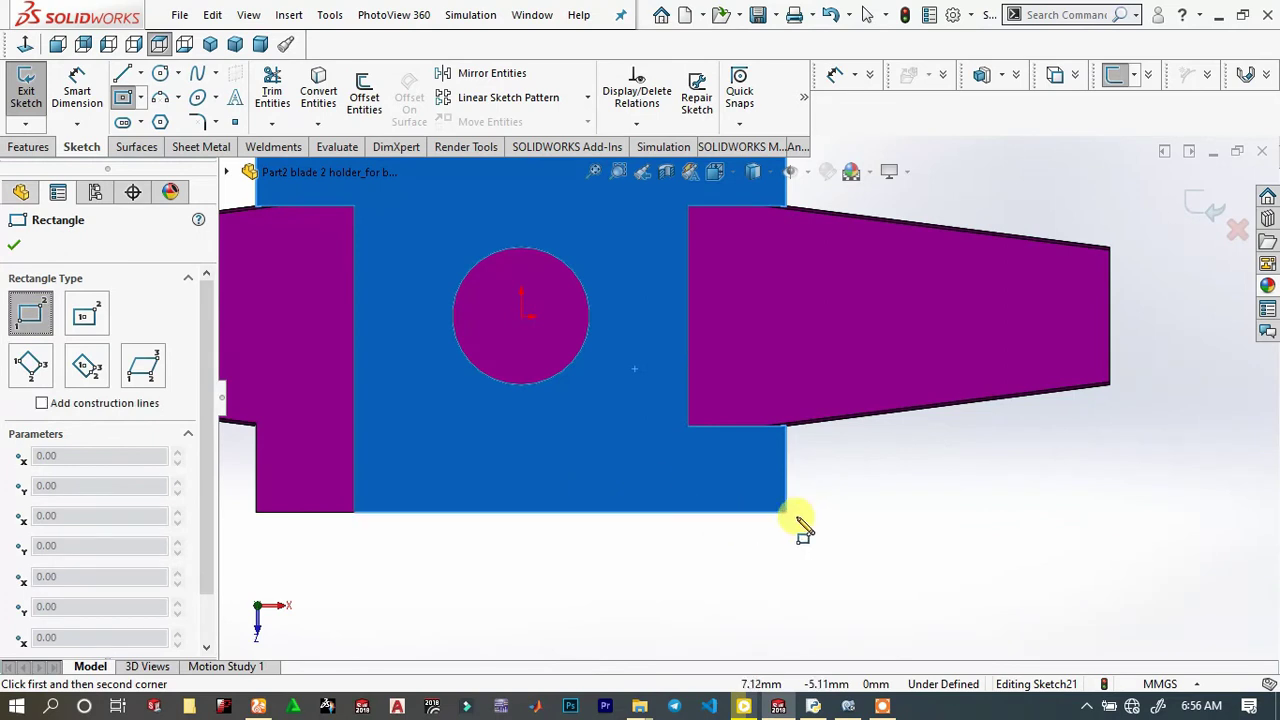
{"action": "left_click", "coordinate": [786, 512]}
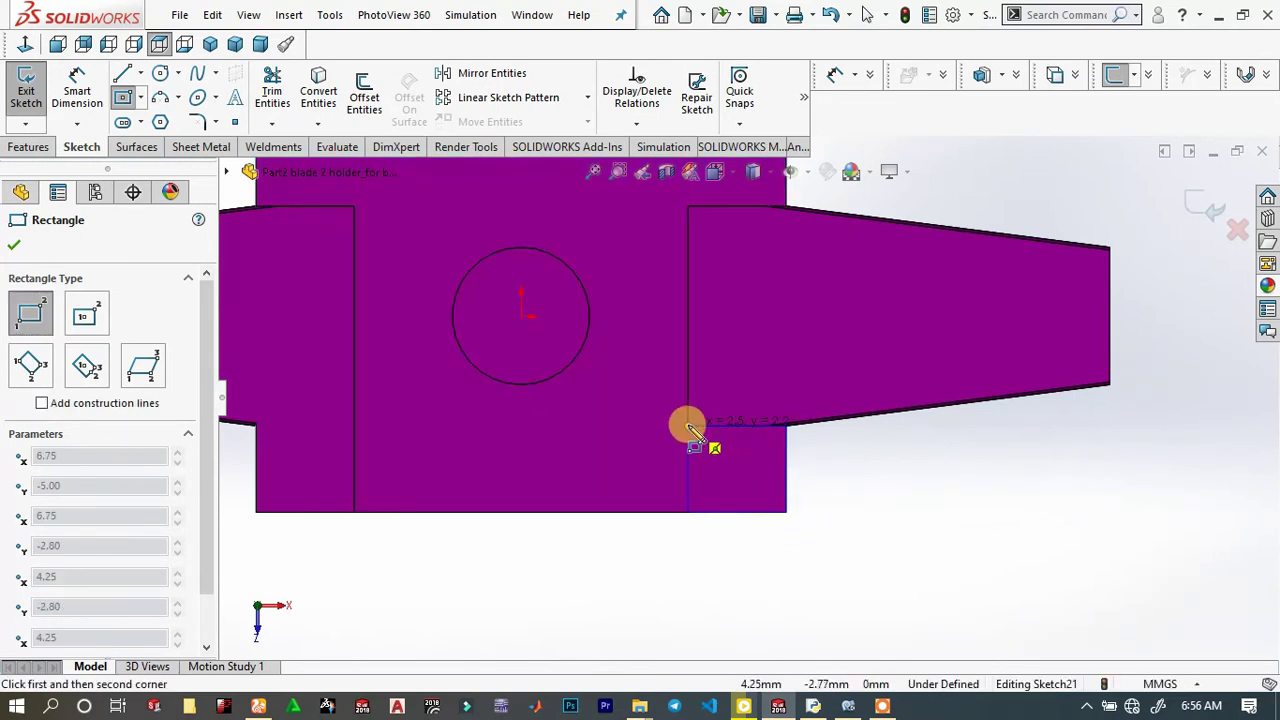
{"action": "left_click", "coordinate": [688, 428]}
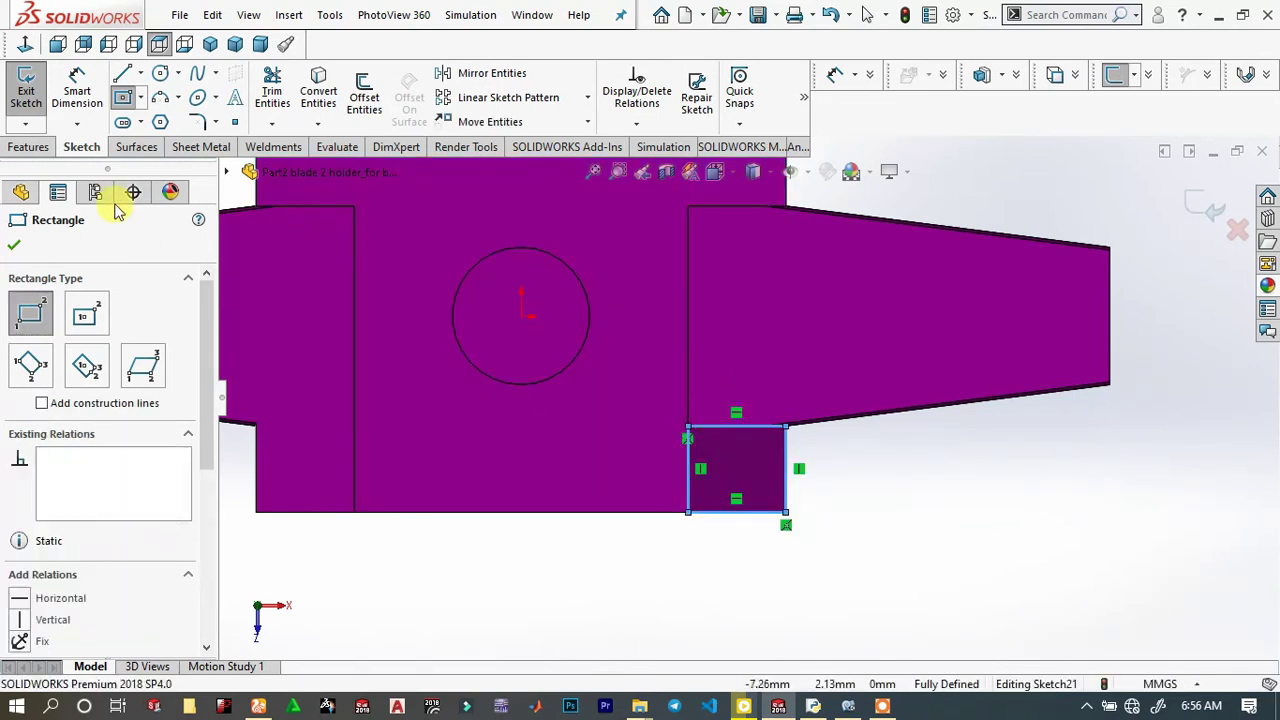
{"action": "right_click", "coordinate": [956, 478]}
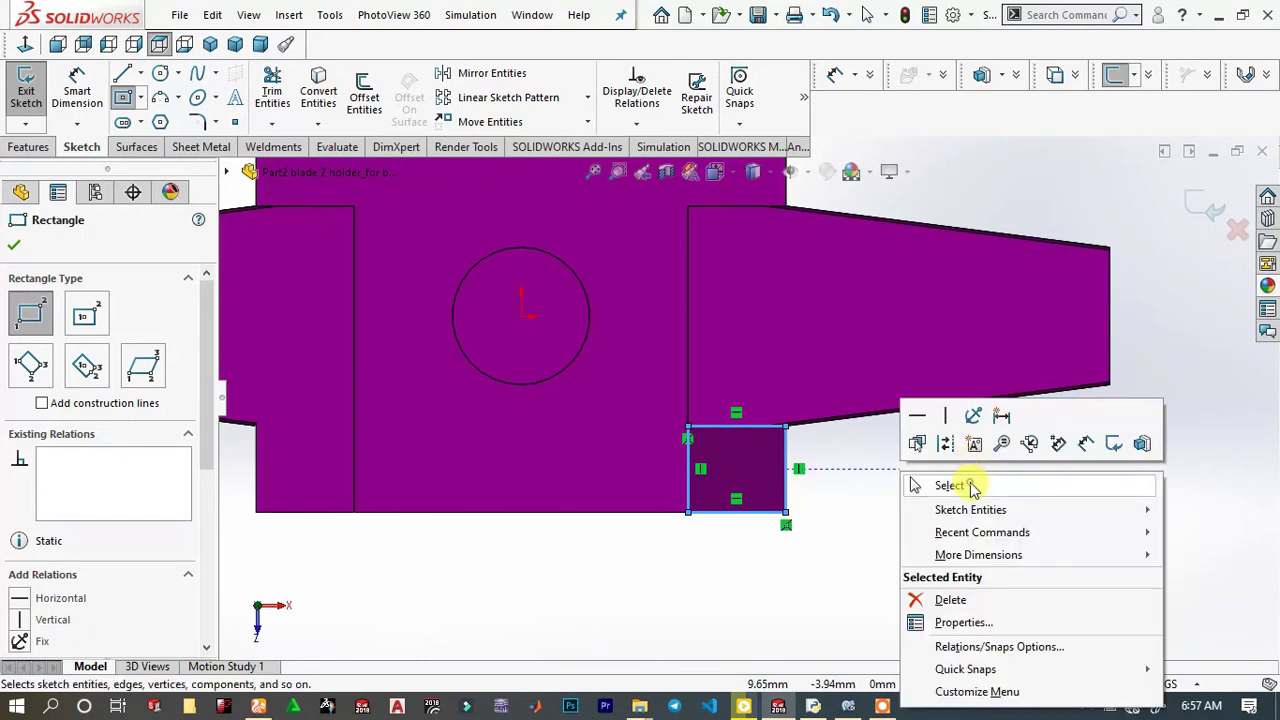
{"action": "left_click", "coordinate": [970, 486]}
{"action": "left_click", "coordinate": [28, 146]}
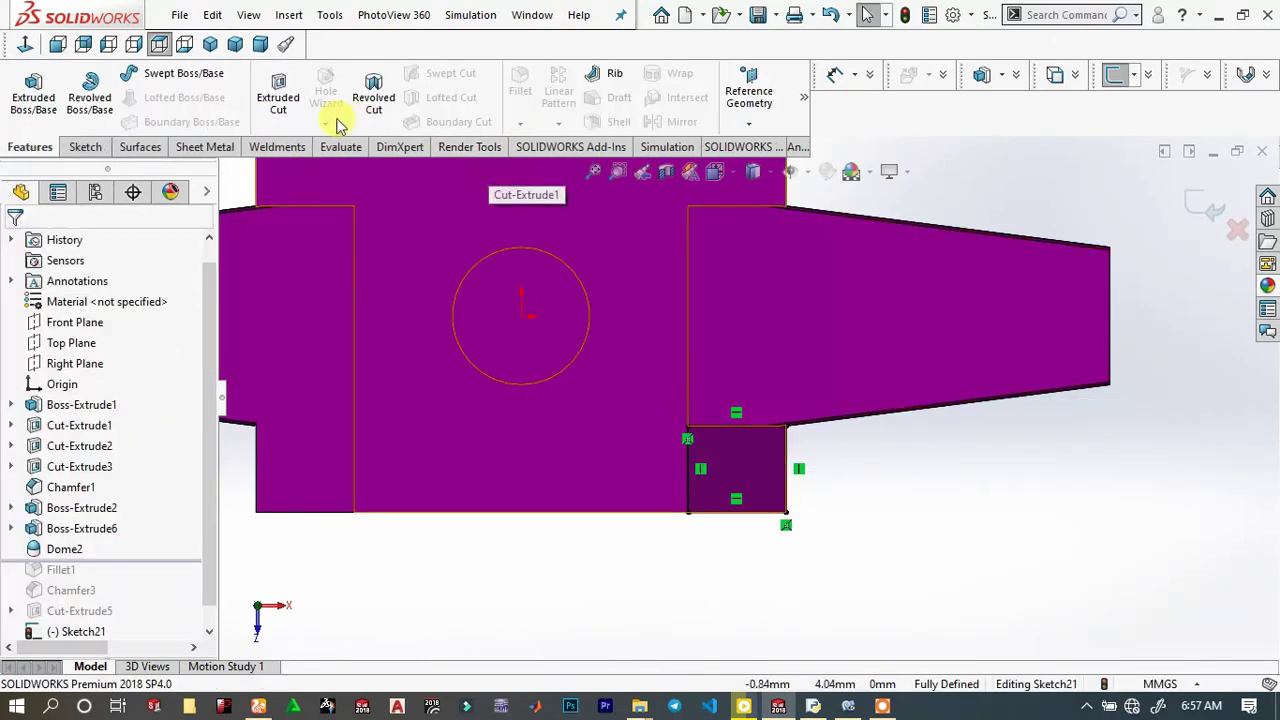
{"action": "left_click", "coordinate": [33, 100]}
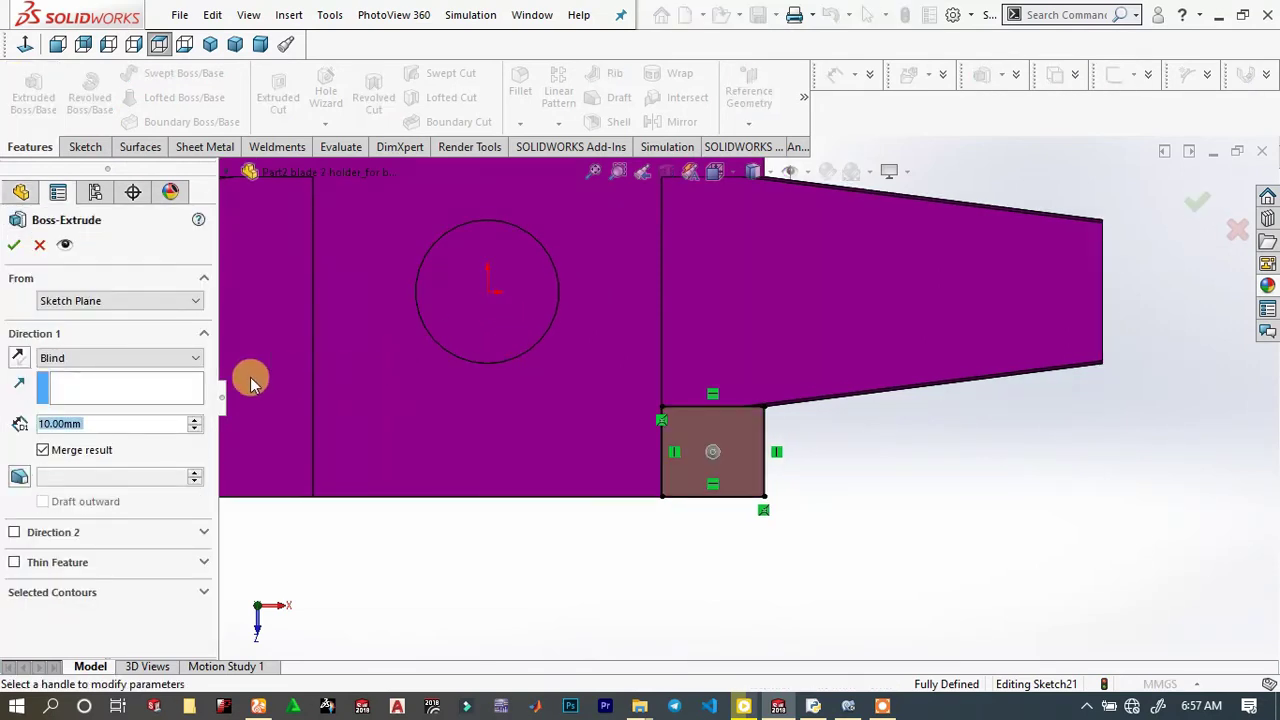
{"action": "left_click", "coordinate": [182, 360]}
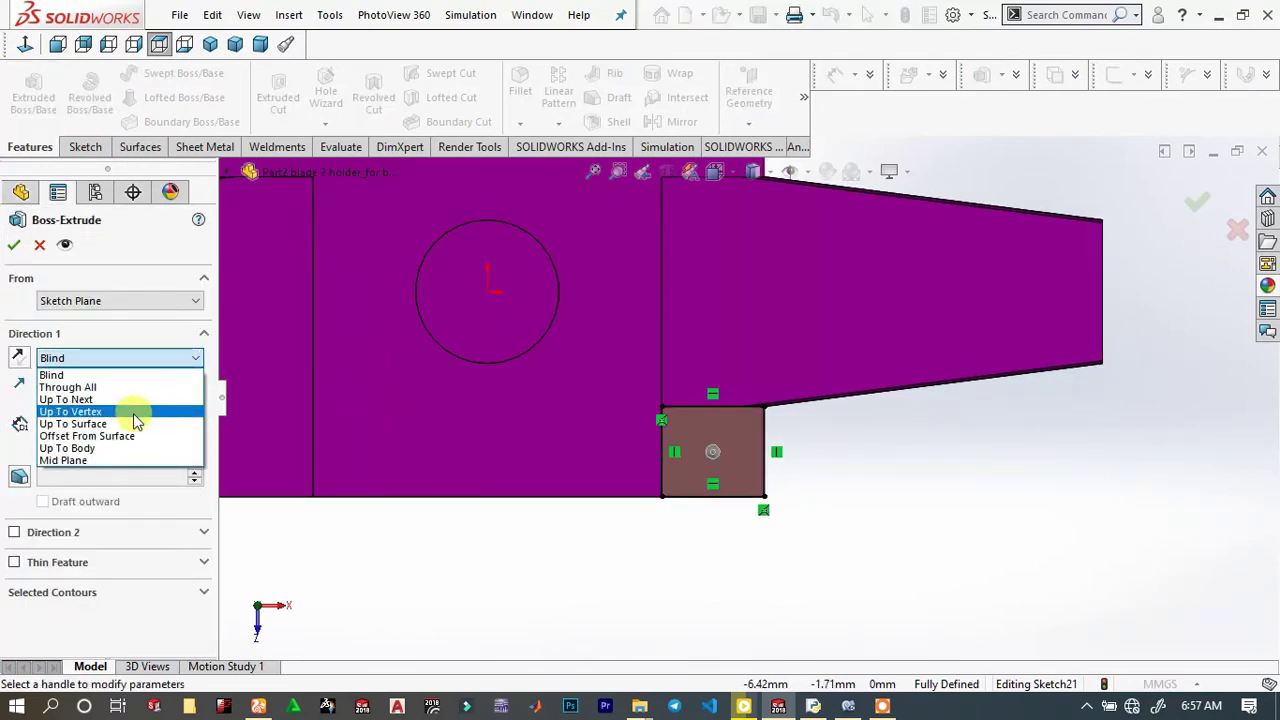
{"action": "left_click", "coordinate": [135, 417]}
{"action": "left_click", "coordinate": [786, 359]}
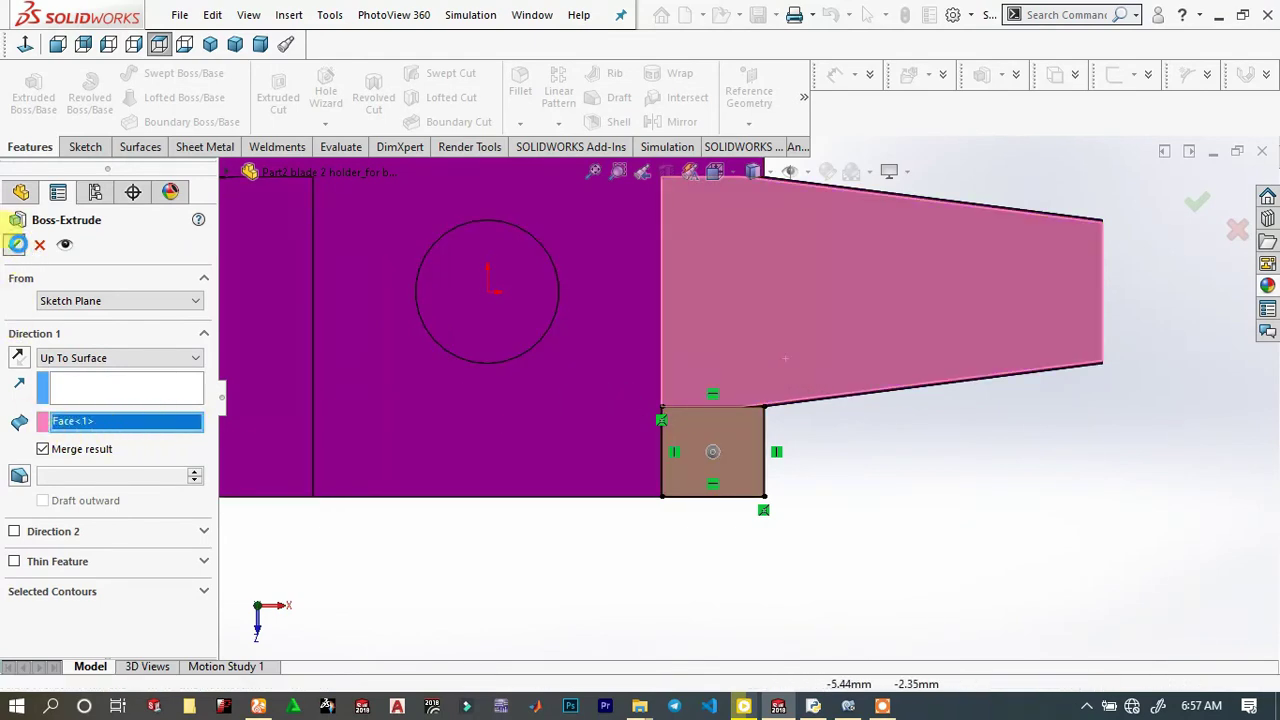
{"action": "key", "text": "Return"}
Orbit to a side view and start a new sketch on the selected face
{"action": "scroll", "coordinate": [790, 423], "scroll_direction": "down", "scroll_amount": 3}
{"action": "scroll", "coordinate": [686, 404], "scroll_direction": "up", "scroll_amount": 5}
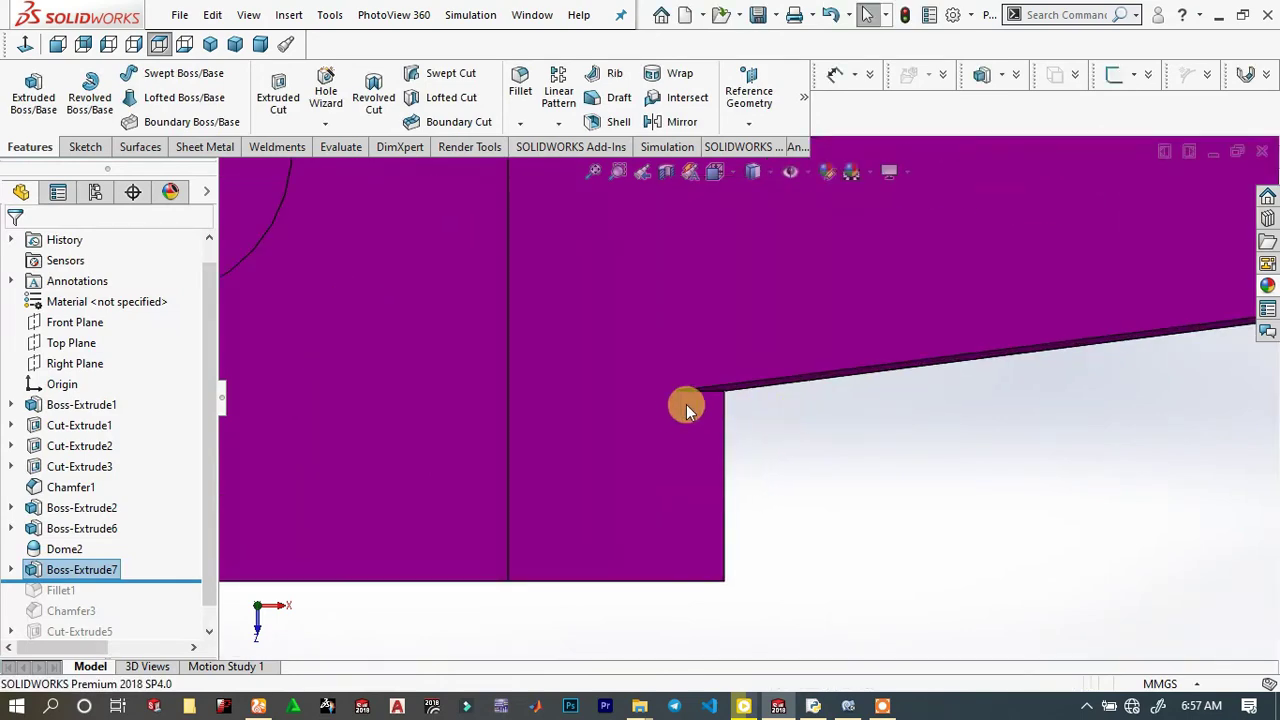
{"action": "middle_click_drag", "start_coordinate": [671, 423], "coordinate": [634, 246]}
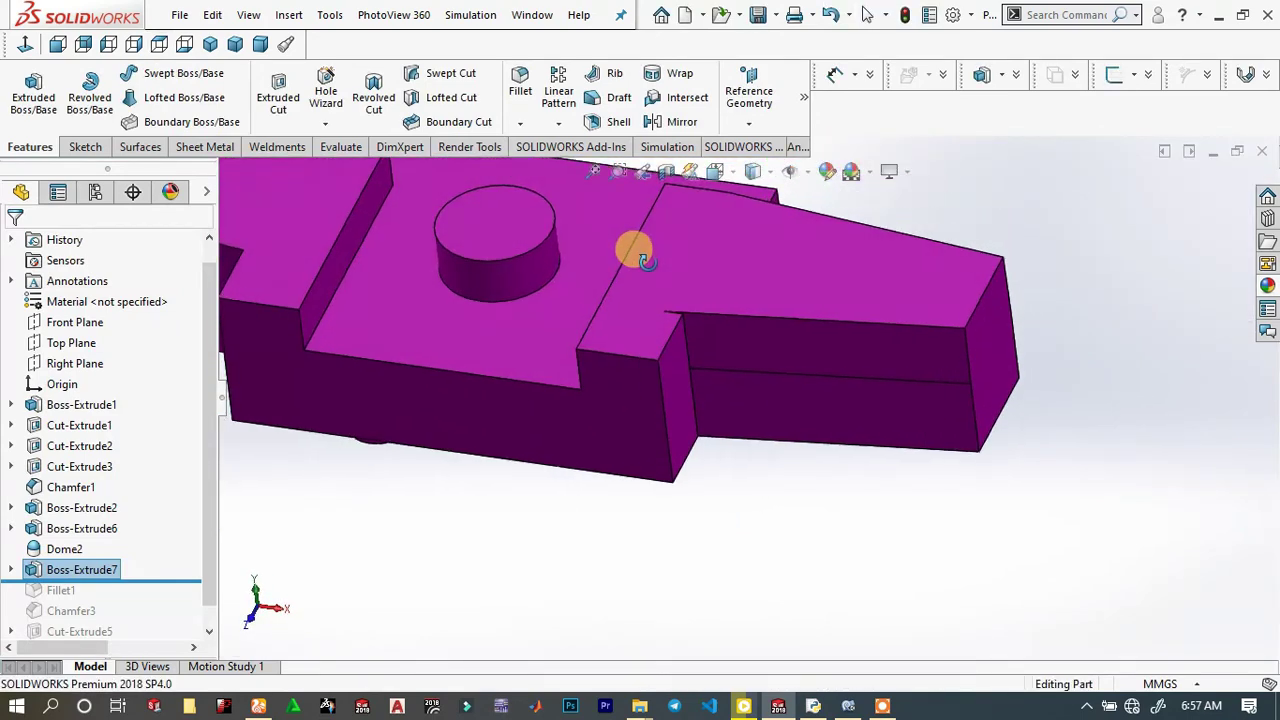
{"action": "scroll", "coordinate": [643, 300], "scroll_direction": "down", "scroll_amount": 5}
{"action": "scroll", "coordinate": [646, 408], "scroll_direction": "up", "scroll_amount": 6}
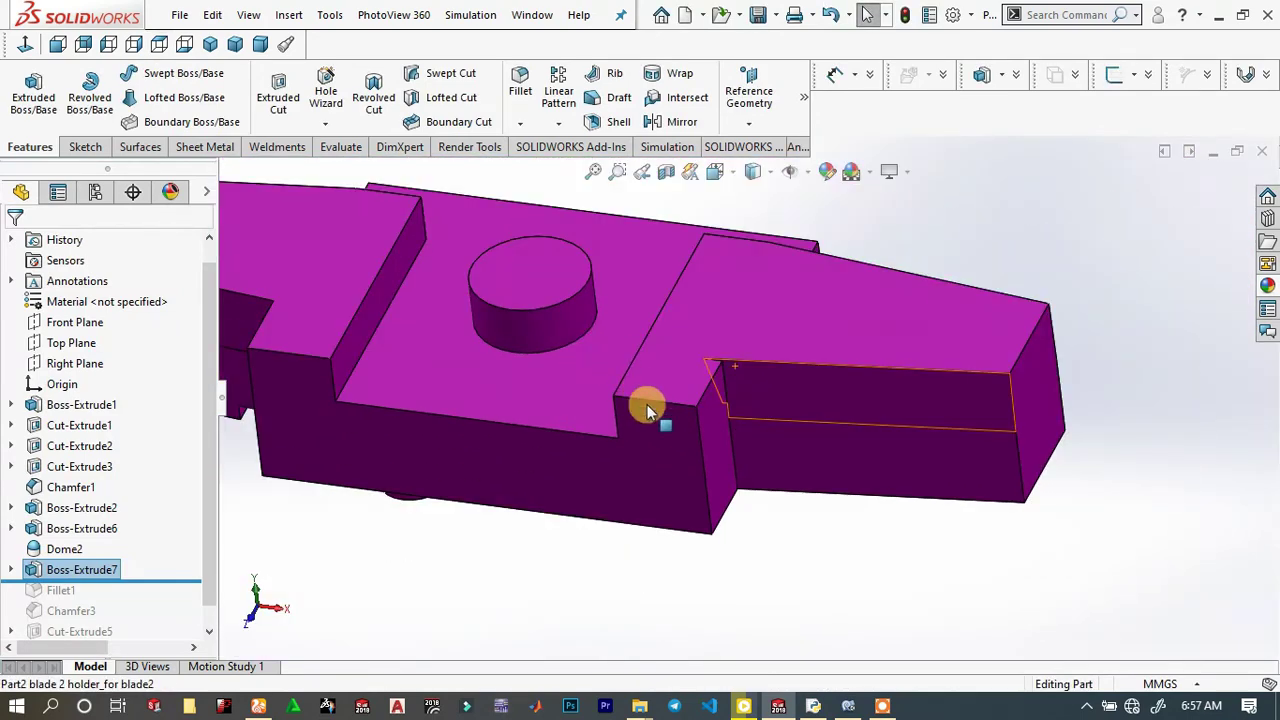
{"action": "middle_click_drag", "start_coordinate": [663, 408], "coordinate": [690, 410]}
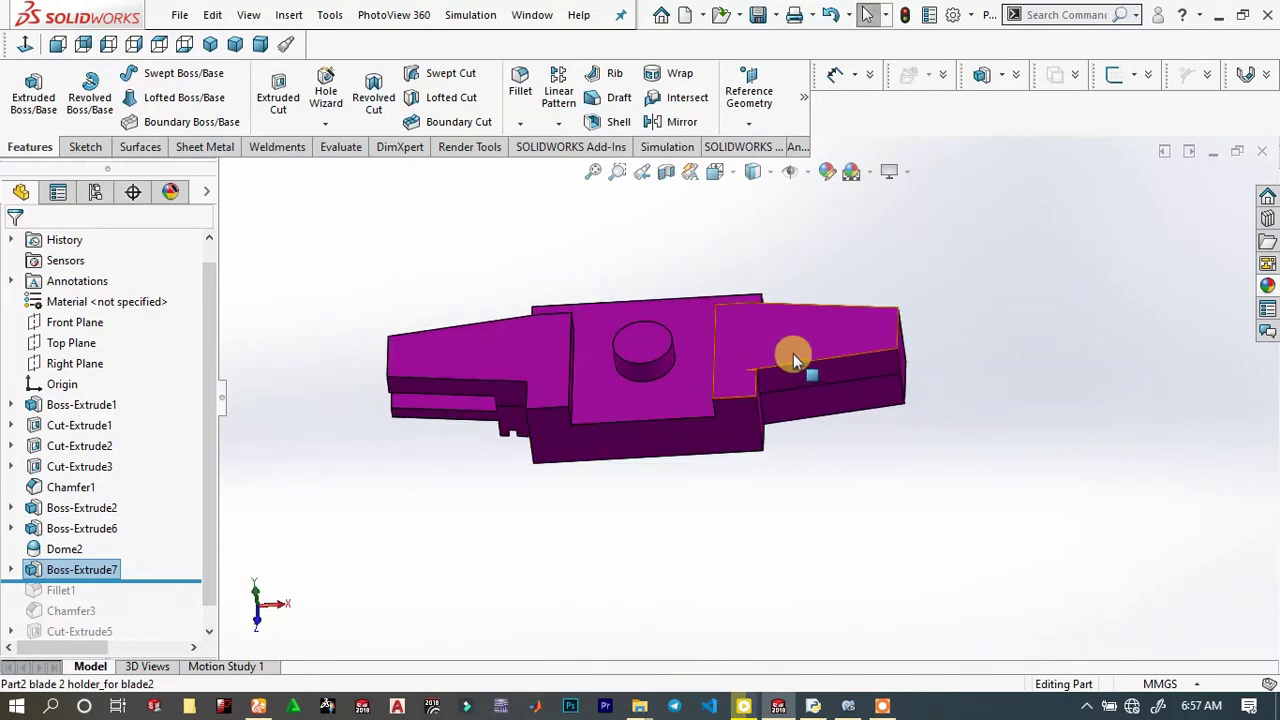
{"action": "left_click", "coordinate": [765, 357]}
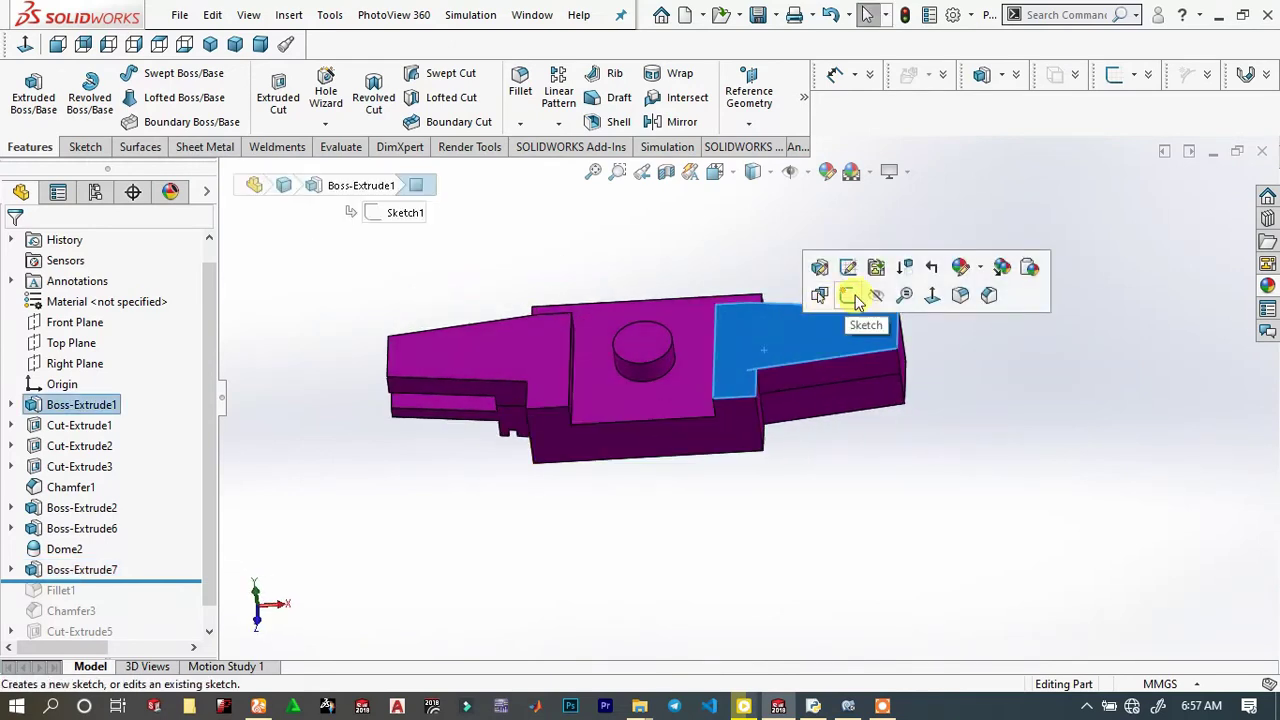
{"action": "left_click", "coordinate": [849, 291]}
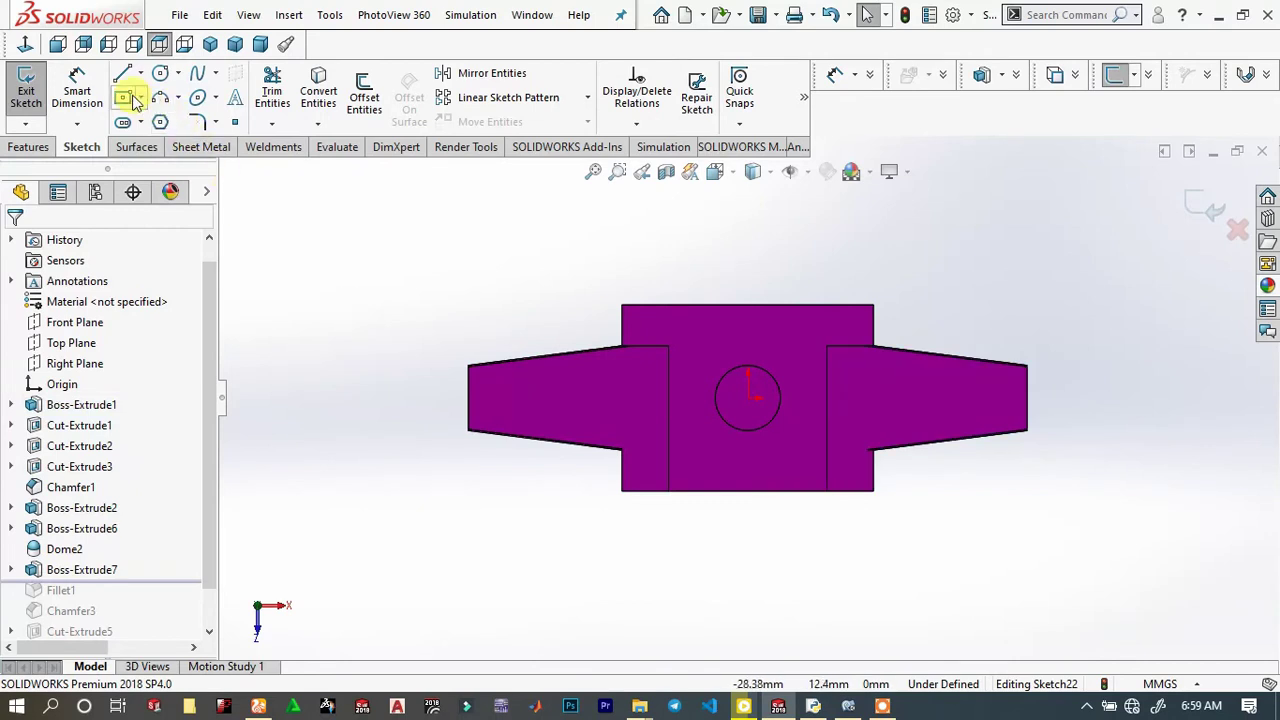
Draw two corner rectangles at the block's lower corners, under the left and right wings
{"action": "left_click", "coordinate": [120, 98]}
{"action": "left_click", "coordinate": [25, 320]}
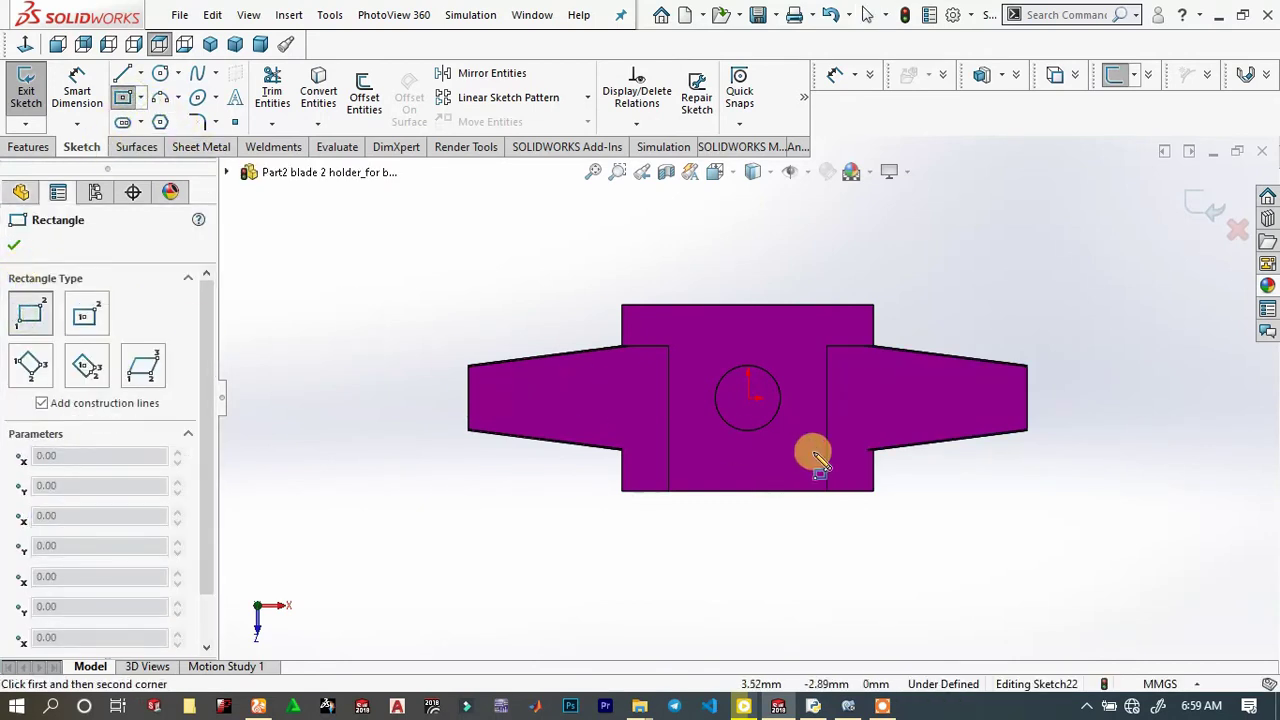
{"action": "scroll", "coordinate": [874, 497], "scroll_direction": "down", "scroll_amount": 4}
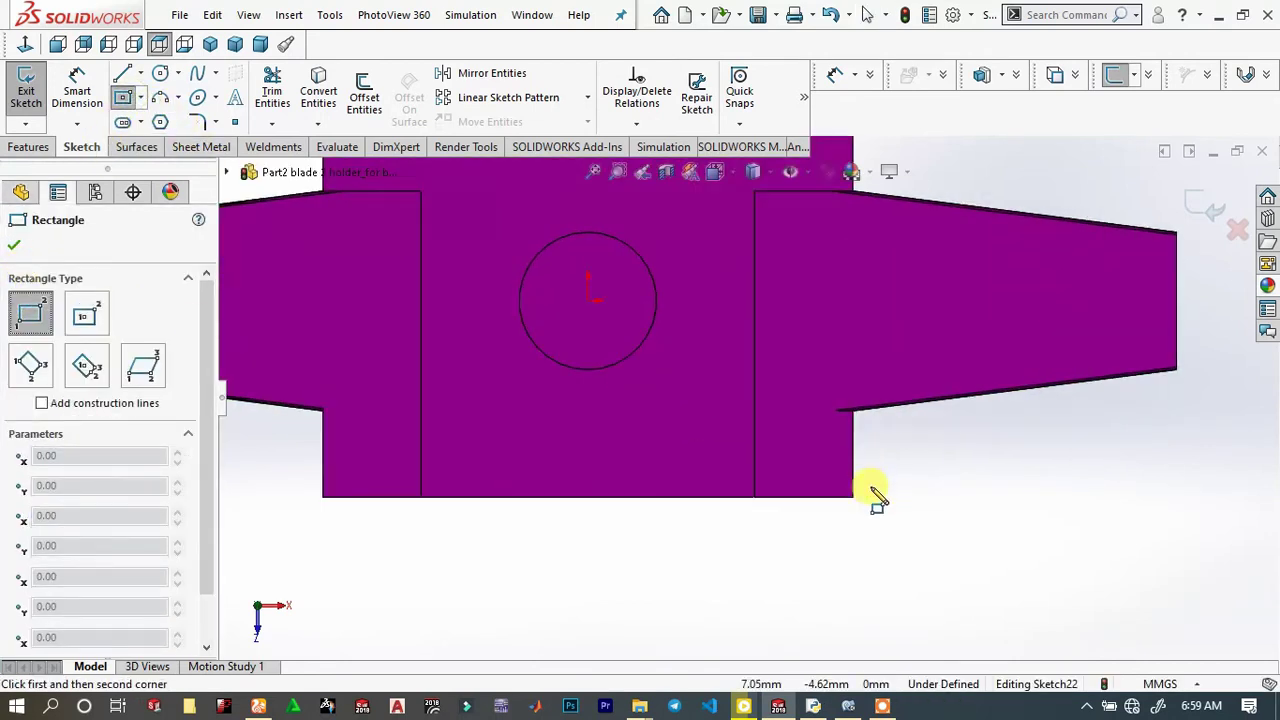
{"action": "left_click", "coordinate": [421, 496]}
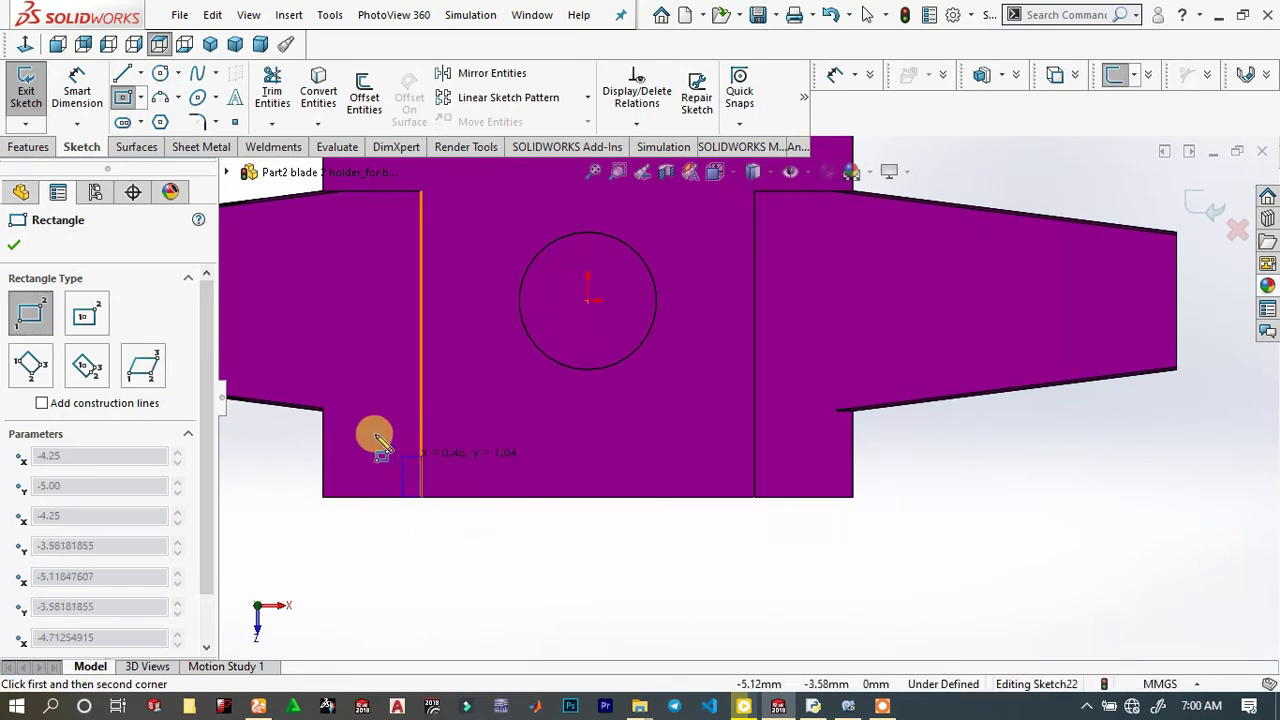
{"action": "left_click", "coordinate": [323, 410]}
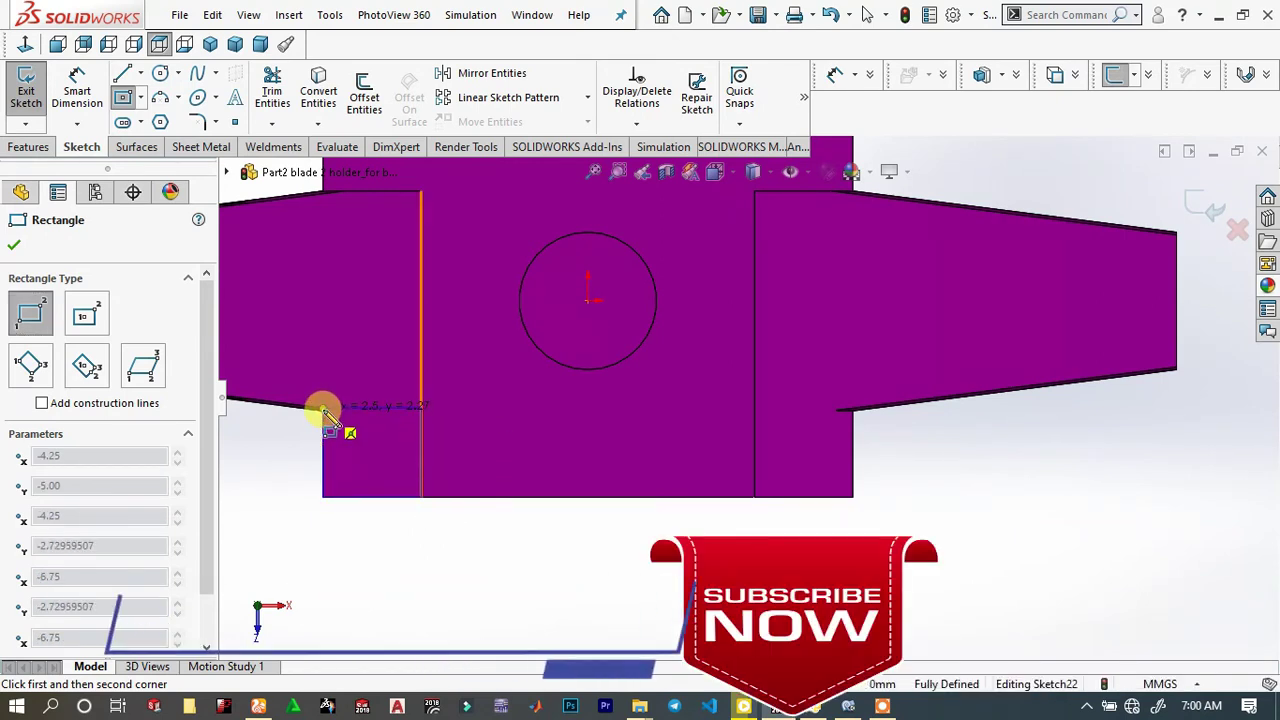
{"action": "left_click", "coordinate": [853, 410]}
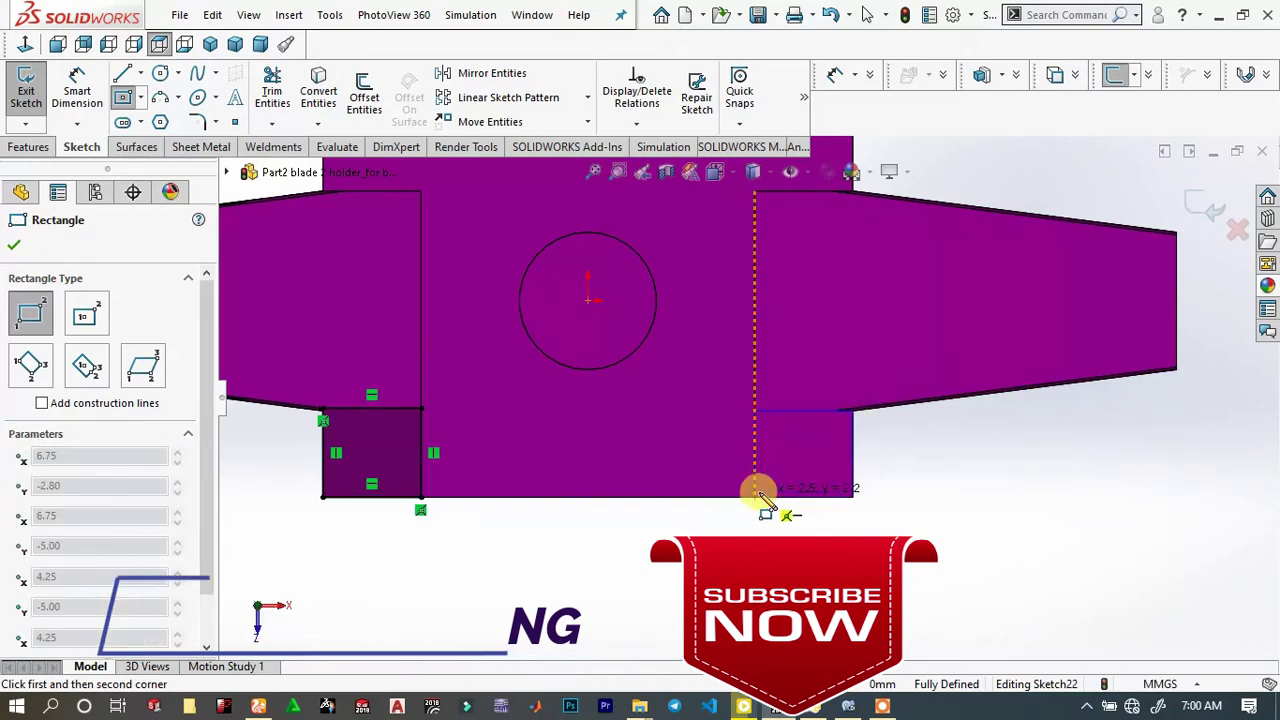
{"action": "left_click", "coordinate": [757, 497]}
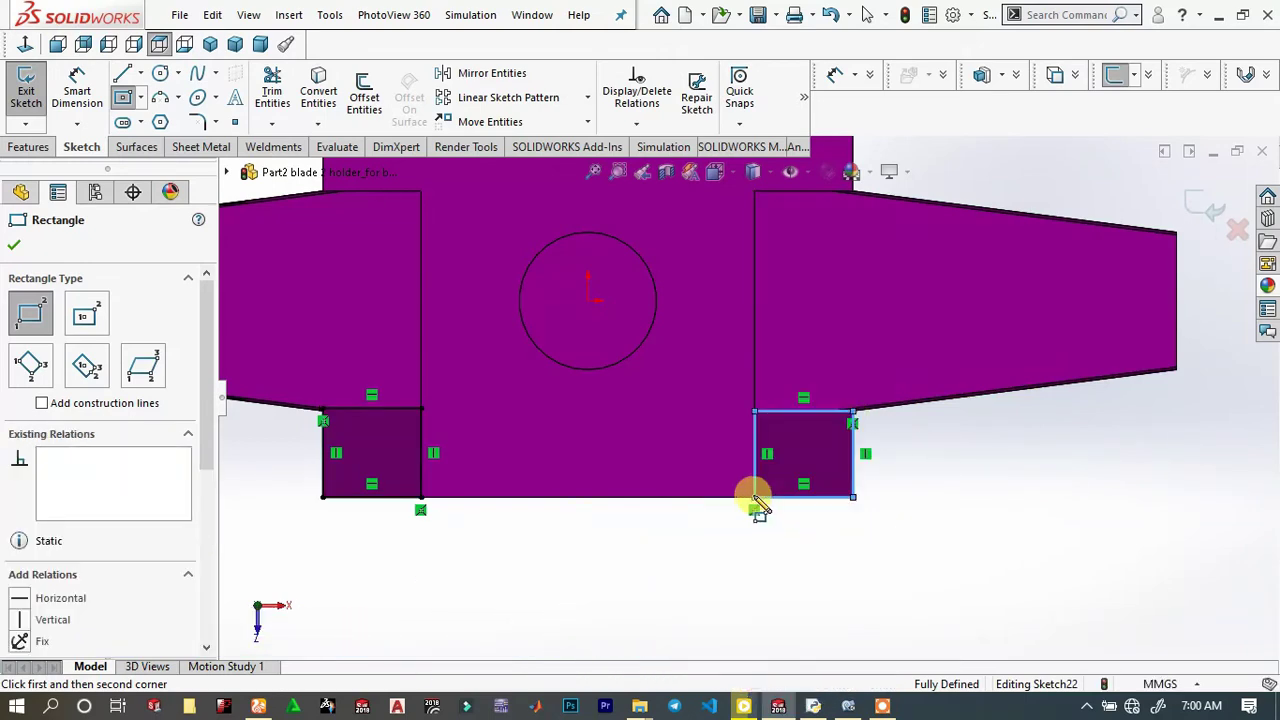
{"action": "right_click", "coordinate": [685, 549]}
{"action": "left_click", "coordinate": [743, 499]}
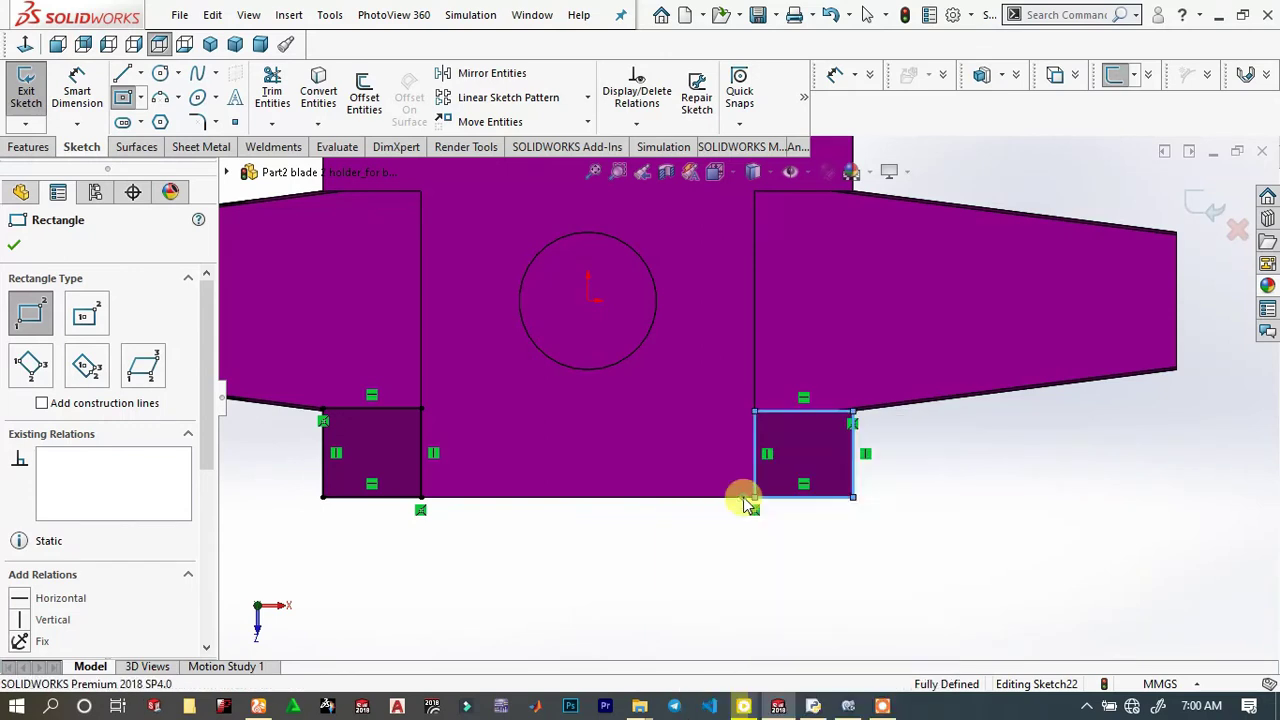
Extruded-cut both rectangles blind to 1.00 mm depth
{"action": "left_click", "coordinate": [28, 148]}
{"action": "left_click", "coordinate": [283, 95]}
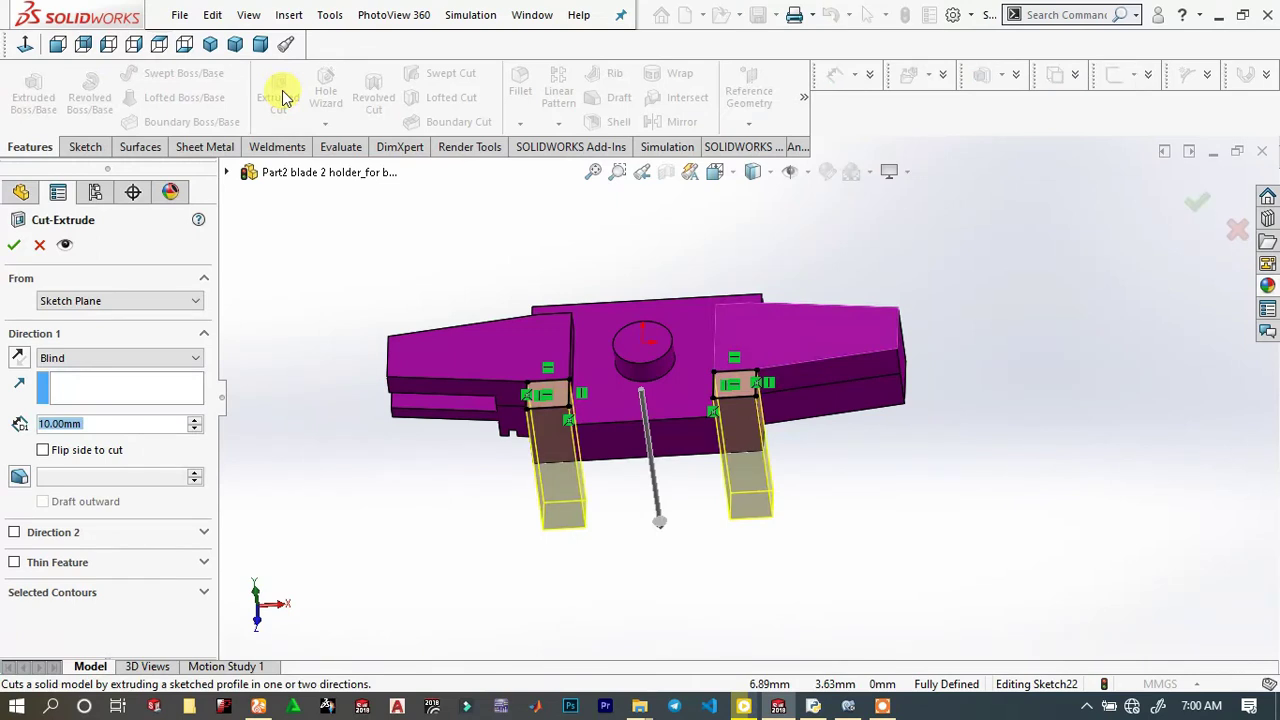
{"action": "type", "text": "1"}
{"action": "key", "text": "Return"}
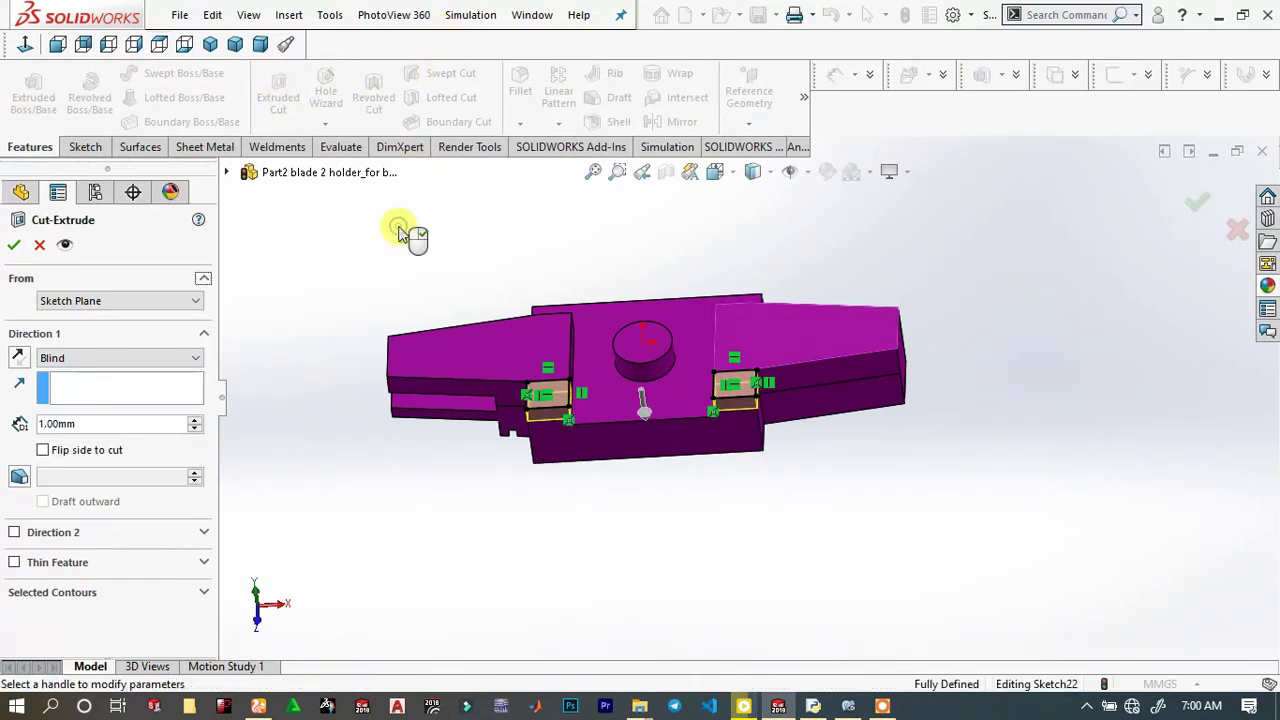
{"action": "left_click", "coordinate": [16, 248]}
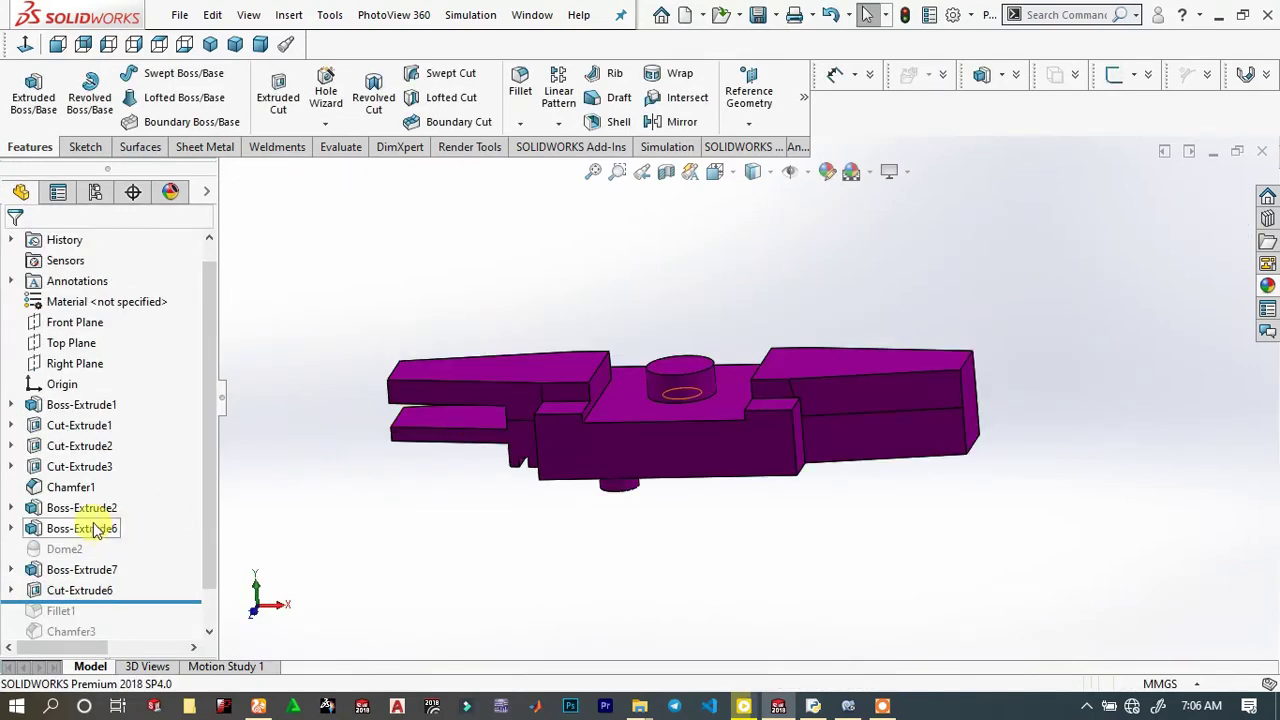
Delete Boss-Extrude6 together with its dependent Dome2 and Cut-Extrude5
{"action": "left_click", "coordinate": [90, 529]}
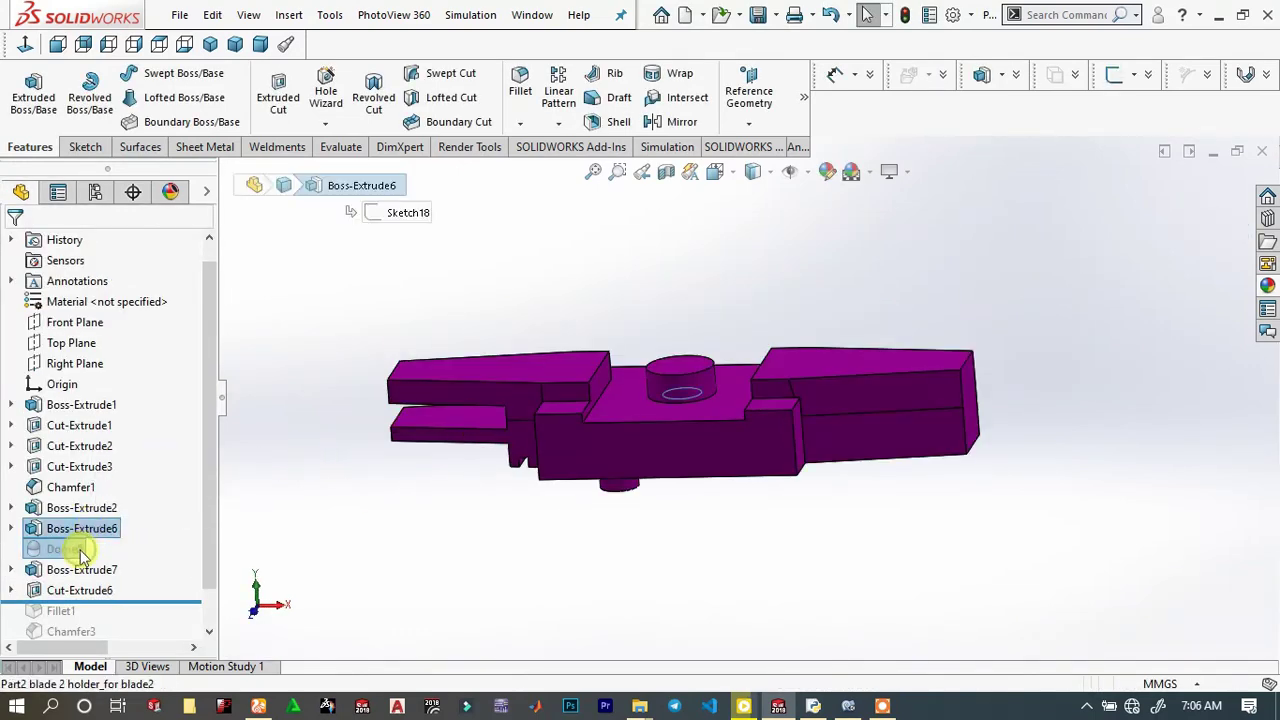
{"action": "key", "text": "Delete"}
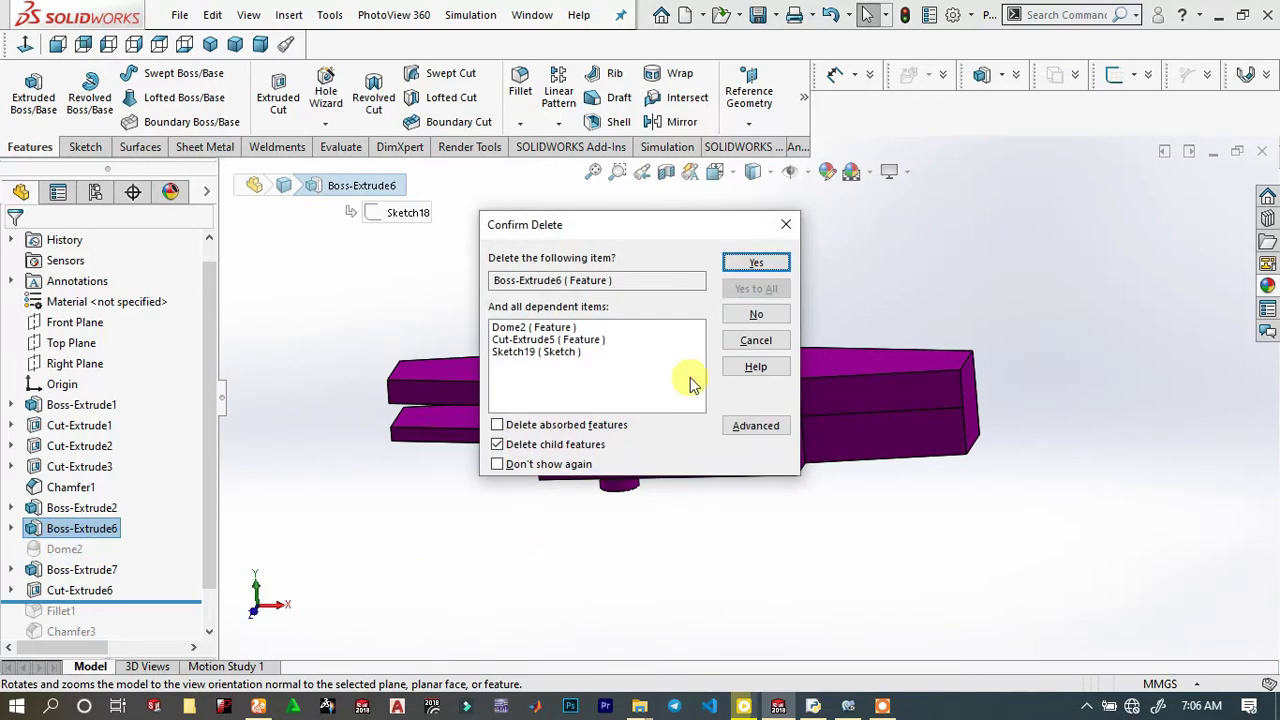
{"action": "left_click", "coordinate": [753, 262]}
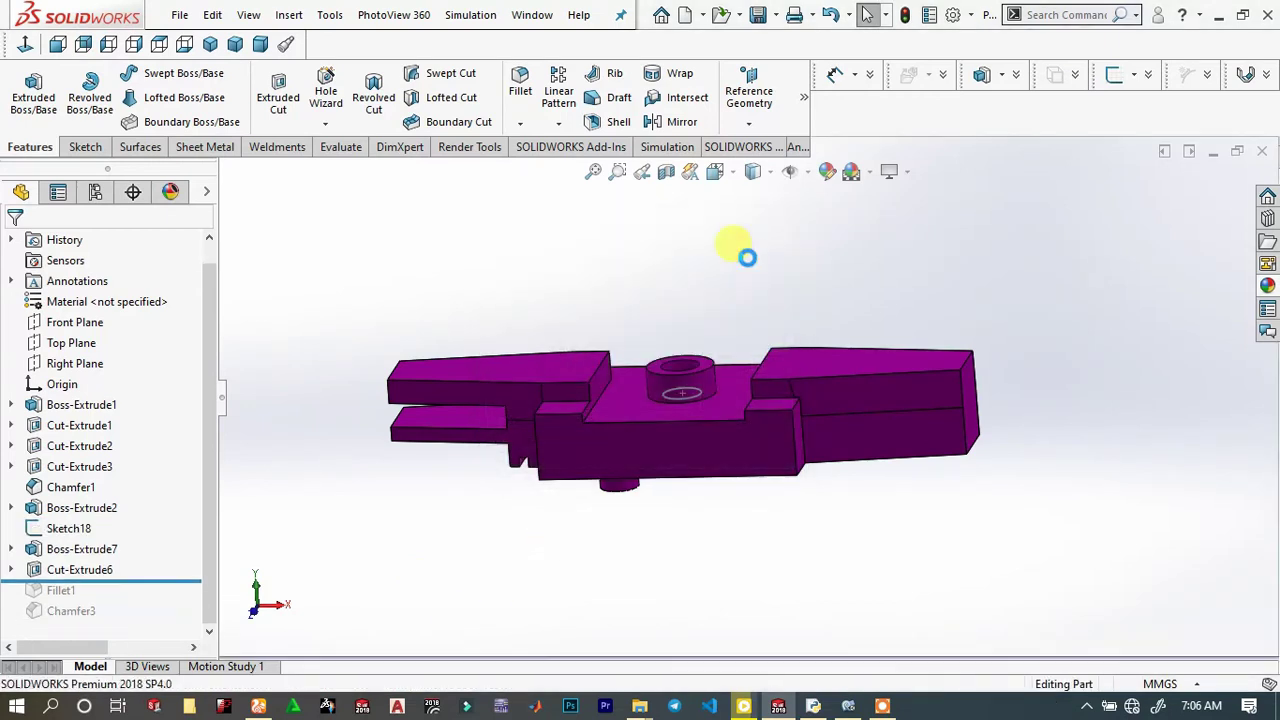
Delete the leftover Sketch18 and orbit the part to view its flat underside
{"action": "left_click", "coordinate": [60, 530]}
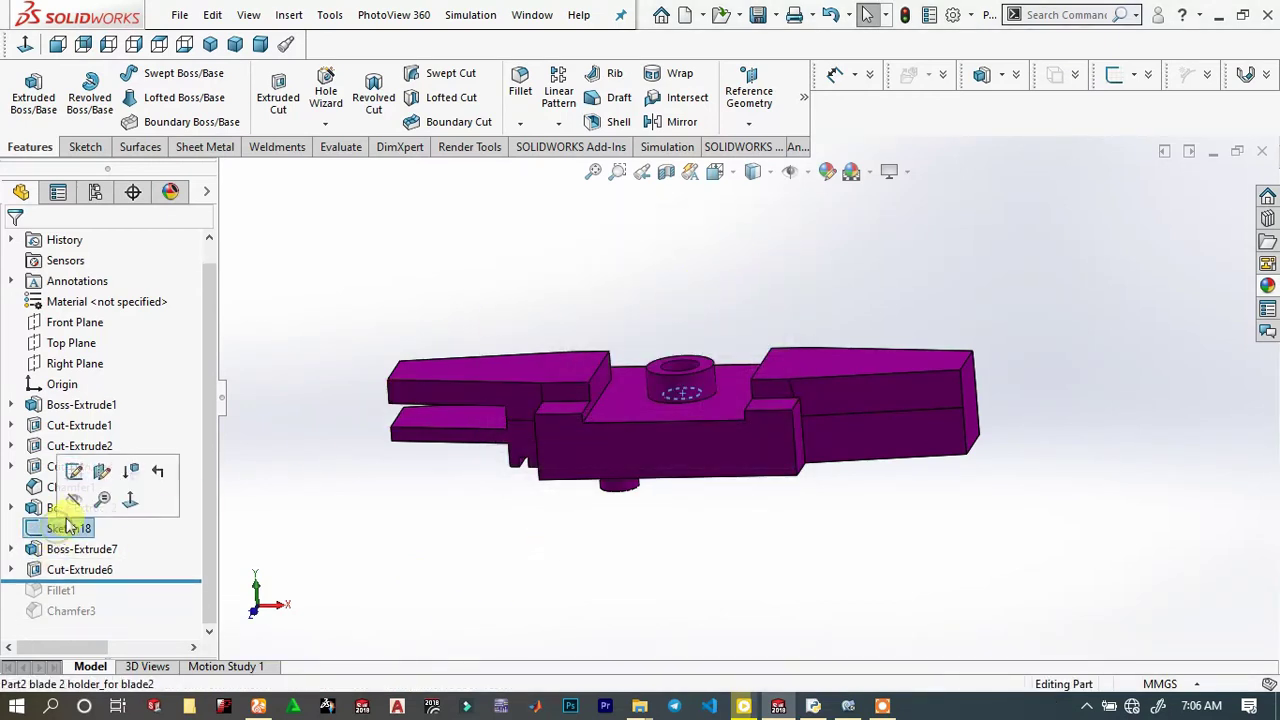
{"action": "key", "text": "Delete"}
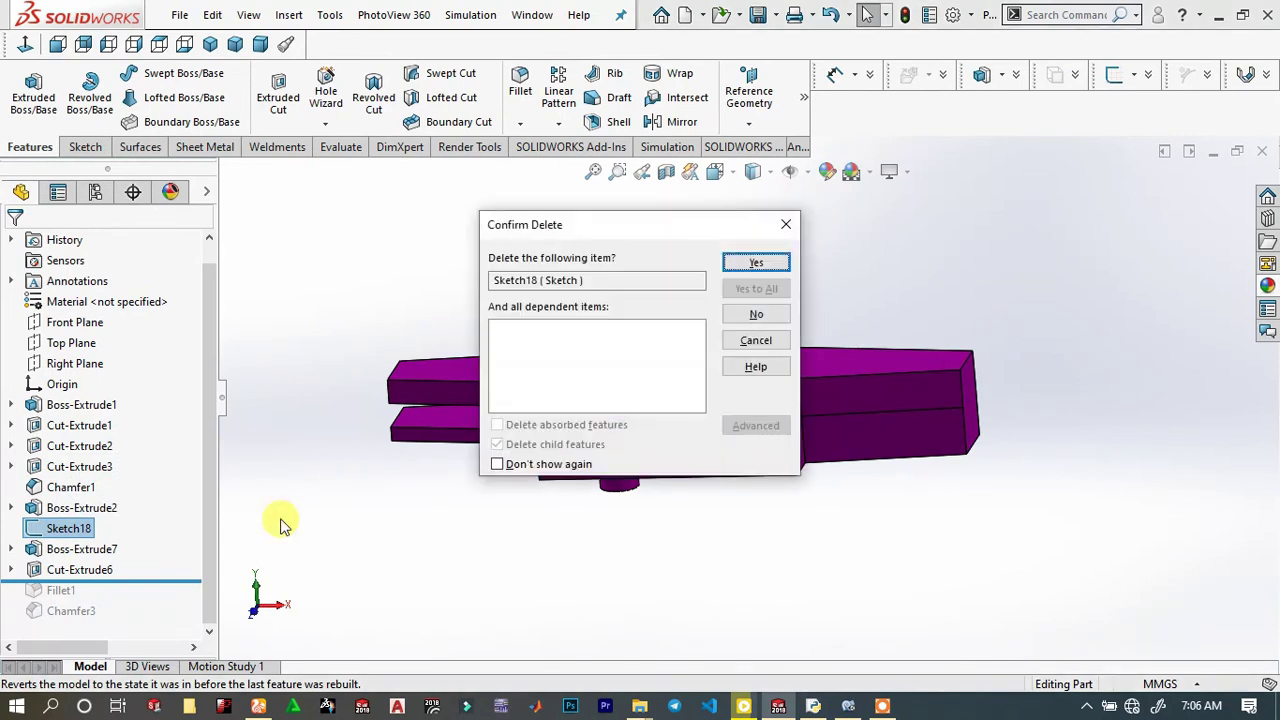
{"action": "key", "text": "Return"}
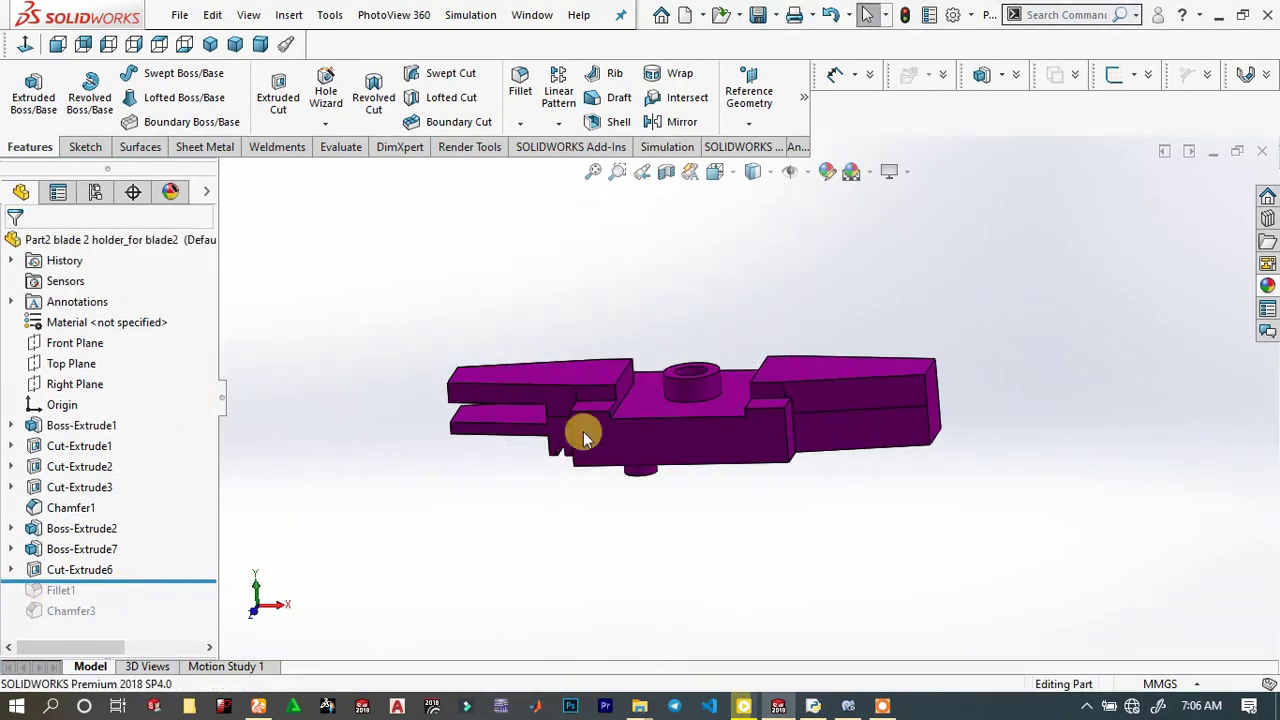
{"action": "middle_click_drag", "start_coordinate": [583, 437], "coordinate": [663, 451]}
{"action": "scroll", "coordinate": [640, 505], "scroll_direction": "down", "scroll_amount": 2}
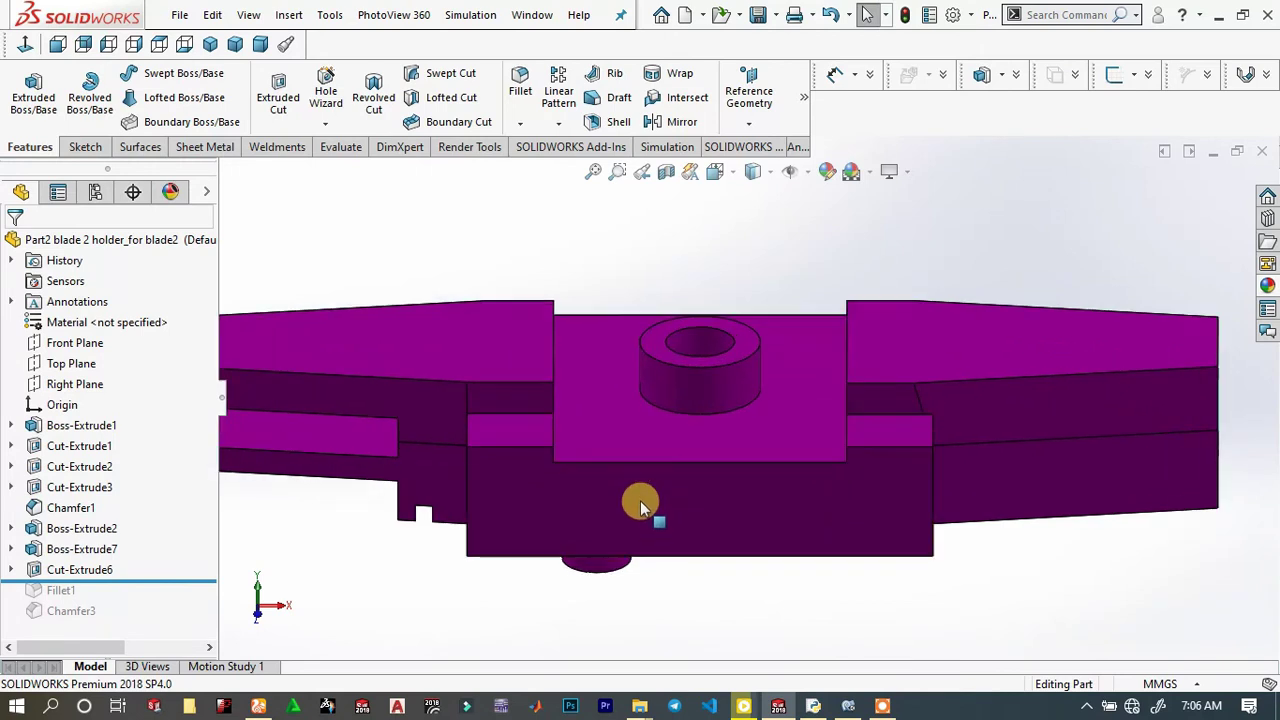
{"action": "scroll", "coordinate": [656, 458], "scroll_direction": "up", "scroll_amount": 3}
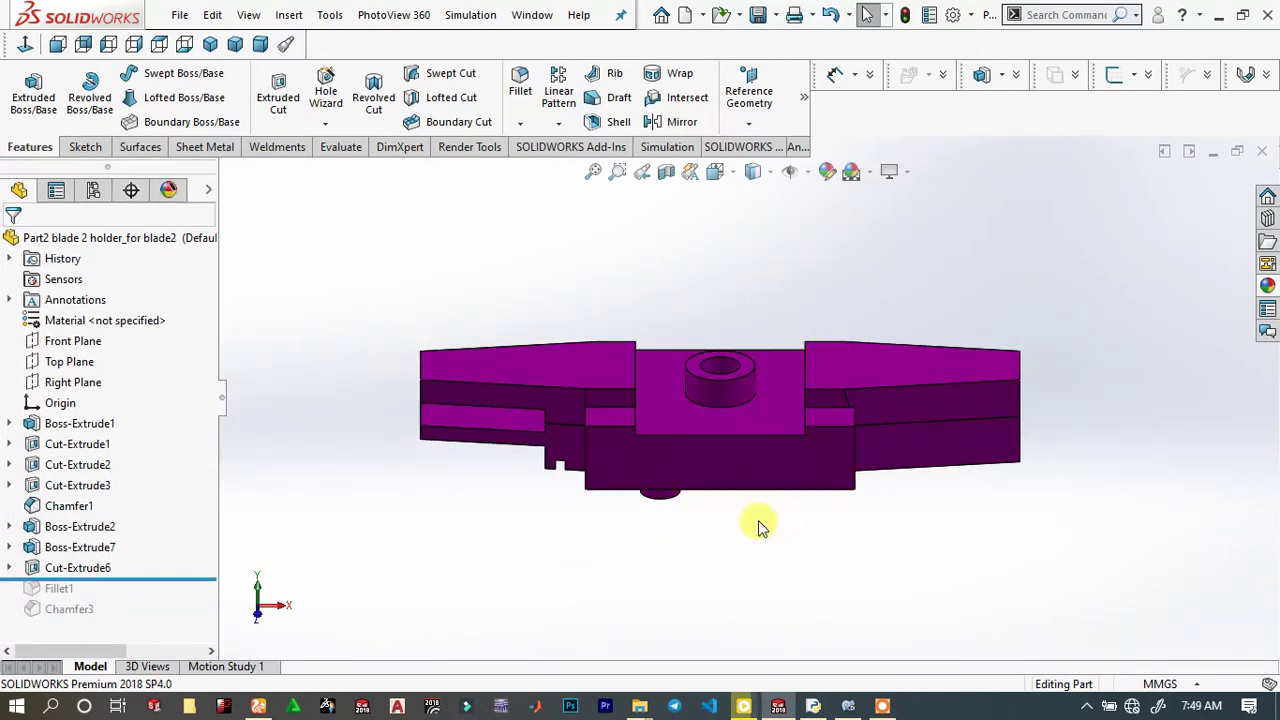
{"action": "middle_click_drag", "start_coordinate": [758, 526], "coordinate": [746, 329]}
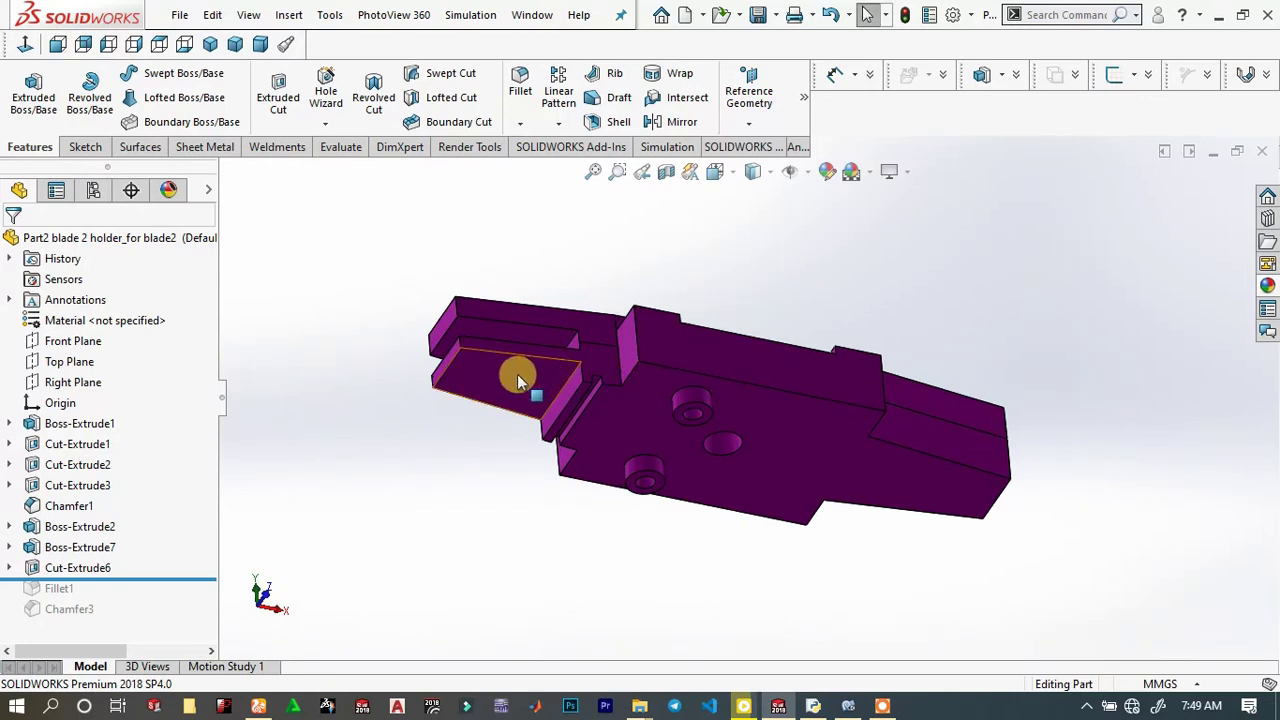
Start a sketch on the underside and draw a Ø3.25 circle at the narrow left end
{"action": "left_click", "coordinate": [895, 482]}
{"action": "left_click", "coordinate": [953, 414]}
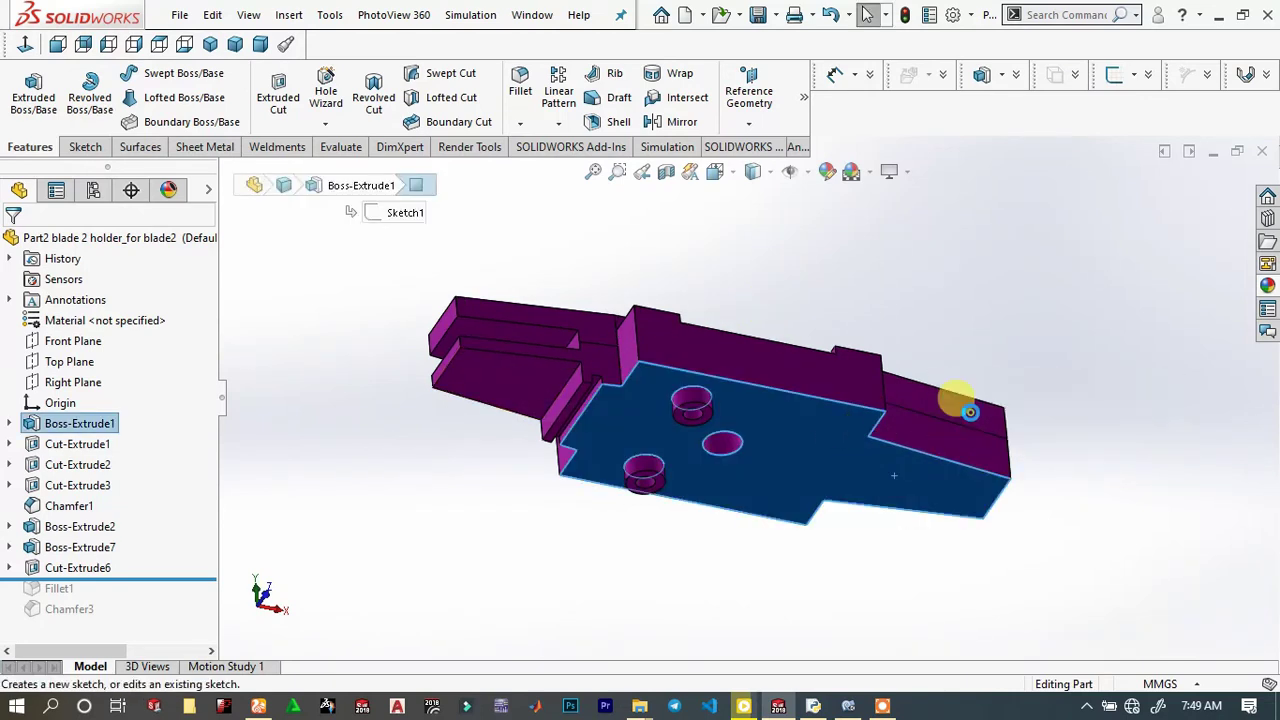
{"action": "scroll", "coordinate": [855, 378], "scroll_direction": "down", "scroll_amount": 1}
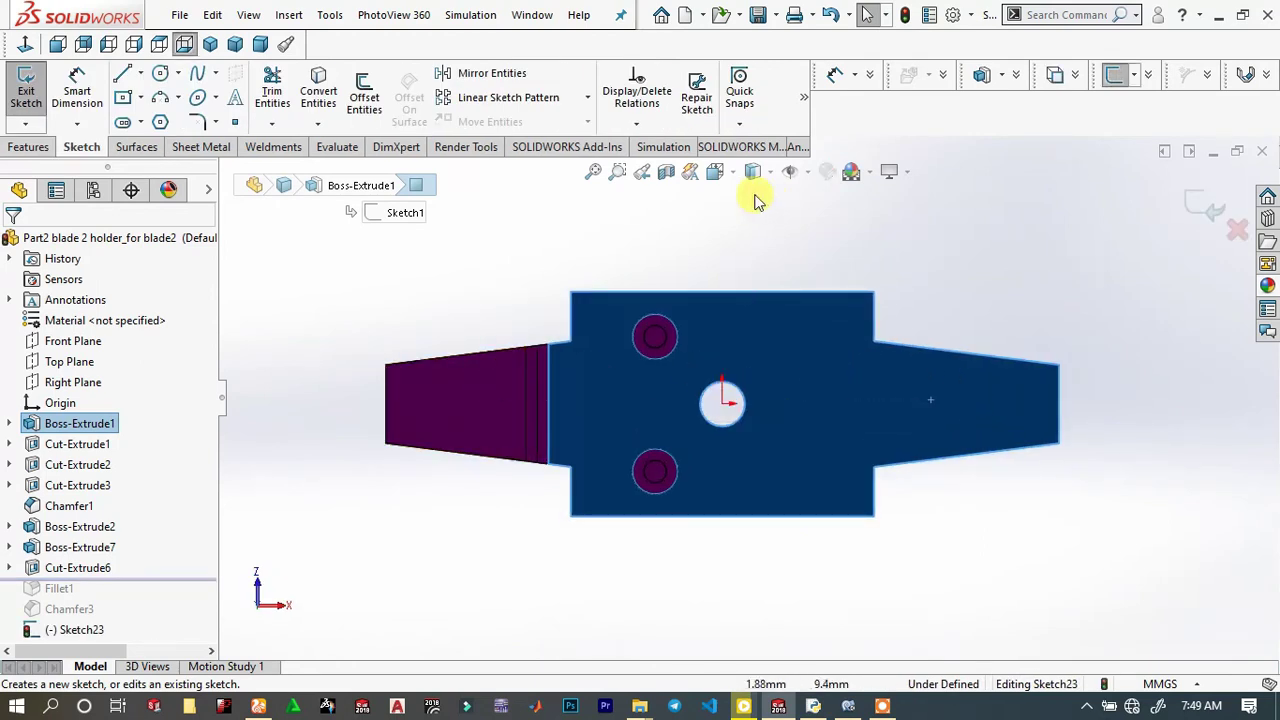
{"action": "left_click", "coordinate": [161, 74]}
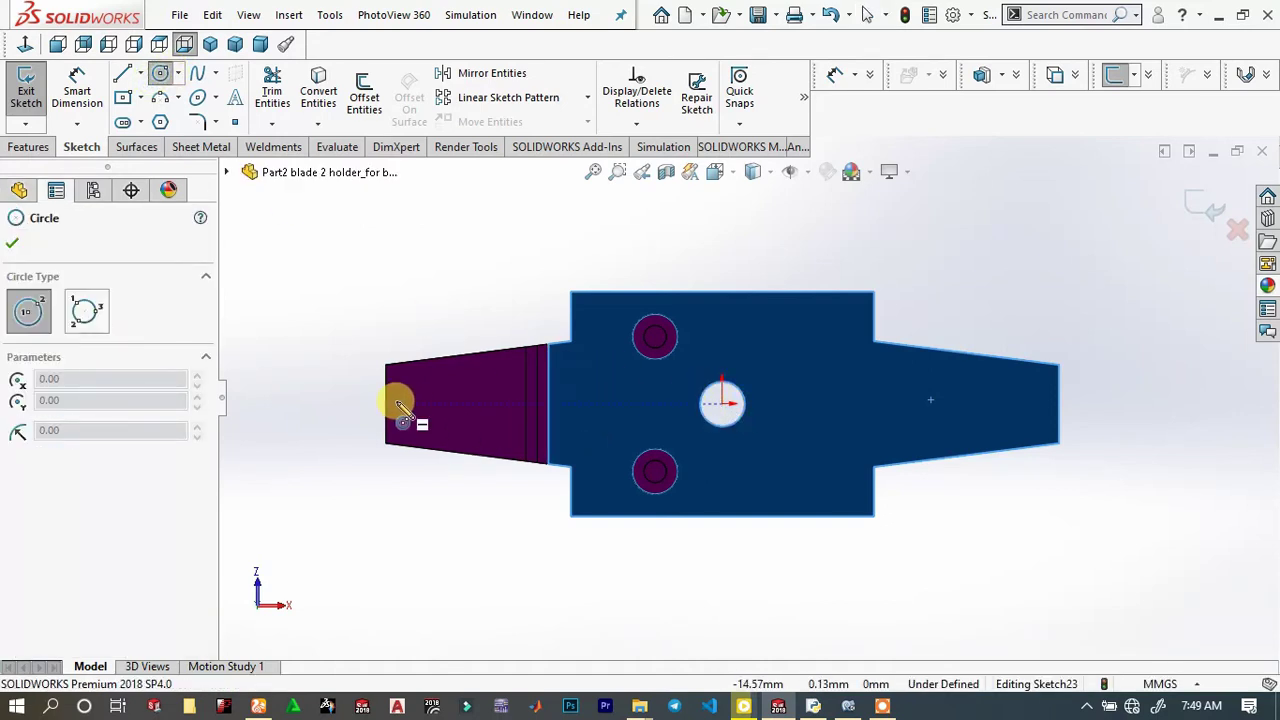
{"action": "left_click", "coordinate": [436, 403]}
{"action": "left_click", "coordinate": [458, 411]}
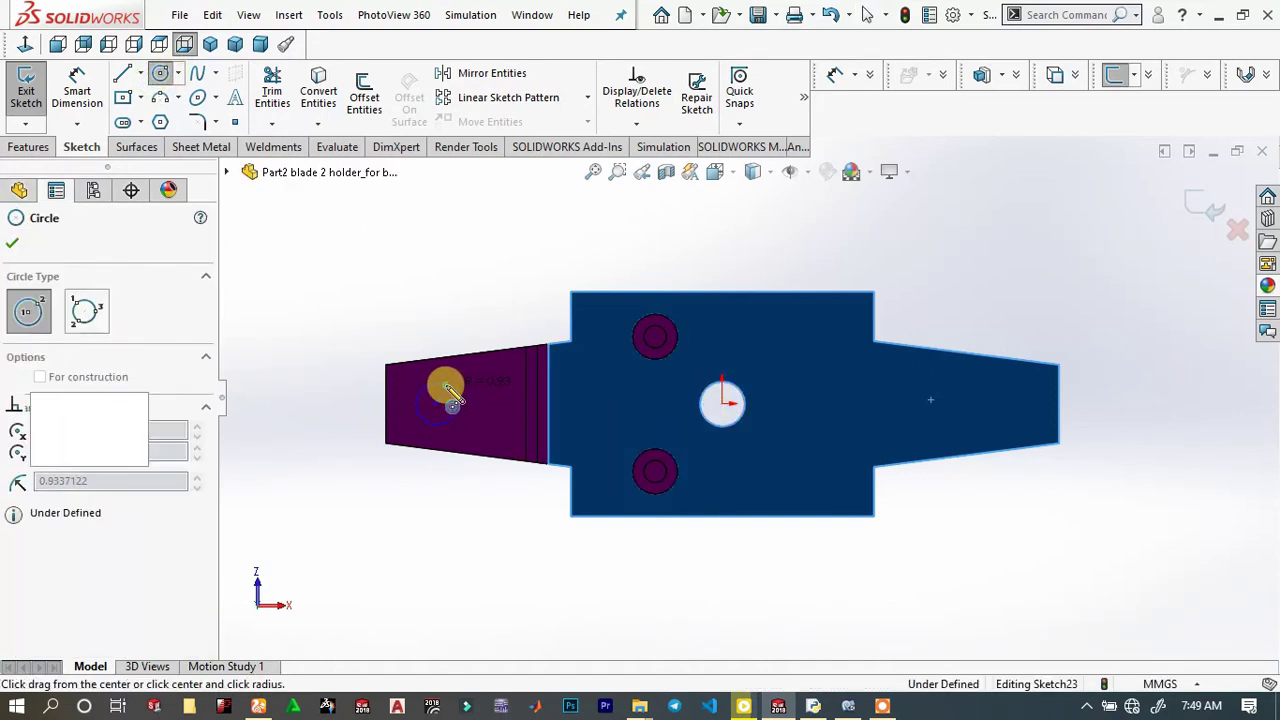
{"action": "left_click", "coordinate": [76, 88]}
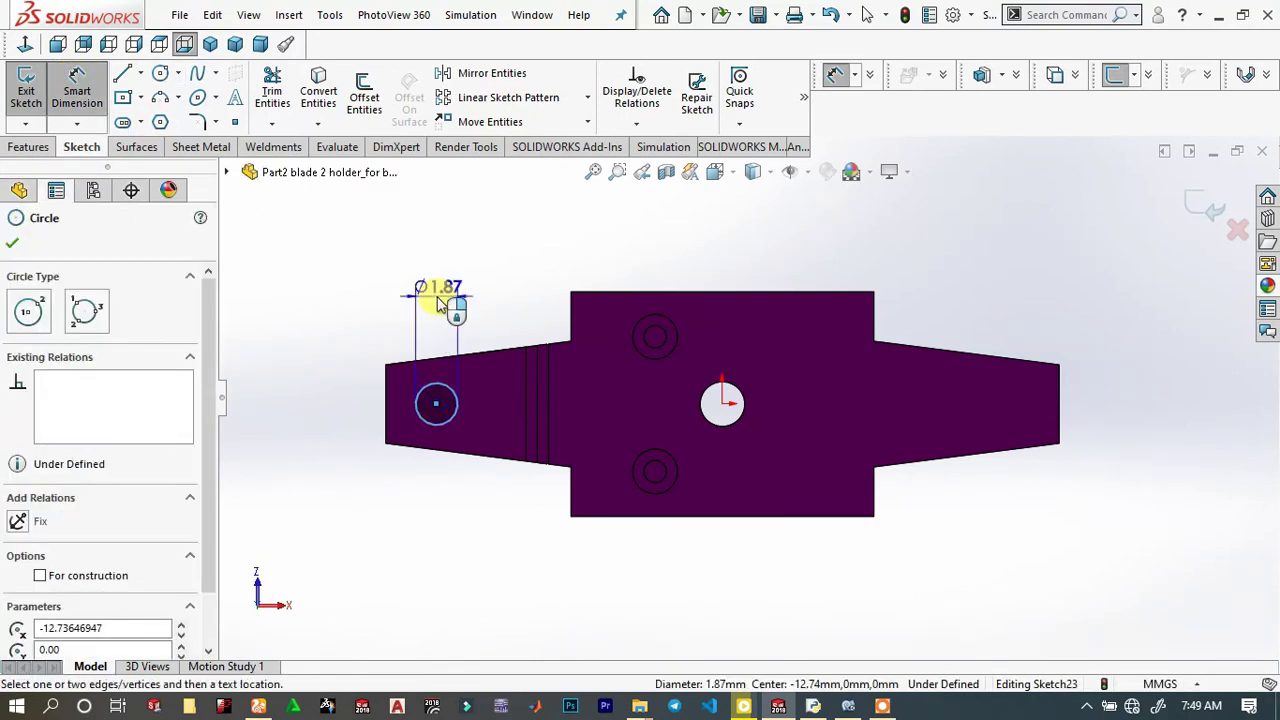
{"action": "left_click", "coordinate": [434, 296]}
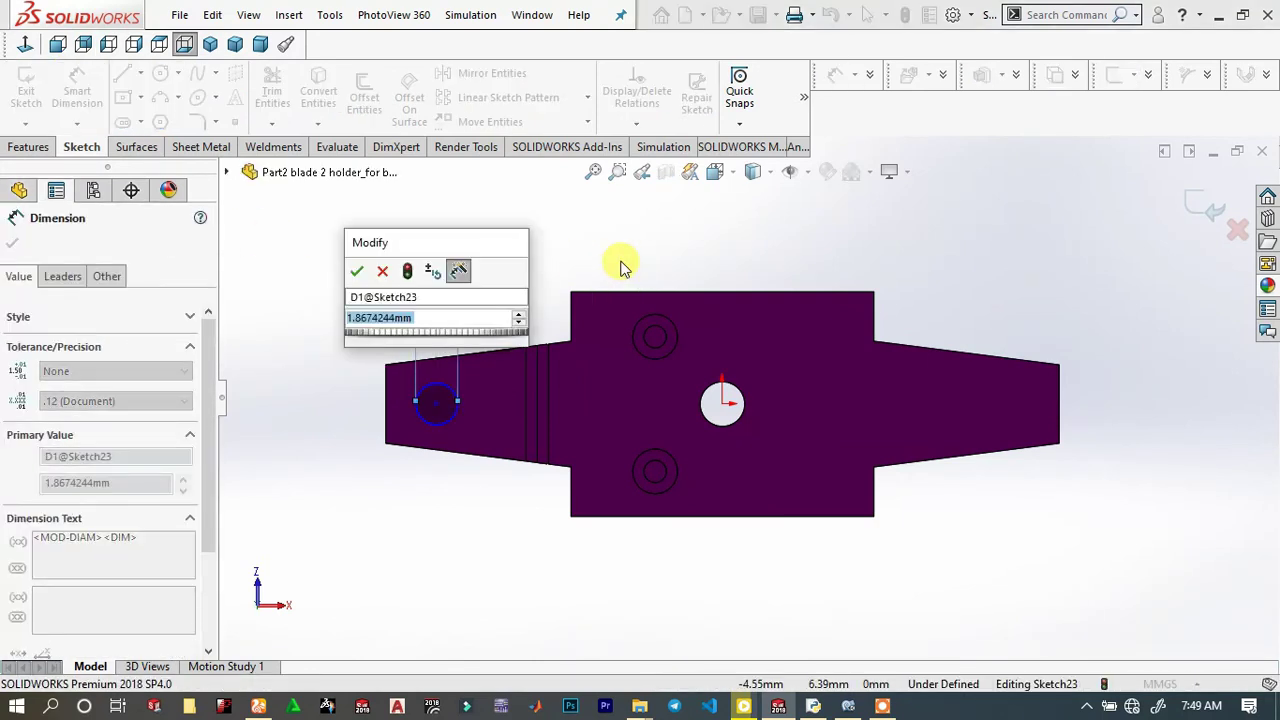
{"action": "type", "text": "3.25"}
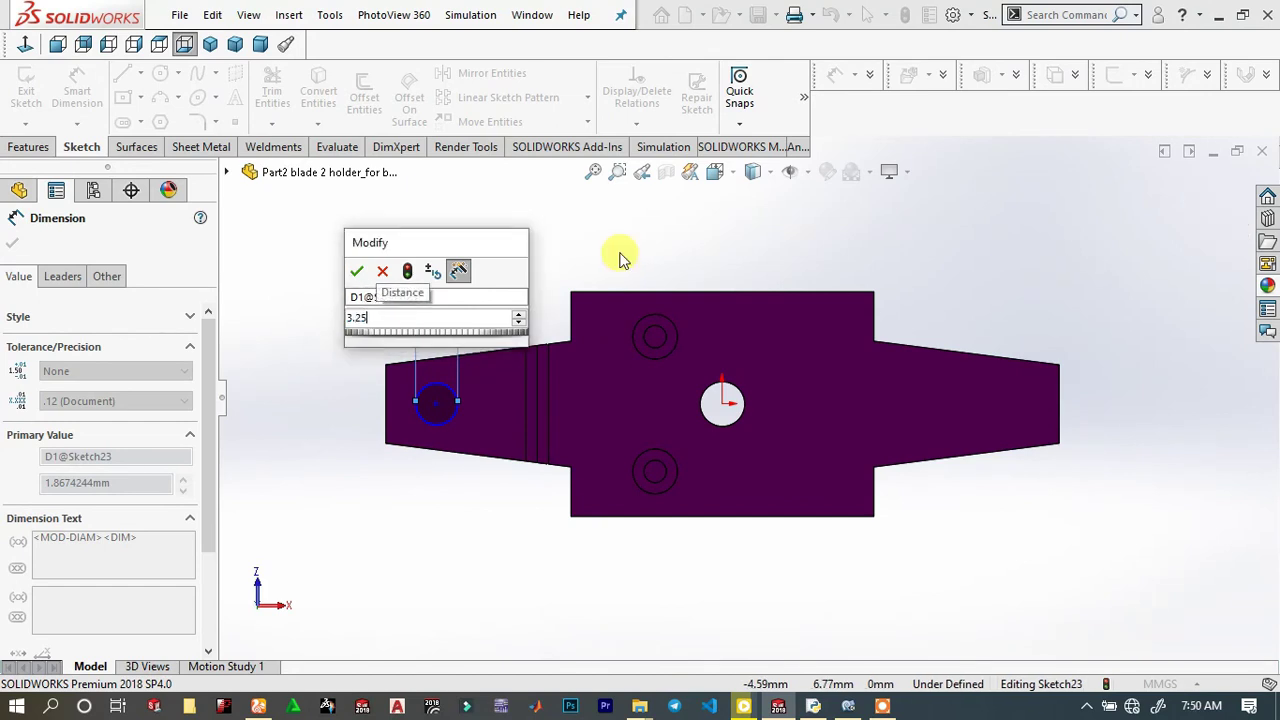
{"action": "key", "text": "Return"}
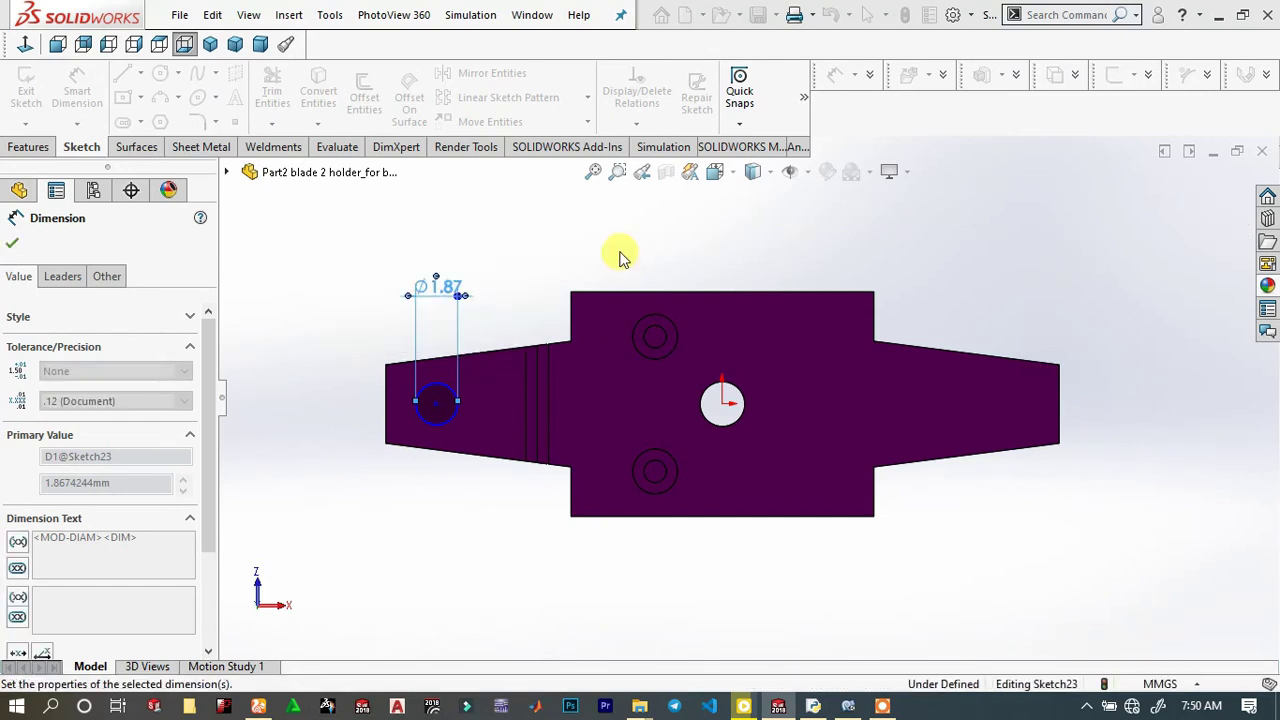
Place the circle 12.50 mm from the origin, level with it horizontally, and close the sketch
{"action": "left_click", "coordinate": [436, 404]}
{"action": "left_click", "coordinate": [722, 403]}
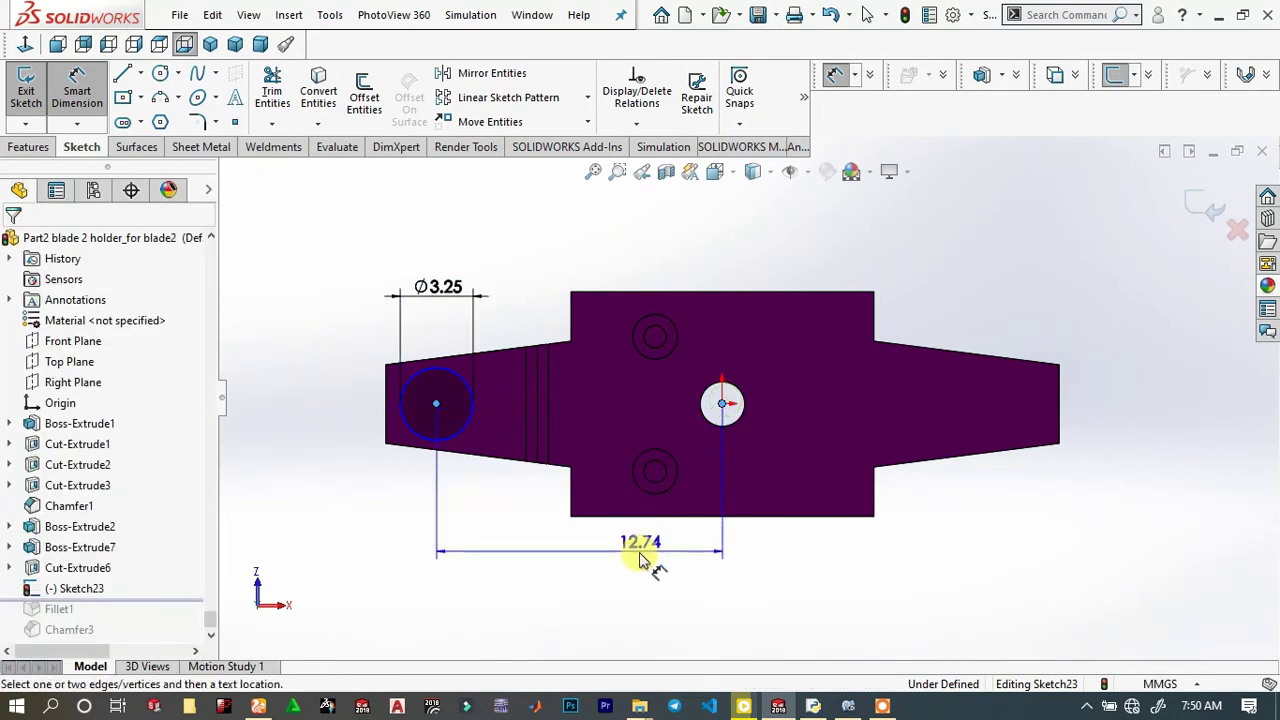
{"action": "left_click", "coordinate": [626, 580]}
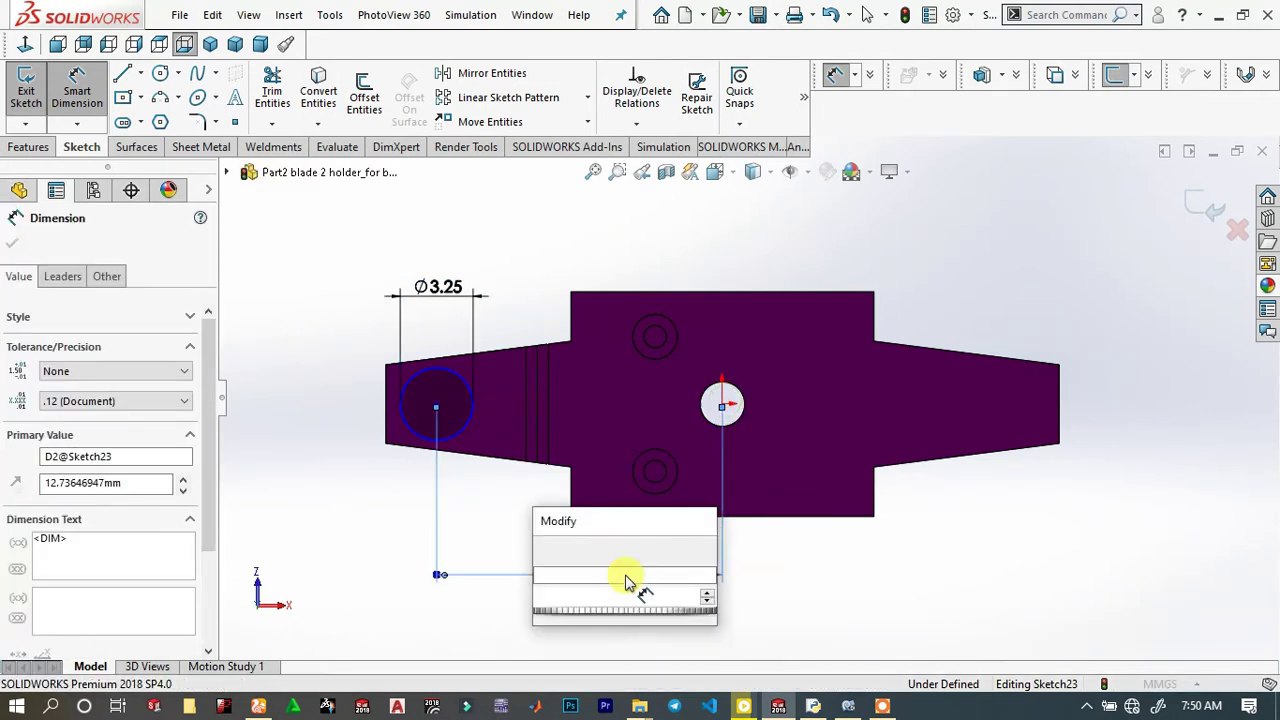
{"action": "key", "text": "Return"}
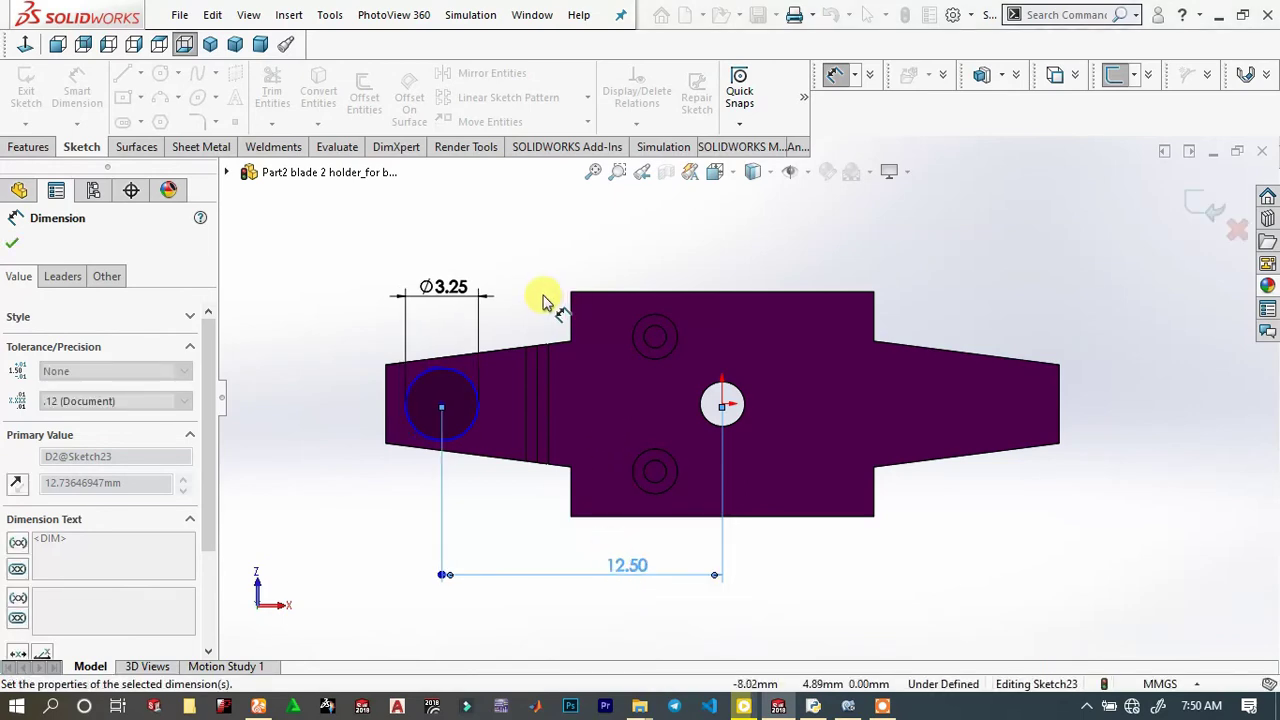
{"action": "right_click", "coordinate": [660, 284]}
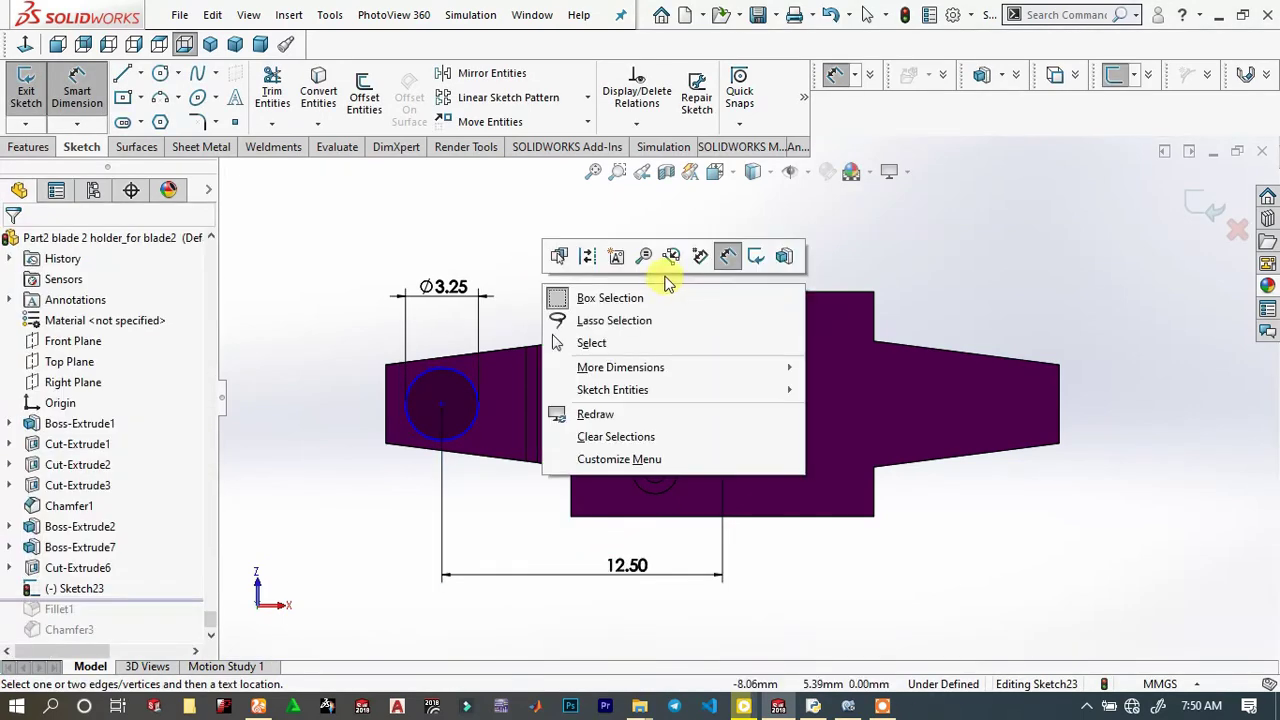
{"action": "left_click", "coordinate": [728, 256]}
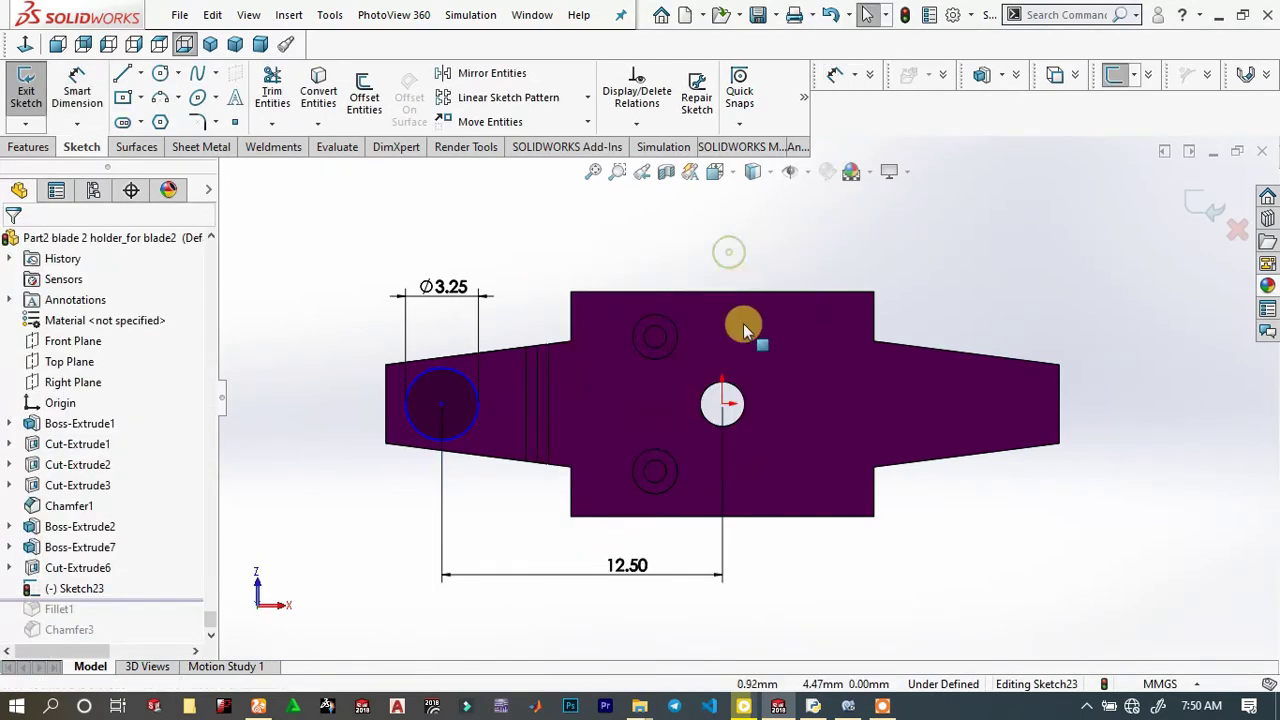
{"action": "left_click", "coordinate": [723, 404]}
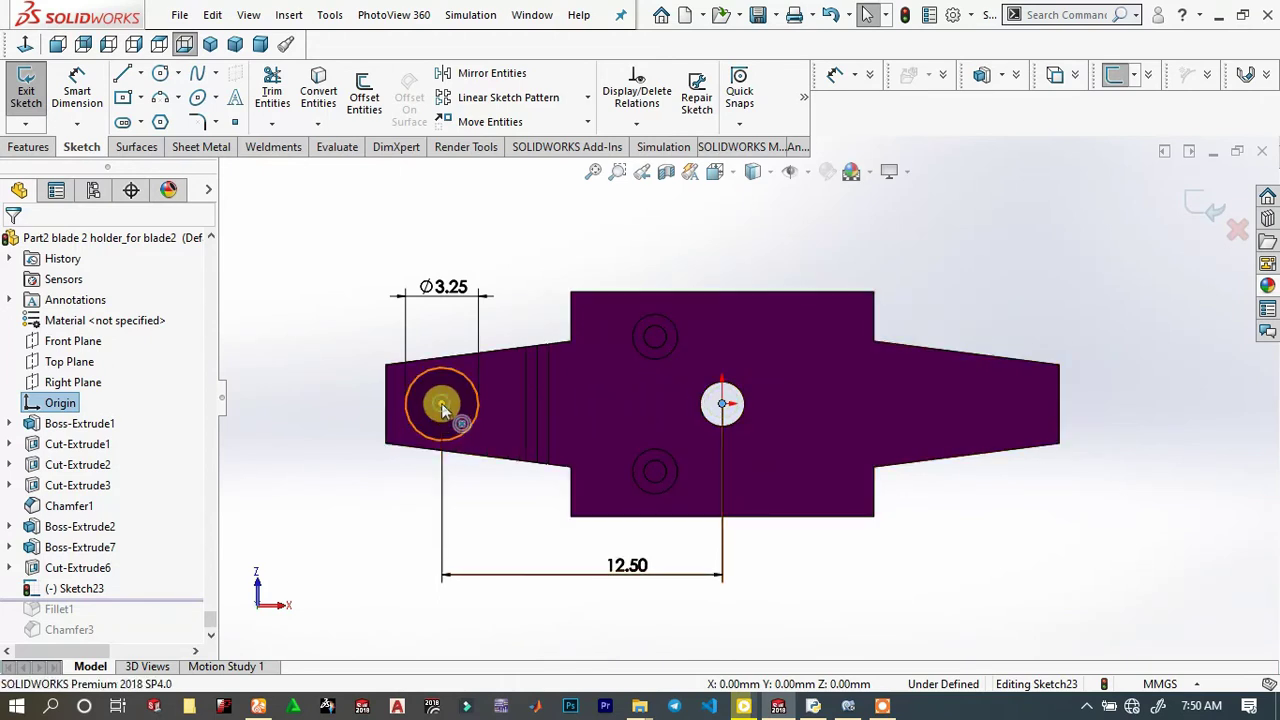
{"action": "left_click", "coordinate": [441, 403], "text": "ctrl"}
{"action": "left_click", "coordinate": [503, 328]}
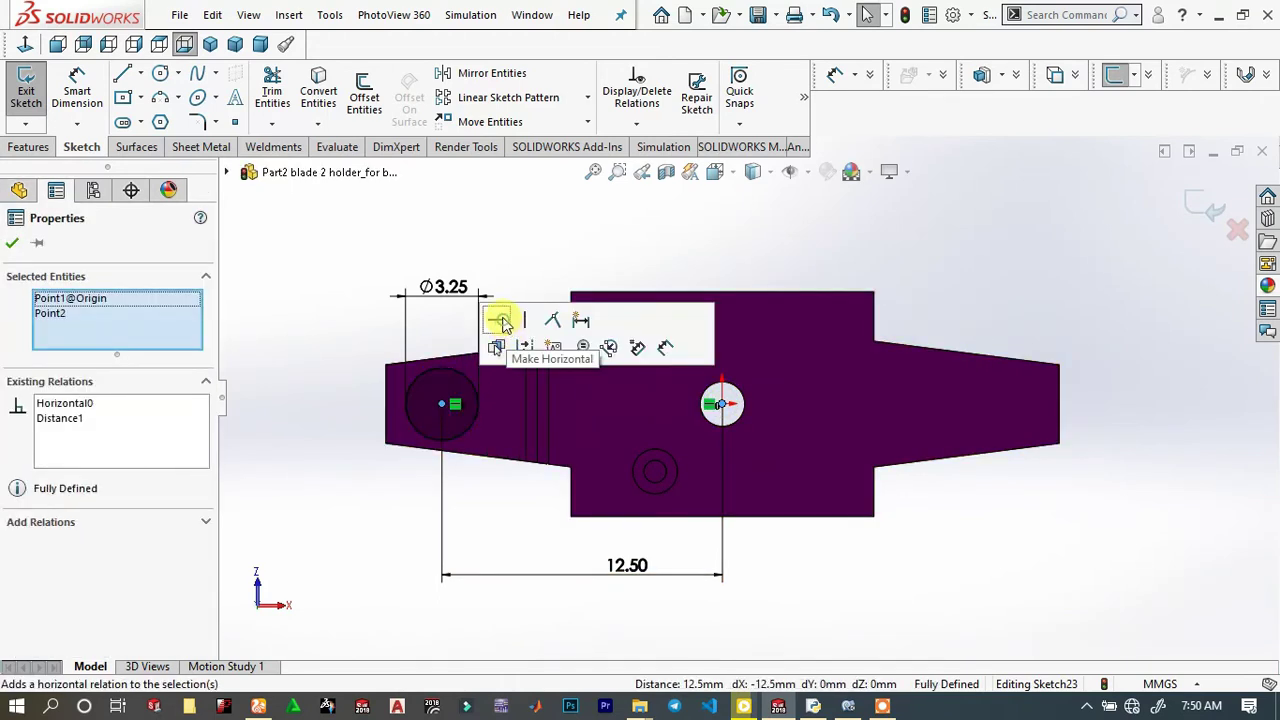
{"action": "left_click", "coordinate": [337, 309]}
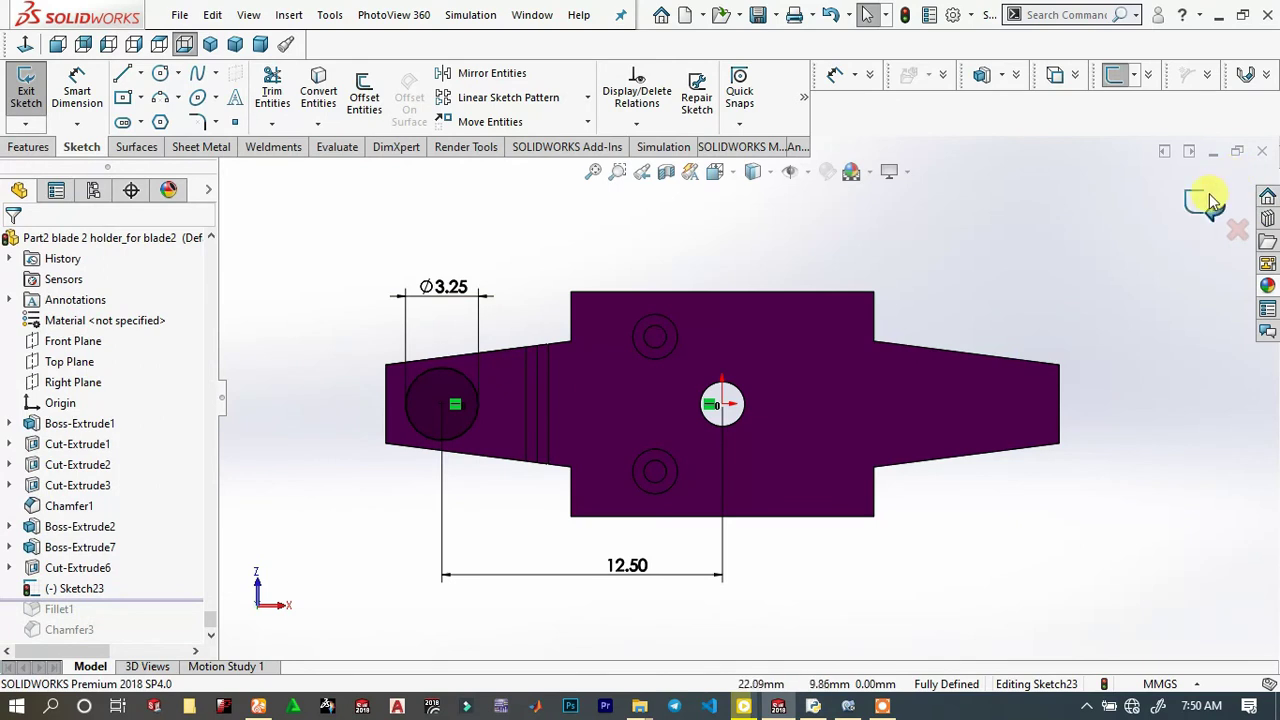
{"action": "key", "text": "ctrl+b"}
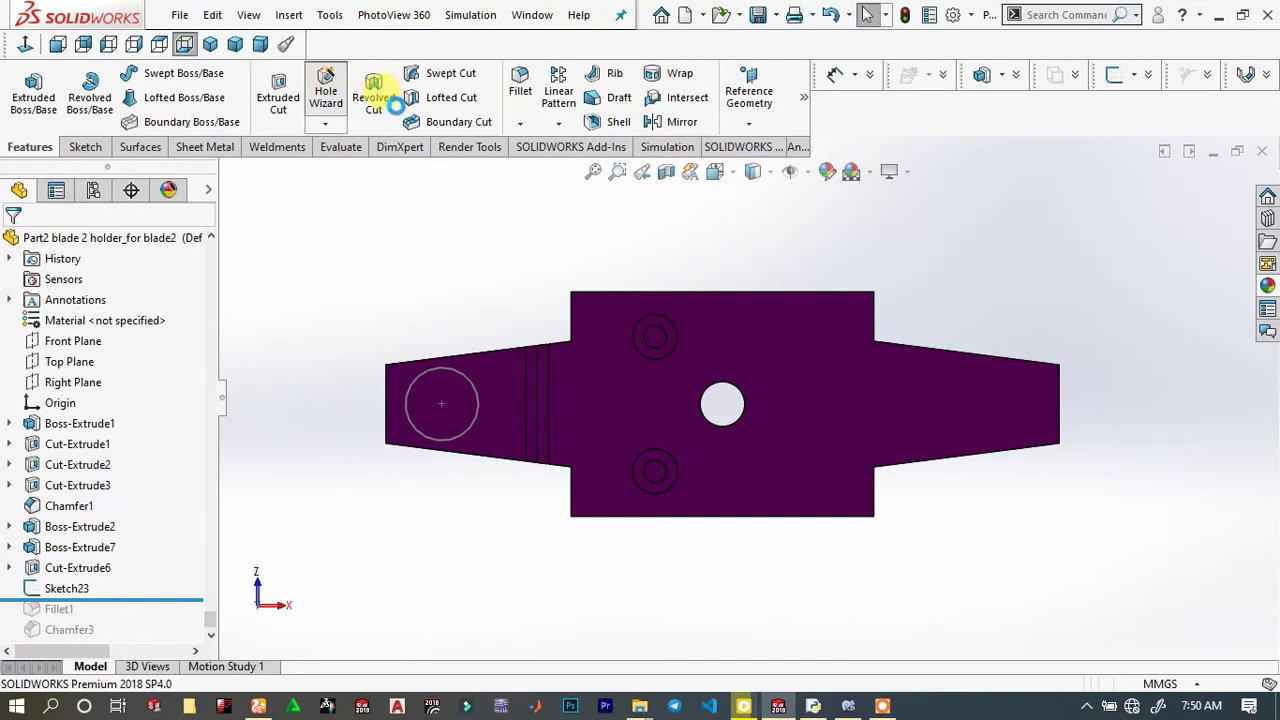
Set up a Hole Wizard hole: ANSI Metric drill size Ø1.55, blind 3 mm deep
{"action": "left_click", "coordinate": [325, 90]}
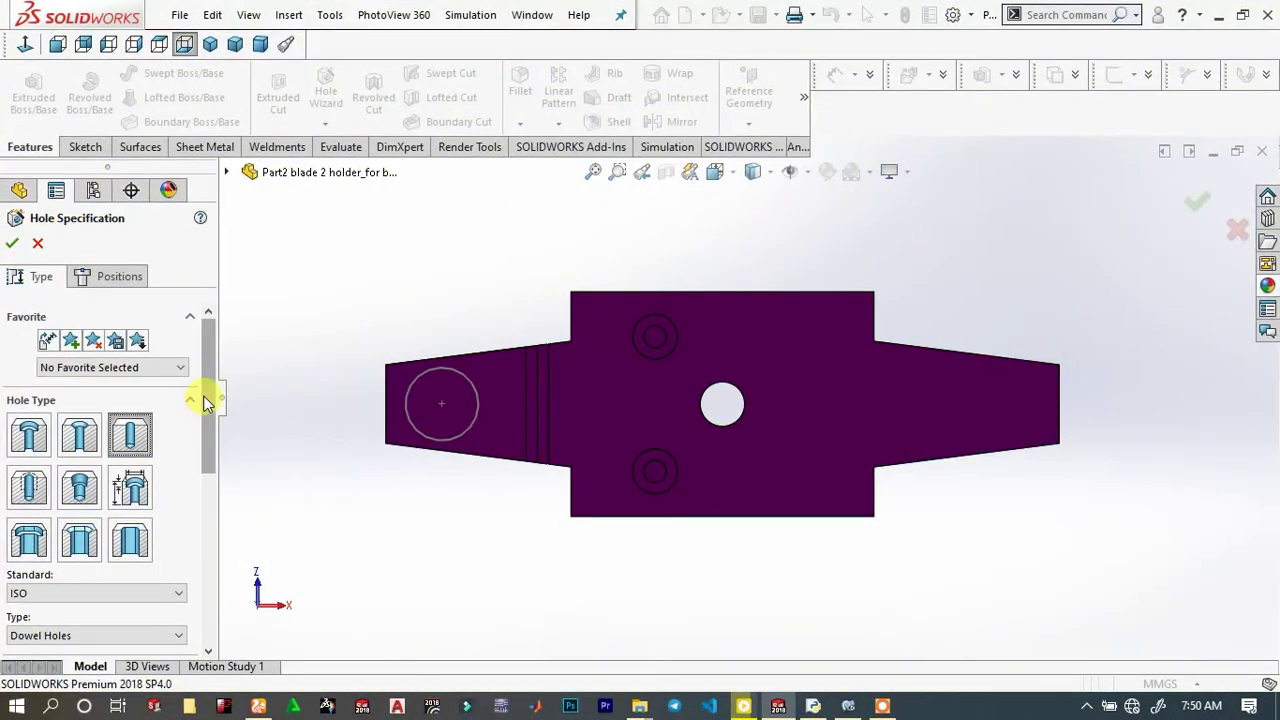
{"action": "left_click_drag", "start_coordinate": [213, 405], "coordinate": [220, 455]}
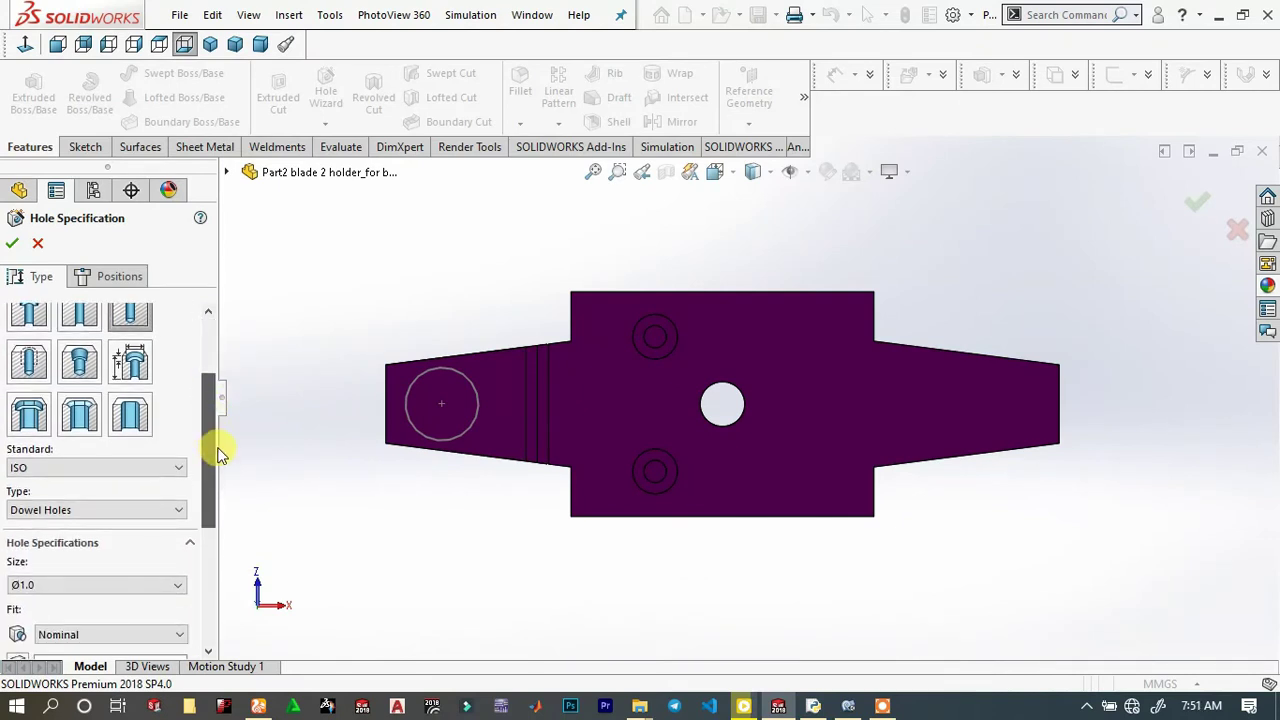
{"action": "left_click", "coordinate": [178, 465]}
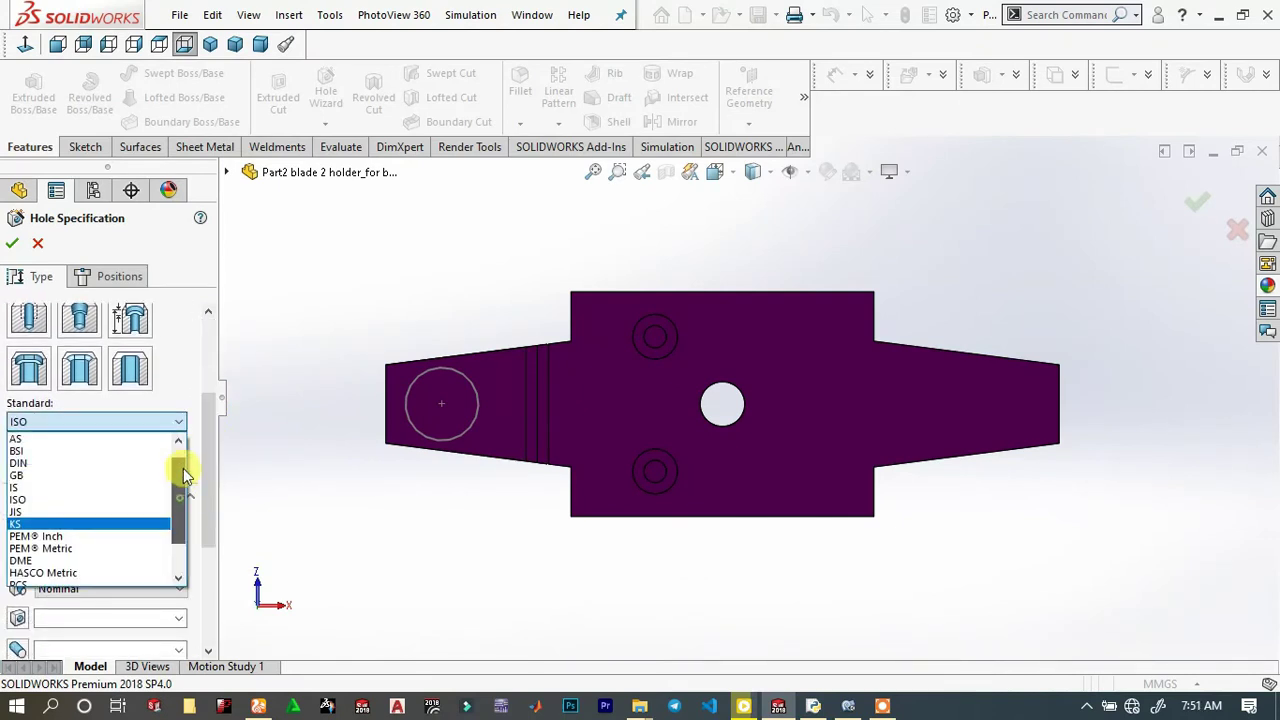
{"action": "left_click", "coordinate": [104, 451]}
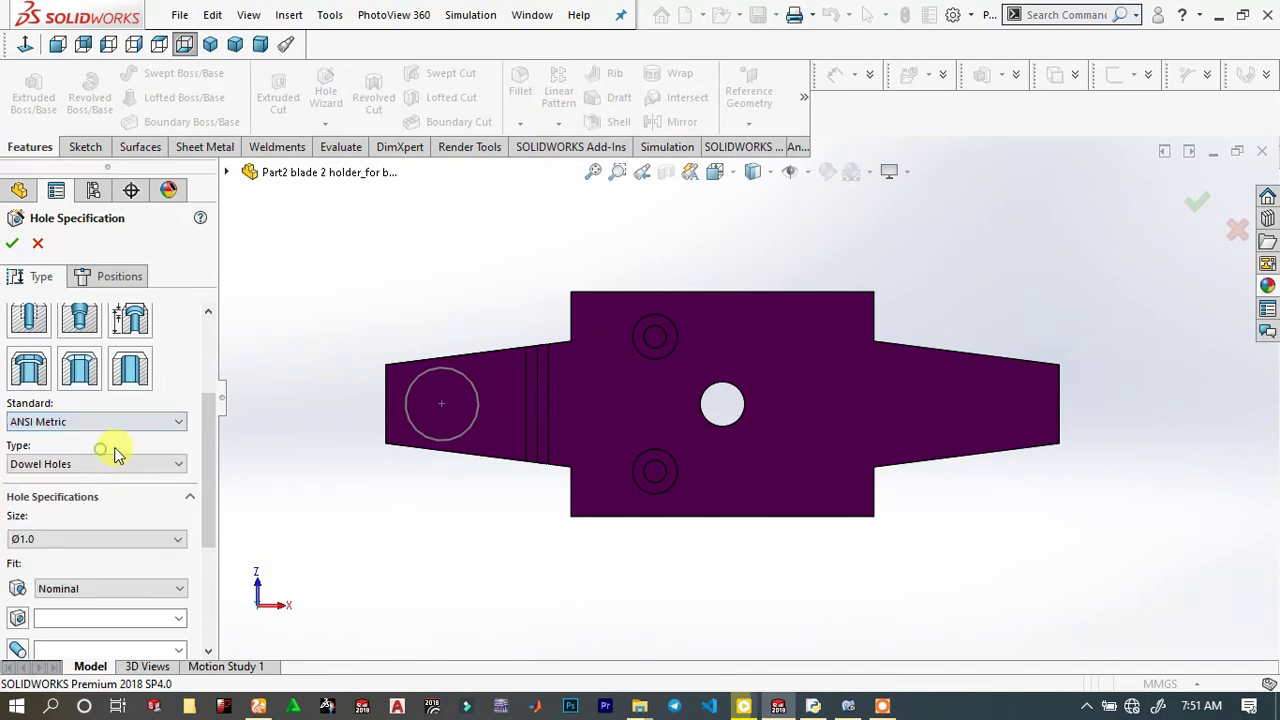
{"action": "left_click", "coordinate": [123, 463]}
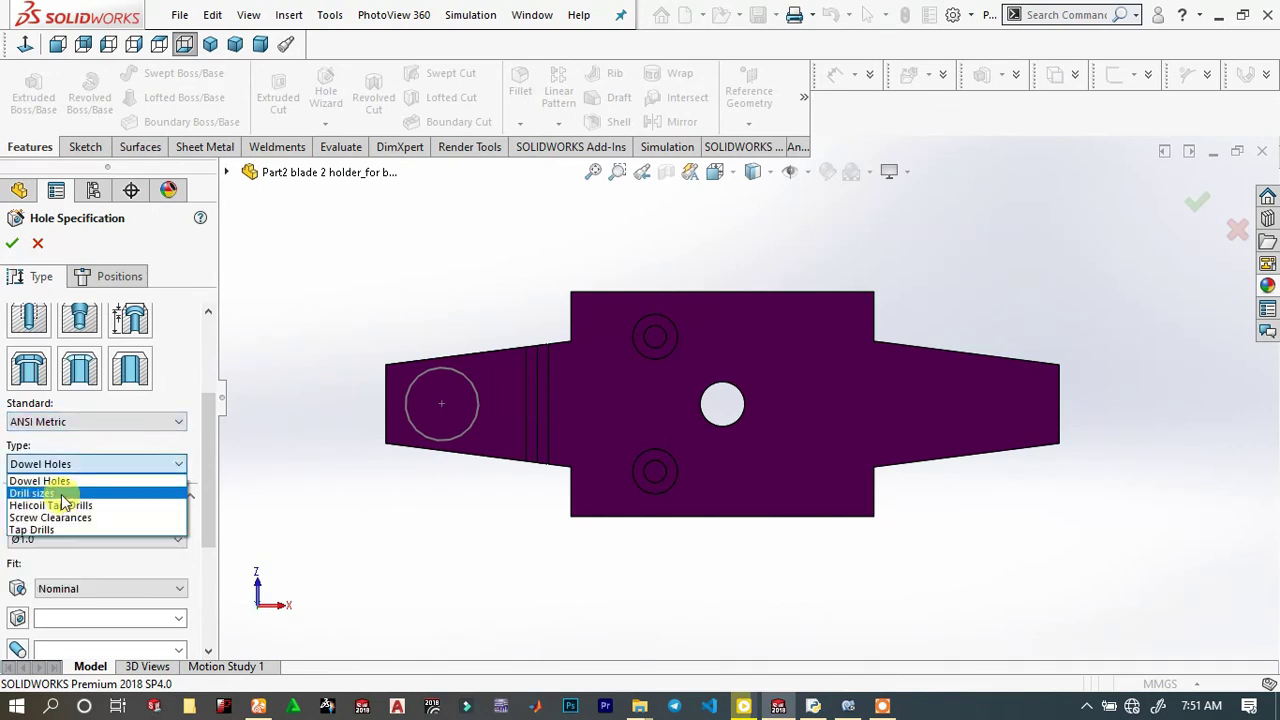
{"action": "left_click", "coordinate": [61, 493]}
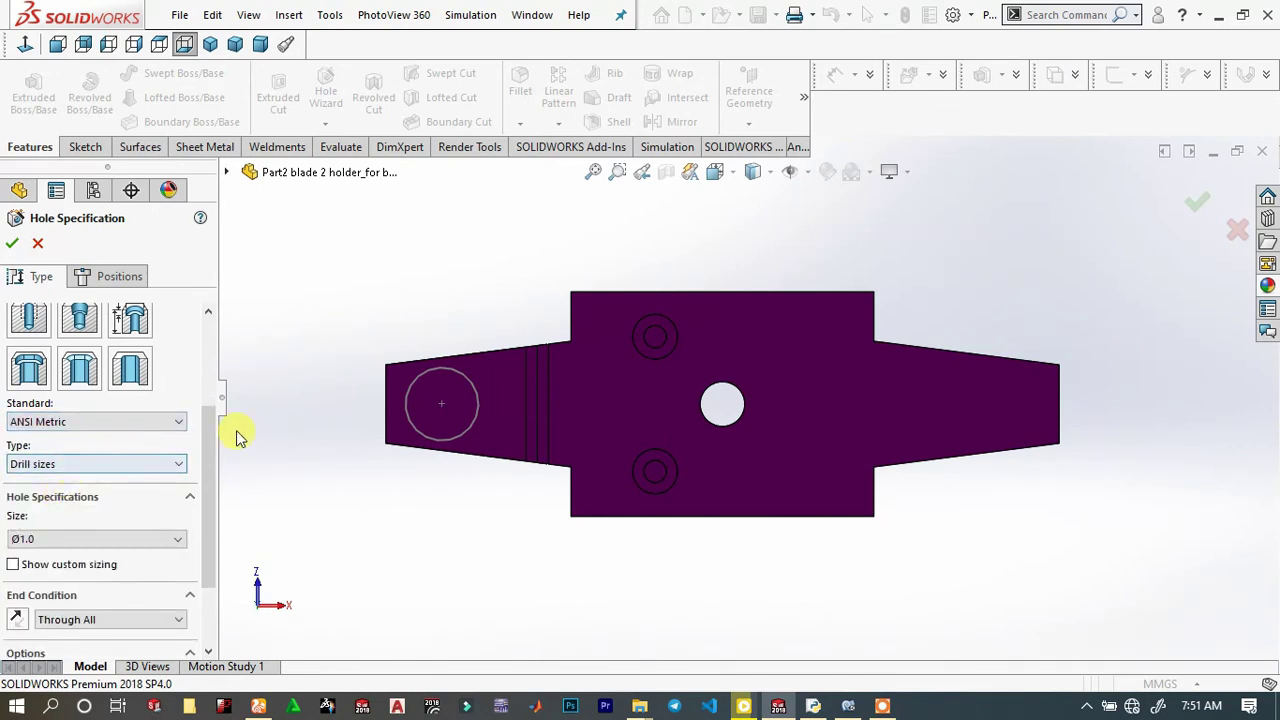
{"action": "left_click_drag", "start_coordinate": [210, 418], "coordinate": [213, 463]}
{"action": "left_click", "coordinate": [147, 441]}
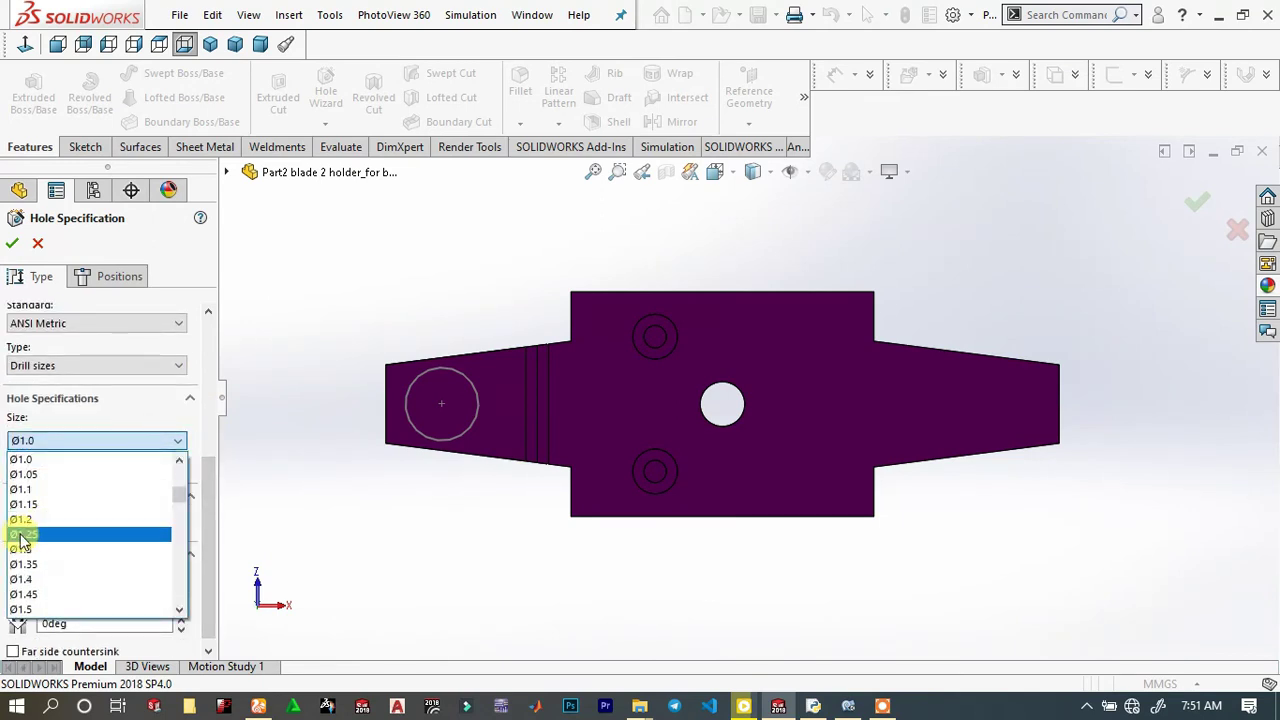
{"action": "scroll", "coordinate": [79, 544], "scroll_direction": "down", "scroll_amount": 3}
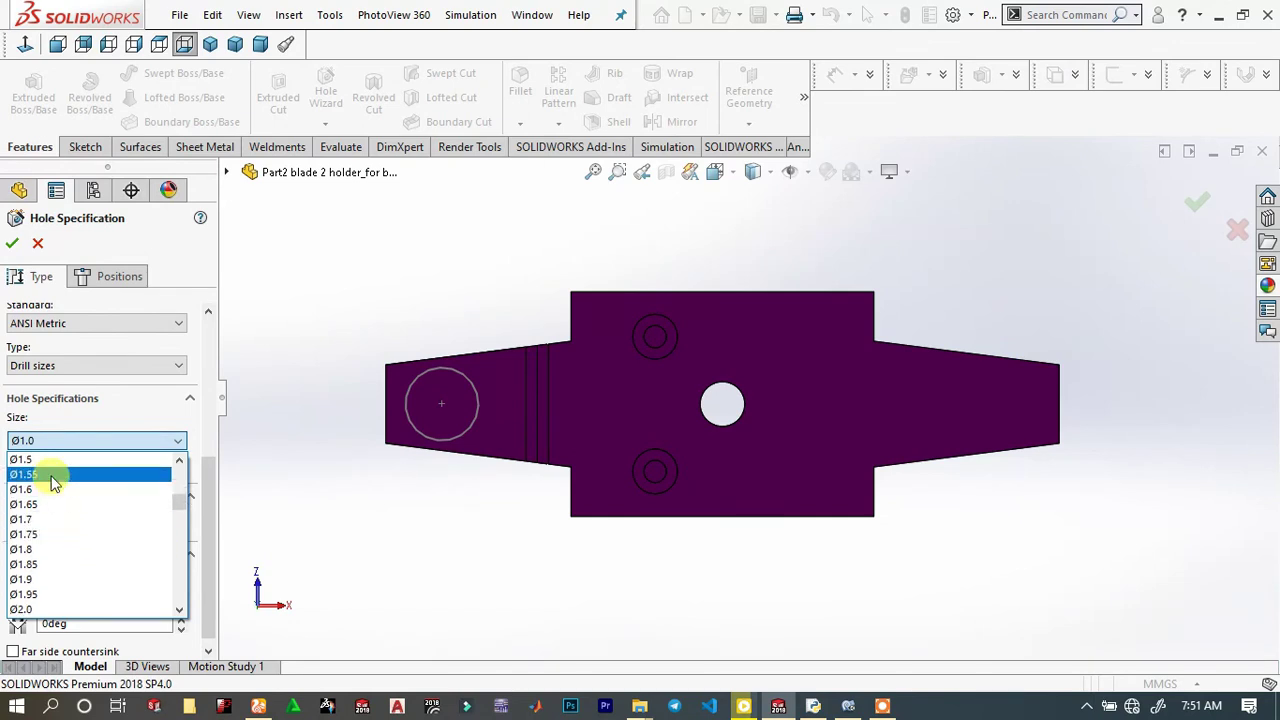
{"action": "left_click", "coordinate": [51, 476]}
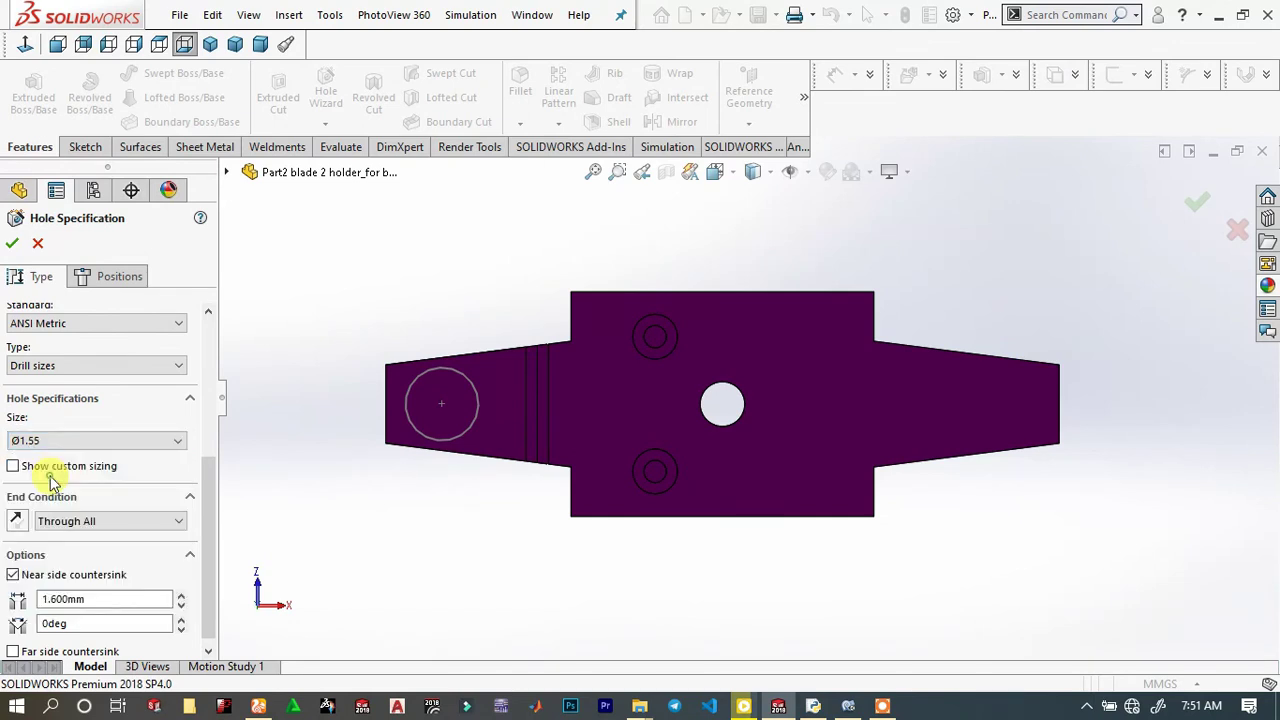
{"action": "left_click", "coordinate": [164, 521]}
{"action": "left_click", "coordinate": [50, 538]}
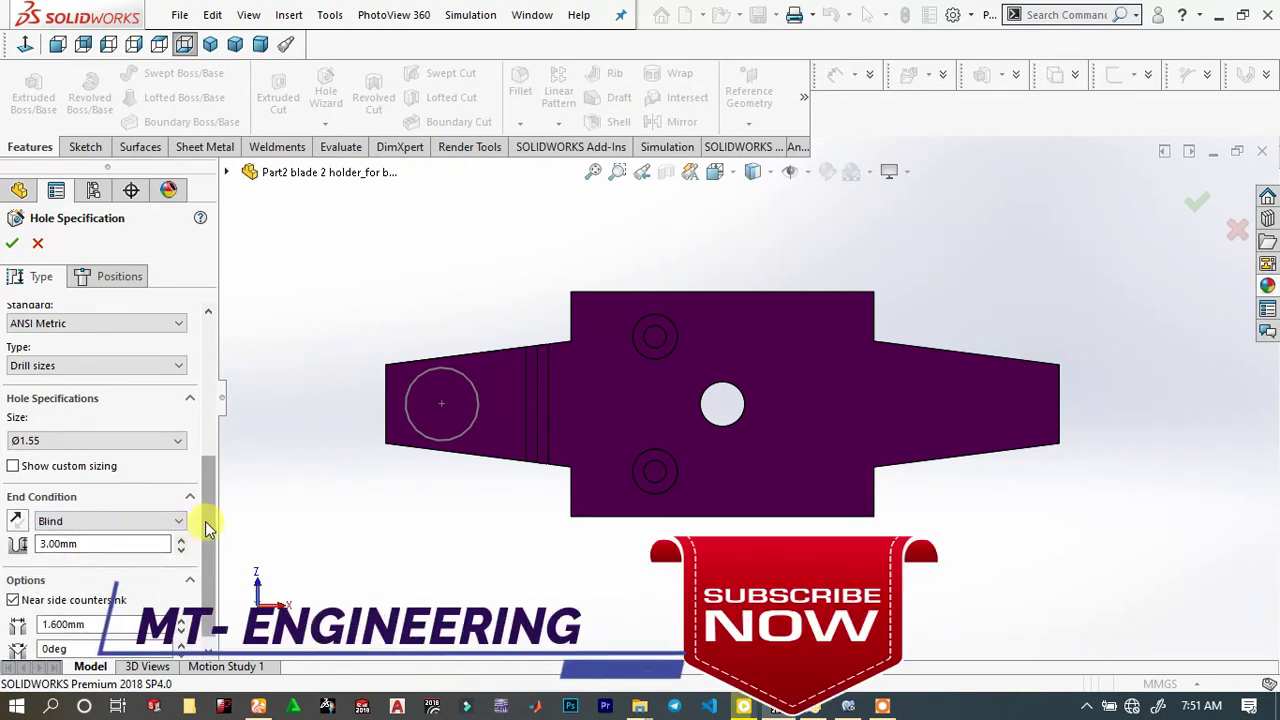
{"action": "left_click_drag", "start_coordinate": [205, 521], "coordinate": [205, 336]}
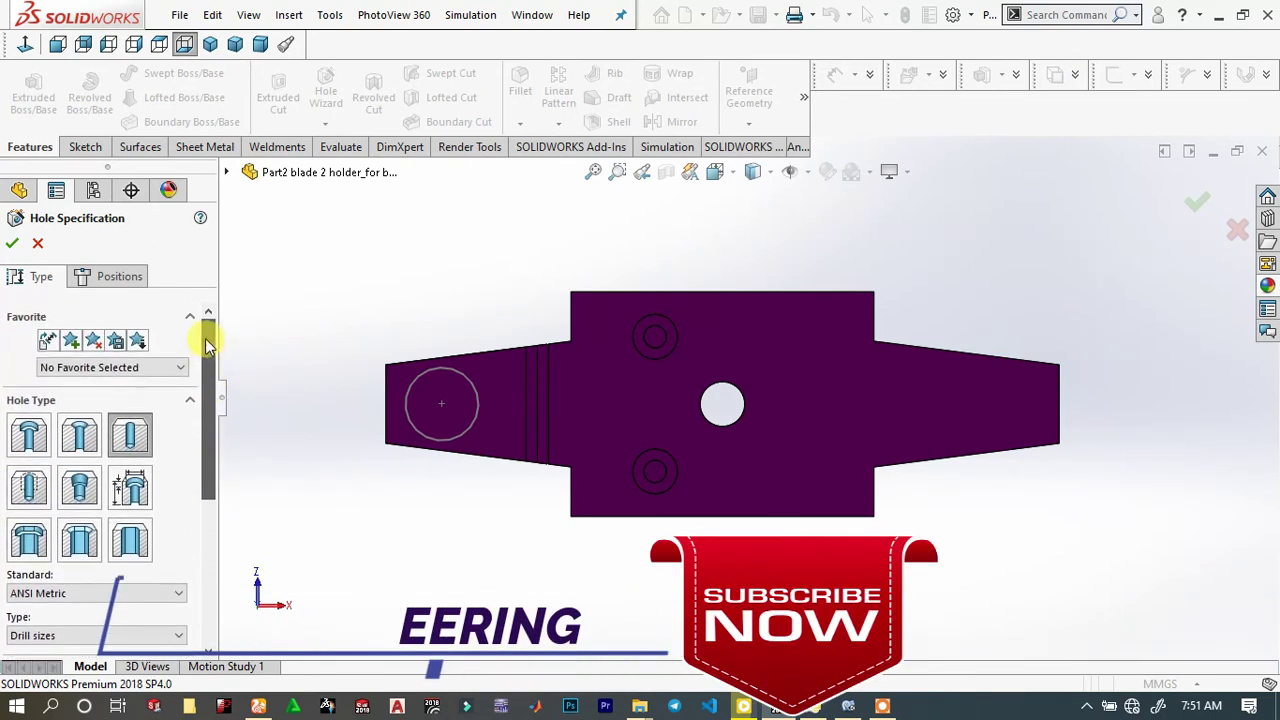
Position the Ø1.55 hole at the wing circle's centre and create it
{"action": "left_click", "coordinate": [120, 276]}
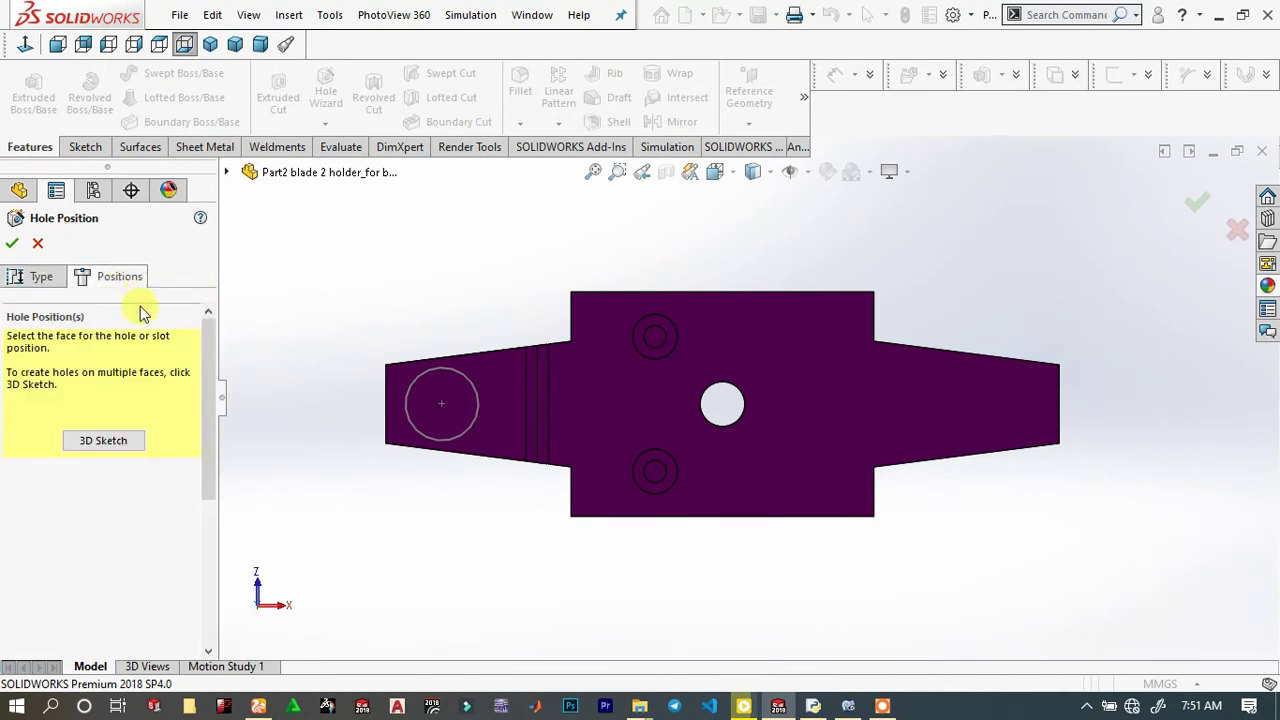
{"action": "left_click", "coordinate": [439, 399]}
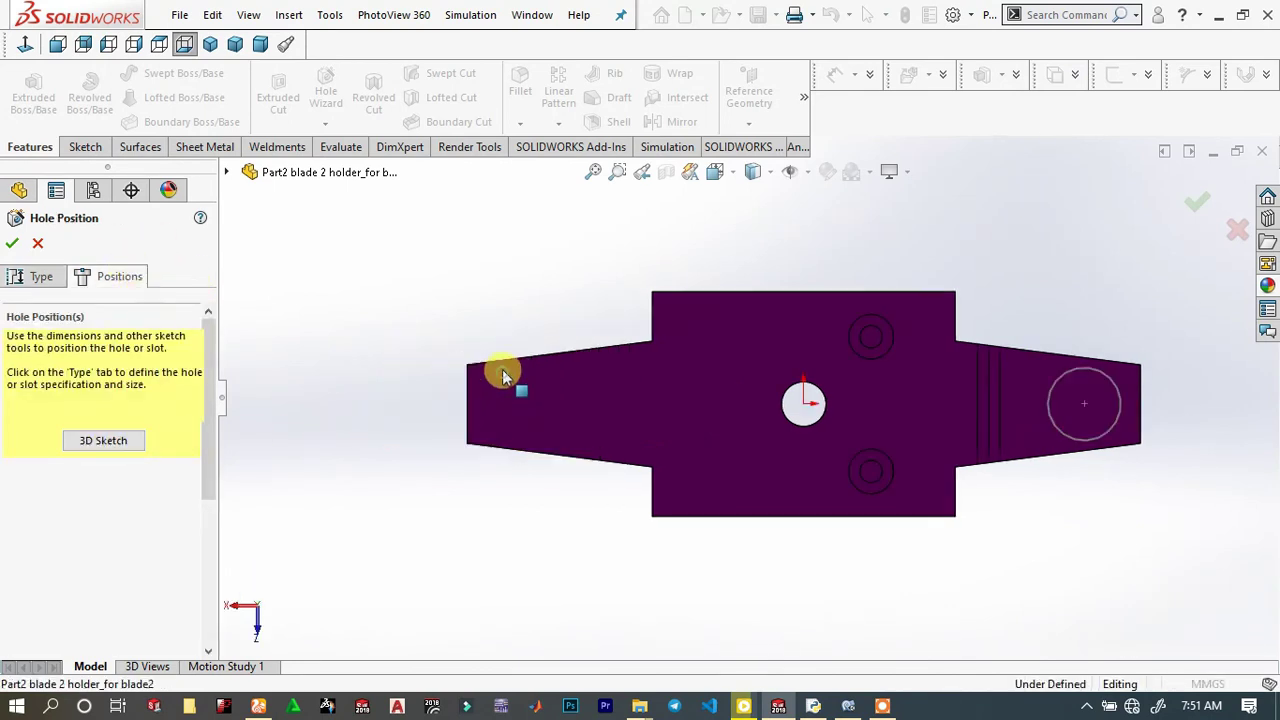
{"action": "scroll", "coordinate": [1045, 412], "scroll_direction": "down", "scroll_amount": 4}
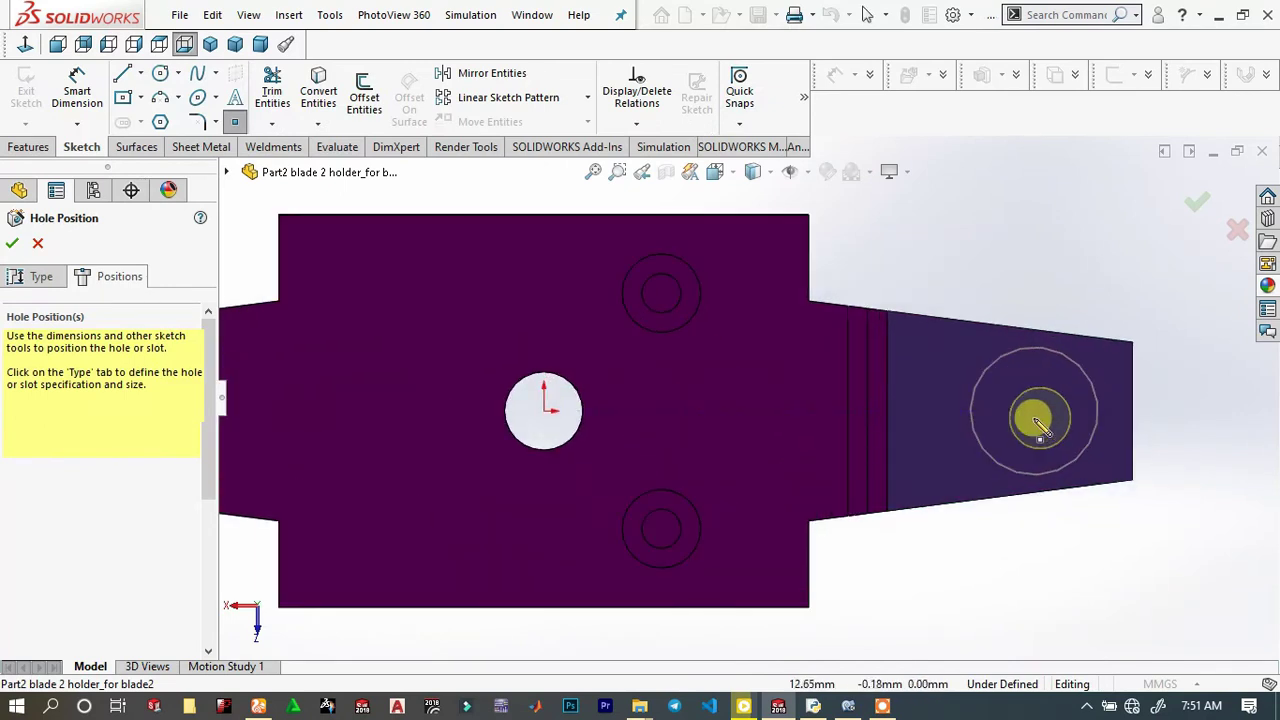
{"action": "left_click", "coordinate": [1035, 411]}
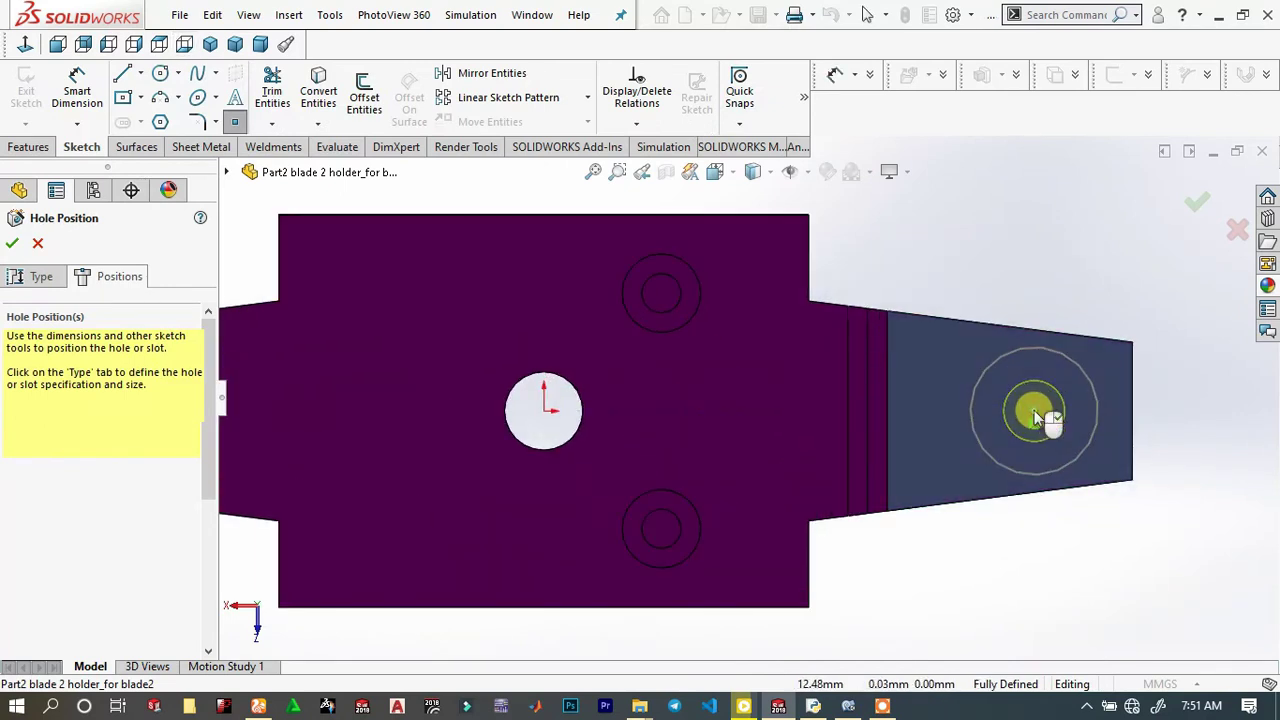
{"action": "left_click", "coordinate": [13, 244]}
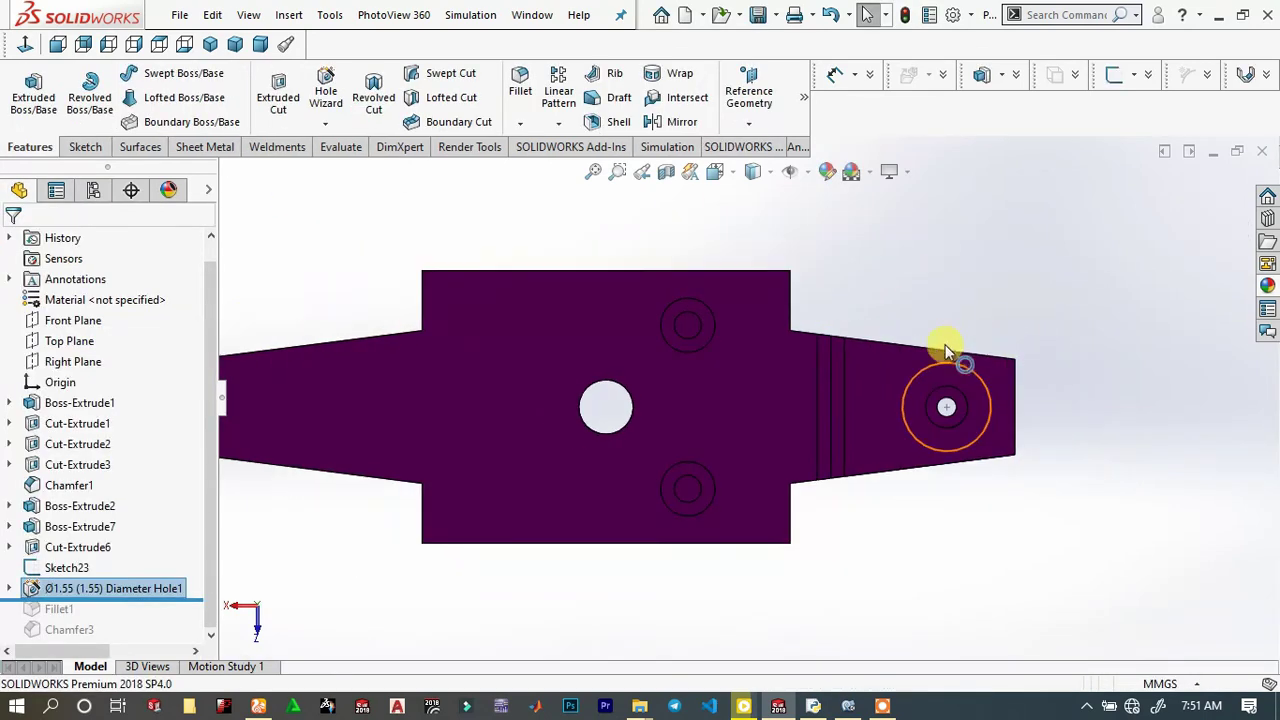
Orbit the part to inspect the new hole, trying selections in the feature tree
{"action": "middle_click_drag", "start_coordinate": [946, 350], "coordinate": [574, 300]}
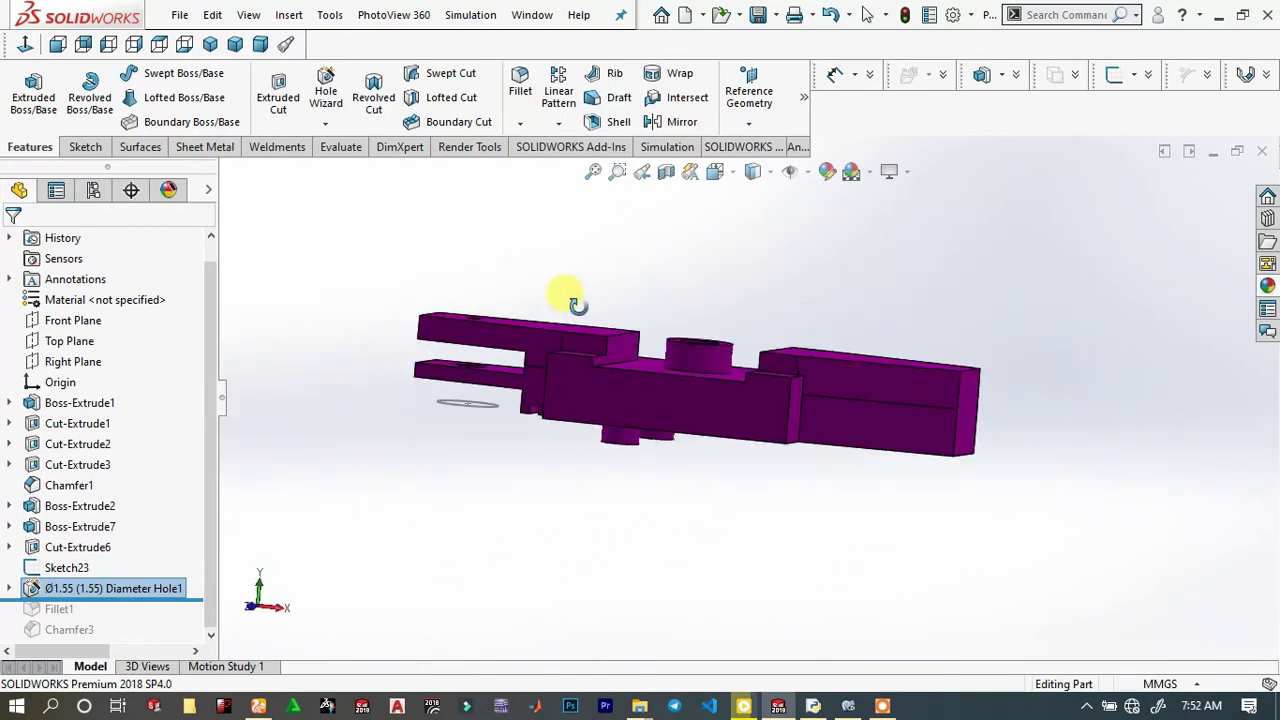
{"action": "left_click", "coordinate": [480, 410]}
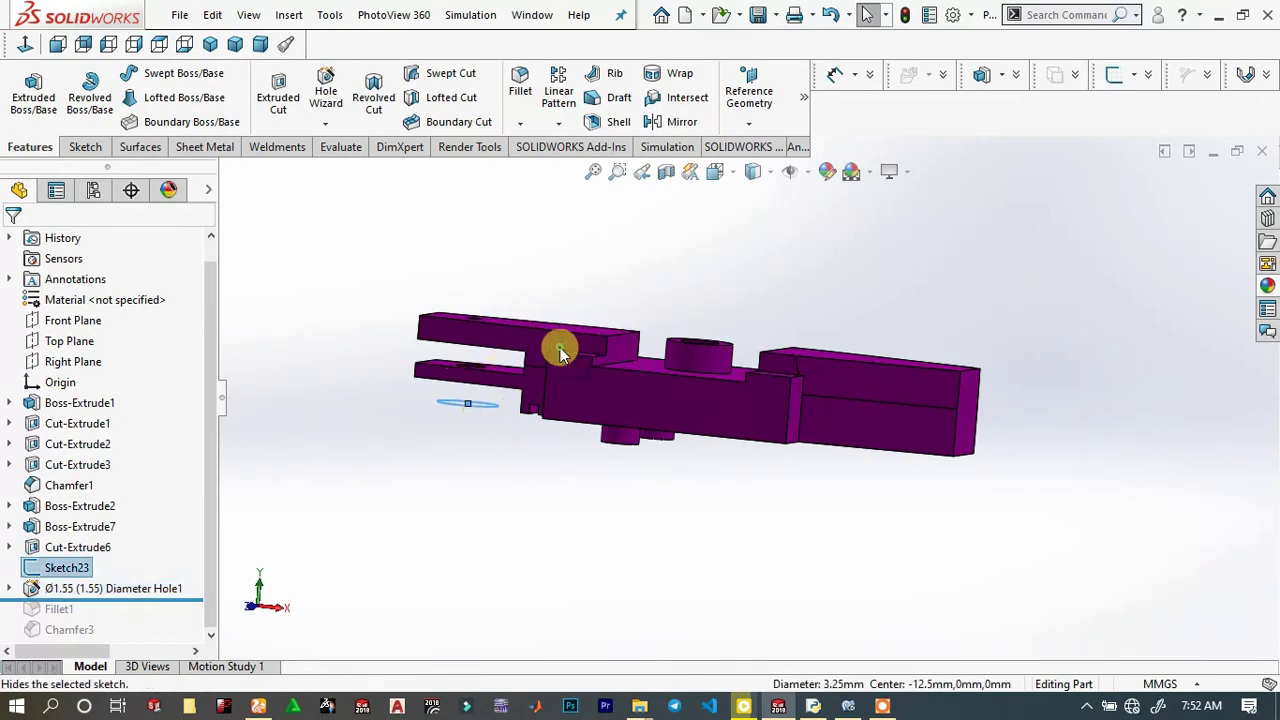
{"action": "scroll", "coordinate": [706, 380], "scroll_direction": "down", "scroll_amount": 2}
{"action": "middle_click_drag", "start_coordinate": [623, 381], "coordinate": [822, 430]}
{"action": "middle_click_drag", "start_coordinate": [740, 313], "coordinate": [700, 363]}
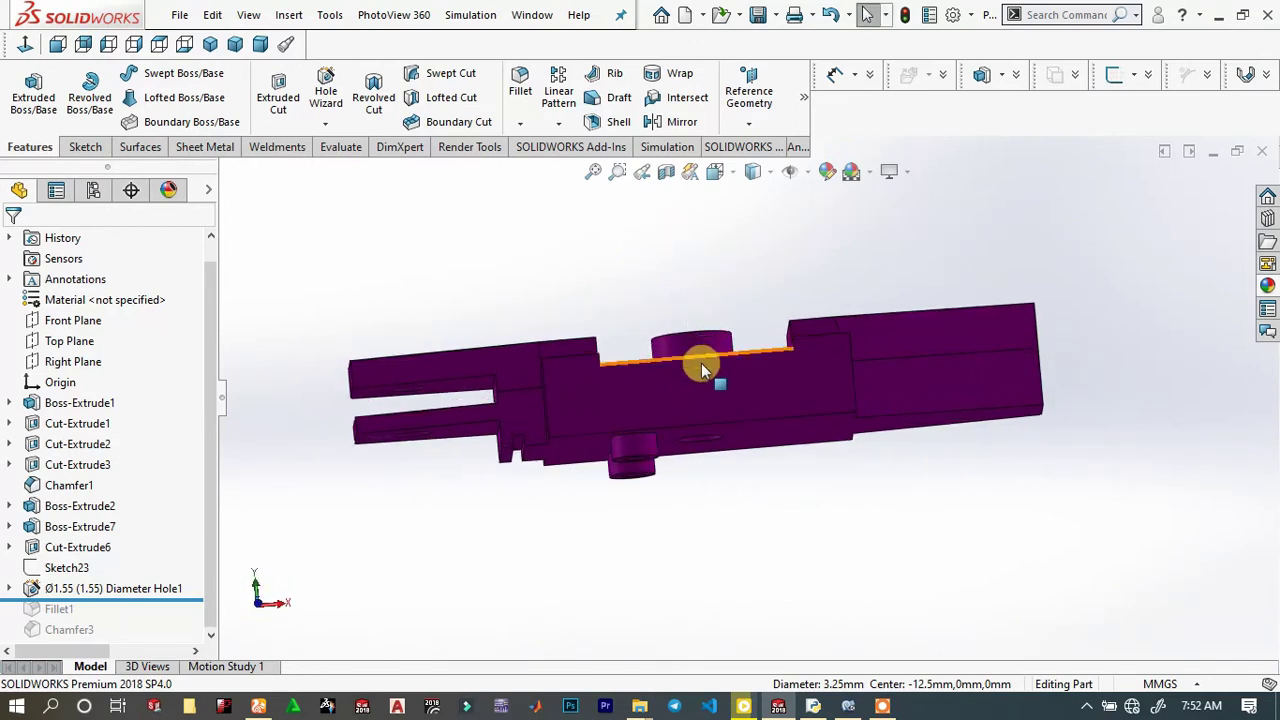
{"action": "left_click", "coordinate": [40, 589]}
{"action": "left_click", "coordinate": [8, 548]}
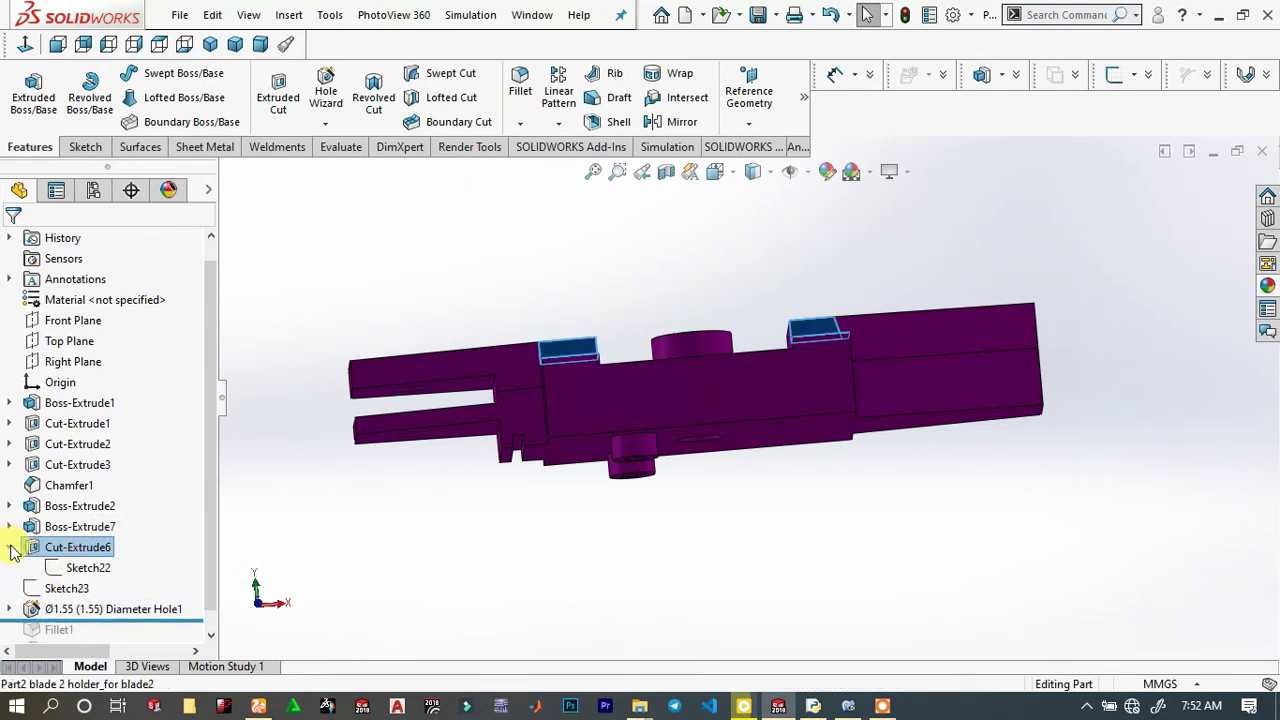
{"action": "left_click", "coordinate": [76, 549]}
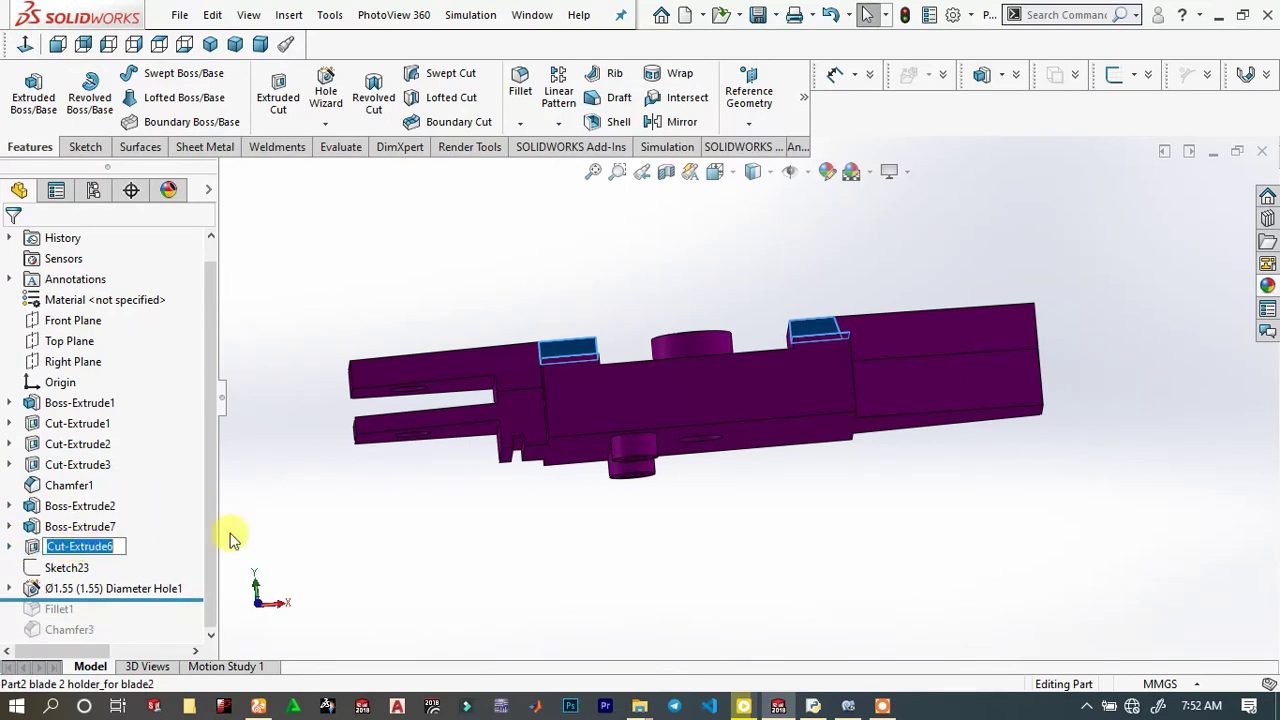
Select Boss-Extrude2, Cut-Extrude3 and the Ø1.55 Diameter Hole1 together
{"action": "middle_click_drag", "start_coordinate": [560, 393], "coordinate": [578, 481]}
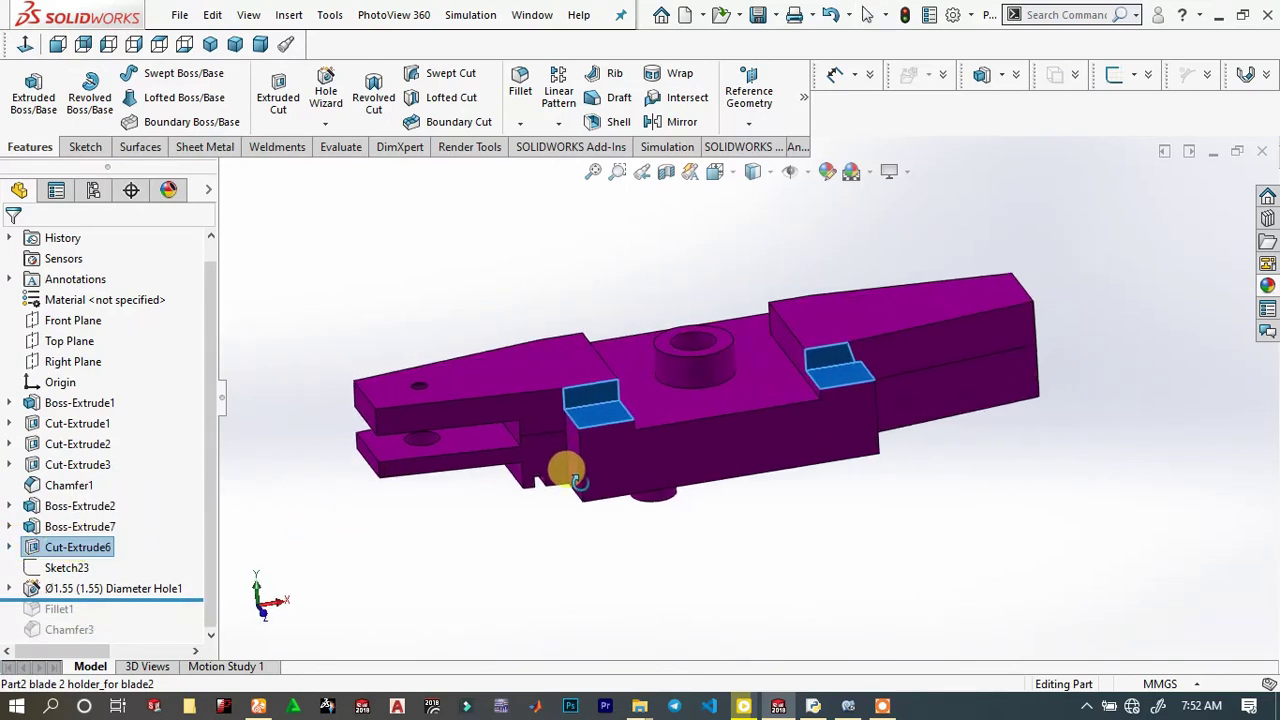
{"action": "left_click", "coordinate": [407, 528]}
{"action": "left_click", "coordinate": [78, 527]}
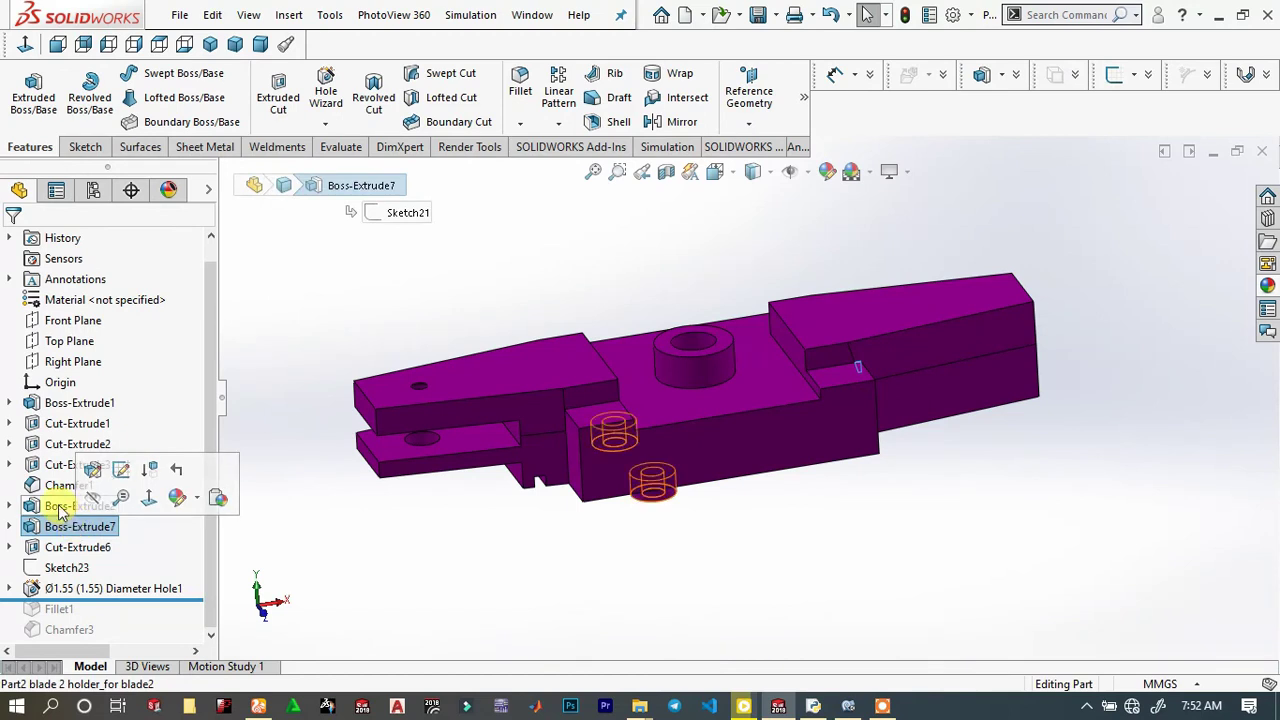
{"action": "left_click", "coordinate": [60, 505]}
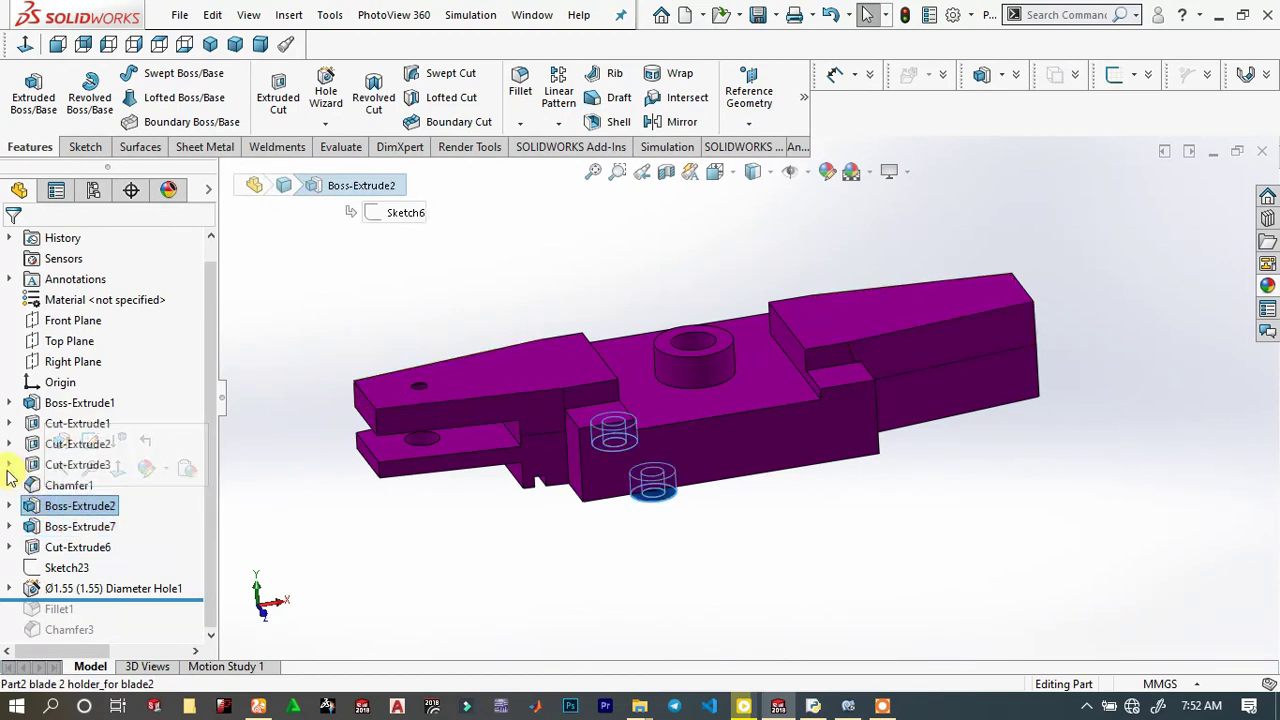
{"action": "left_click", "coordinate": [32, 464]}
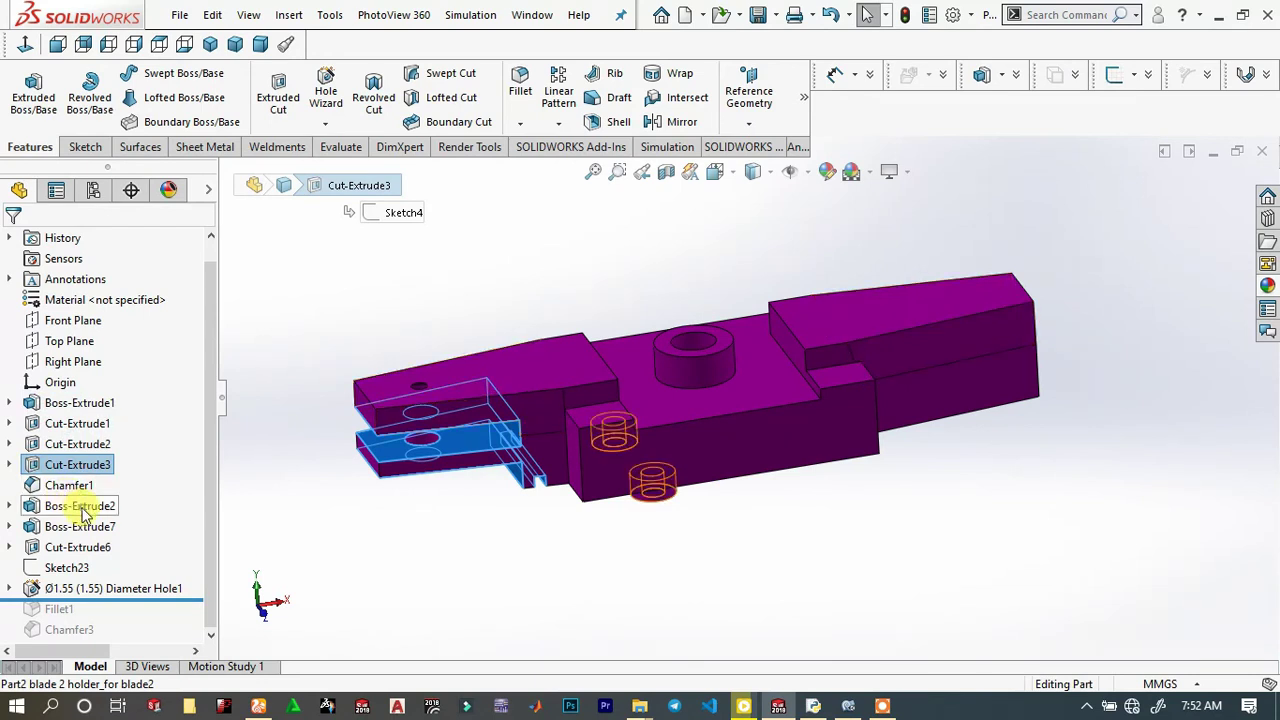
{"action": "left_click", "coordinate": [86, 590], "text": "ctrl"}
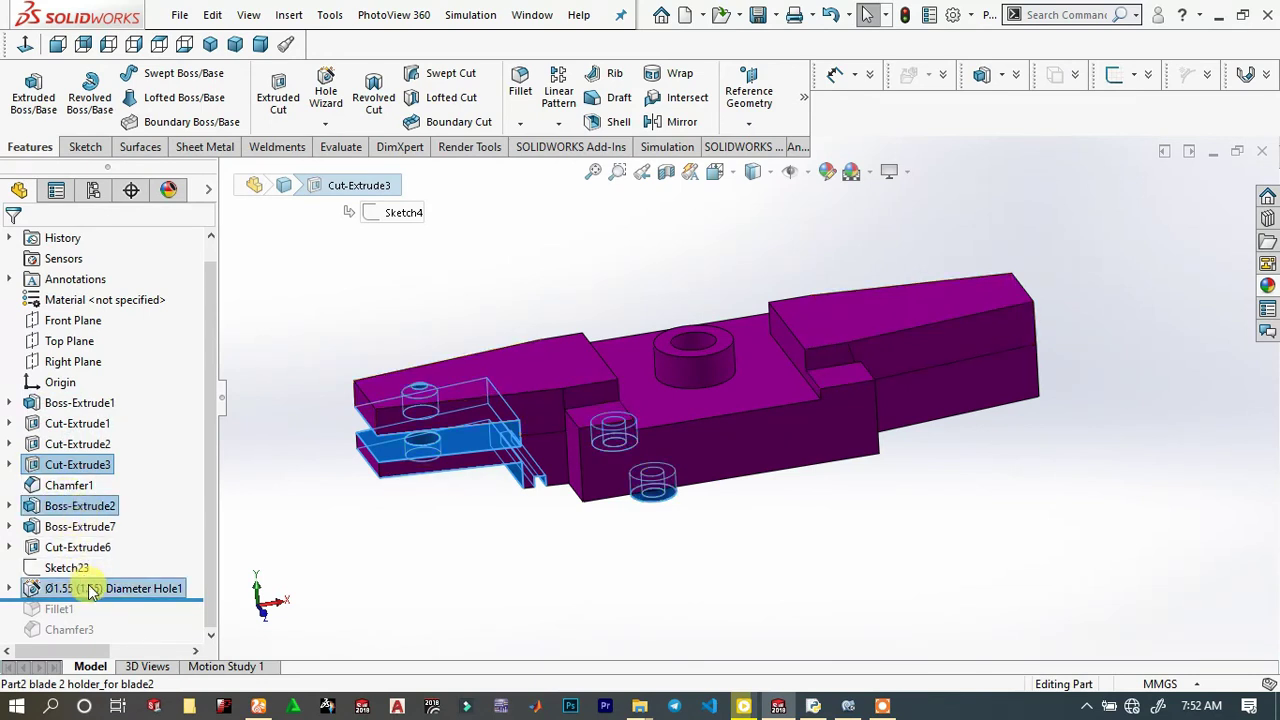
Mirror Cut-Extrude3, Boss-Extrude2 and the Ø1.55 hole about the Right Plane
{"action": "left_click", "coordinate": [679, 124]}
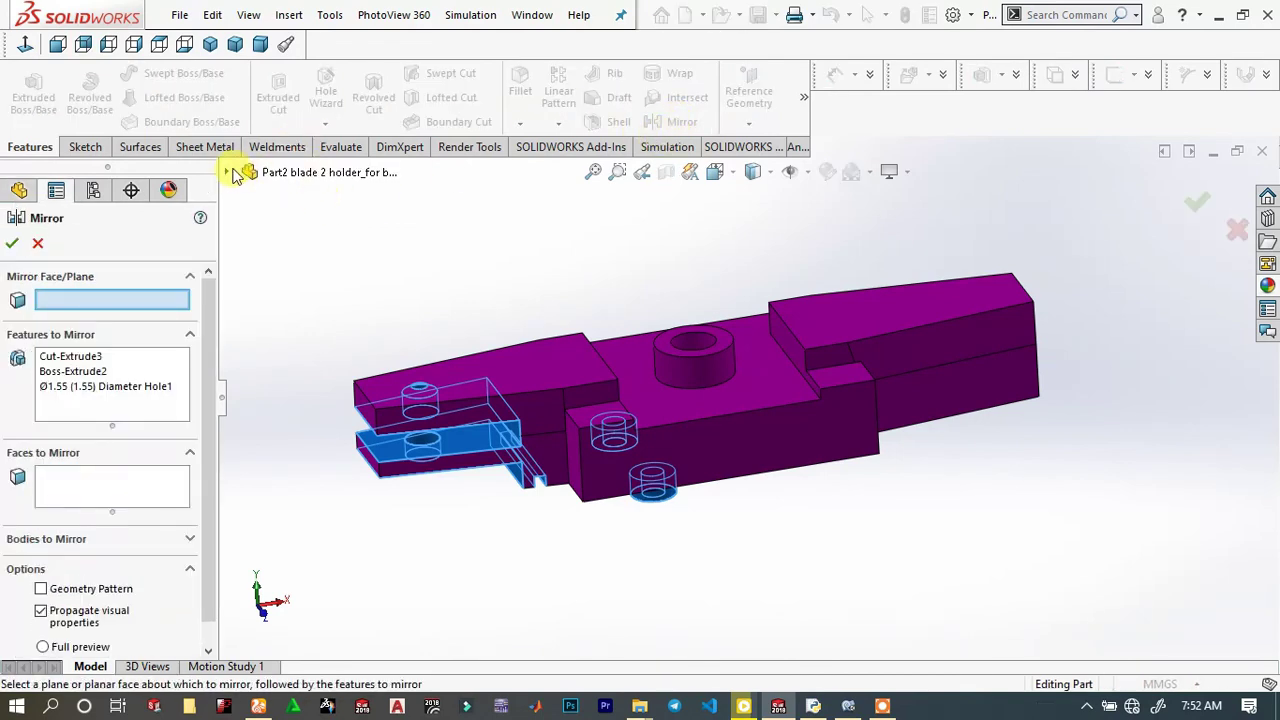
{"action": "left_click", "coordinate": [228, 174]}
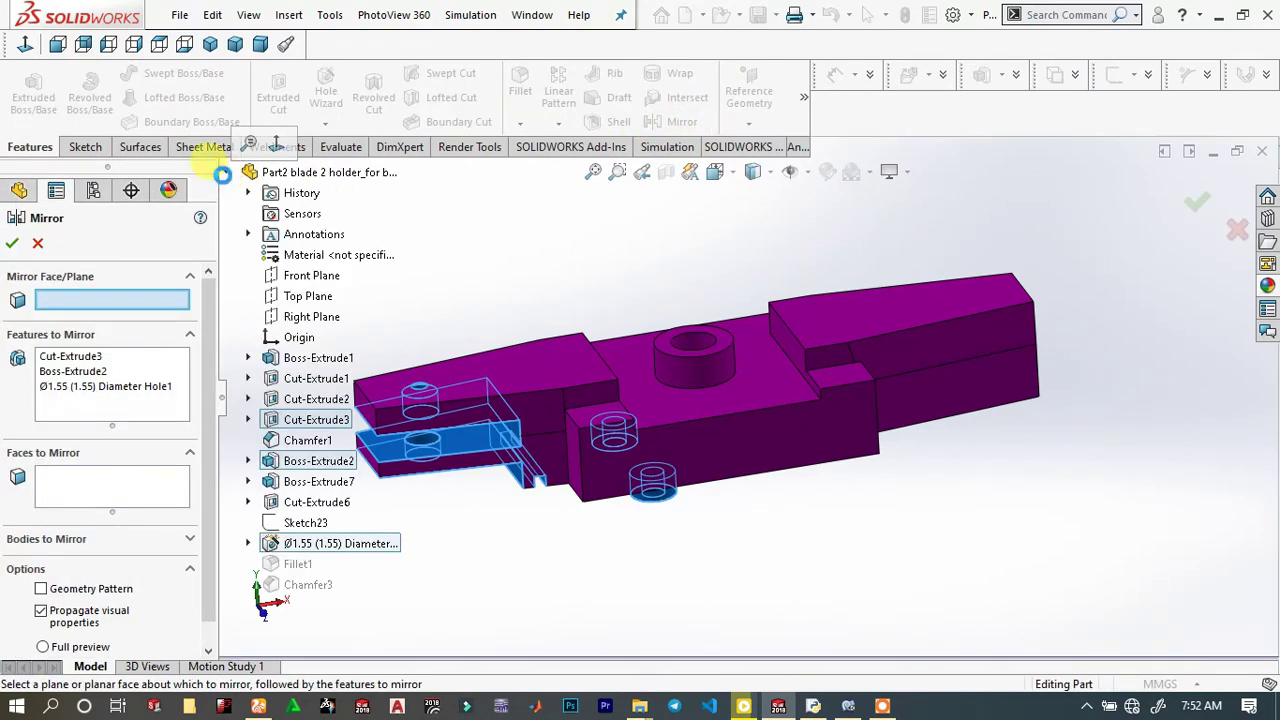
{"action": "left_click", "coordinate": [303, 315]}
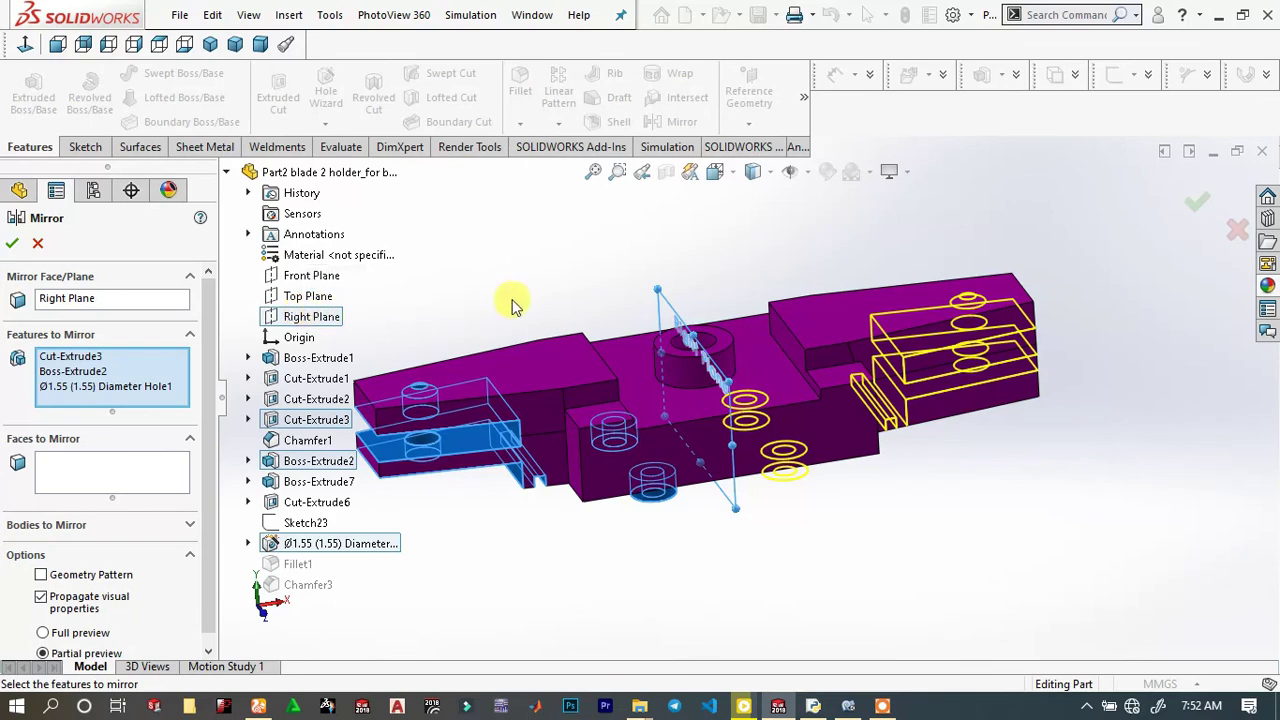
{"action": "left_click", "coordinate": [11, 243]}
{"action": "middle_click_drag", "start_coordinate": [1010, 290], "coordinate": [591, 457]}
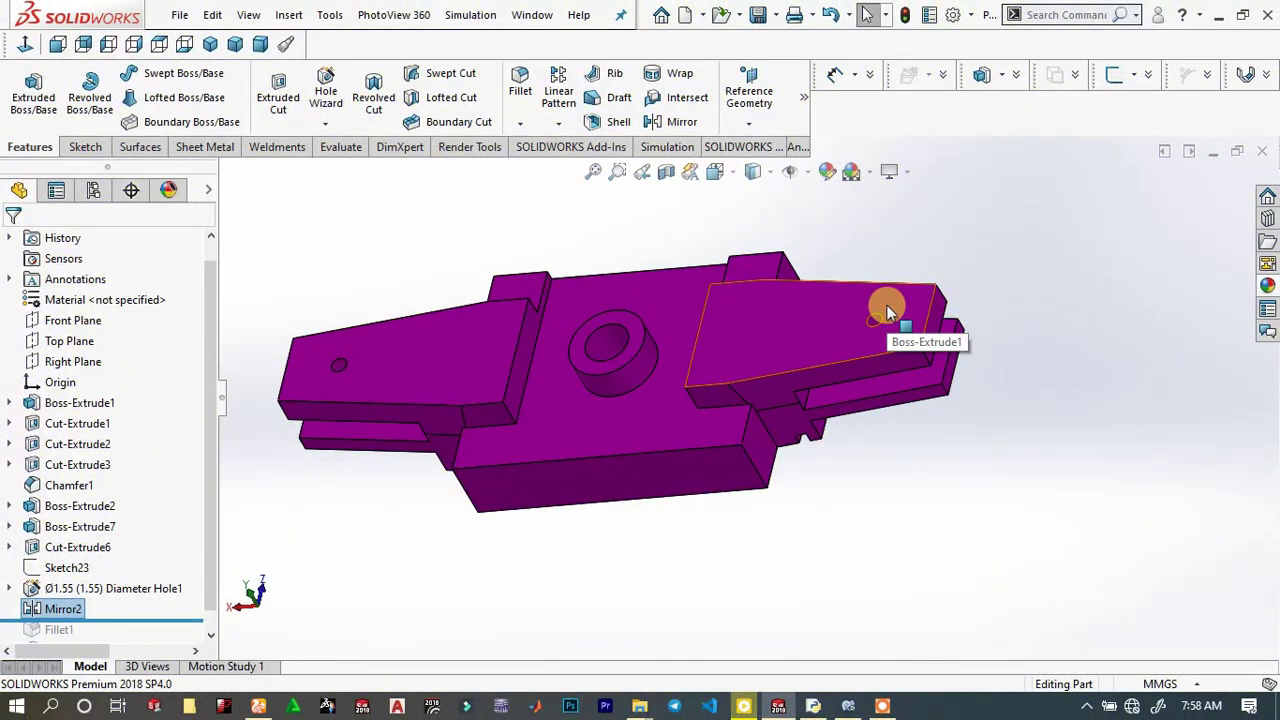
Sketch on the underside and convert the central hole's edge into a circle
{"action": "middle_click_drag", "start_coordinate": [838, 347], "coordinate": [631, 437]}
{"action": "left_click", "coordinate": [618, 366]}
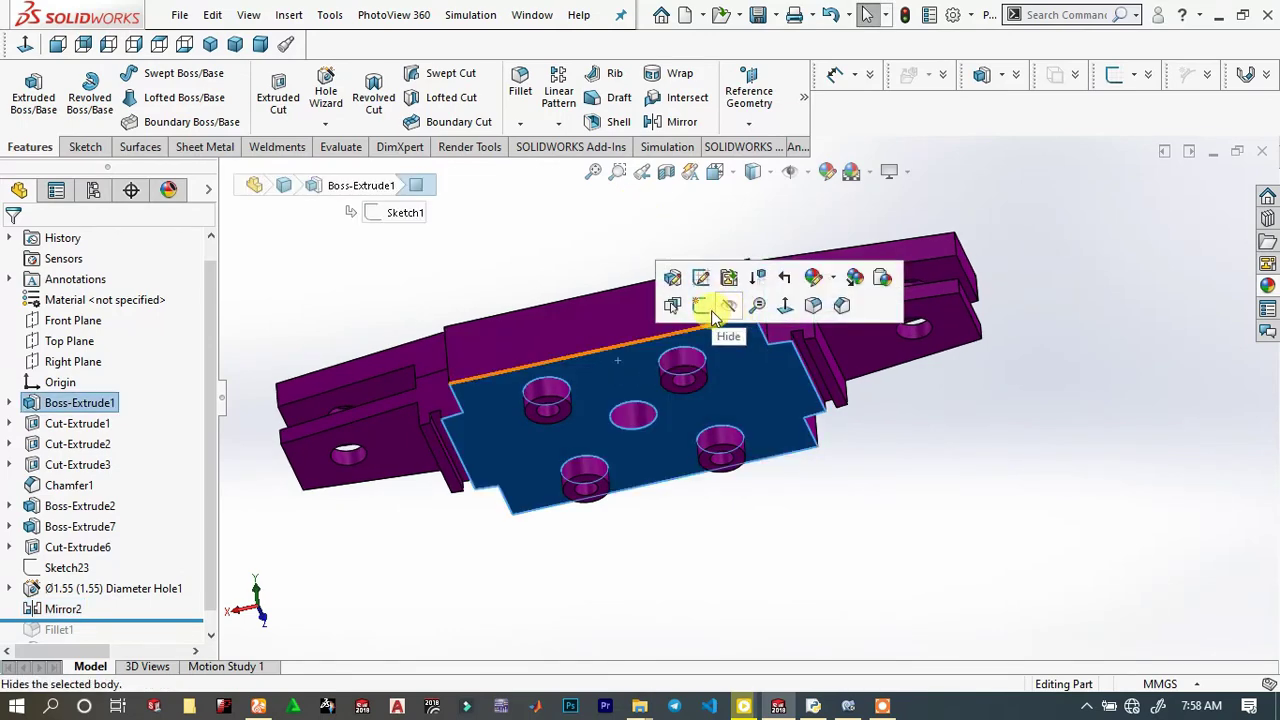
{"action": "left_click", "coordinate": [700, 307]}
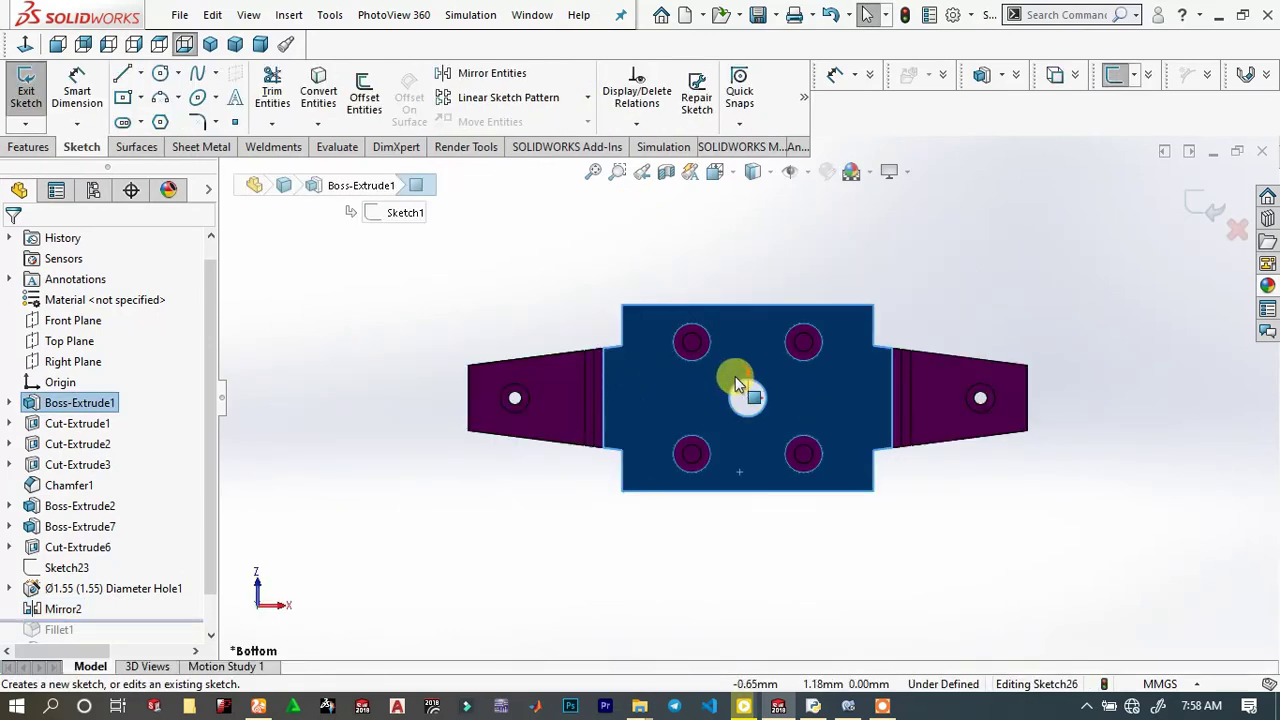
{"action": "left_click", "coordinate": [740, 390]}
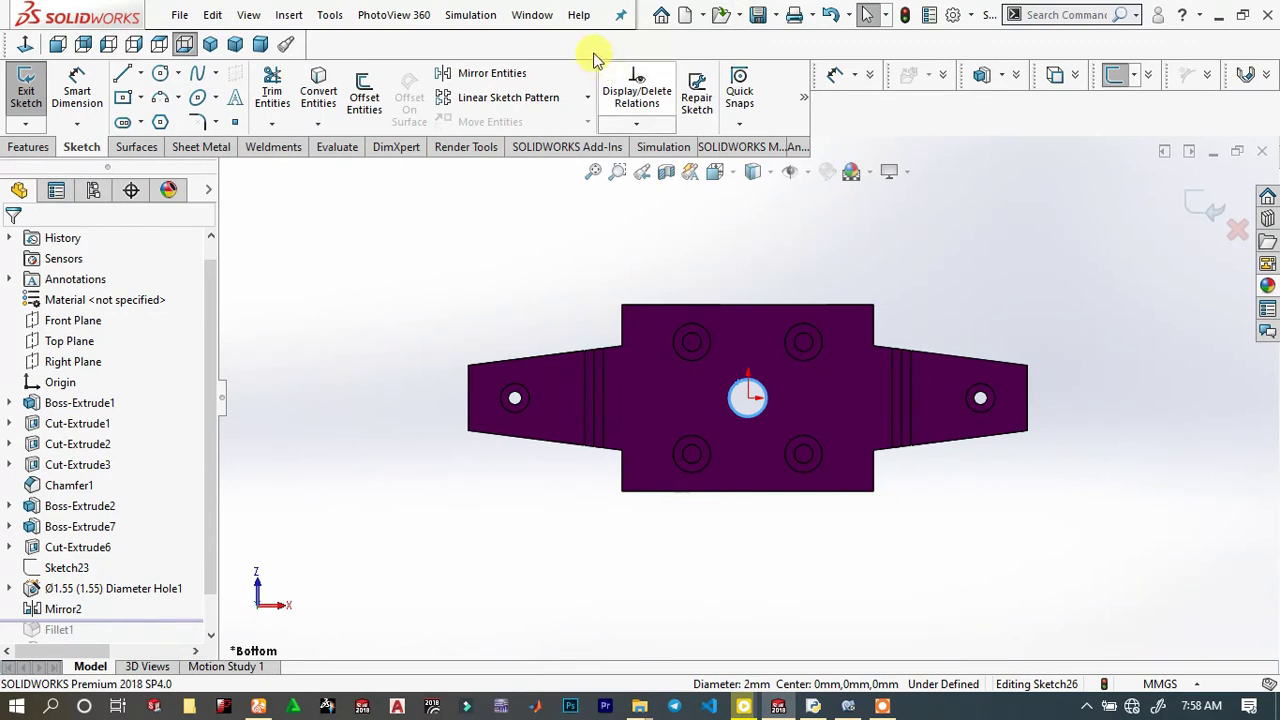
{"action": "left_click", "coordinate": [318, 80]}
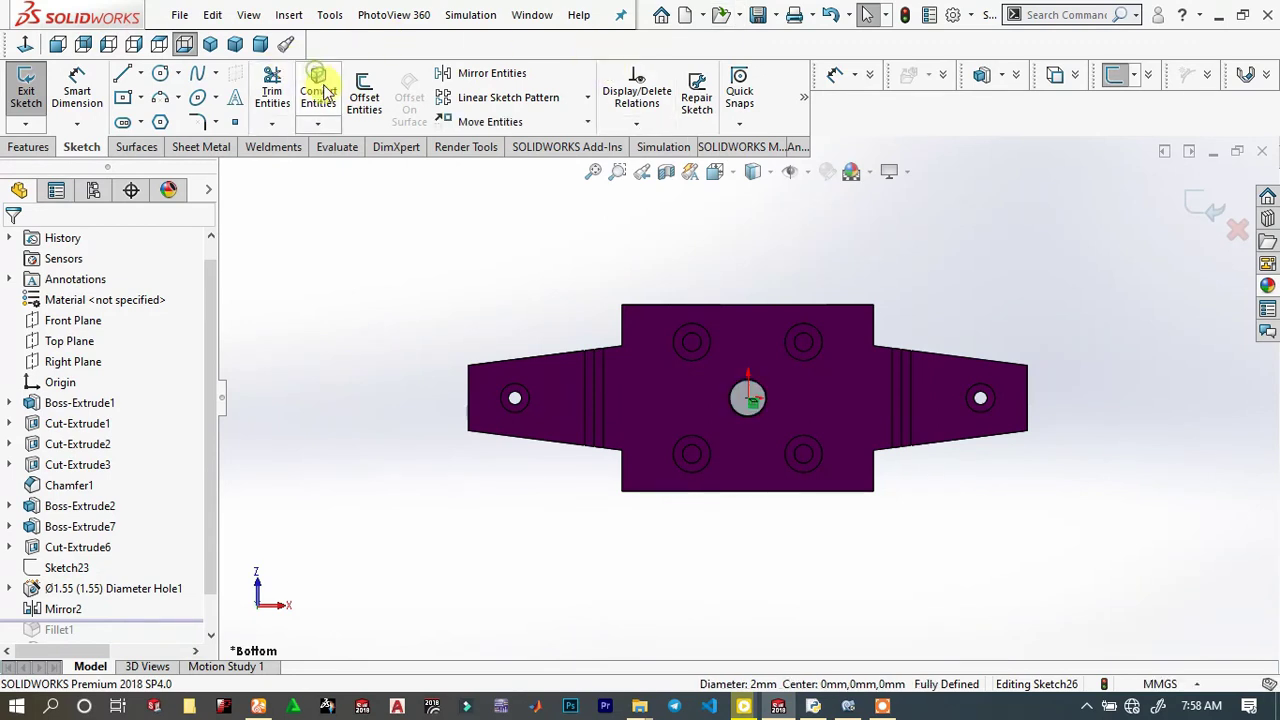
Extrude the circle 1.00 mm with 1° draft as a 0.40 mm thin-walled ring
{"action": "left_click", "coordinate": [47, 146]}
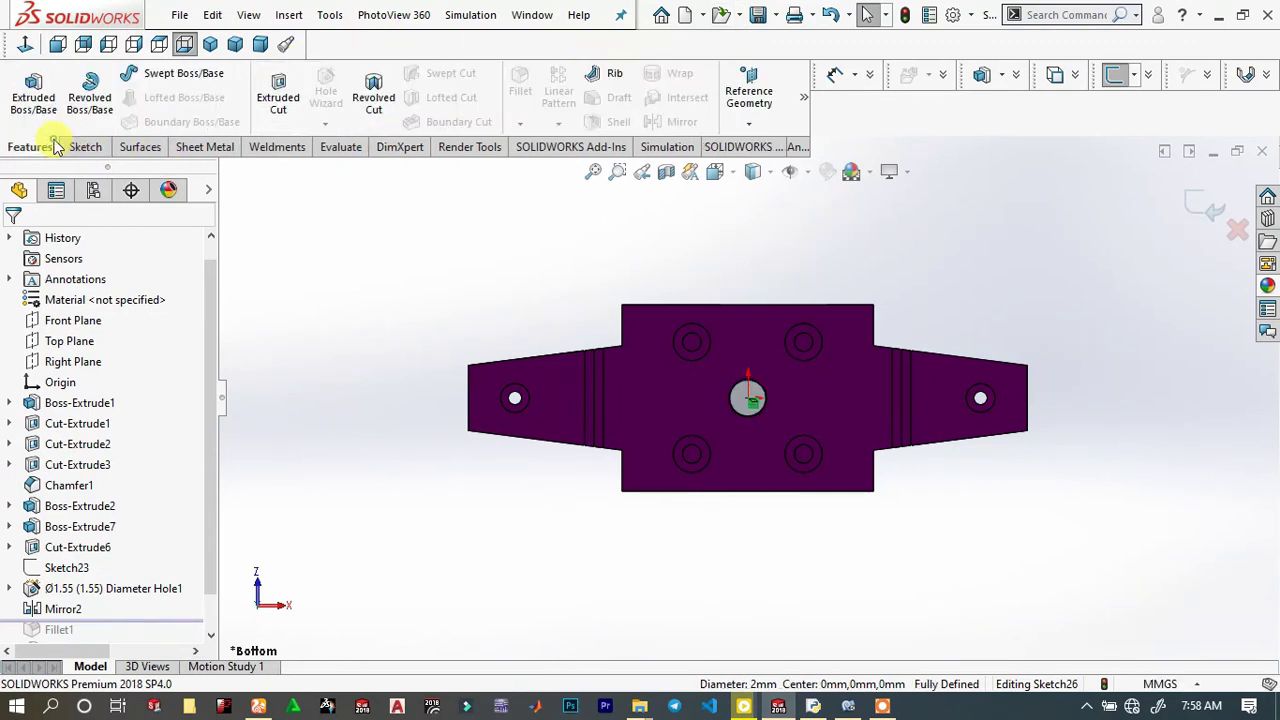
{"action": "left_click", "coordinate": [27, 95]}
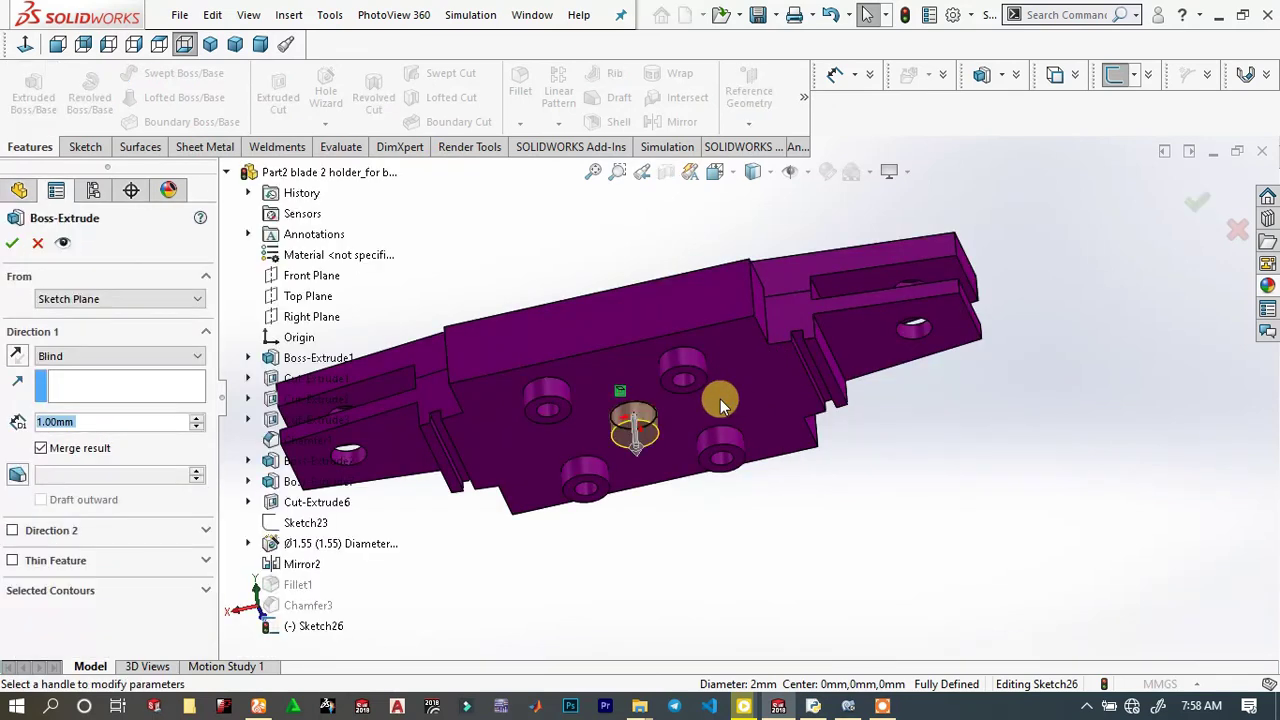
{"action": "left_click", "coordinate": [19, 476]}
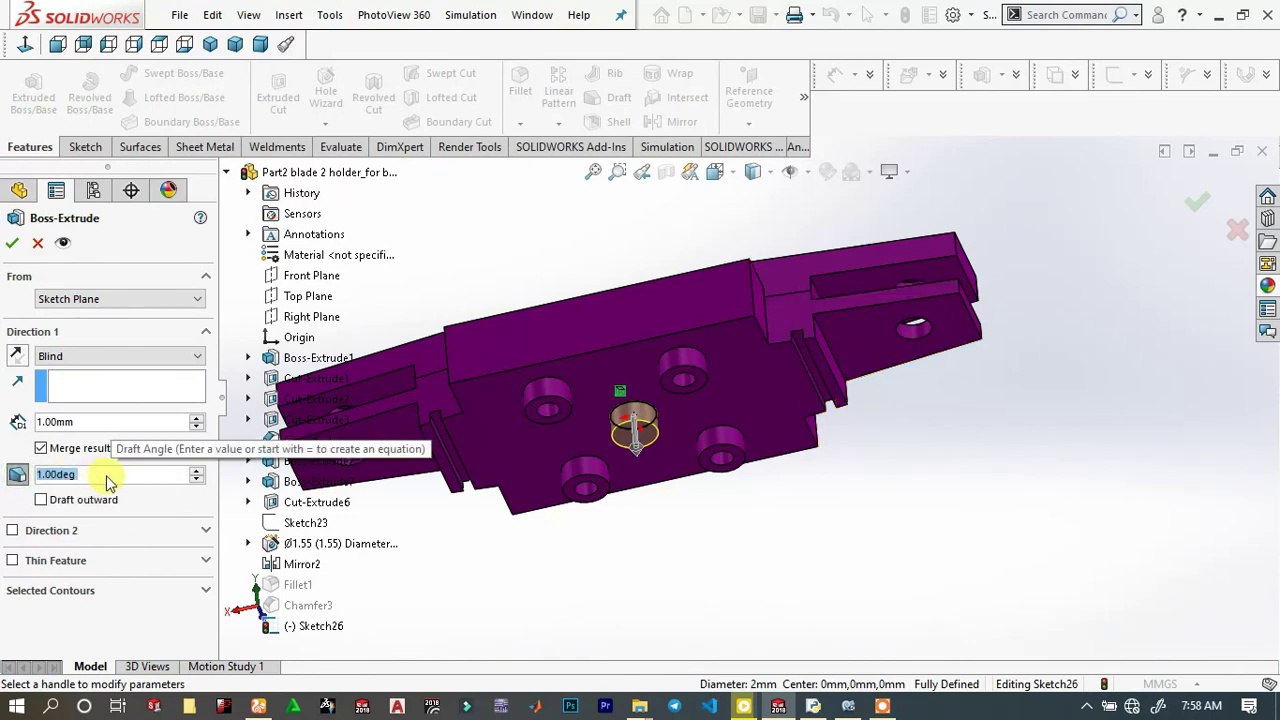
{"action": "left_click", "coordinate": [14, 562]}
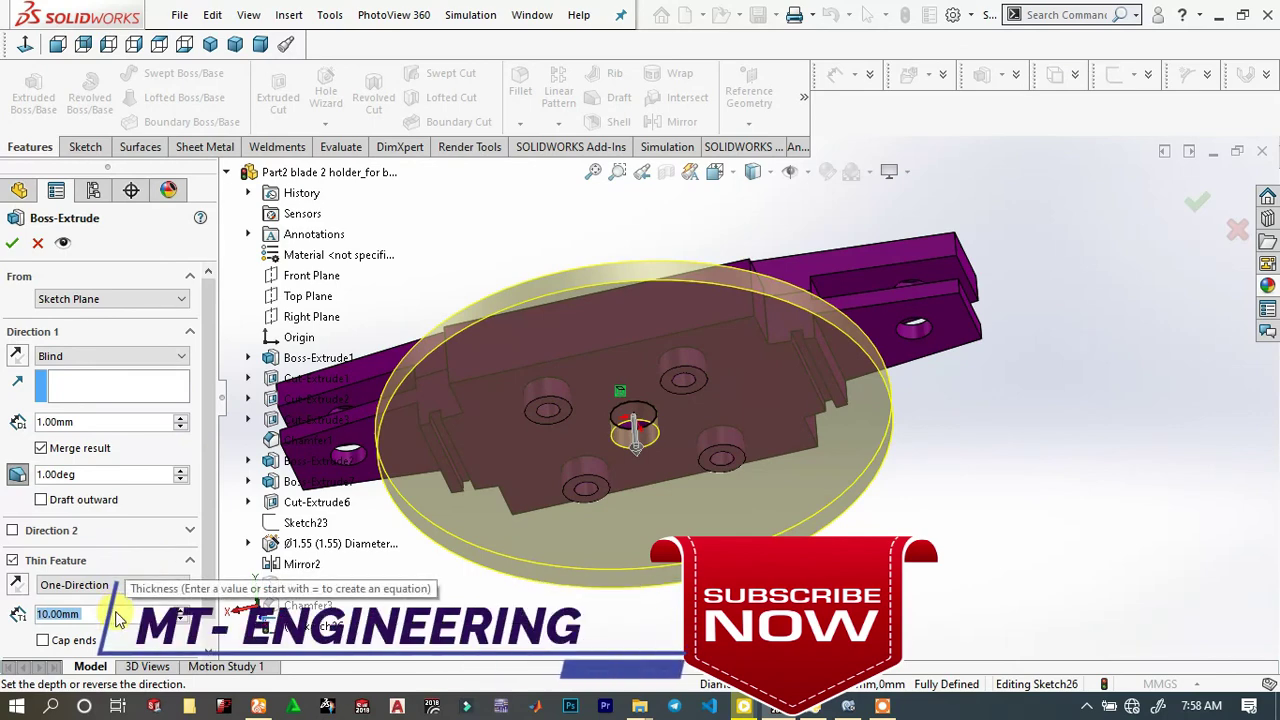
{"action": "type", "text": "0.4"}
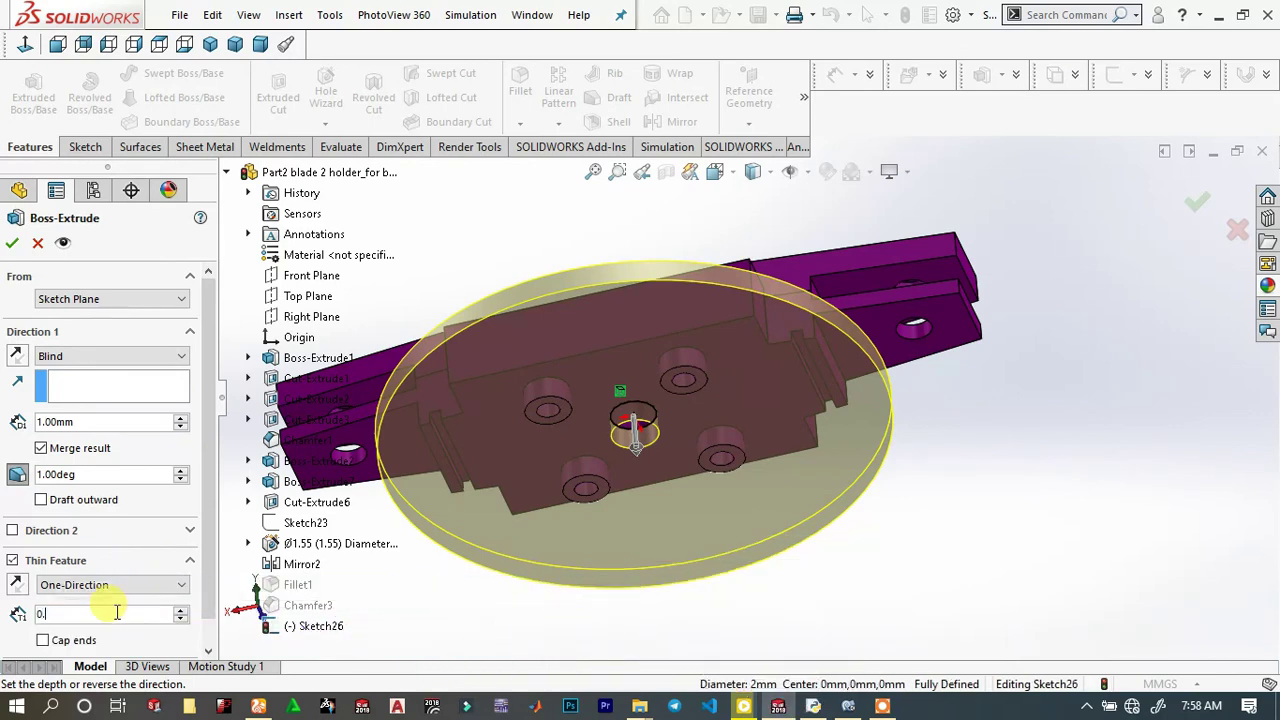
{"action": "left_click", "coordinate": [1078, 490]}
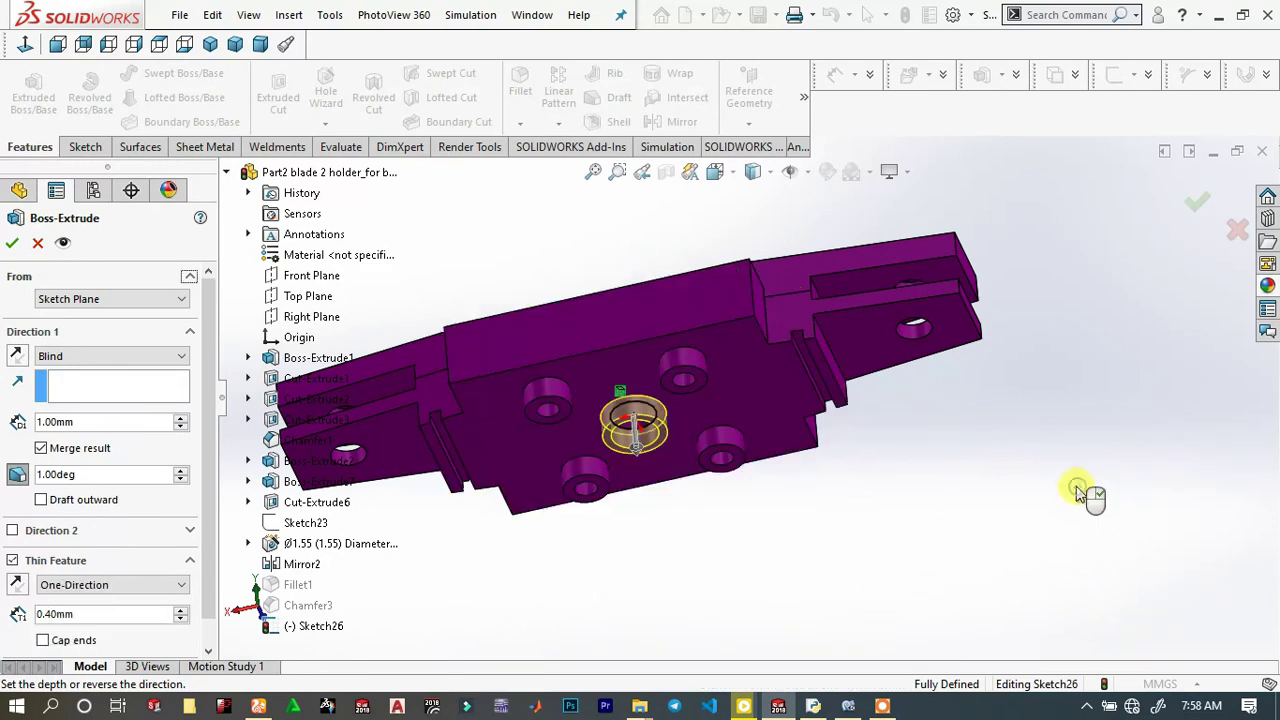
{"action": "scroll", "coordinate": [635, 399], "scroll_direction": "down", "scroll_amount": 5}
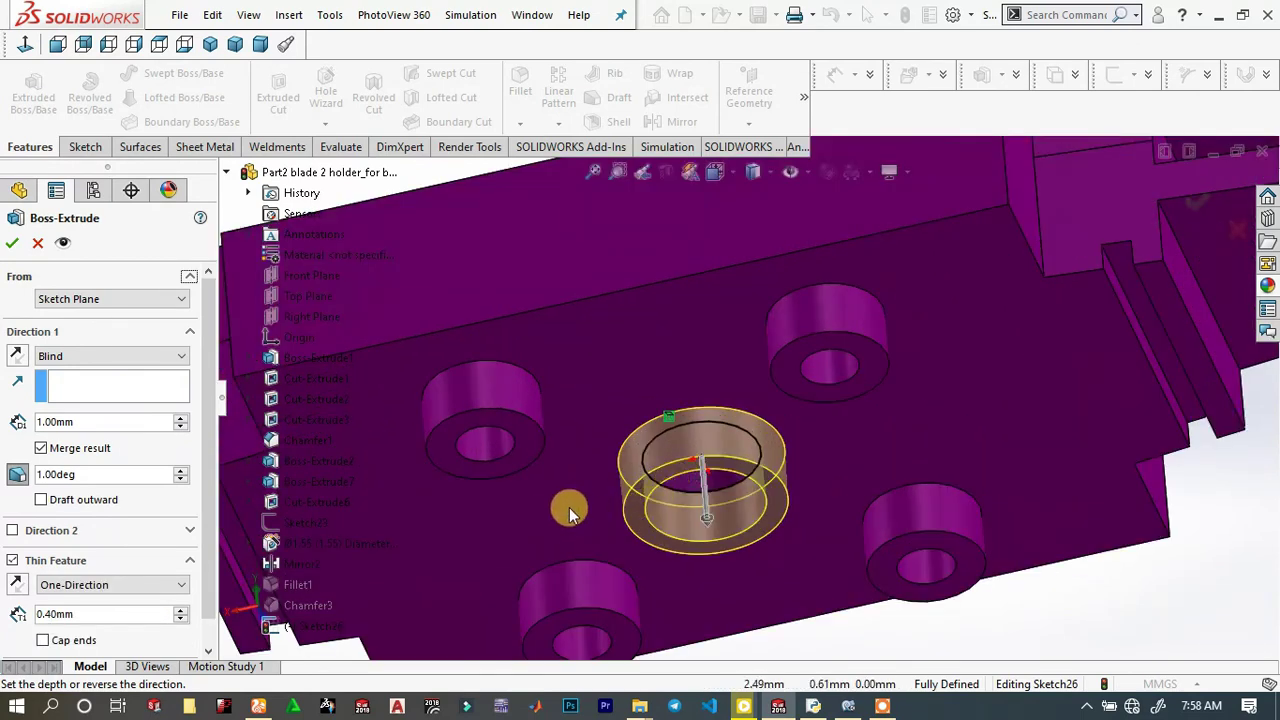
{"action": "scroll", "coordinate": [625, 480], "scroll_direction": "up", "scroll_amount": 2}
{"action": "middle_click_drag", "start_coordinate": [625, 473], "coordinate": [503, 346]}
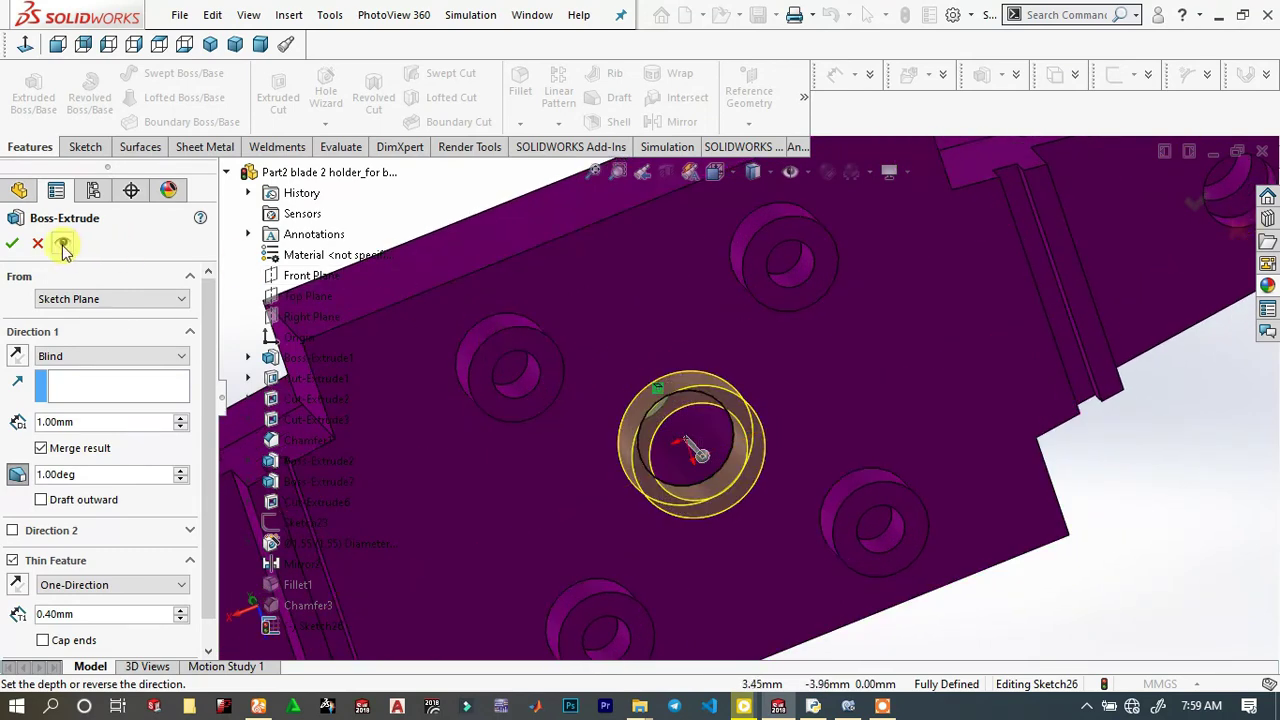
{"action": "left_click", "coordinate": [12, 246]}
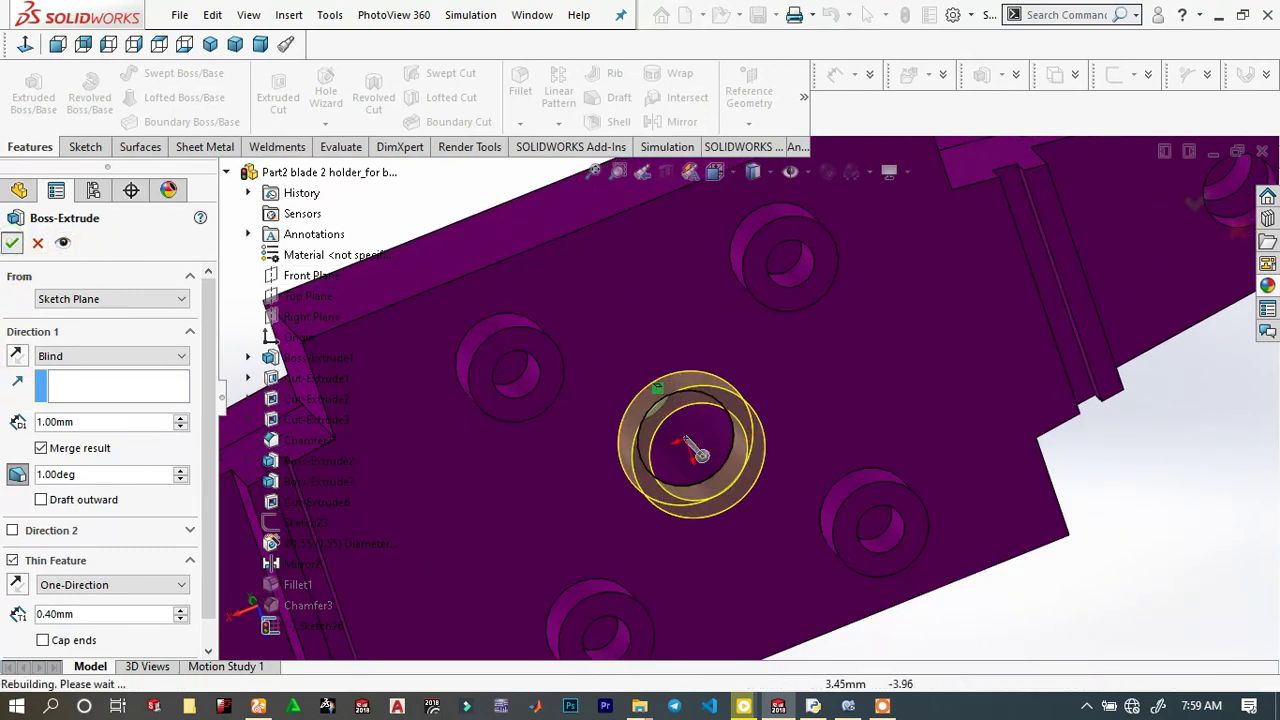
{"action": "scroll", "coordinate": [700, 429], "scroll_direction": "down", "scroll_amount": 2}
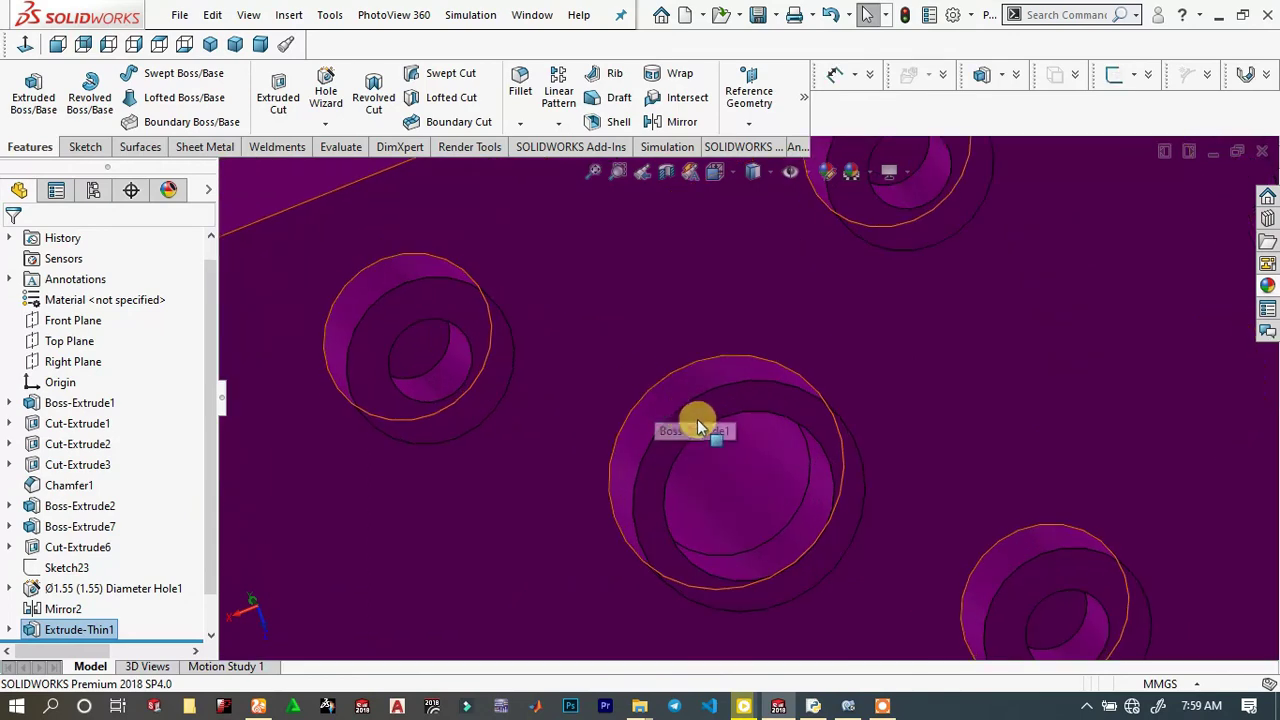
{"action": "scroll", "coordinate": [694, 414], "scroll_direction": "up", "scroll_amount": 5}
{"action": "mouse_move", "coordinate": [694, 414]}
{"action": "middle_mouse_down"}
{"action": "mouse_move", "coordinate": [634, 394]}
{"action": "mouse_move", "coordinate": [680, 425]}
{"action": "middle_mouse_up"}
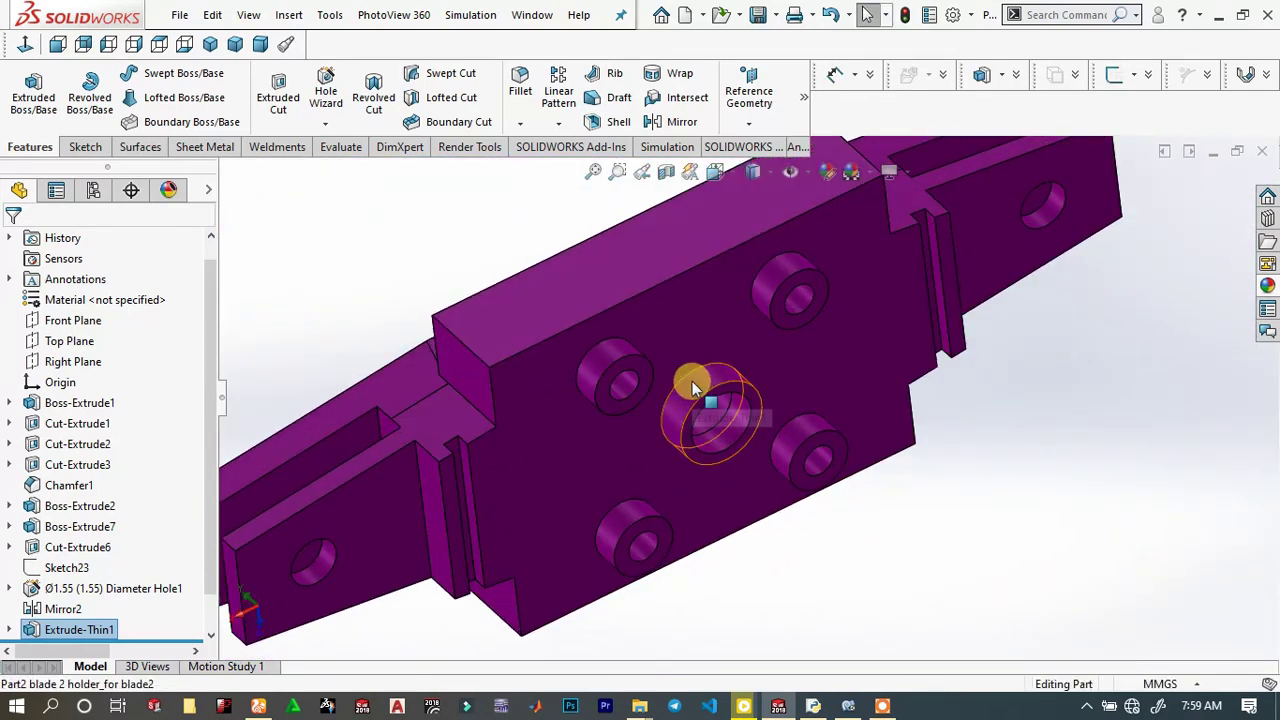
Fillet the ring boss edge plus four block edges with a 0.5 mm radius
{"action": "left_click", "coordinate": [689, 374]}
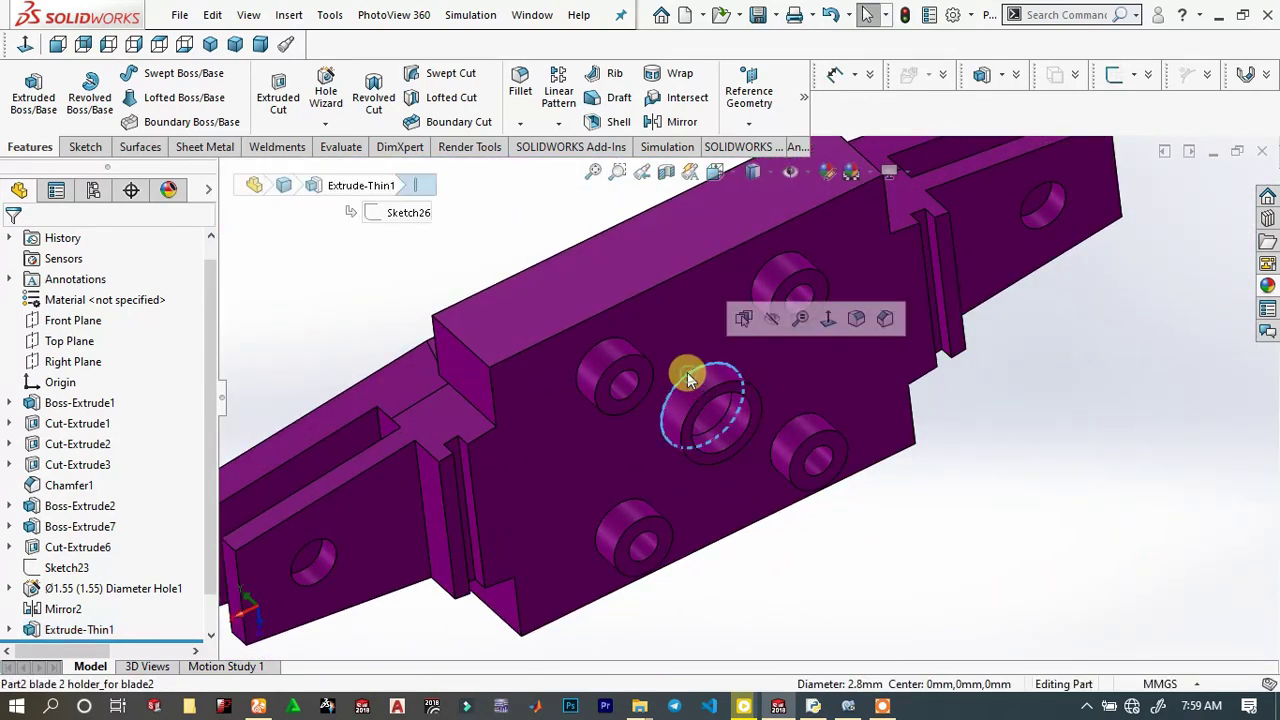
{"action": "left_click", "coordinate": [863, 317]}
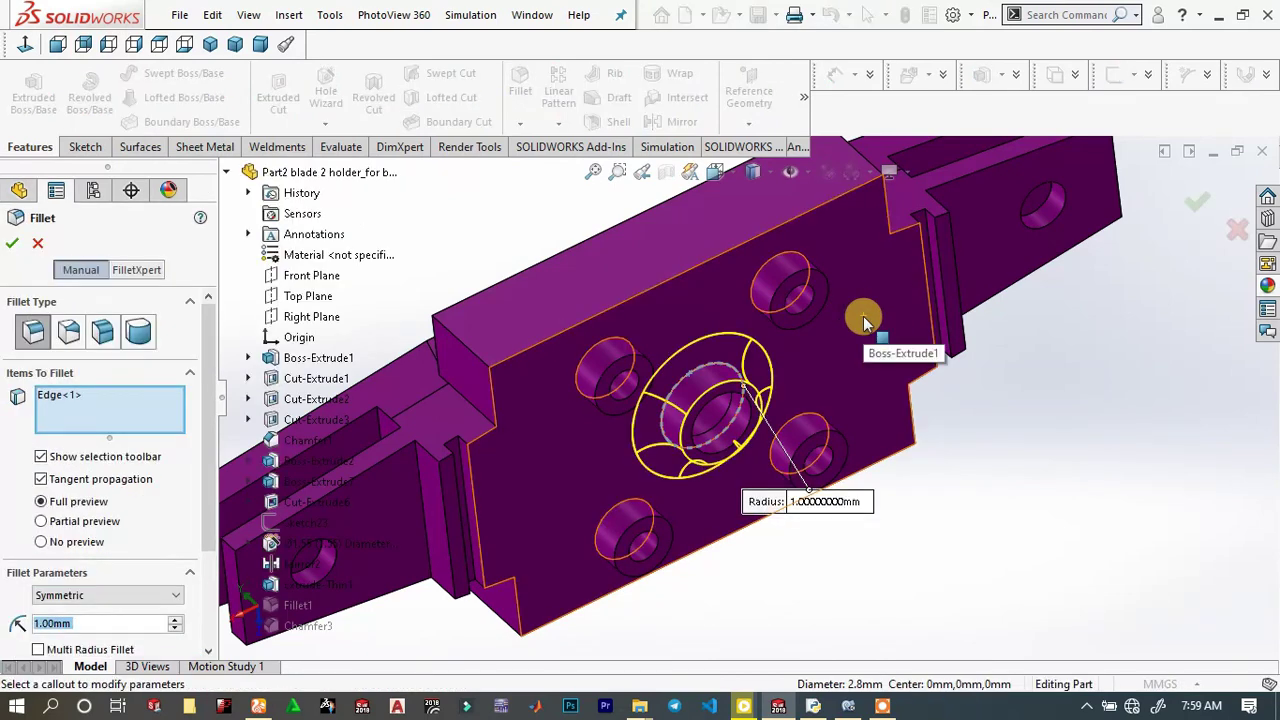
{"action": "type", "text": "0.5"}
{"action": "key", "text": "Return"}
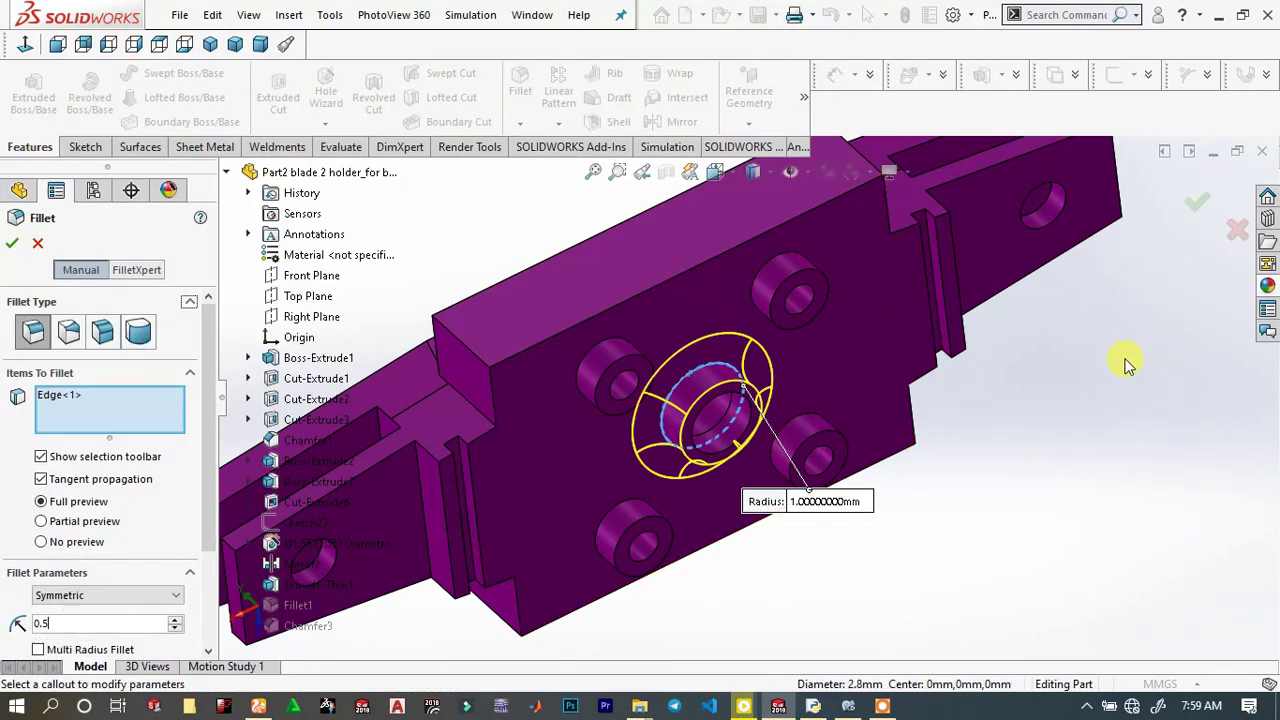
{"action": "left_click", "coordinate": [462, 348]}
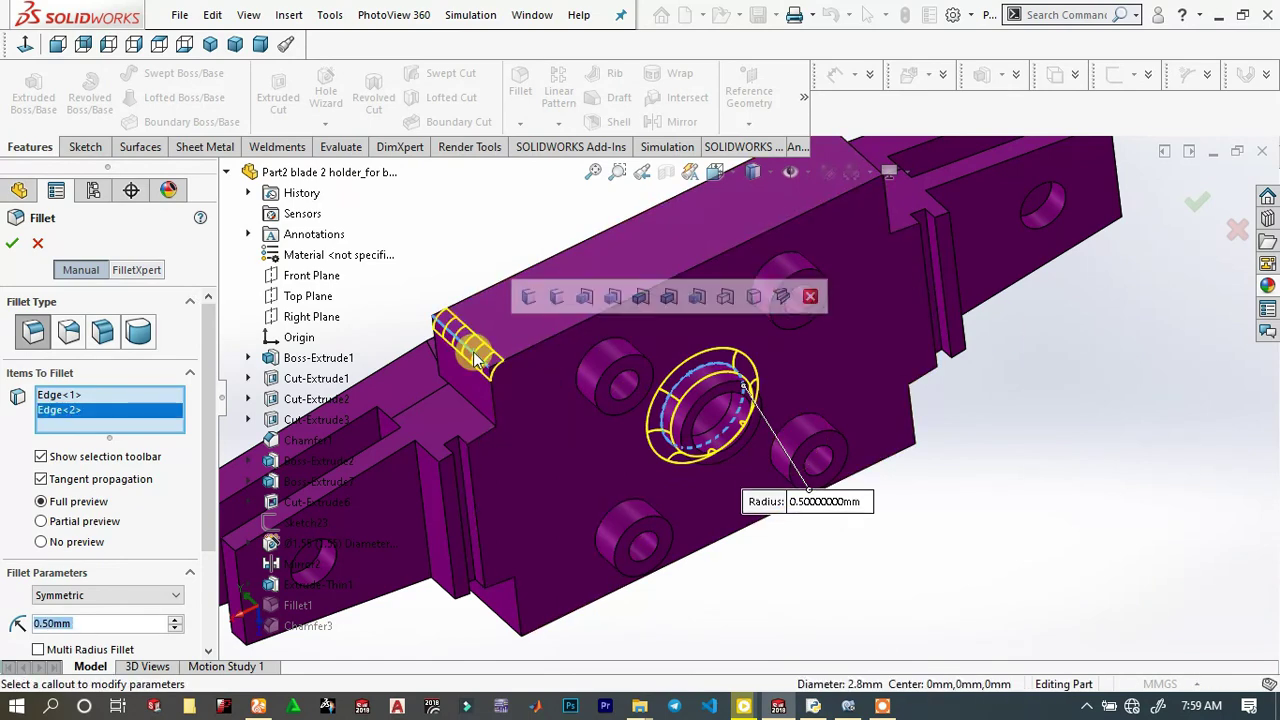
{"action": "left_click", "coordinate": [508, 635]}
{"action": "middle_click_drag", "start_coordinate": [509, 629], "coordinate": [997, 418]}
{"action": "left_click", "coordinate": [982, 463]}
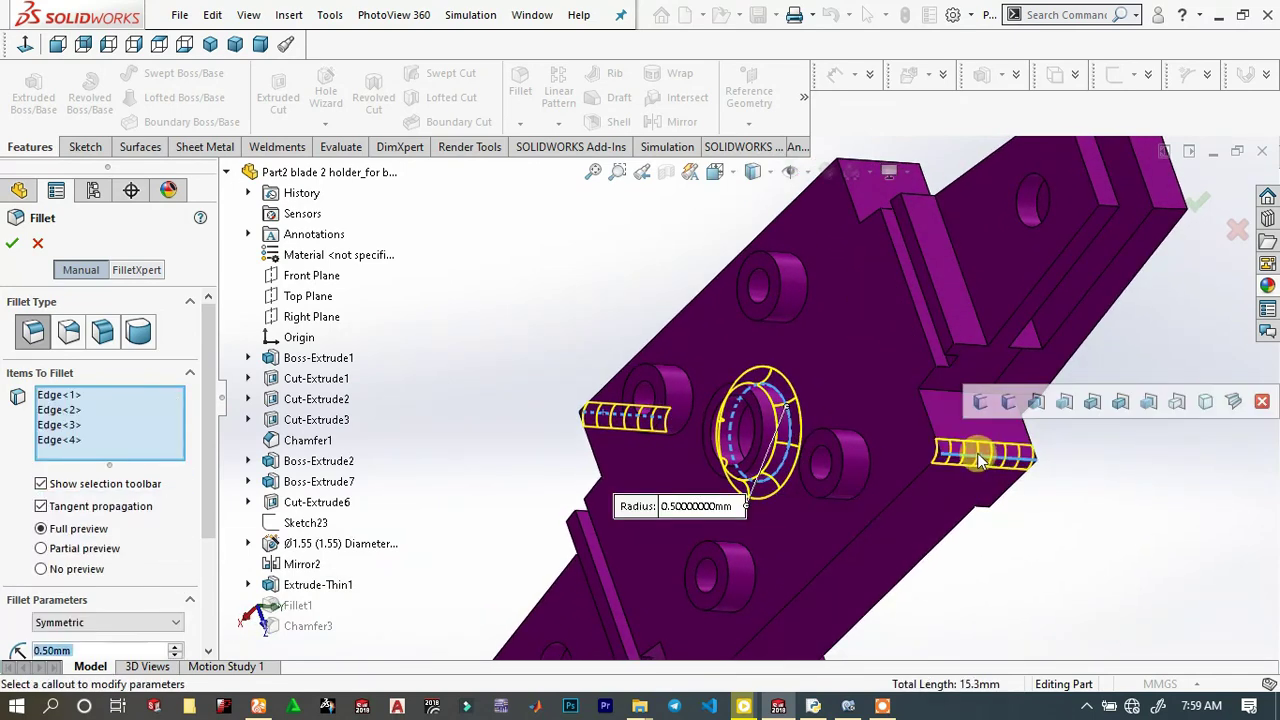
{"action": "middle_click_drag", "start_coordinate": [814, 306], "coordinate": [832, 263]}
{"action": "scroll", "coordinate": [716, 314], "scroll_direction": "down", "scroll_amount": 3}
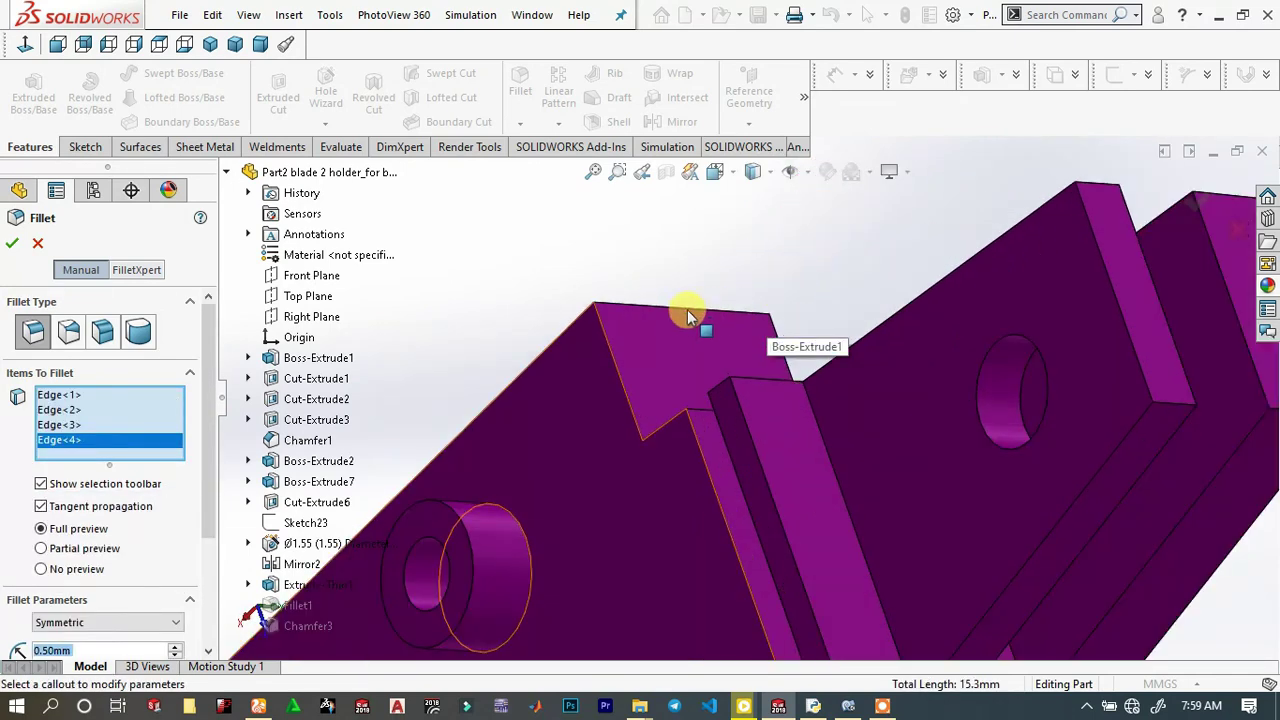
{"action": "left_click", "coordinate": [657, 307]}
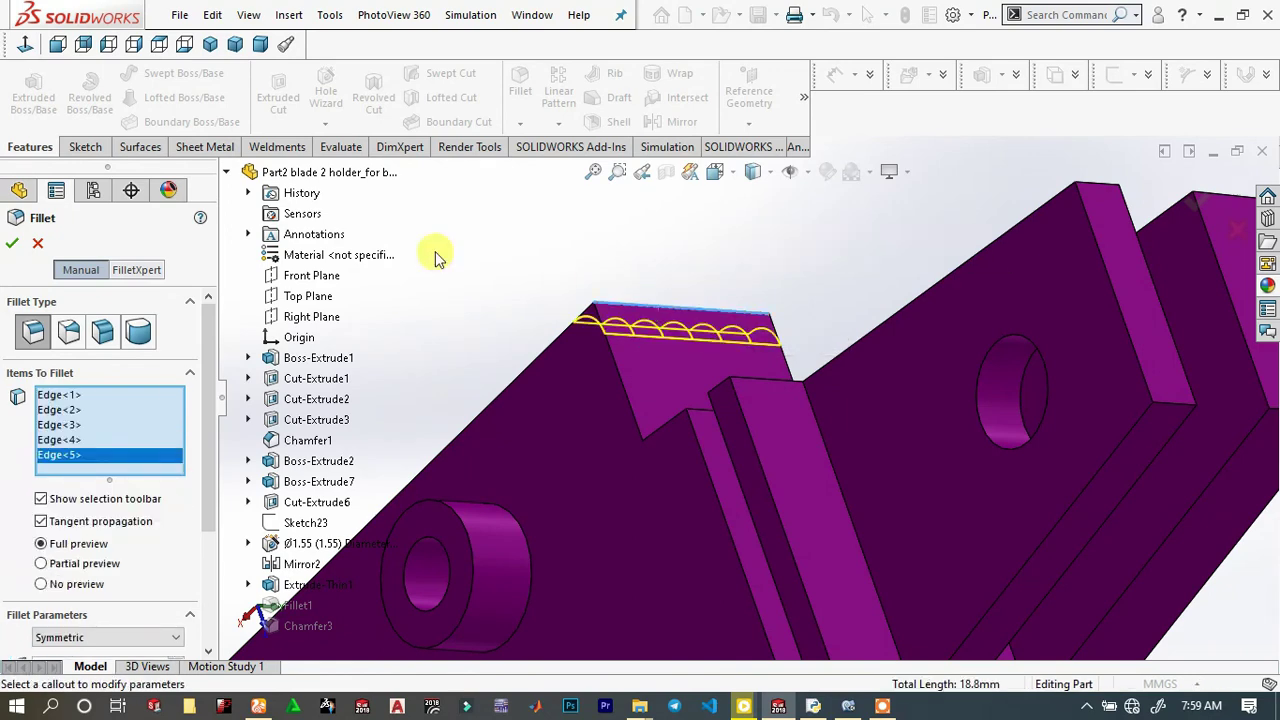
{"action": "left_click", "coordinate": [12, 243]}
{"action": "scroll", "coordinate": [614, 367], "scroll_direction": "up", "scroll_amount": 5}
{"action": "middle_click_drag", "start_coordinate": [686, 374], "coordinate": [718, 464]}
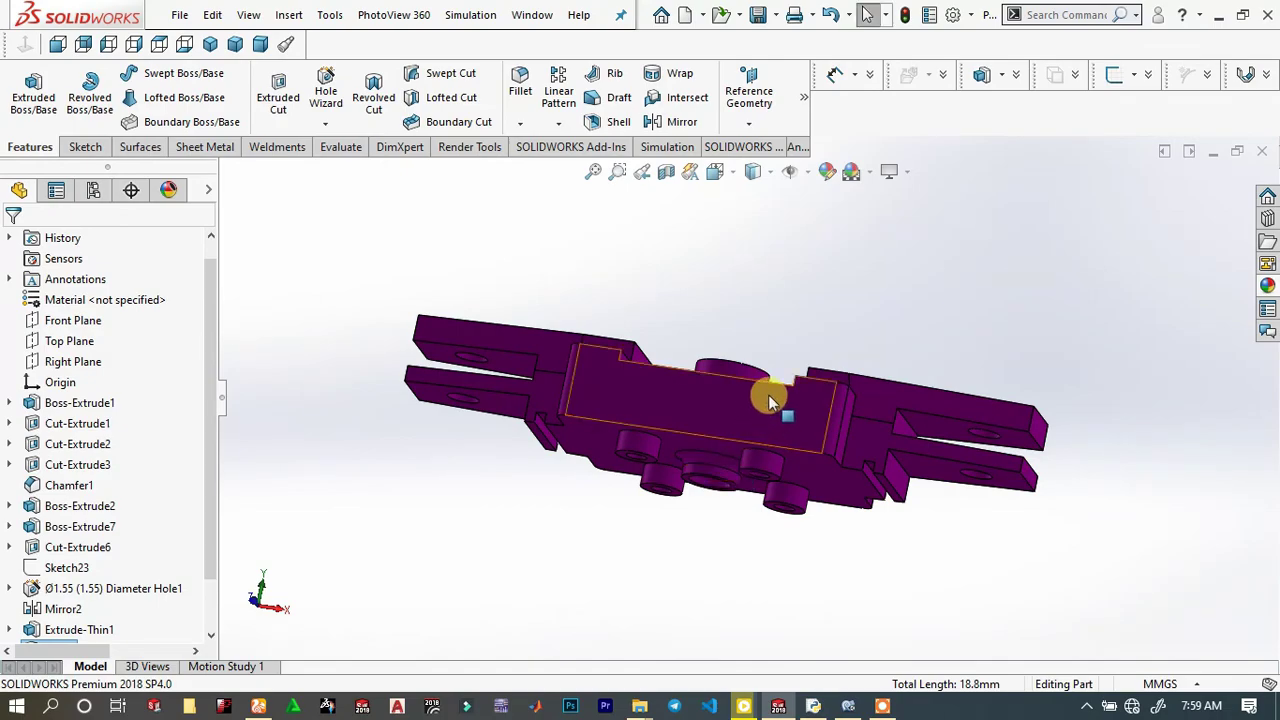
{"action": "middle_click_drag", "start_coordinate": [768, 394], "coordinate": [806, 543]}
{"action": "key", "text": "space"}
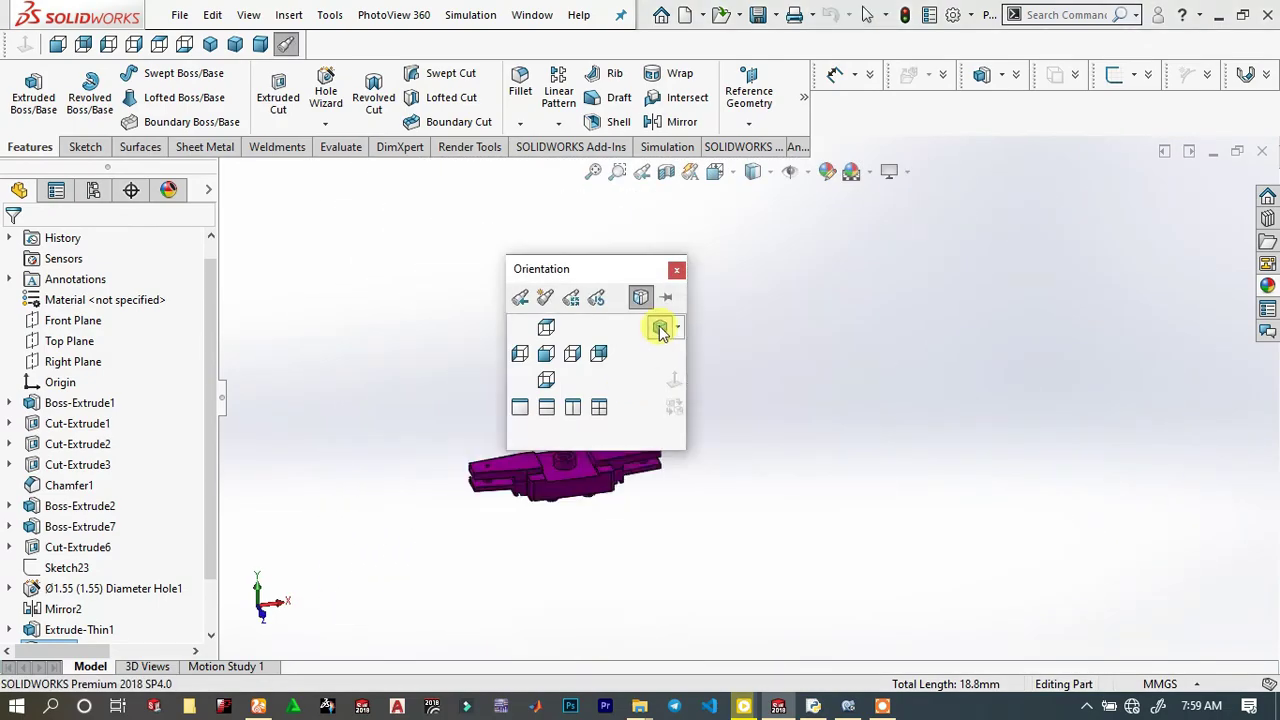
{"action": "left_click", "coordinate": [660, 330]}
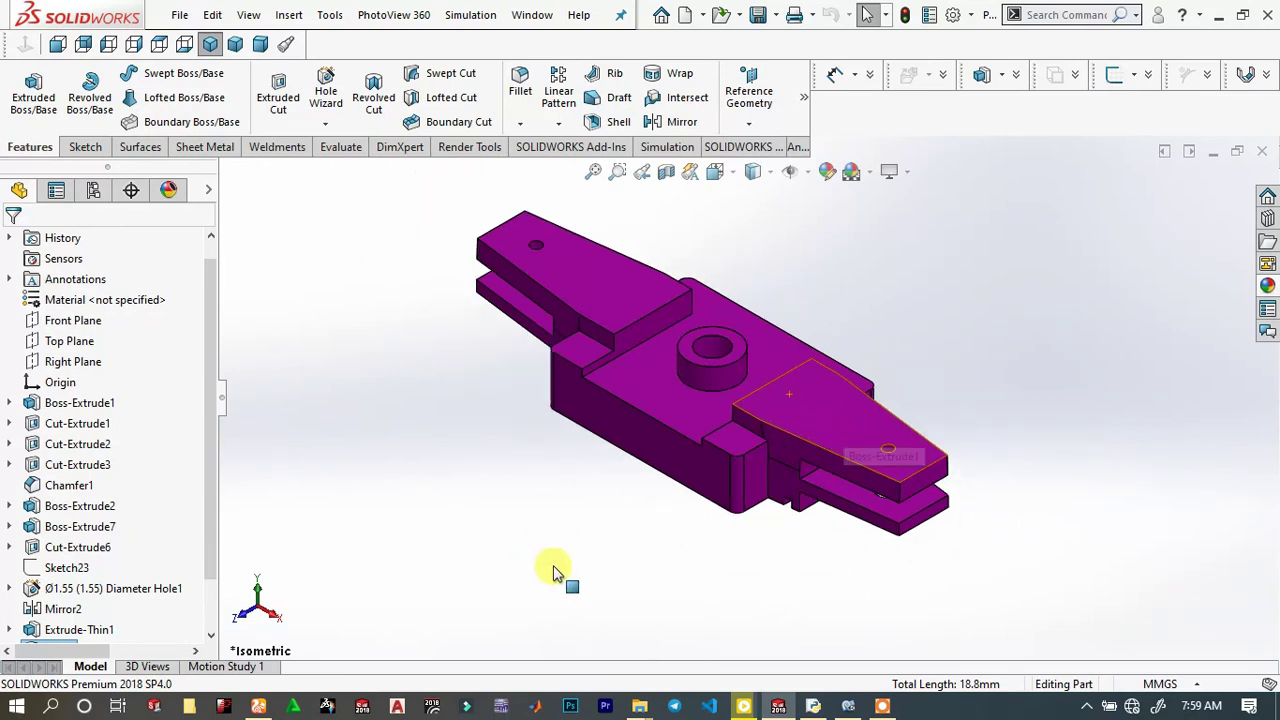
{"action": "middle_click_drag", "start_coordinate": [555, 572], "coordinate": [531, 423]}
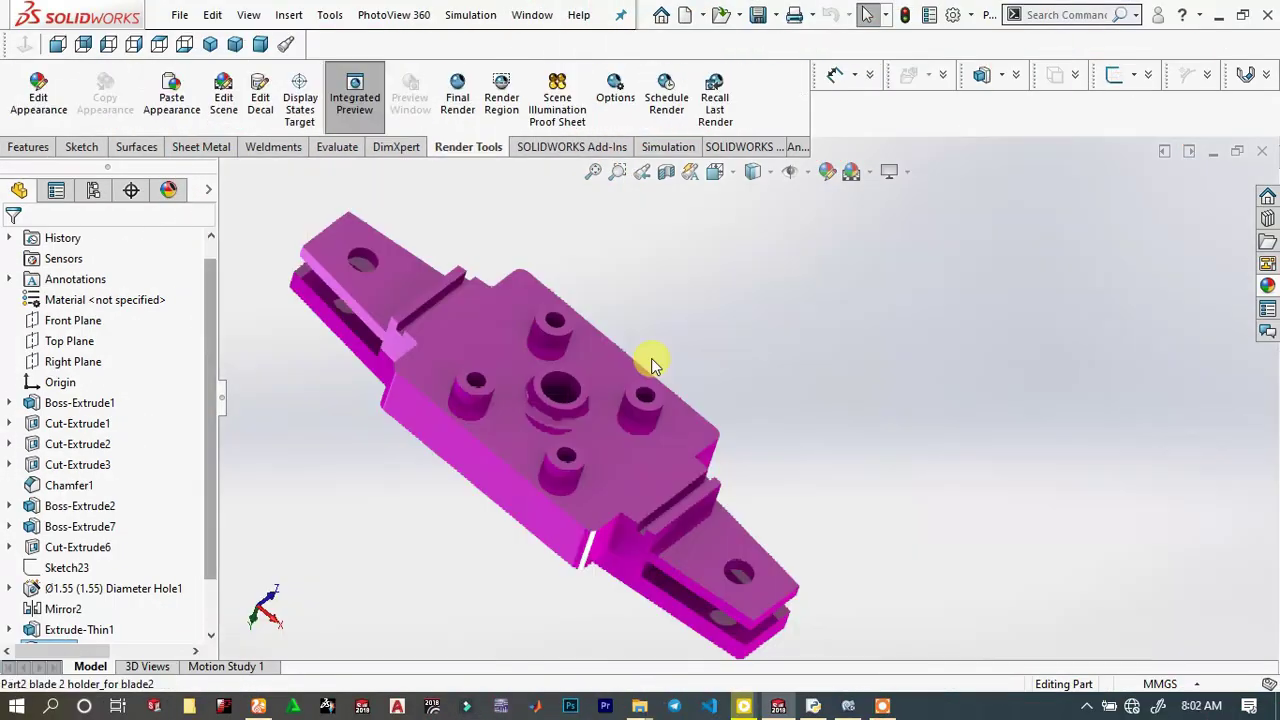